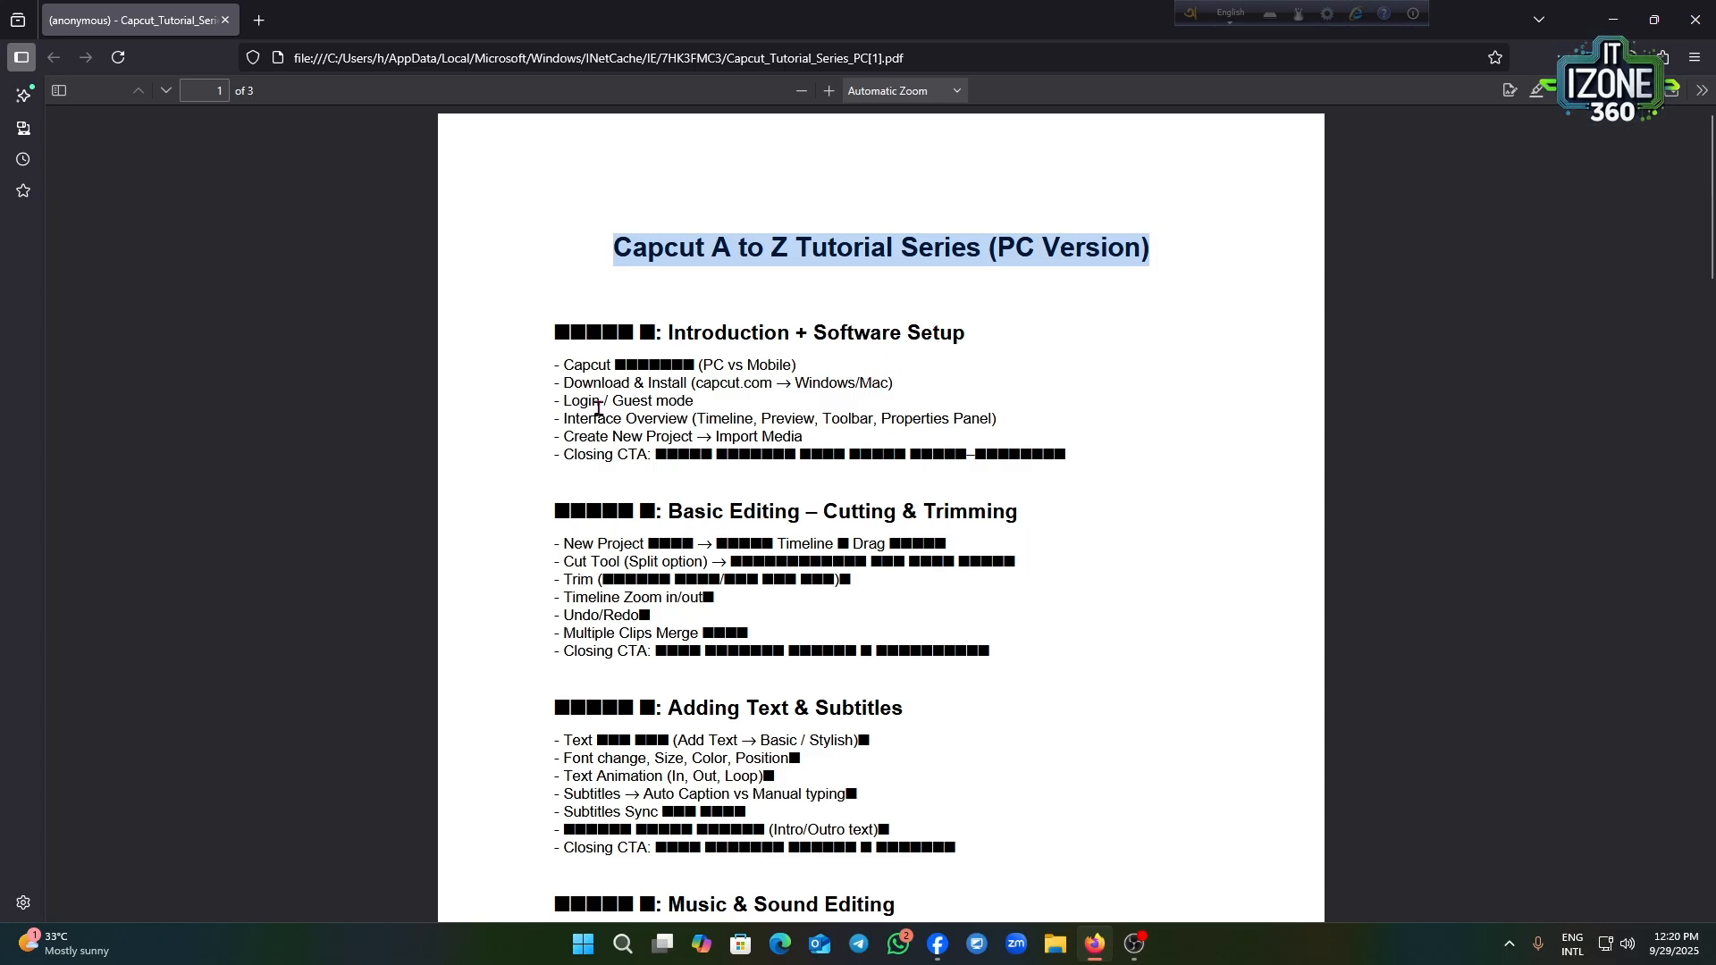
Read through the CapCut PC tutorial outline, from the introduction and setup section to the advanced and pro-level editing topics
scroll(626, 421, down, 1)
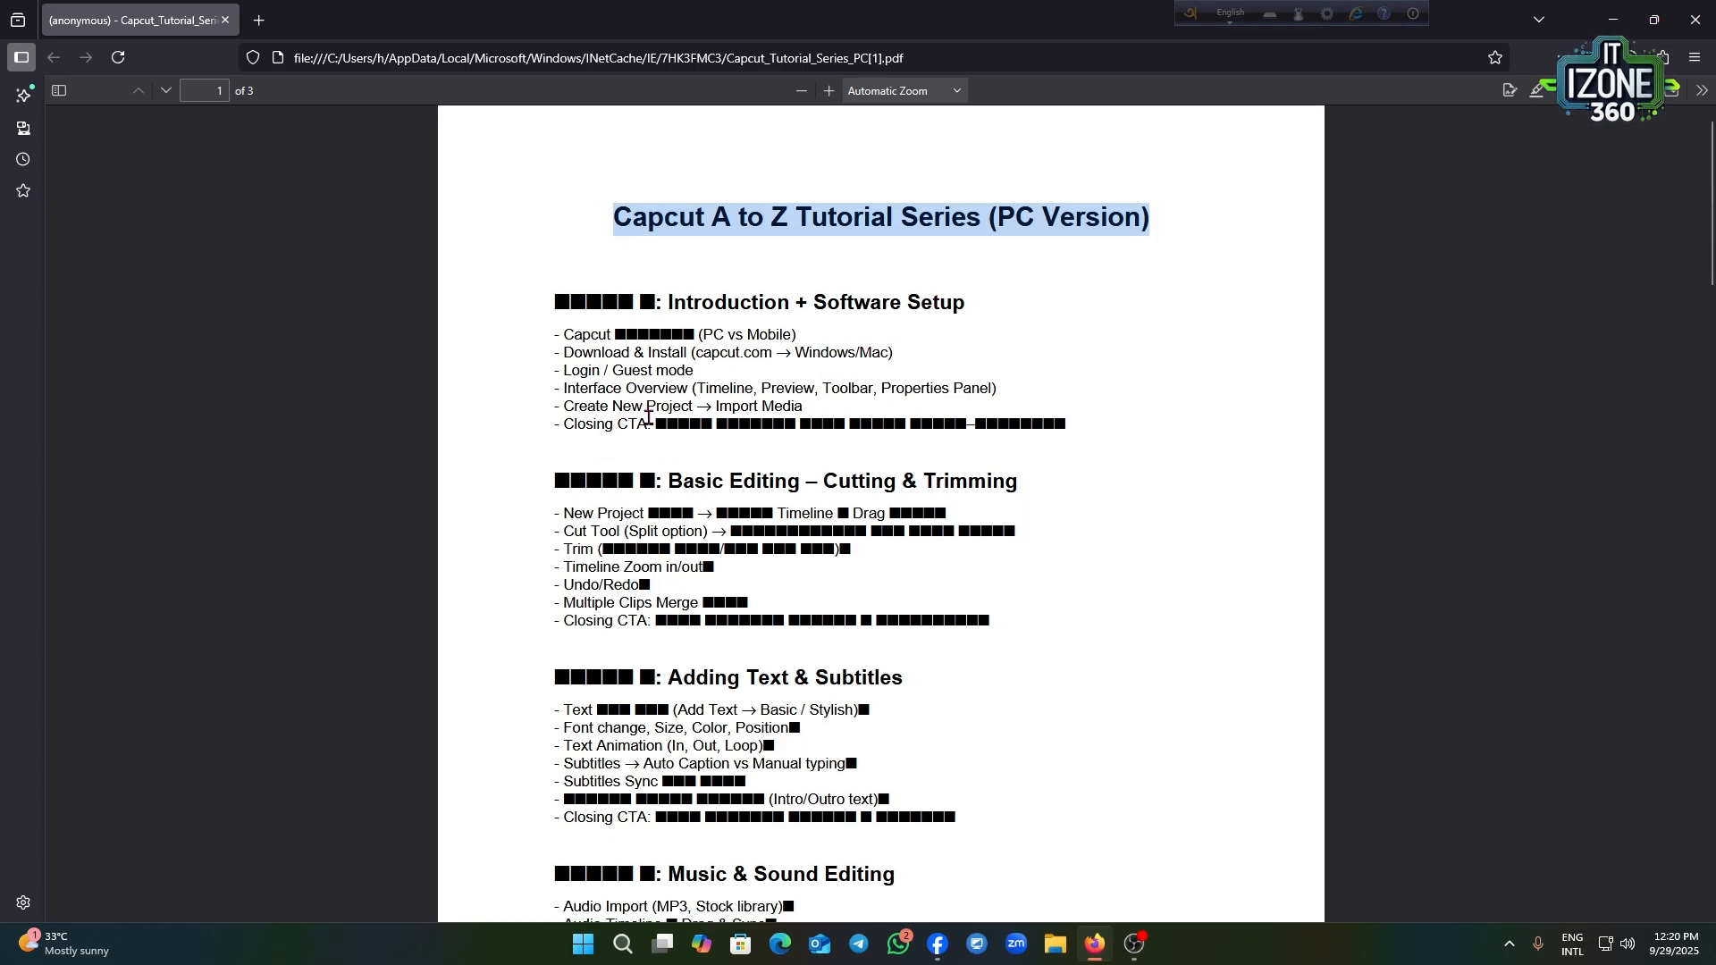
scroll(921, 377, down, 1)
scroll(921, 377, down, 1)
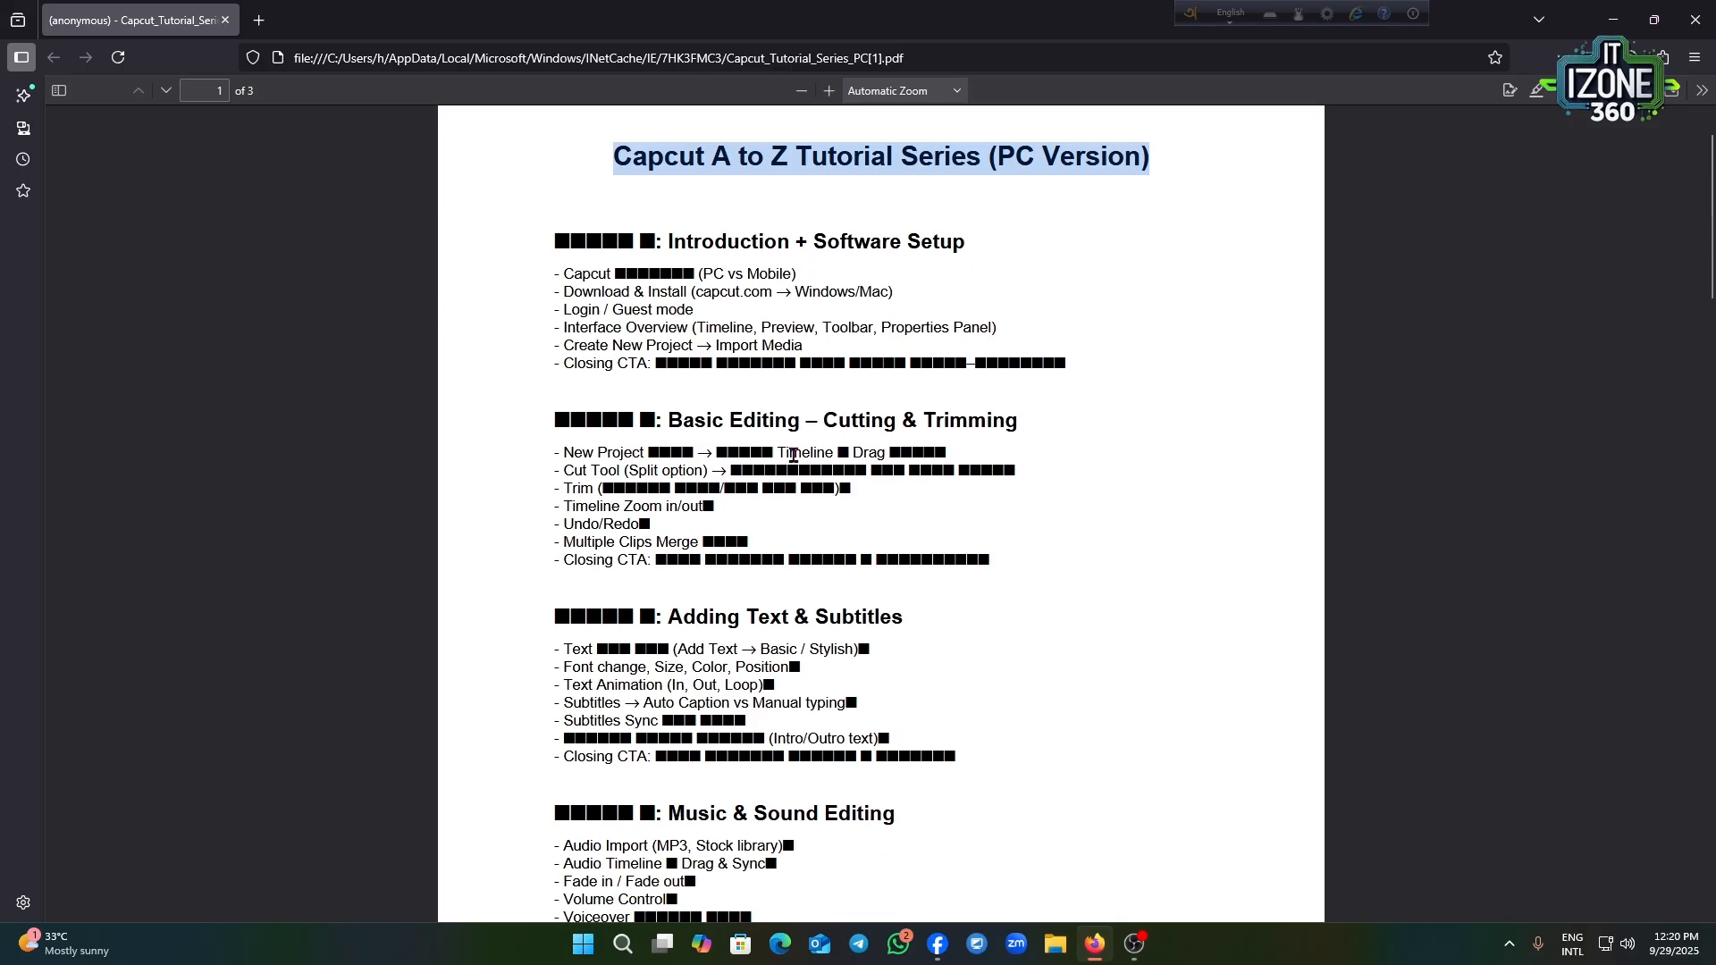
scroll(773, 449, down, 3)
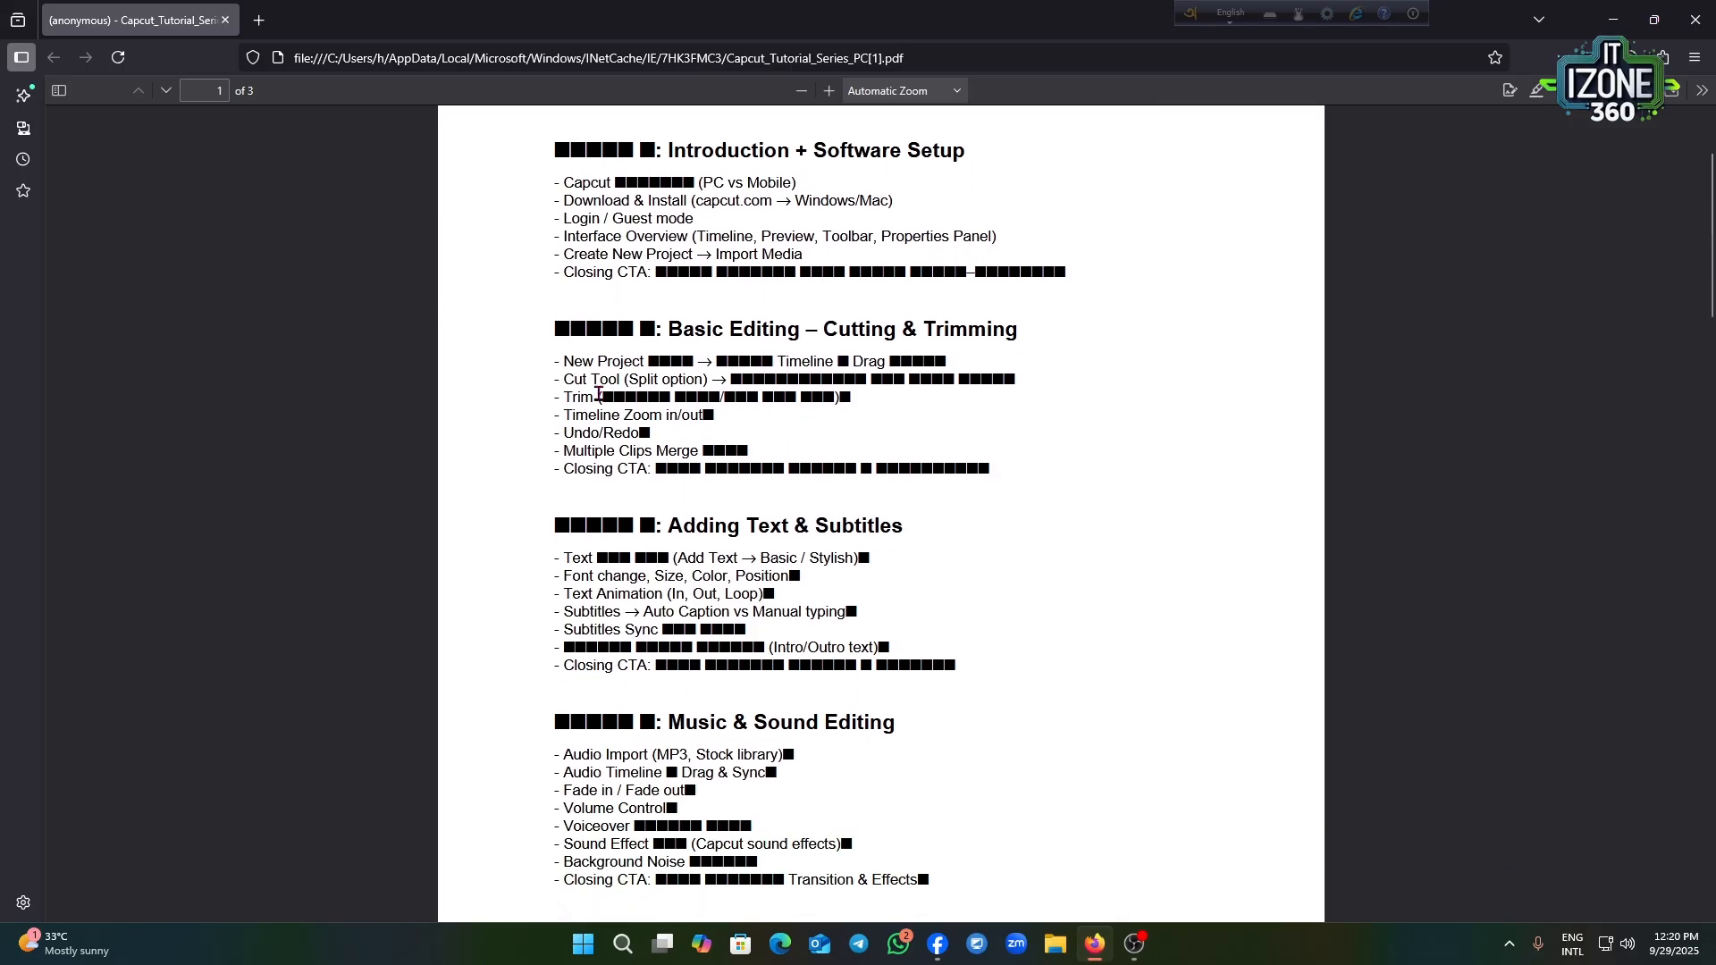
scroll(640, 423, down, 20)
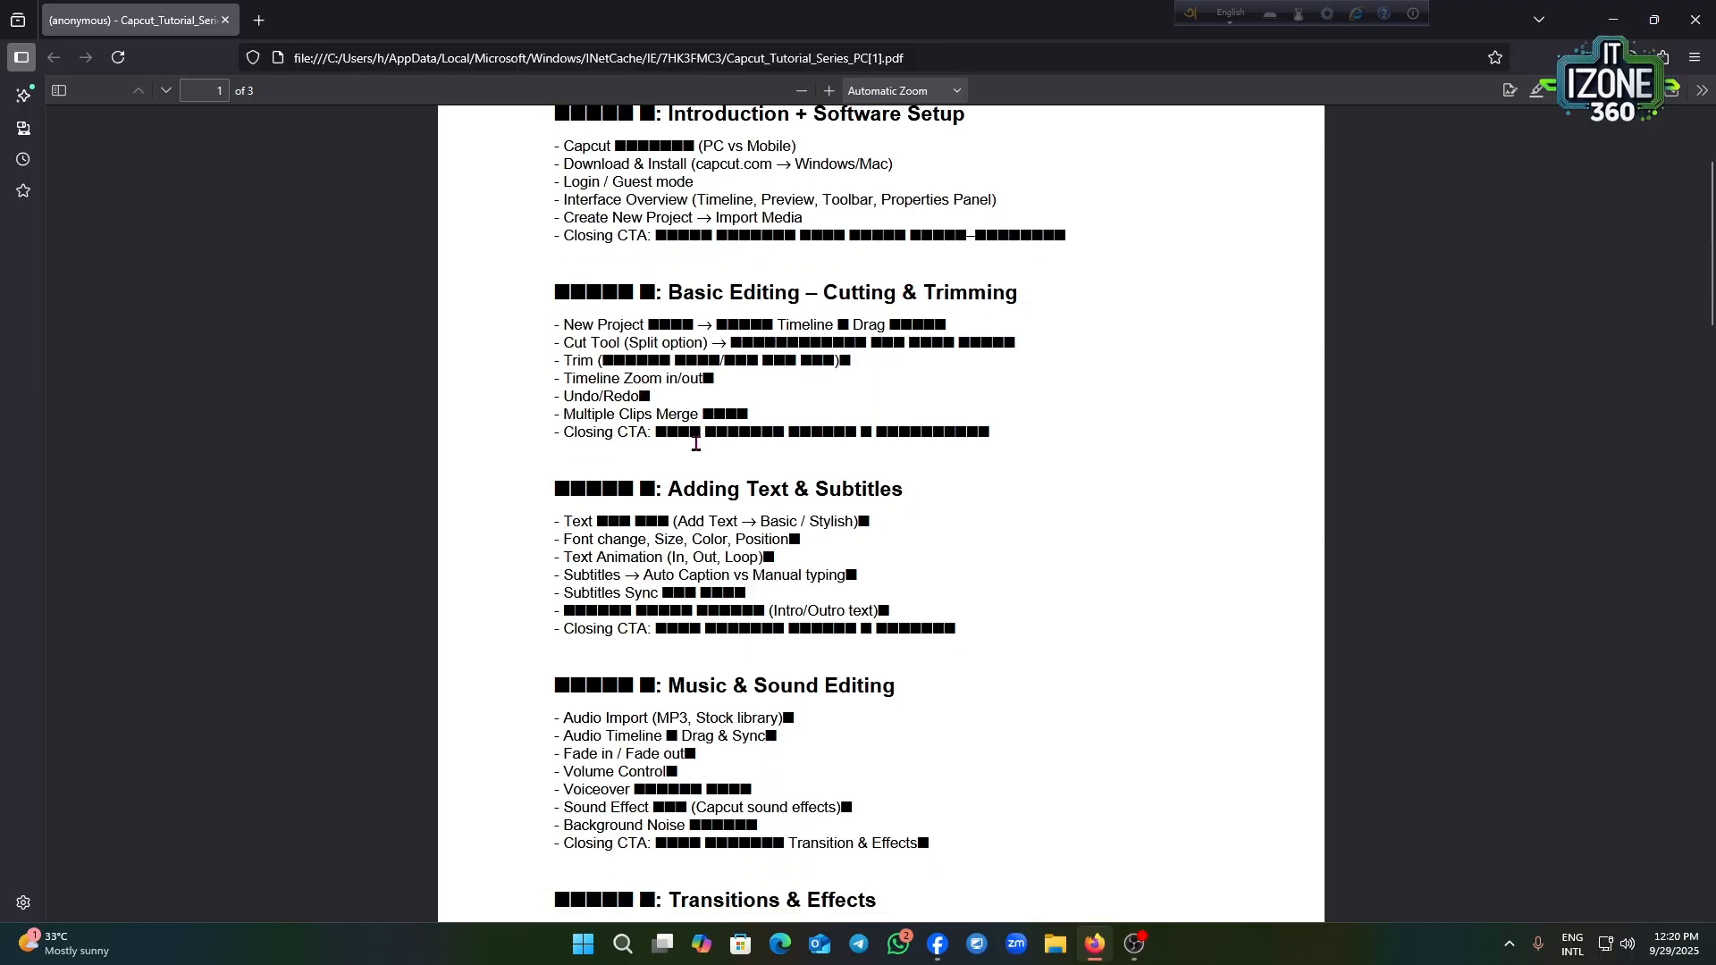
scroll(715, 447, down, 10)
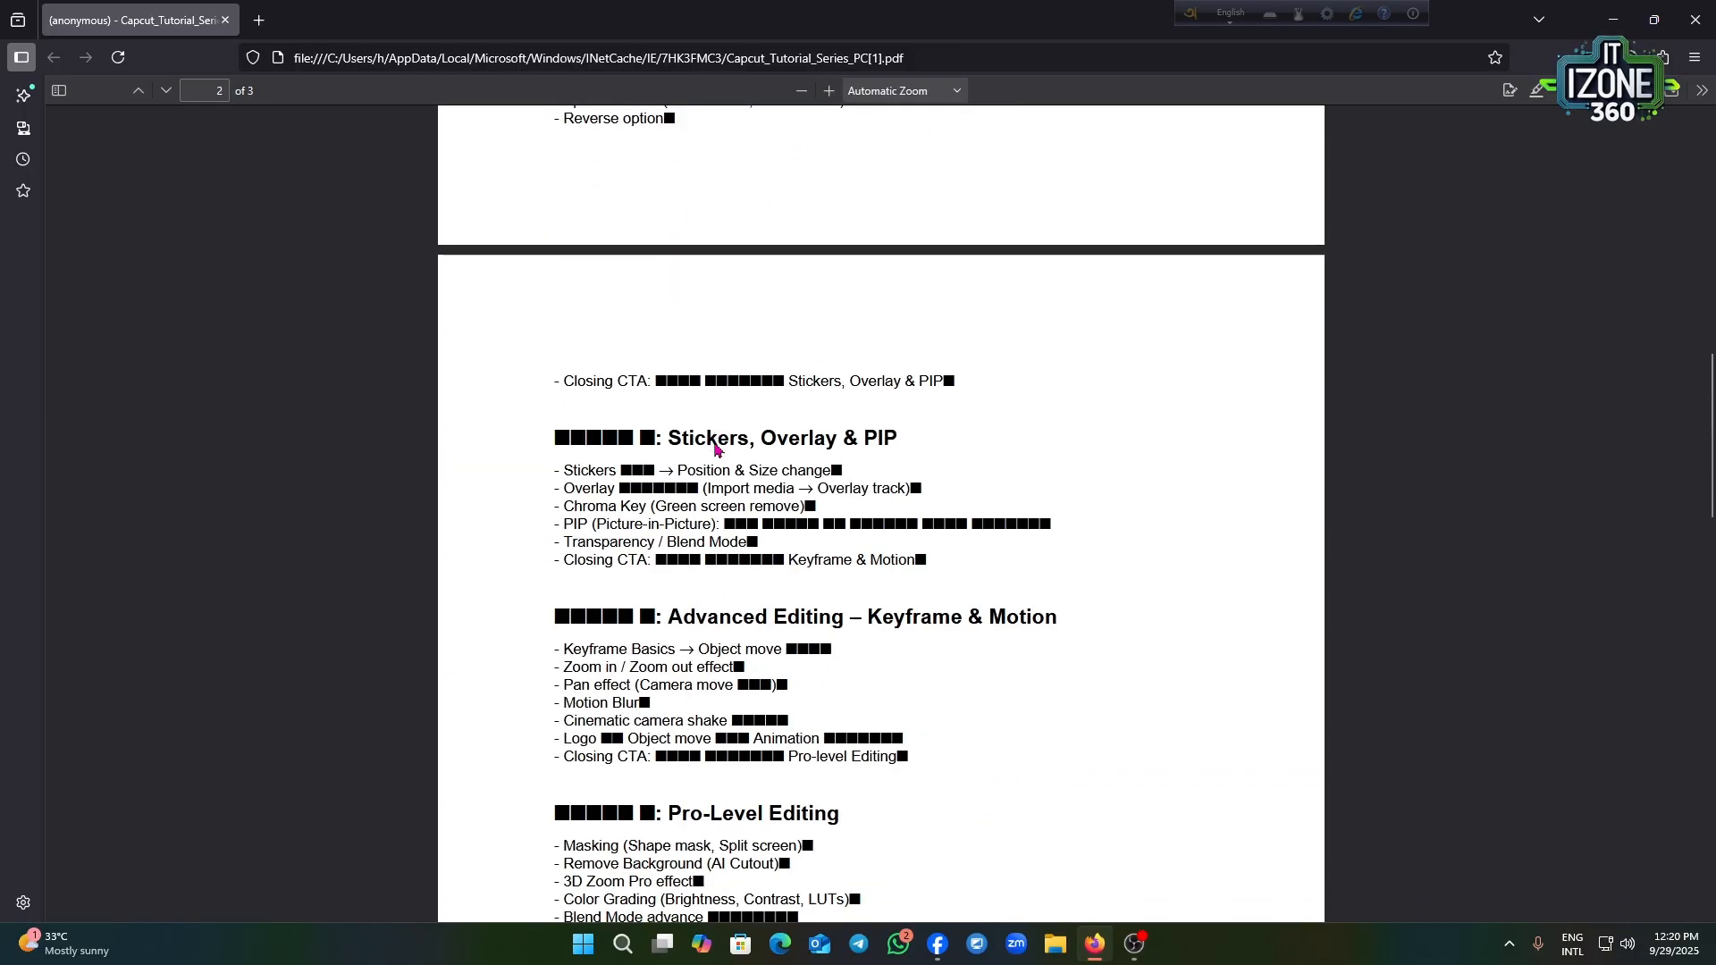
scroll(715, 443, up, 5)
scroll(715, 443, up, 18)
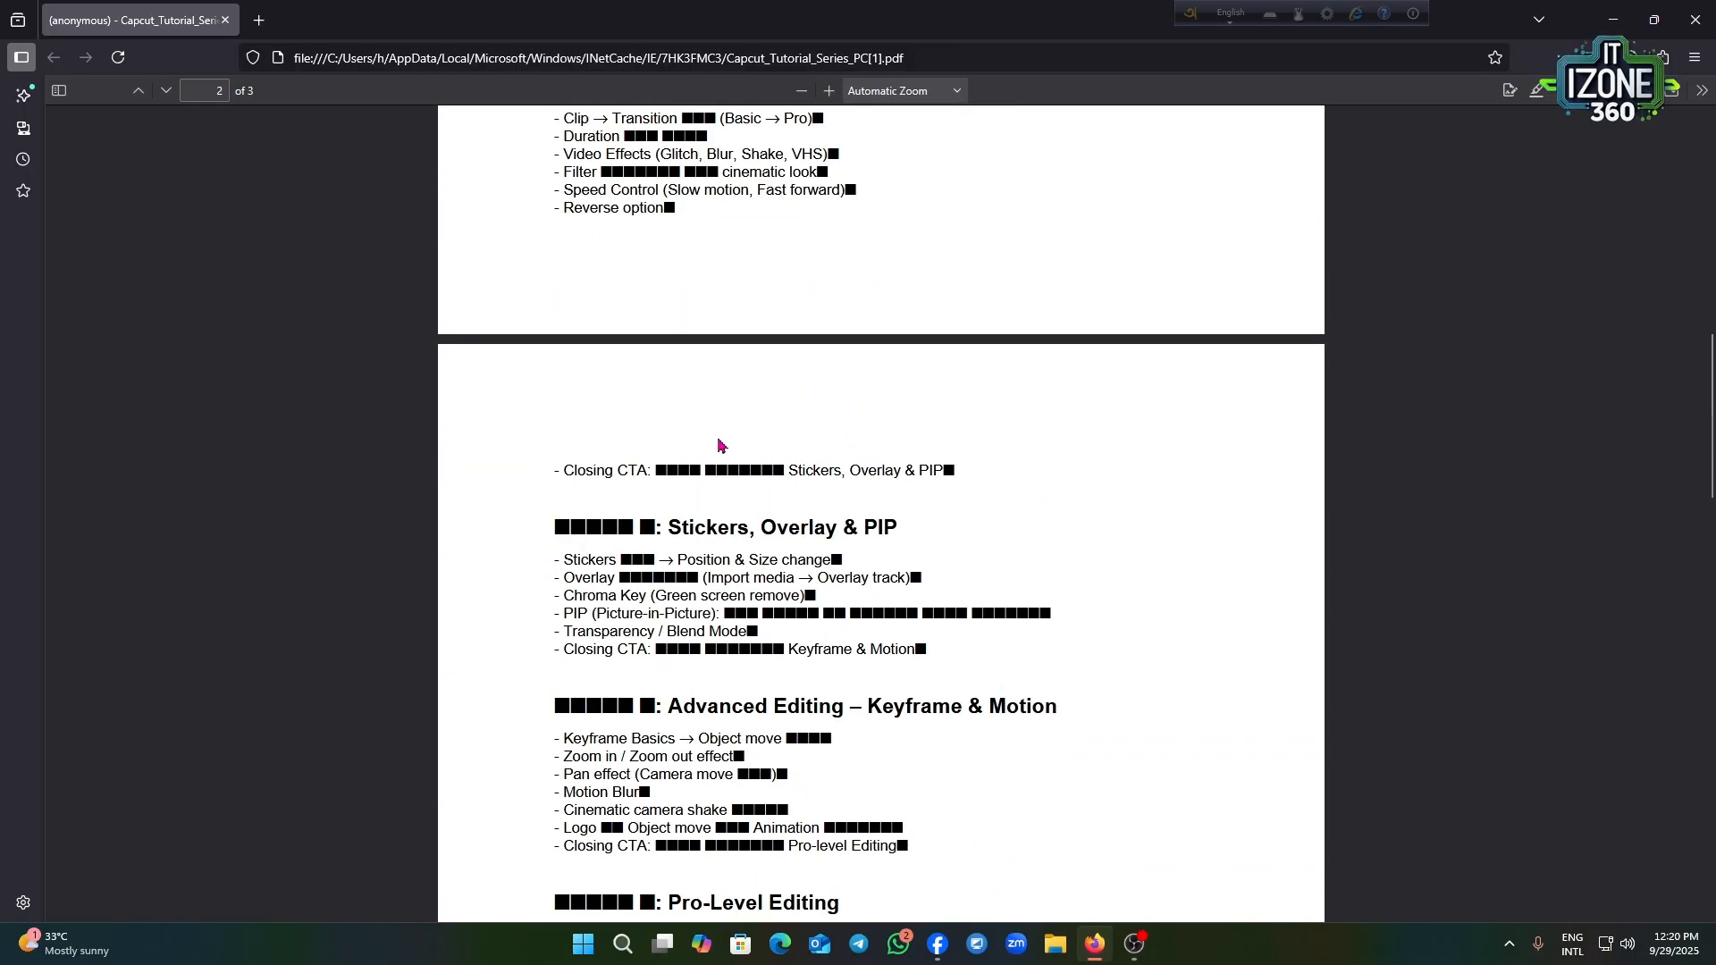
scroll(720, 445, up, 2)
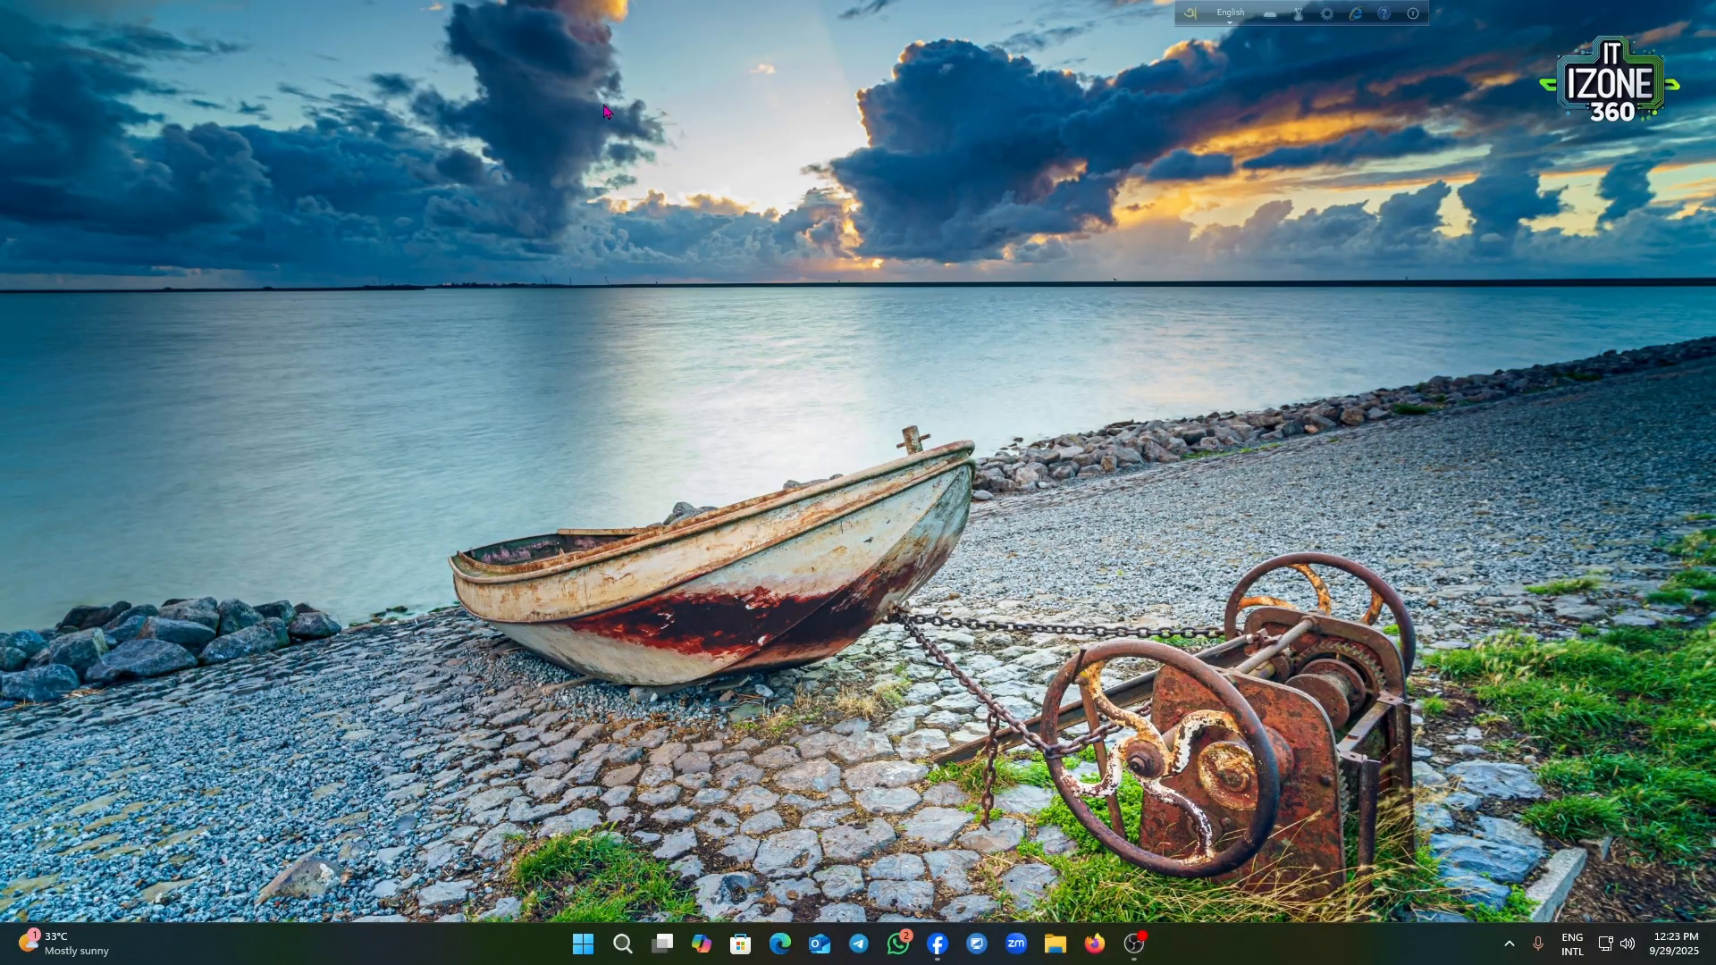
Search the Microsoft Store for "cap", view the CapCut app page, and close the store
mouse_move(664, 944)
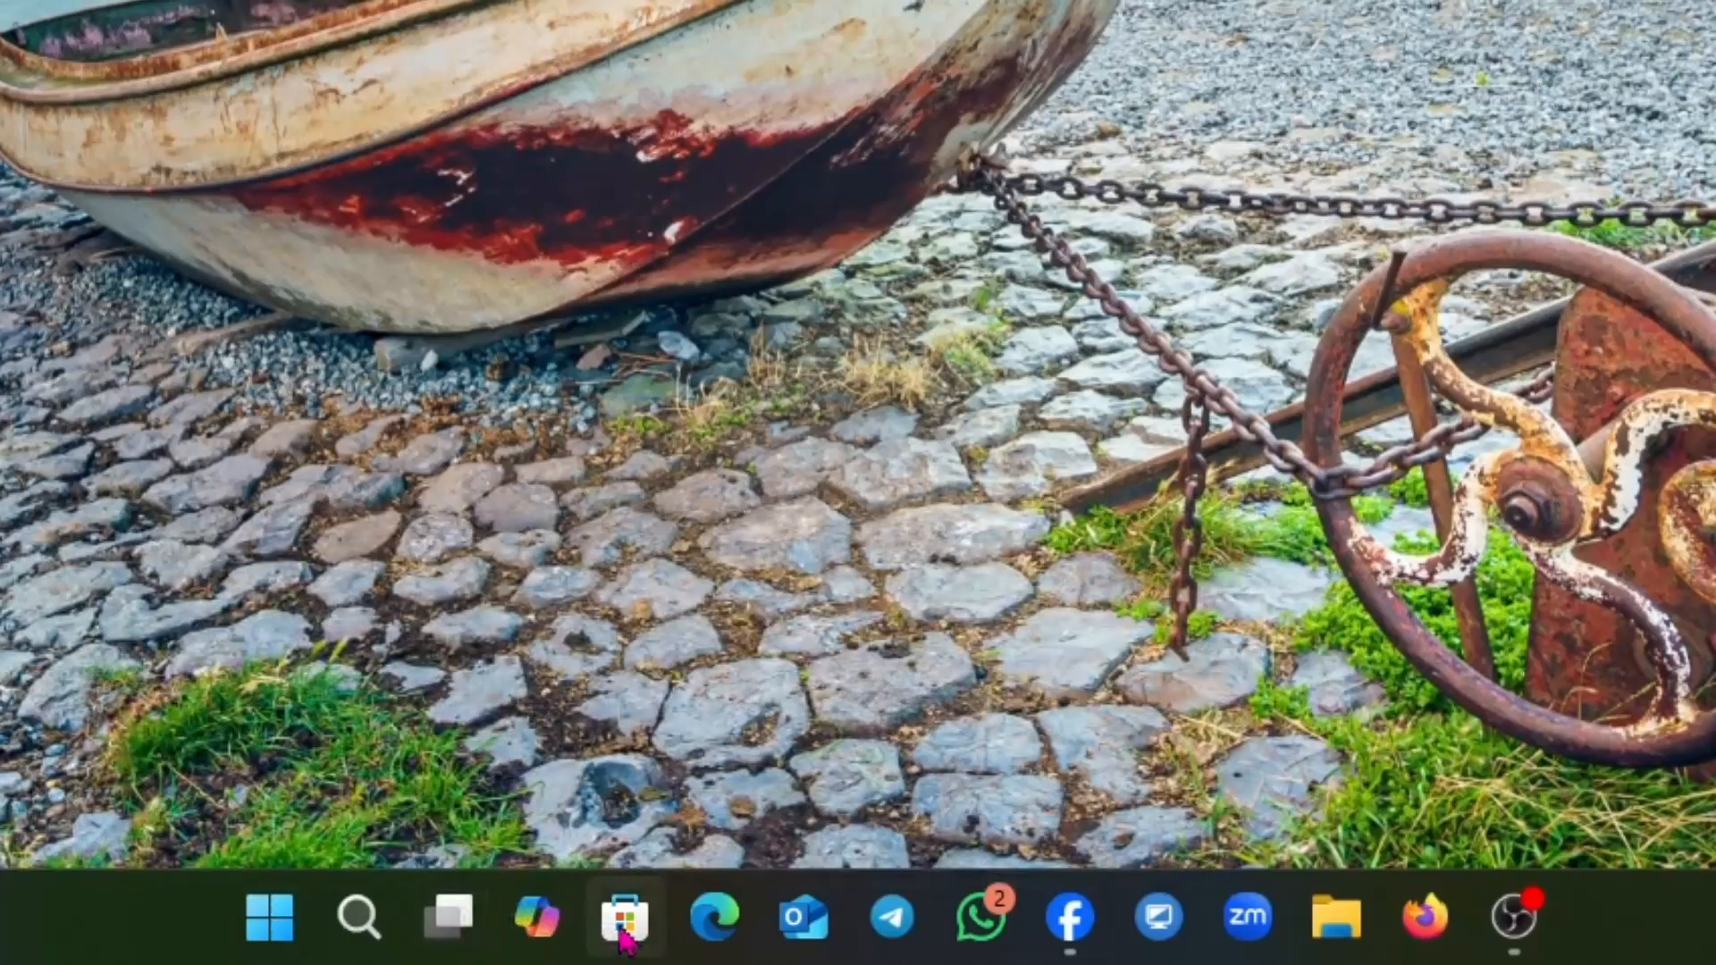
click(625, 918)
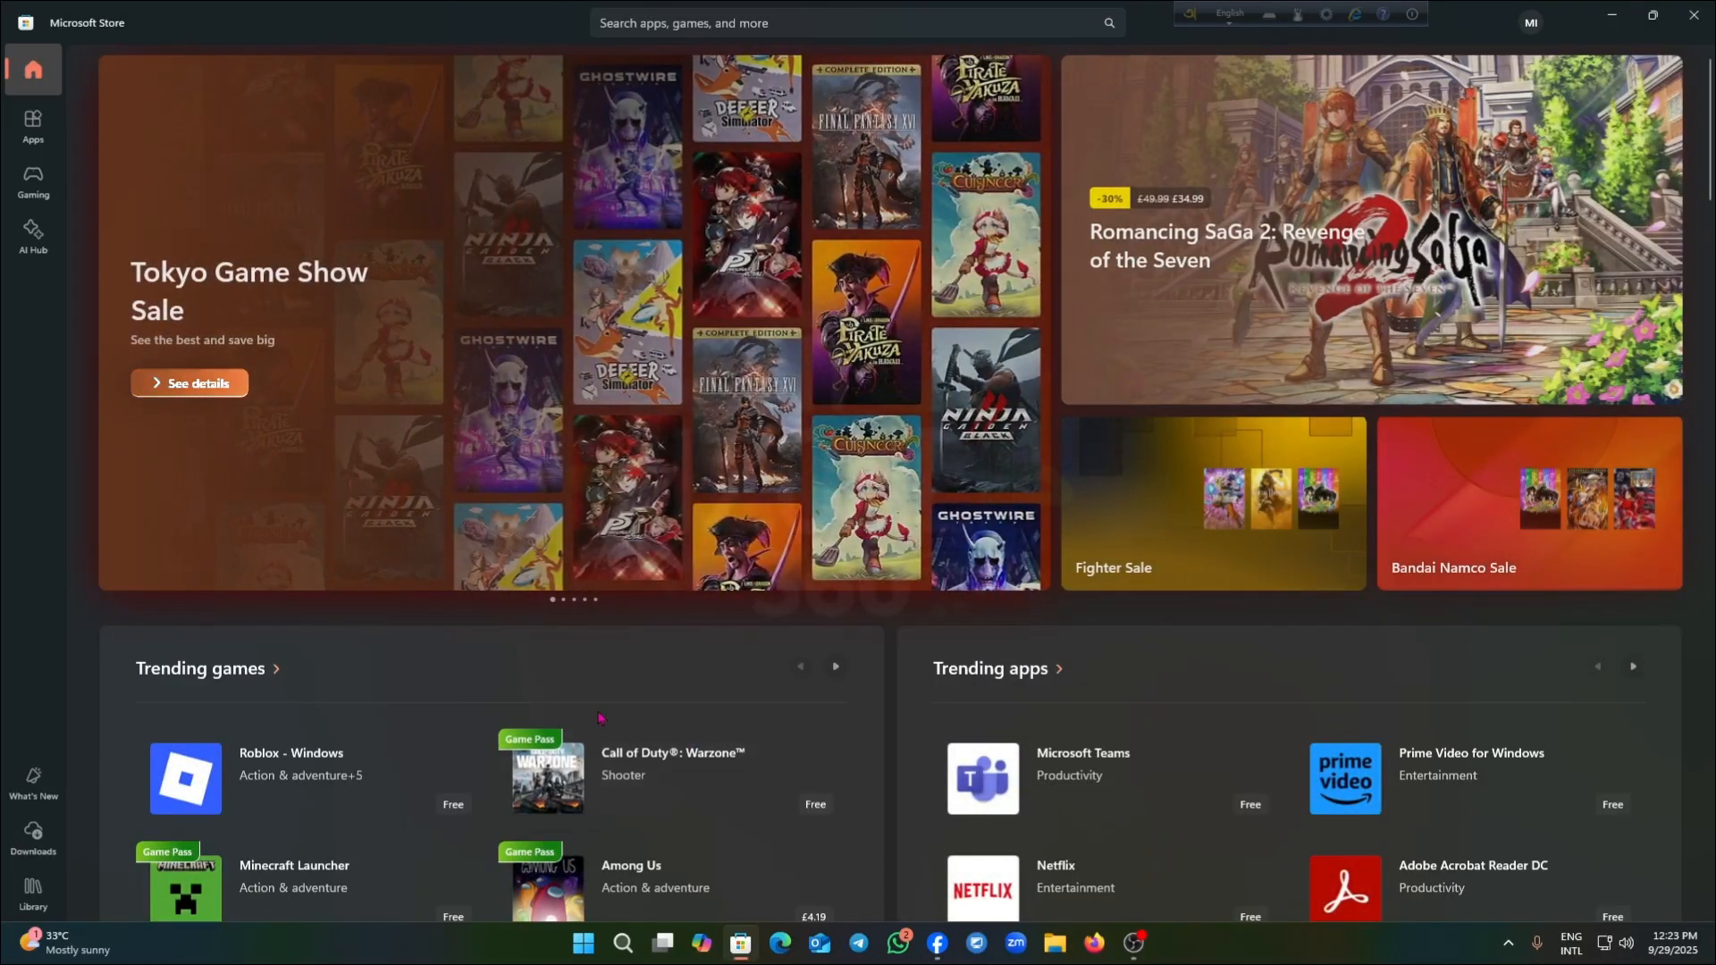
click(714, 25)
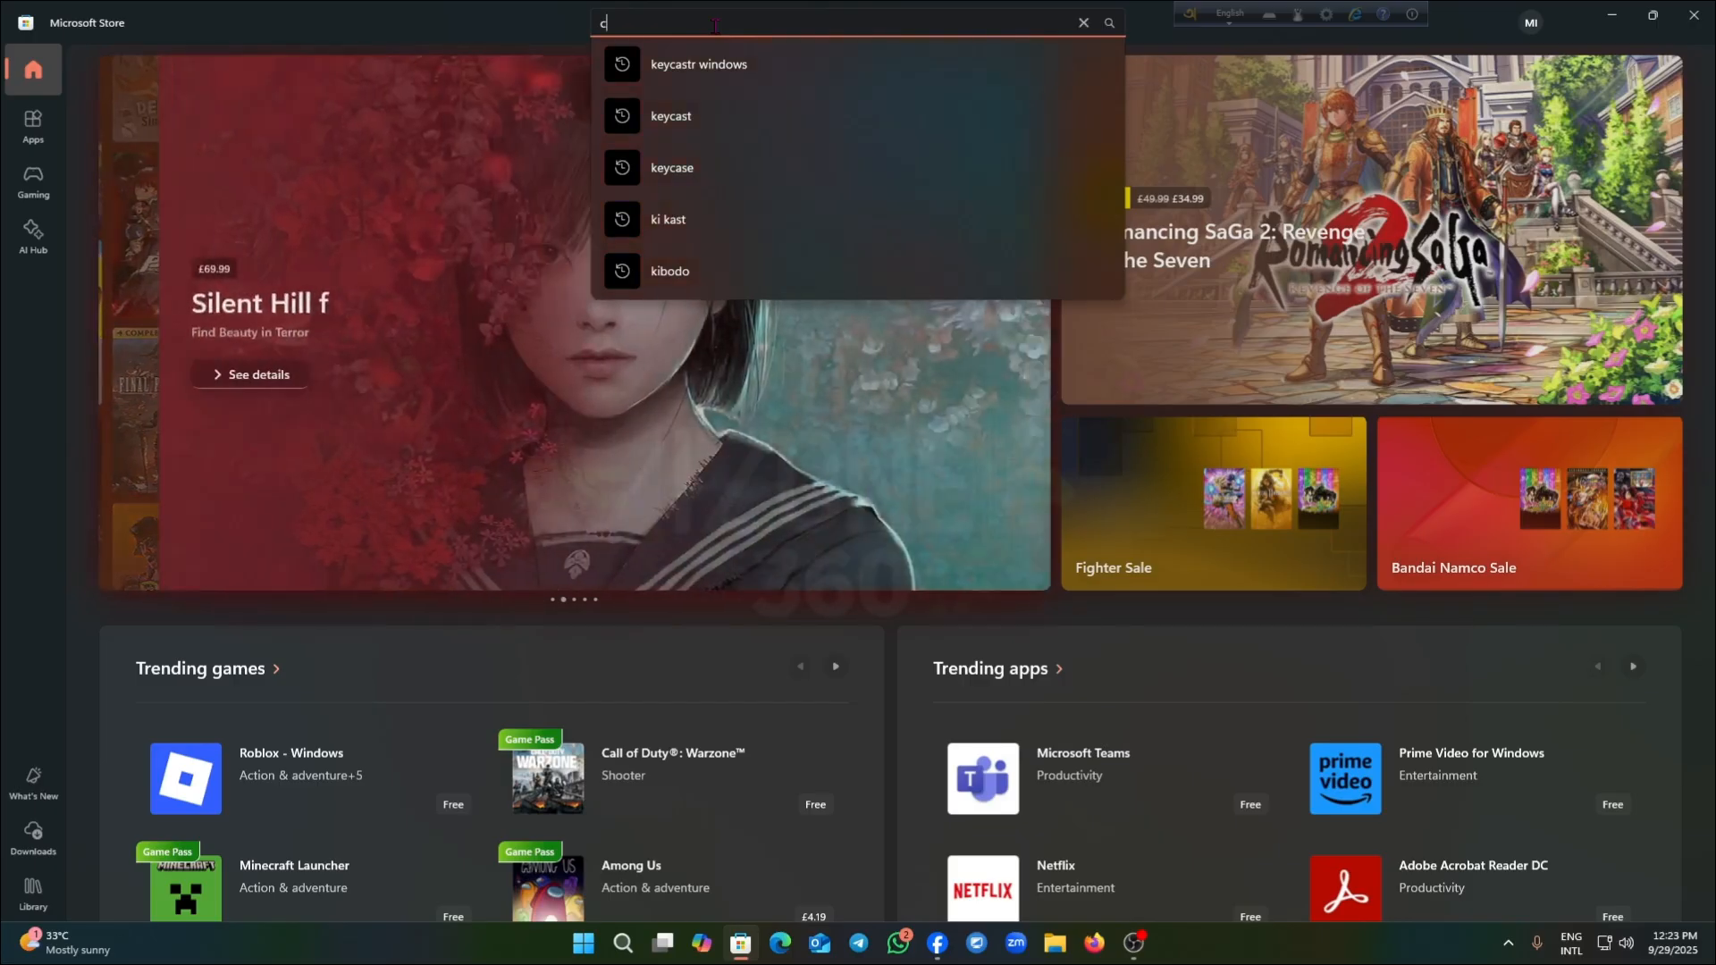
text(cap)
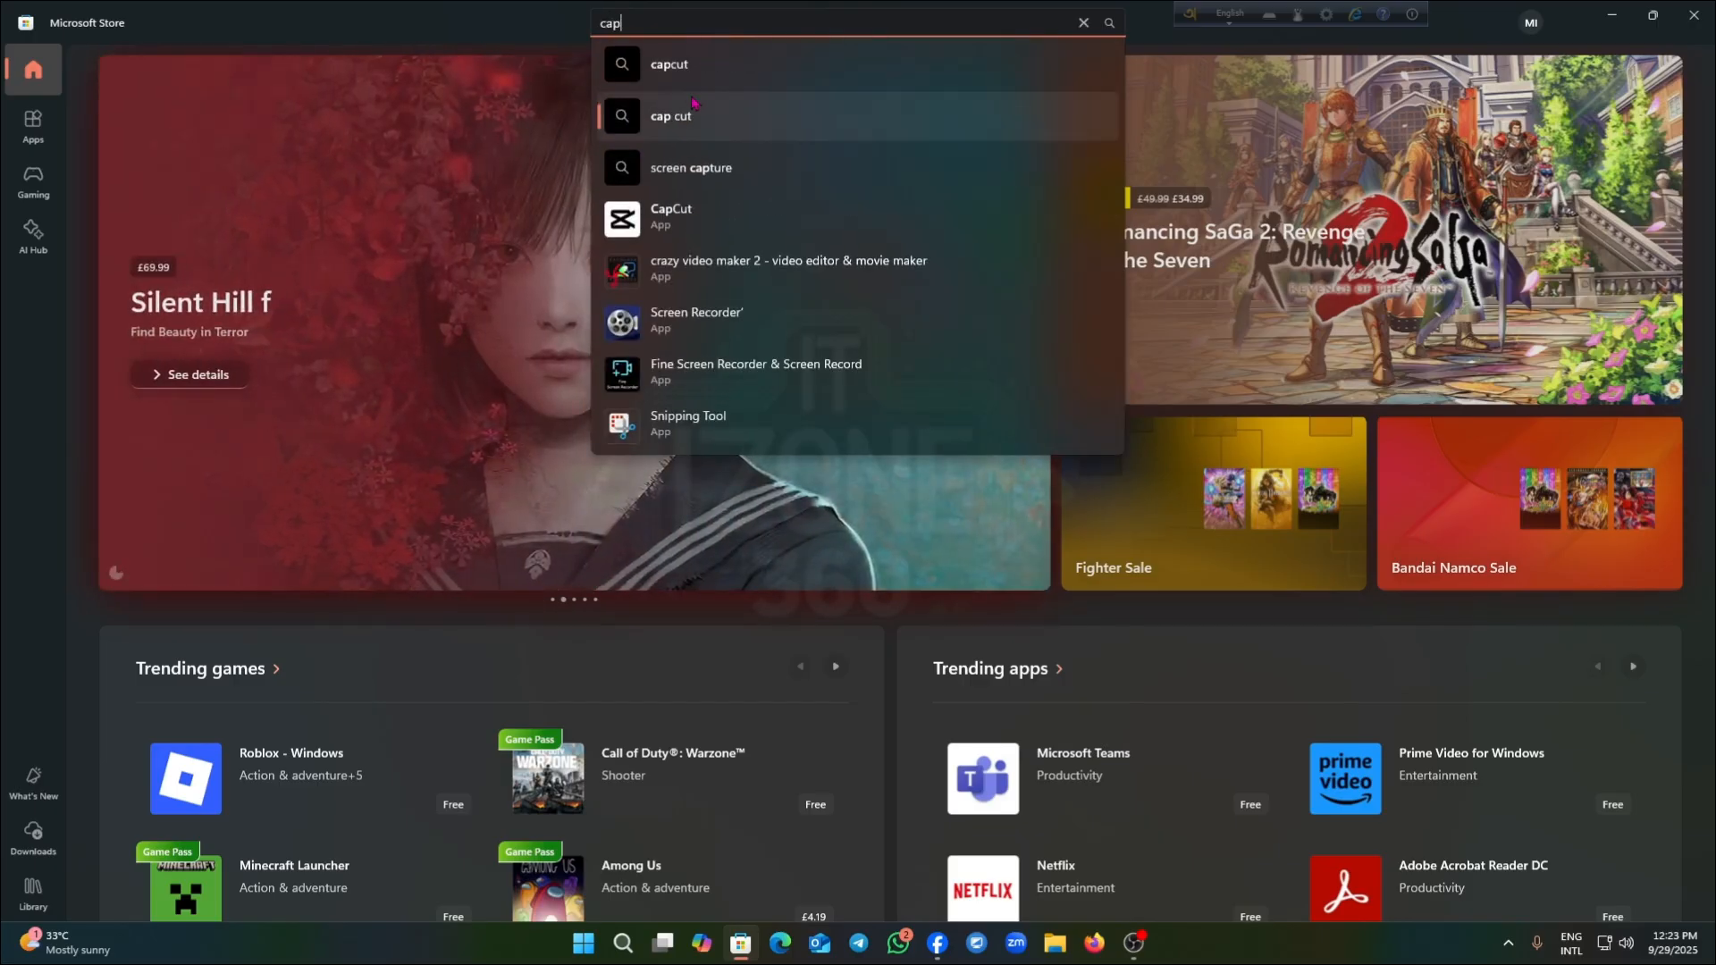
click(688, 215)
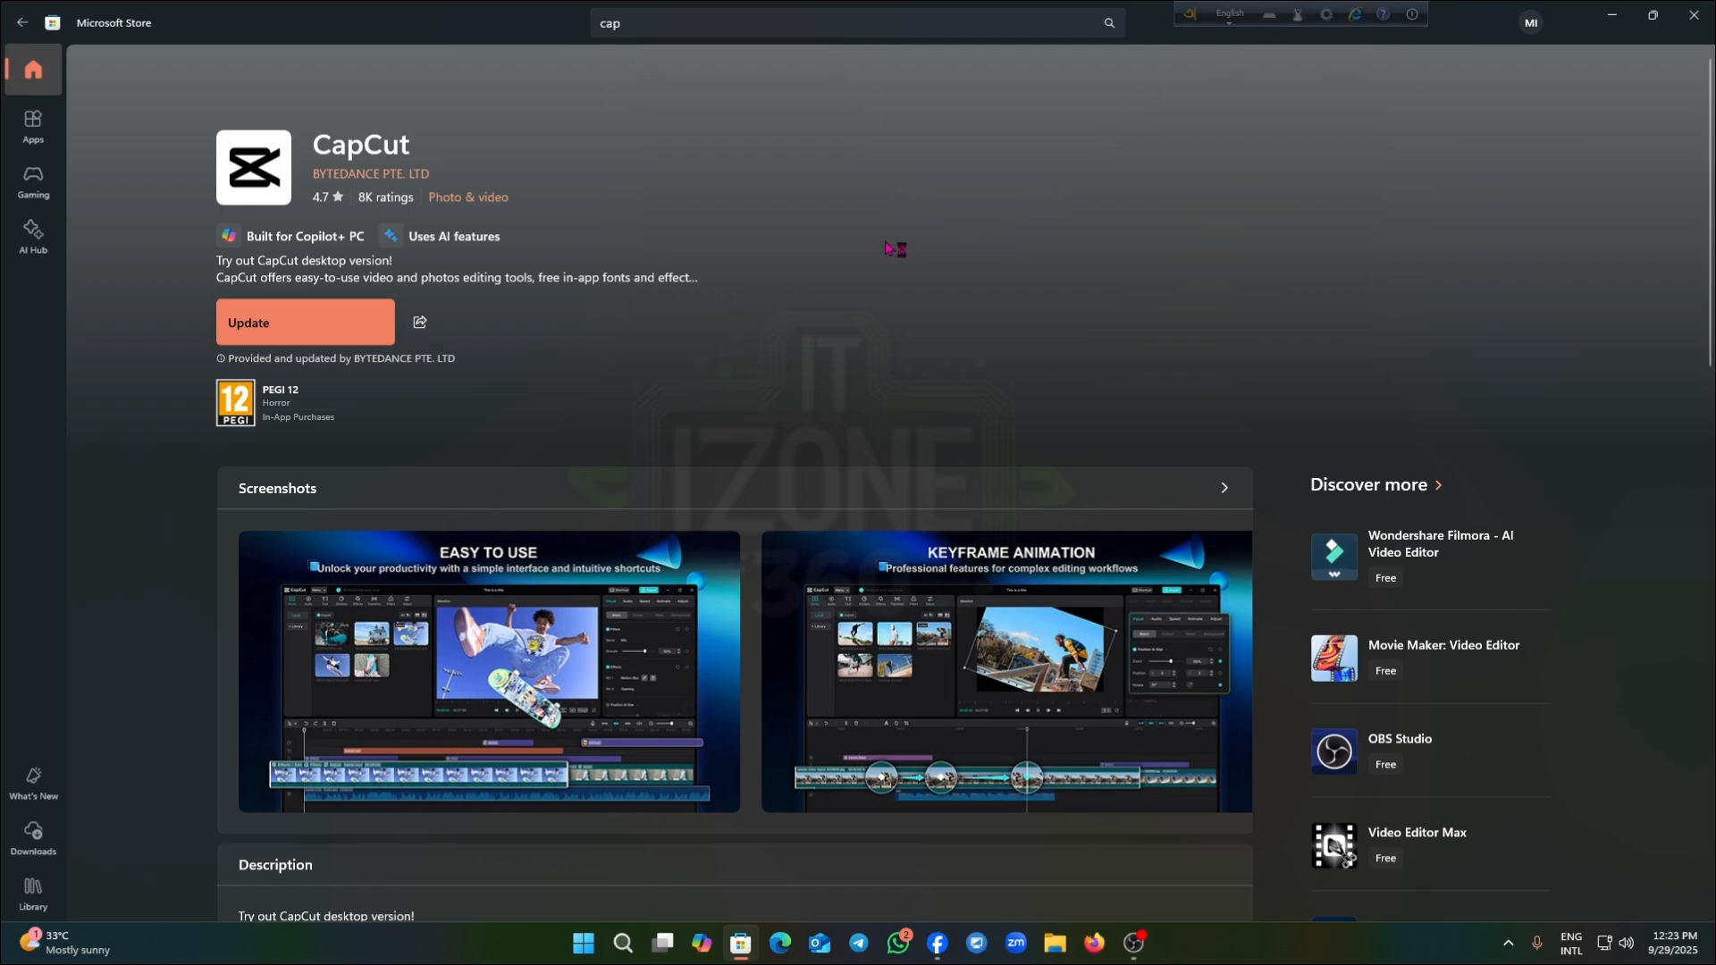
click(1694, 14)
Launch CapCut from the recent Windows searches and close it again
click(622, 945)
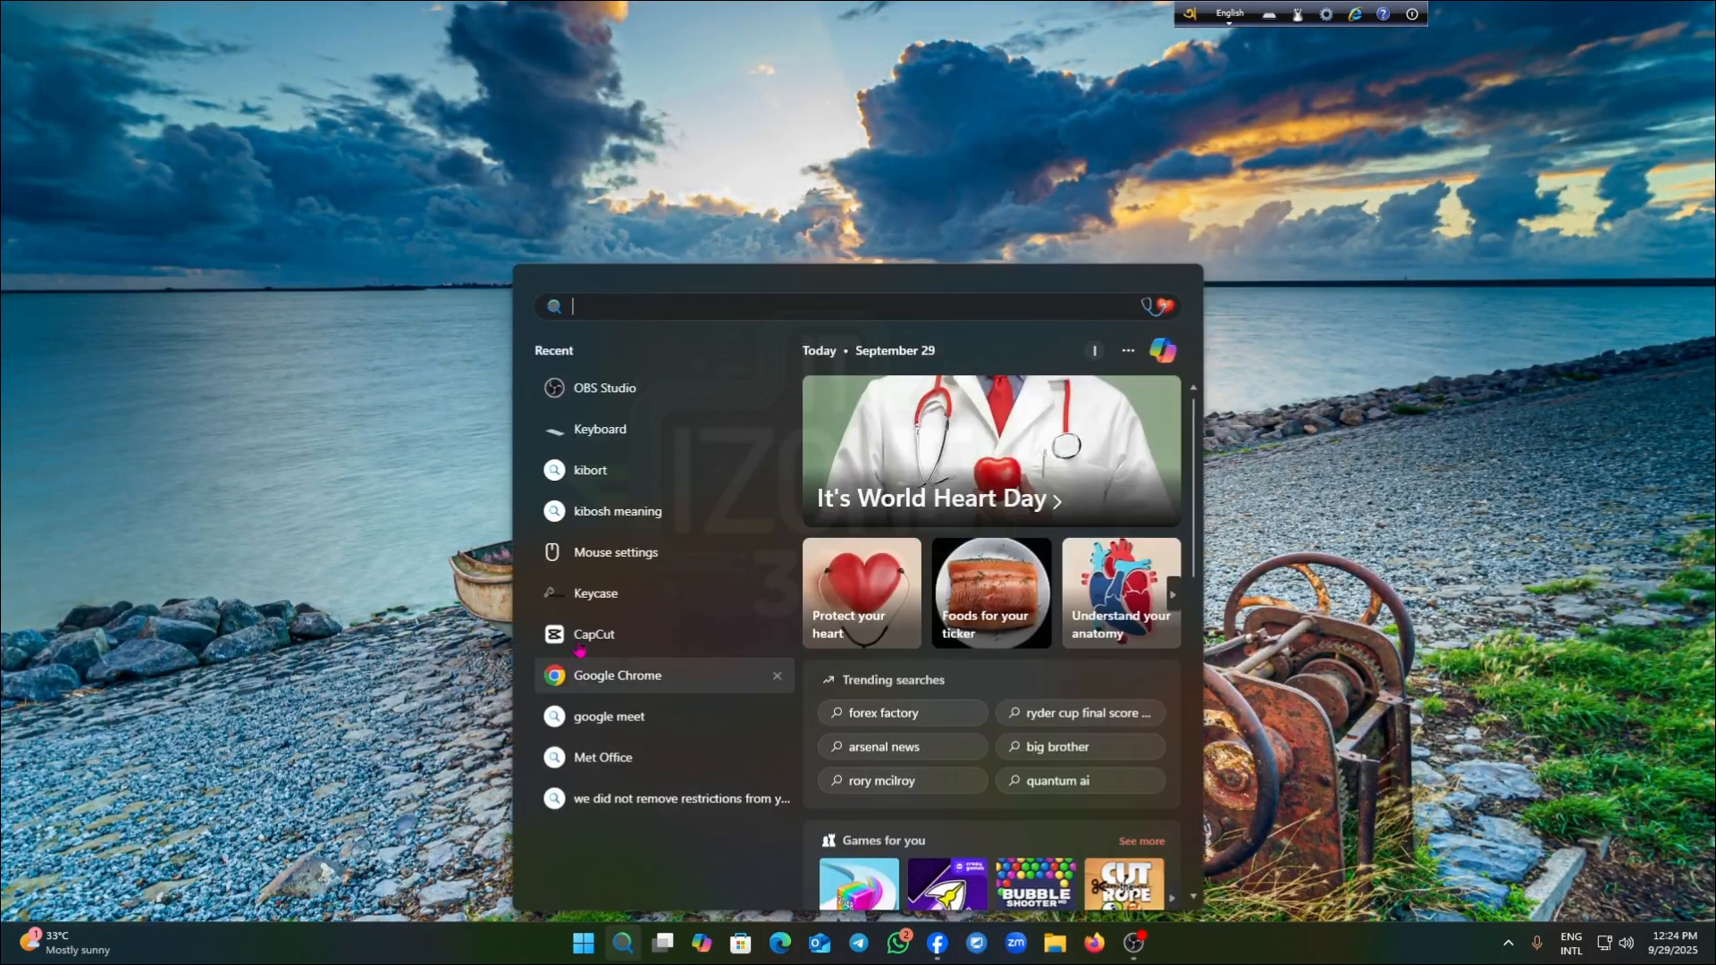
click(602, 657)
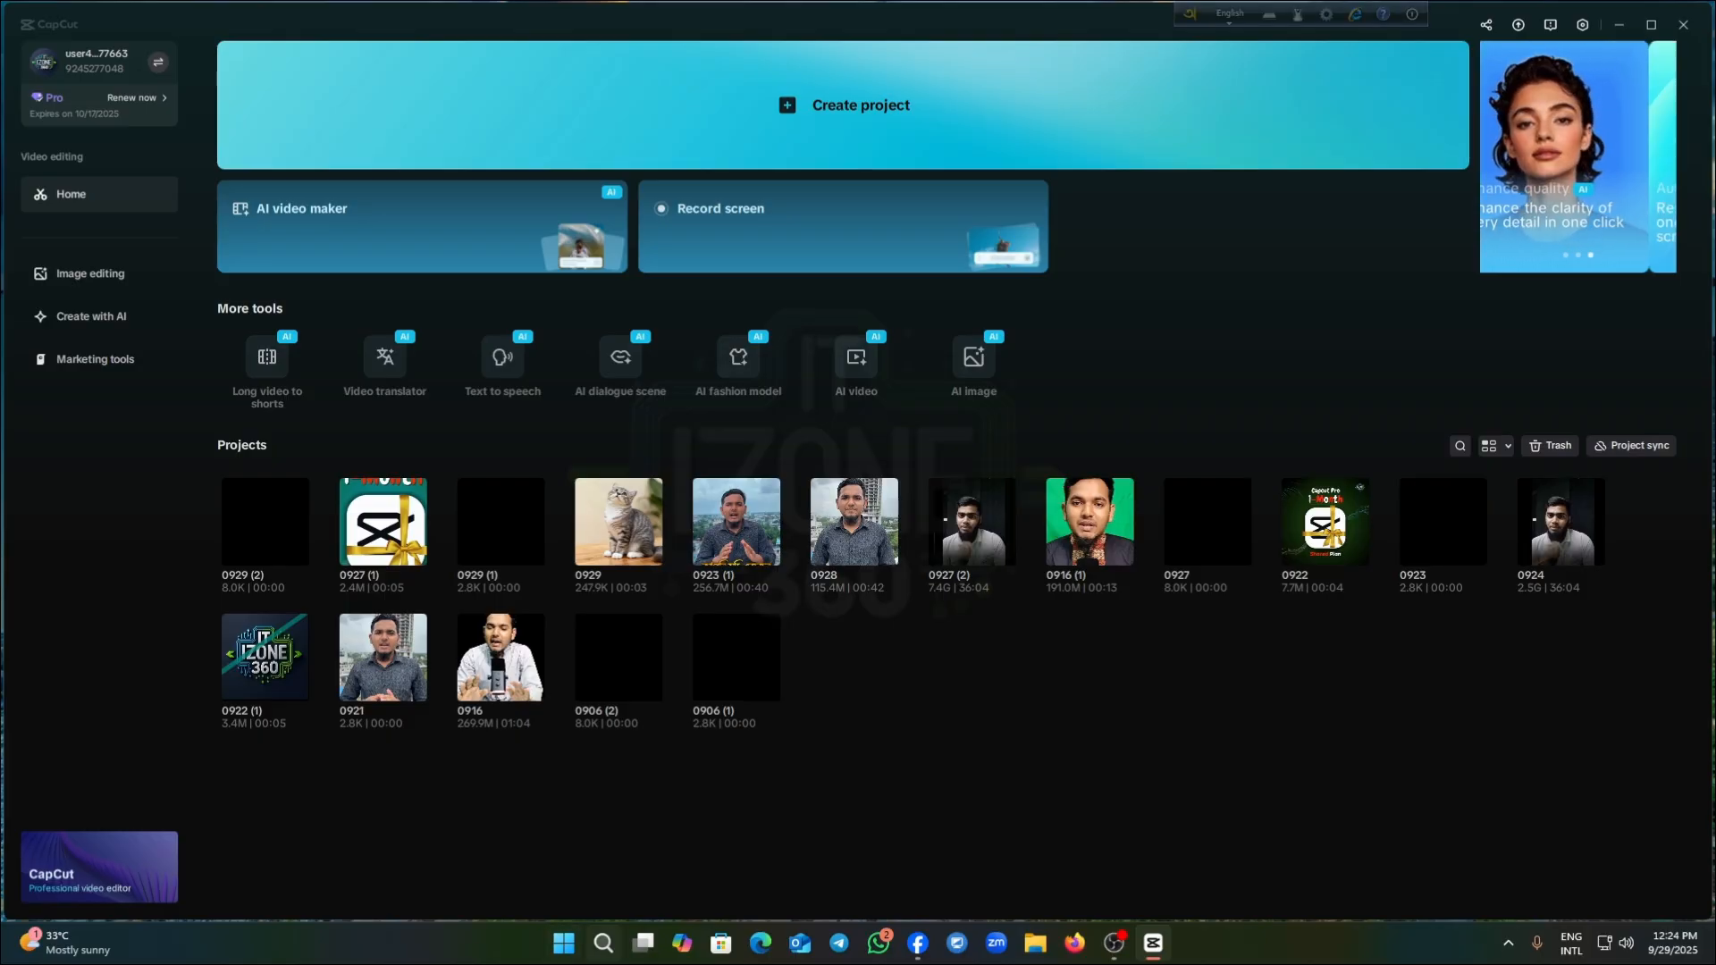
click(603, 943)
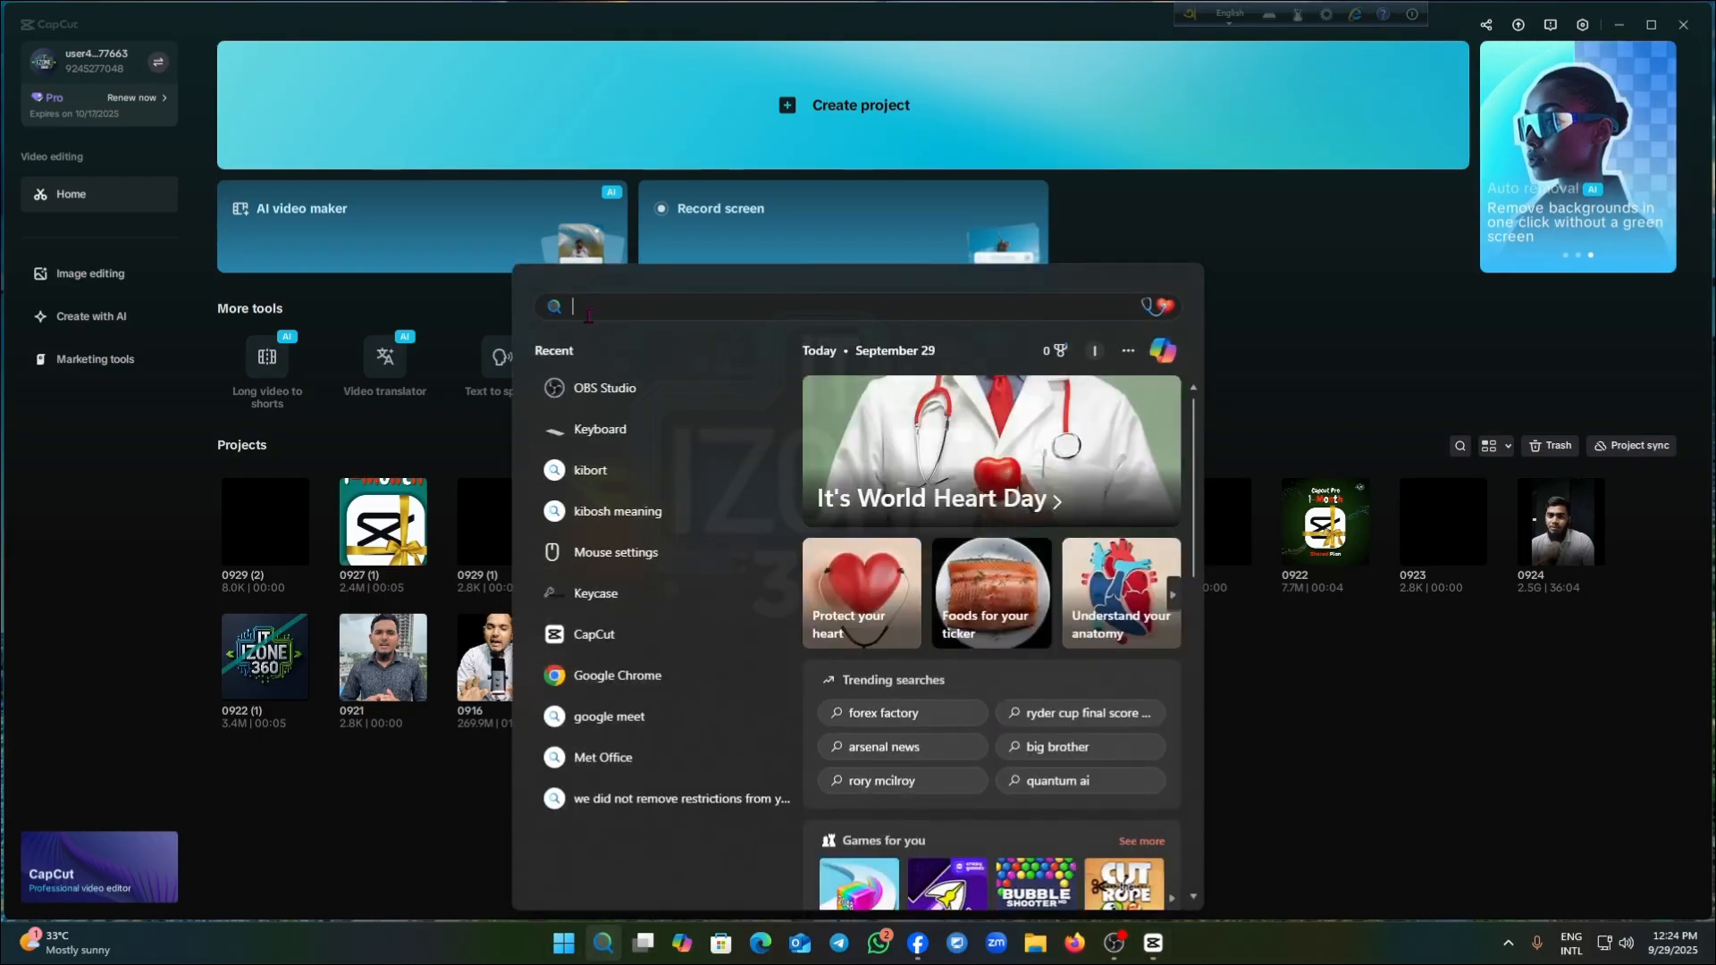
key(Escape)
click(1683, 24)
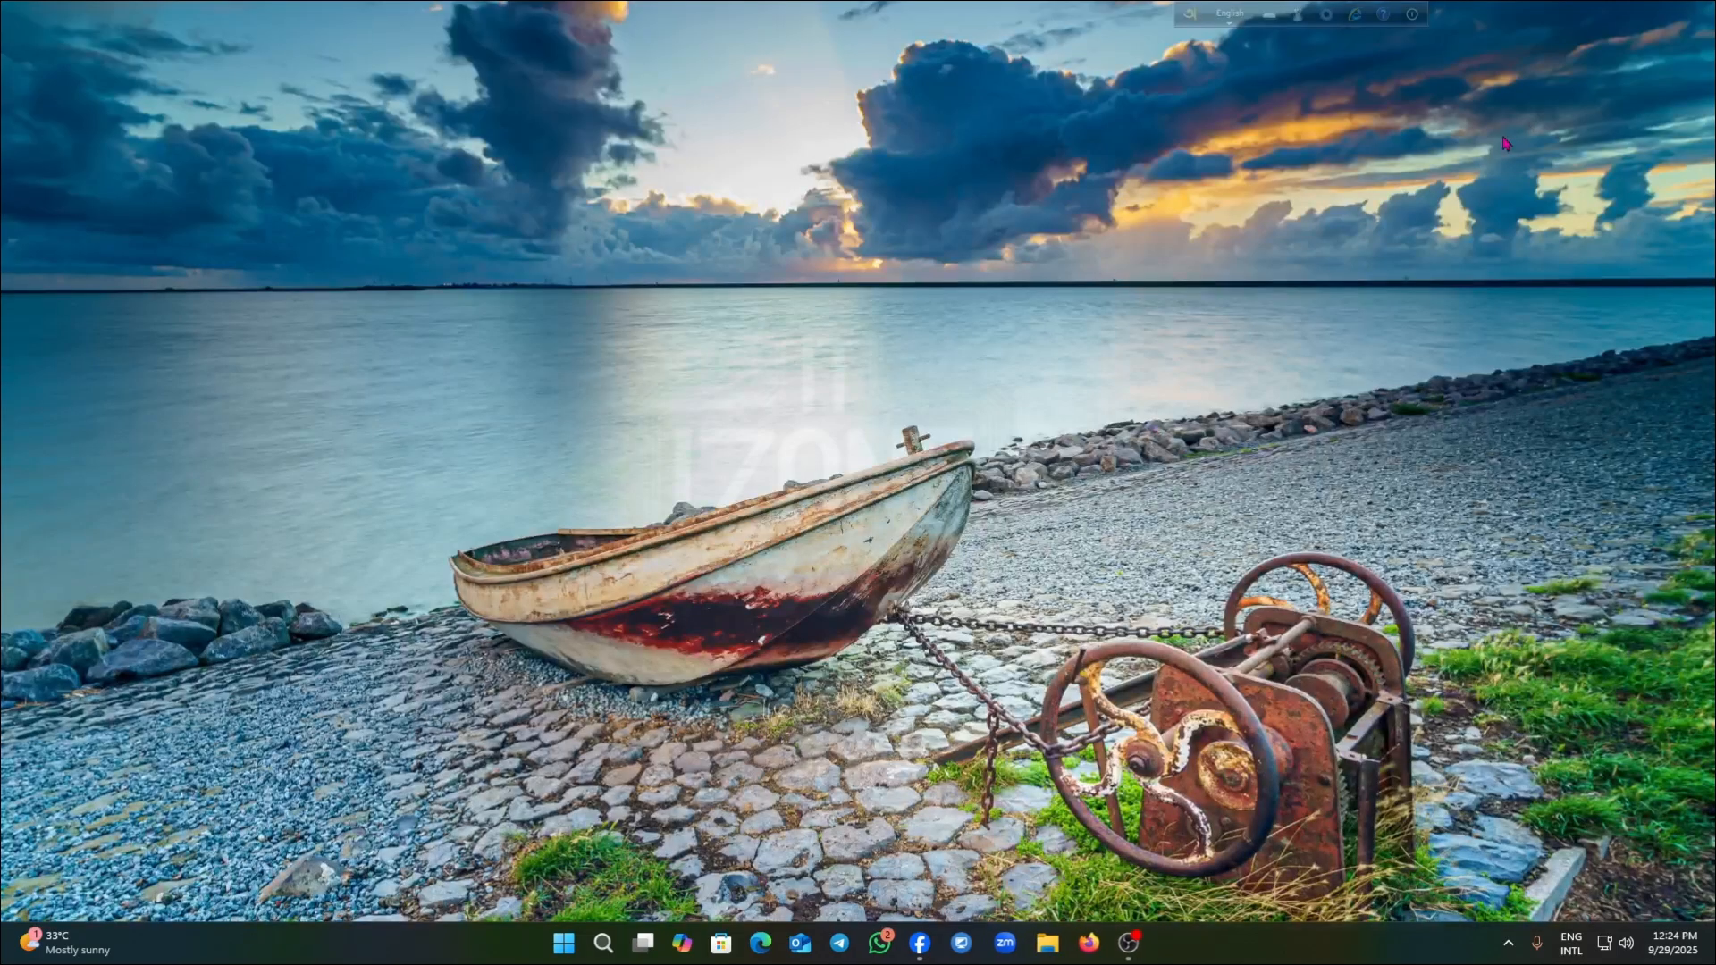
Search Windows for "ca" and launch the CapCut app
click(623, 943)
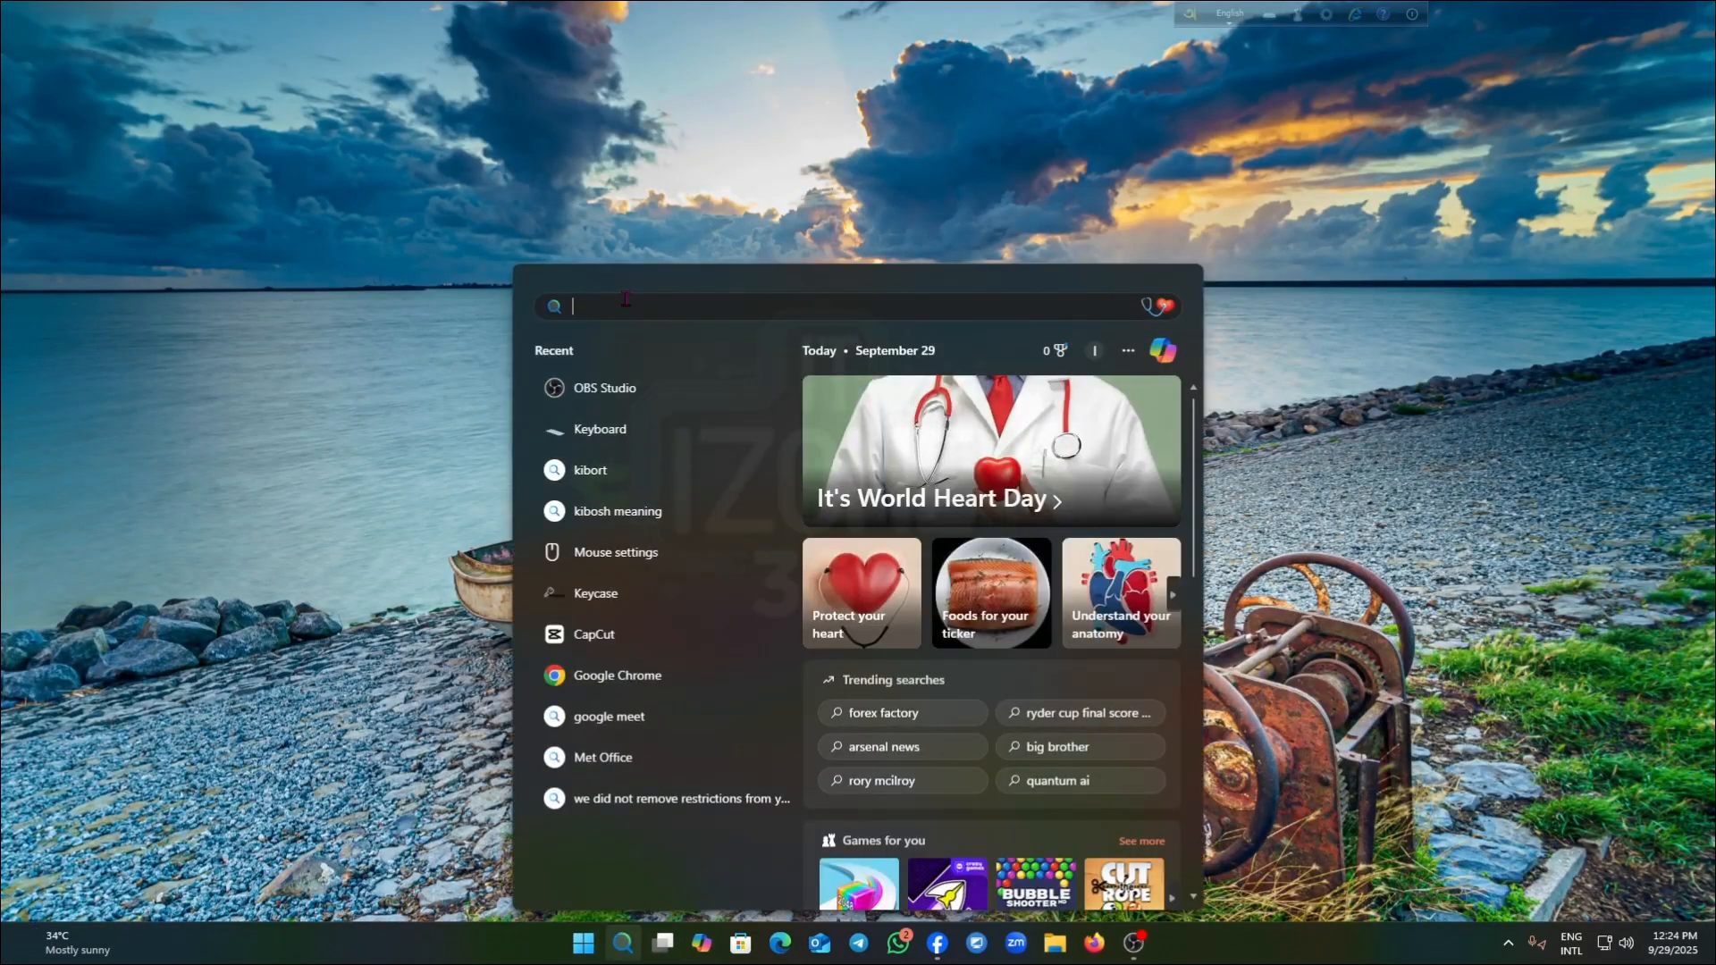
text(ca)
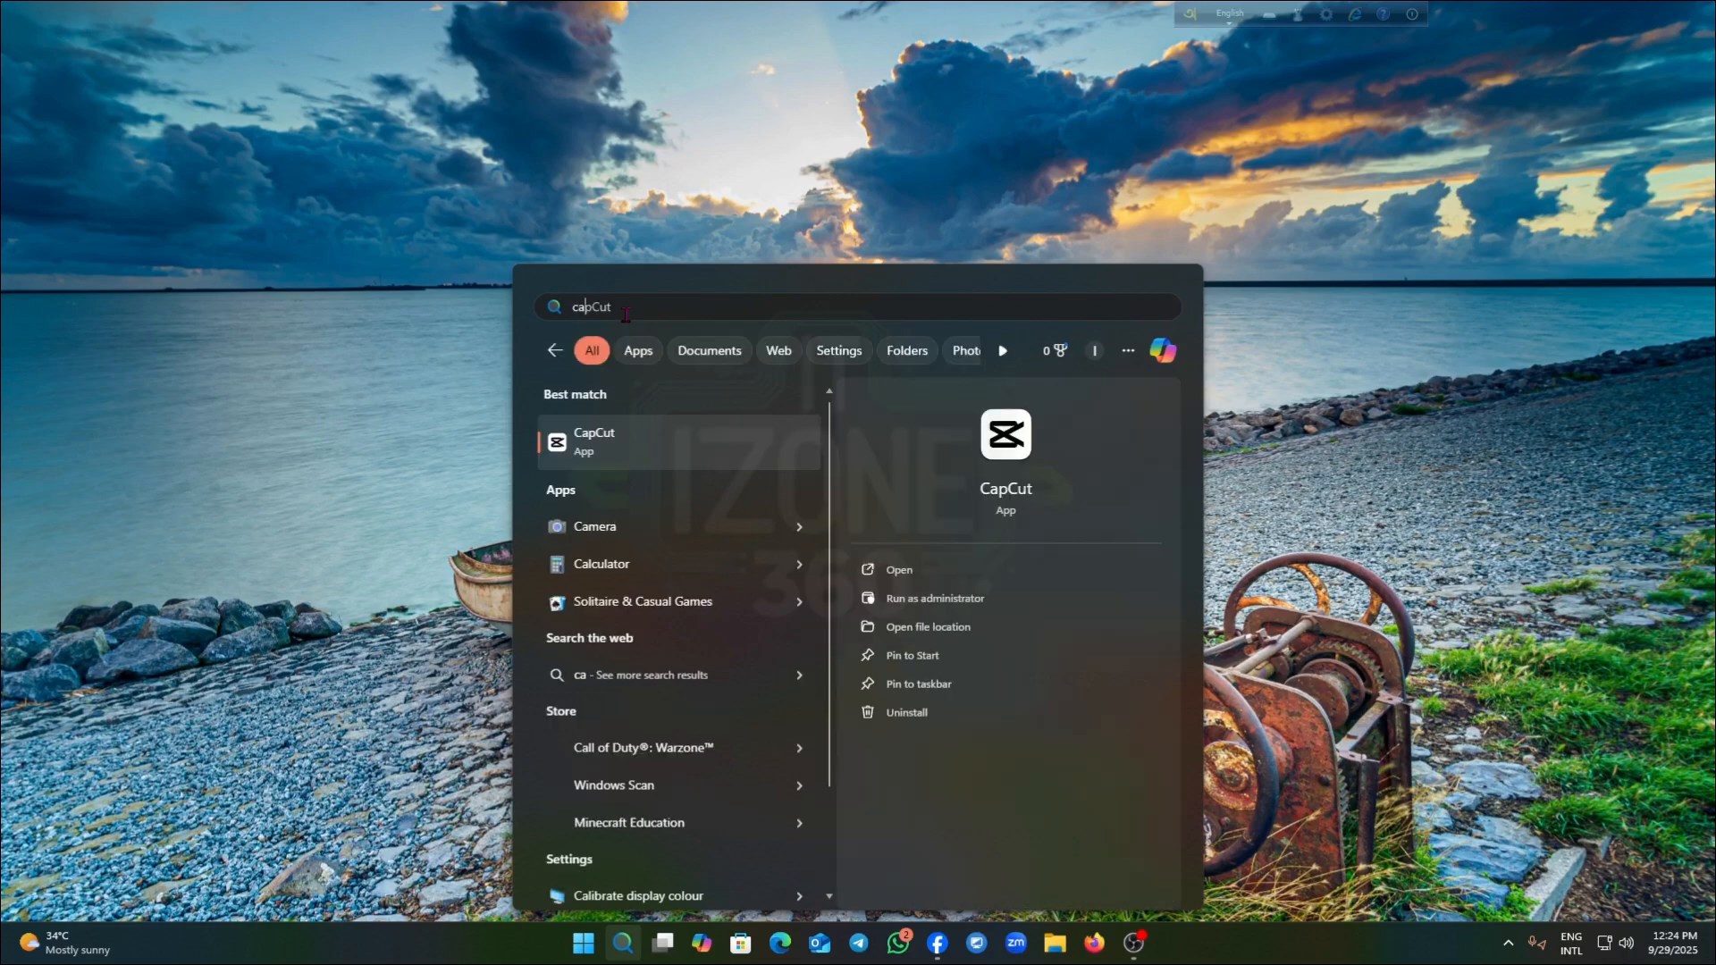
click(682, 452)
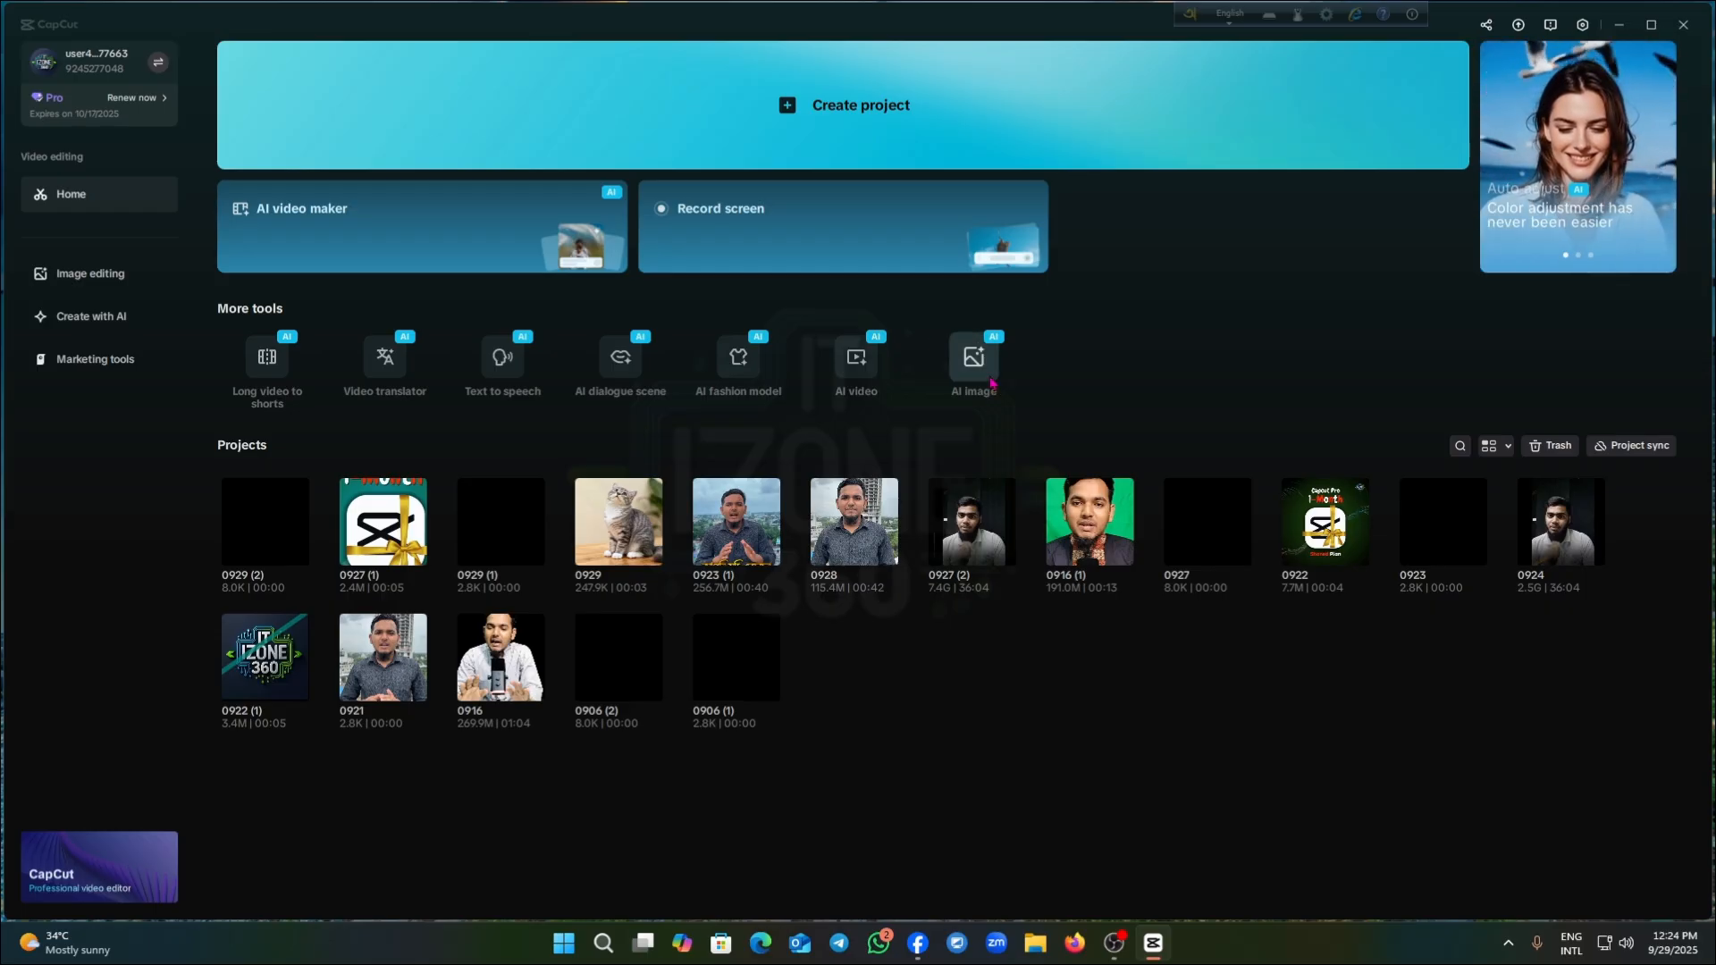
Start the AI image tool from the home screen and generate an image from the prompt "cat"
key(alt+F4)
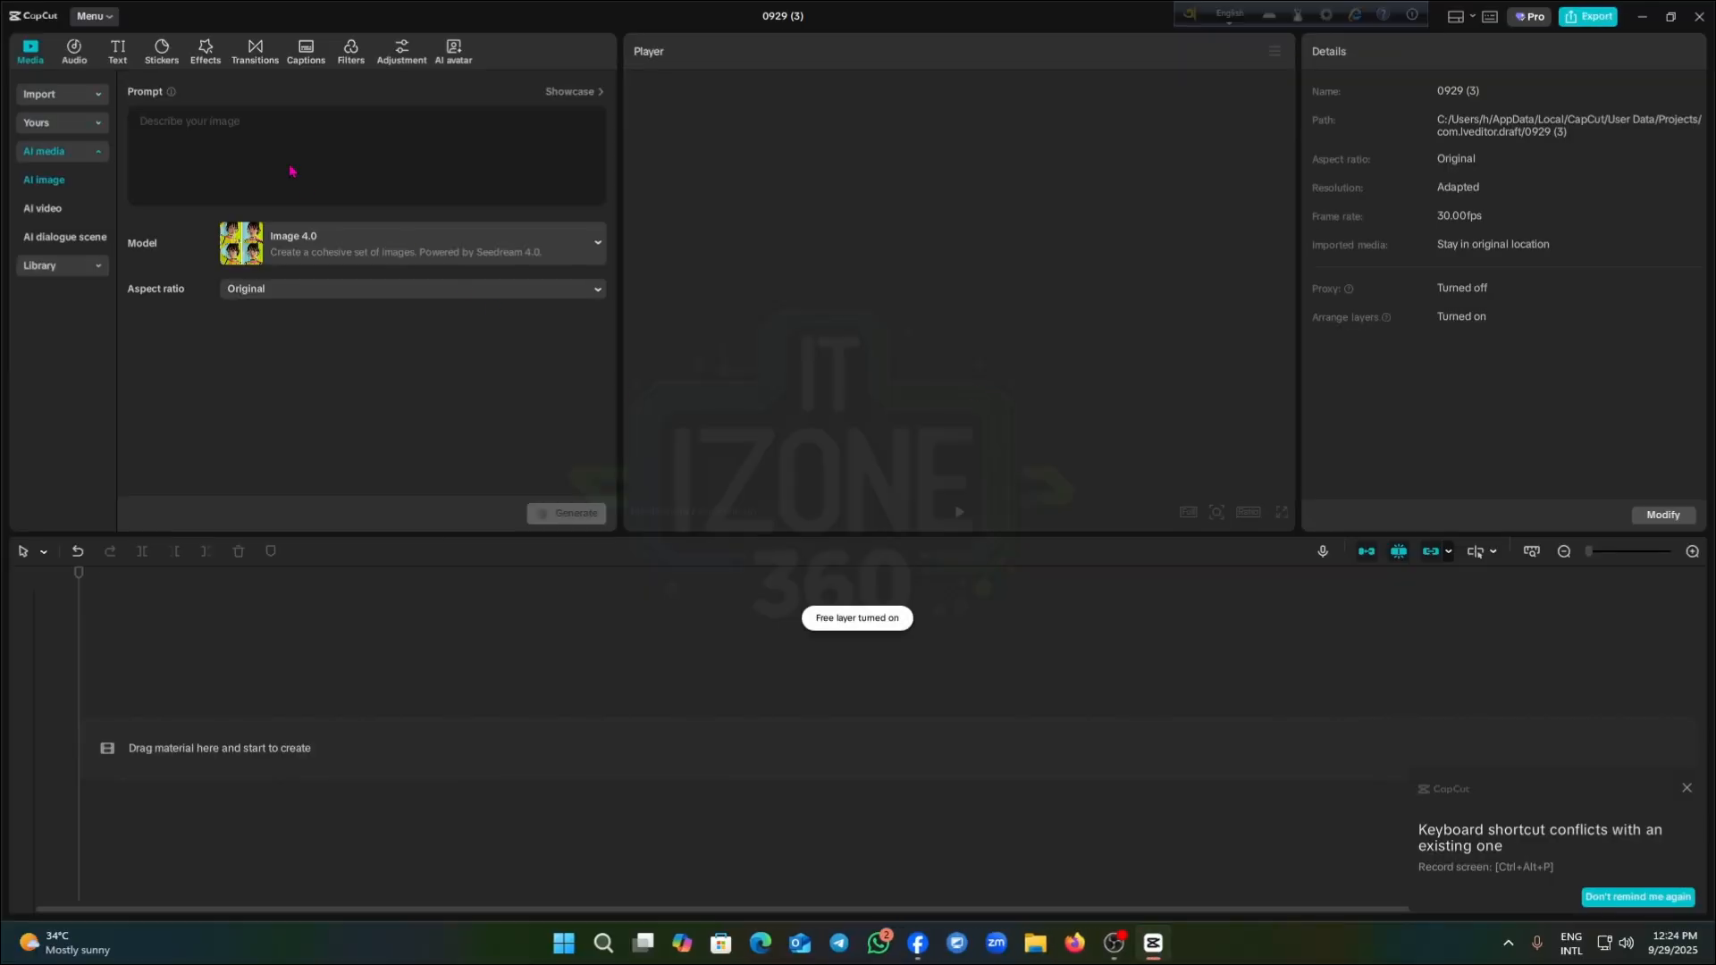
click(270, 123)
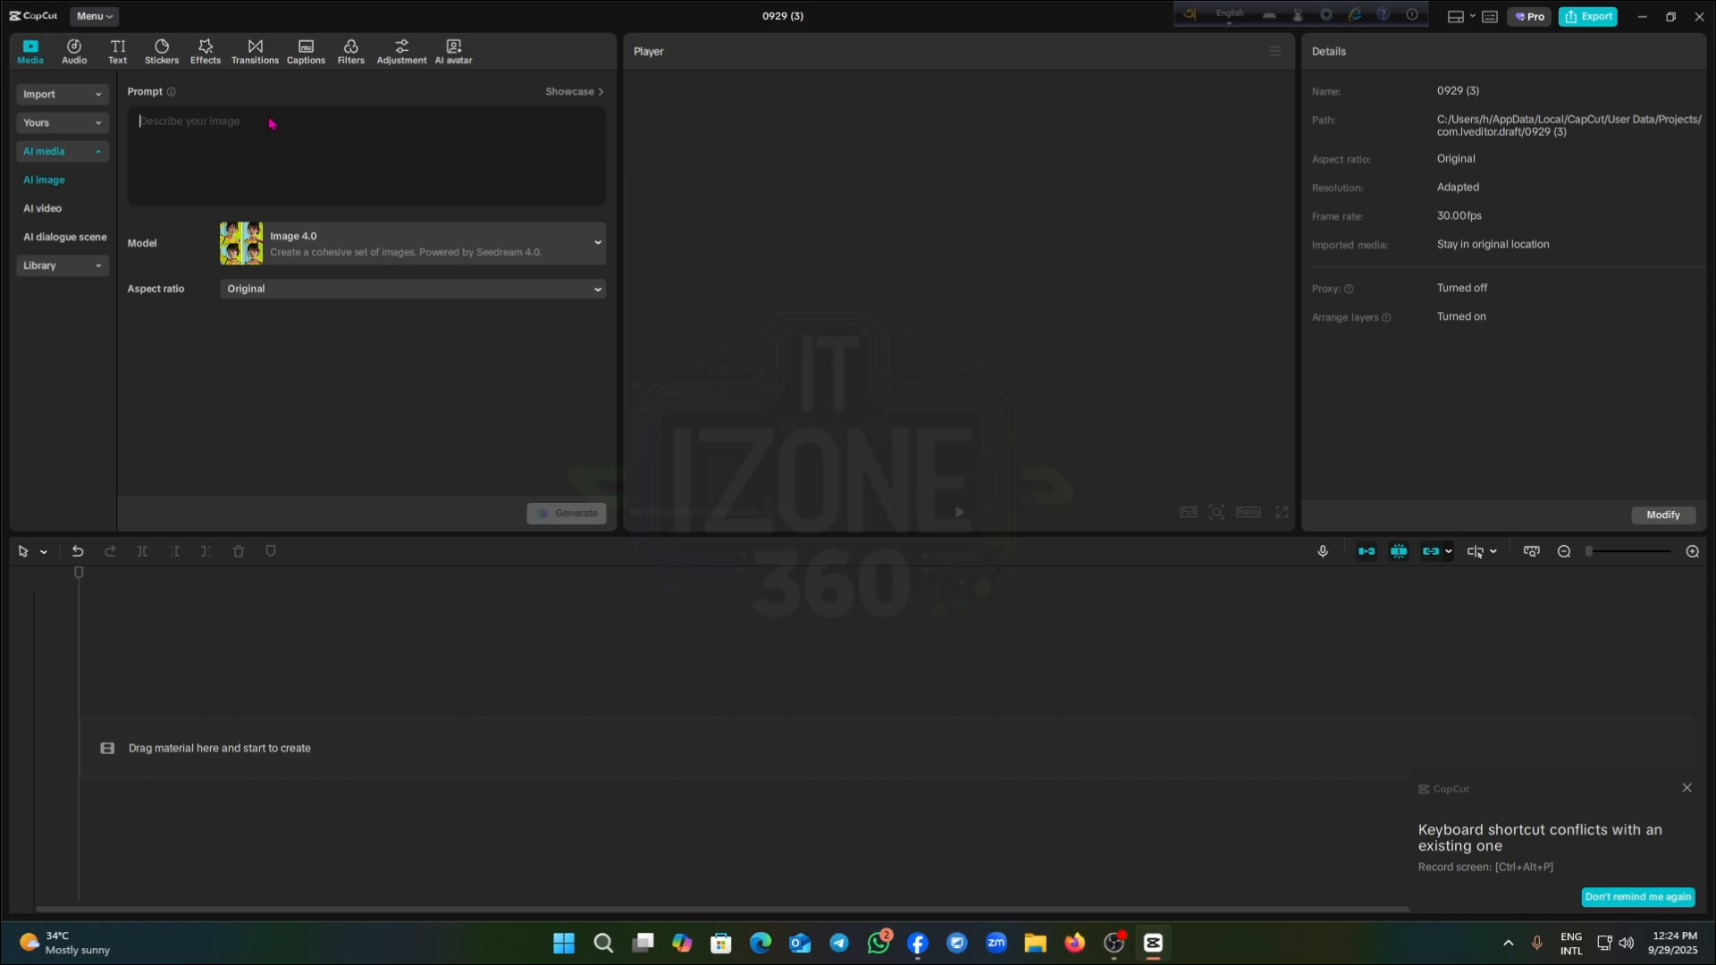
text(cat)
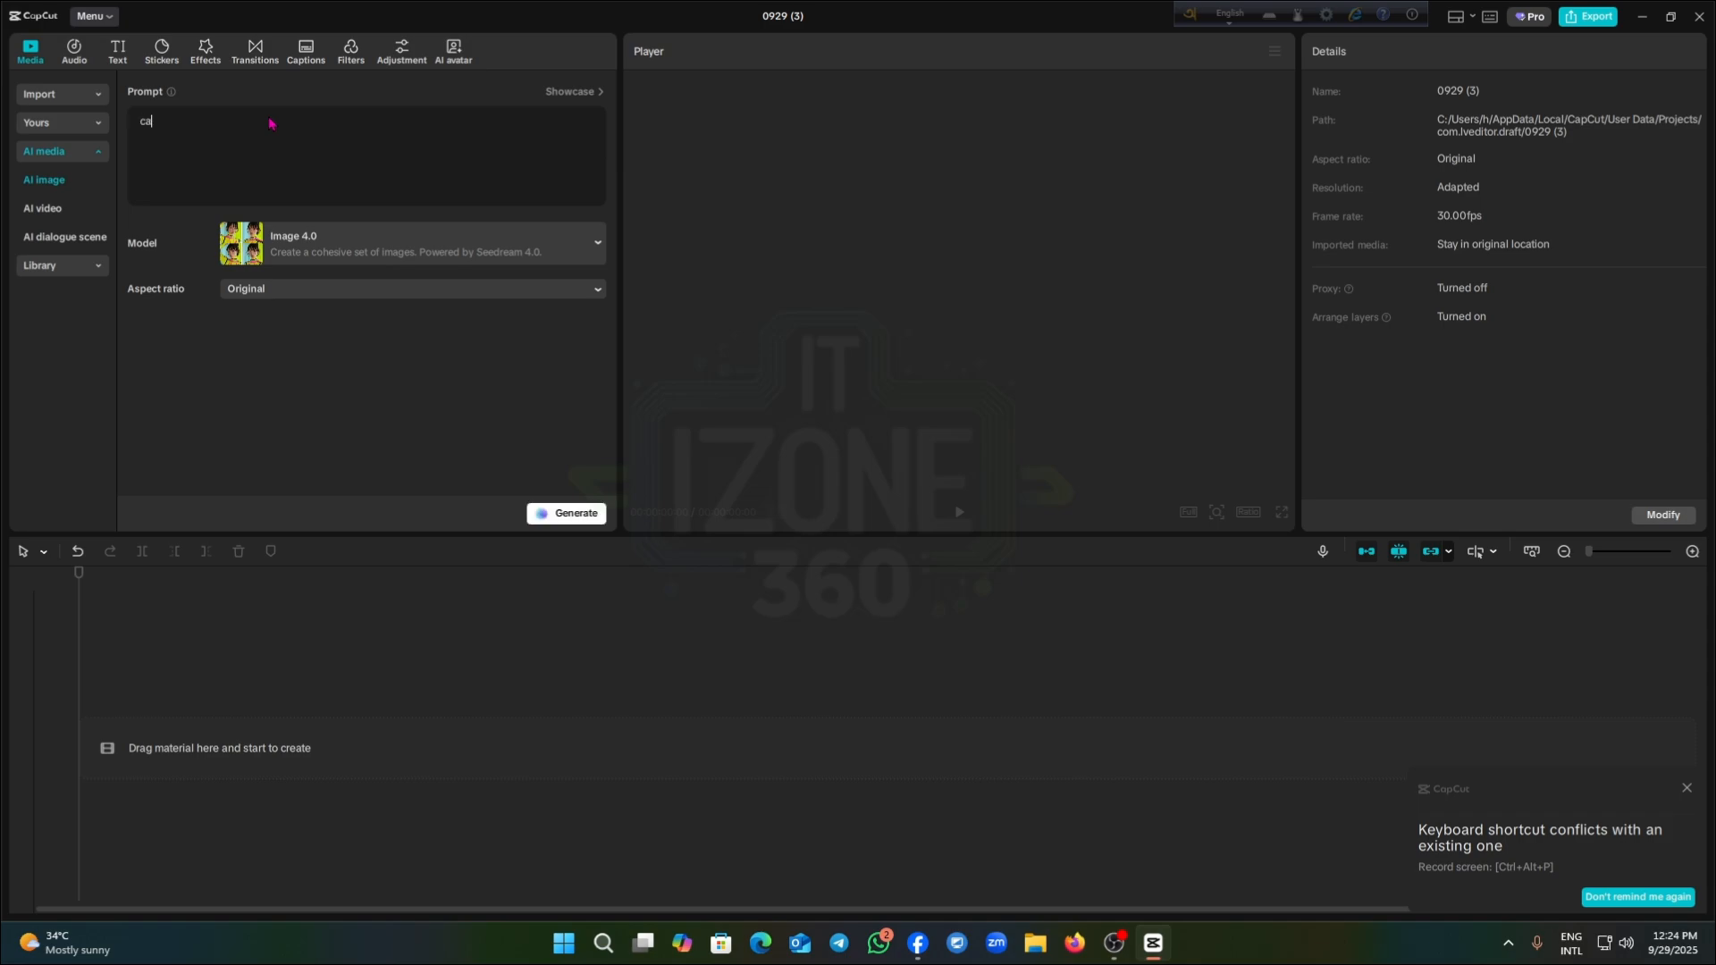
click(570, 514)
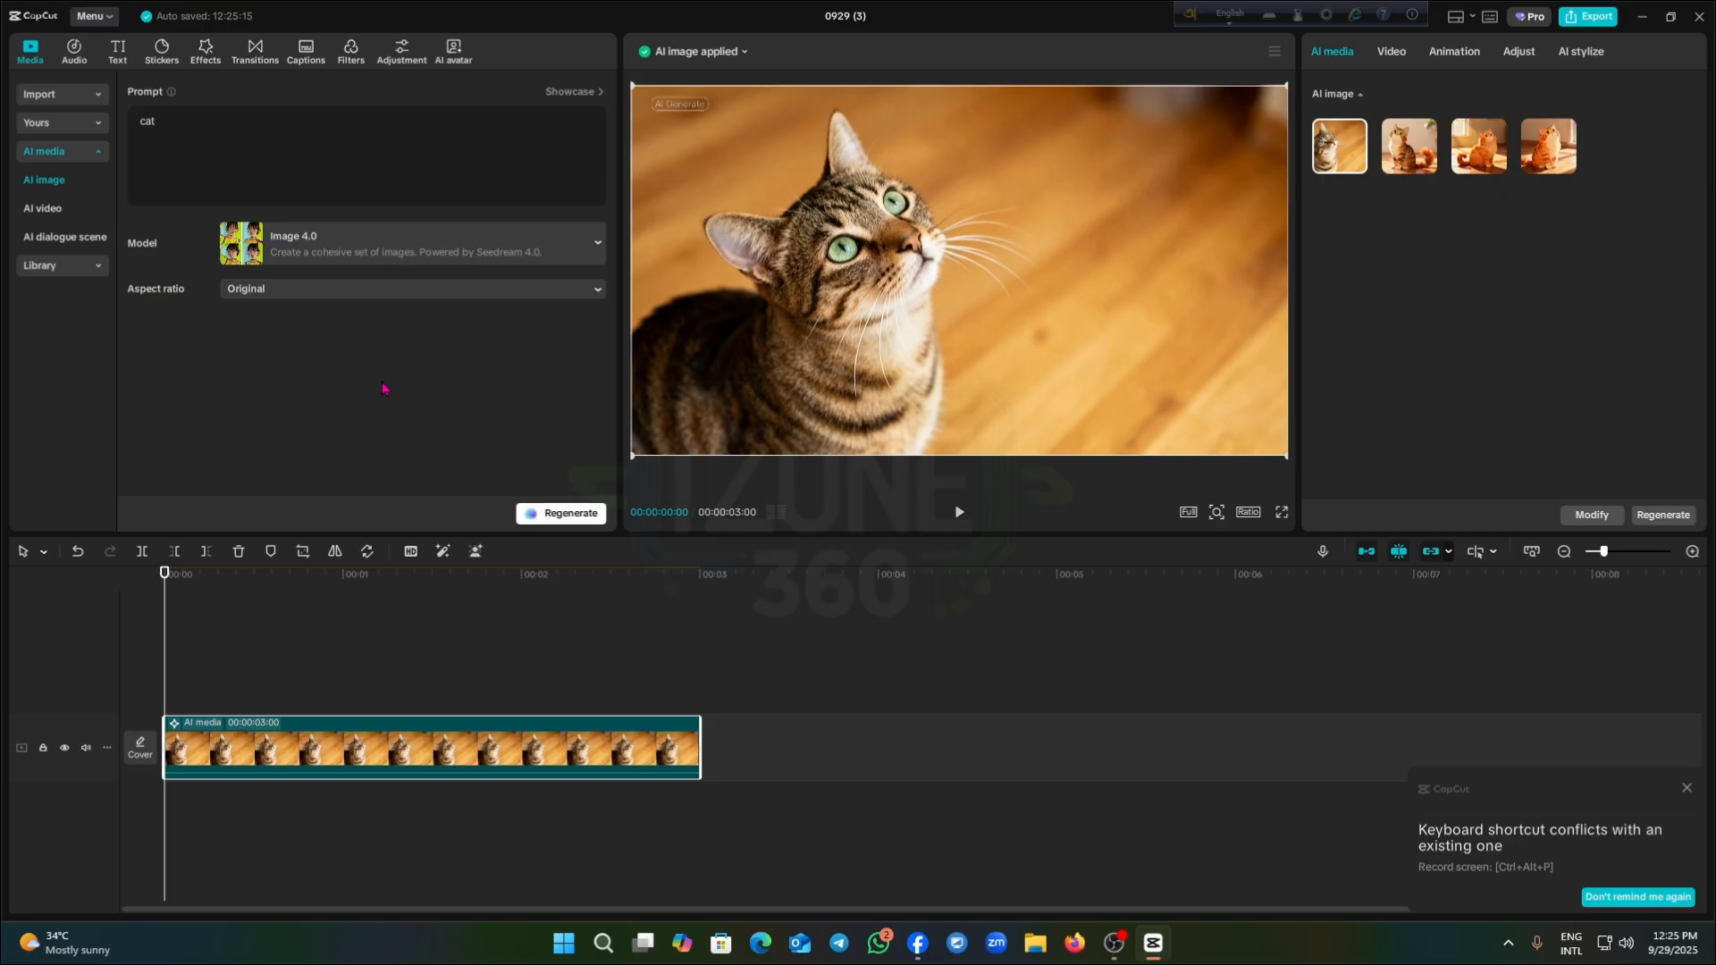
Compare the generated cat images on the clip, return to the first one, and close the project
click(1413, 149)
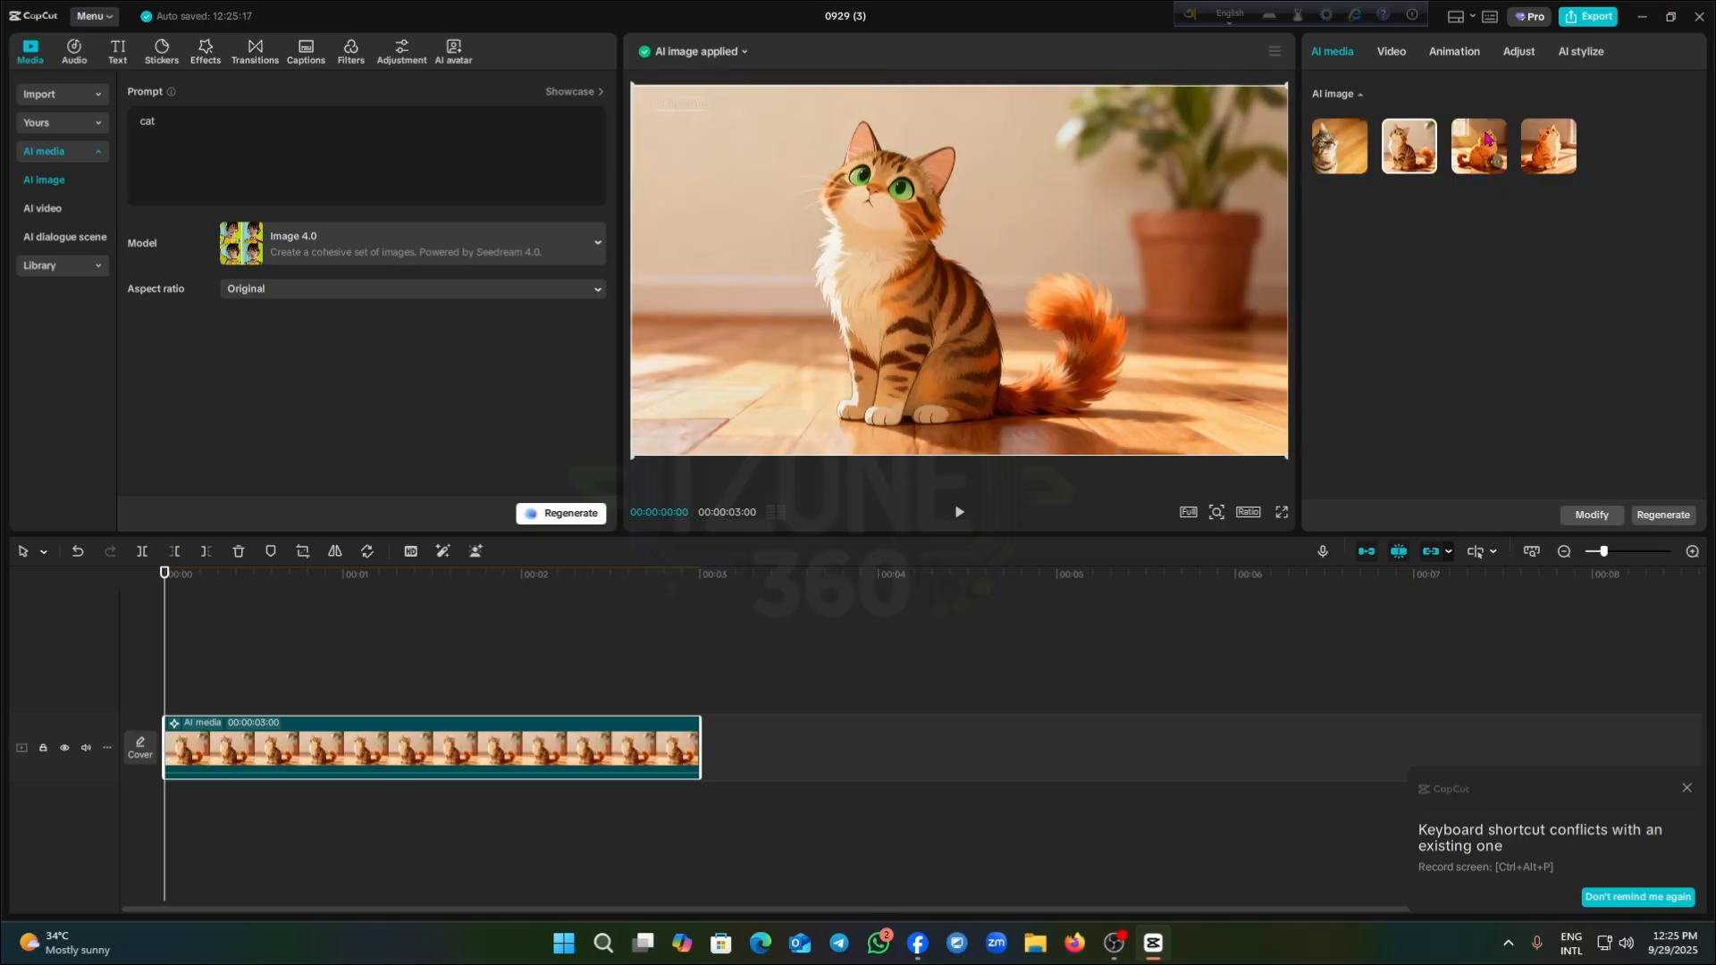
click(1478, 148)
click(1539, 143)
click(1346, 158)
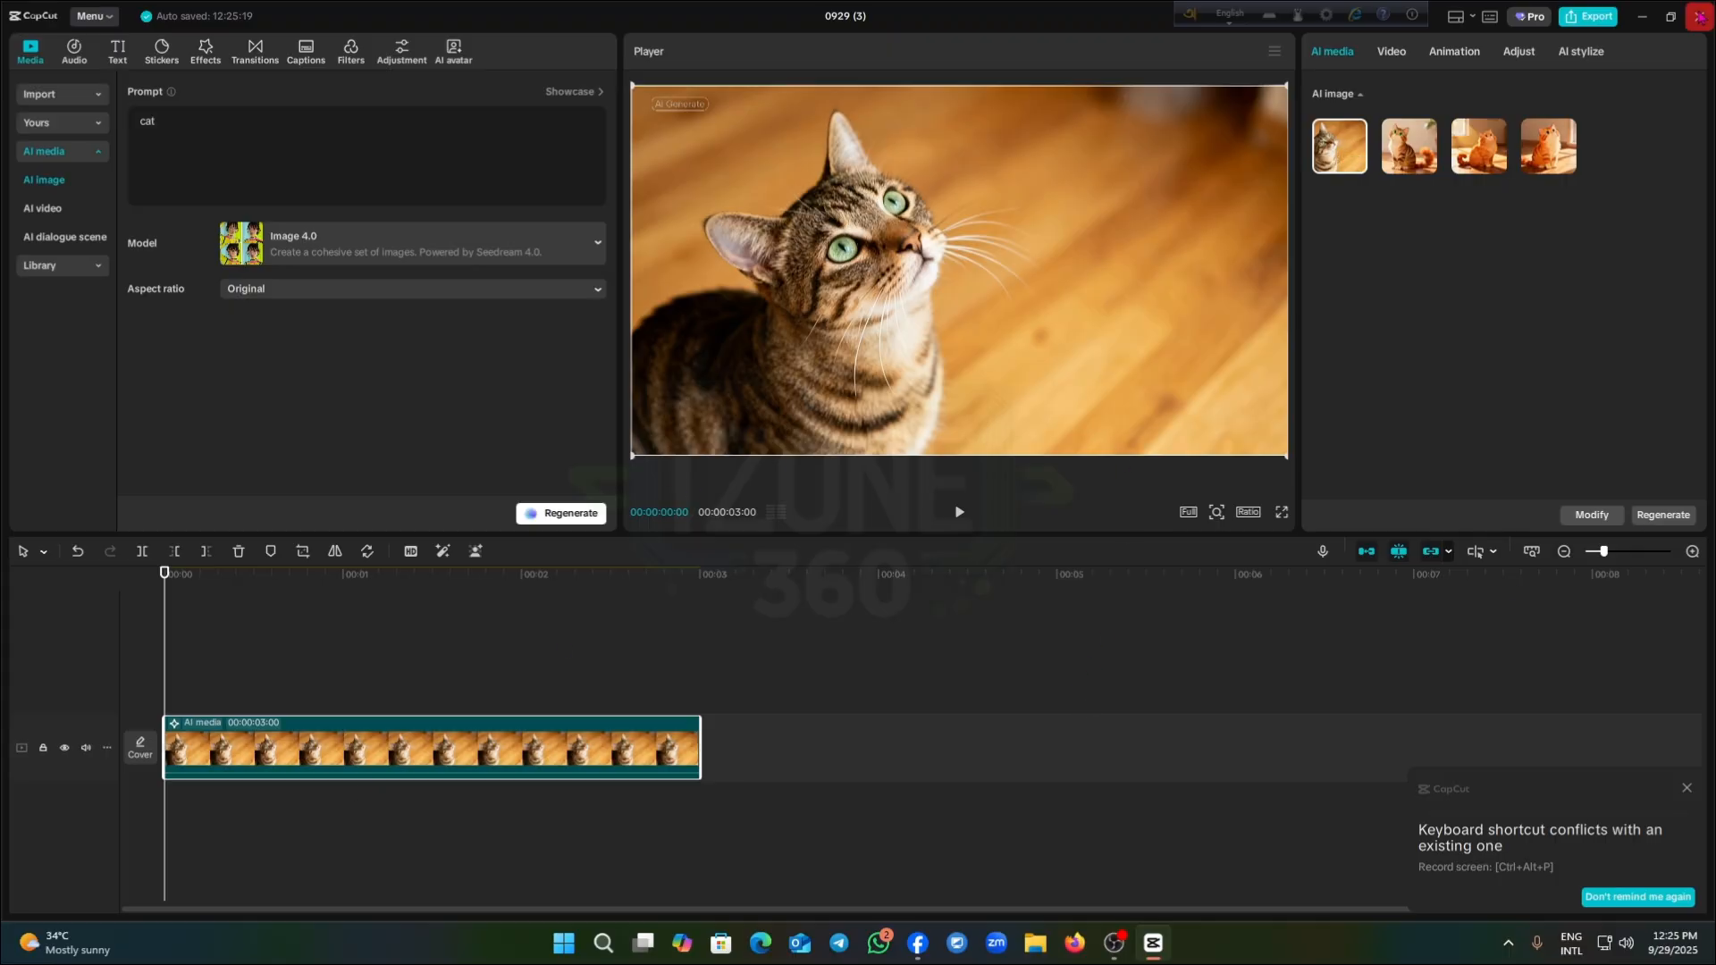
click(1699, 16)
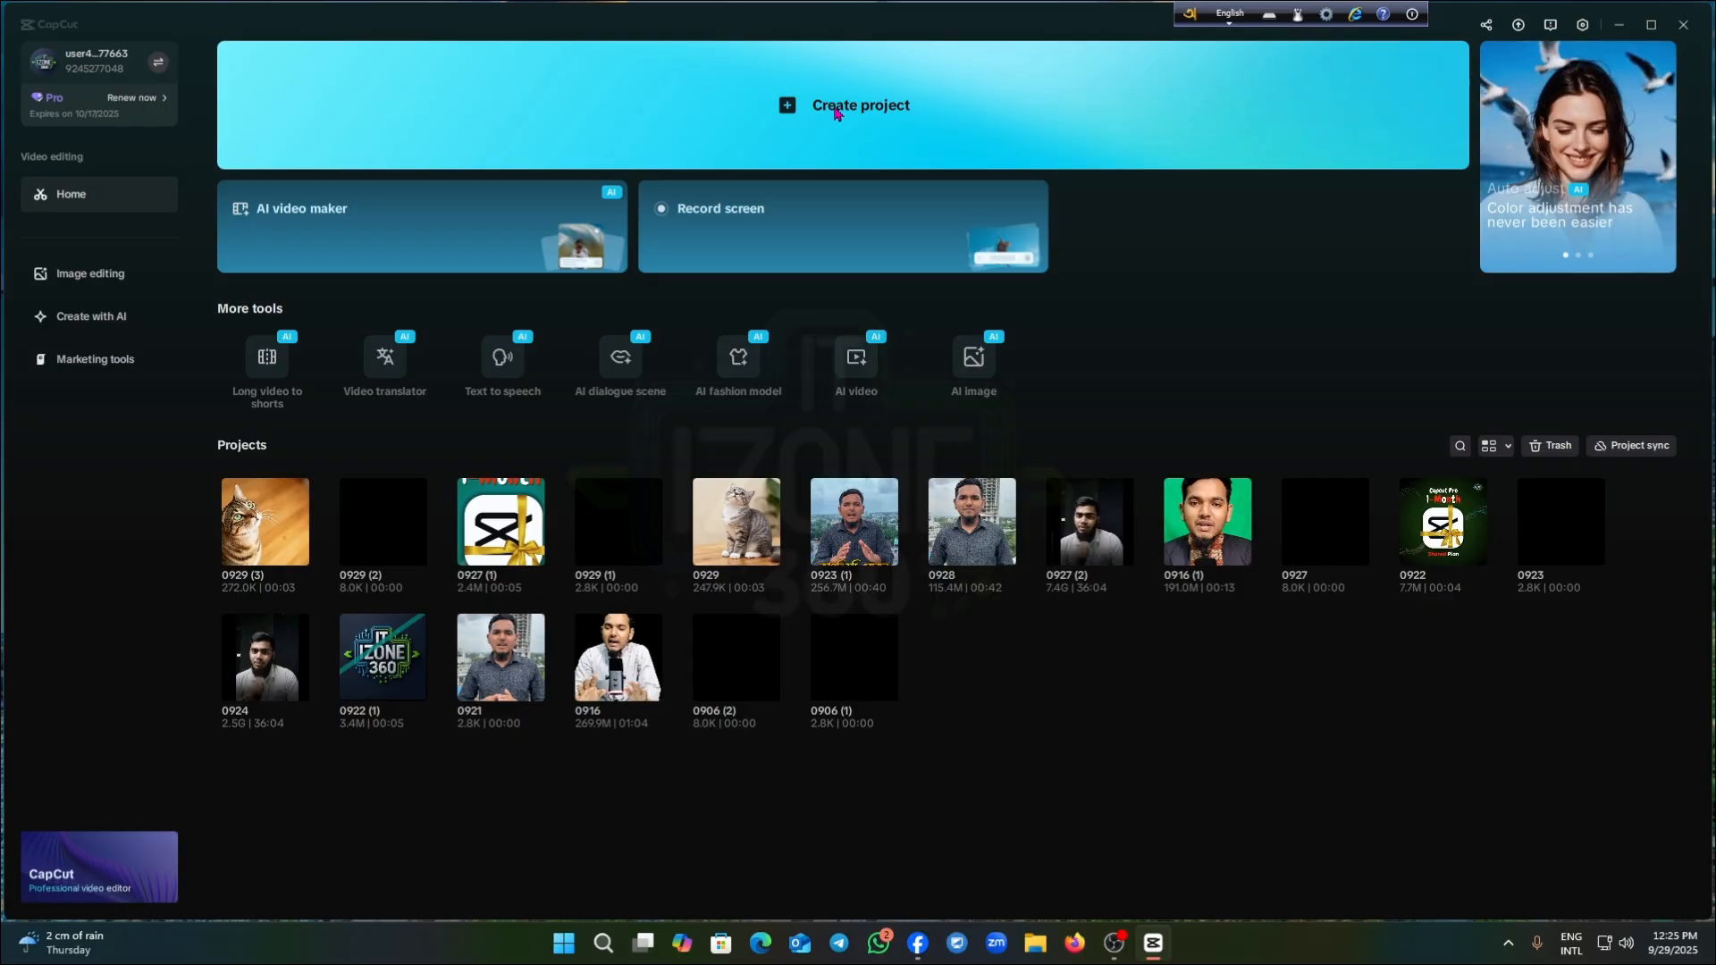
Create a new project and detach its Player and Details panels as floating windows
click(836, 119)
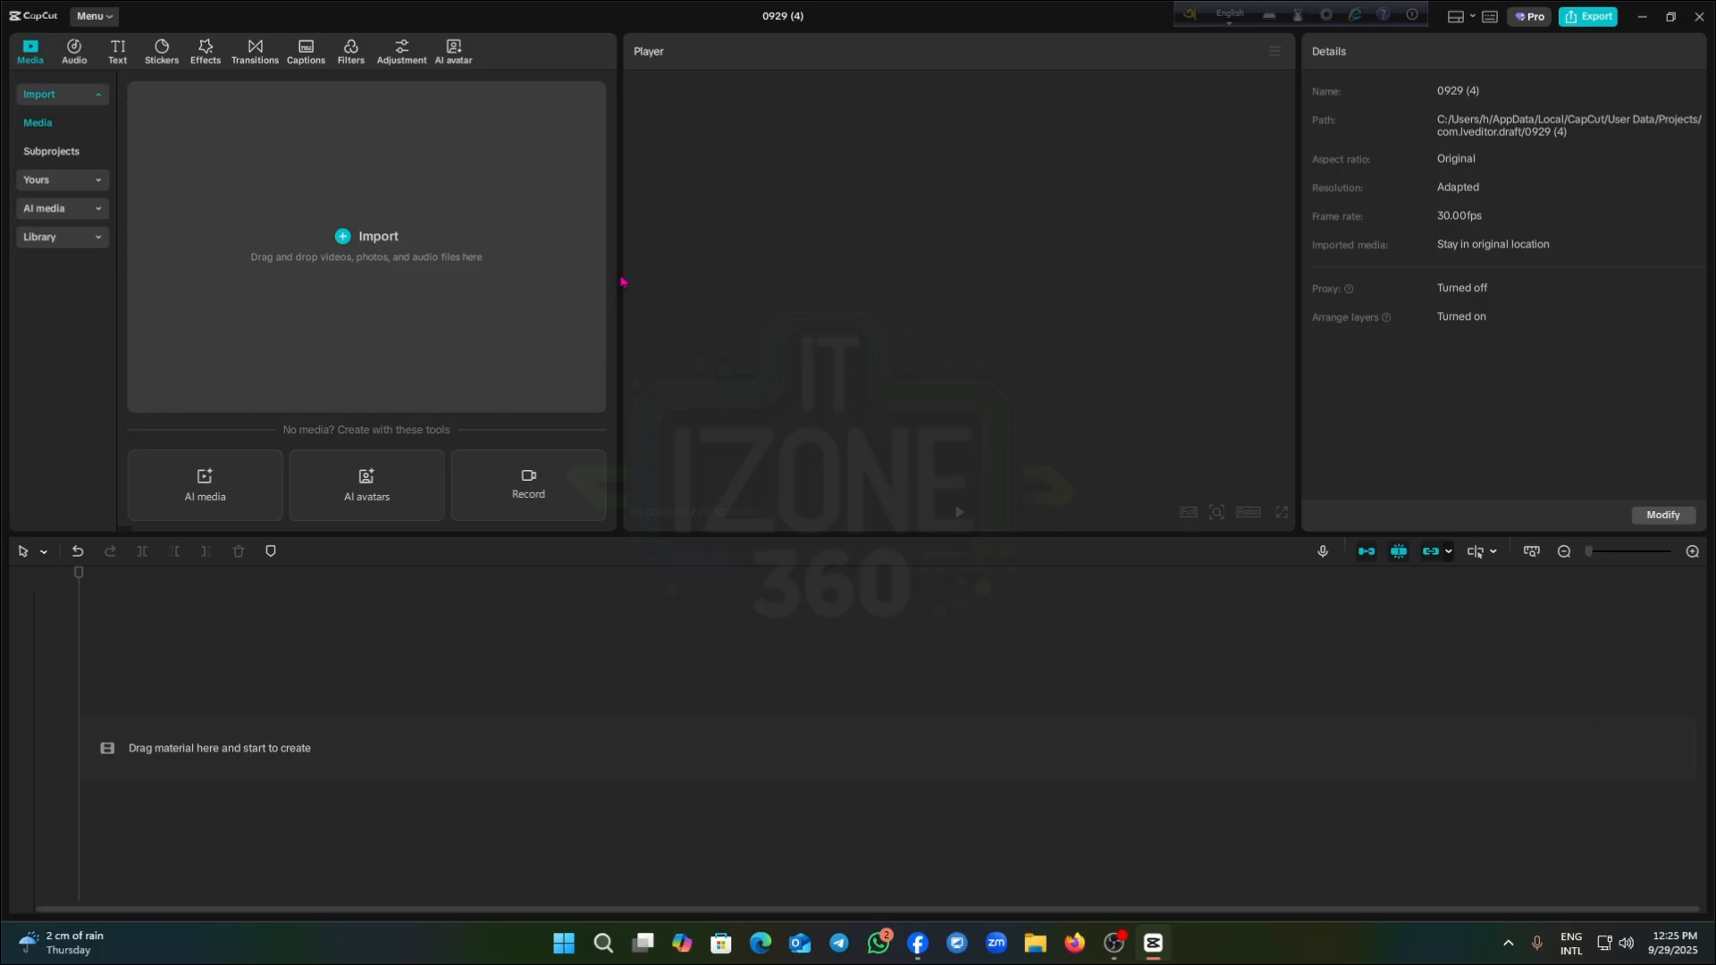
drag(816, 51, 456, 264)
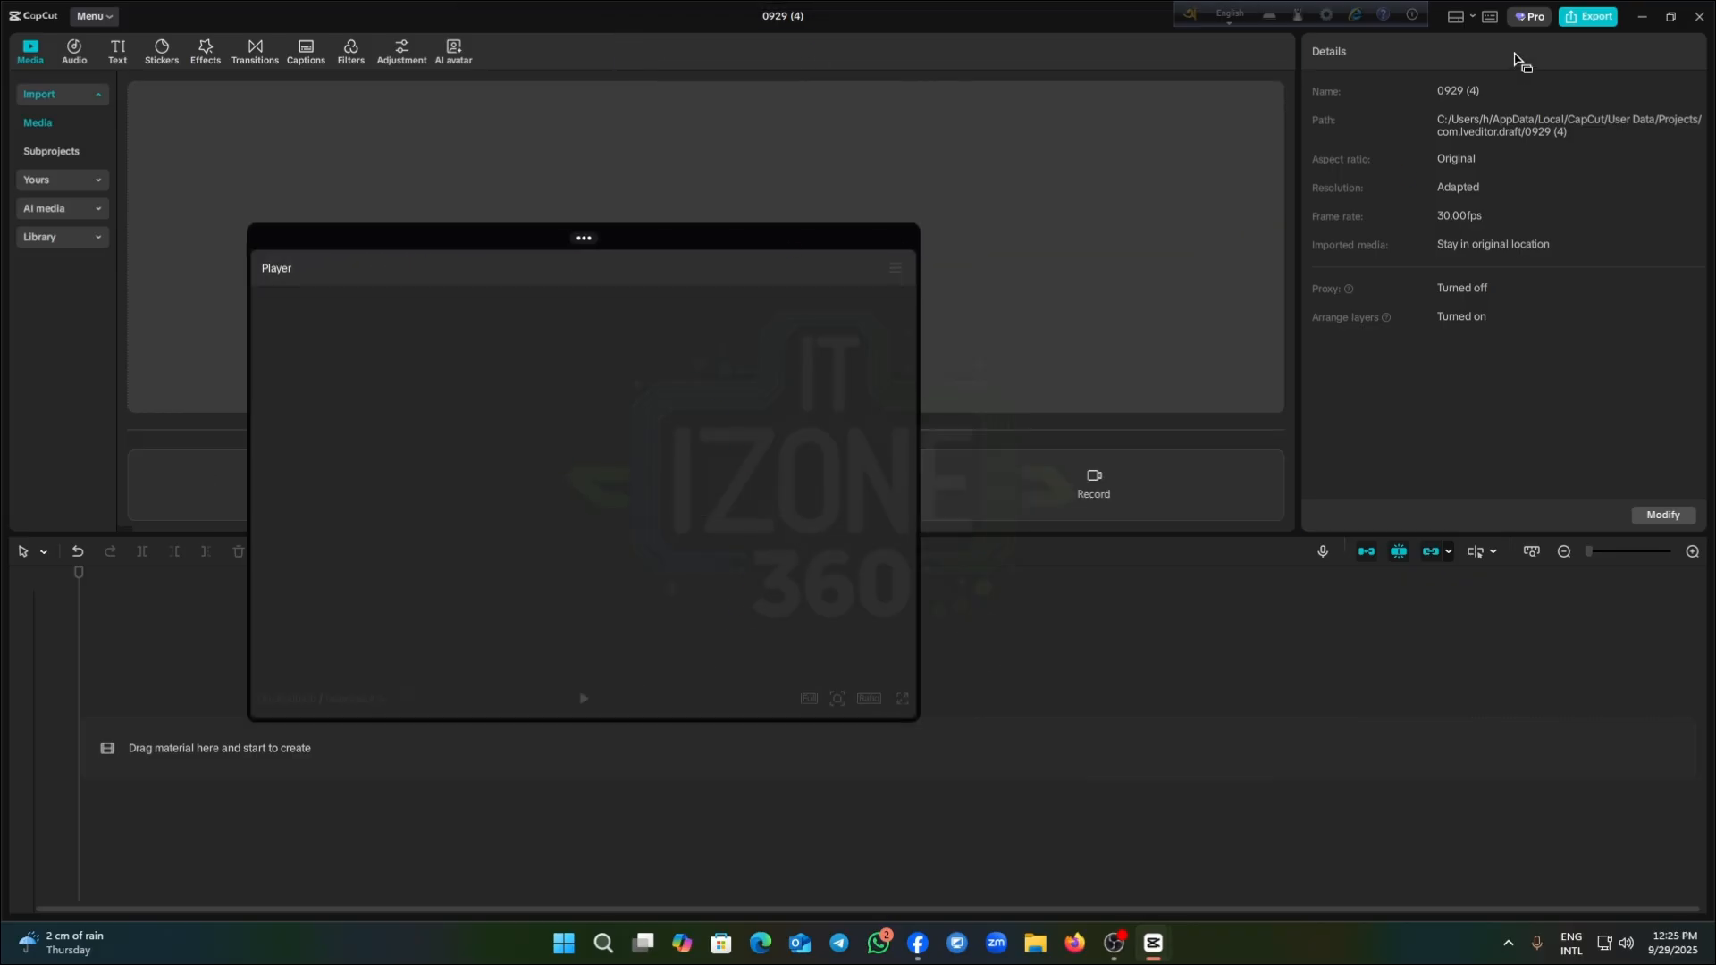
drag(1517, 61, 1022, 167)
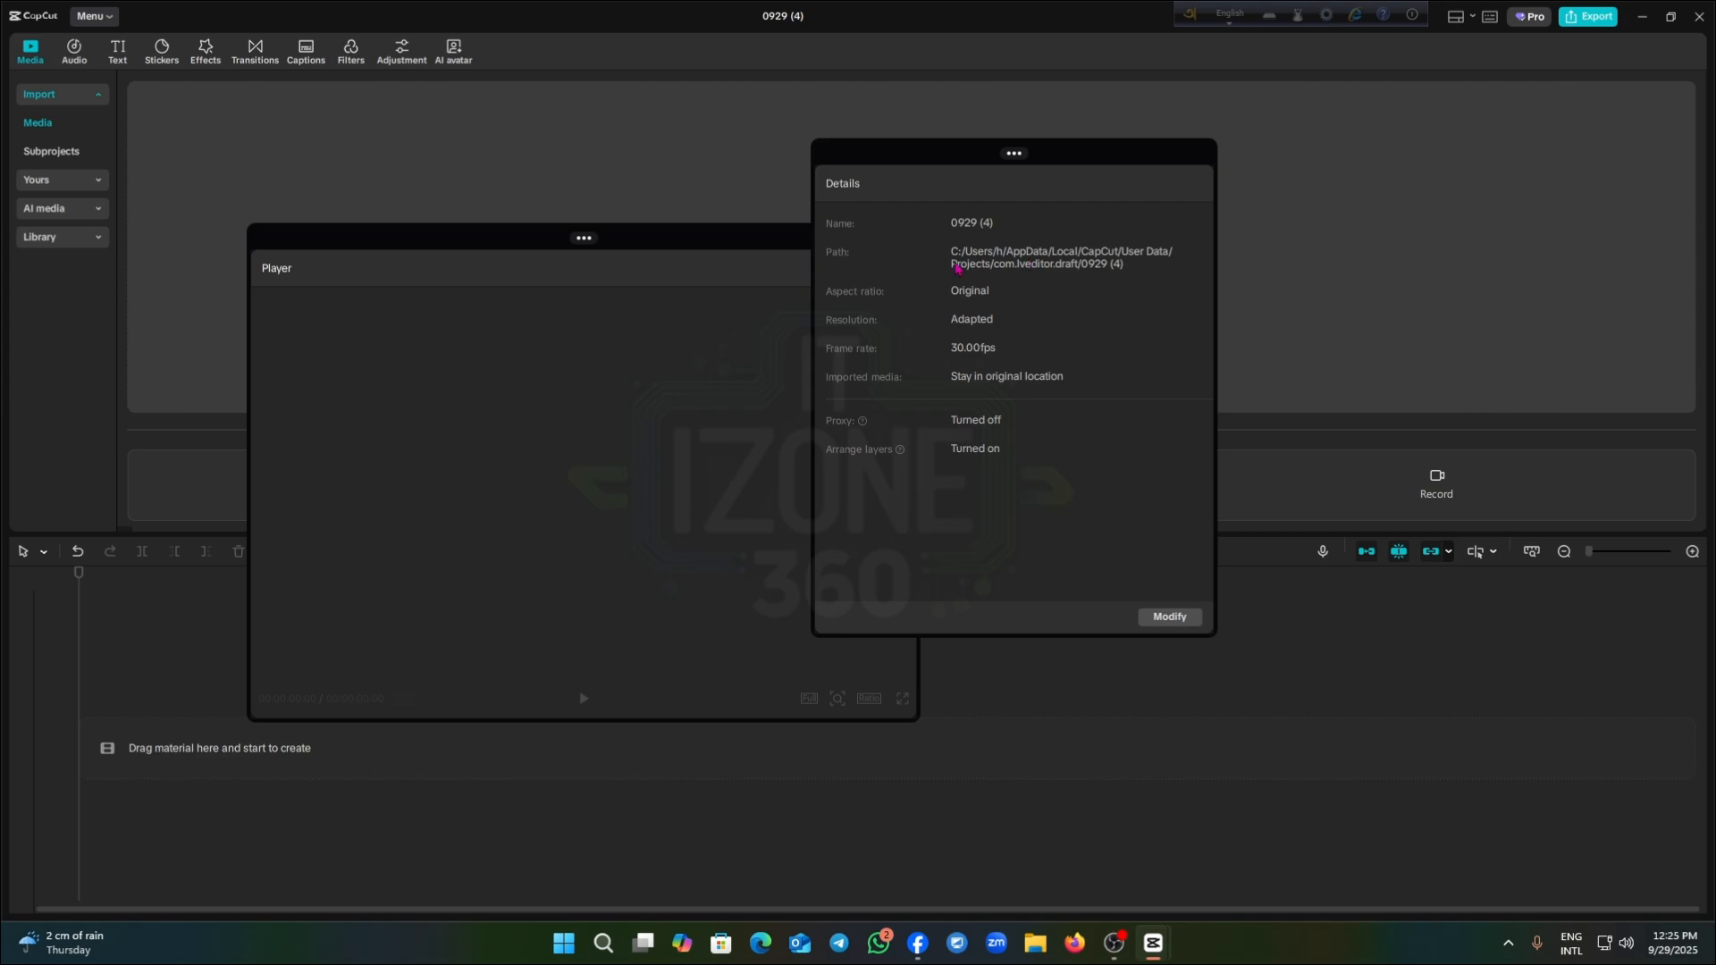
Restore the floating Player to the workspace and move the floating Details window over it
click(686, 237)
mouse_move(1092, 166)
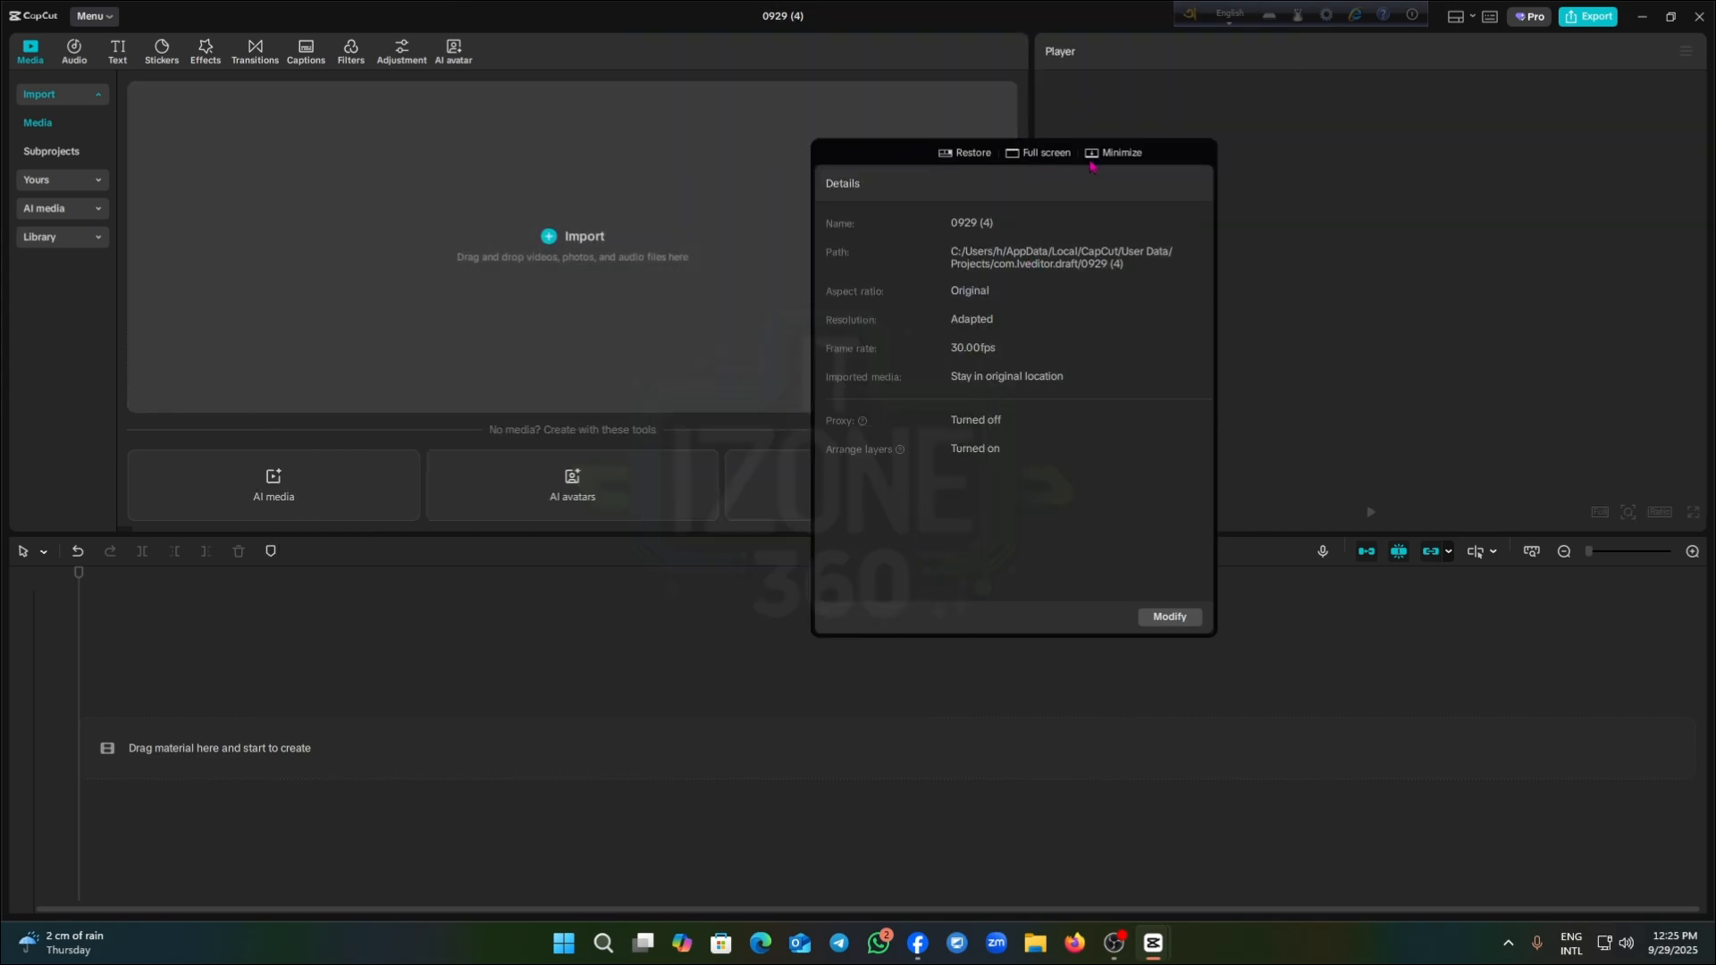
drag(1091, 166, 1329, 115)
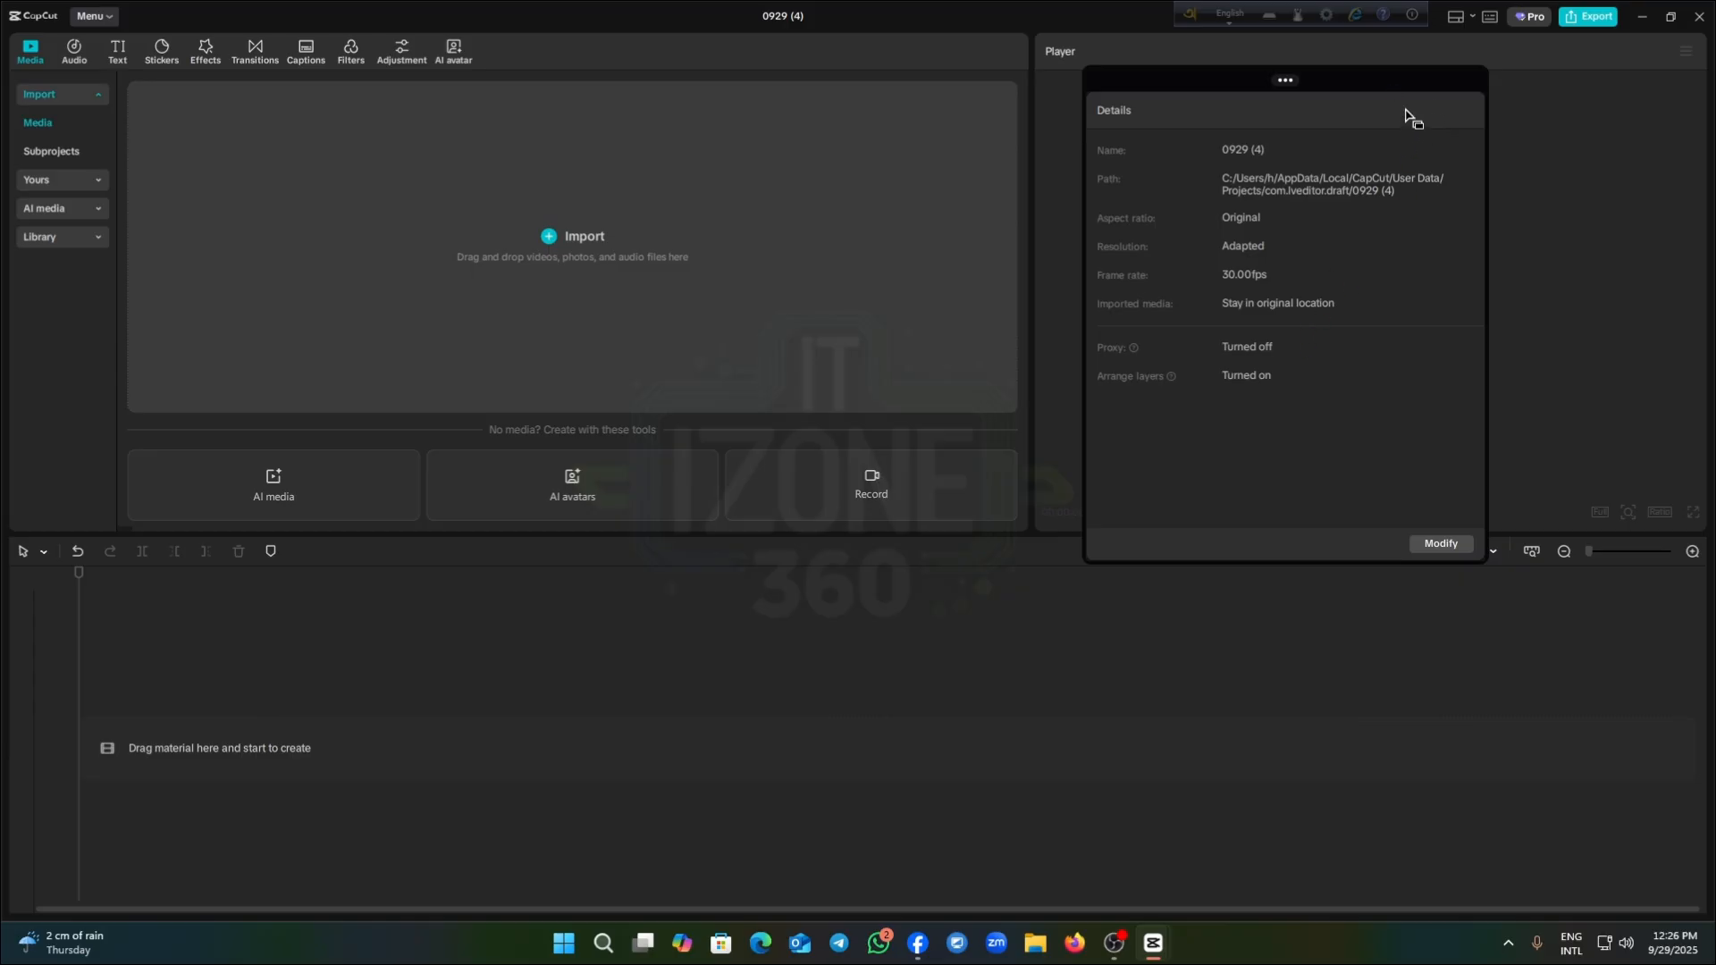
View the workspace layout options and the timeline keyboard shortcuts, and close the shortcuts dialog
click(1457, 22)
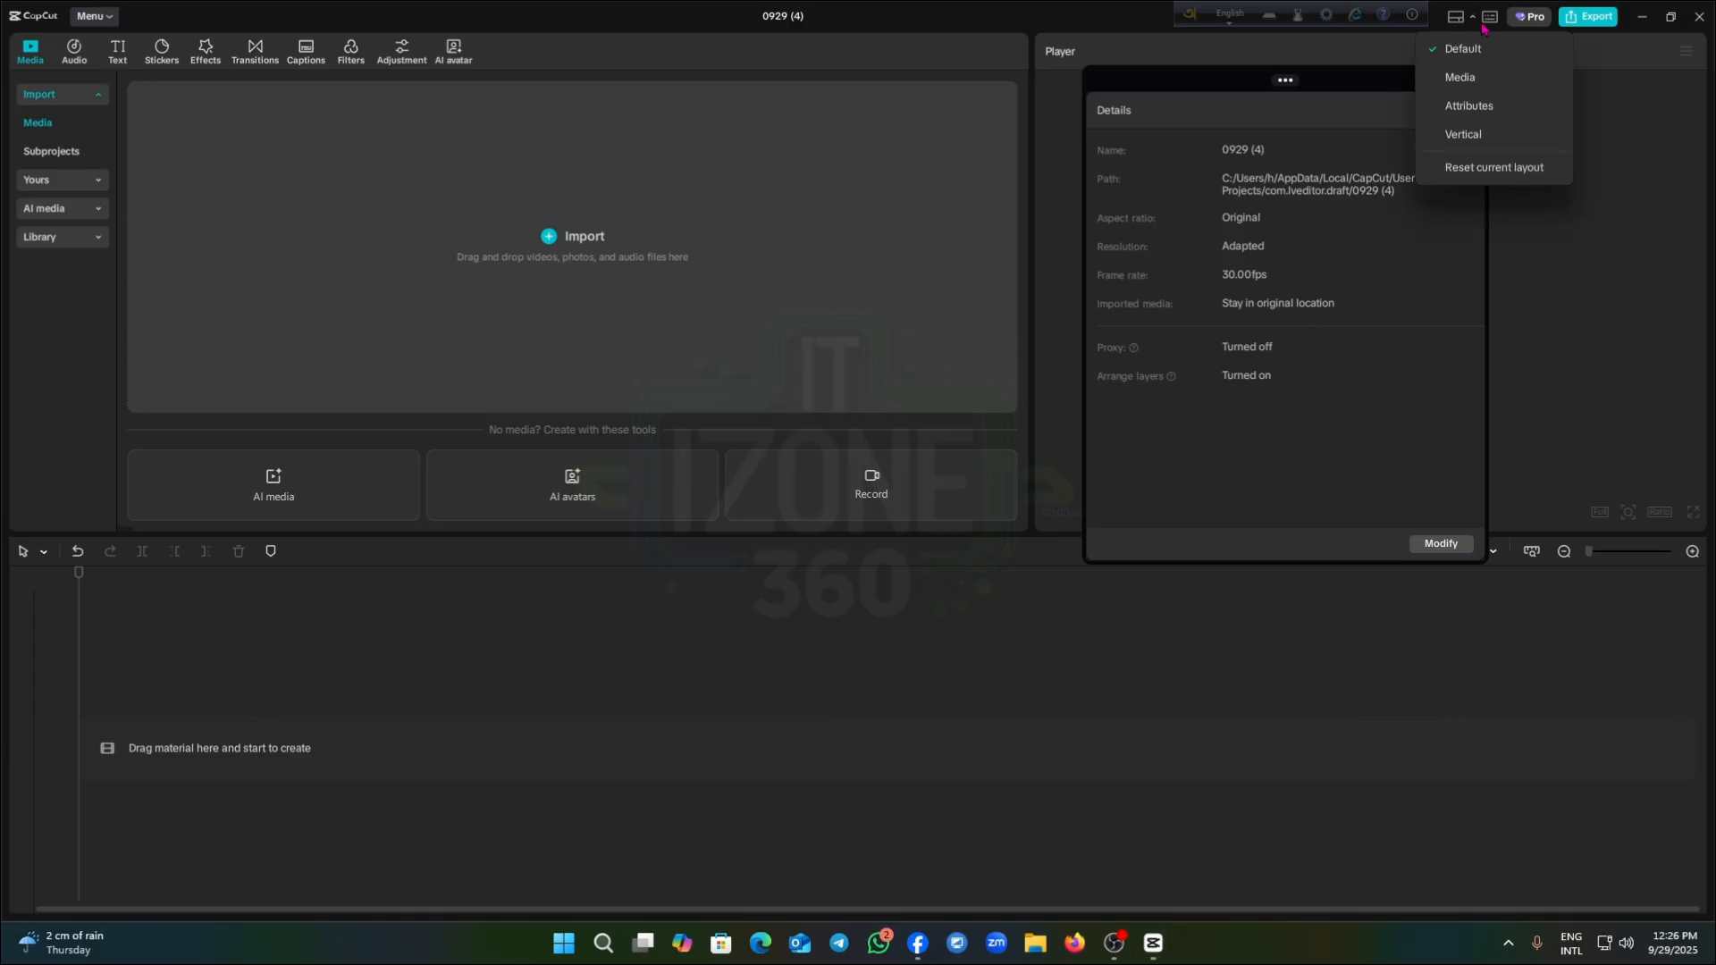
click(1489, 17)
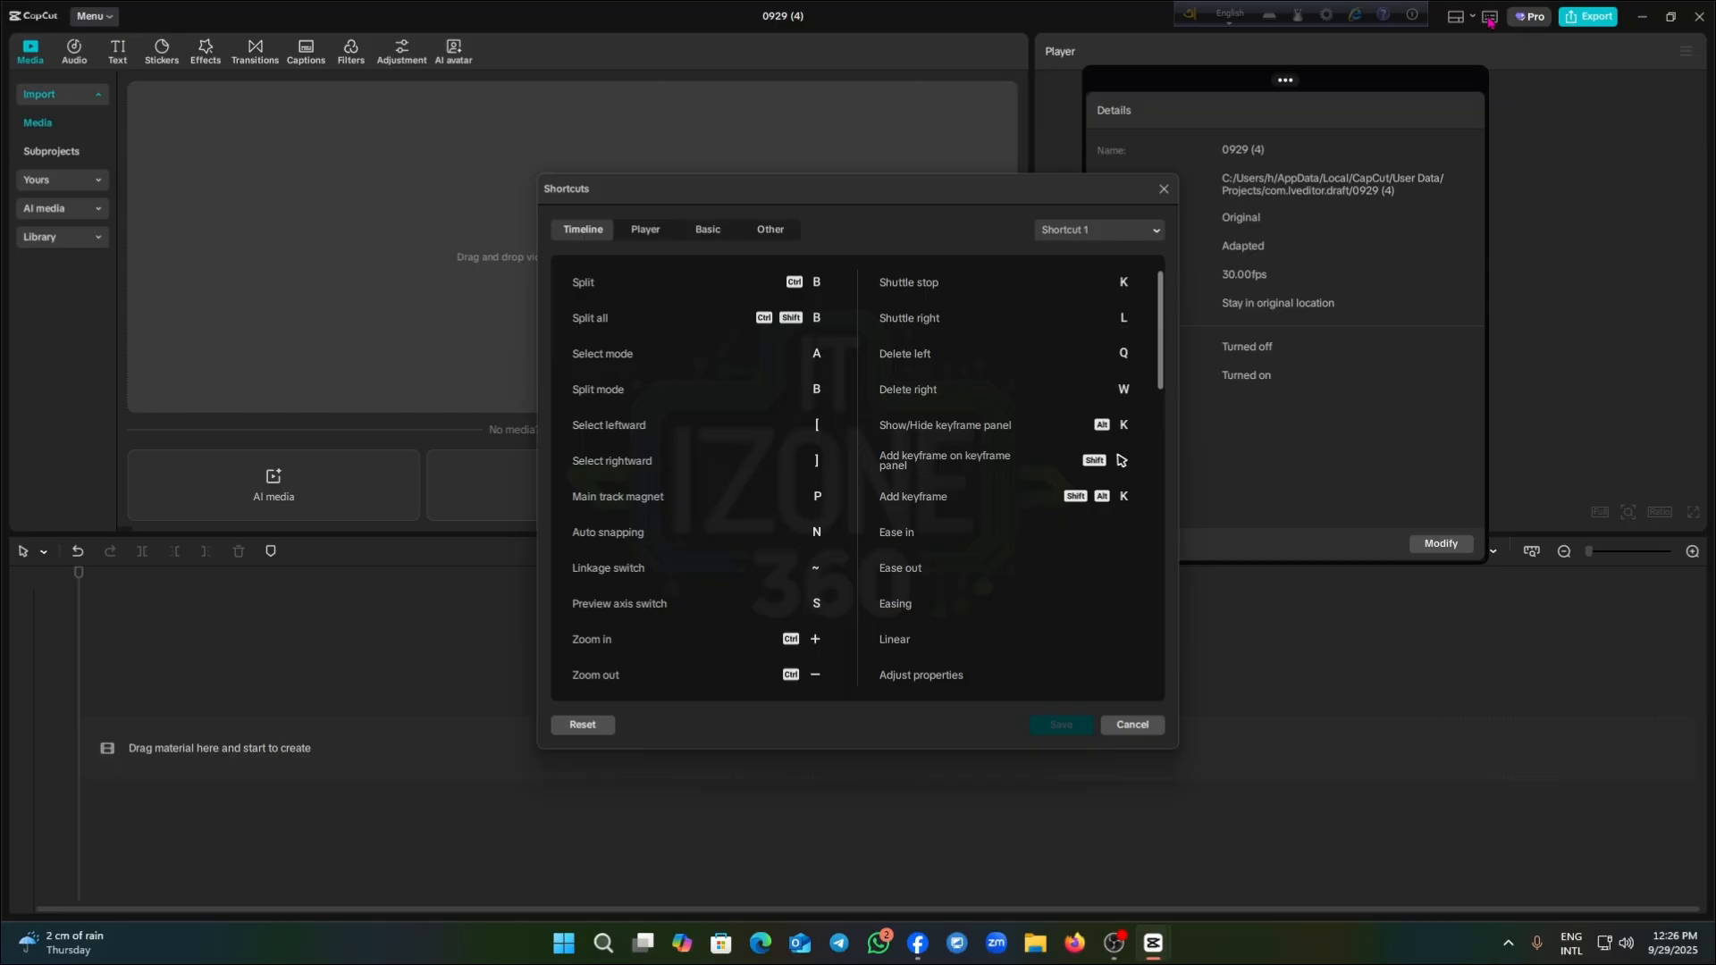
click(1164, 188)
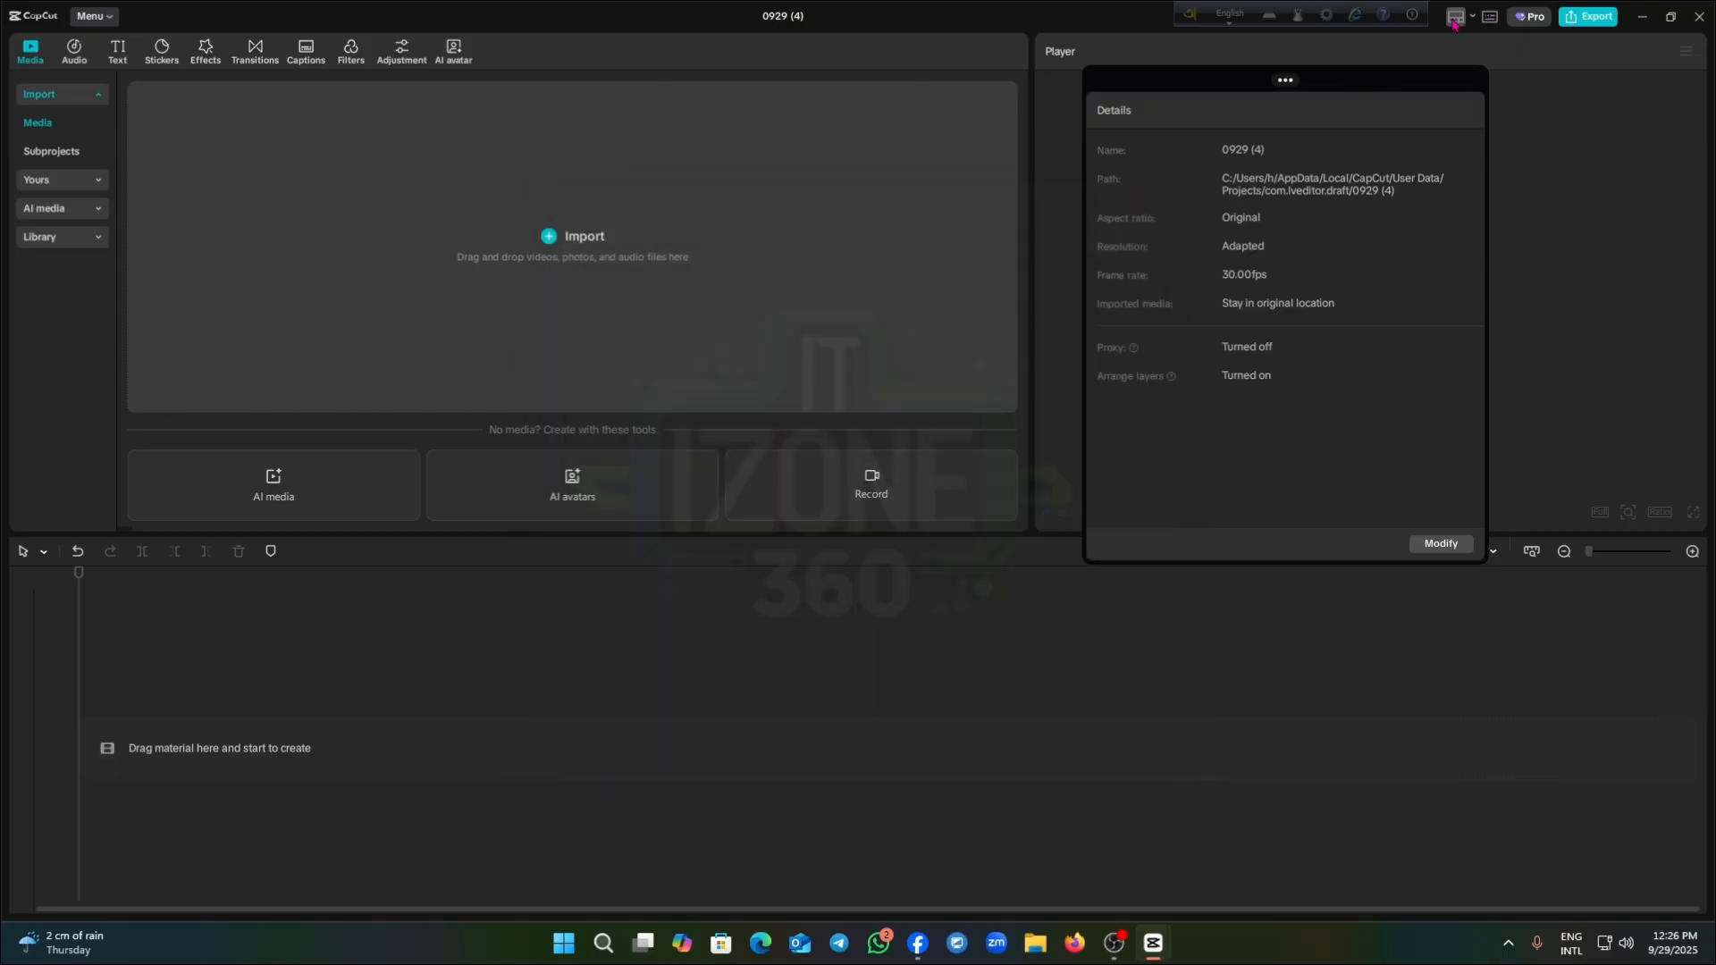
Reset the current workspace layout and enlarge the upper panels by lowering the timeline's upper edge
click(1455, 19)
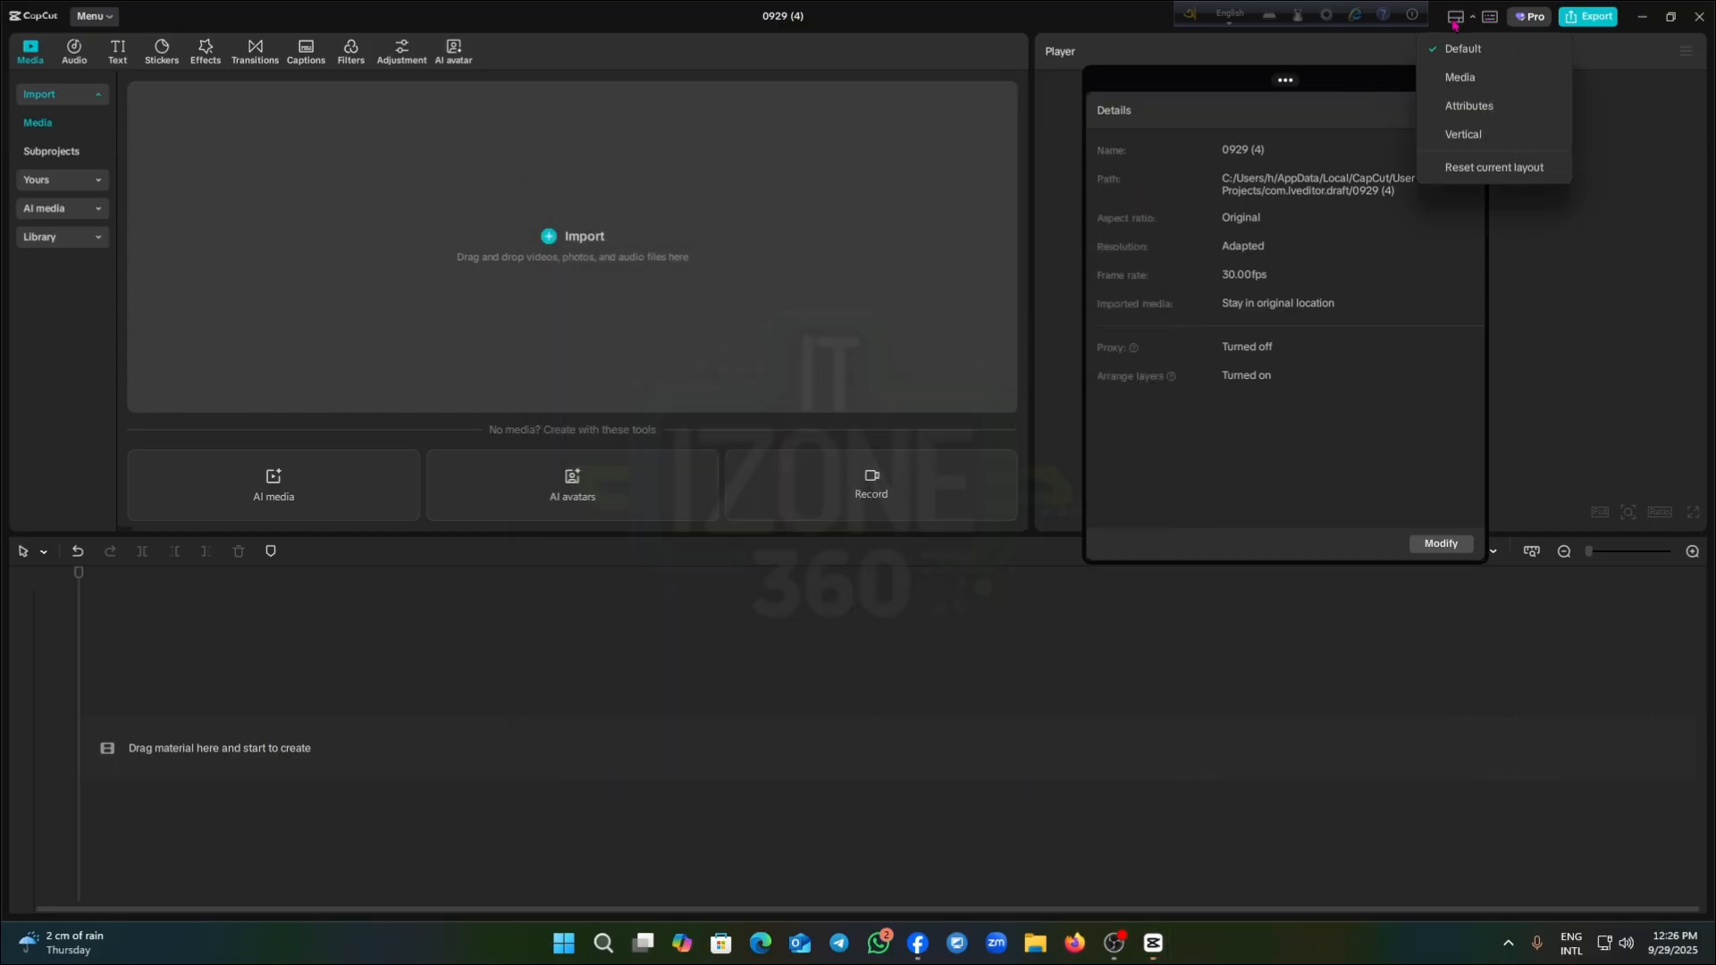
click(1501, 178)
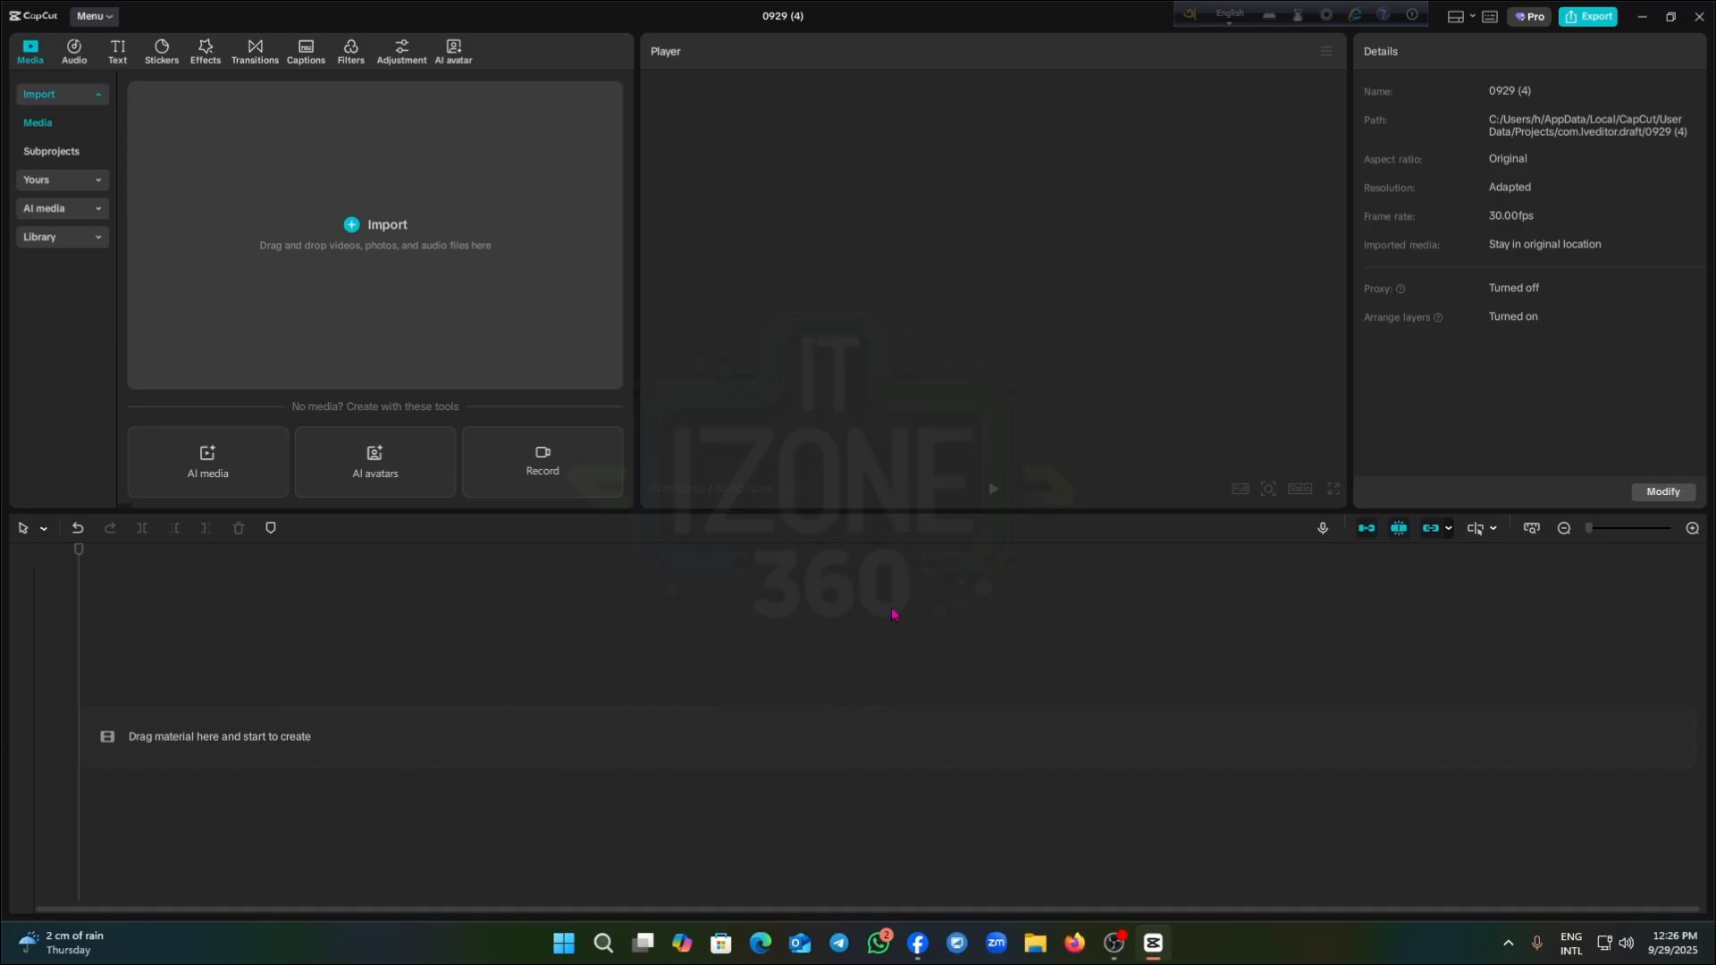
drag(921, 516, 894, 677)
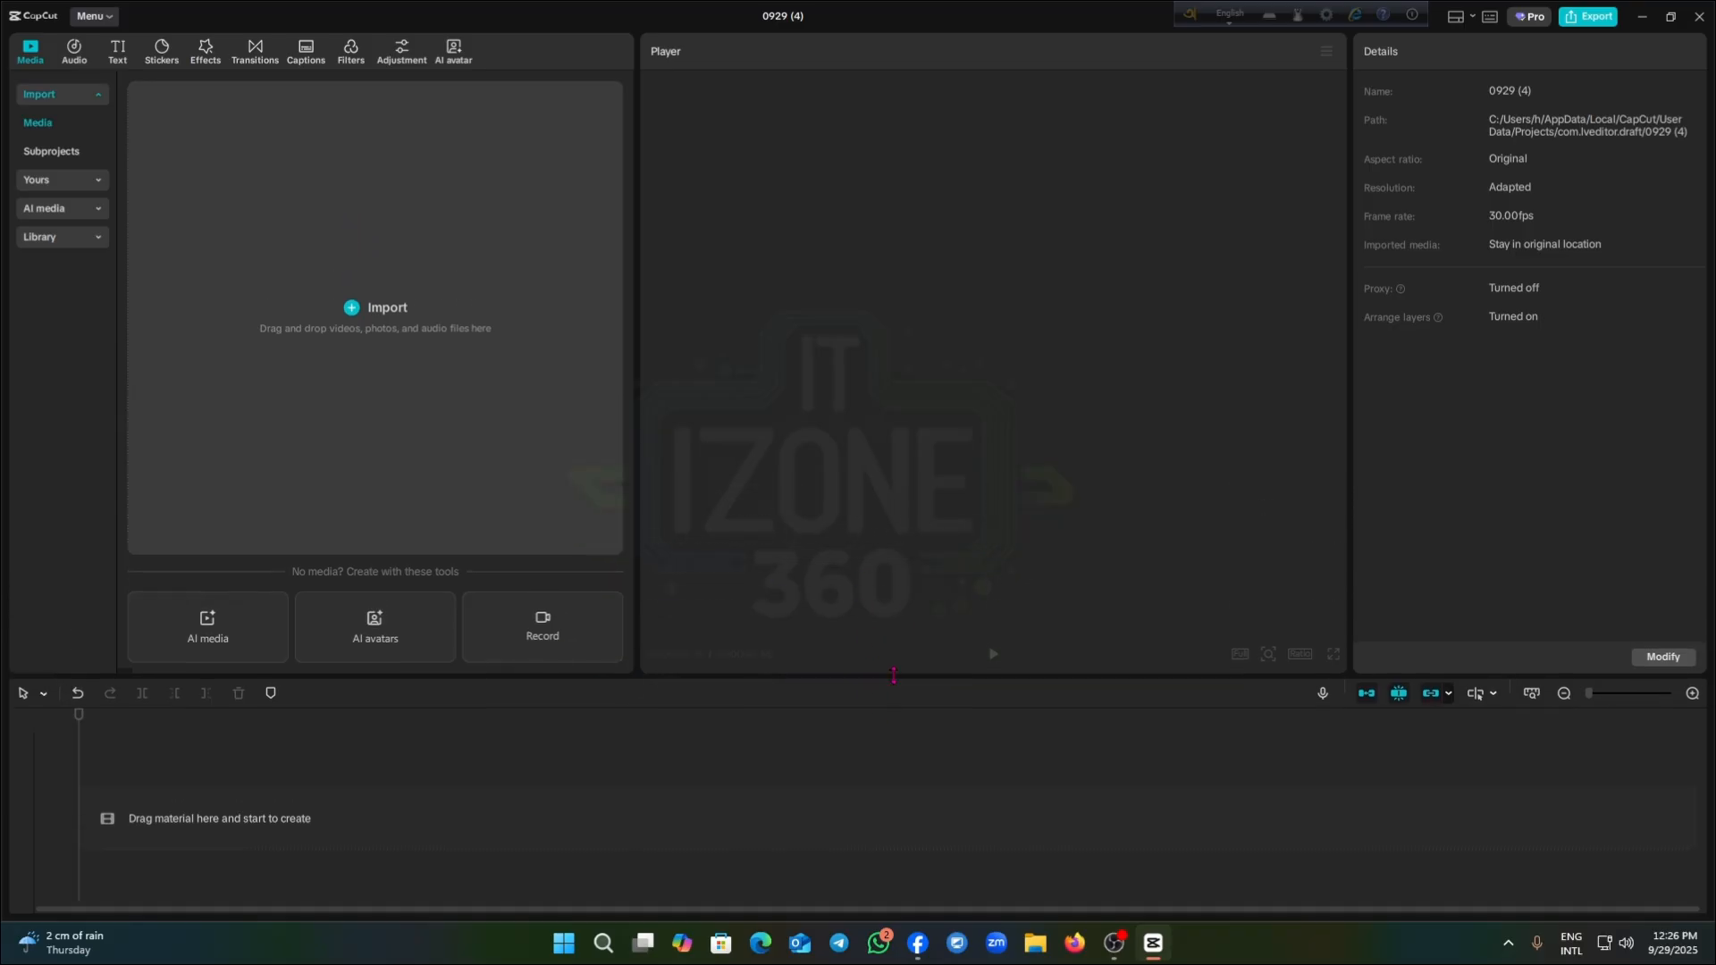
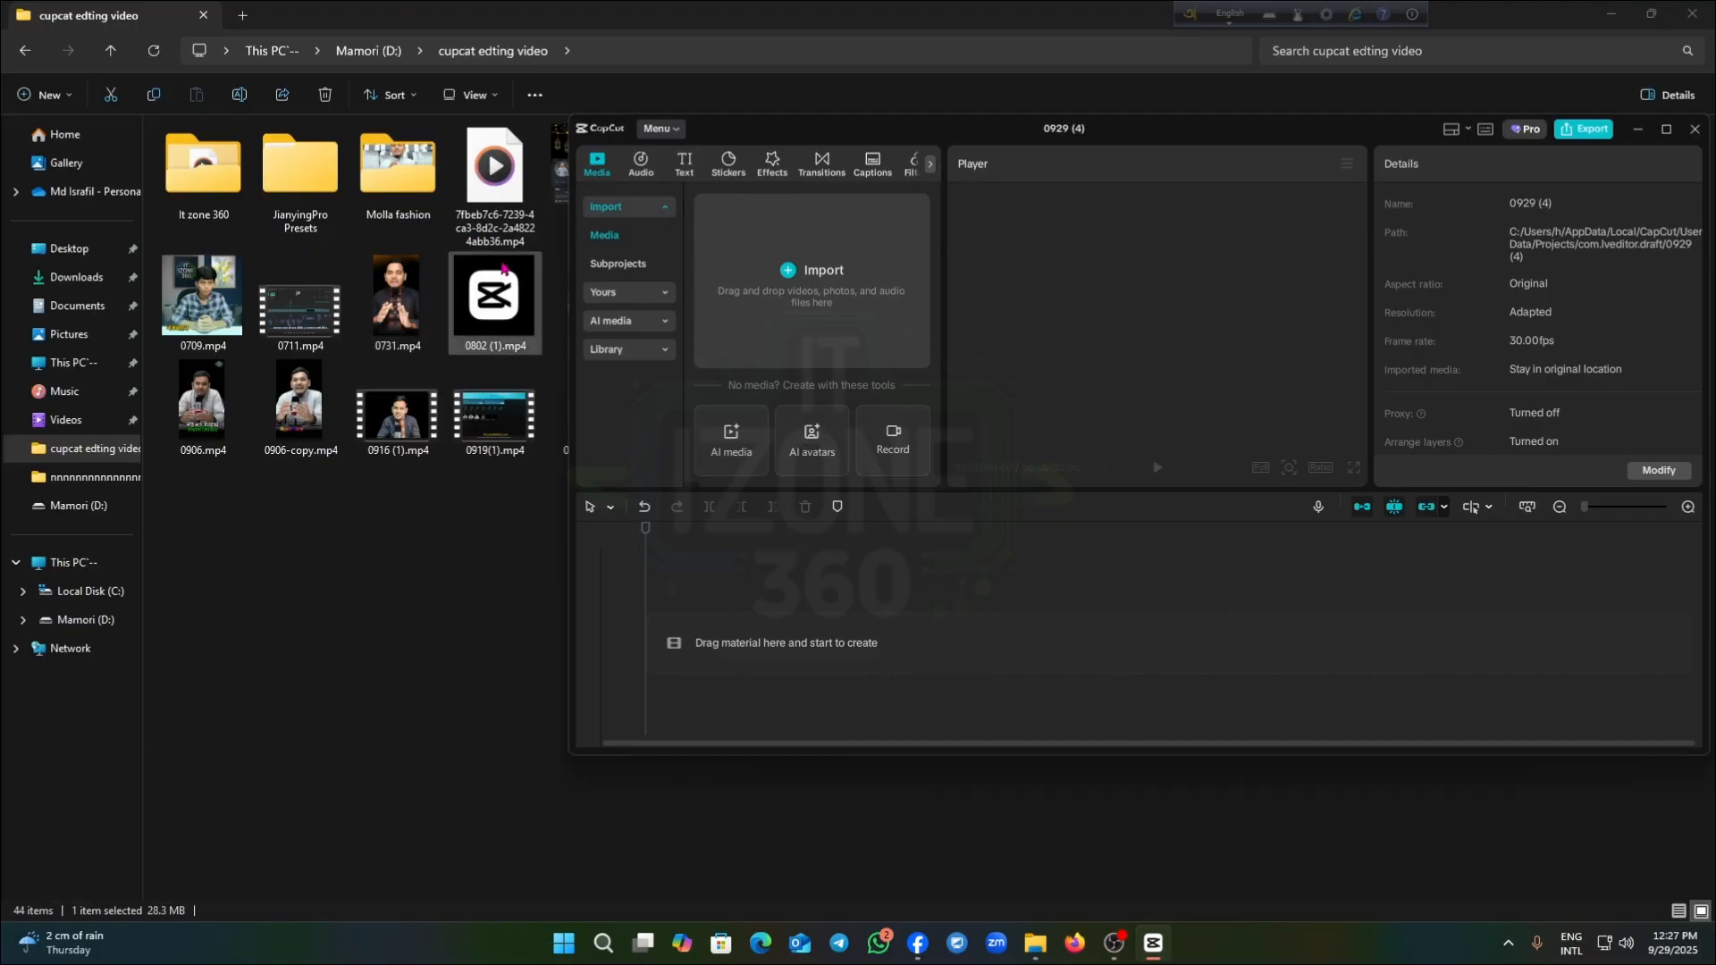
Add 0805 (3).mp4 from the cupcat edting video folder to the timeline and maximize the editor window
drag(1161, 133, 1086, 409)
drag(883, 299, 1001, 842)
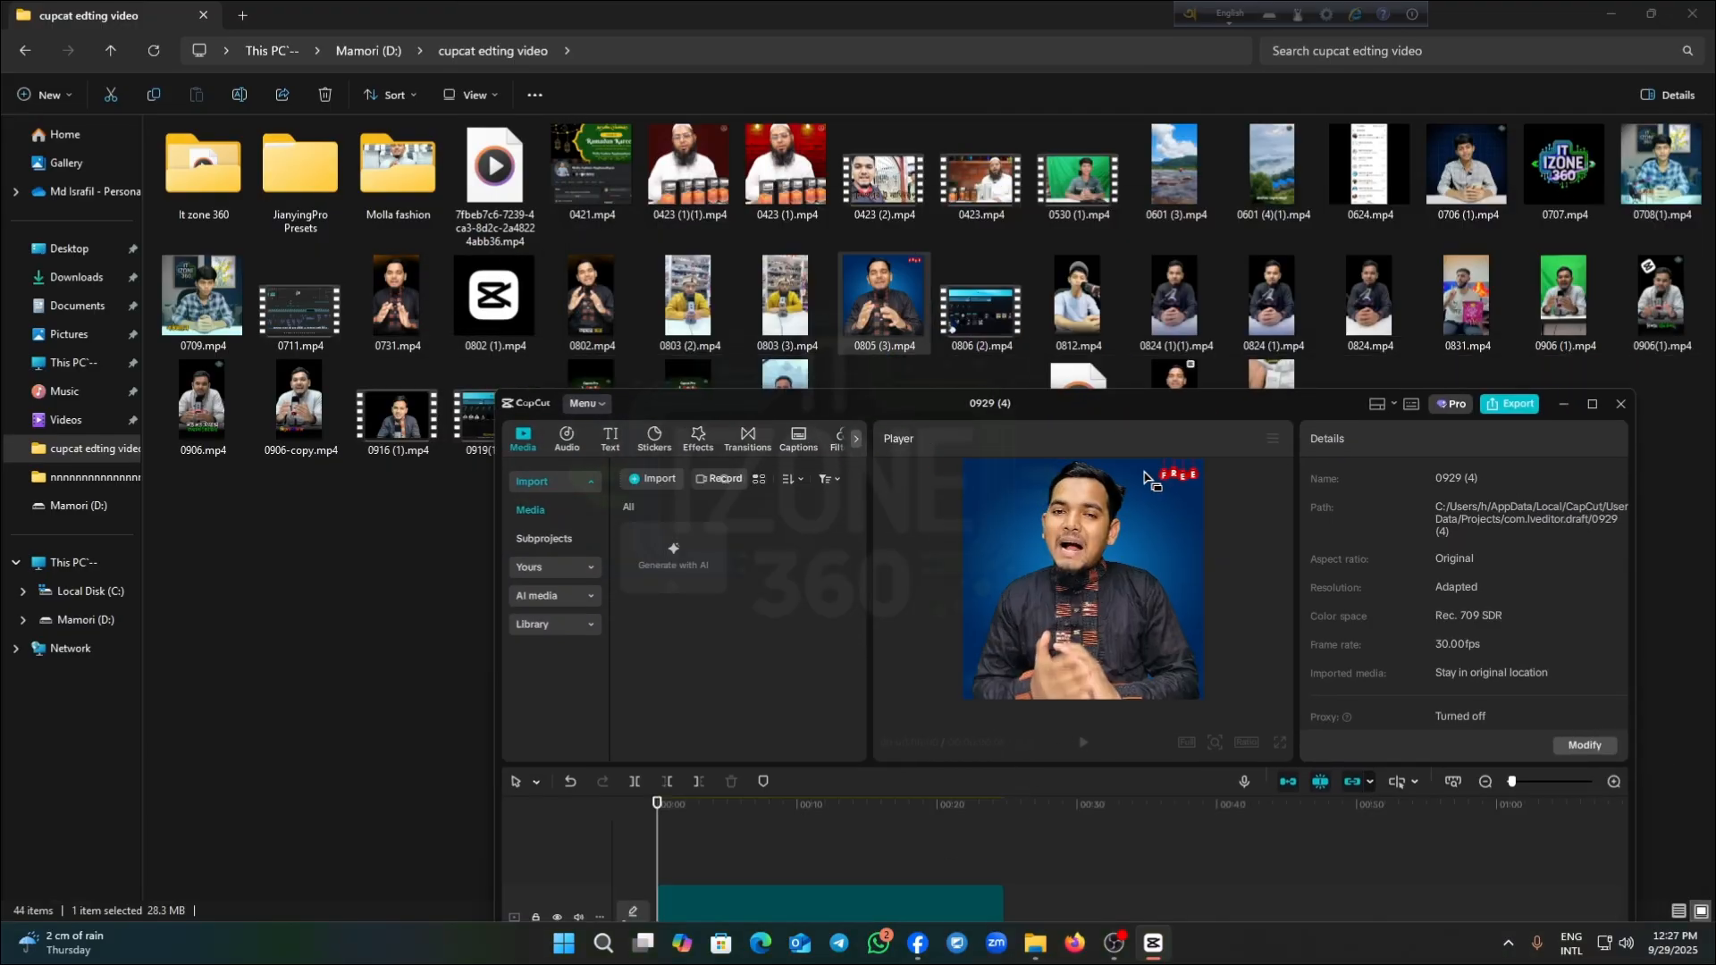
drag(1156, 392, 1156, 301)
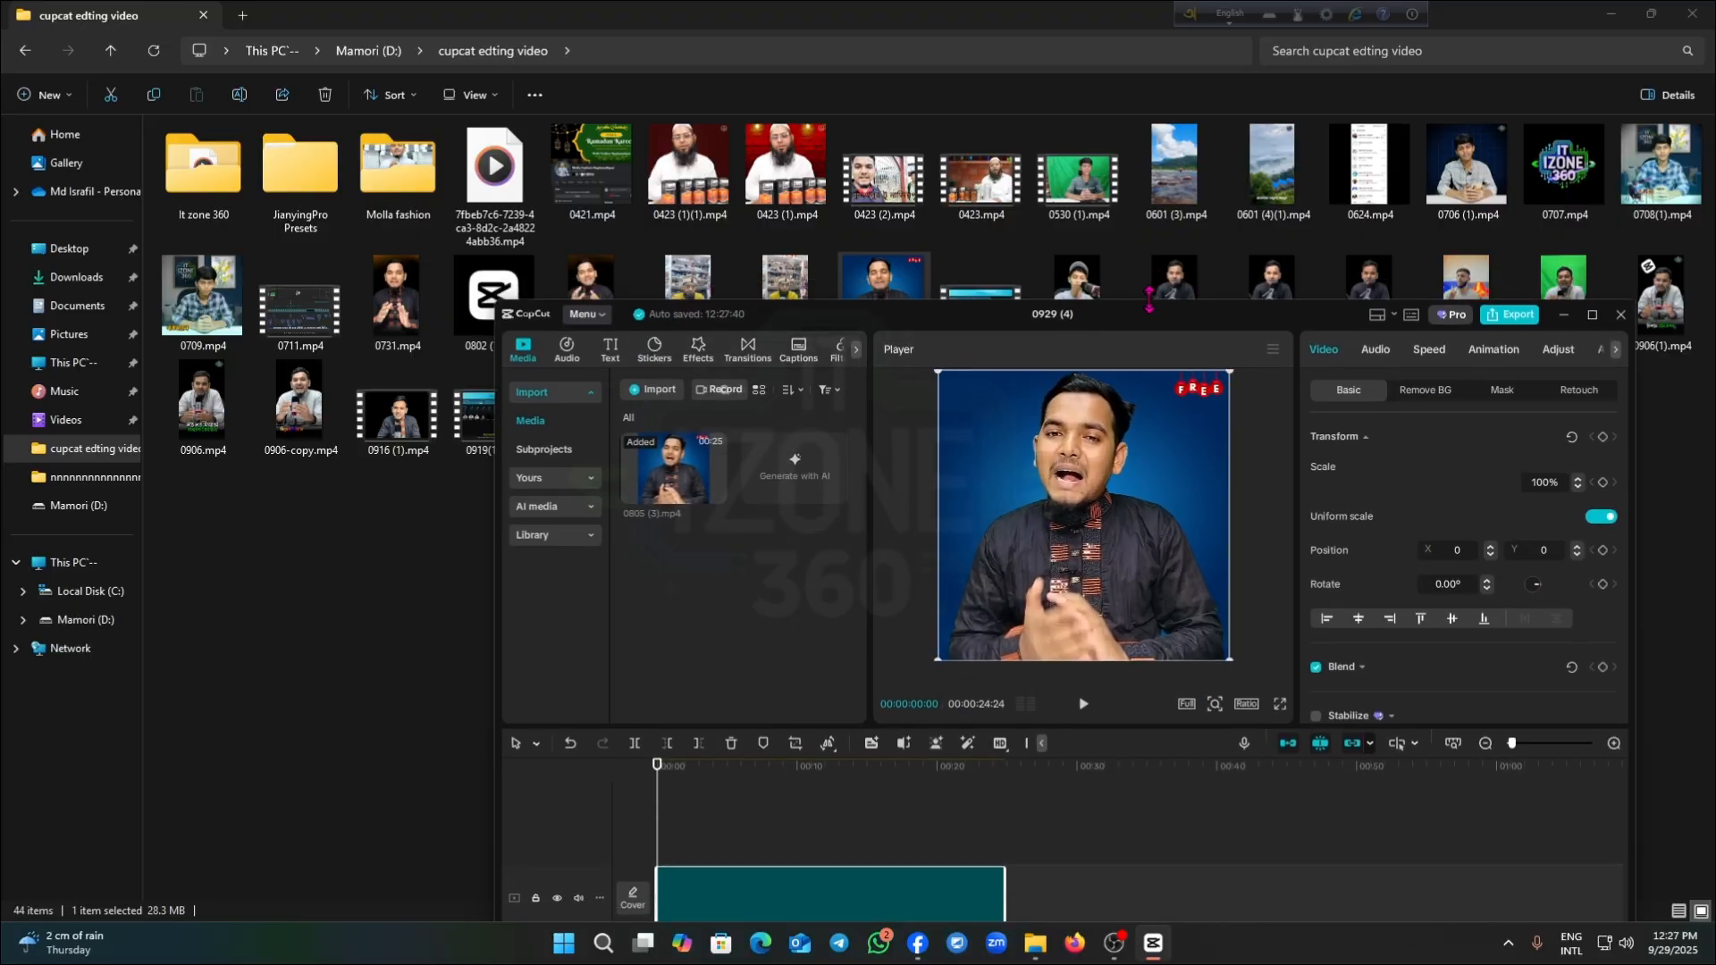
click(1595, 315)
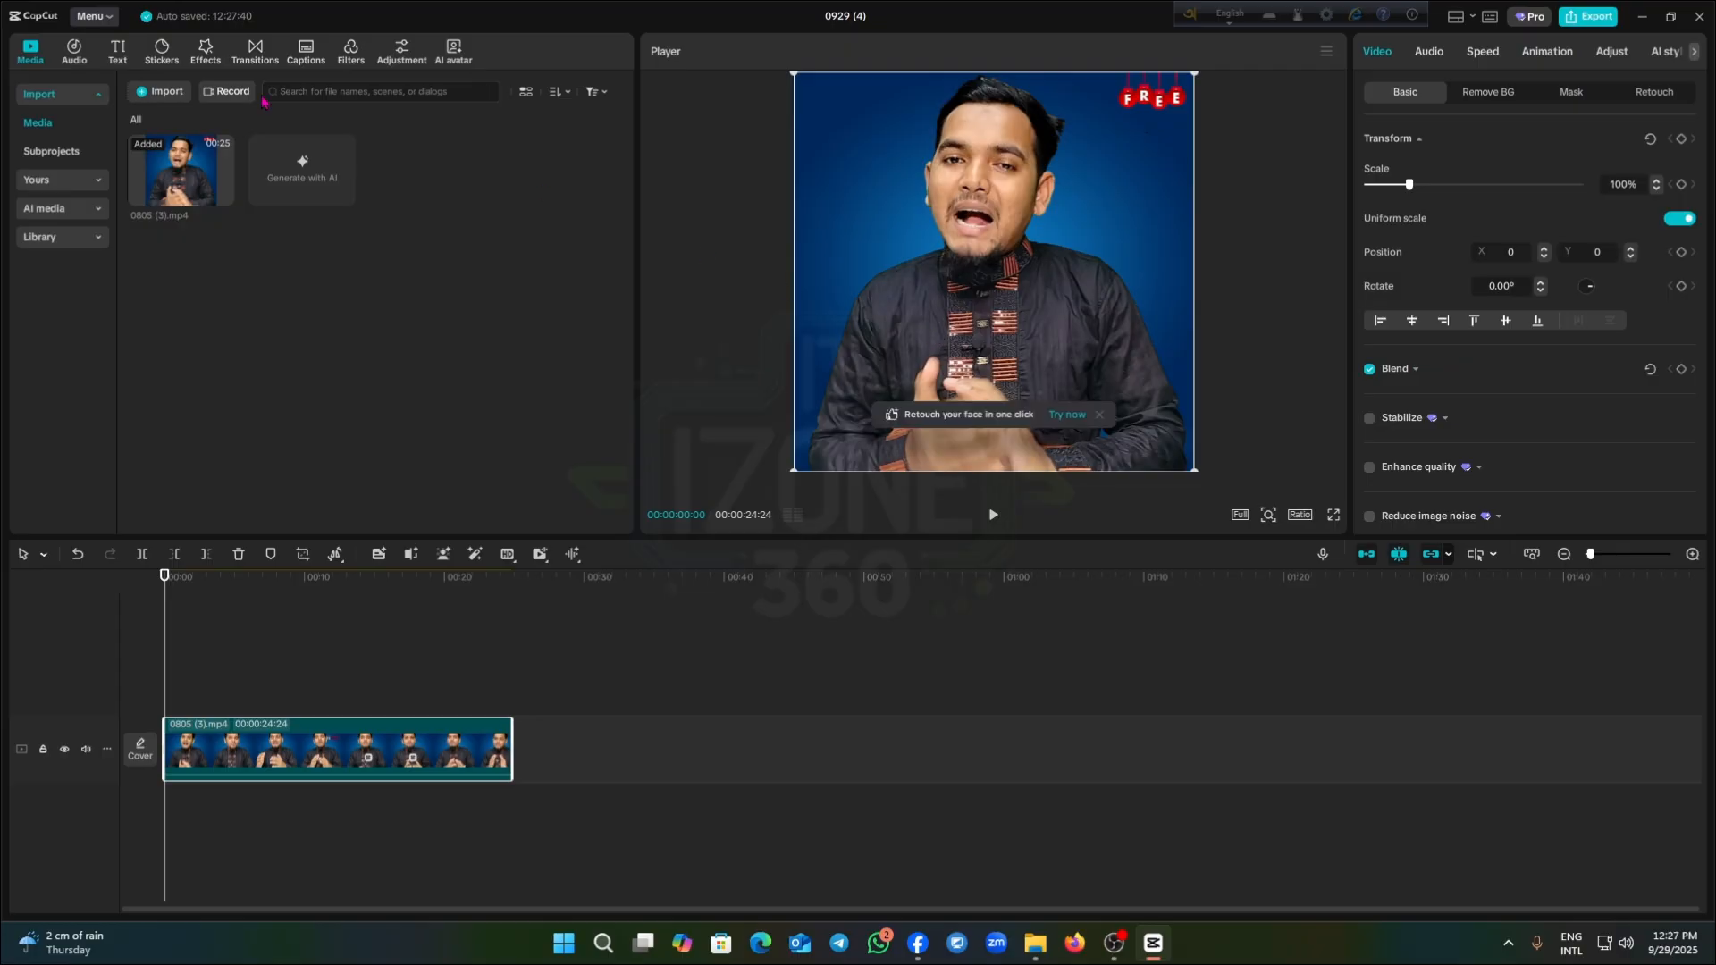
Open the media import dialog and browse the Downloads folder for last week's nature images
click(165, 93)
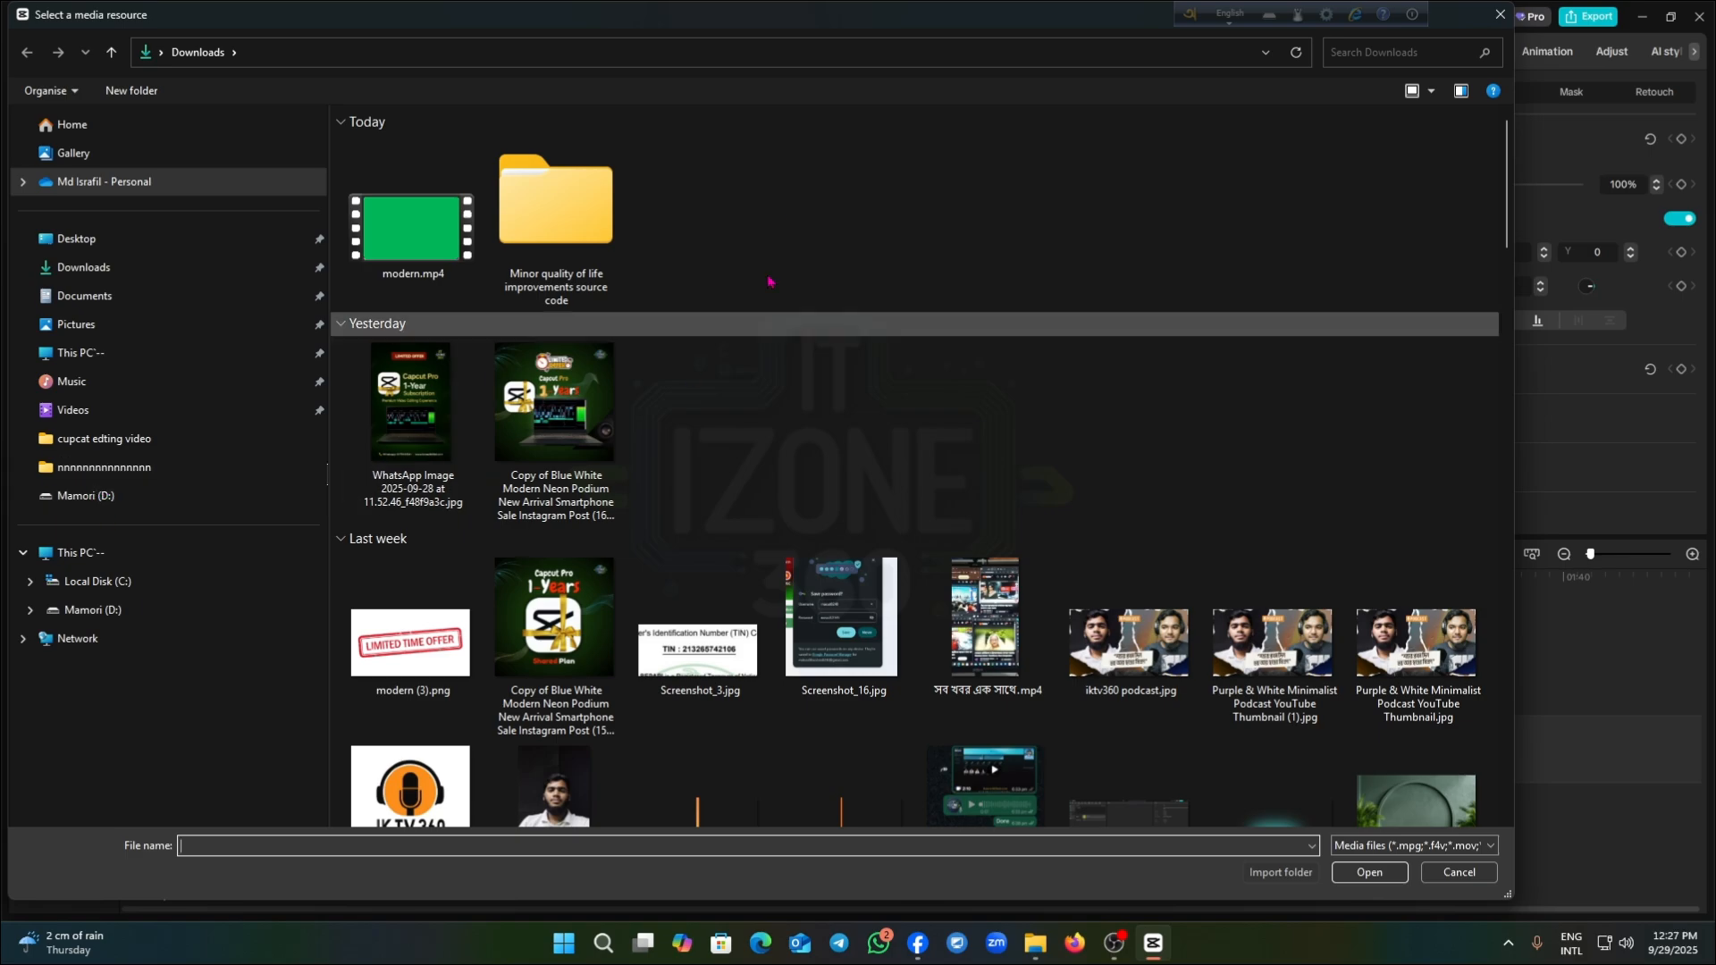
scroll(697, 617, down, 8)
scroll(841, 581, up, 4)
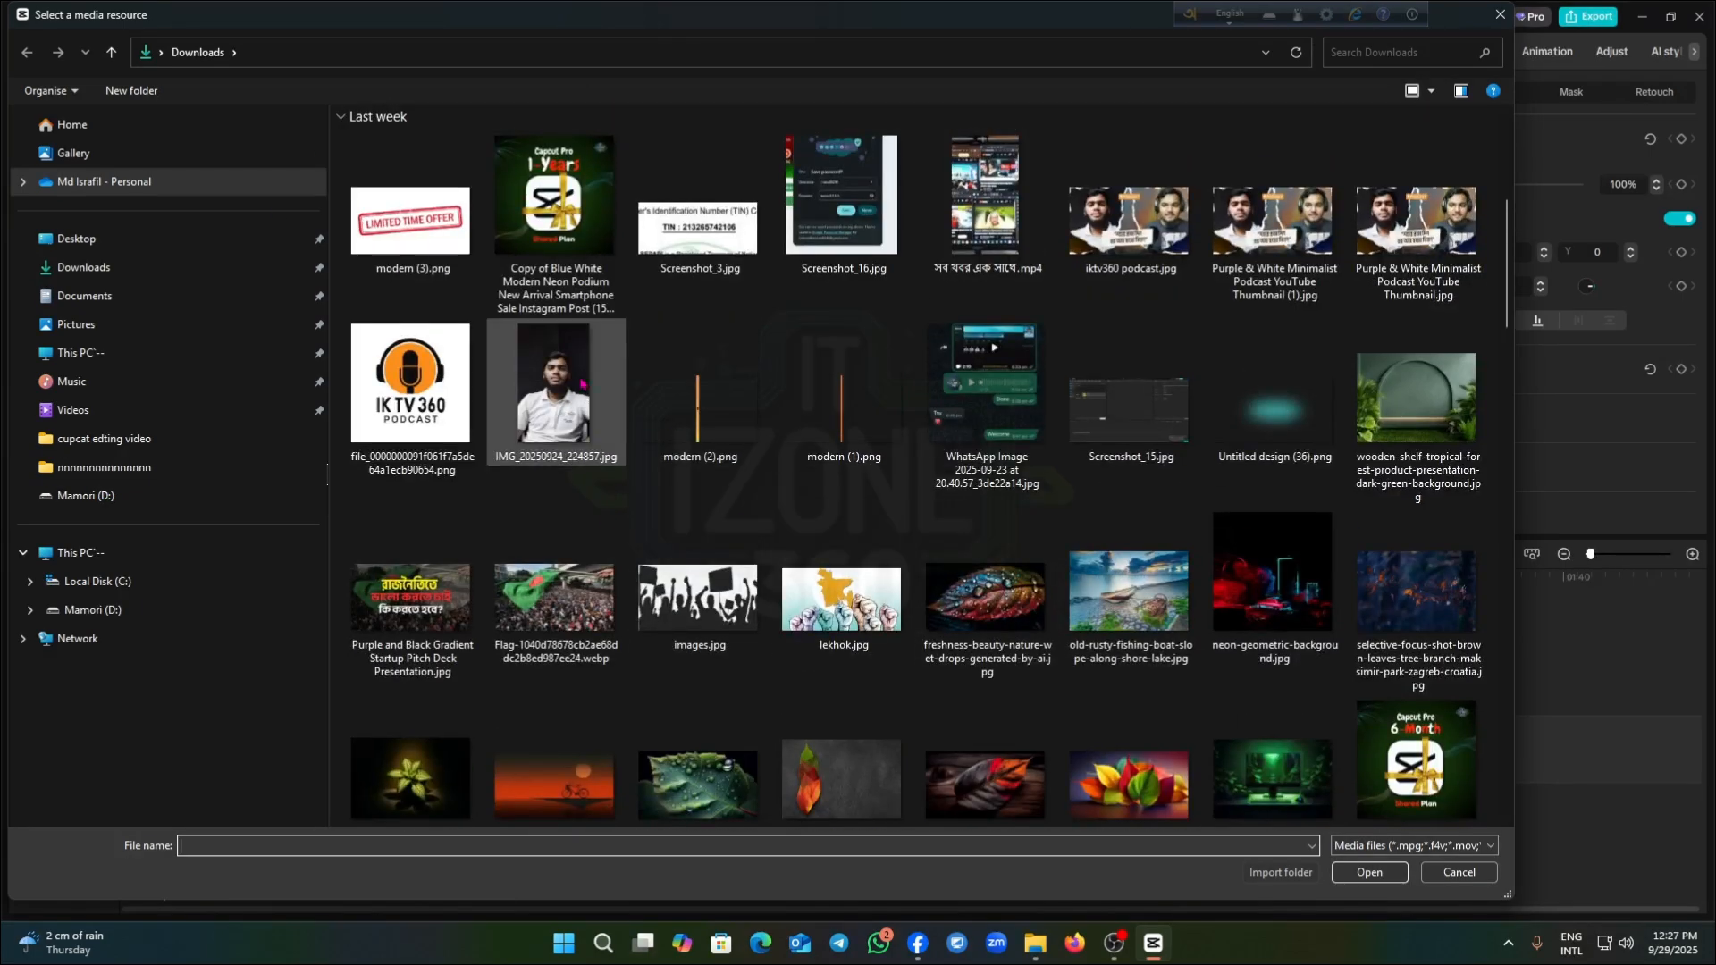
scroll(581, 384, down, 5)
click(96, 271)
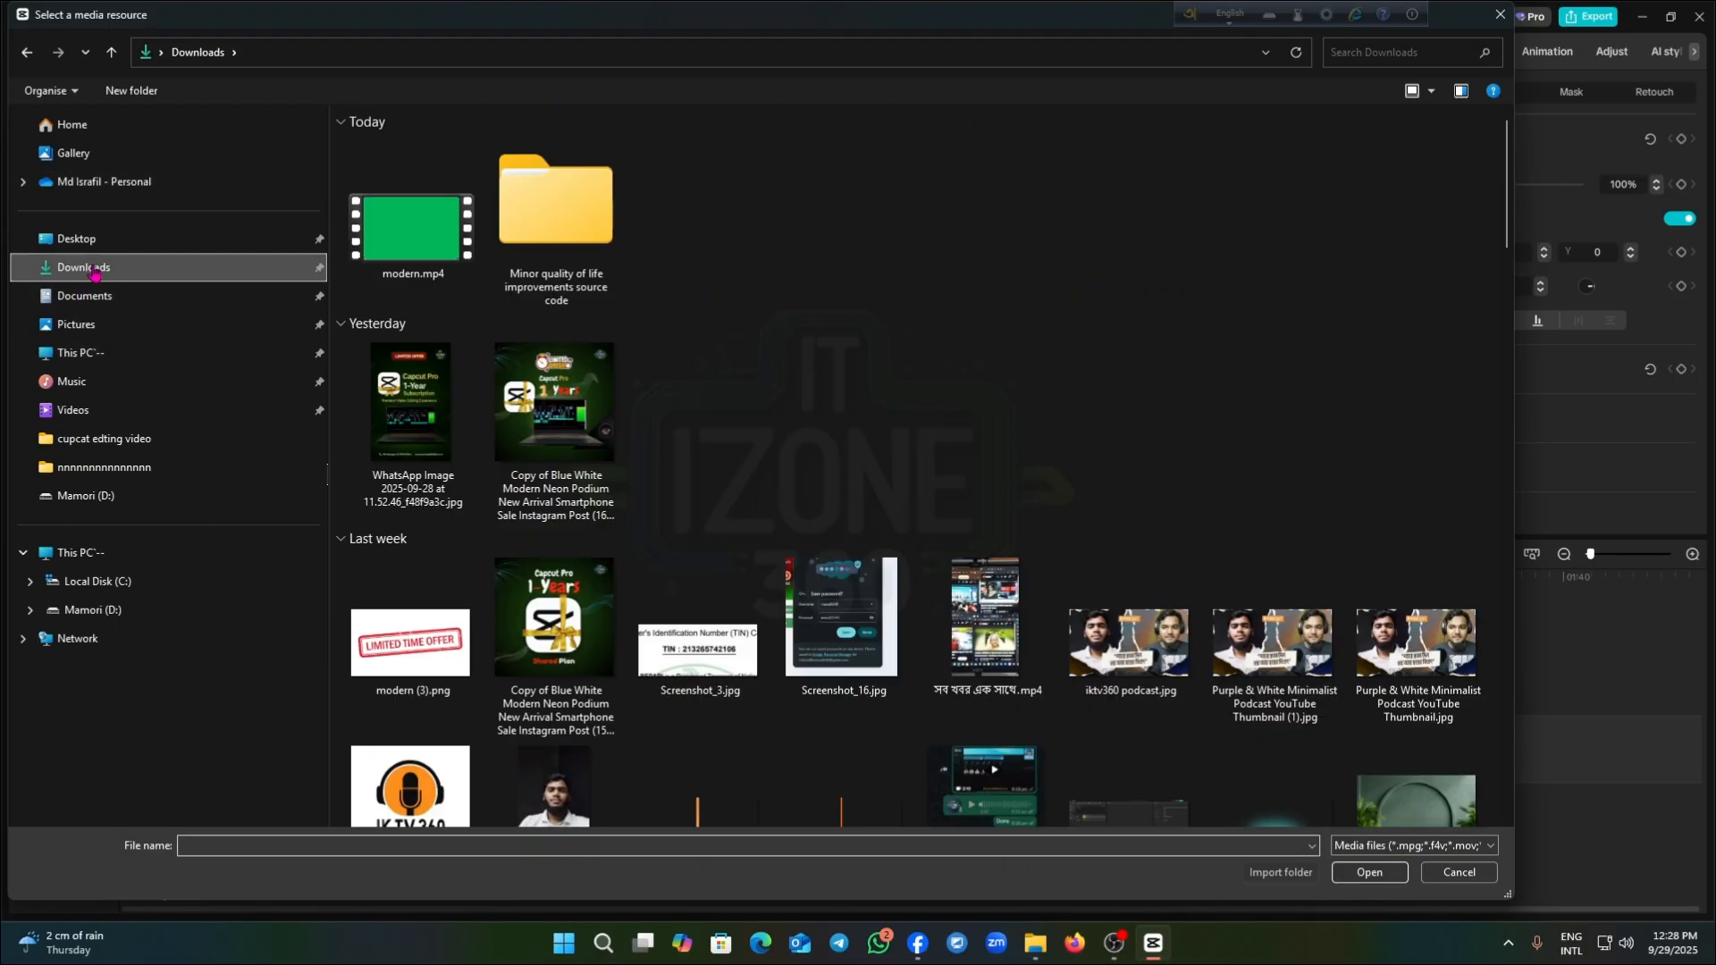
scroll(586, 394, down, 3)
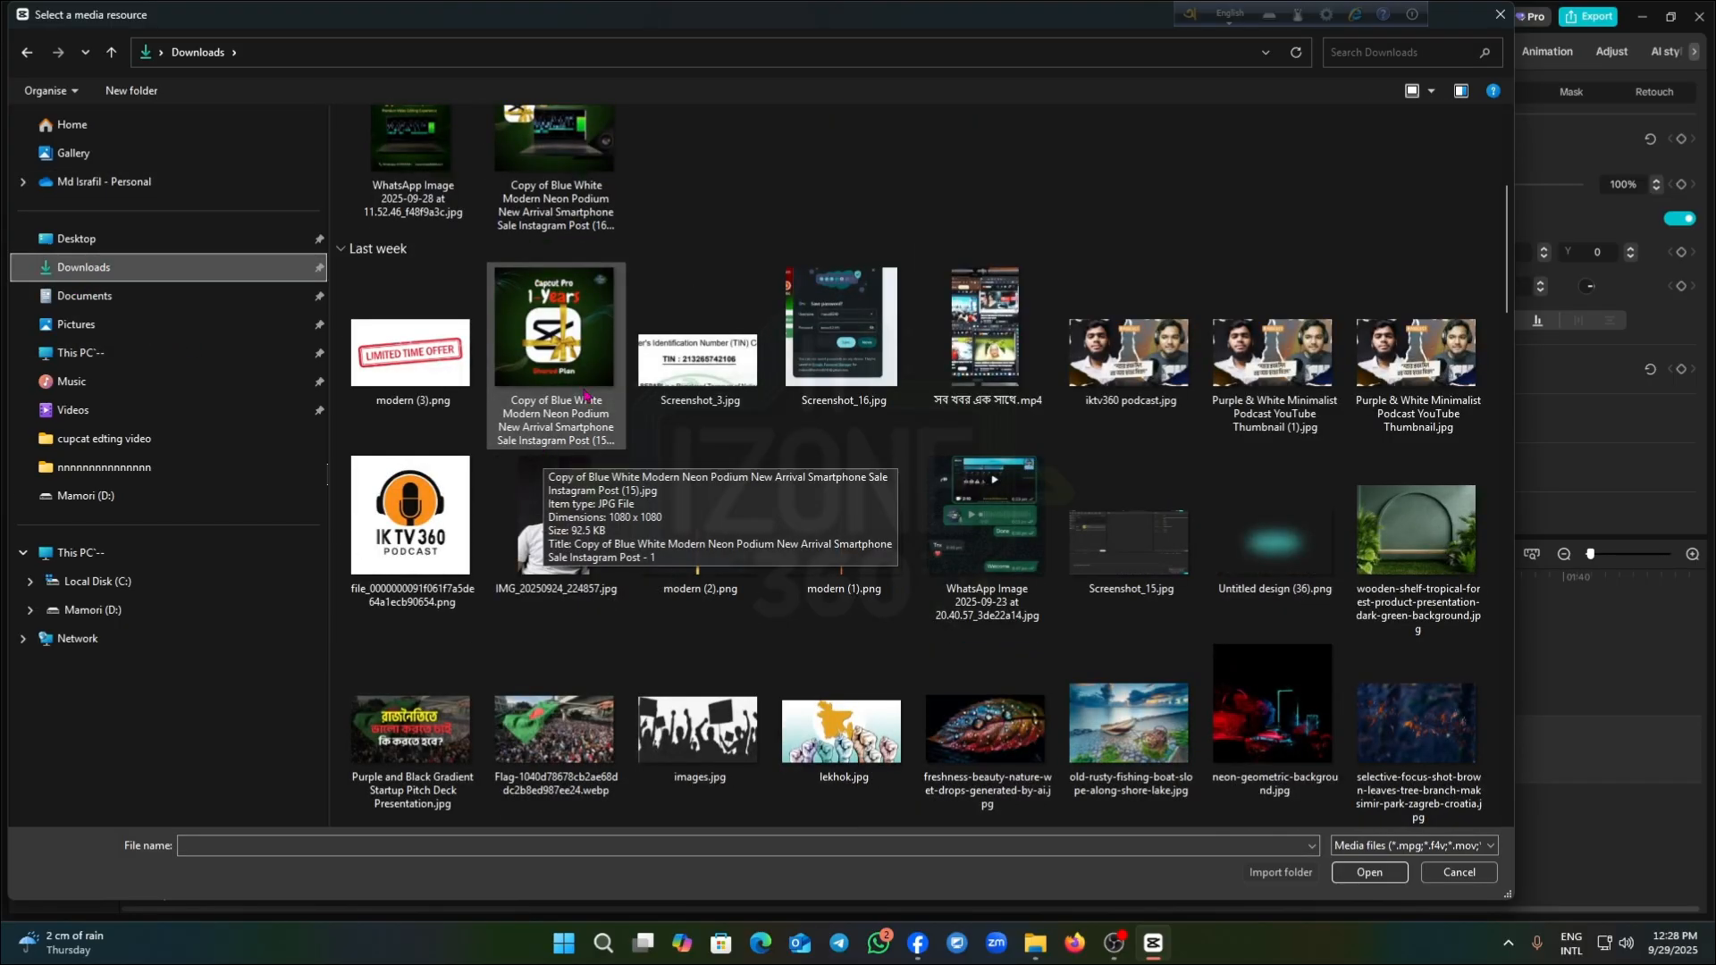
scroll(585, 393, down, 6)
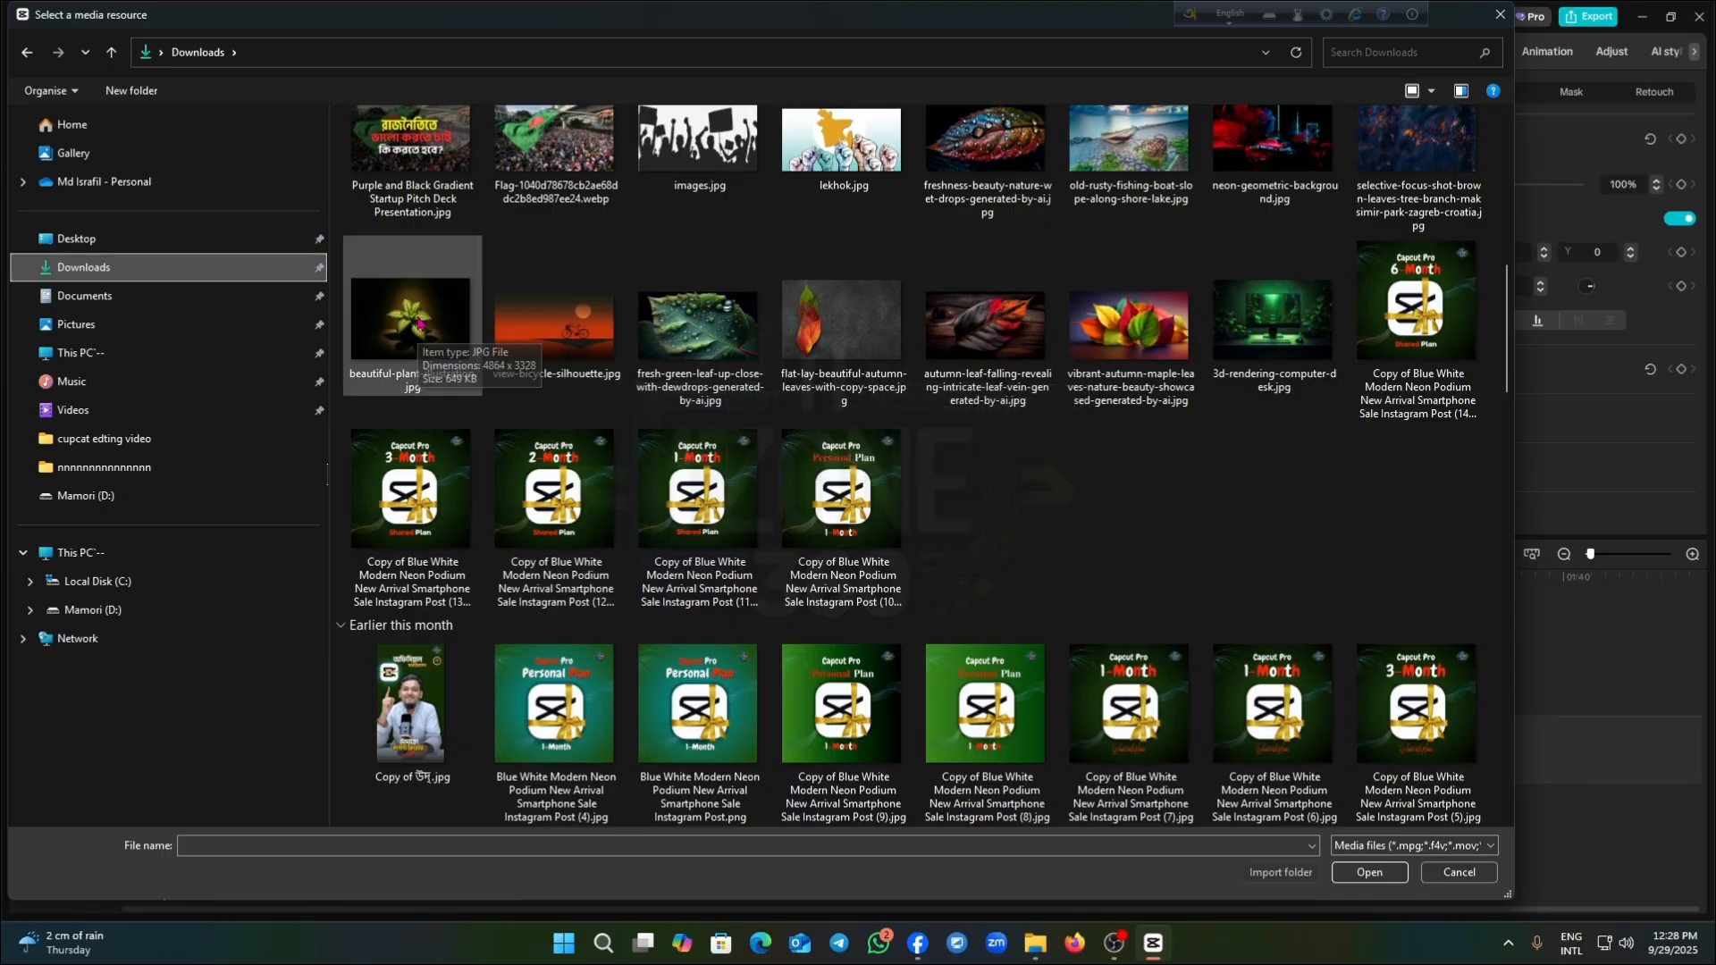
Import the plant, bicycle silhouette, green leaf, flat-lay autumn leaf, vibrant maple leaves and Instagram Post (10) images, and clear their selection
click(419, 323)
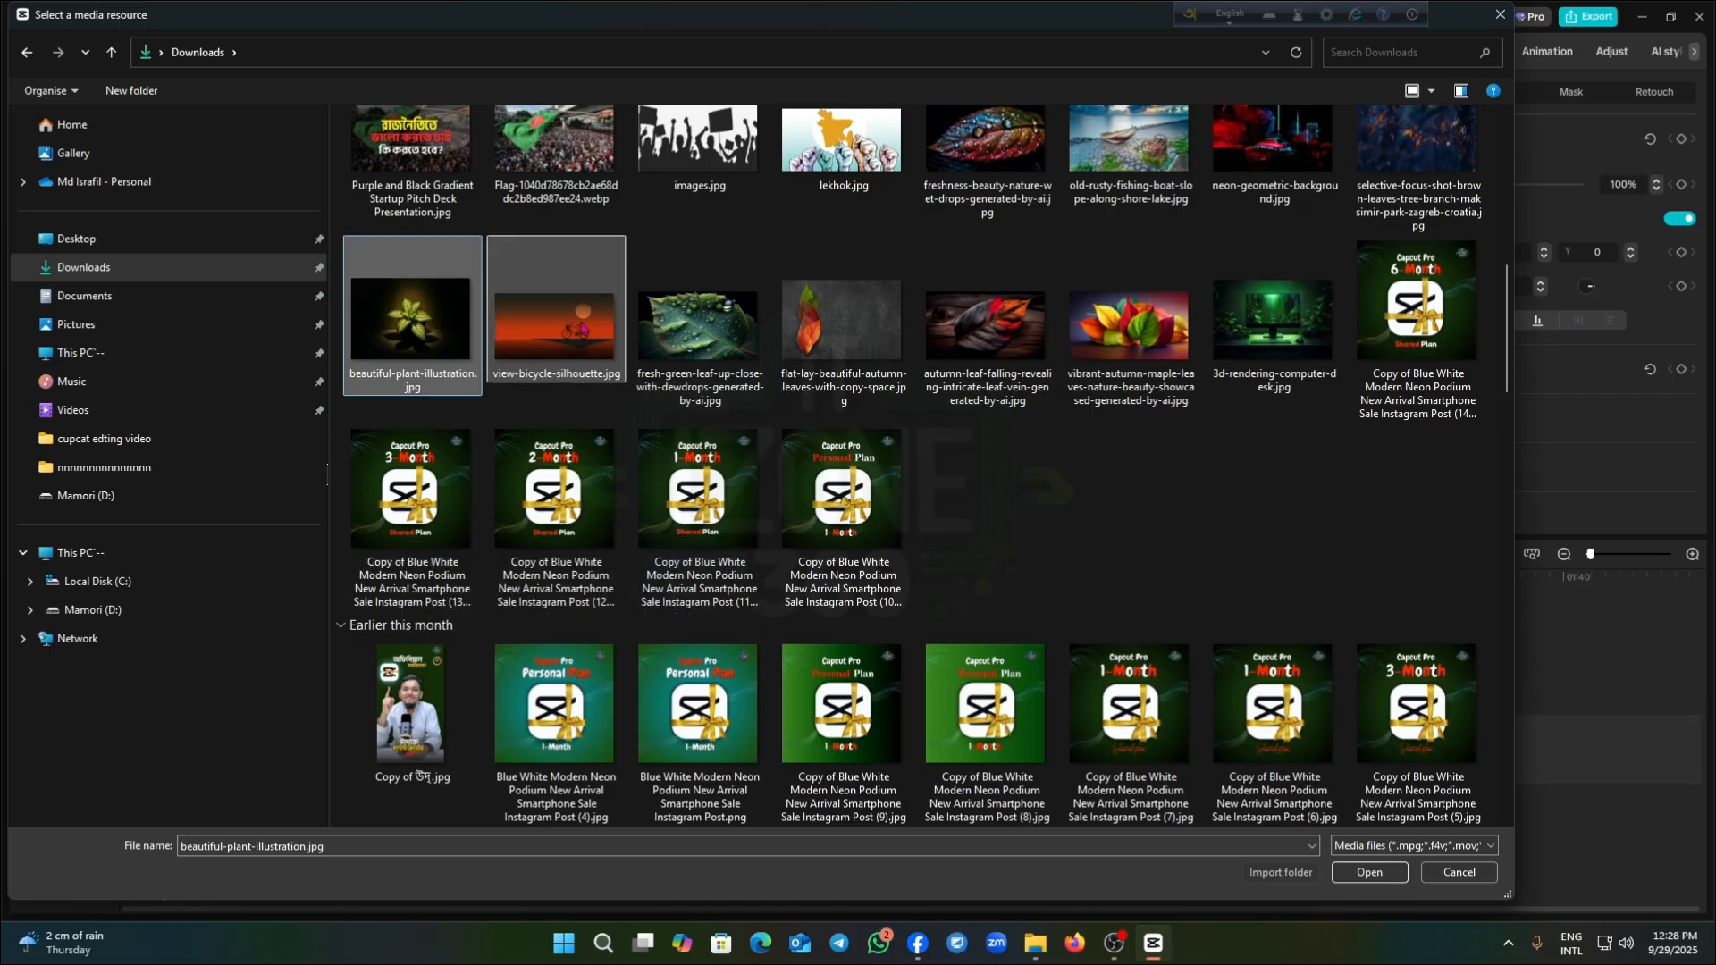
ctrl+click(583, 328)
ctrl+click(697, 326)
ctrl+click(840, 322)
ctrl+click(845, 493)
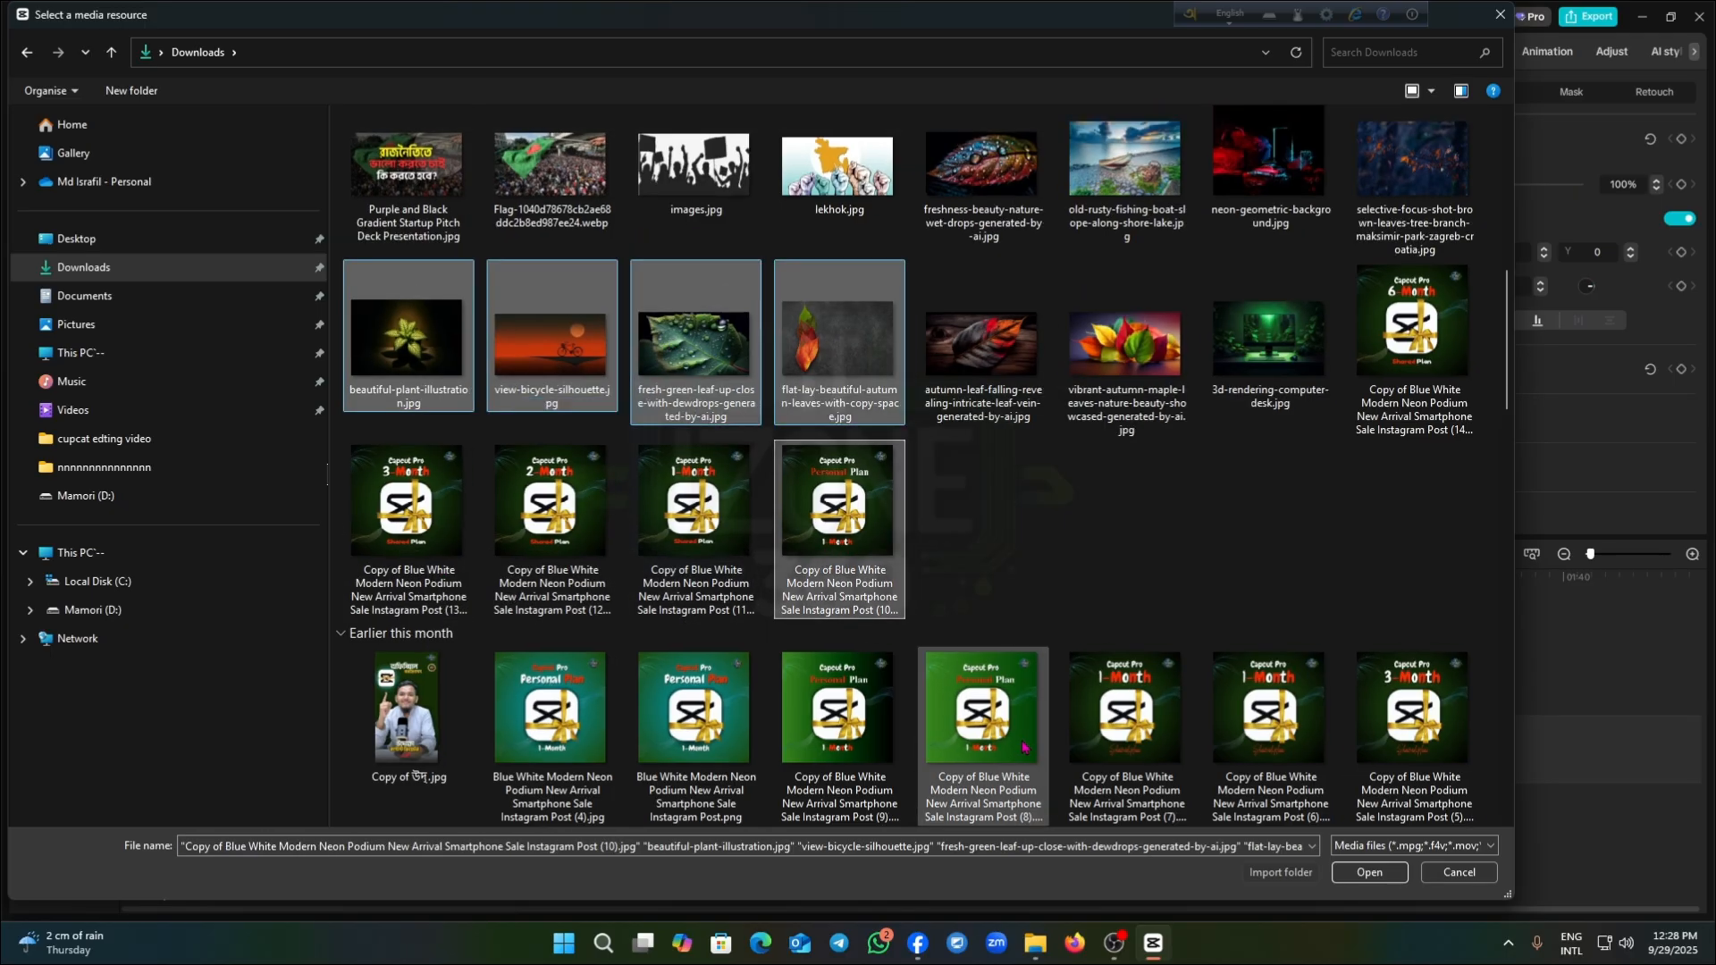
scroll(1023, 747, down, 1)
ctrl+click(1436, 222)
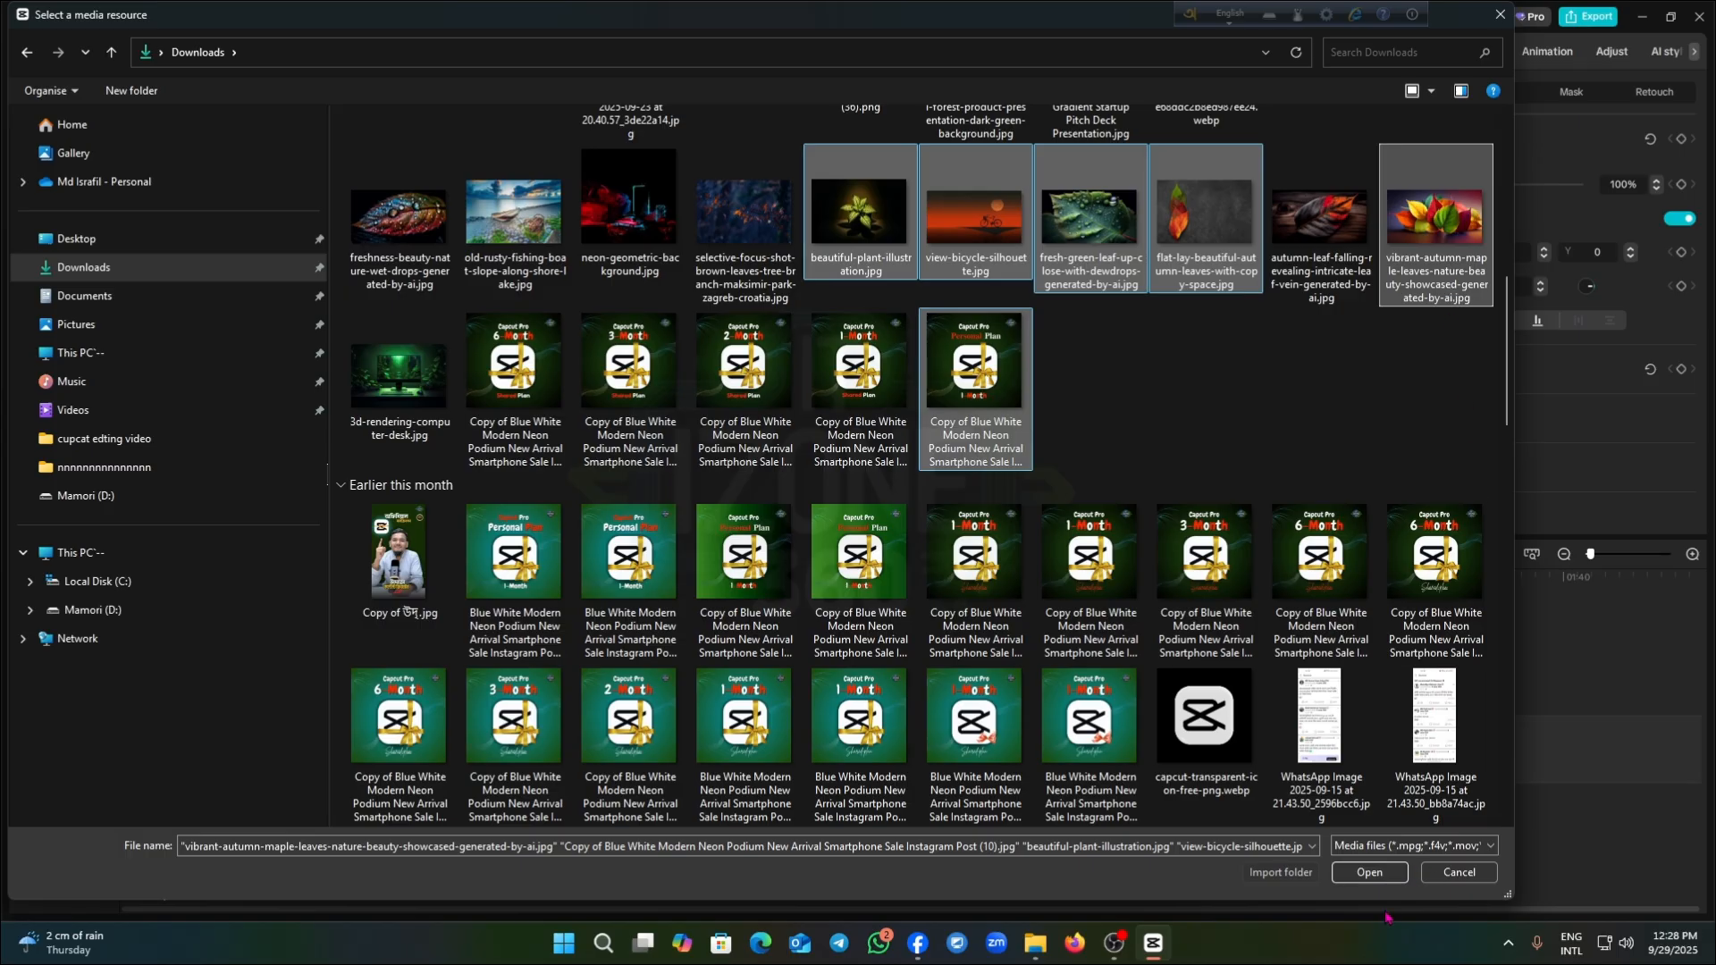
click(1370, 873)
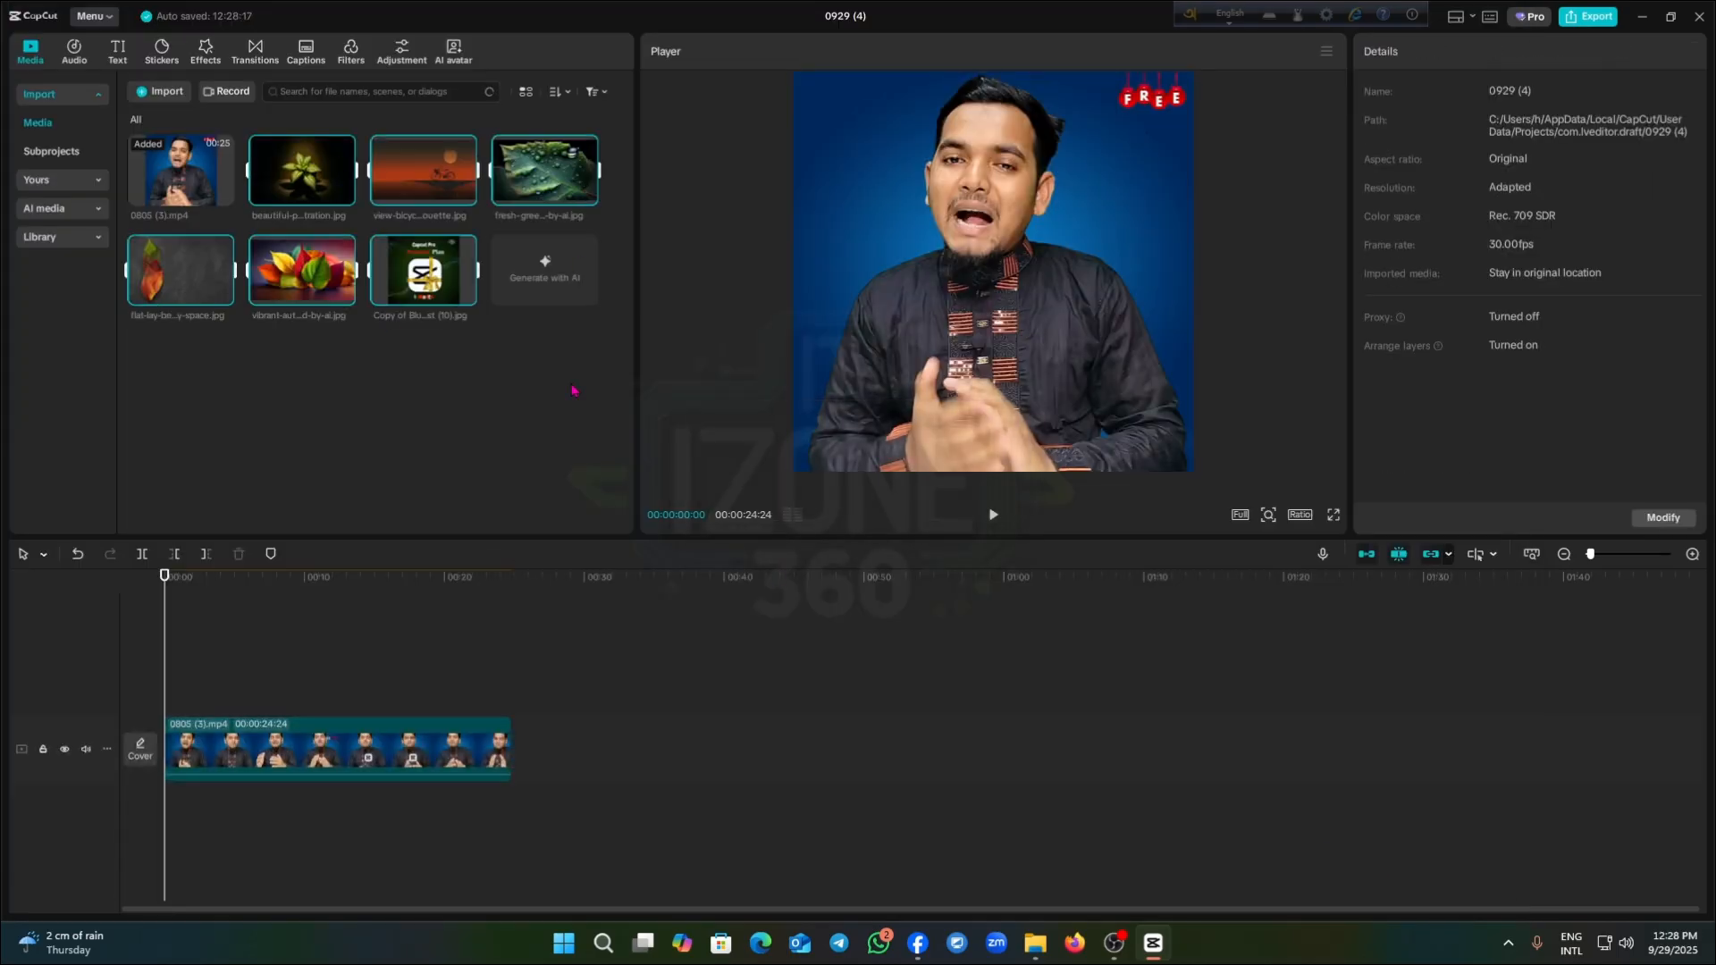
click(352, 385)
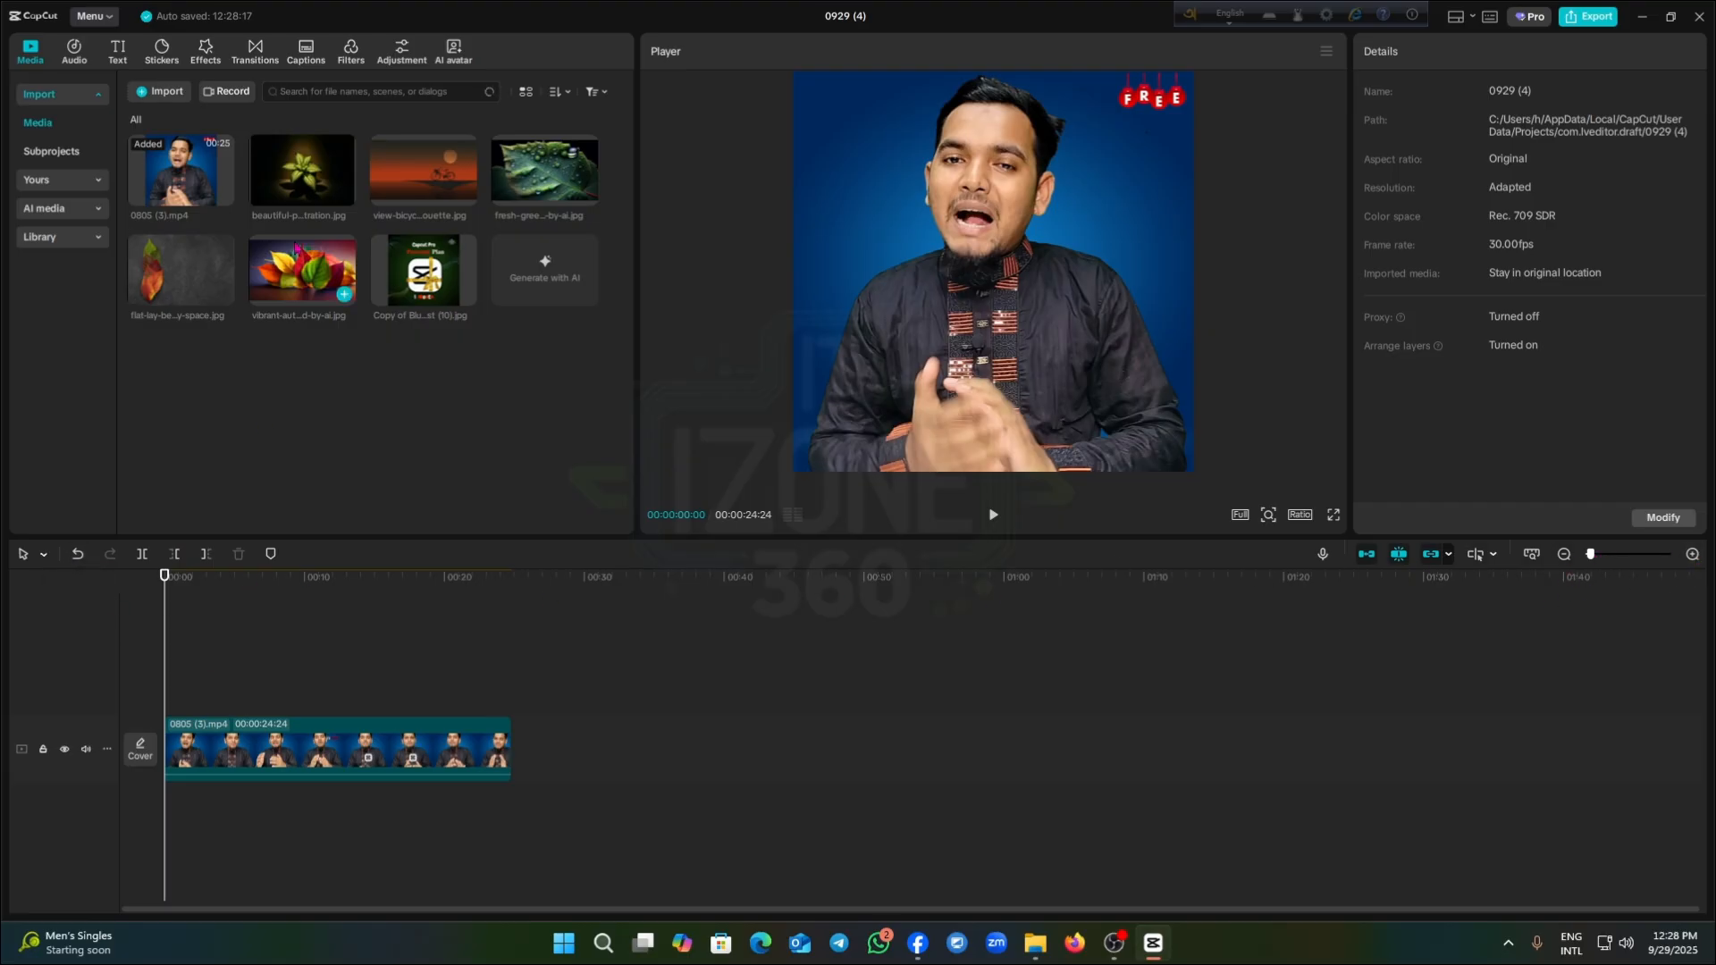
Place the vibrant autumn leaves image above the main video at about 13 s, and undo, redo and undo its placement again
drag(385, 691, 387, 715)
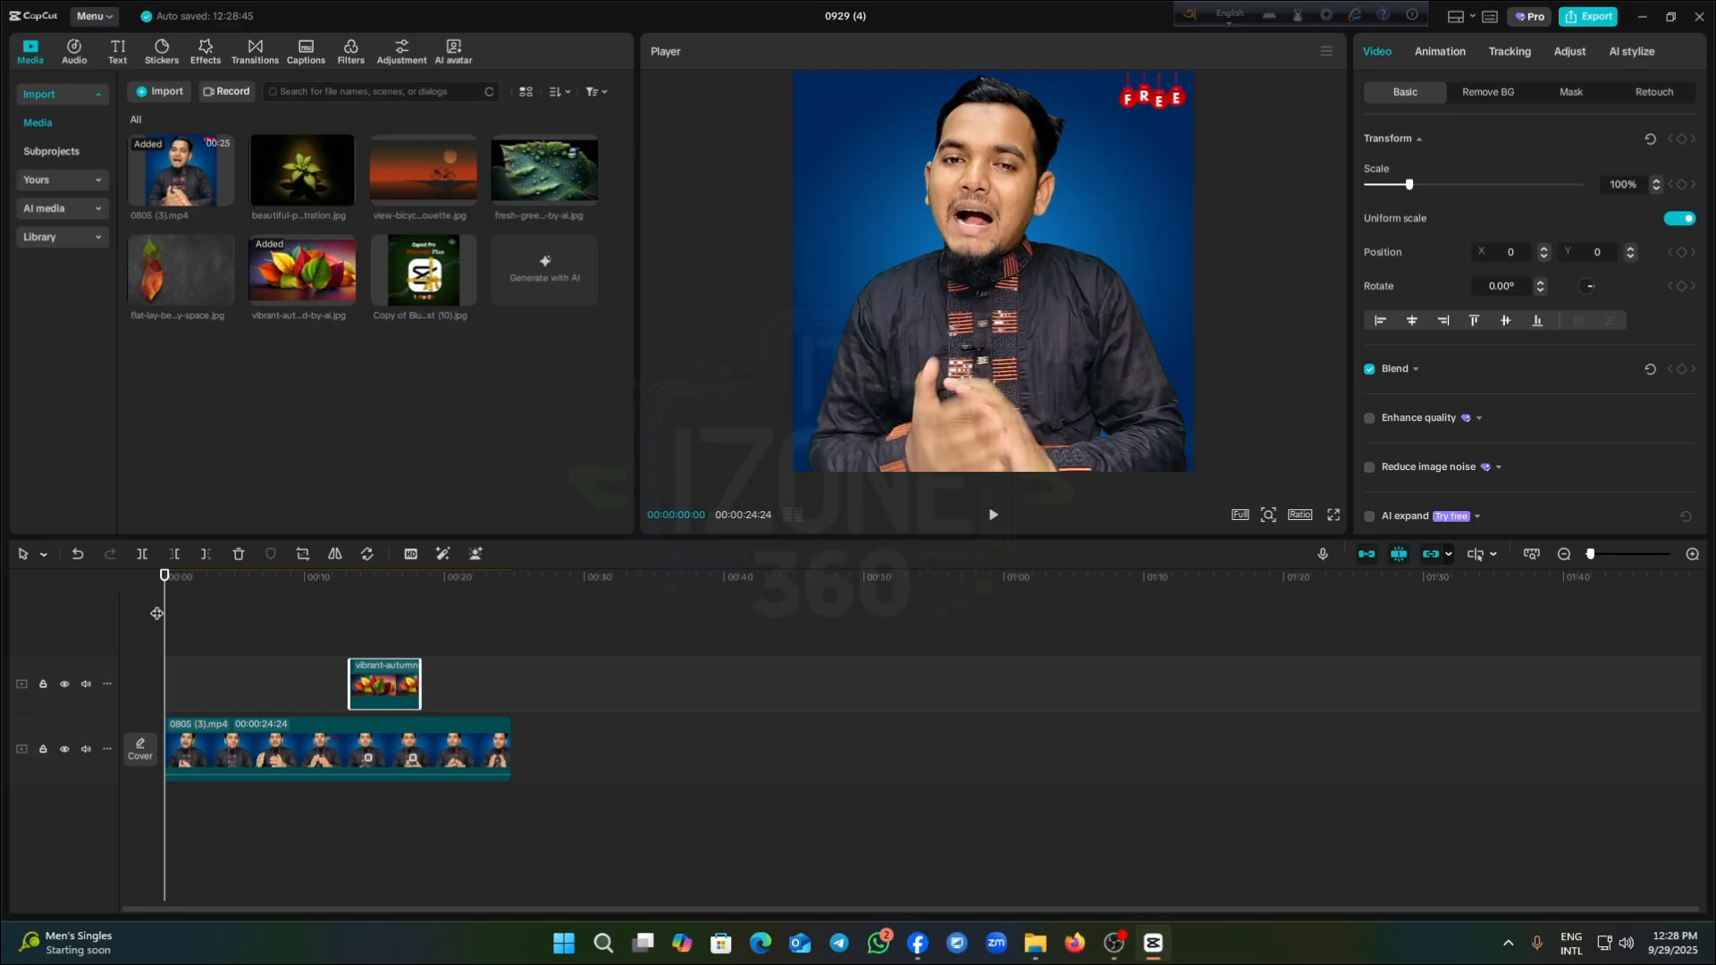
click(78, 554)
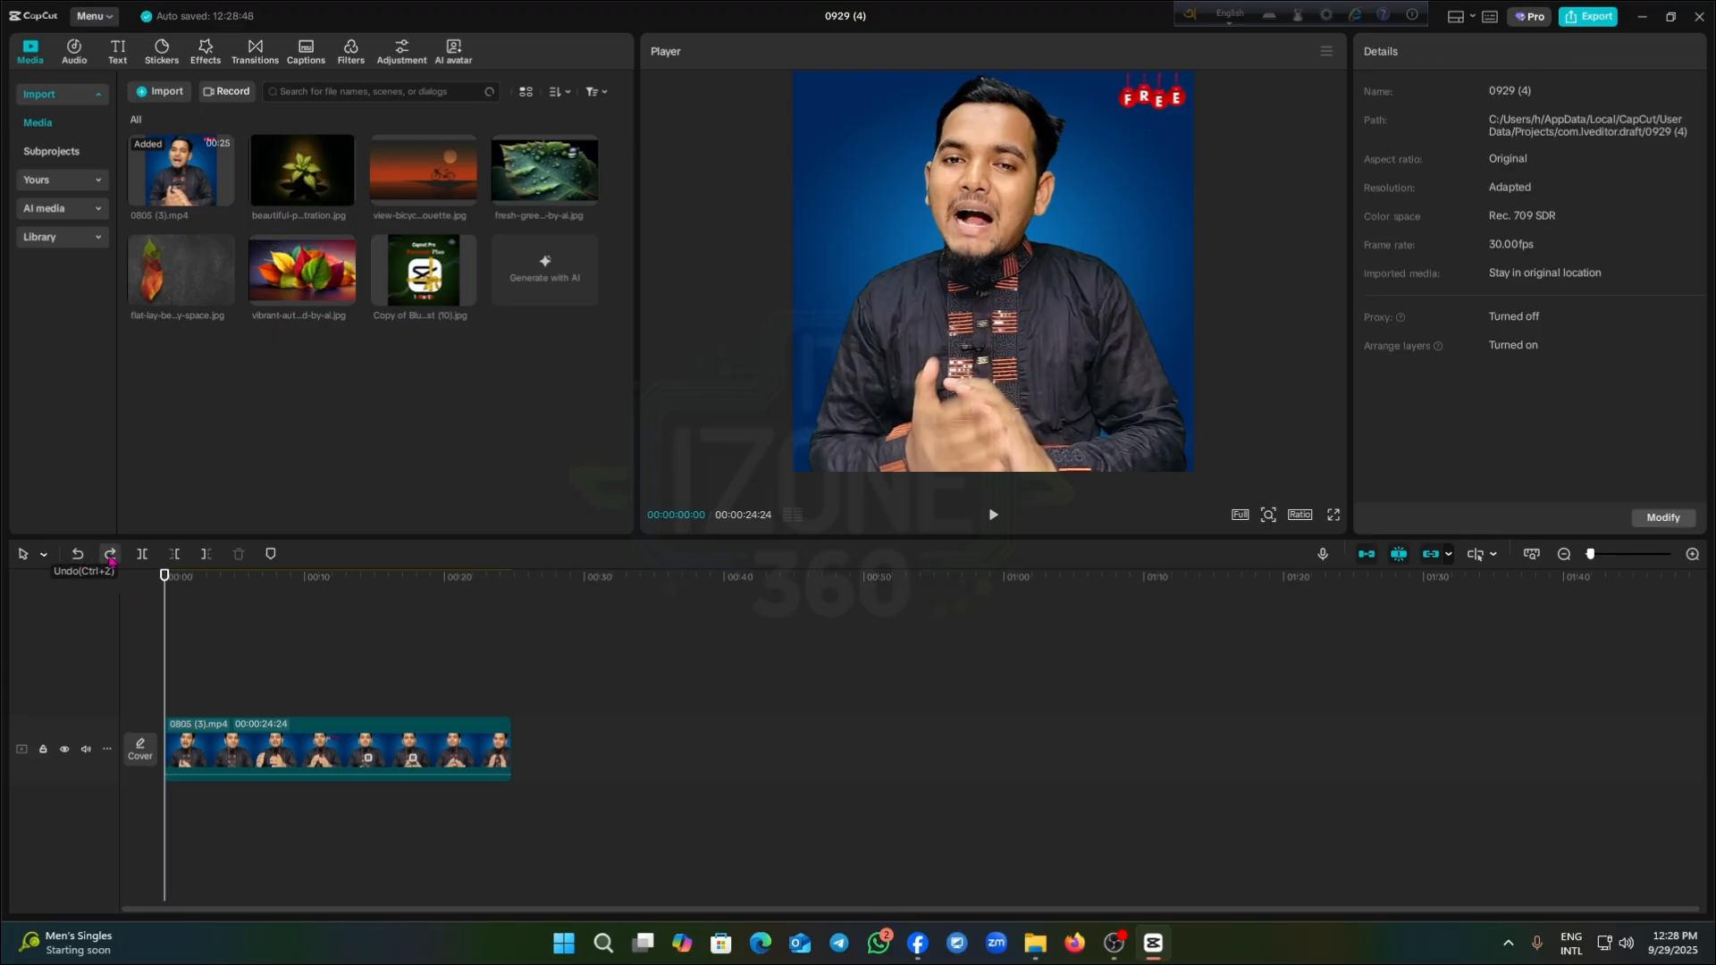
click(110, 554)
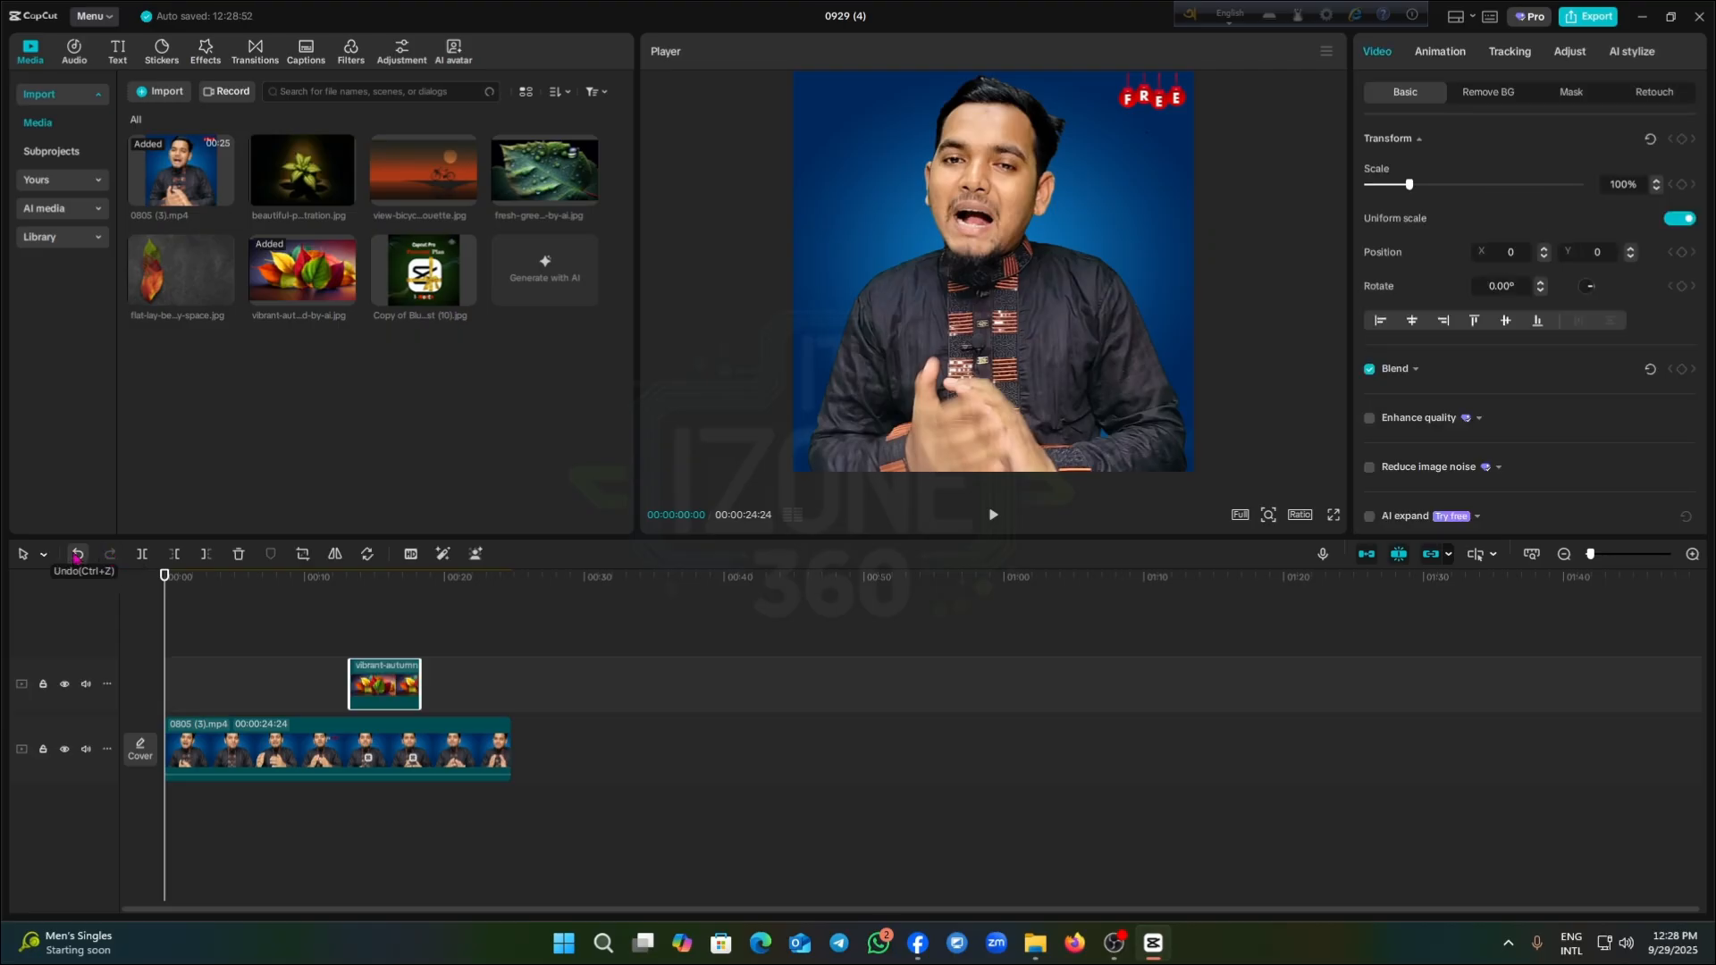
click(78, 555)
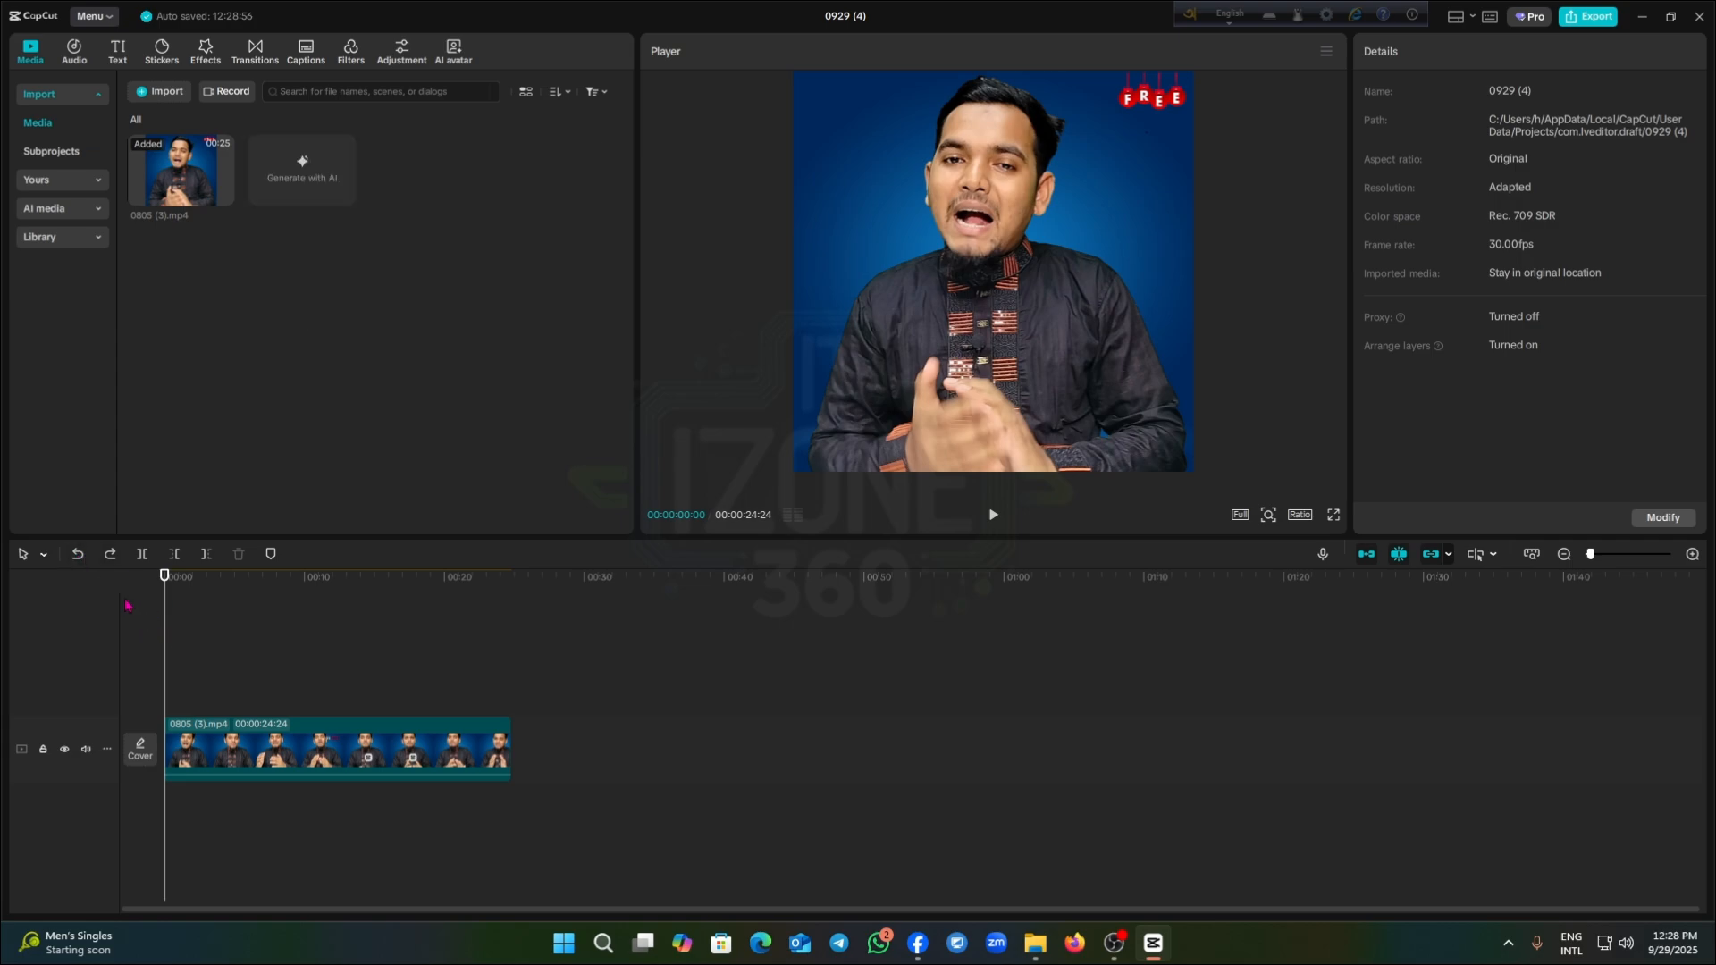
Undo the media imports until the media library is empty, and redo them to restore the video and images
click(257, 669)
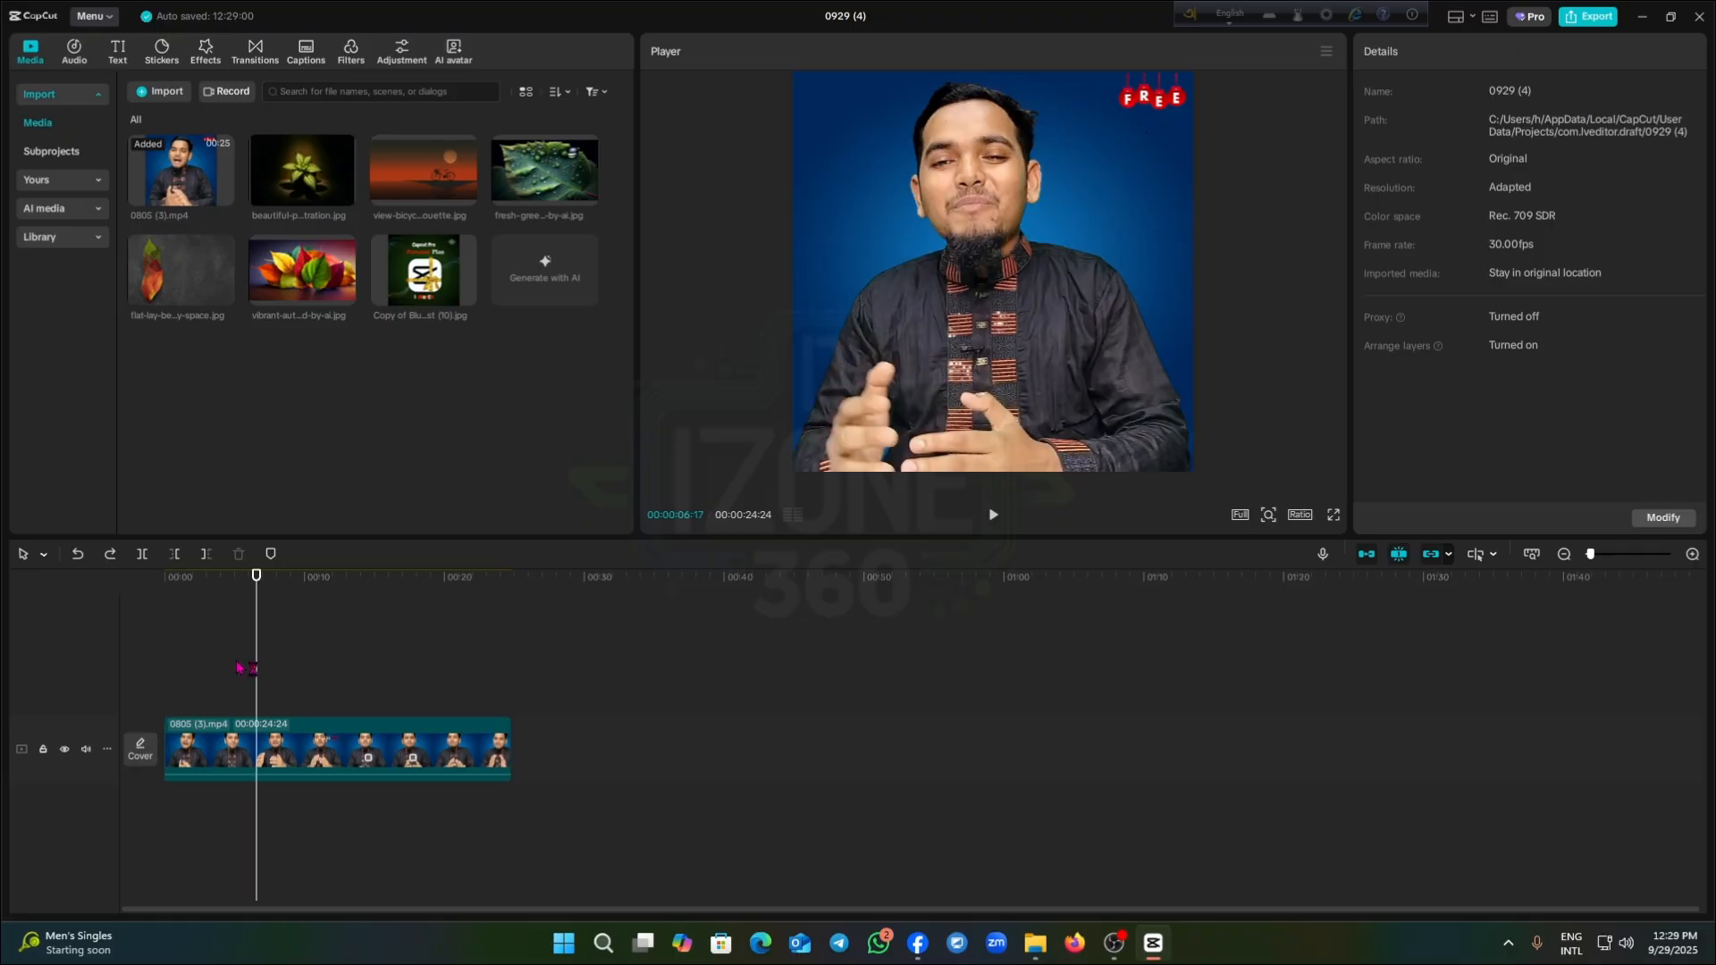
click(78, 554)
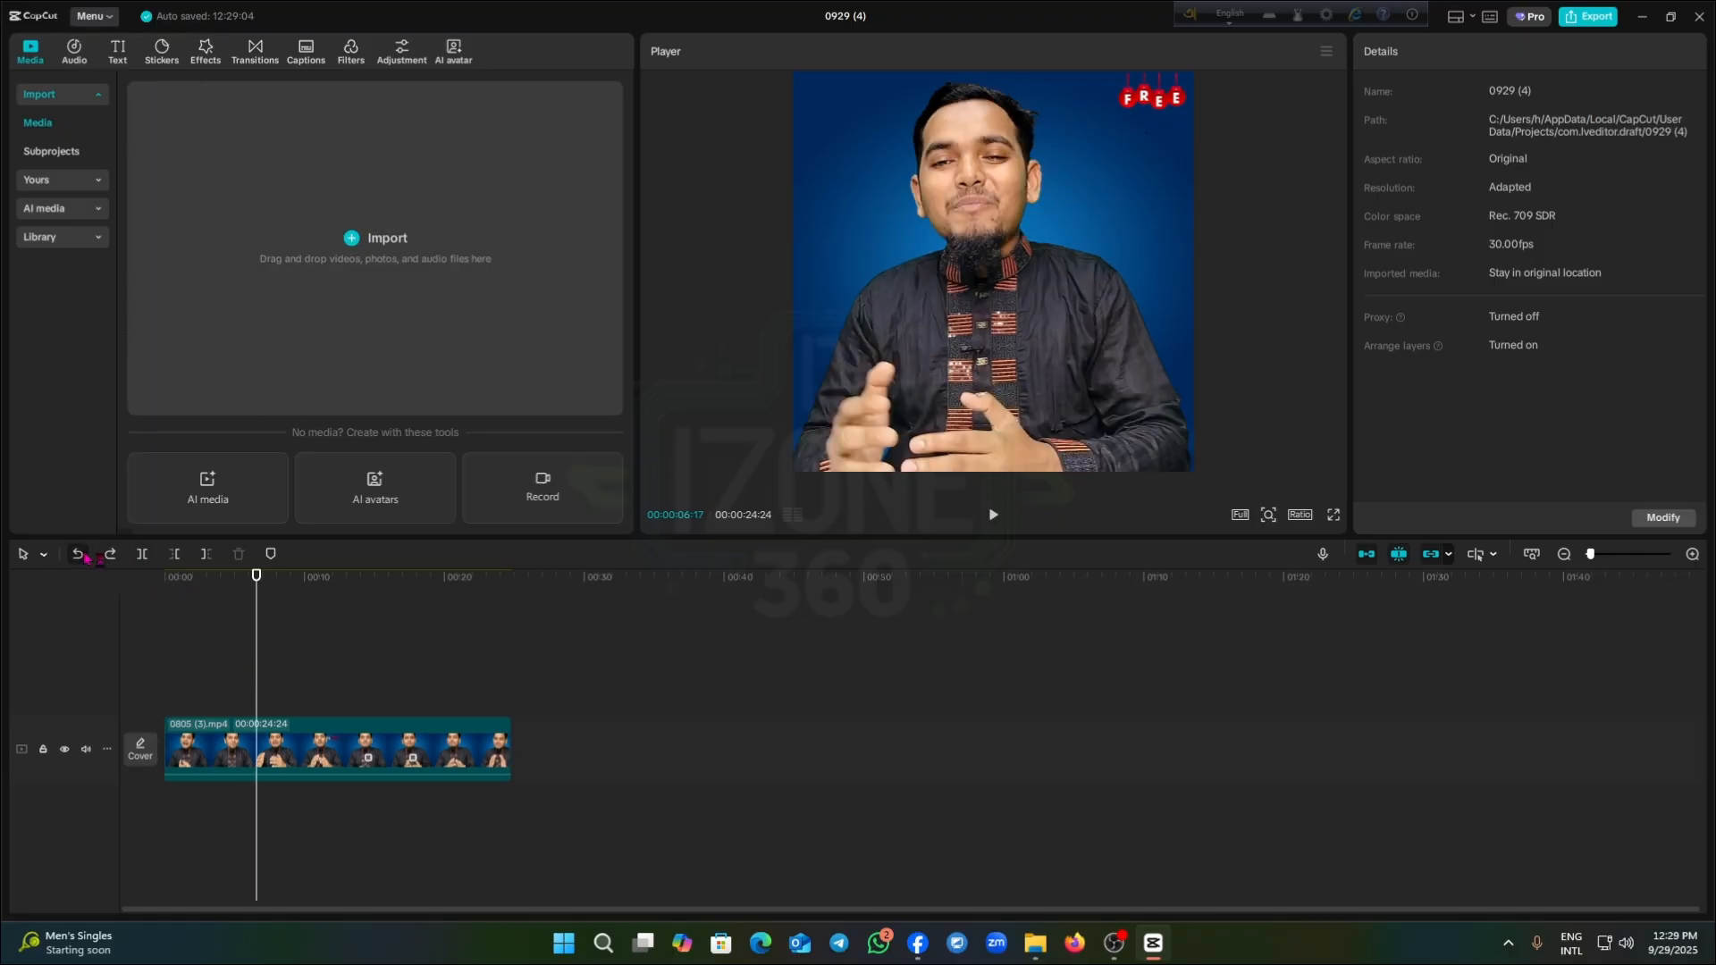
click(110, 554)
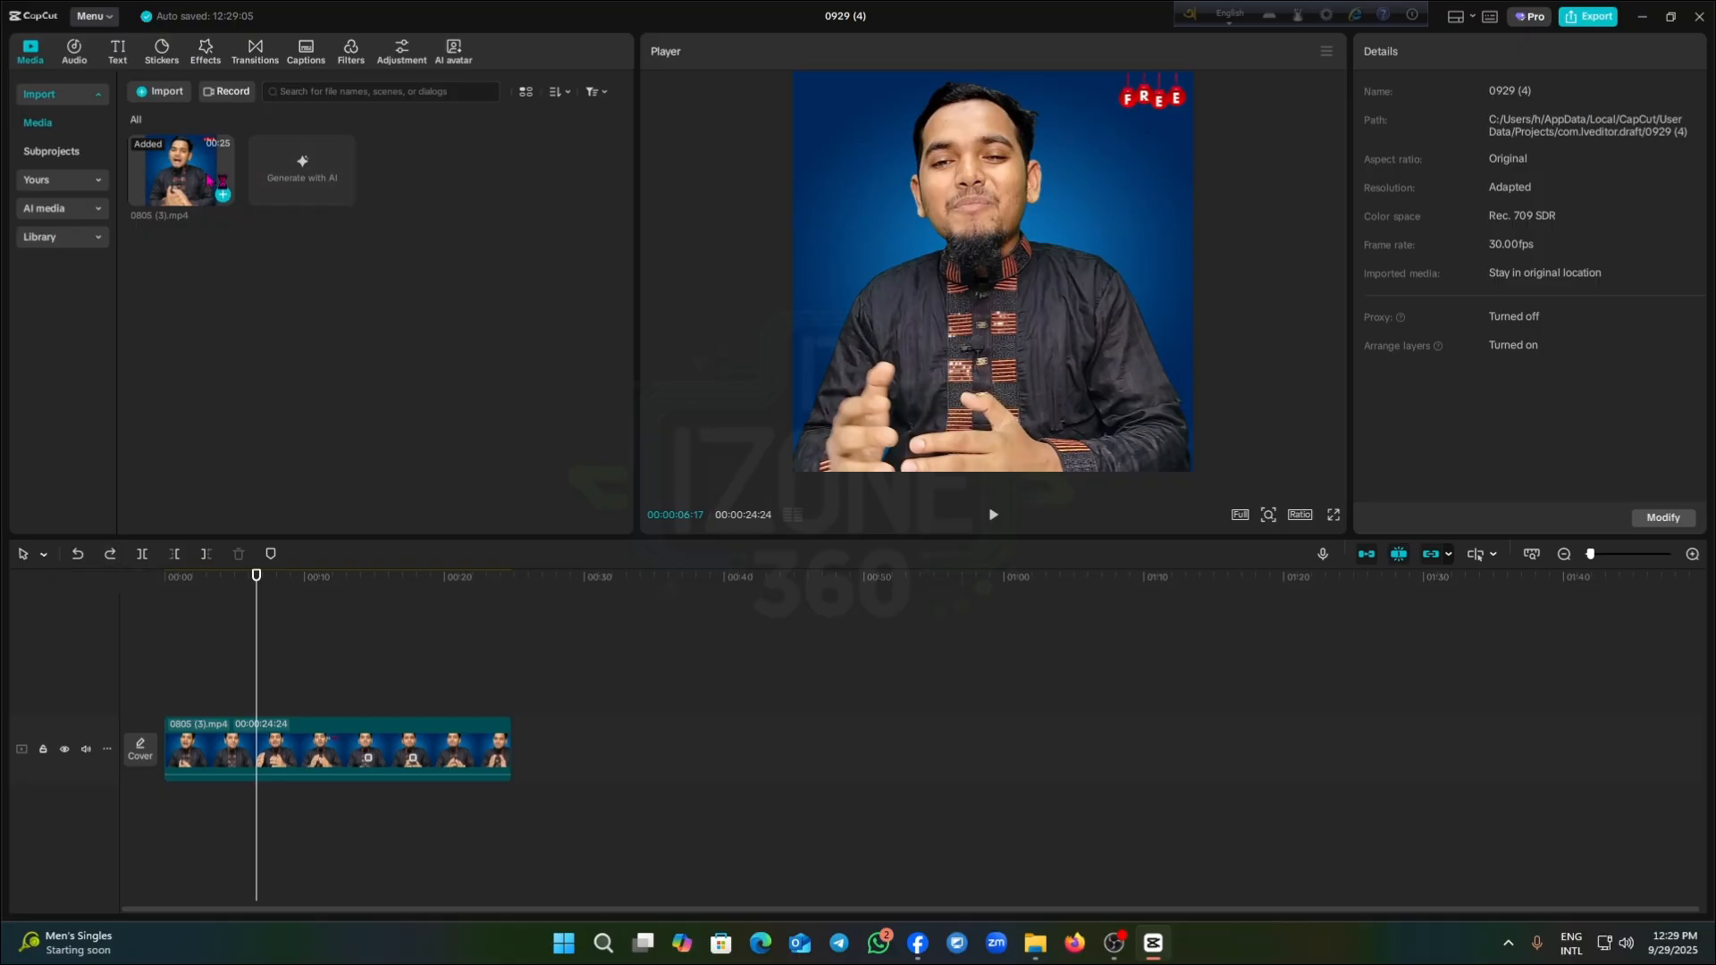
click(110, 554)
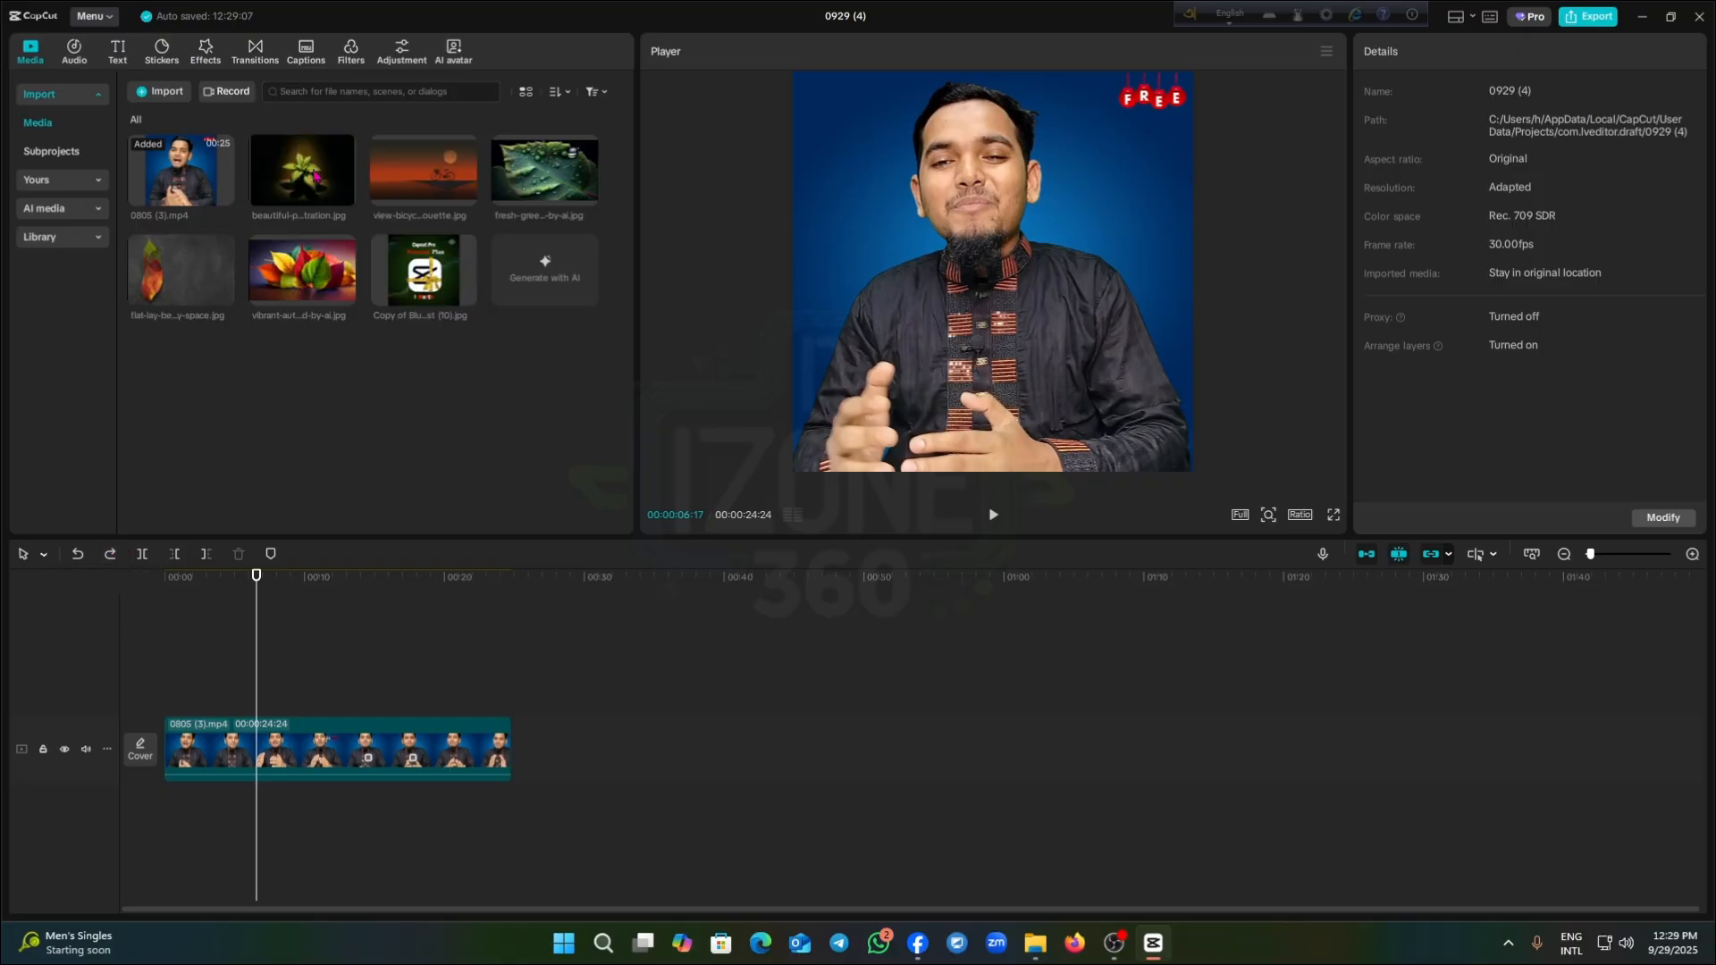
Place the beautiful-plant-illustration image above the main video at about 7 s, and undo and redo its placement twice
drag(315, 176, 293, 652)
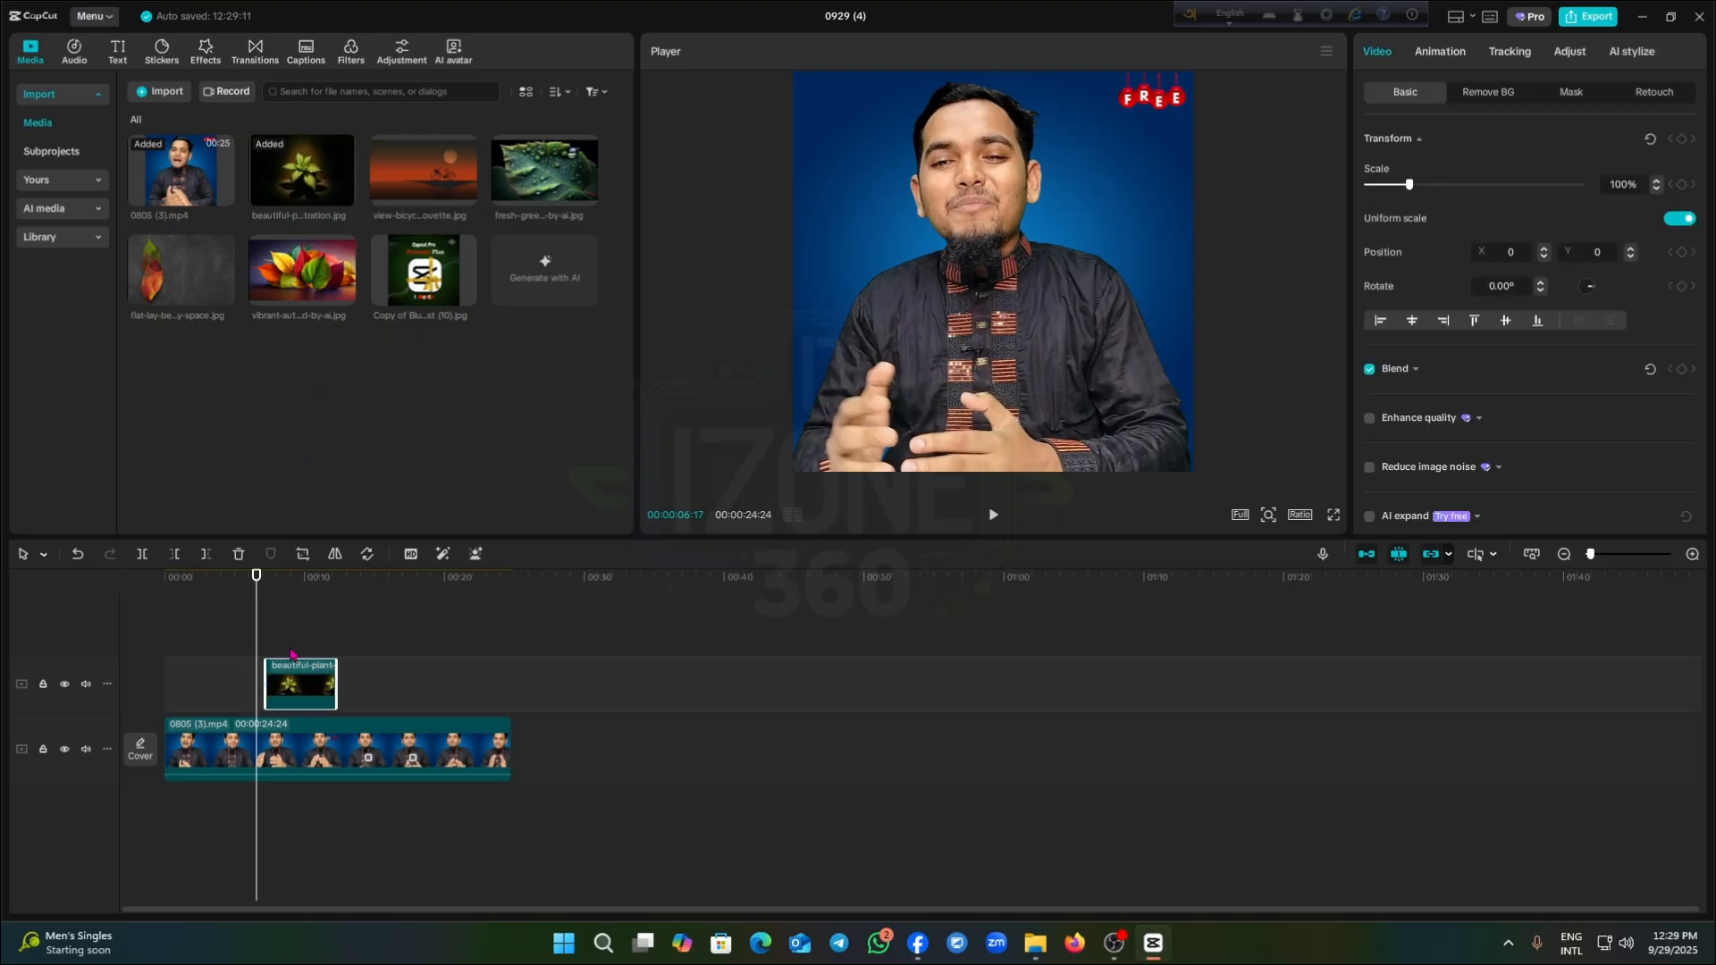
click(284, 684)
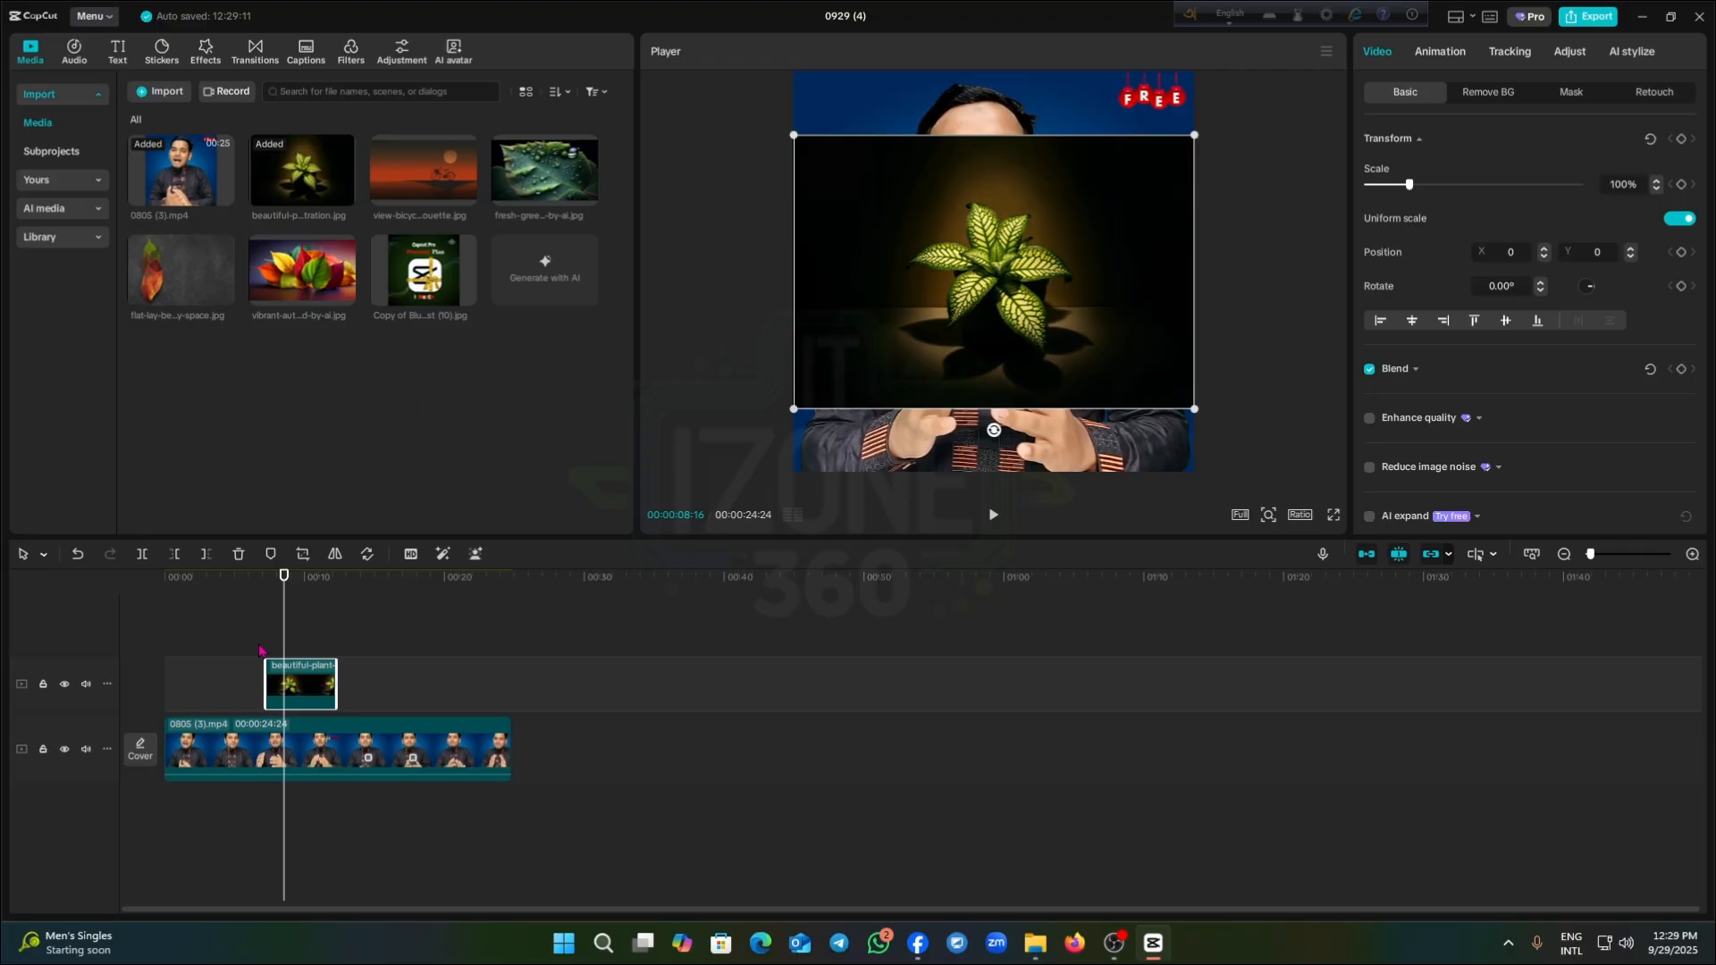
click(78, 553)
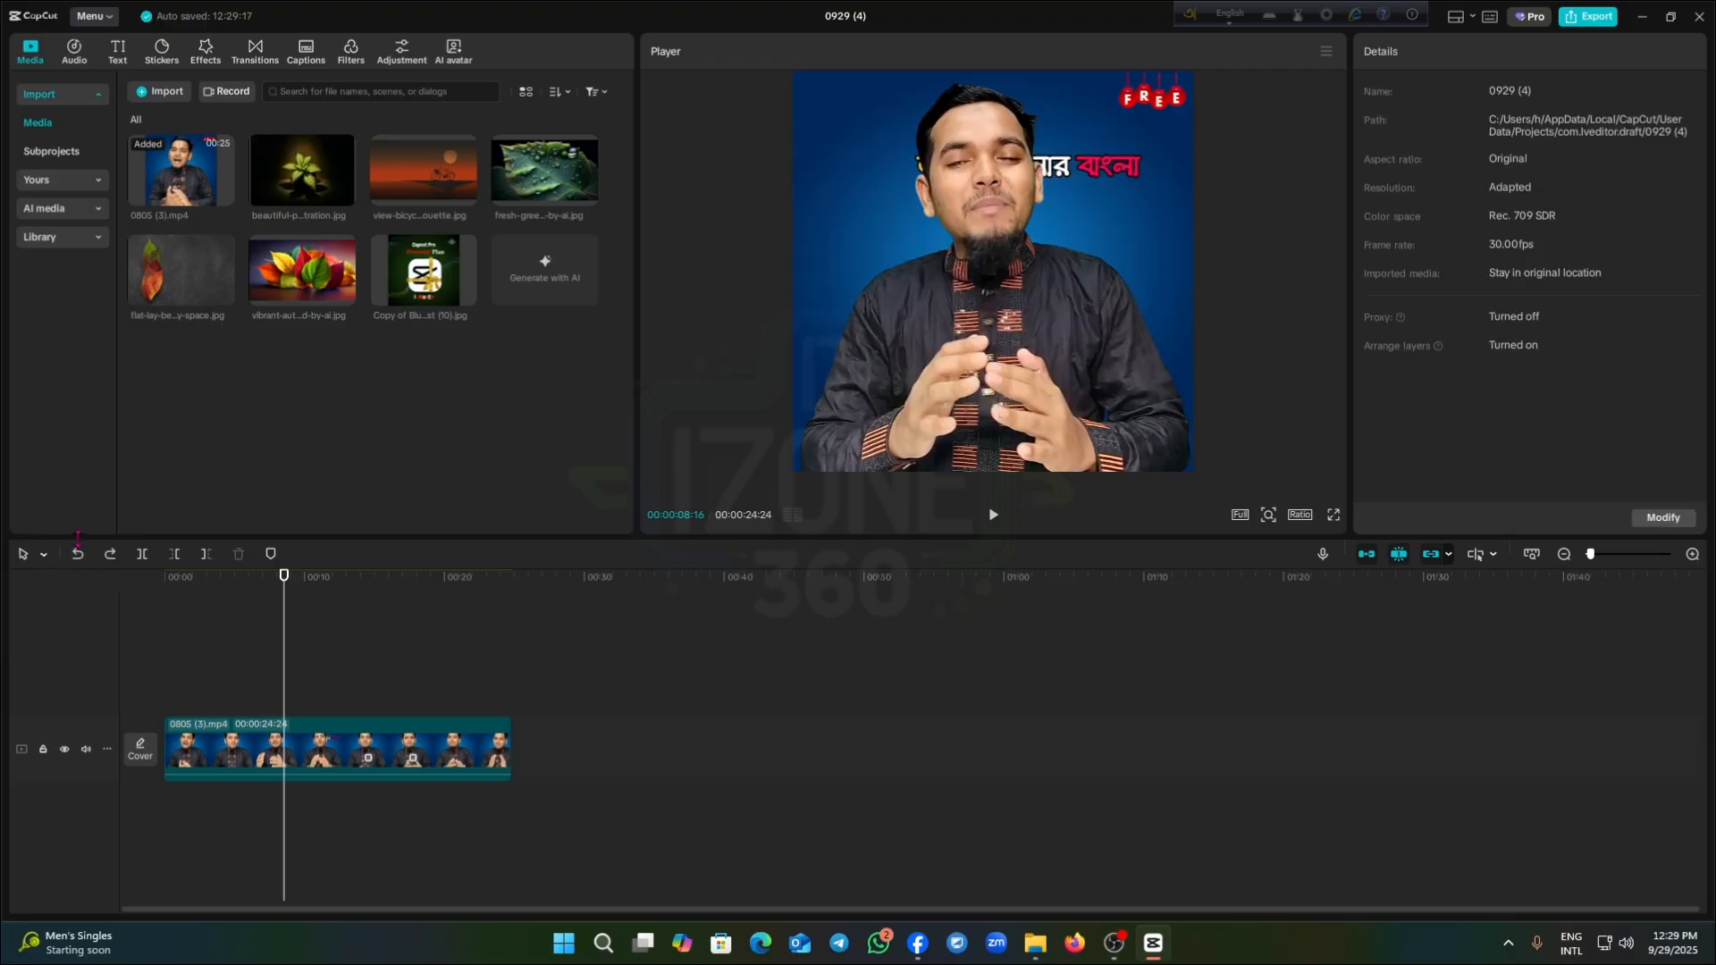
click(111, 554)
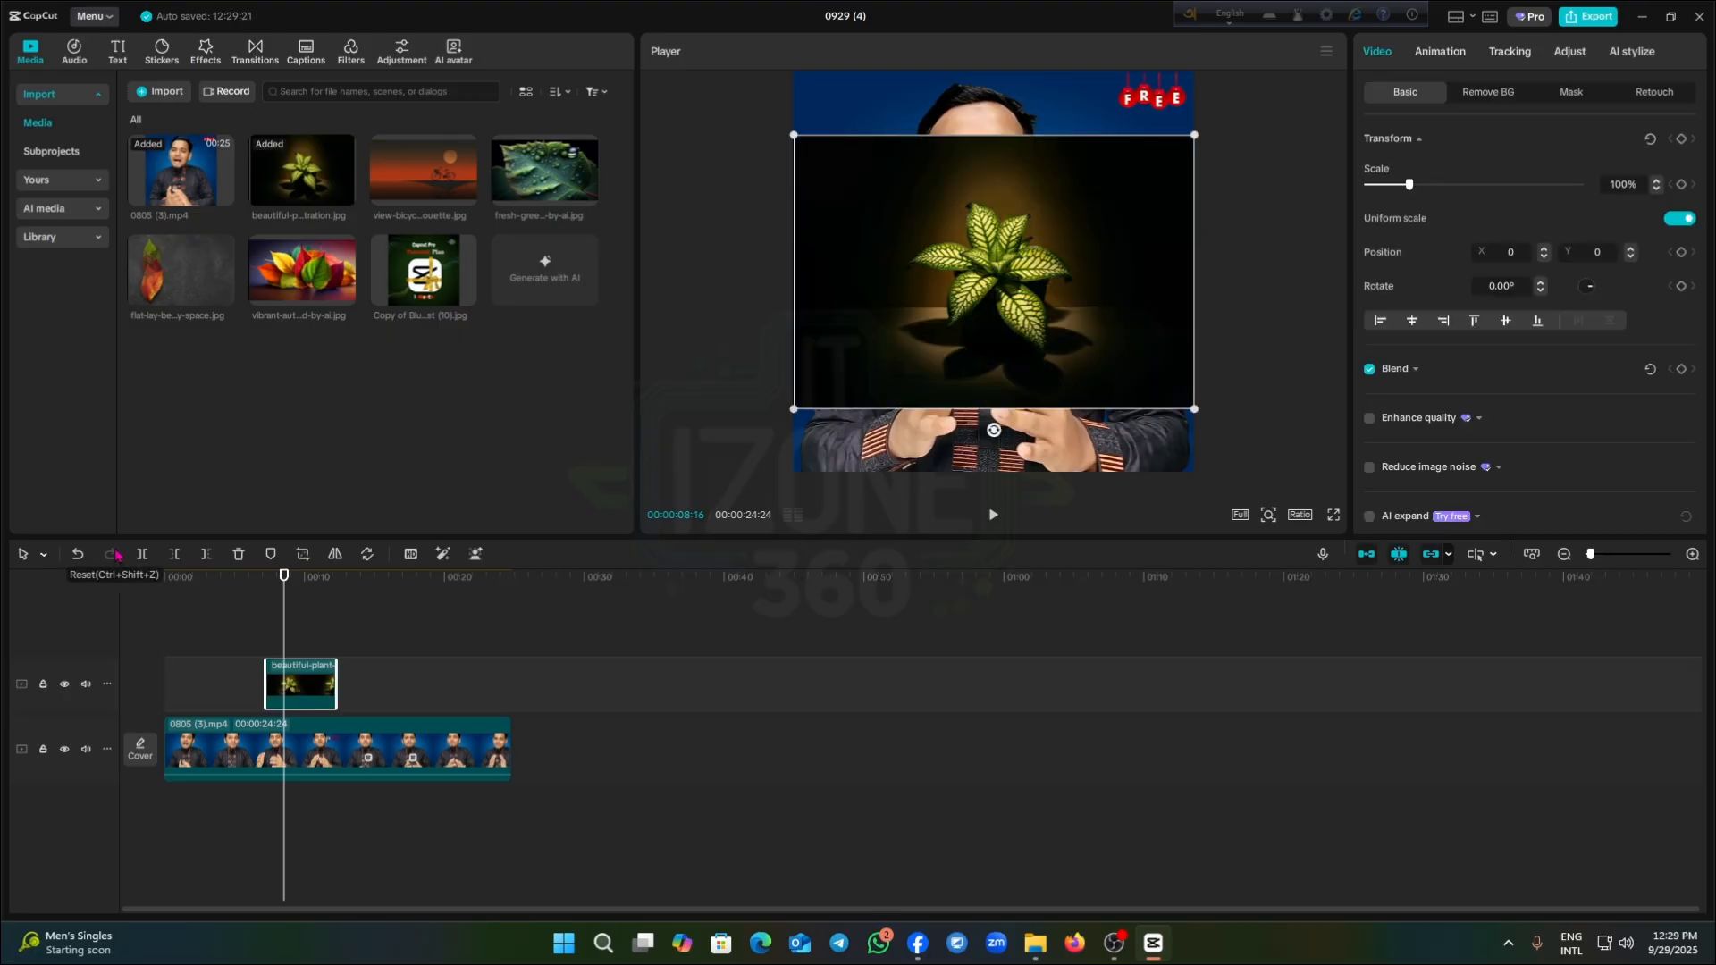
key(ctrl+z)
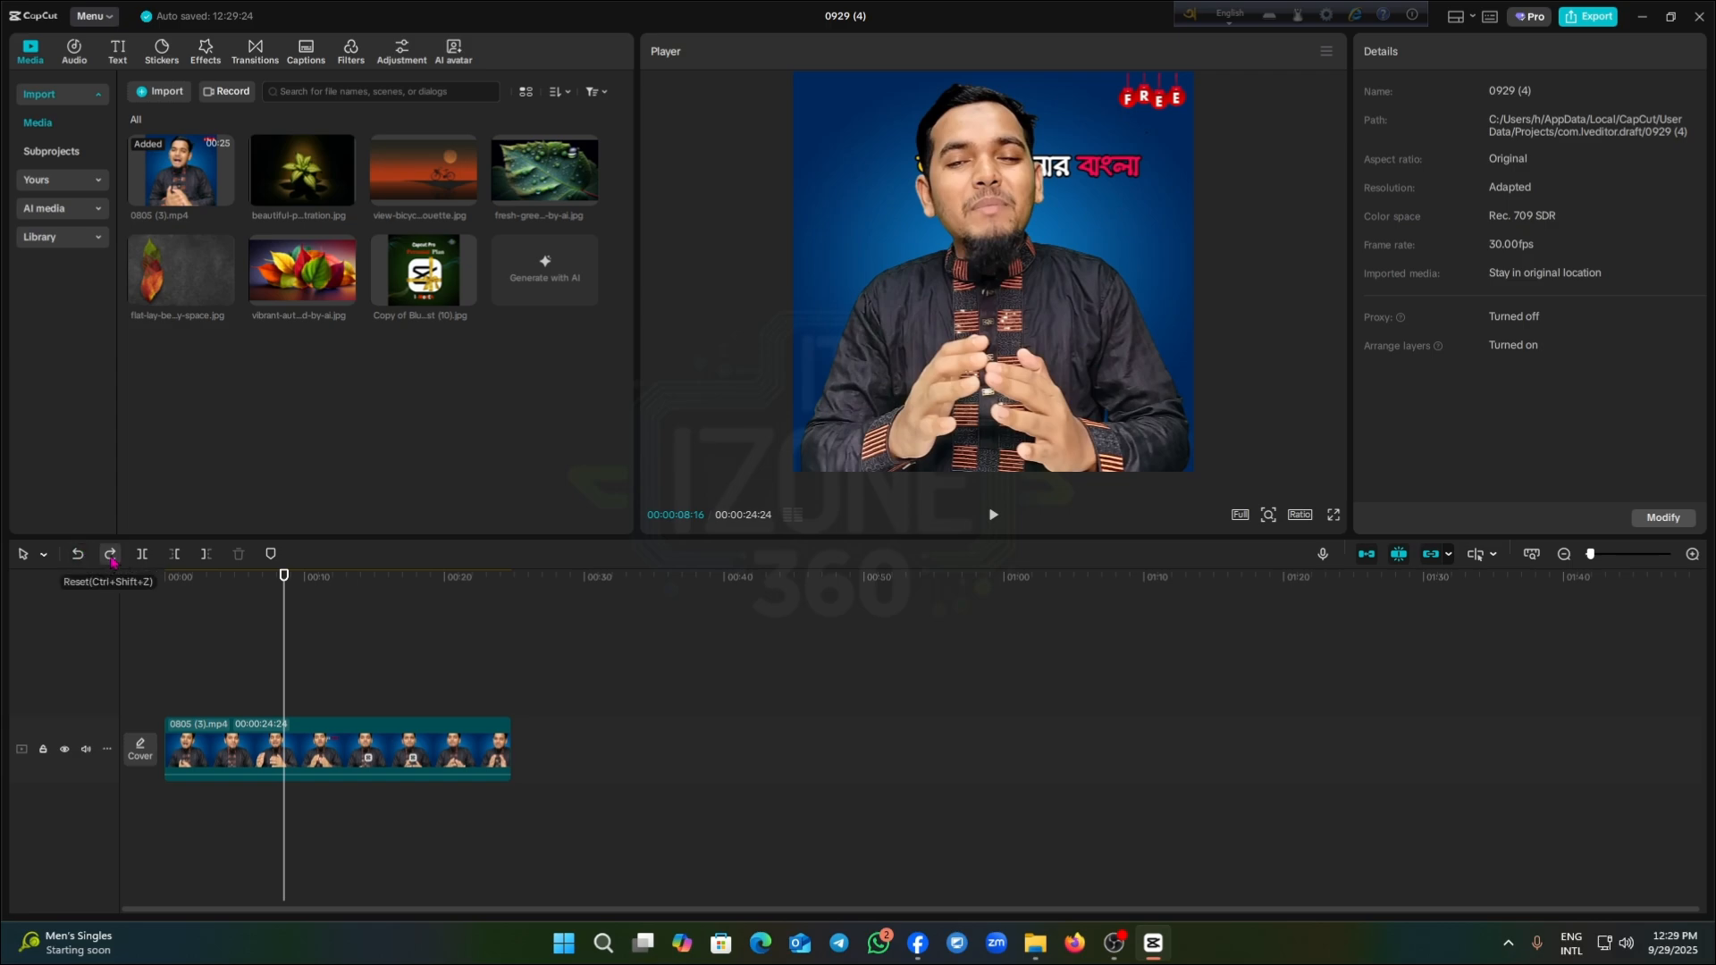
click(110, 559)
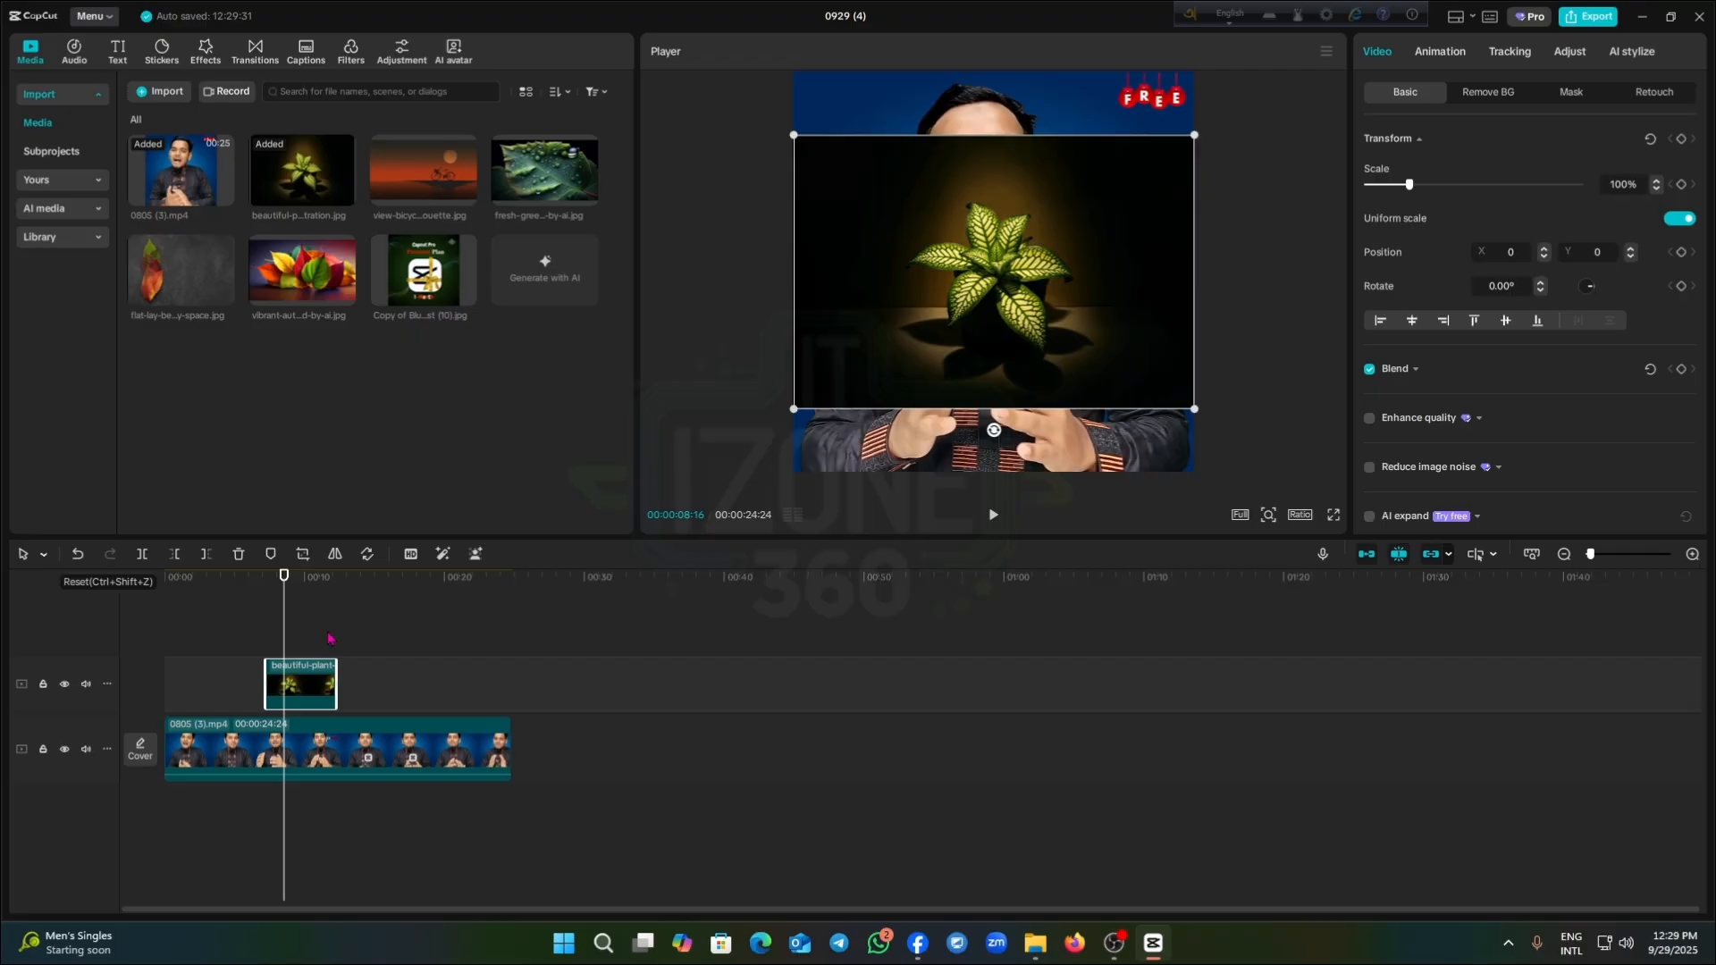
Return the playhead to the timeline start and widen the Player by narrowing the media library panel
drag(284, 591, 163, 592)
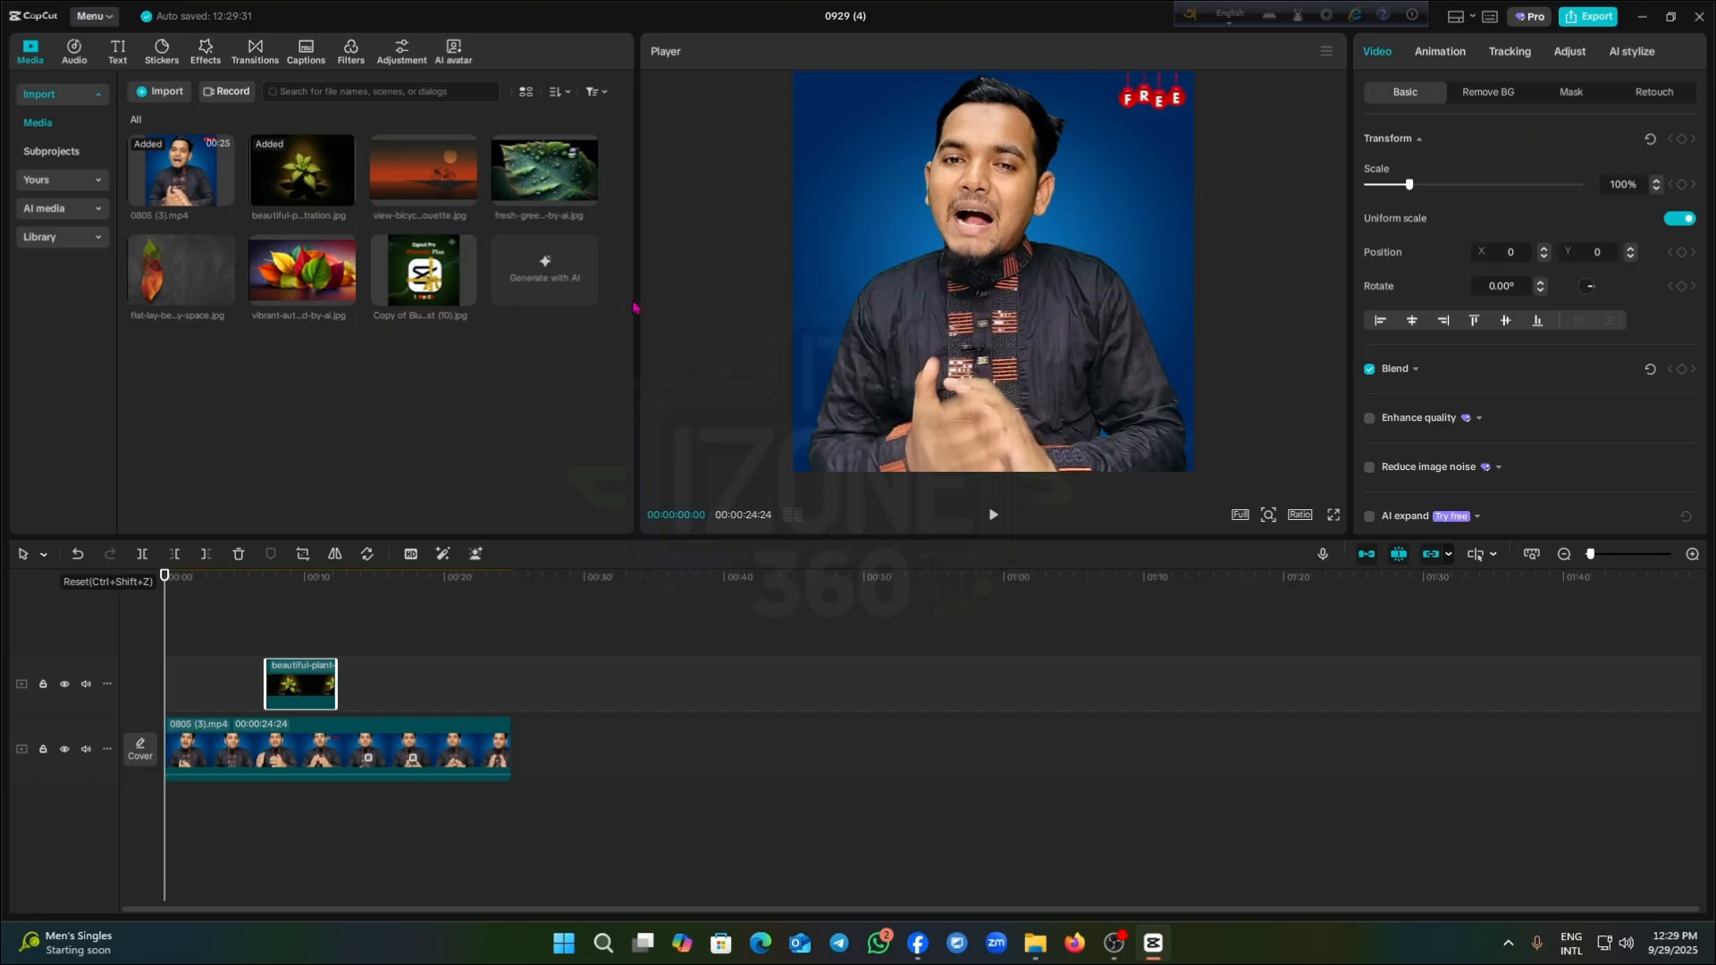
drag(637, 300, 474, 296)
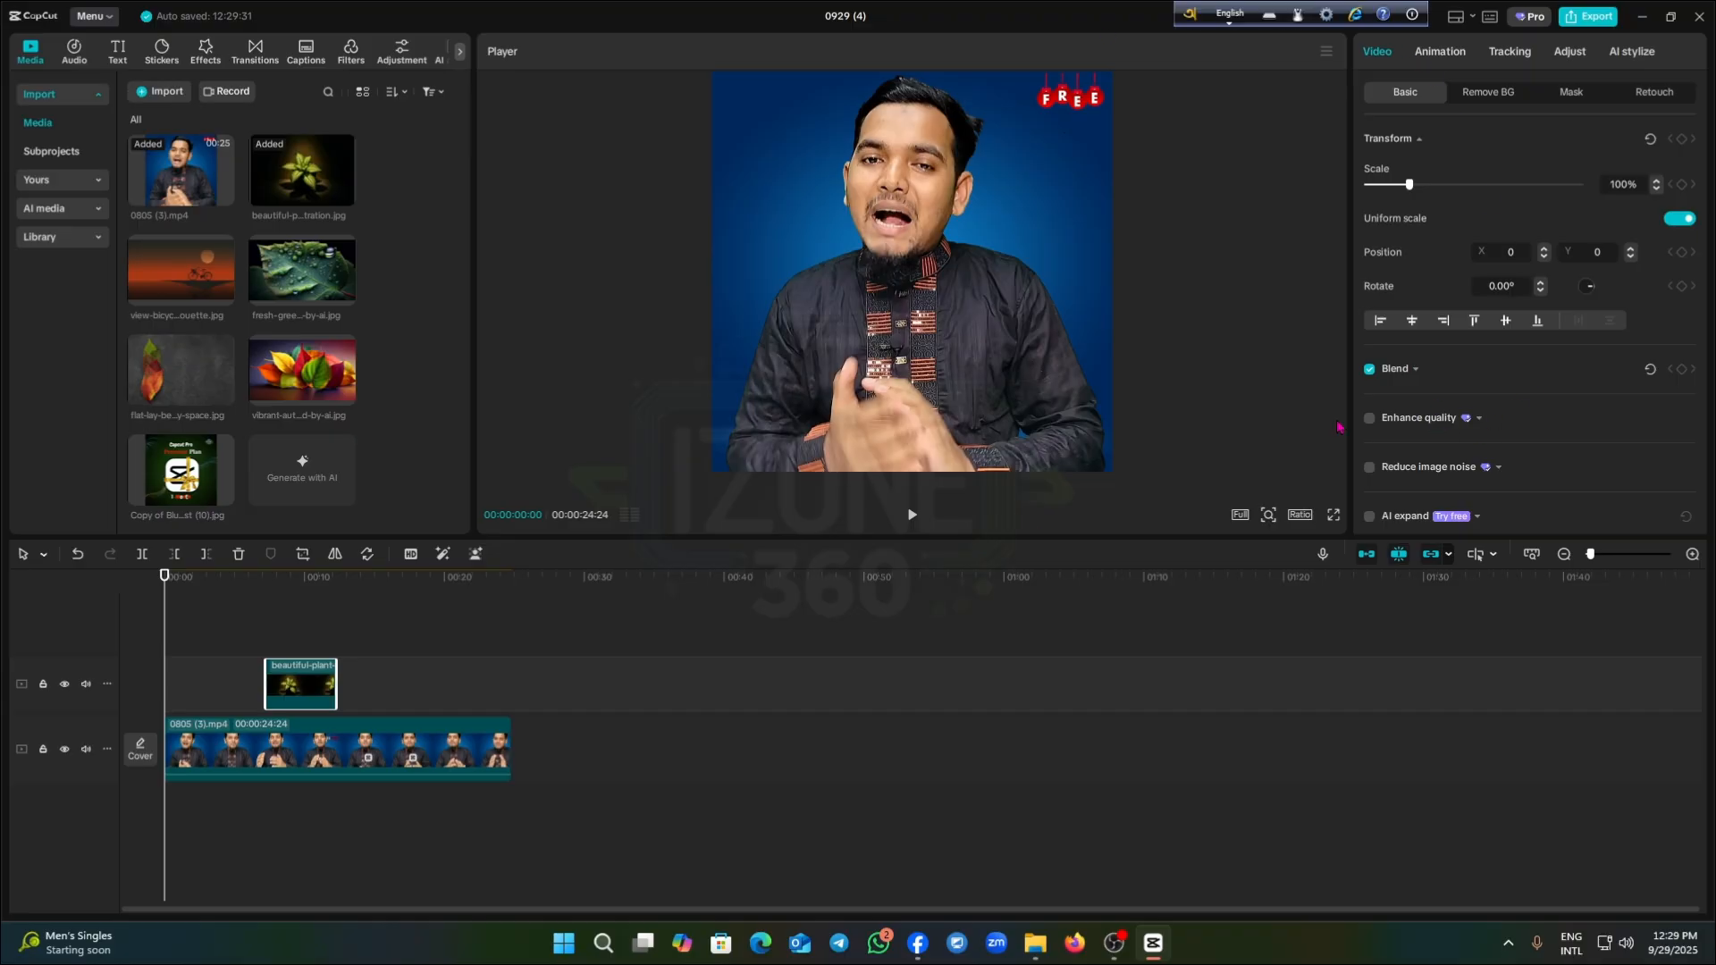
scroll(1502, 281, down, 5)
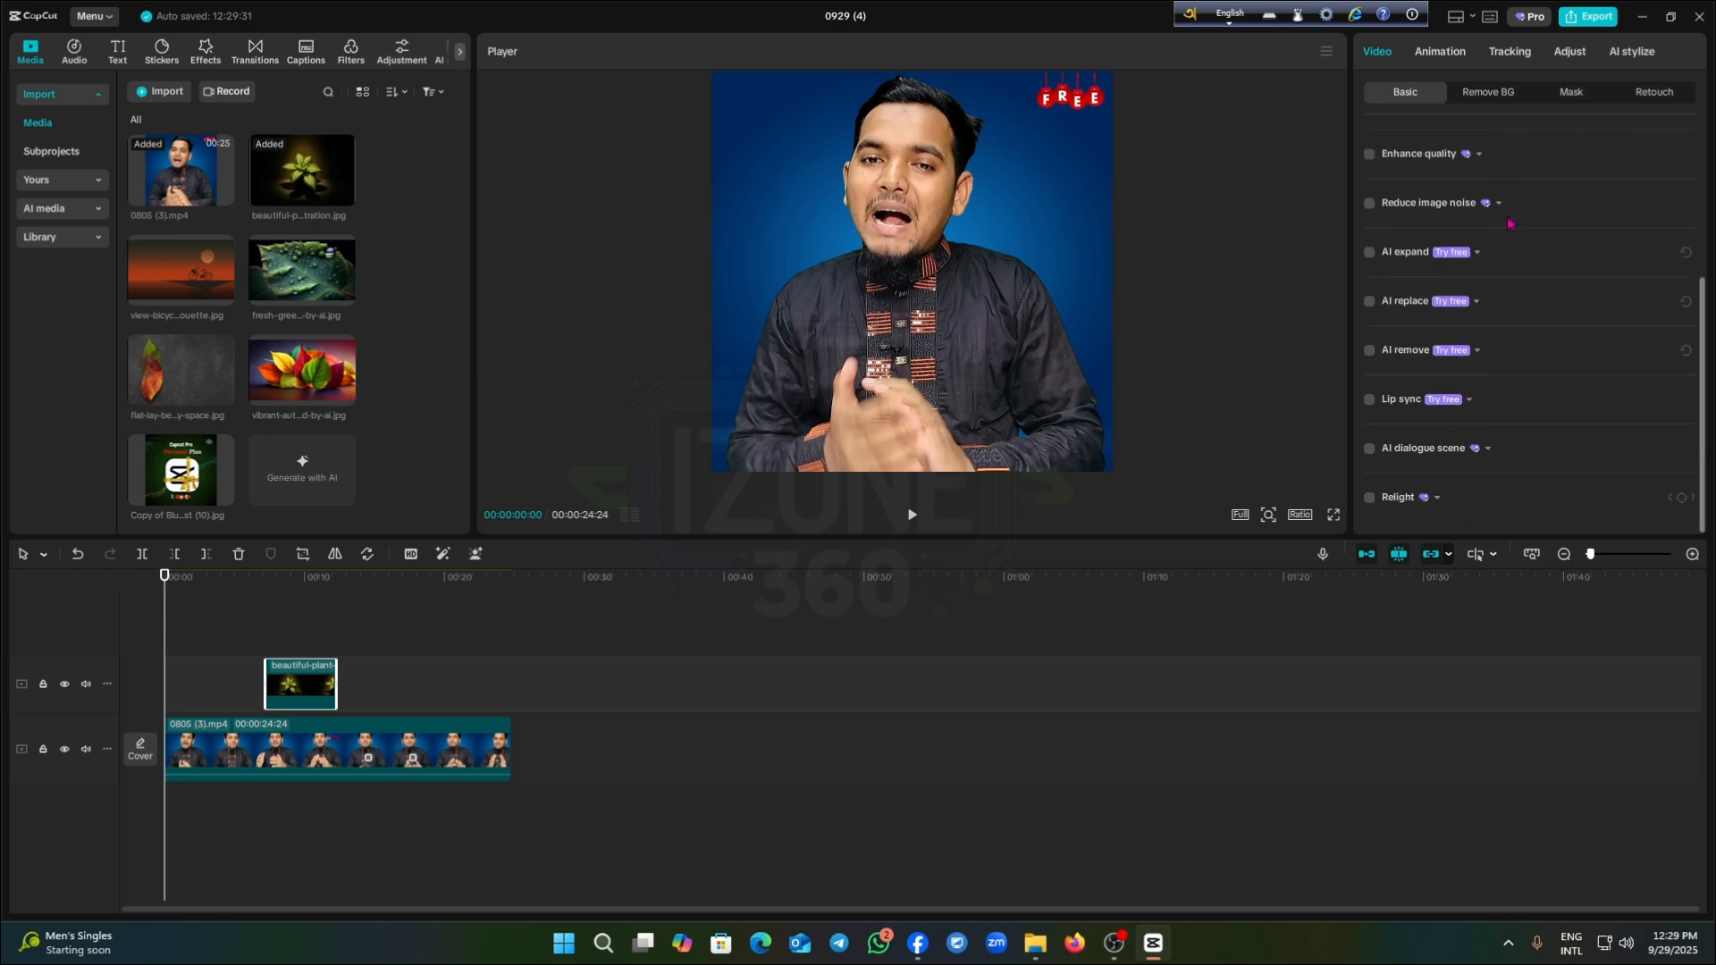
scroll(1502, 280, up, 5)
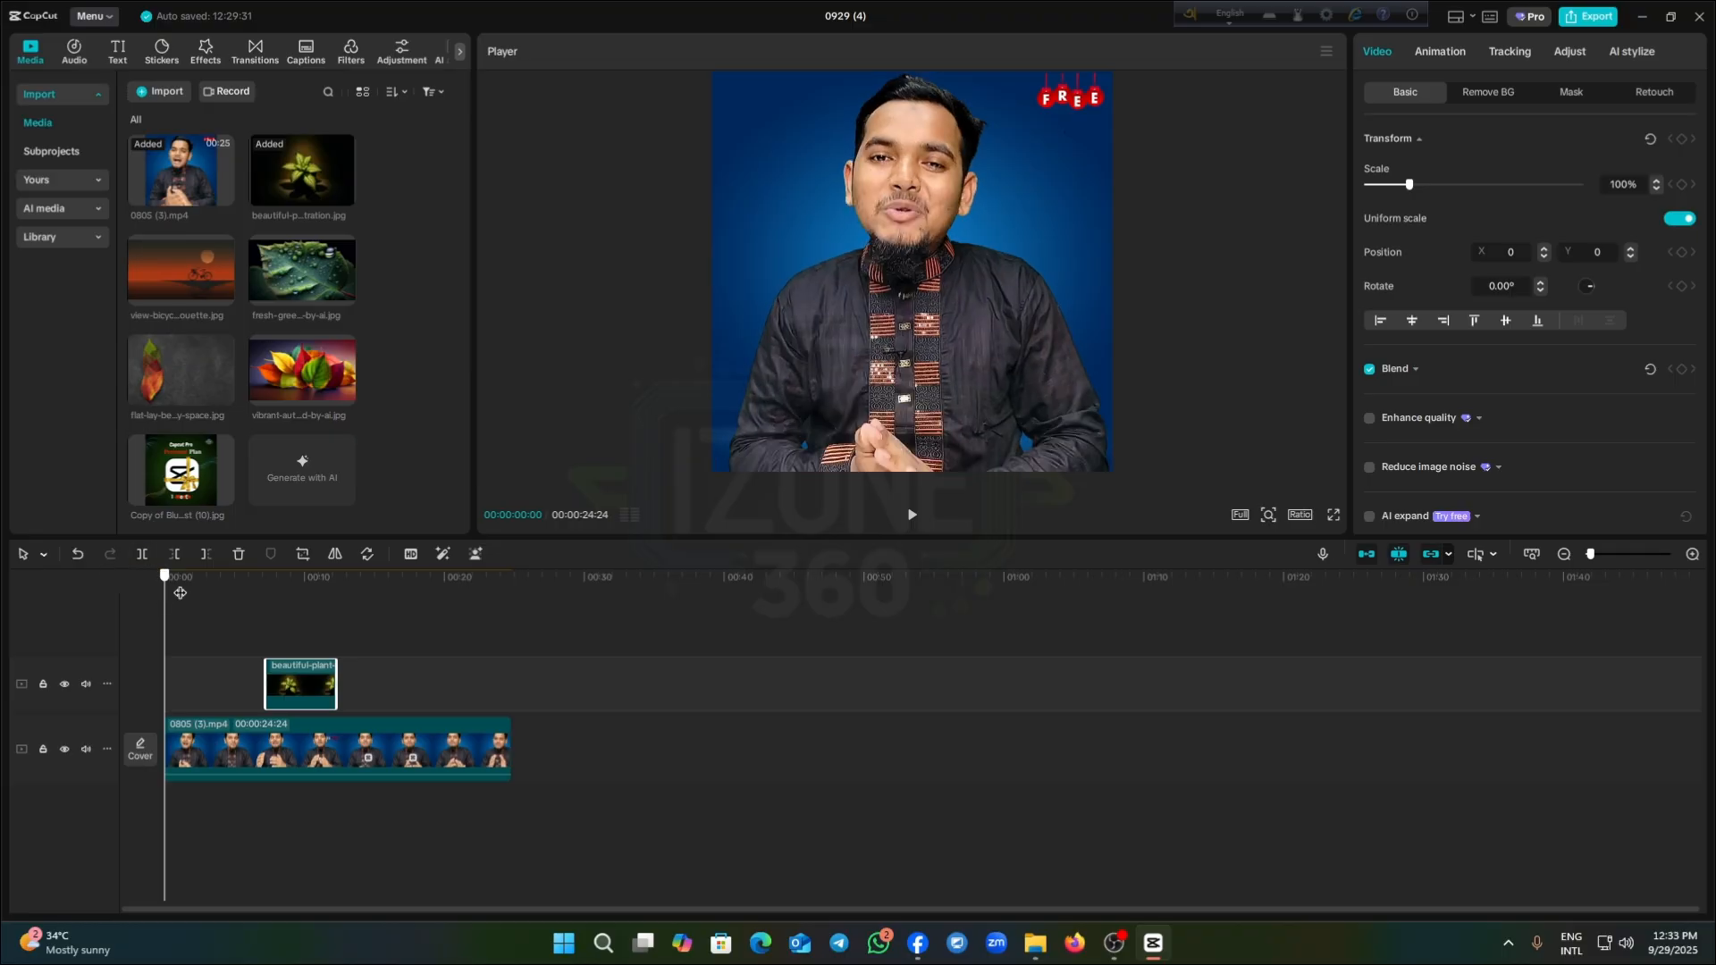
Split the main video clip at 00:00:05:01
click(220, 599)
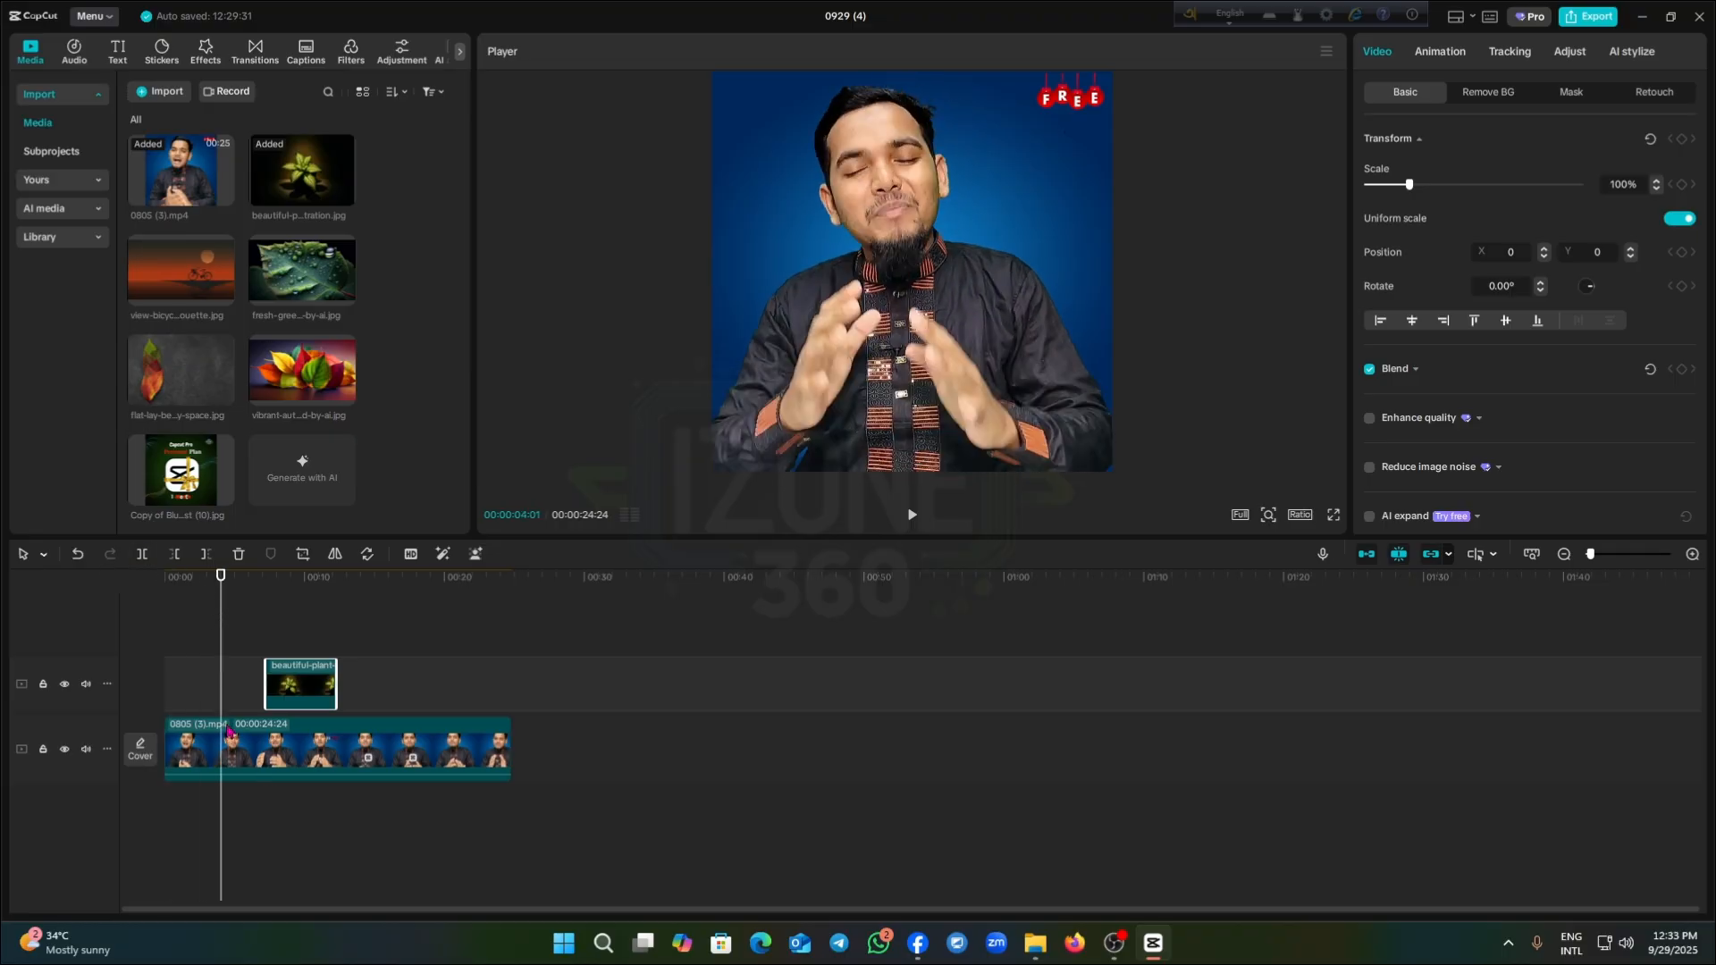
click(255, 761)
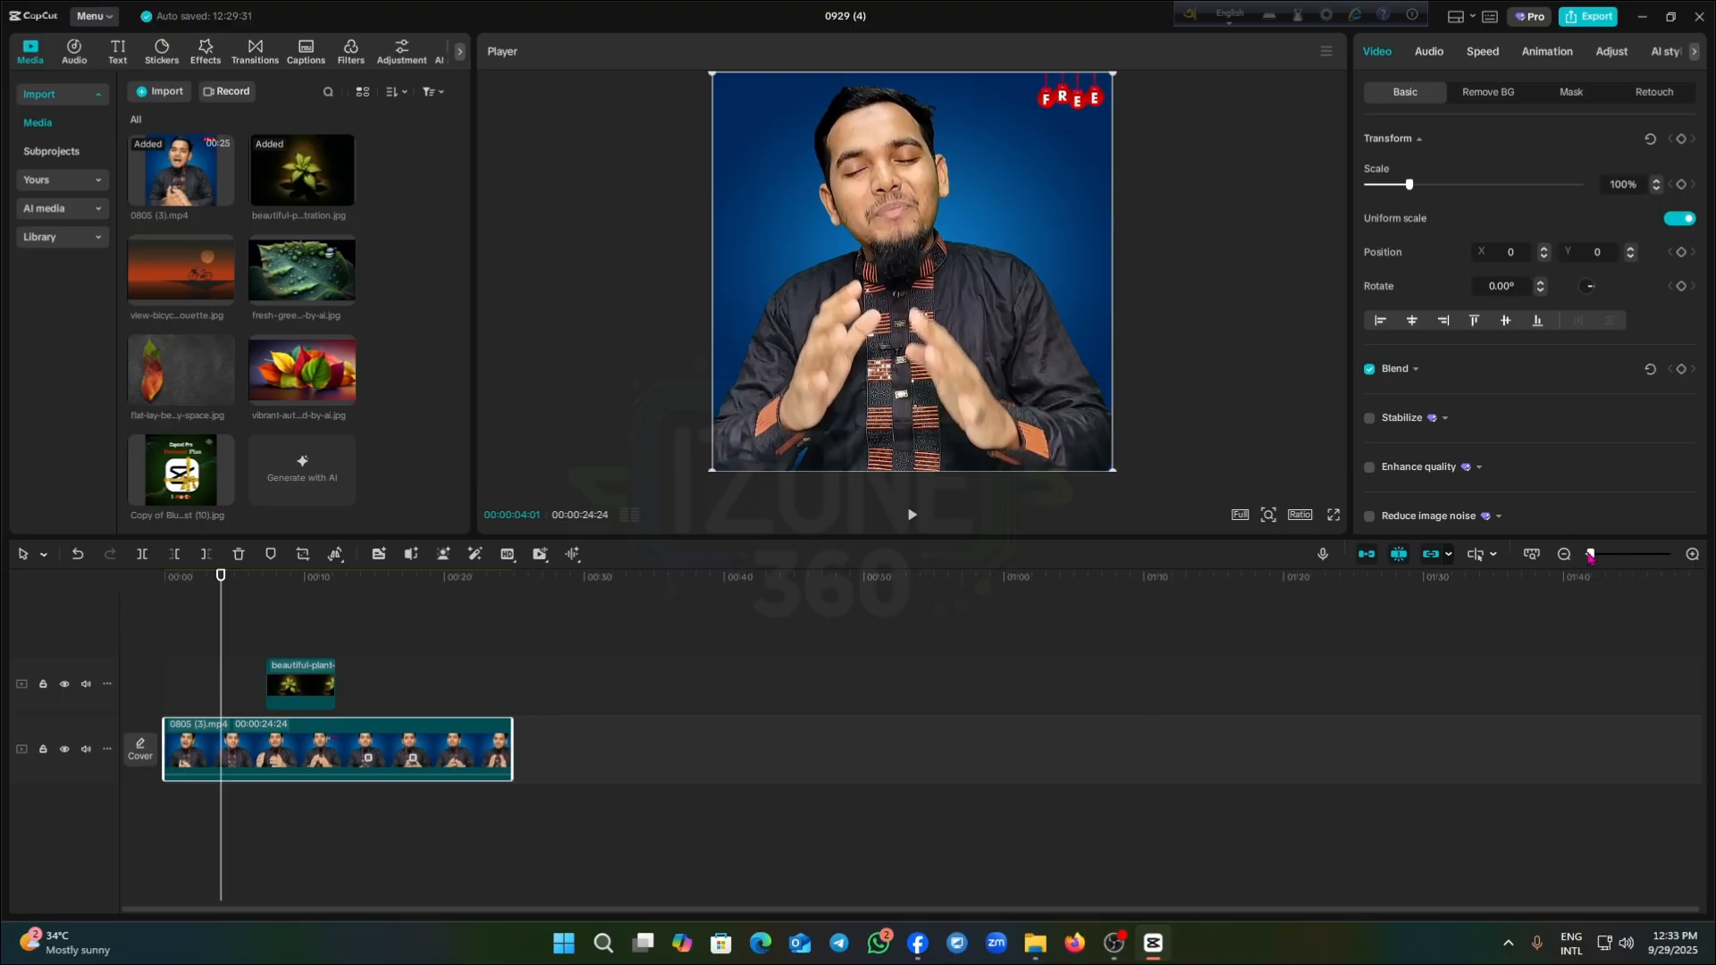
drag(1590, 555, 1609, 556)
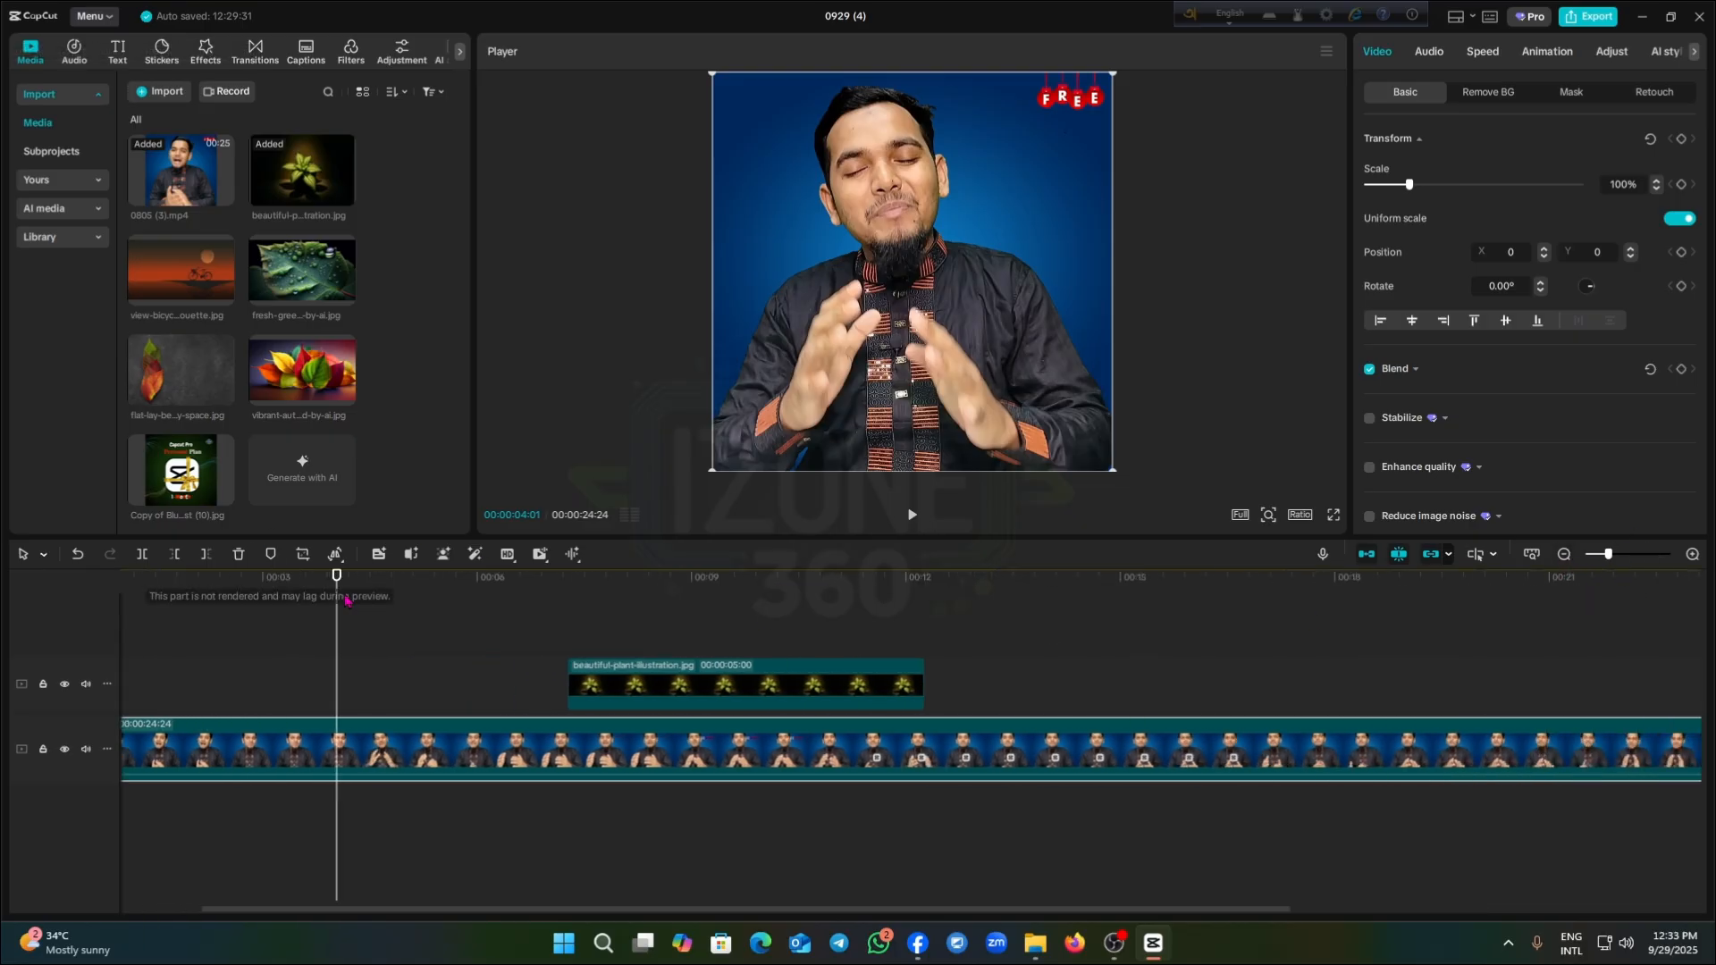
key(Home)
drag(164, 626, 511, 633)
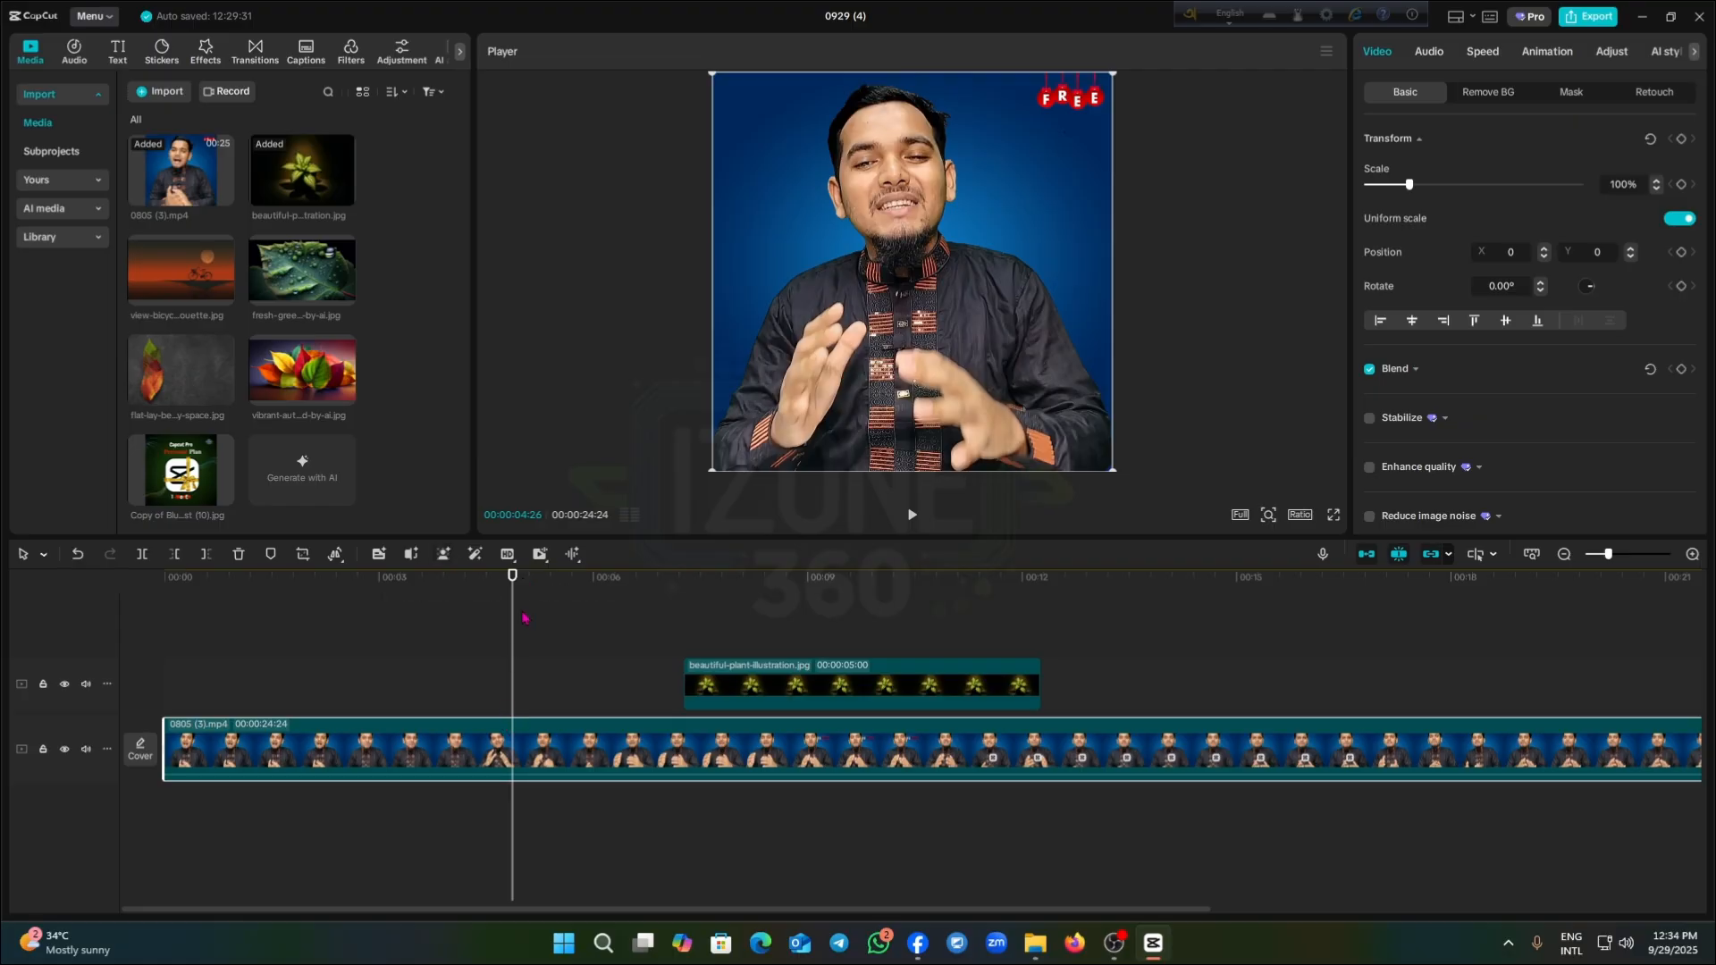
drag(509, 586, 546, 596)
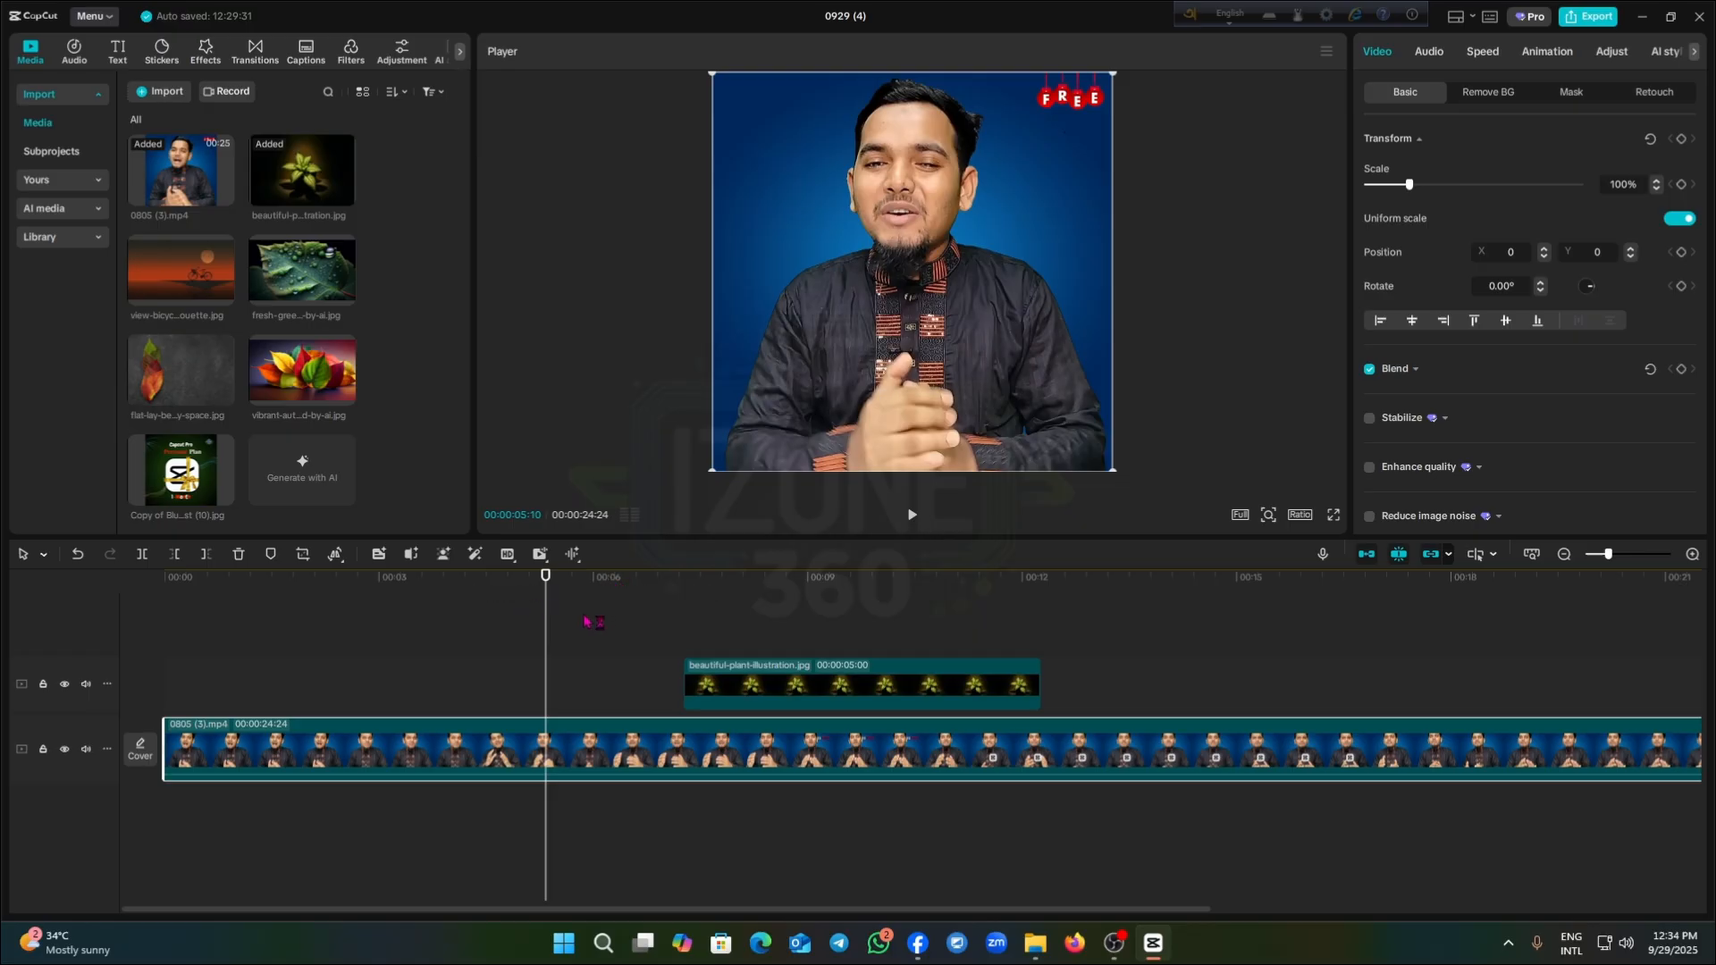
drag(553, 572, 524, 595)
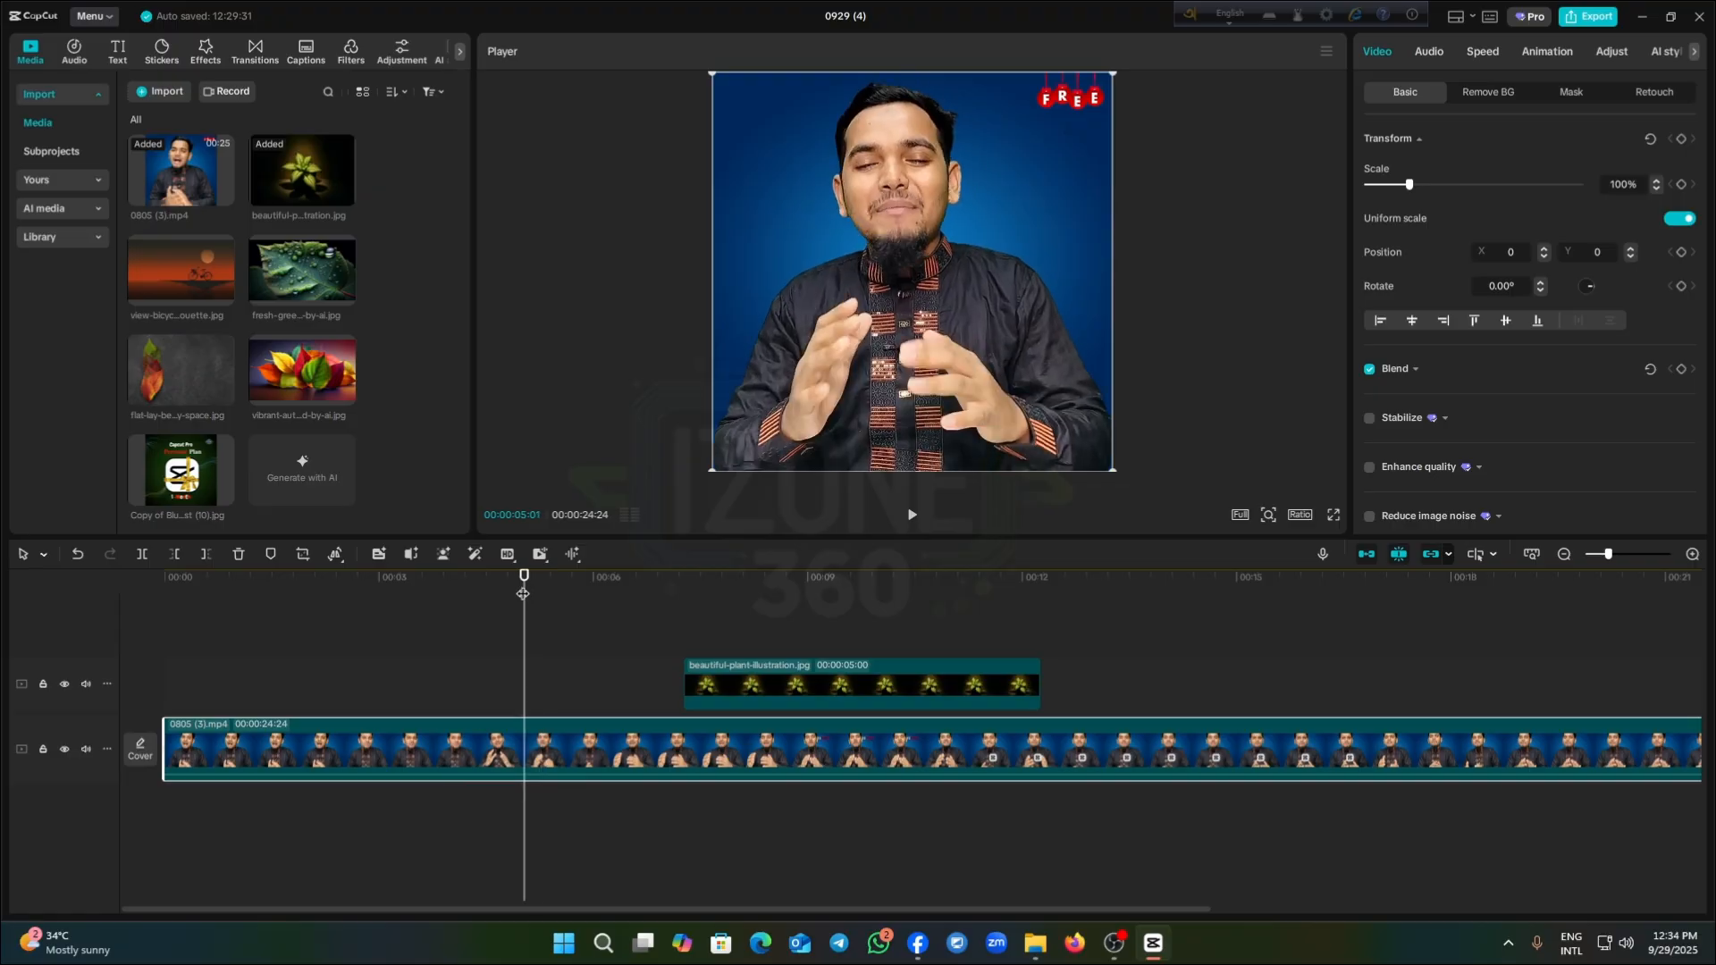
click(143, 559)
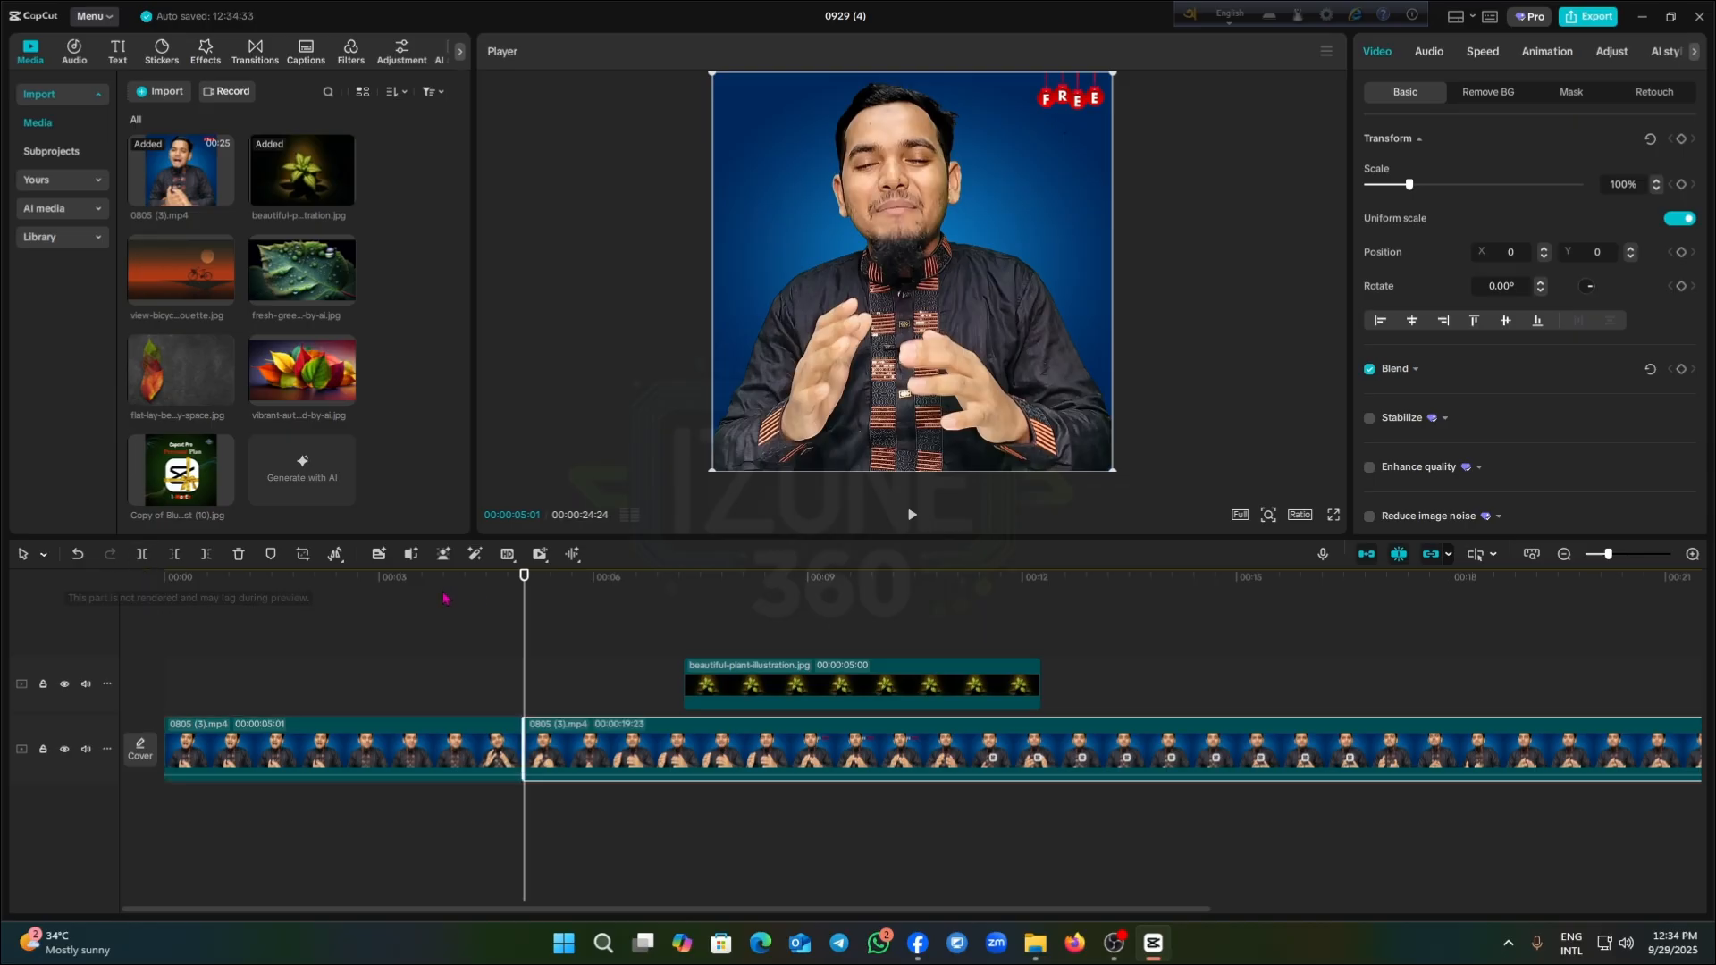
Delete the first segment of the split main video, and undo the deletion
drag(522, 591, 429, 628)
click(456, 764)
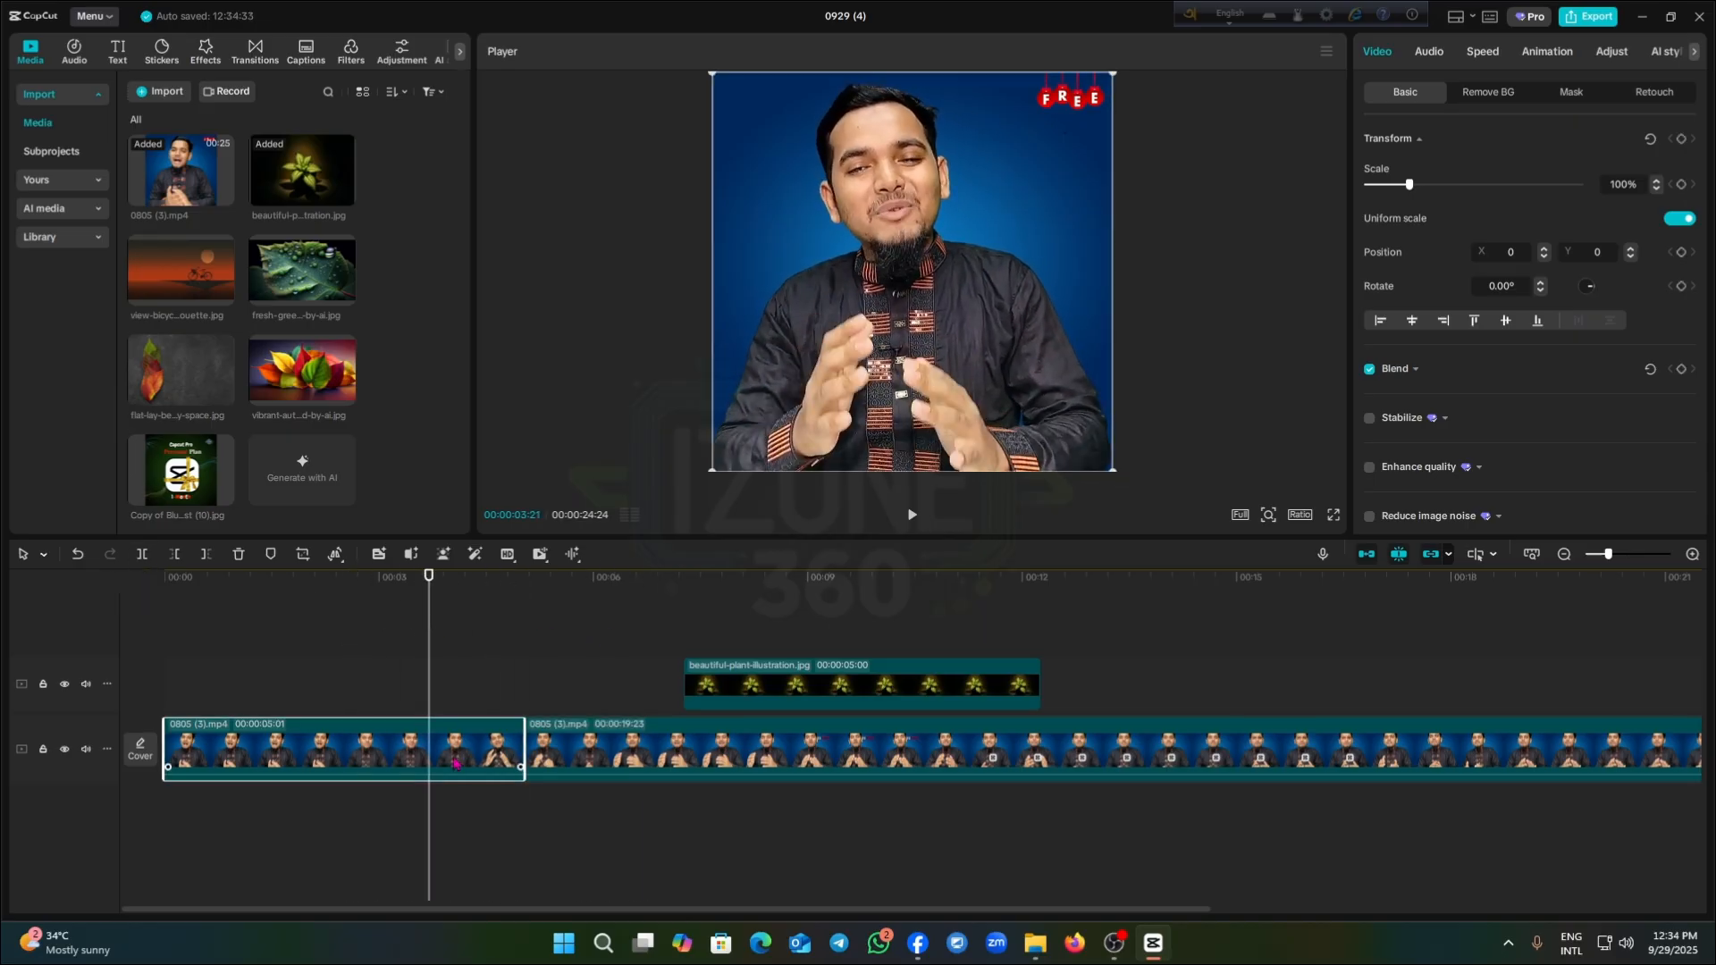
click(238, 555)
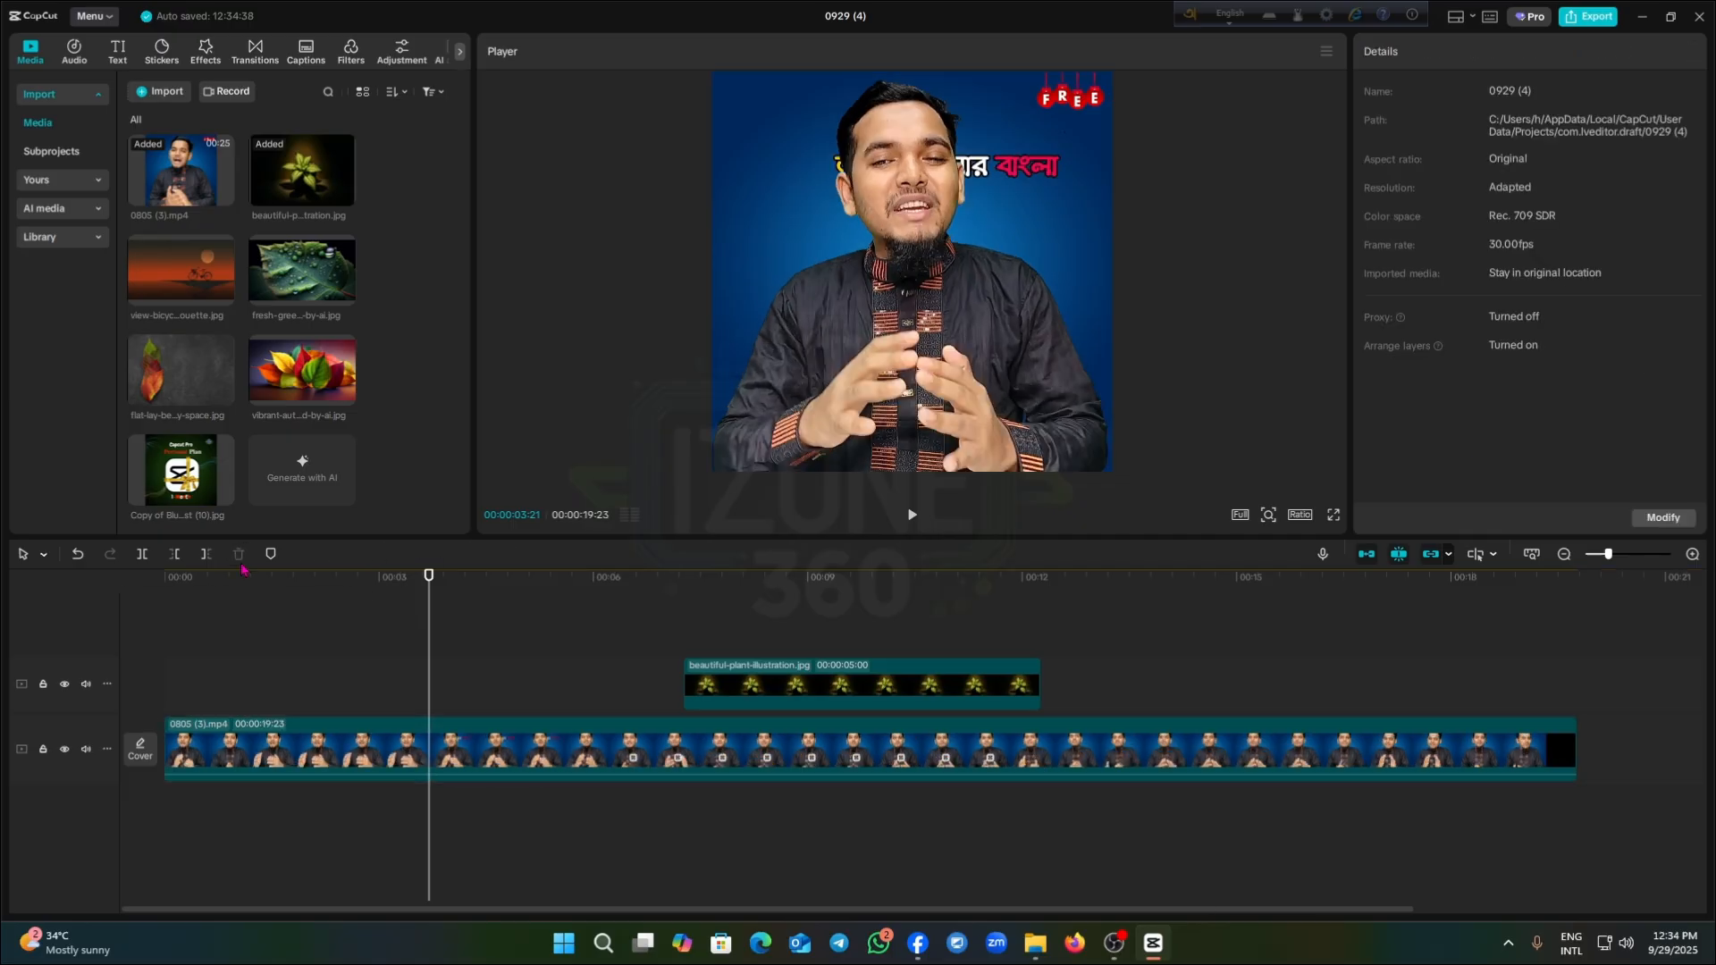
click(78, 554)
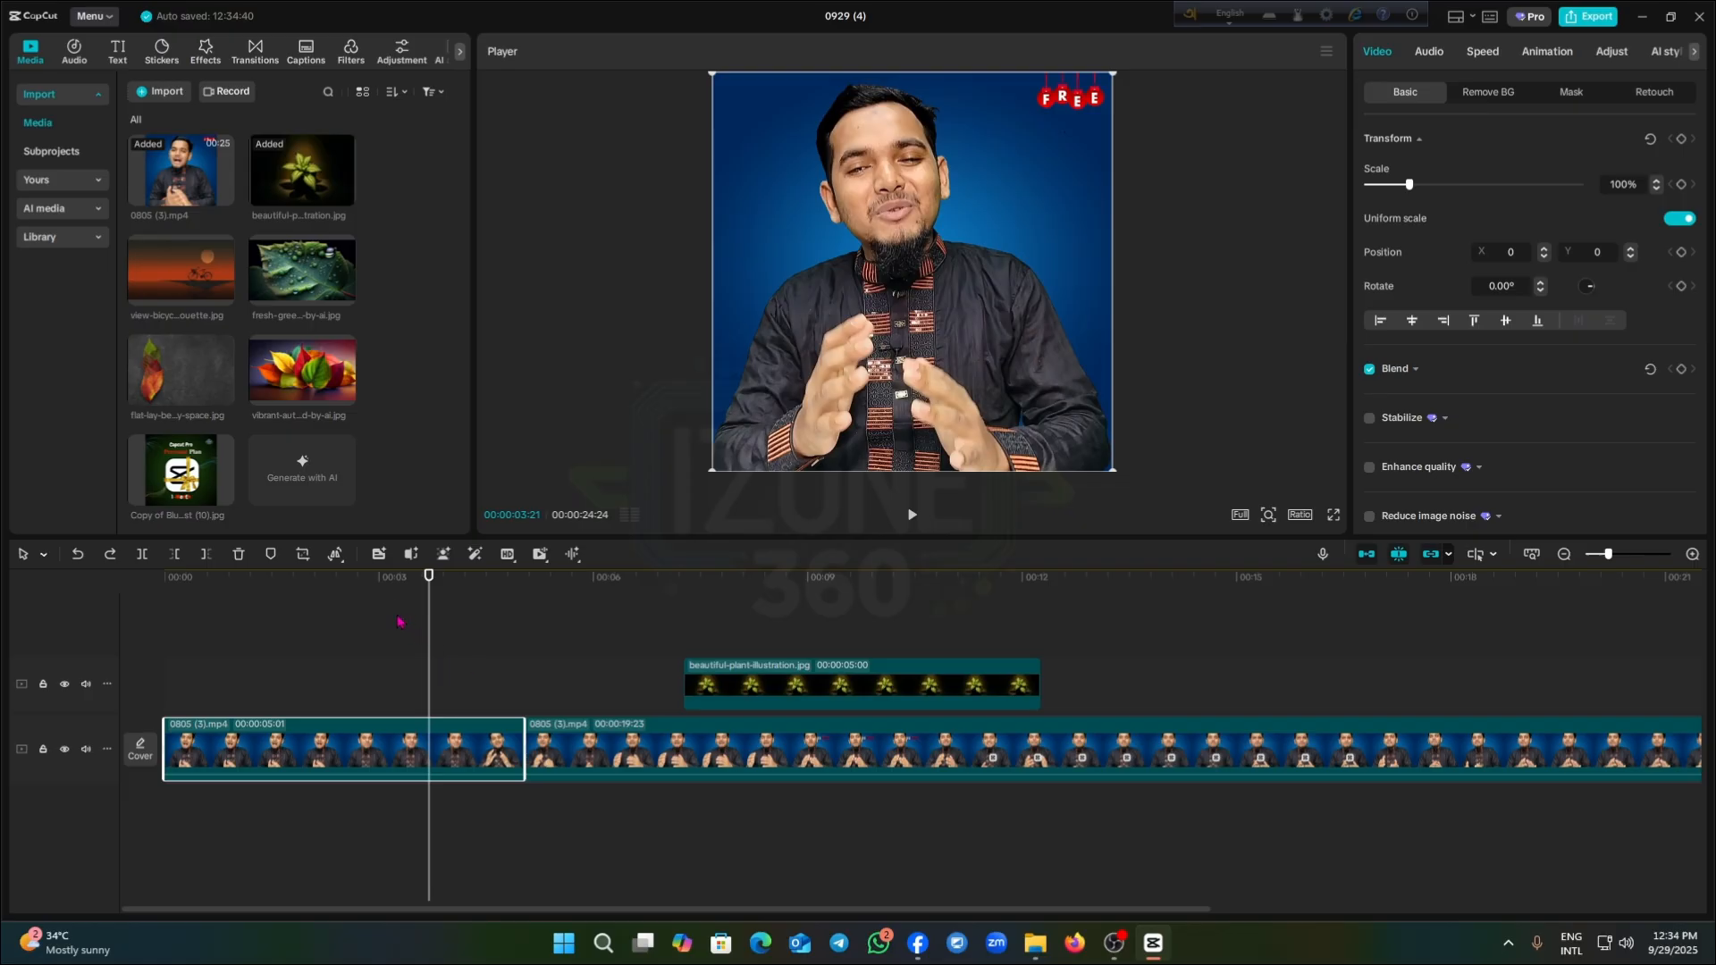
Trim away the part of the first video segment before 00:00:01:16, and undo the trim
drag(429, 585, 275, 633)
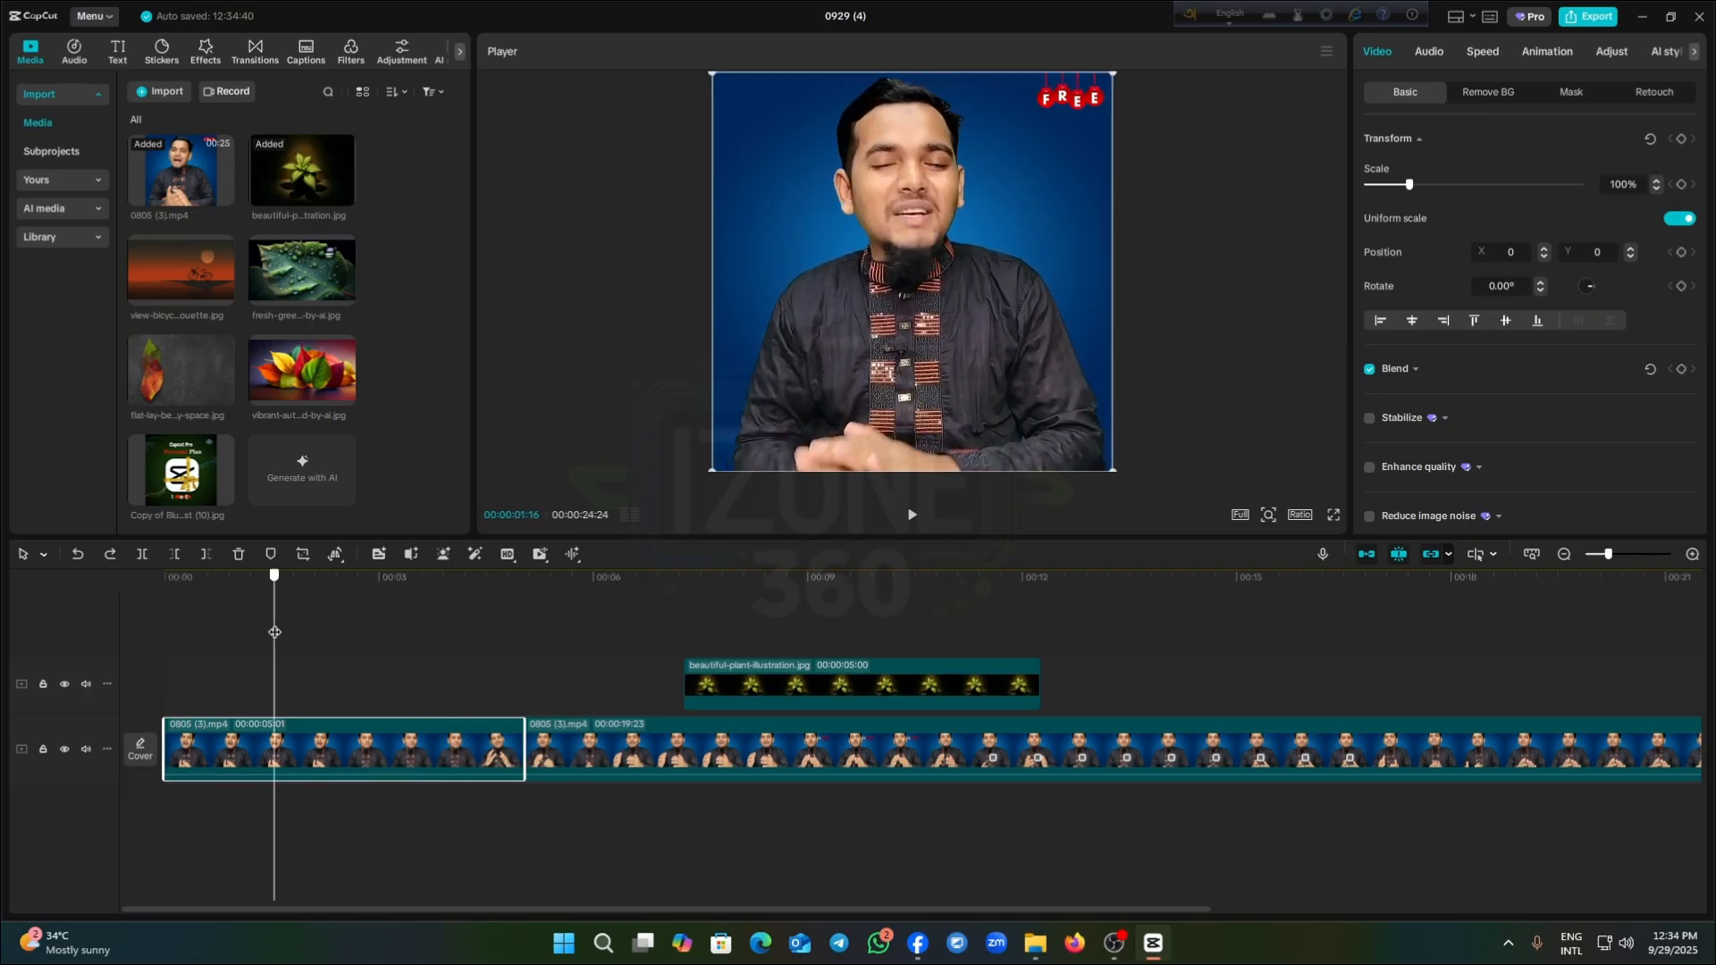
click(175, 556)
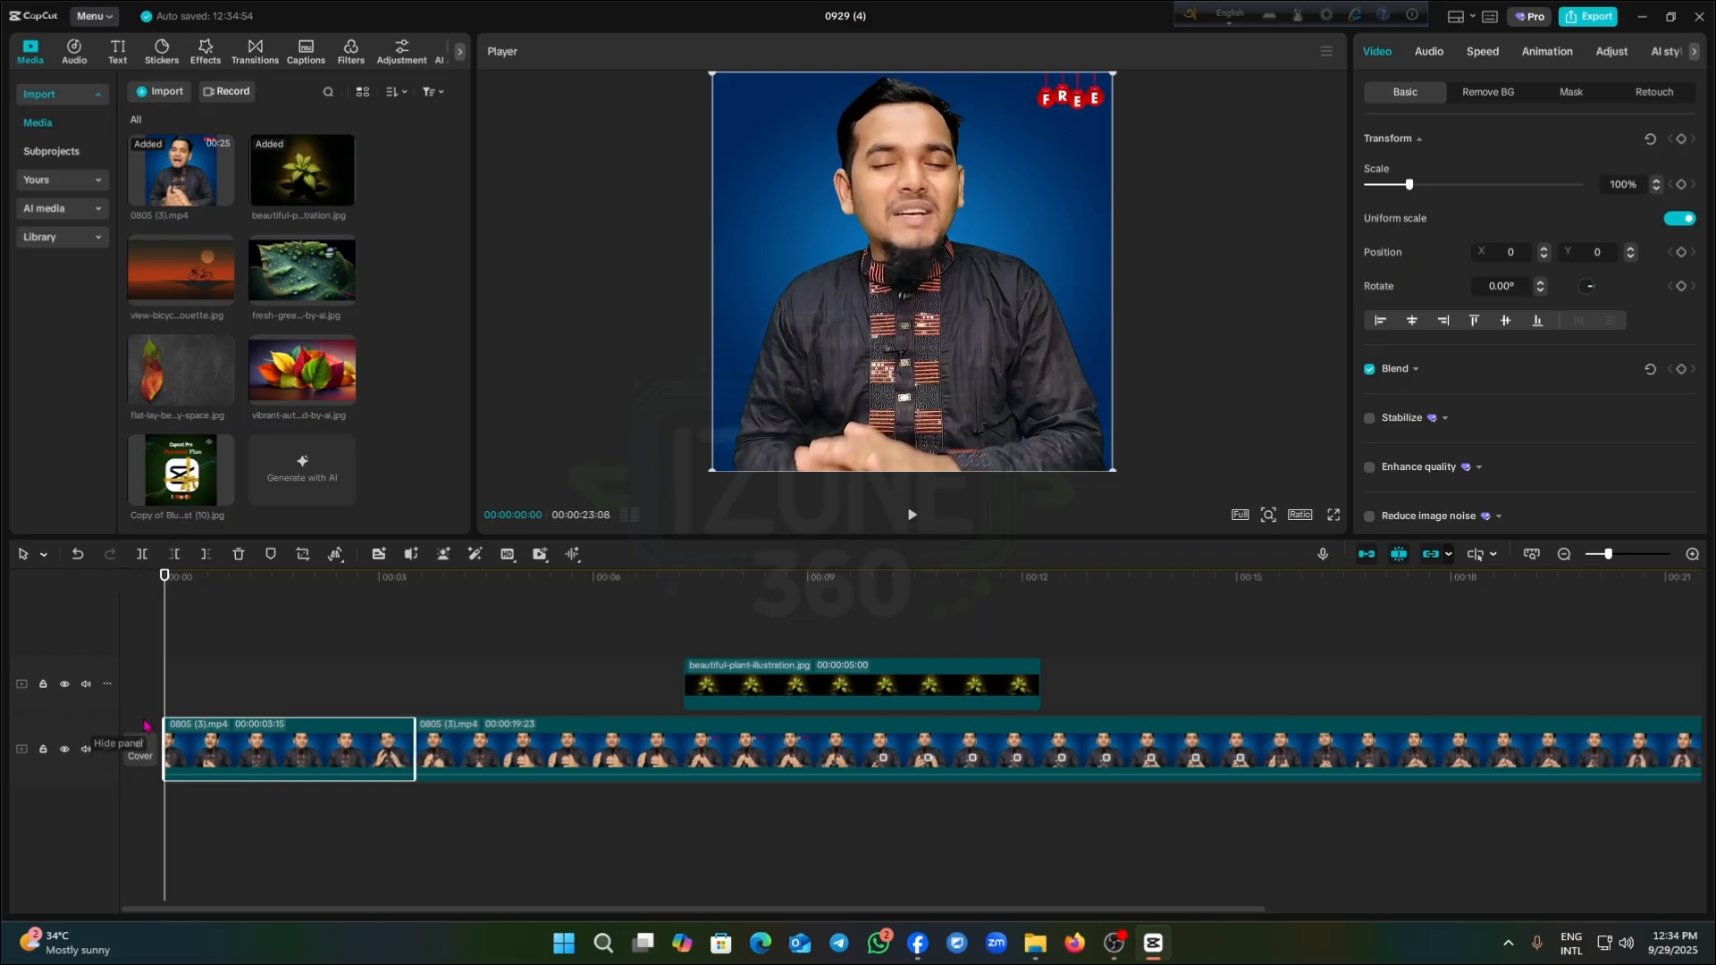
key(ctrl+z)
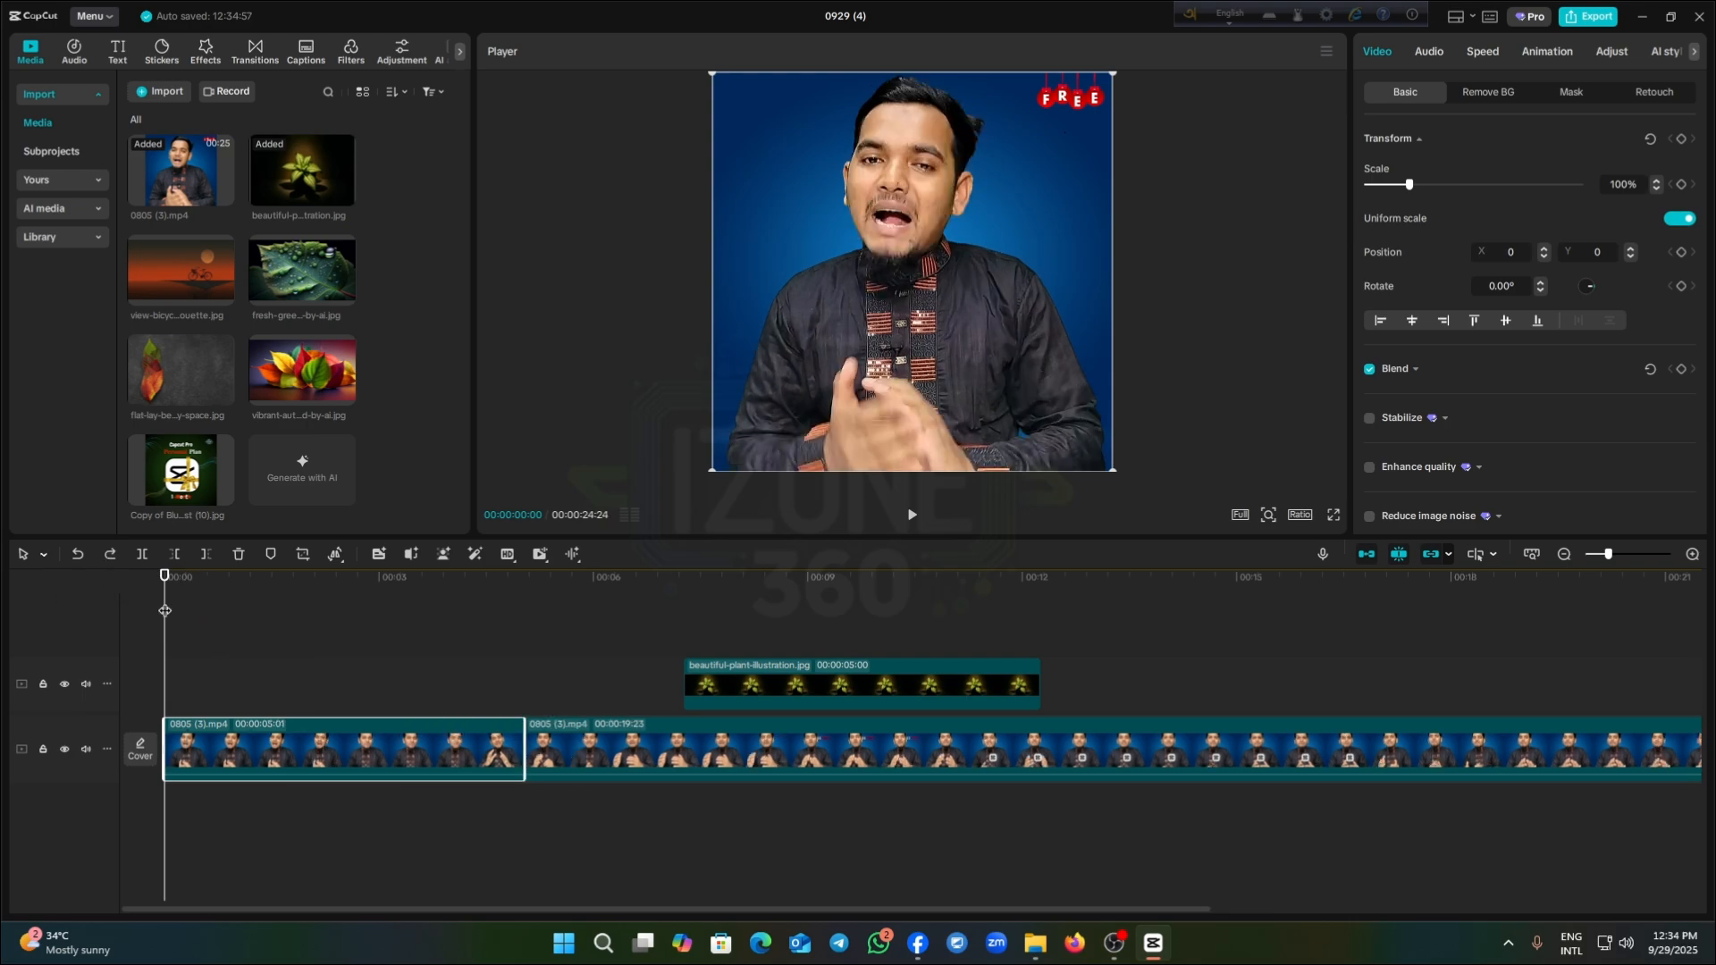
Trim away the part of the first video segment after 00:00:04:15, and undo both this trim and the earlier split
drag(165, 590, 486, 638)
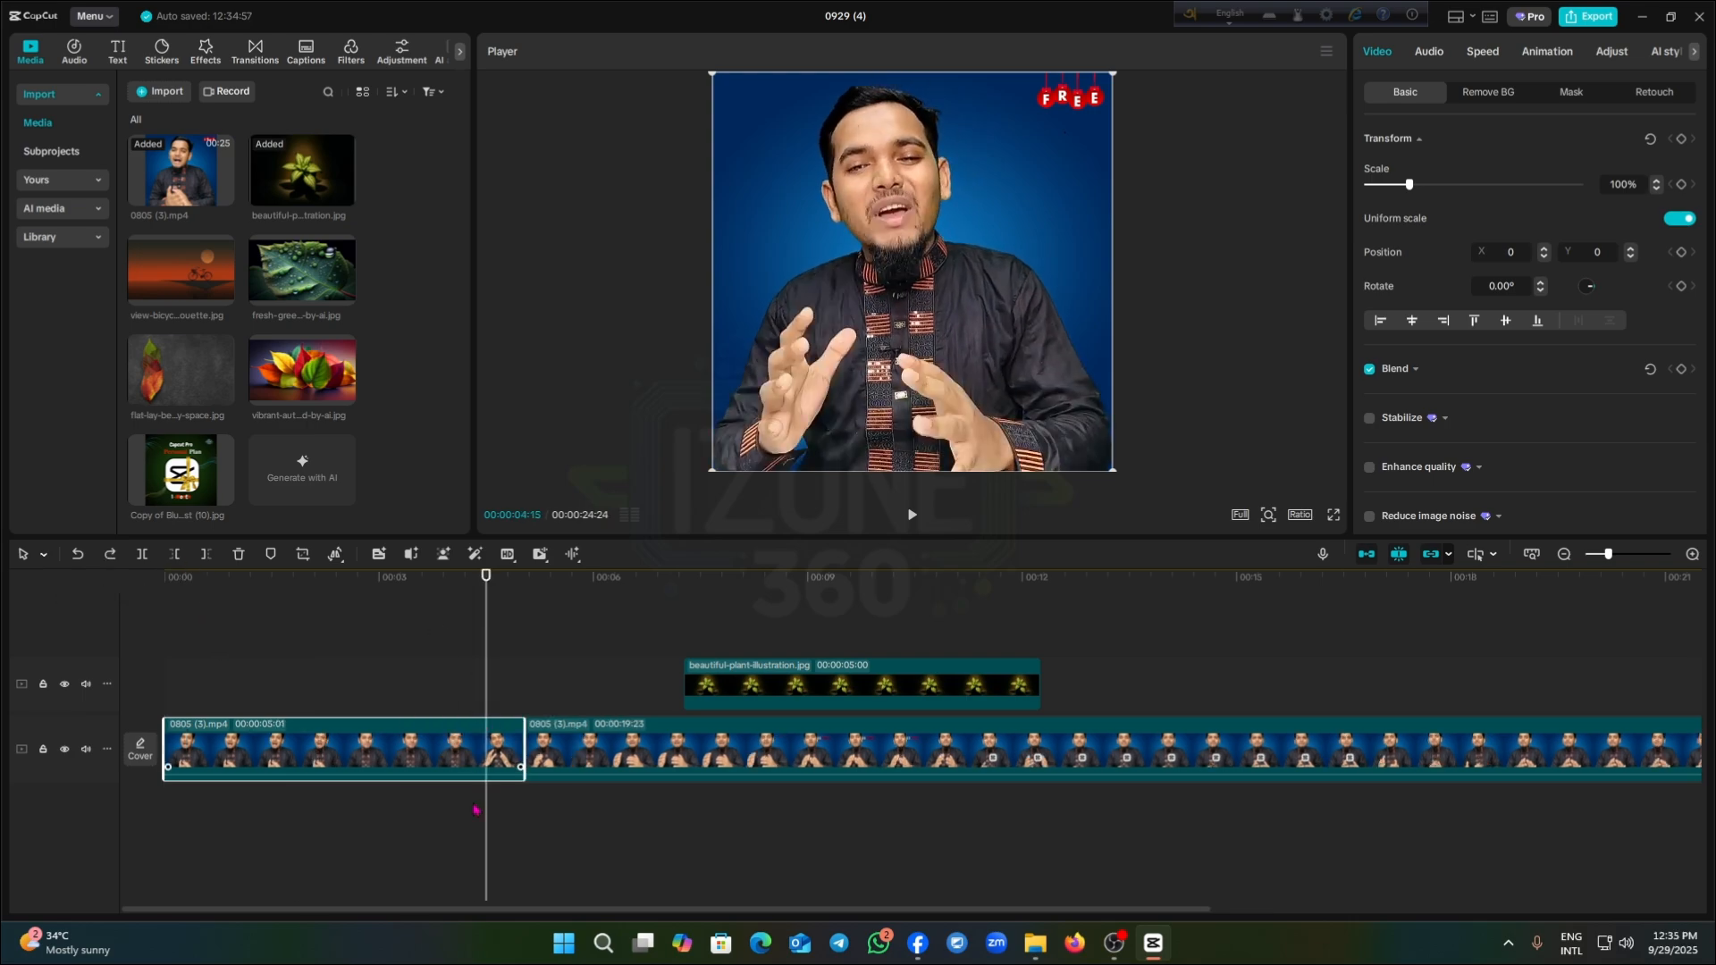
click(206, 555)
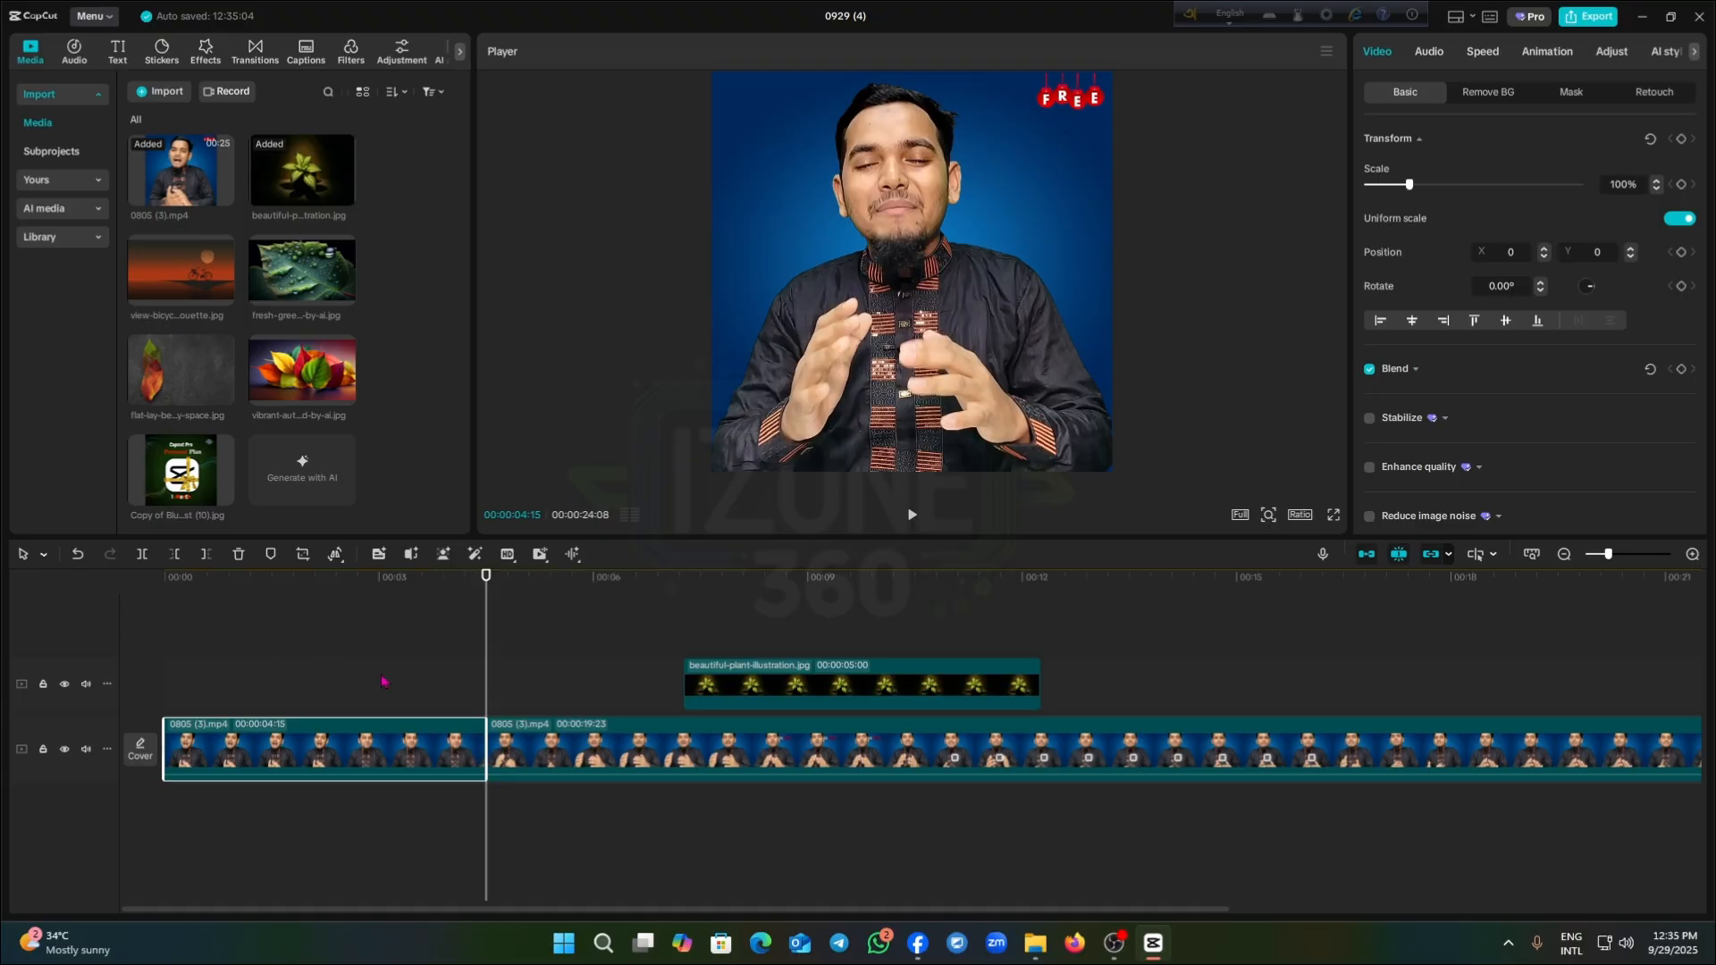
key(ctrl+z)
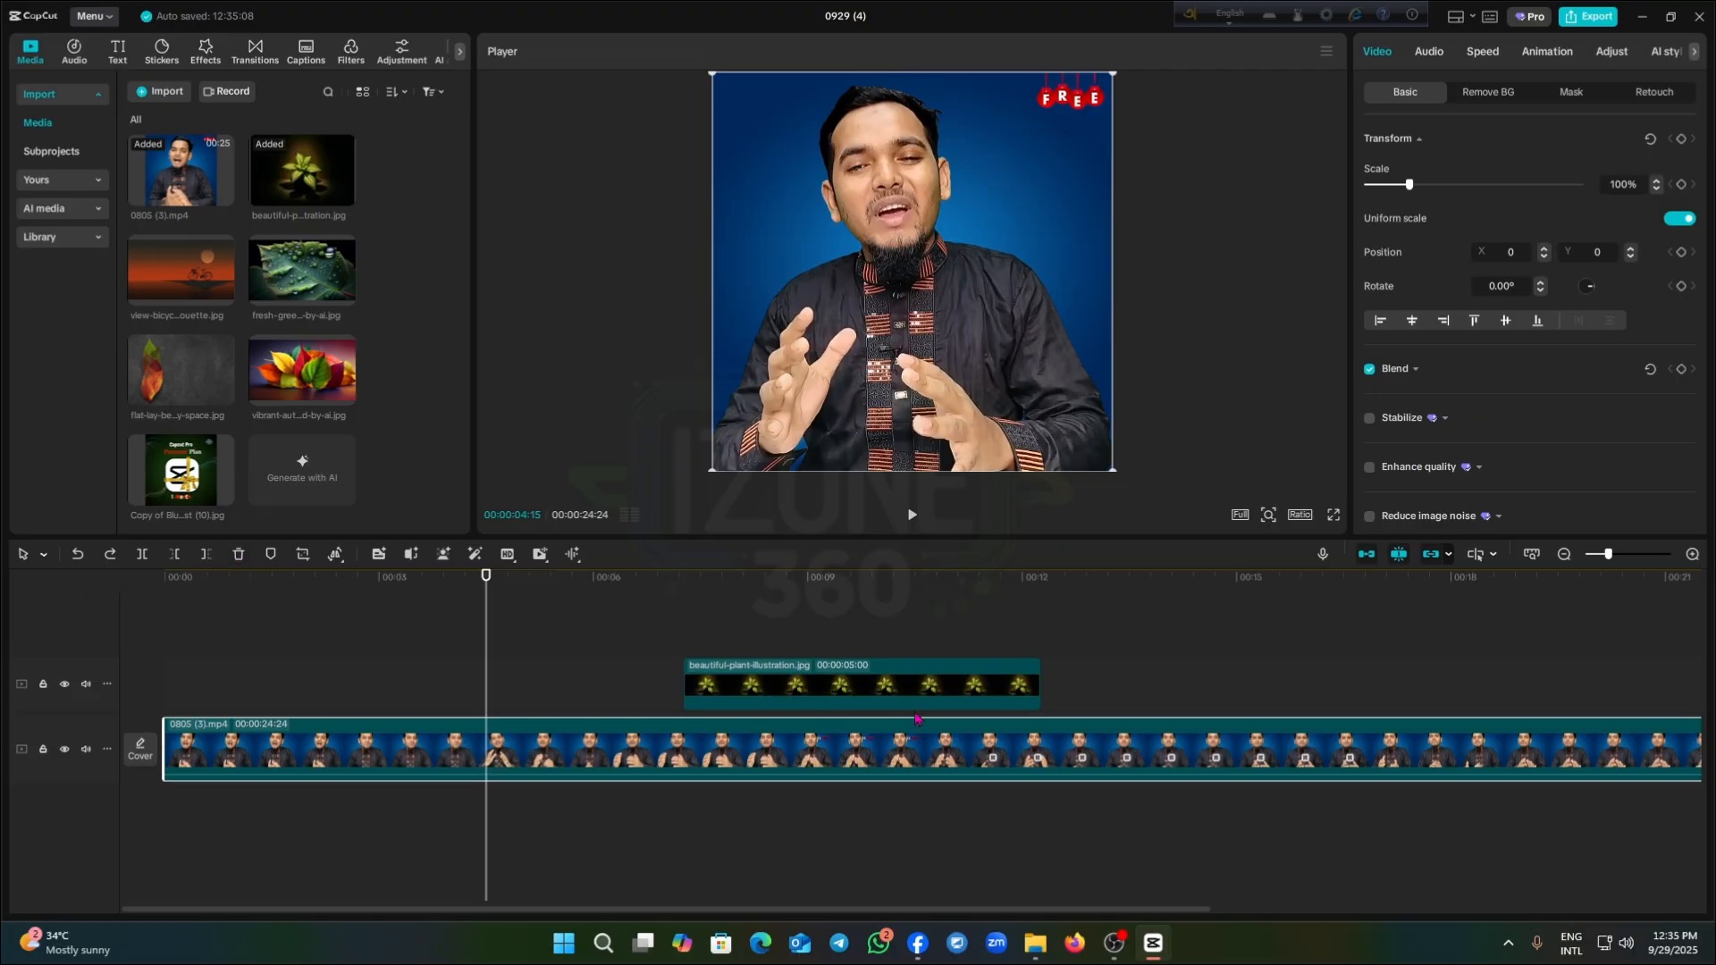
Delete the beautiful-plant-illustration overlay from the timeline, and undo the deletion
click(898, 697)
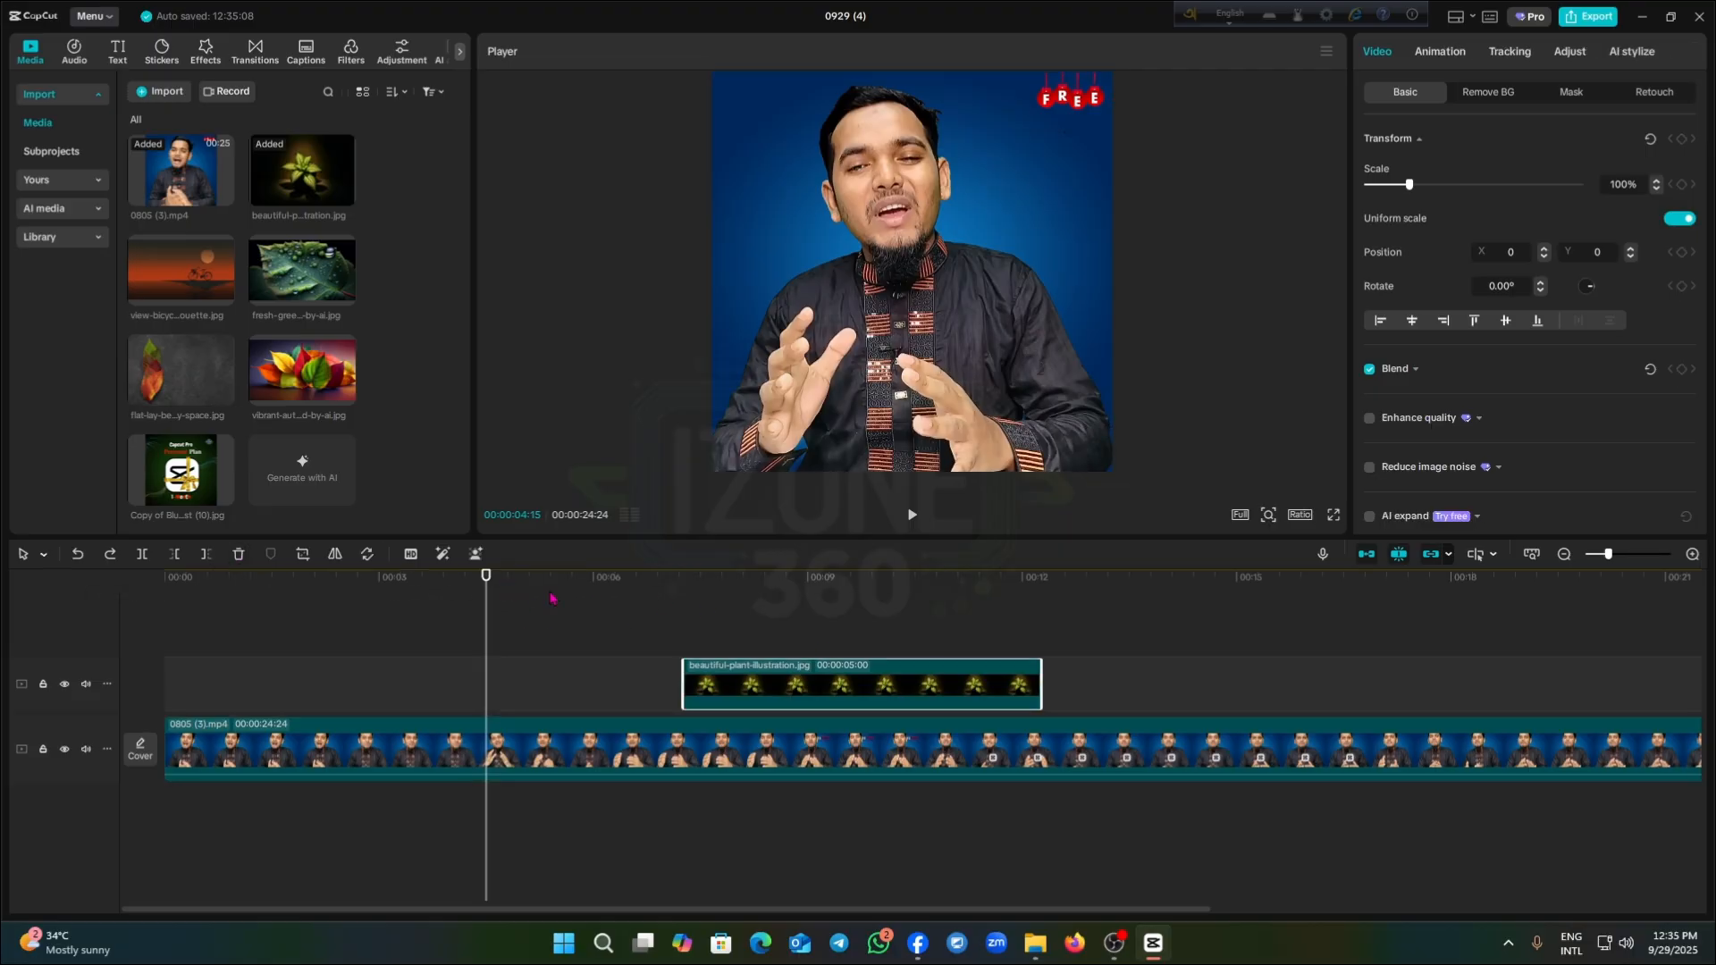
drag(549, 598, 476, 626)
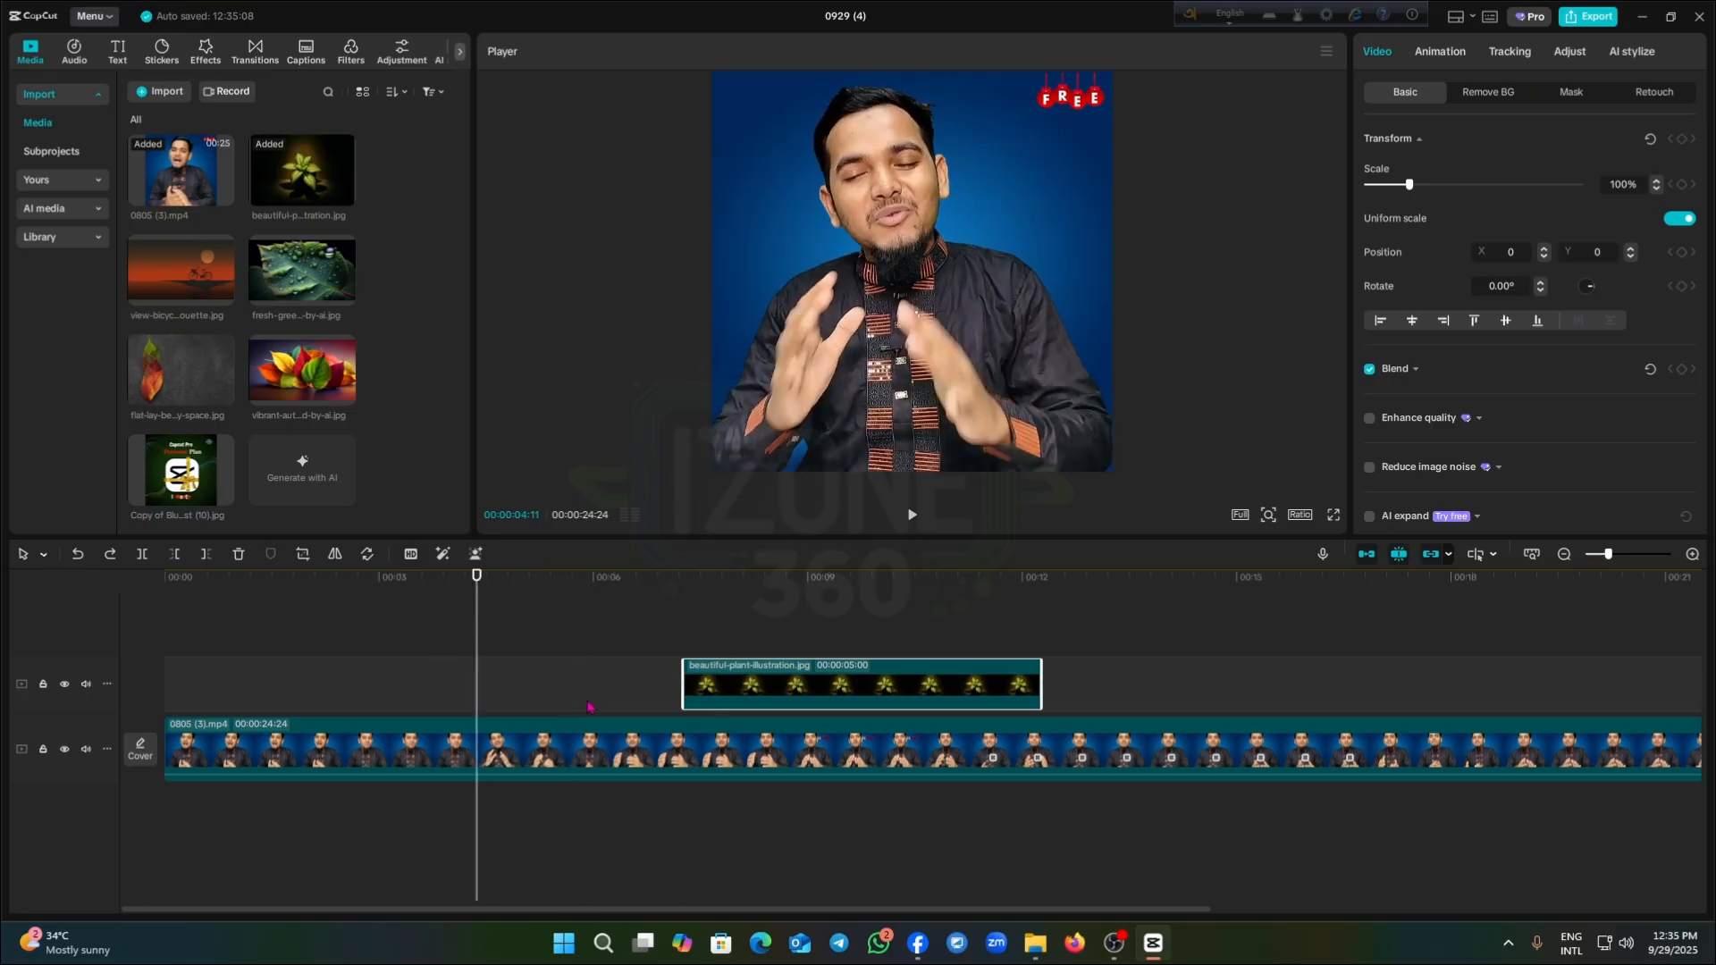
click(240, 555)
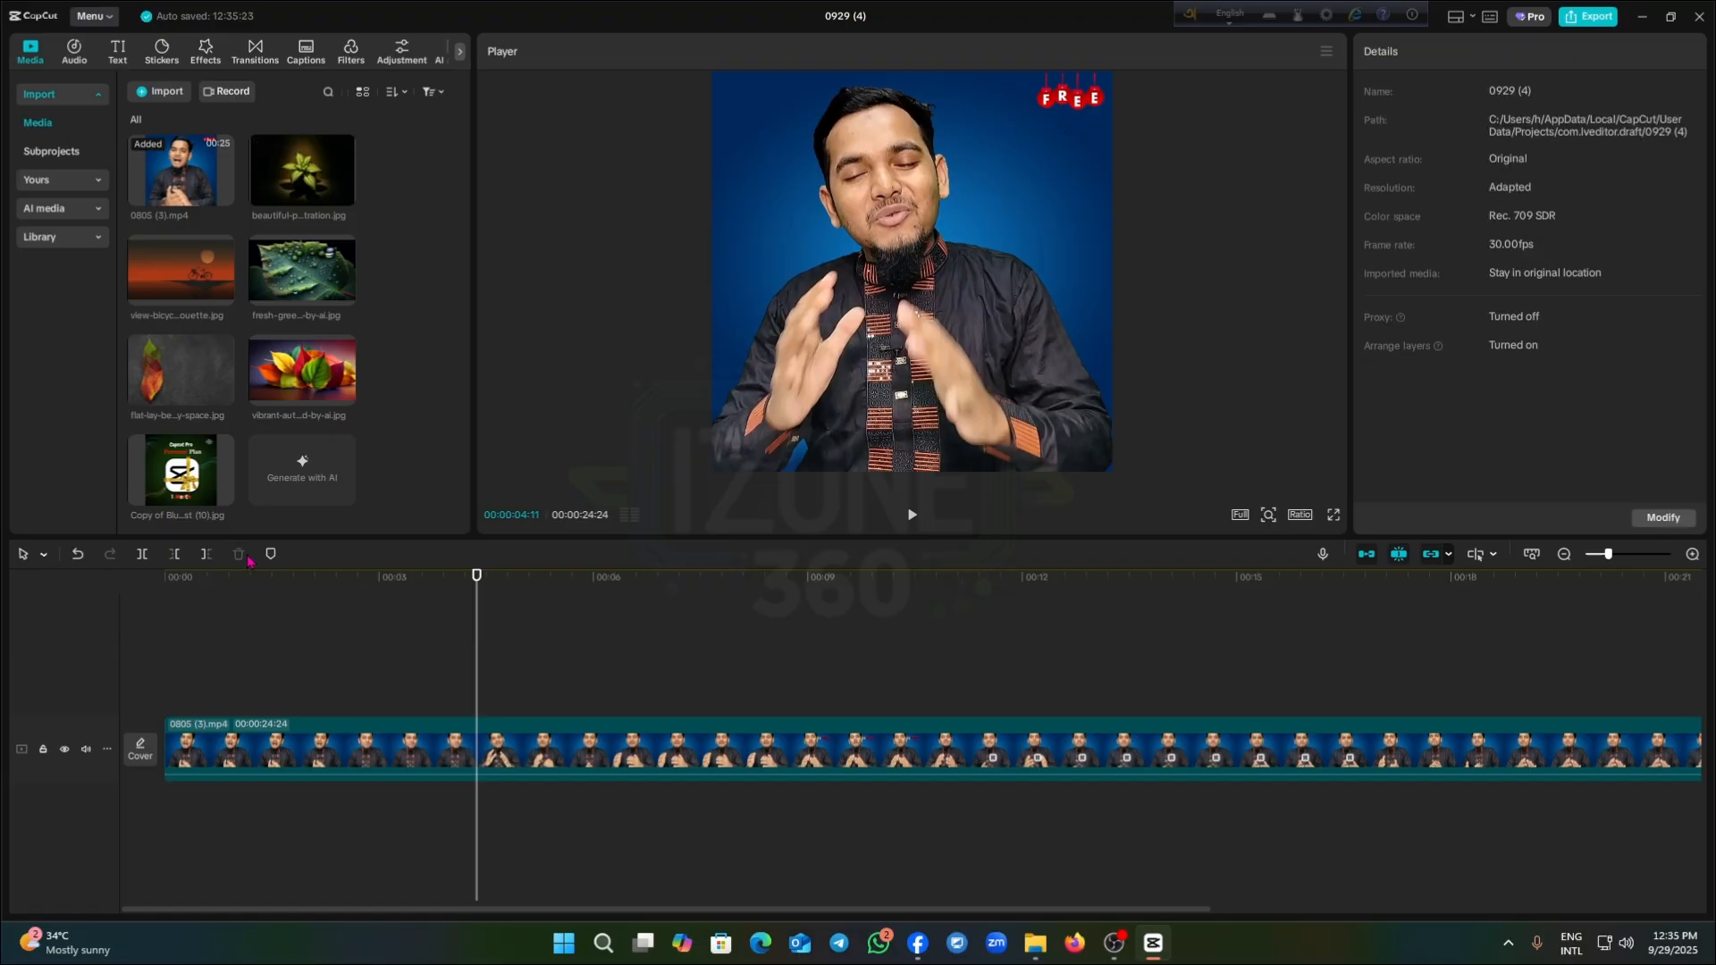
key(ctrl+z)
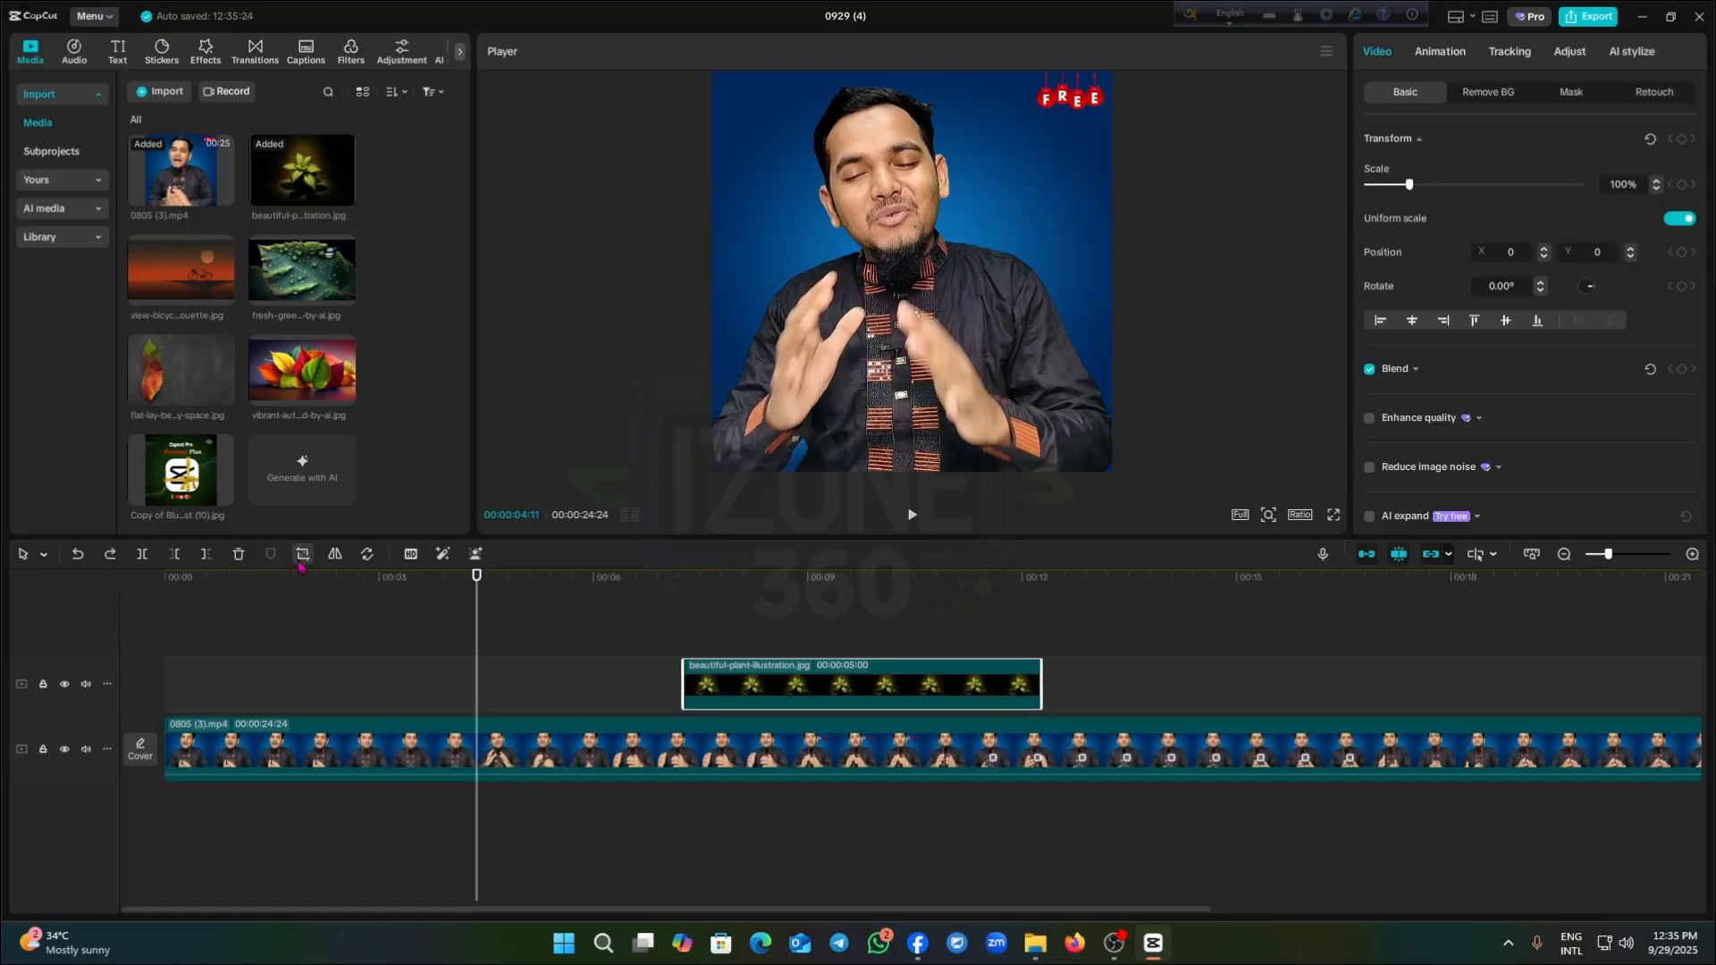
Crop the beautiful-plant-illustration overlay closely around the plant in Free mode, and resize it to about 103% scale
drag(502, 586, 733, 586)
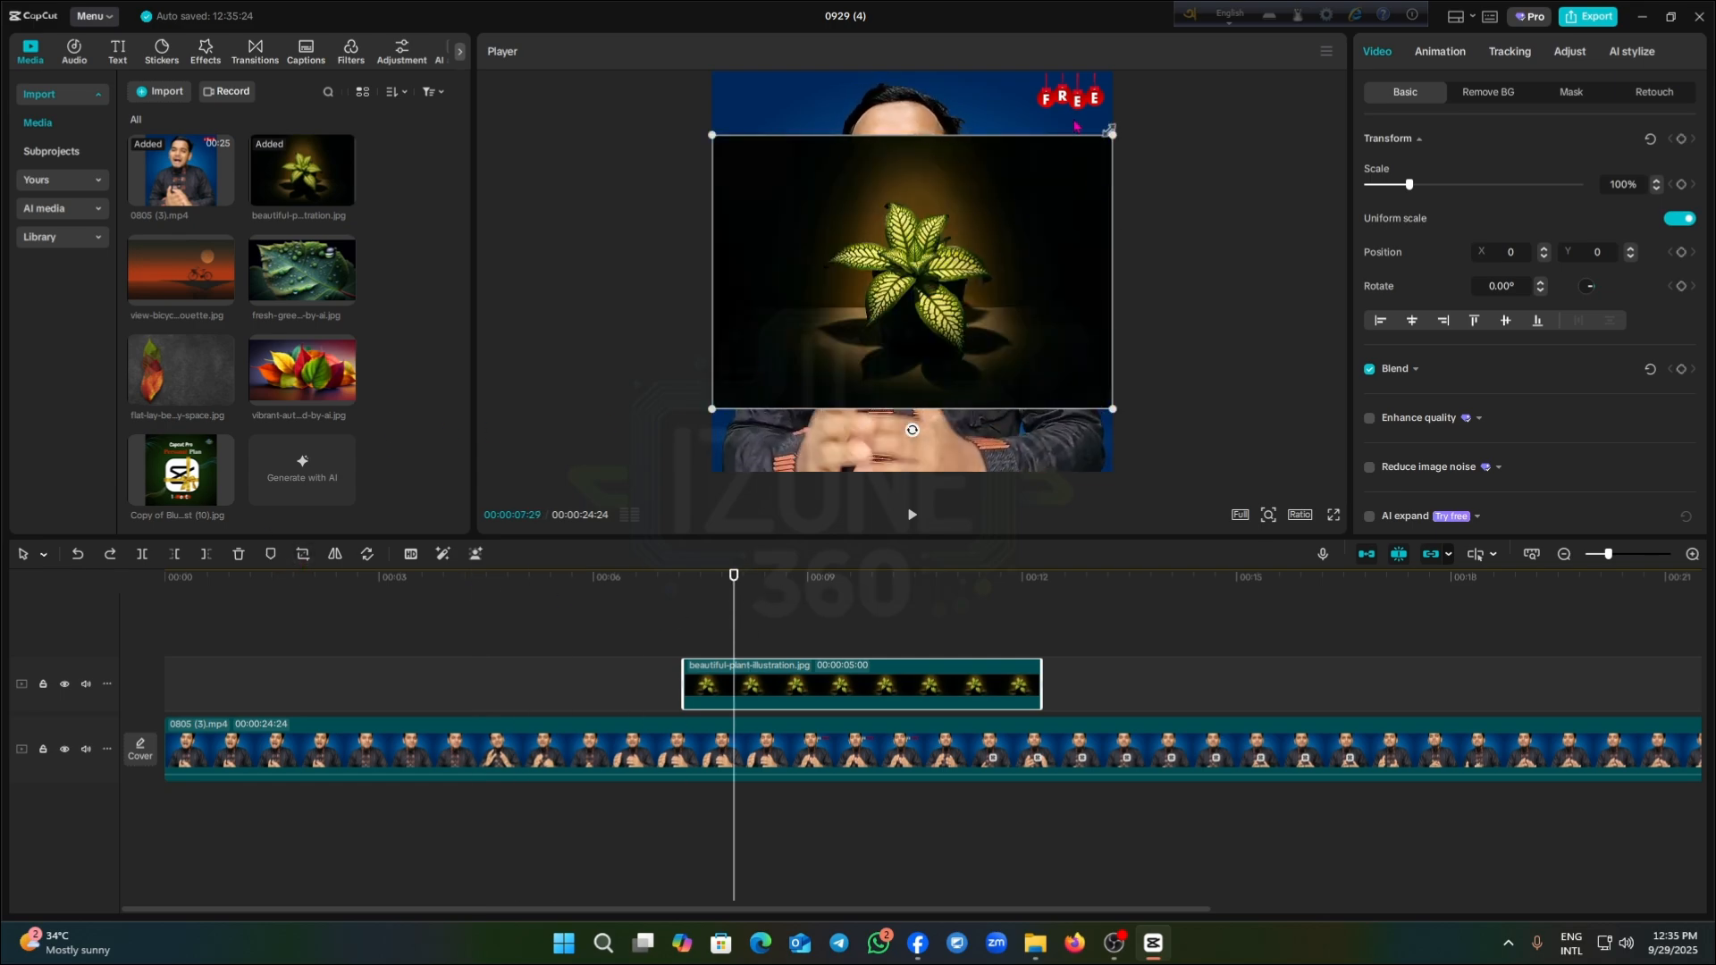
click(303, 555)
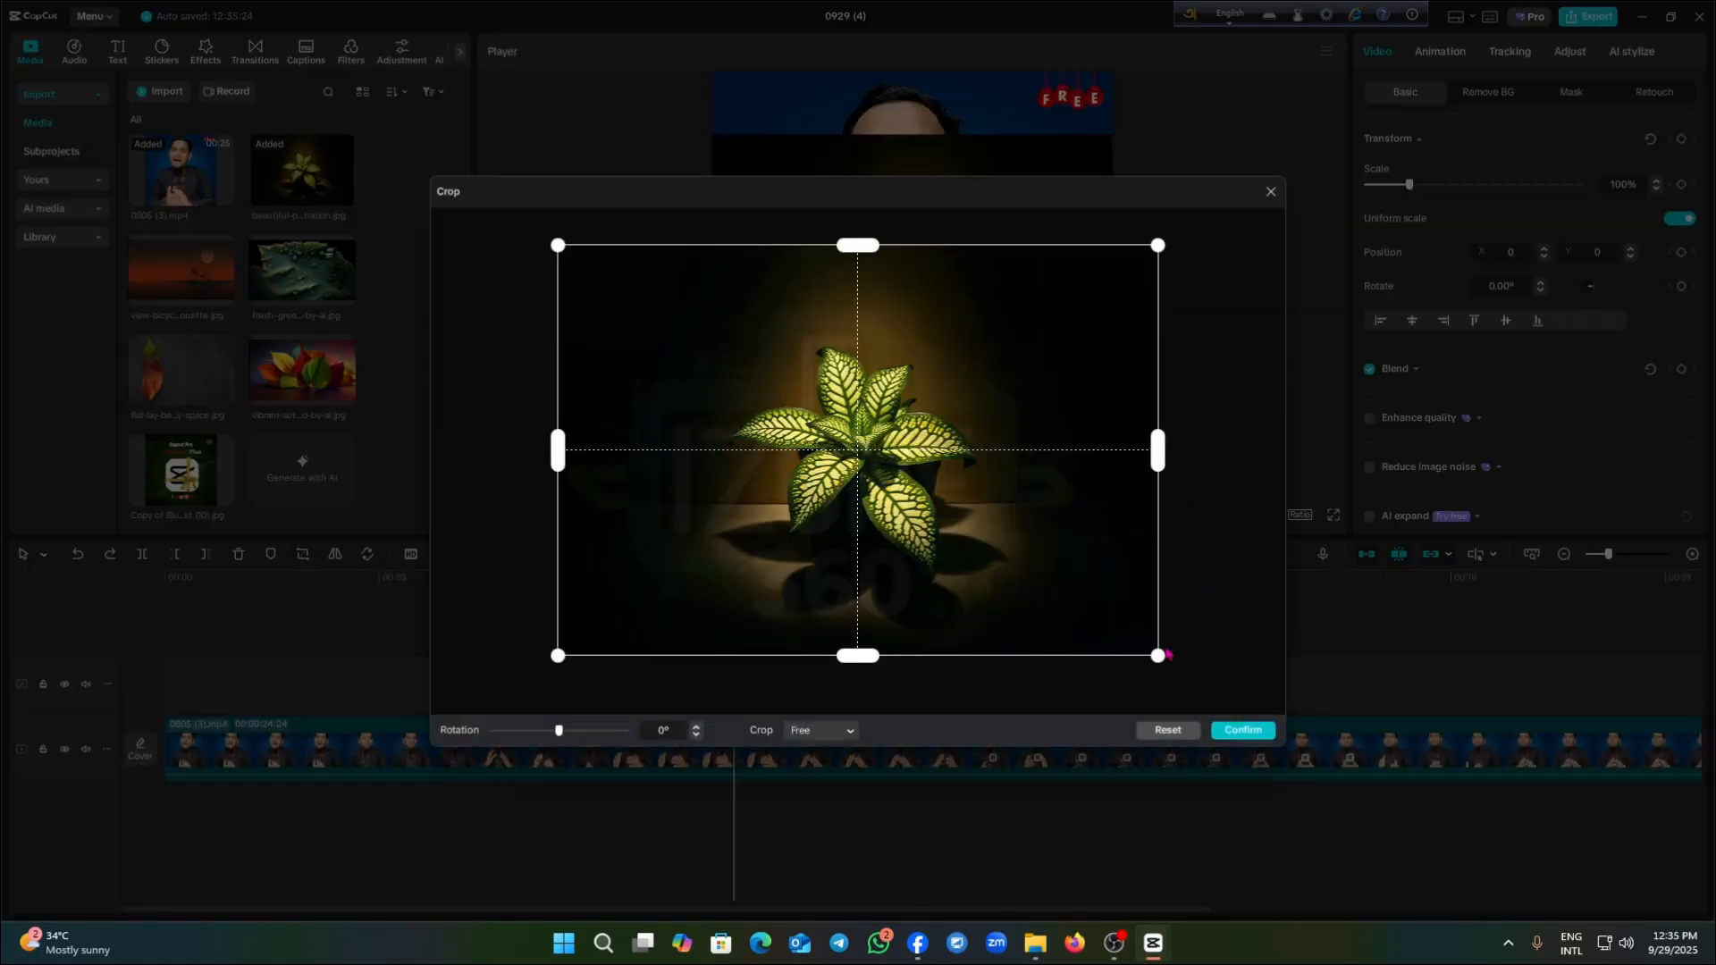
drag(1152, 658, 914, 489)
drag(767, 409, 885, 477)
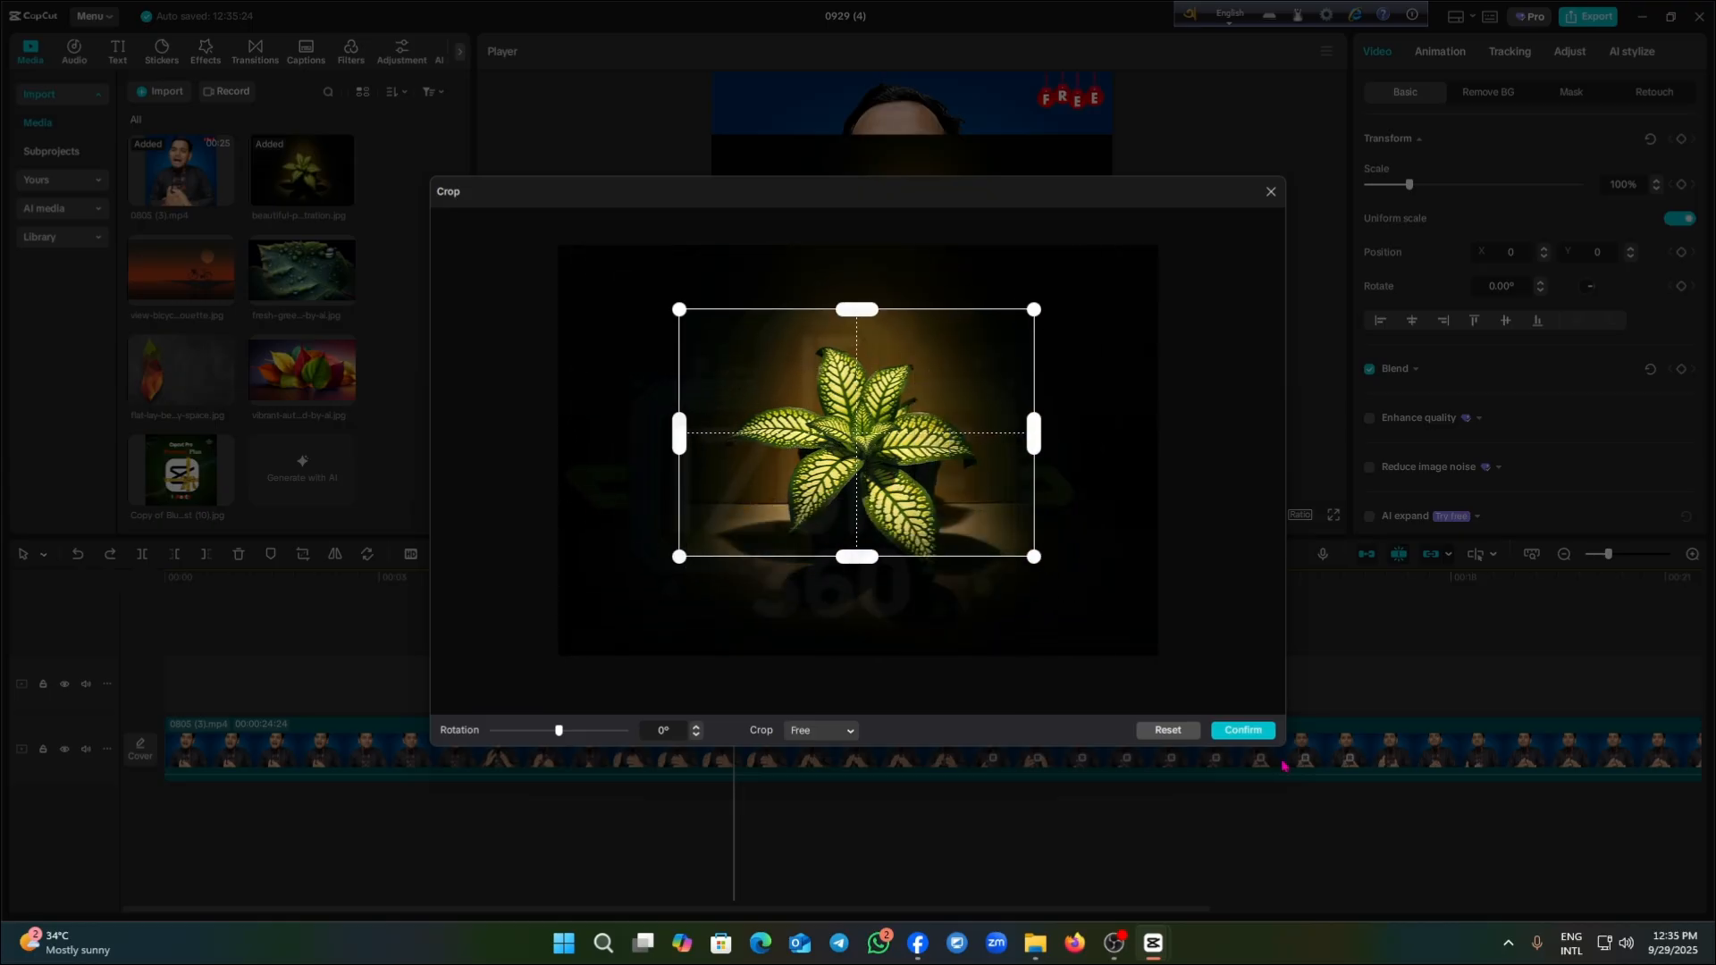
click(1244, 730)
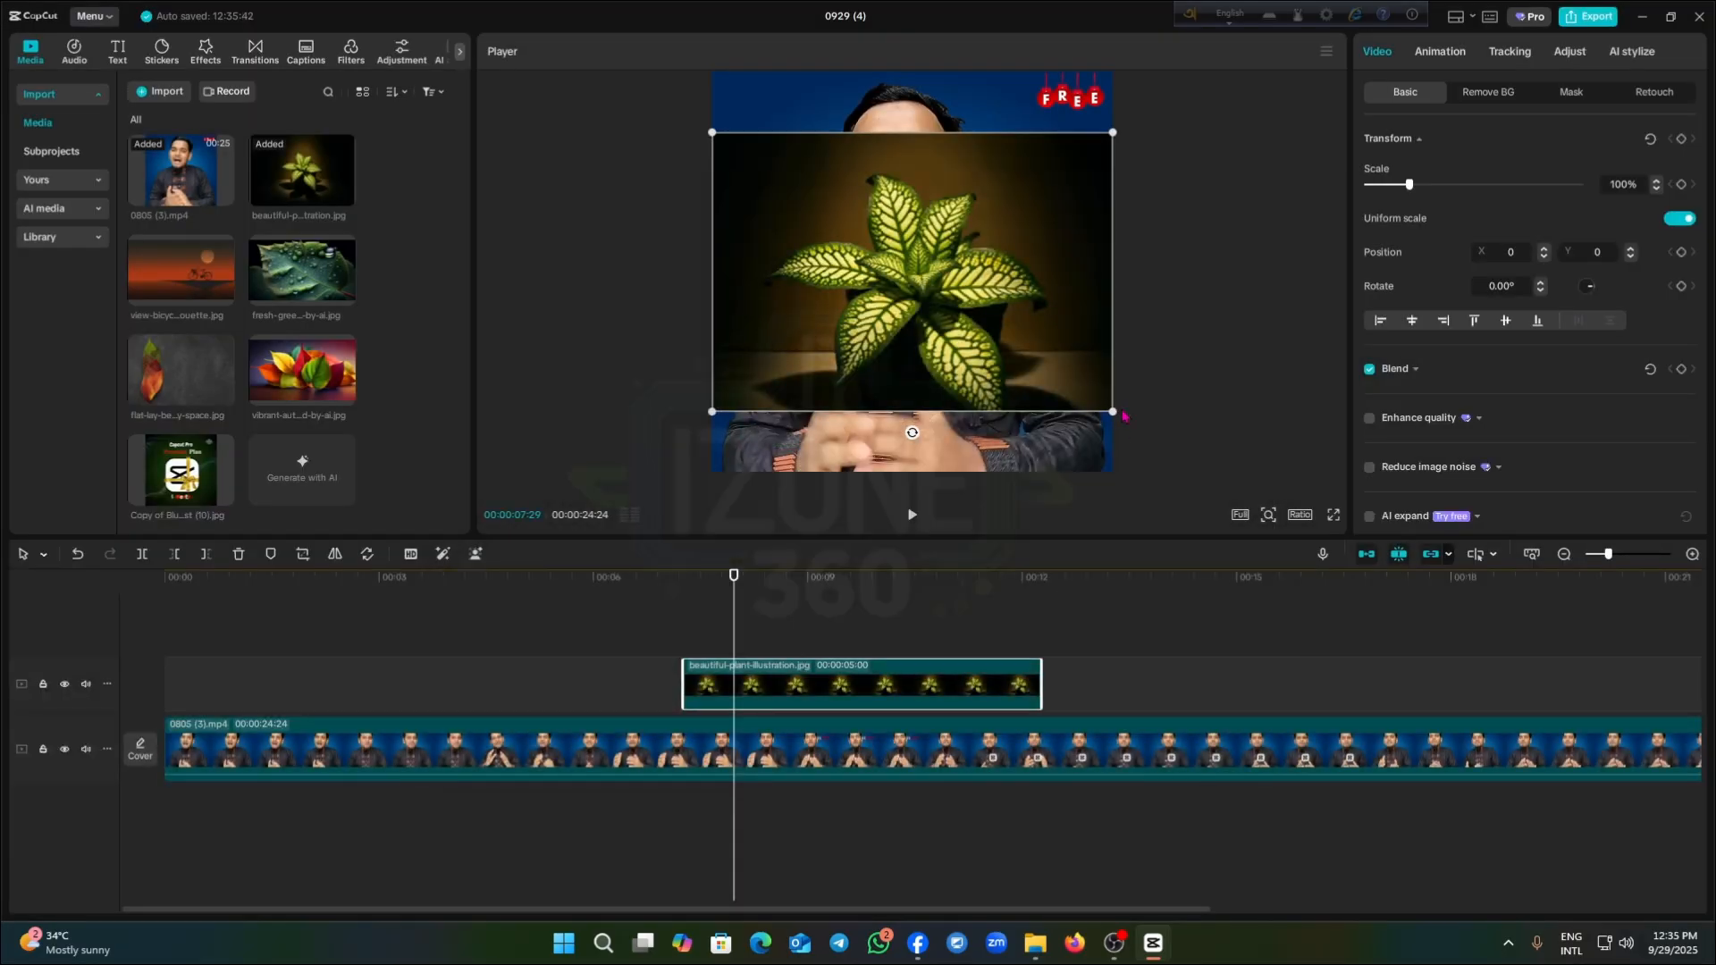
drag(1112, 413, 1075, 385)
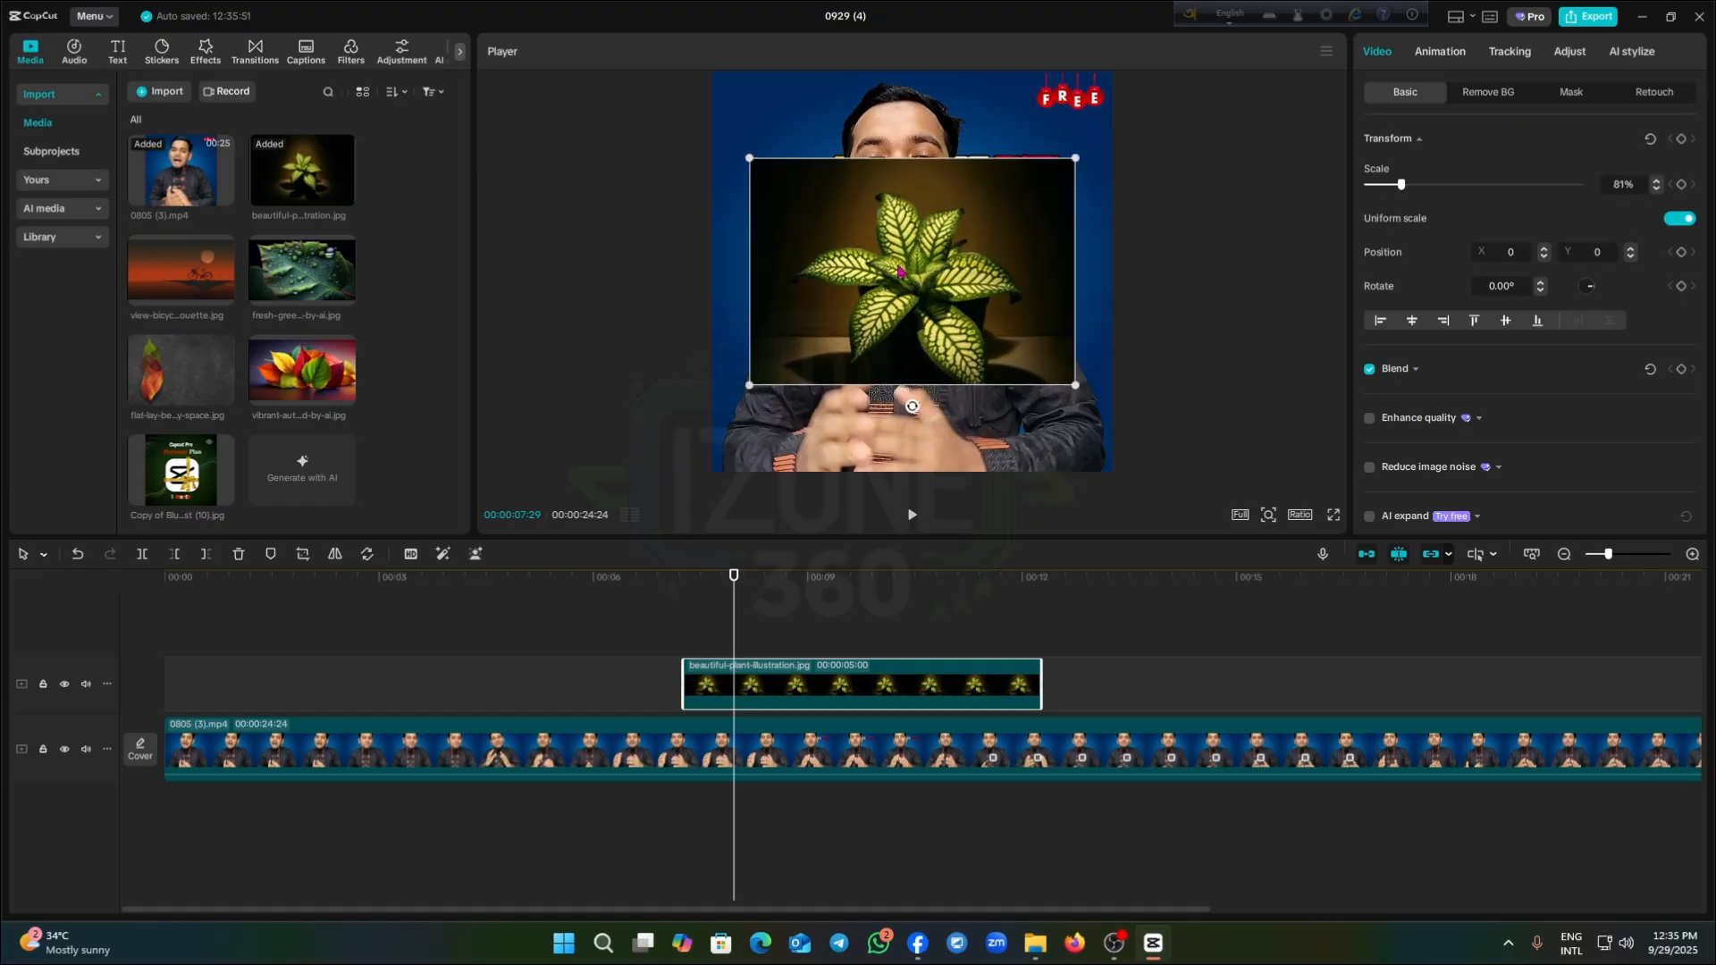
drag(751, 158, 706, 130)
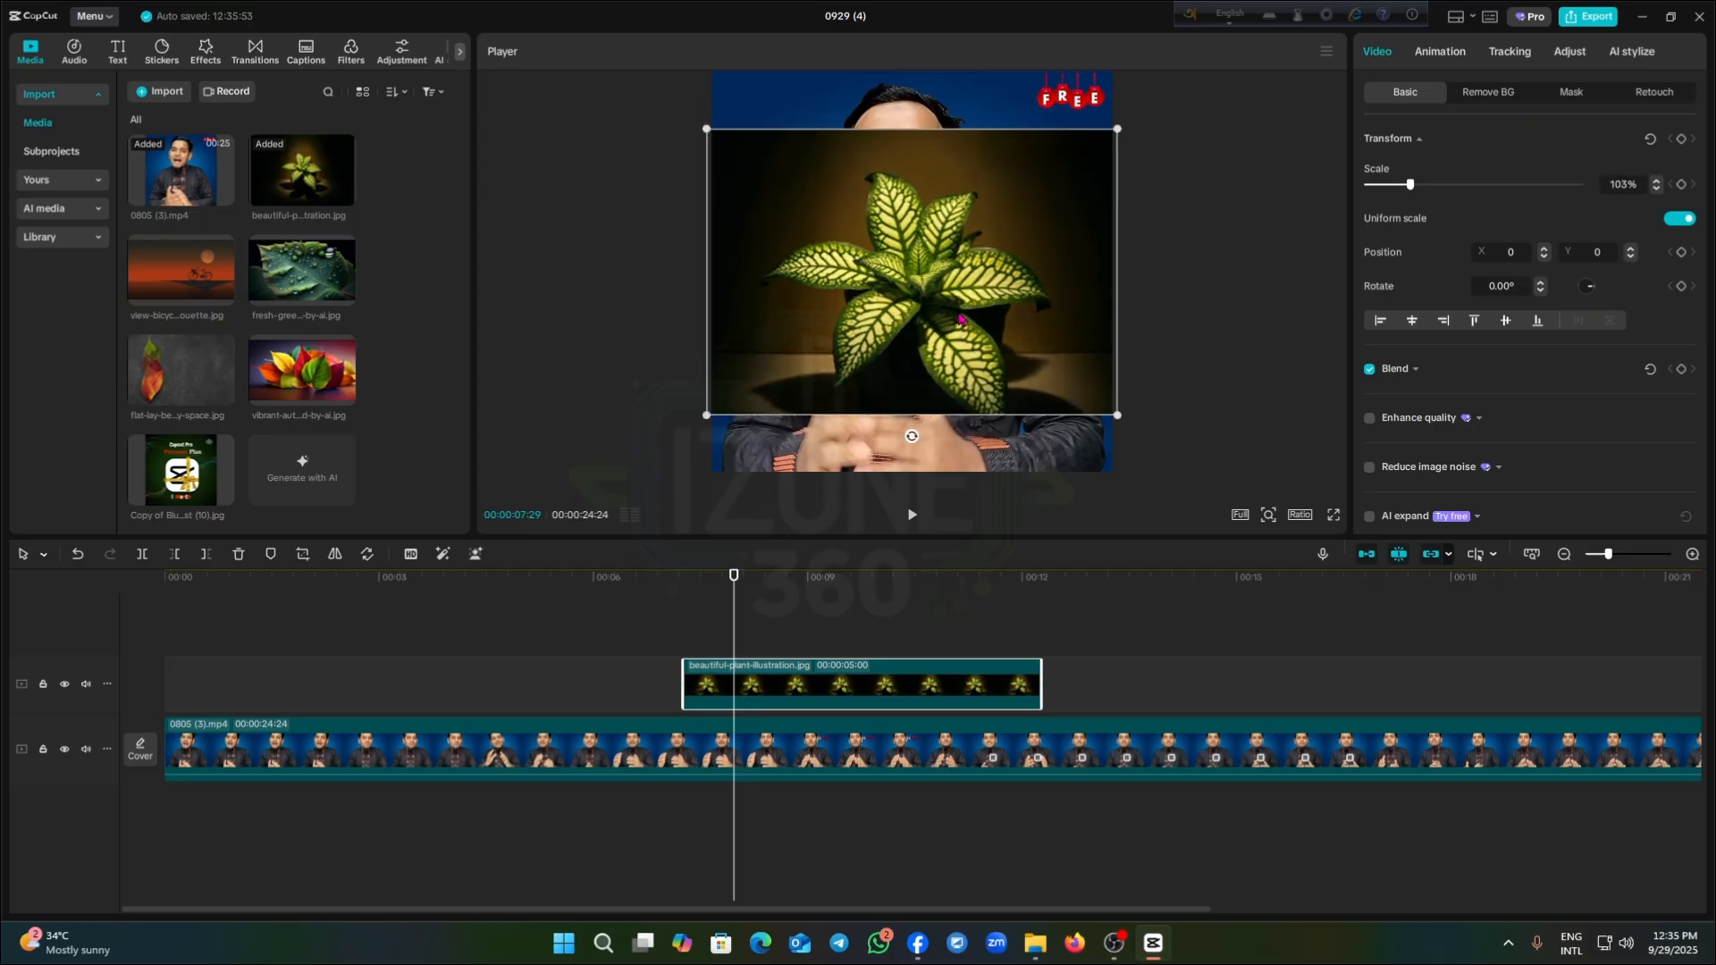
Place the flat-lay autumn leaves image on a new track above the plant overlay, starting at 00:00:04:19
click(218, 369)
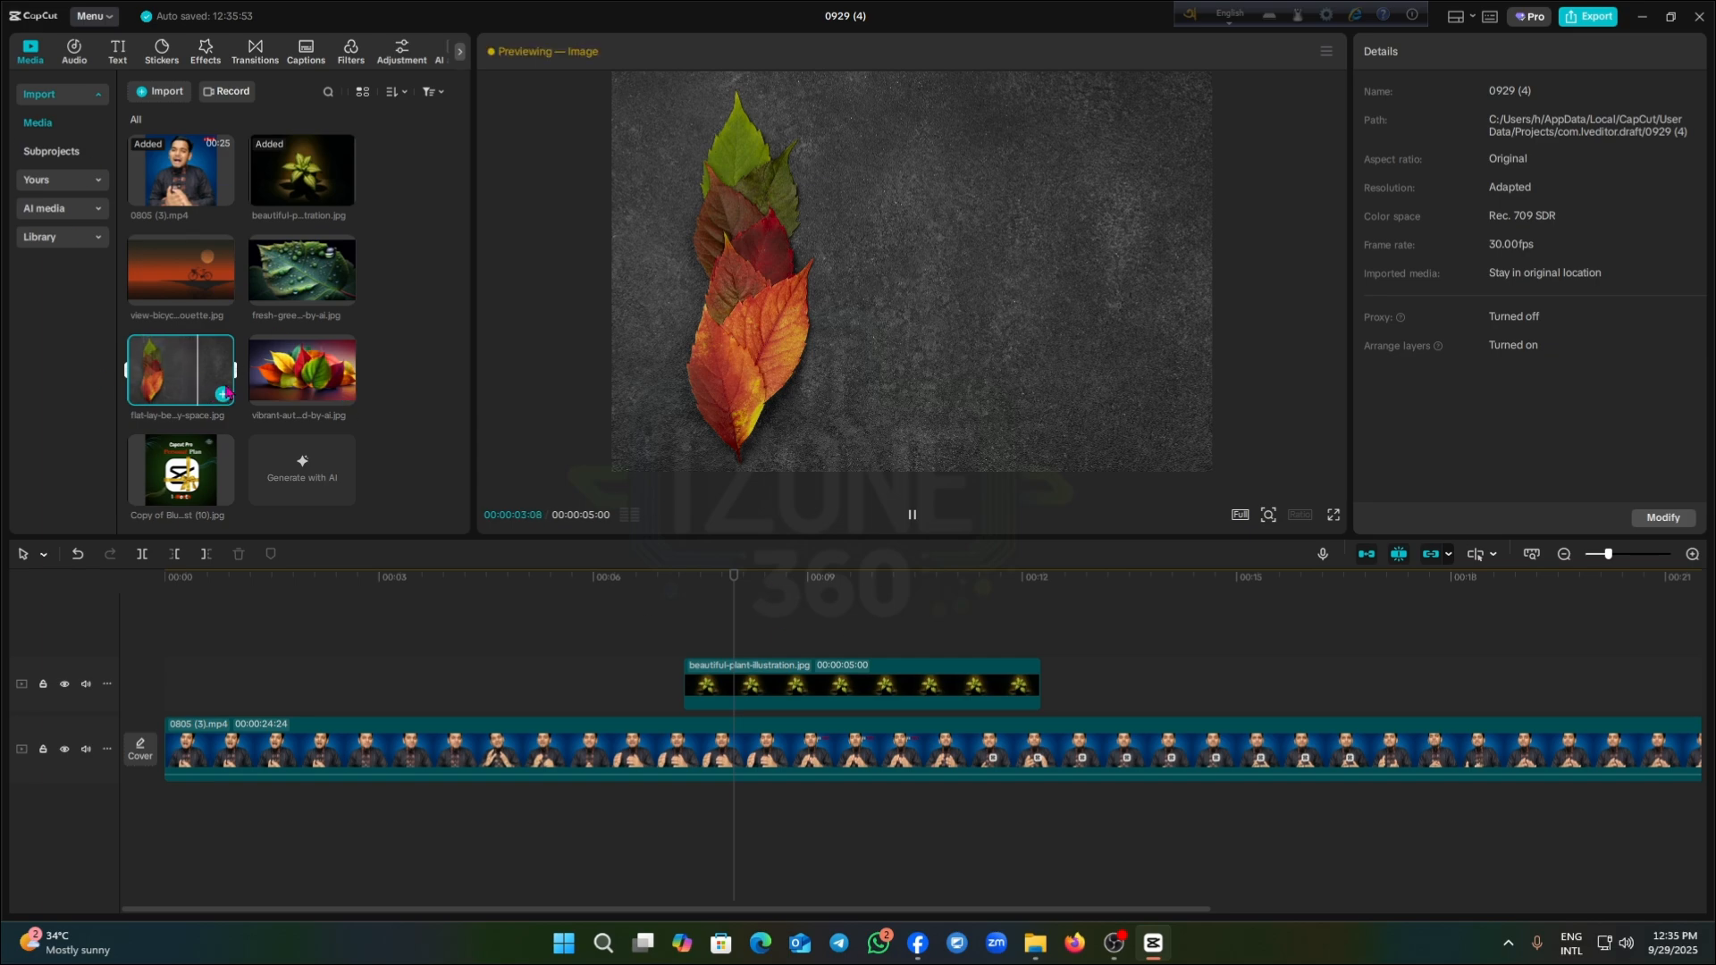
click(755, 628)
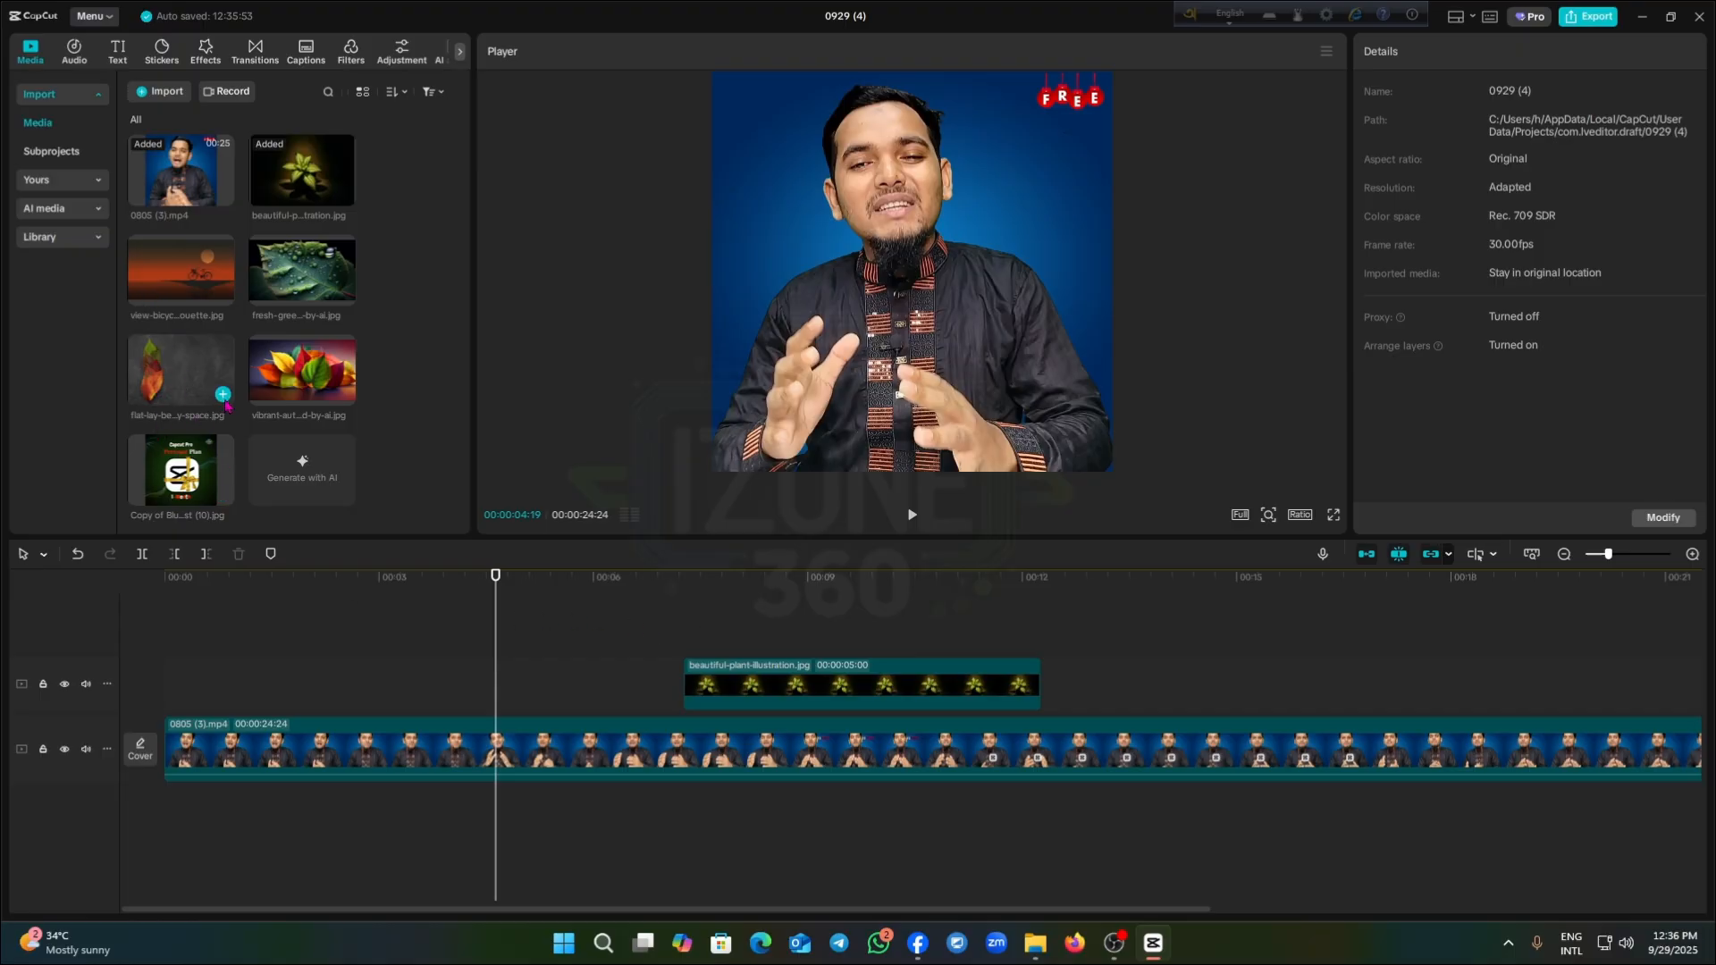
drag(224, 404, 495, 660)
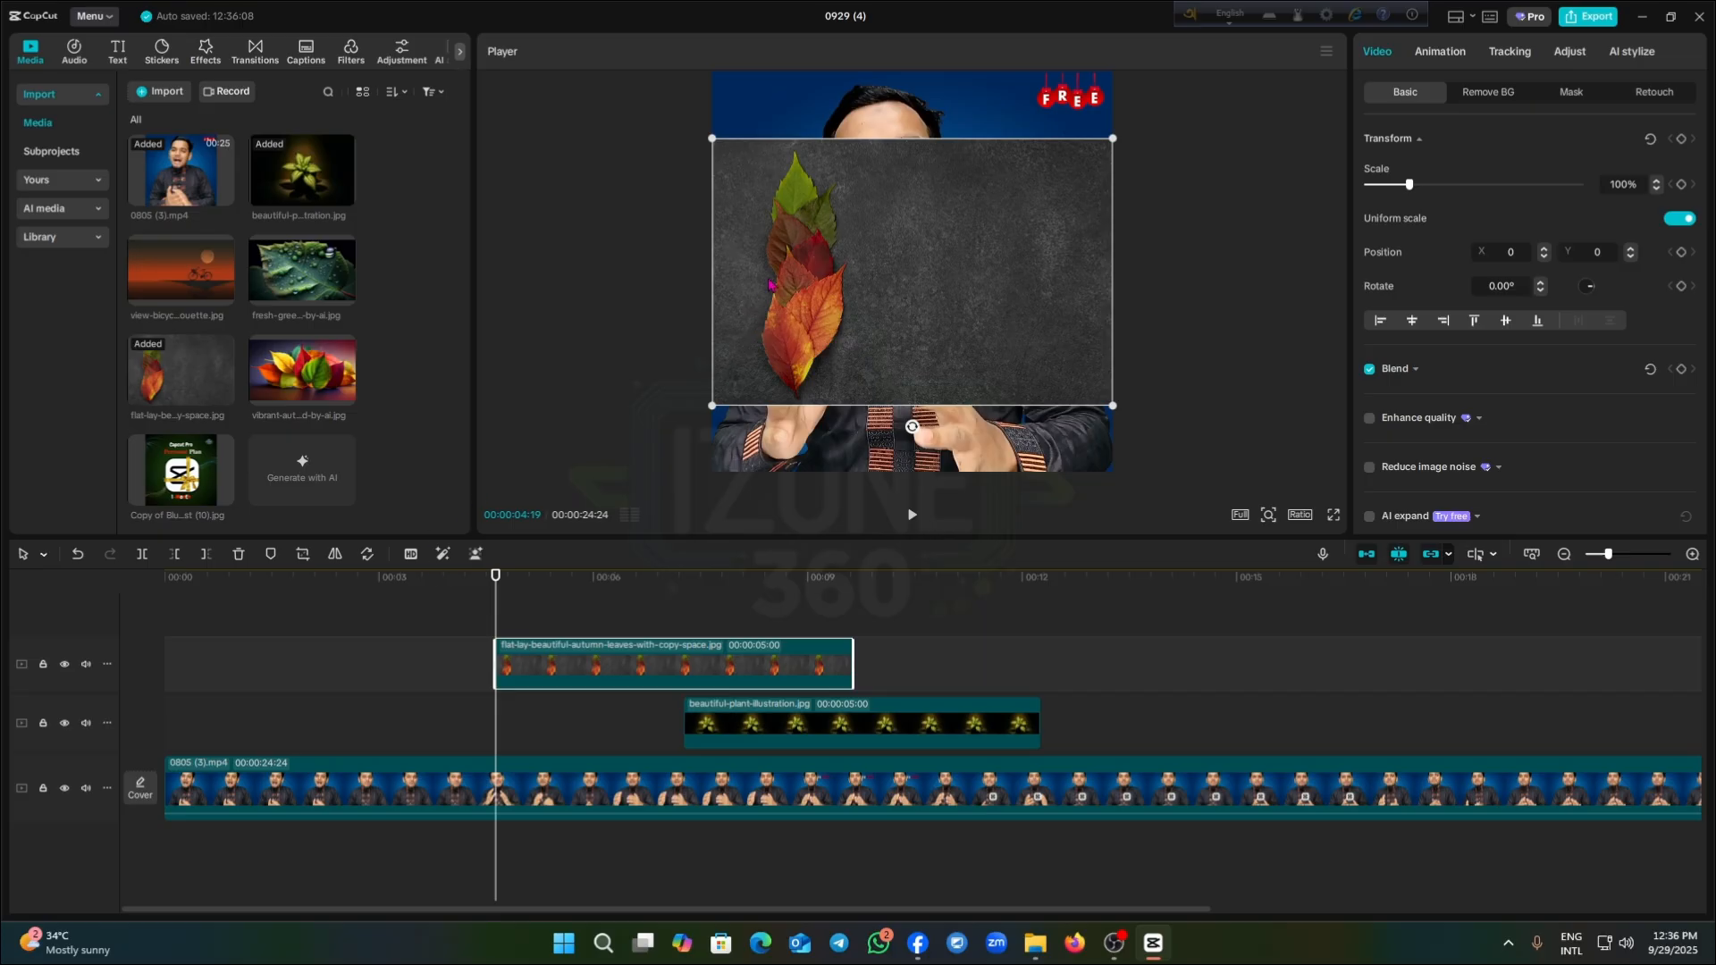
Mirror the flat-lay autumn leaves overlay and flip it back to its original orientation three times
click(331, 555)
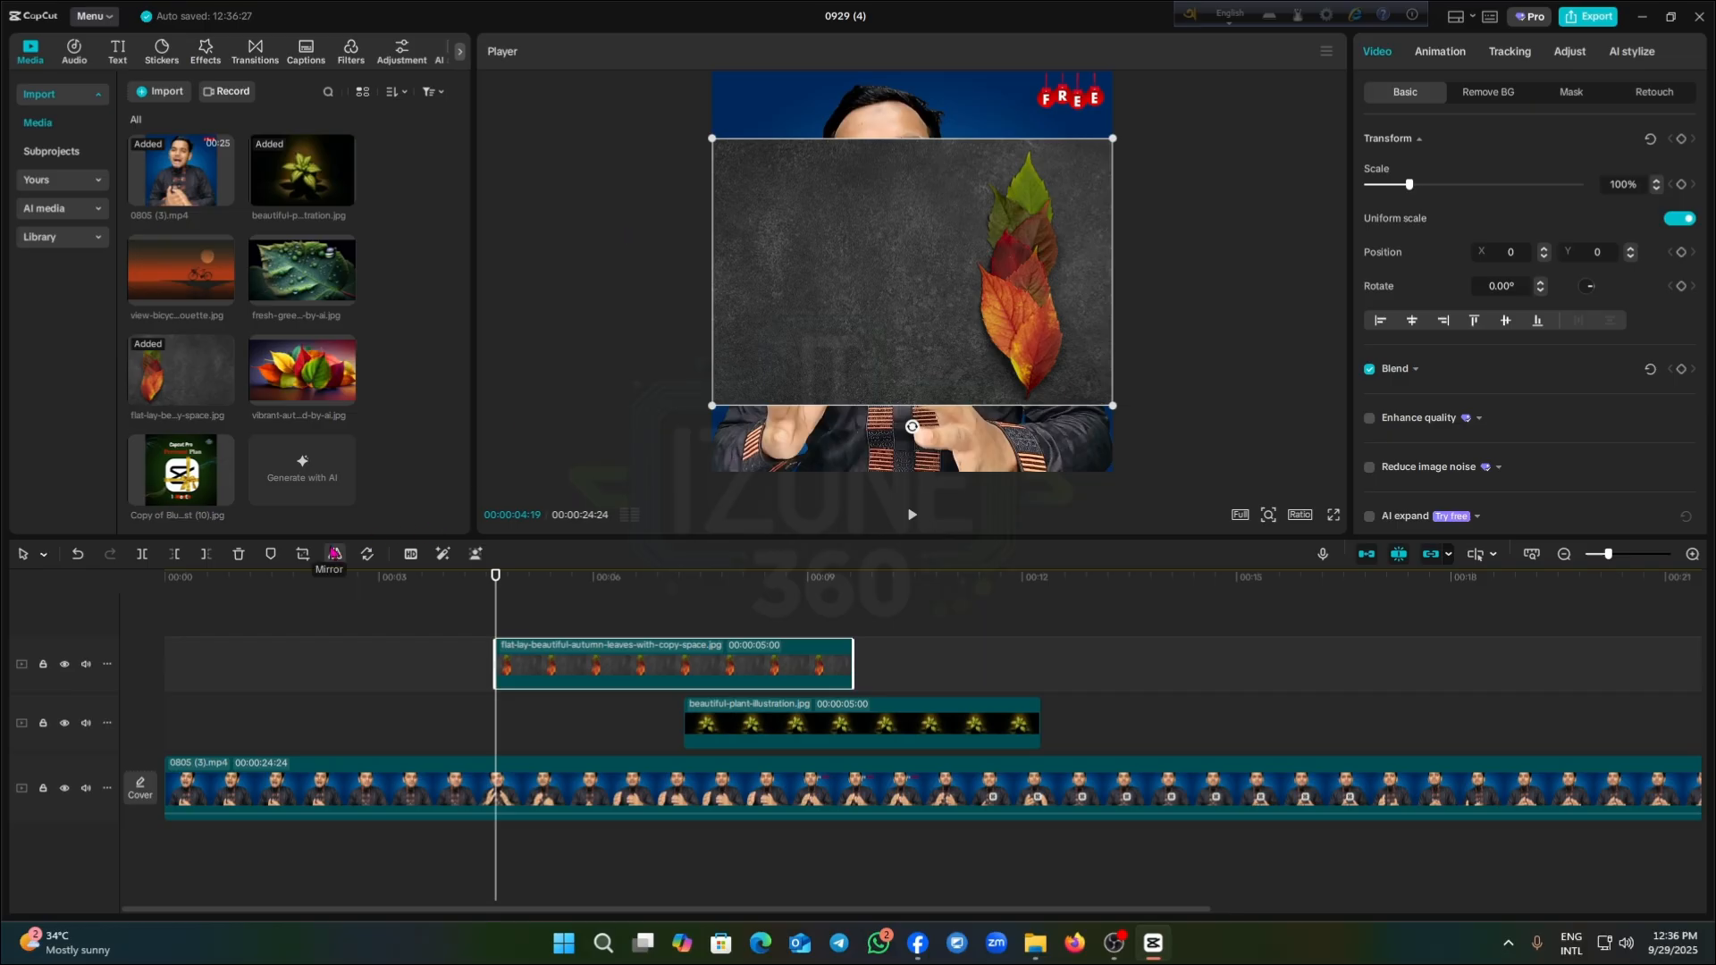
click(335, 555)
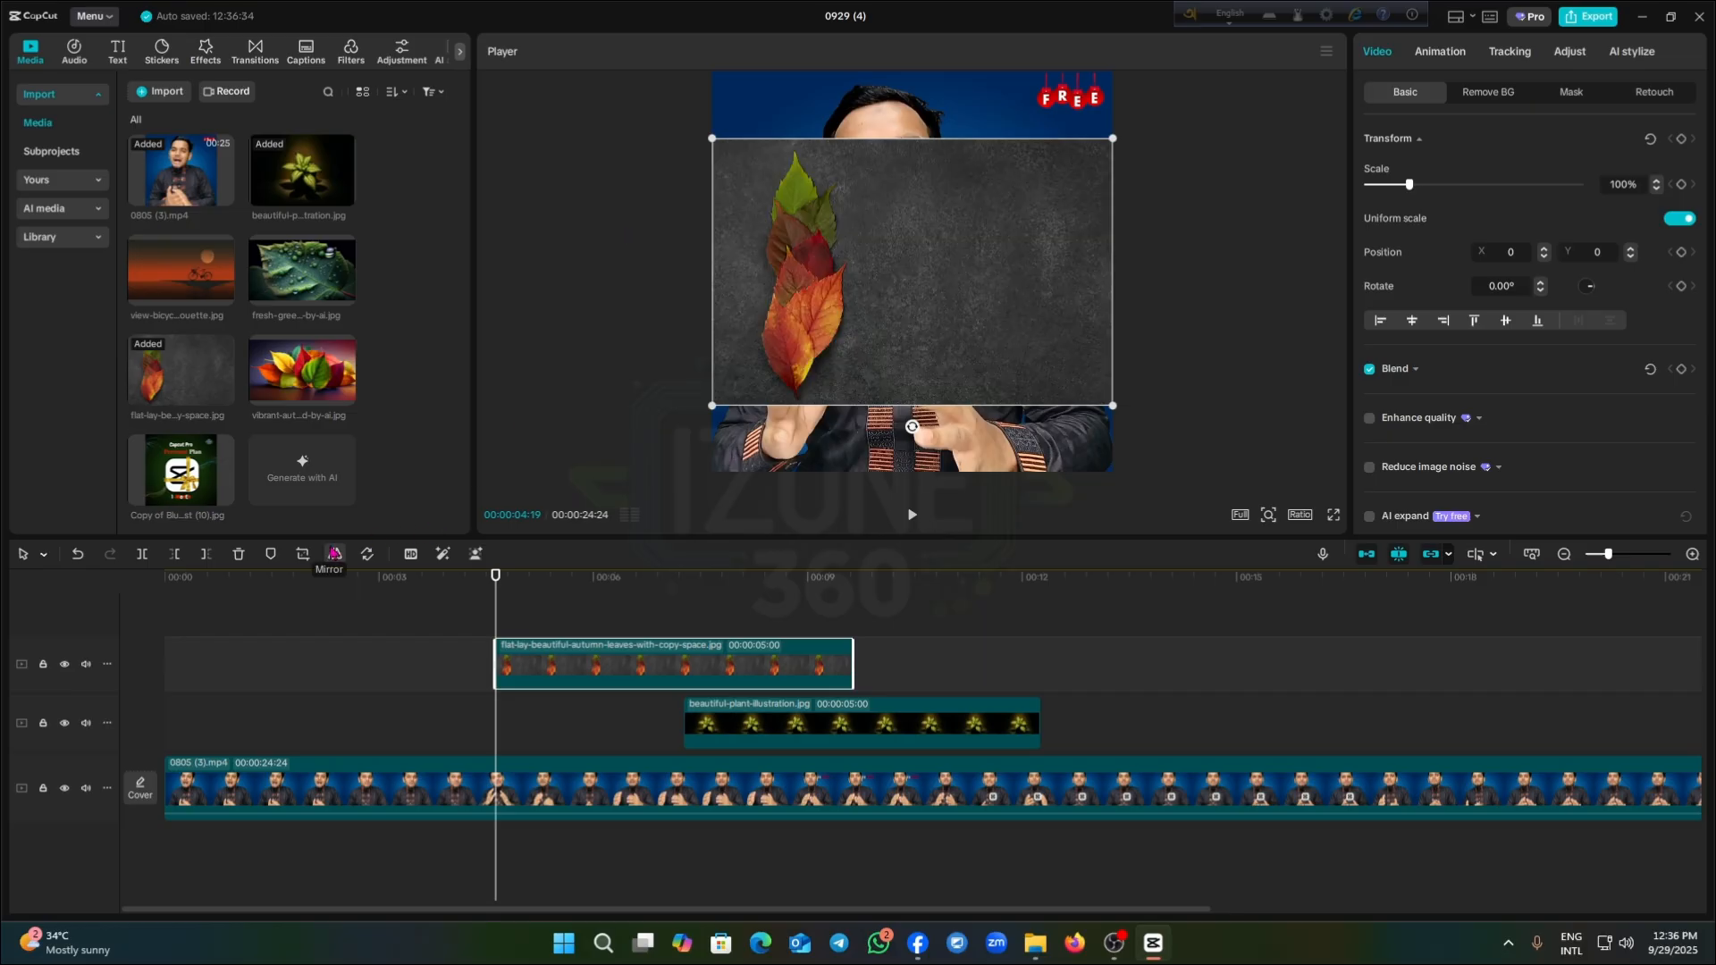
click(333, 555)
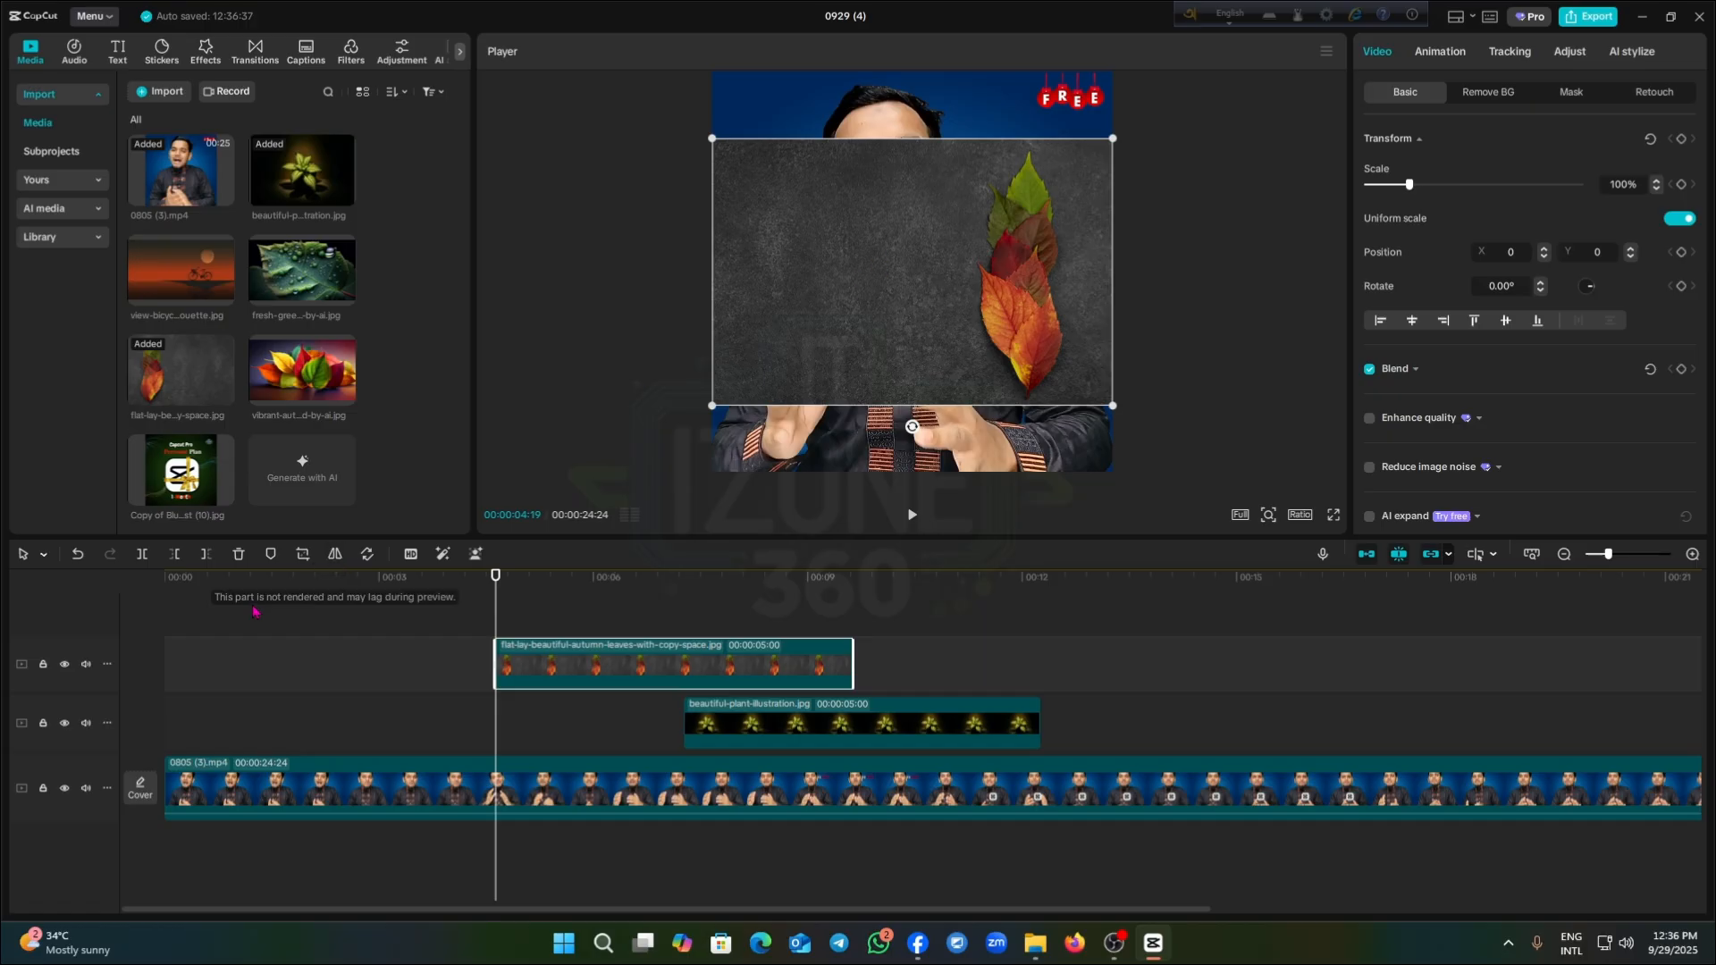
click(334, 555)
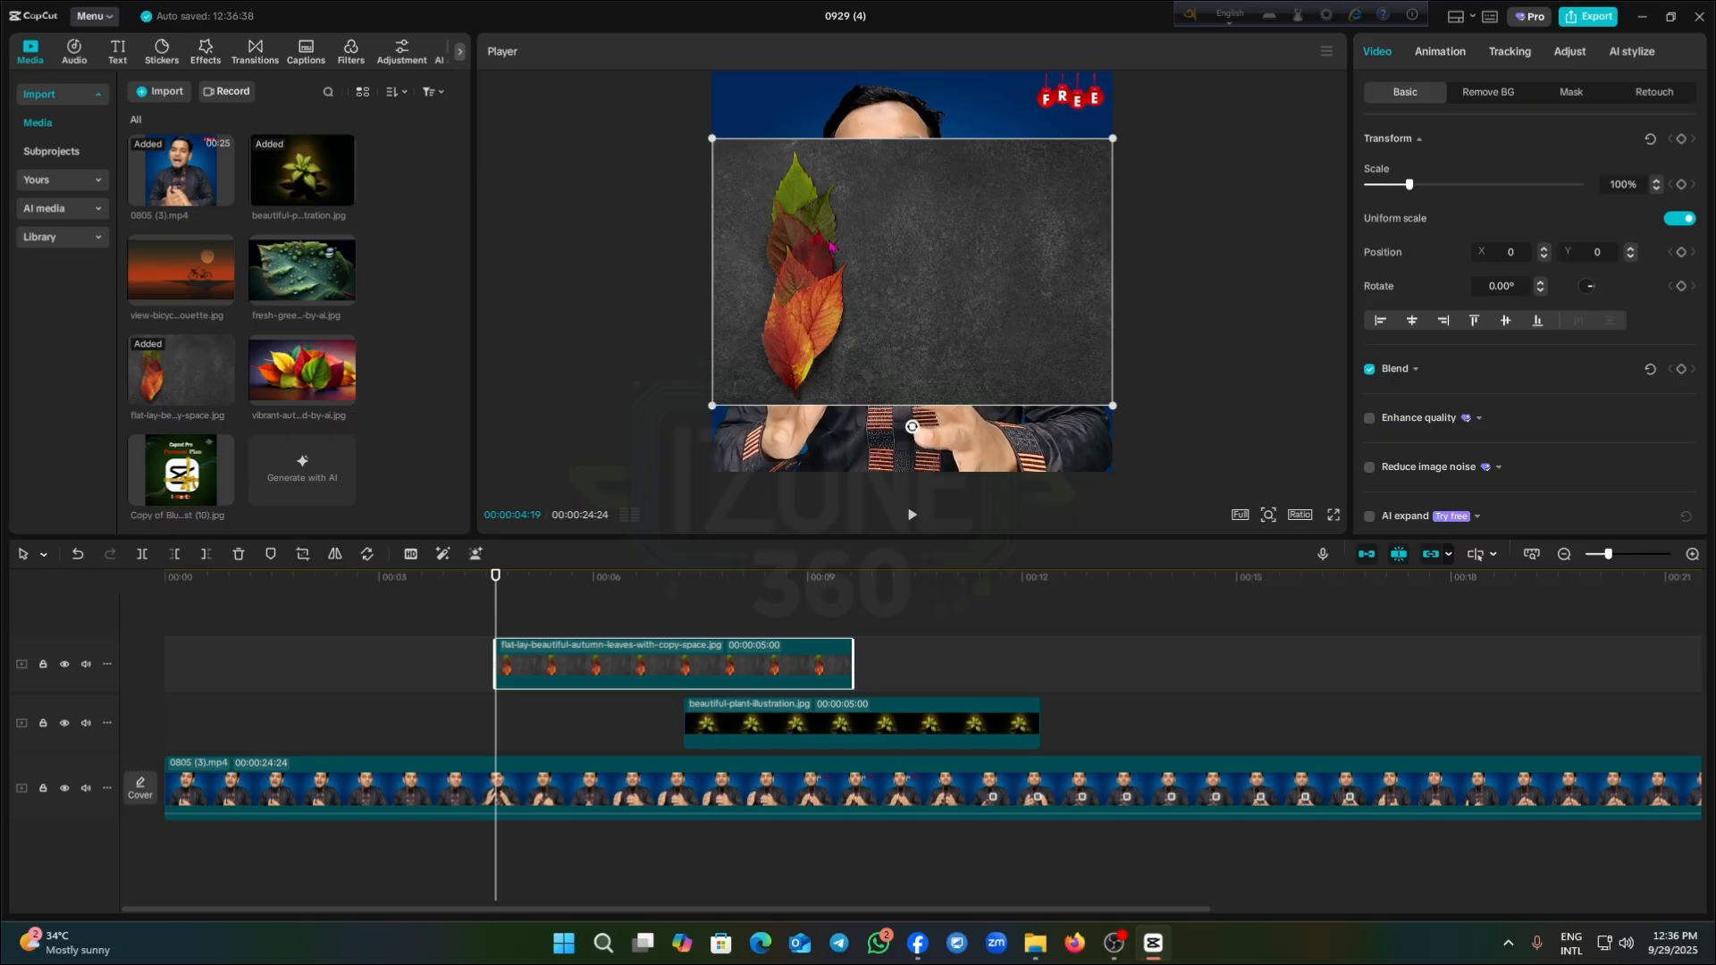
click(335, 555)
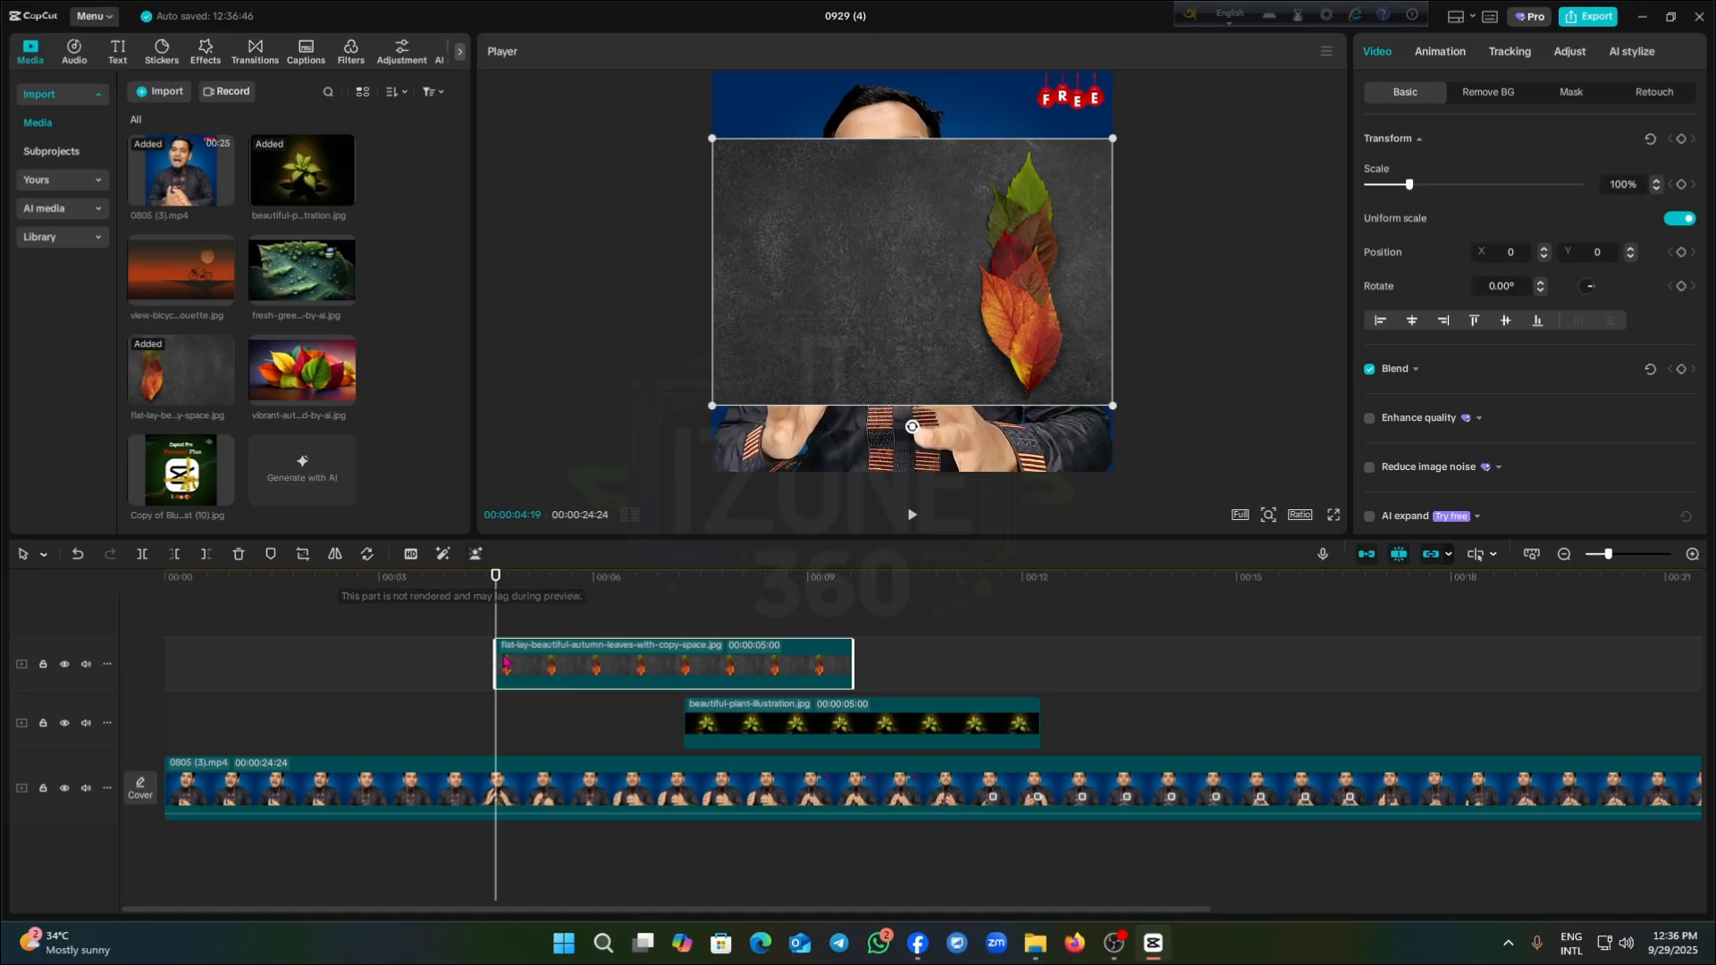
click(335, 555)
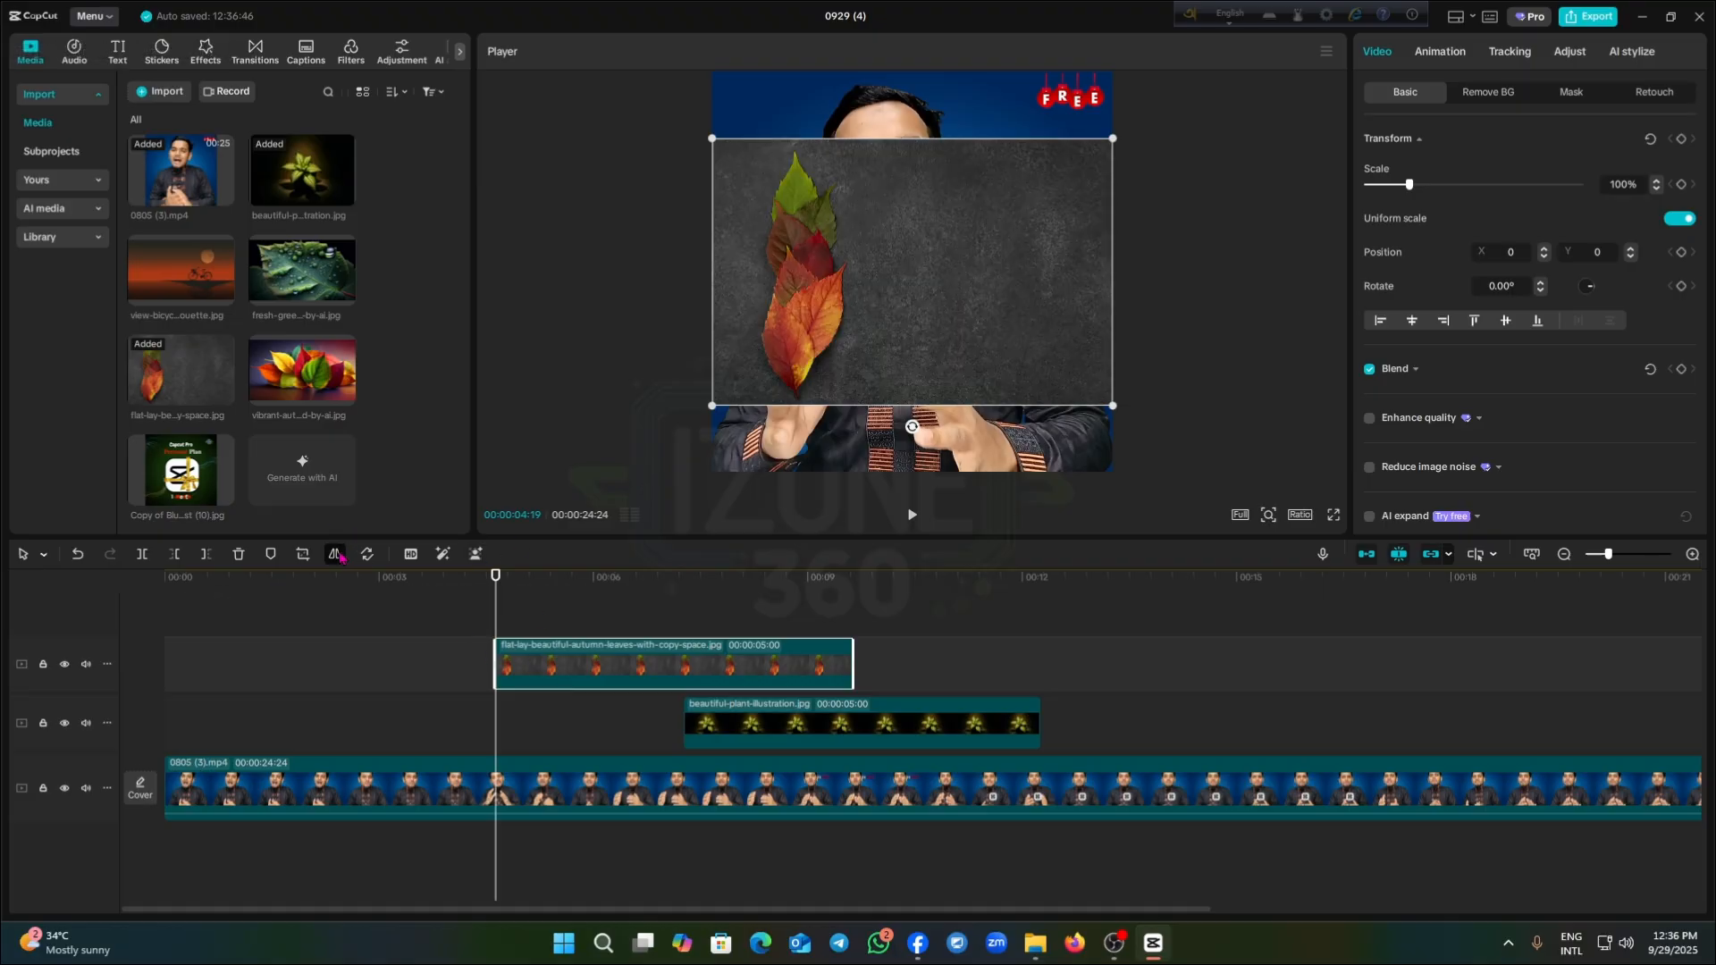
Rotate the flat-lay autumn leaves overlay in 90° increments through three full turns, up to 1080°
click(367, 555)
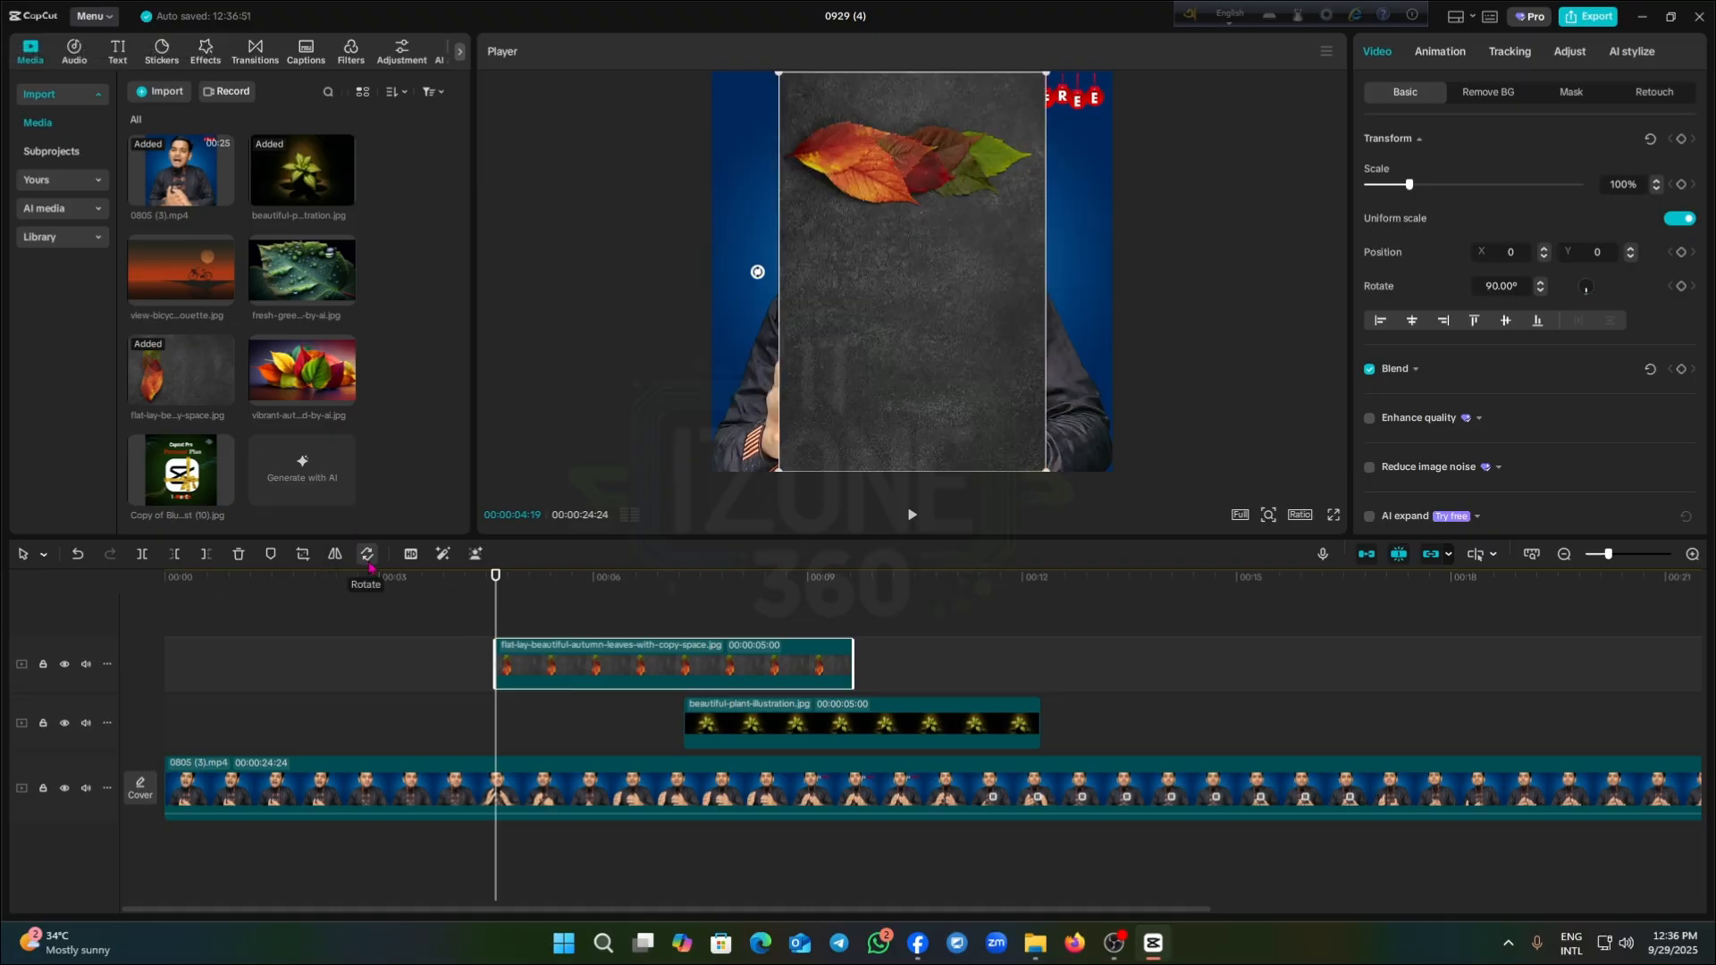
click(367, 555)
click(368, 555)
click(367, 555)
click(367, 555)
click(367, 555)
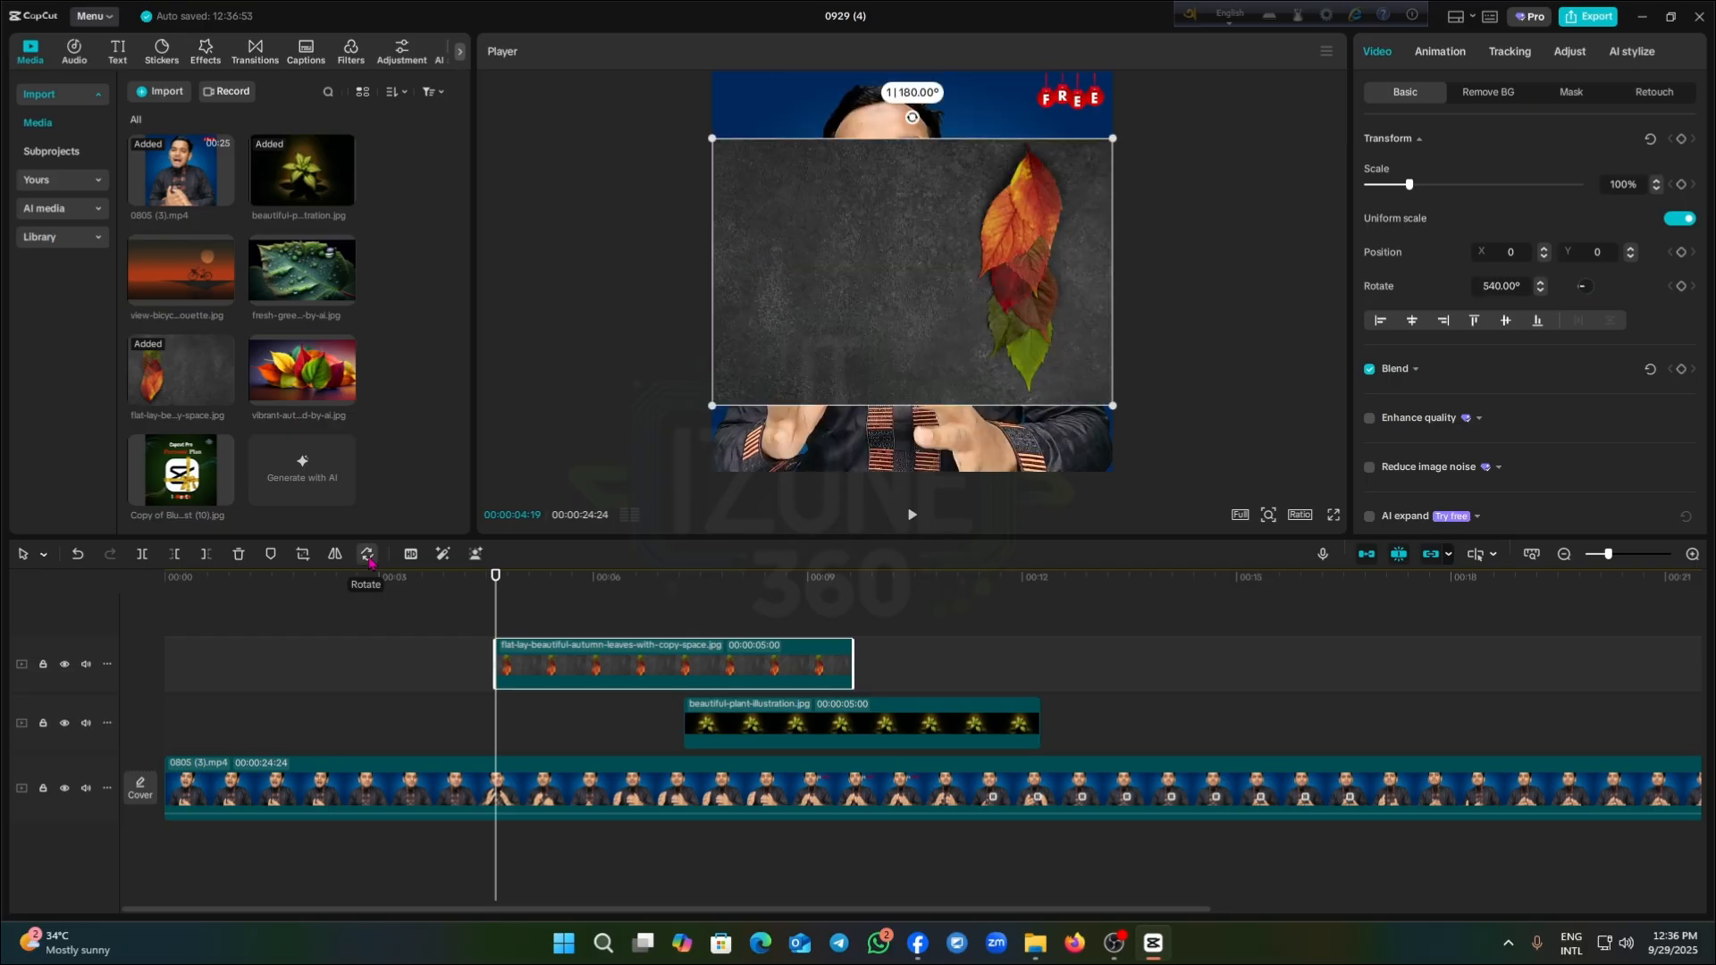
click(368, 555)
click(367, 555)
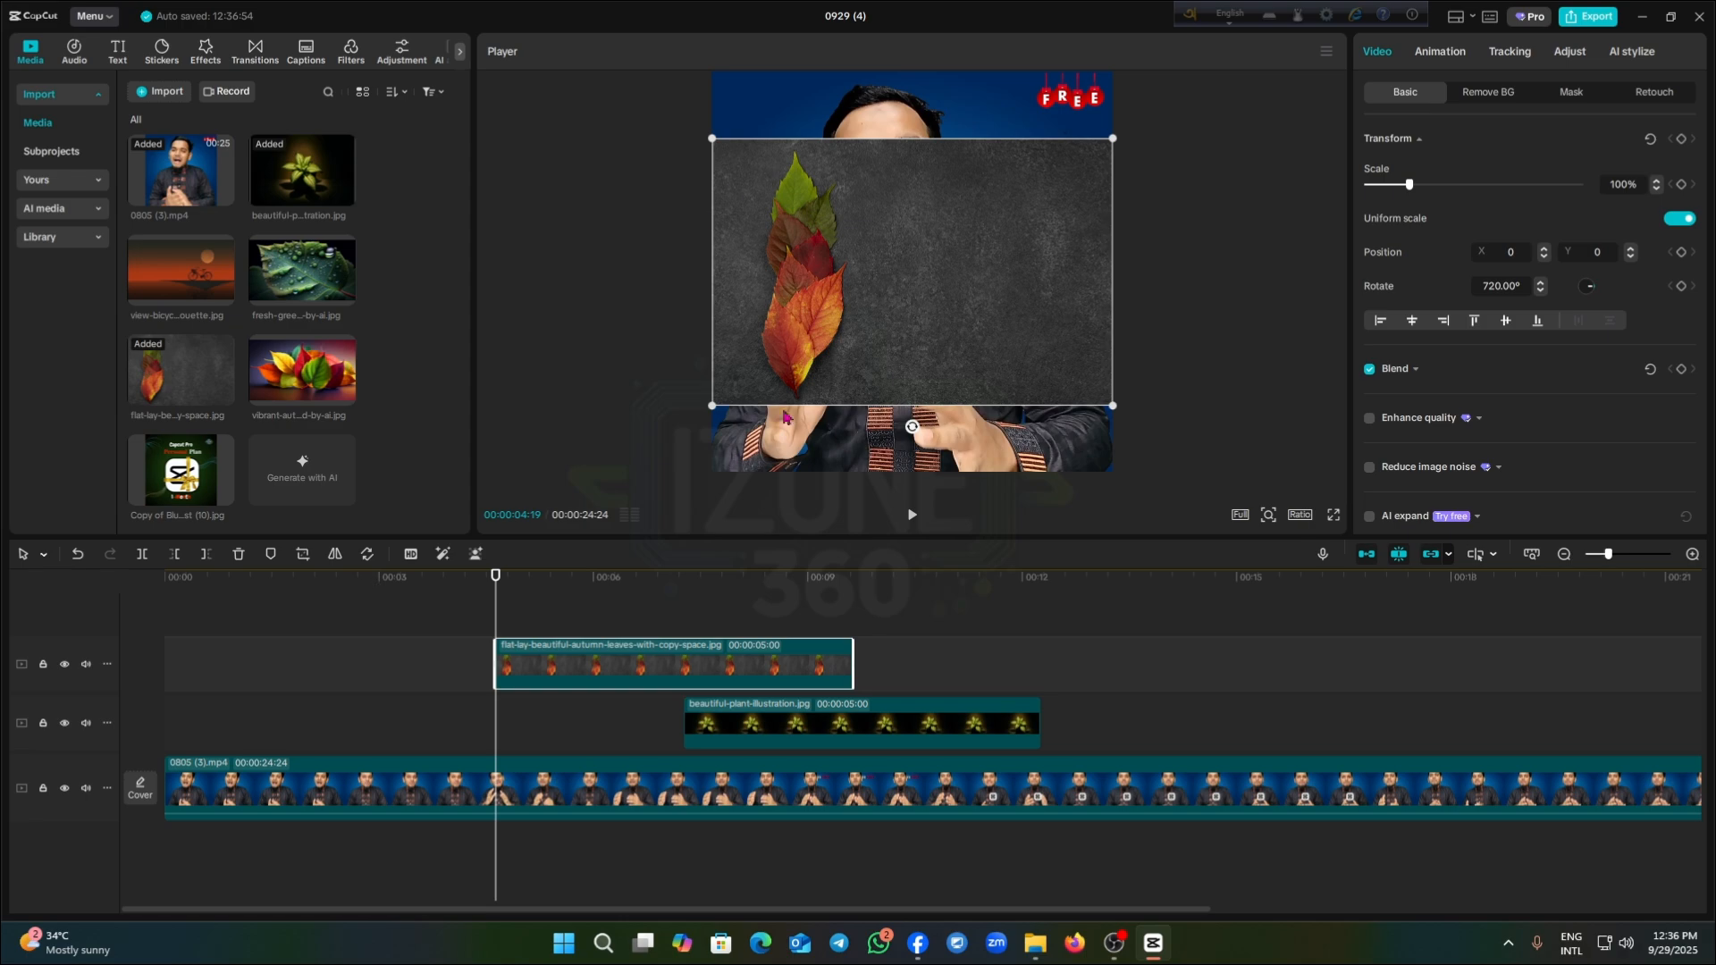
click(367, 555)
click(368, 555)
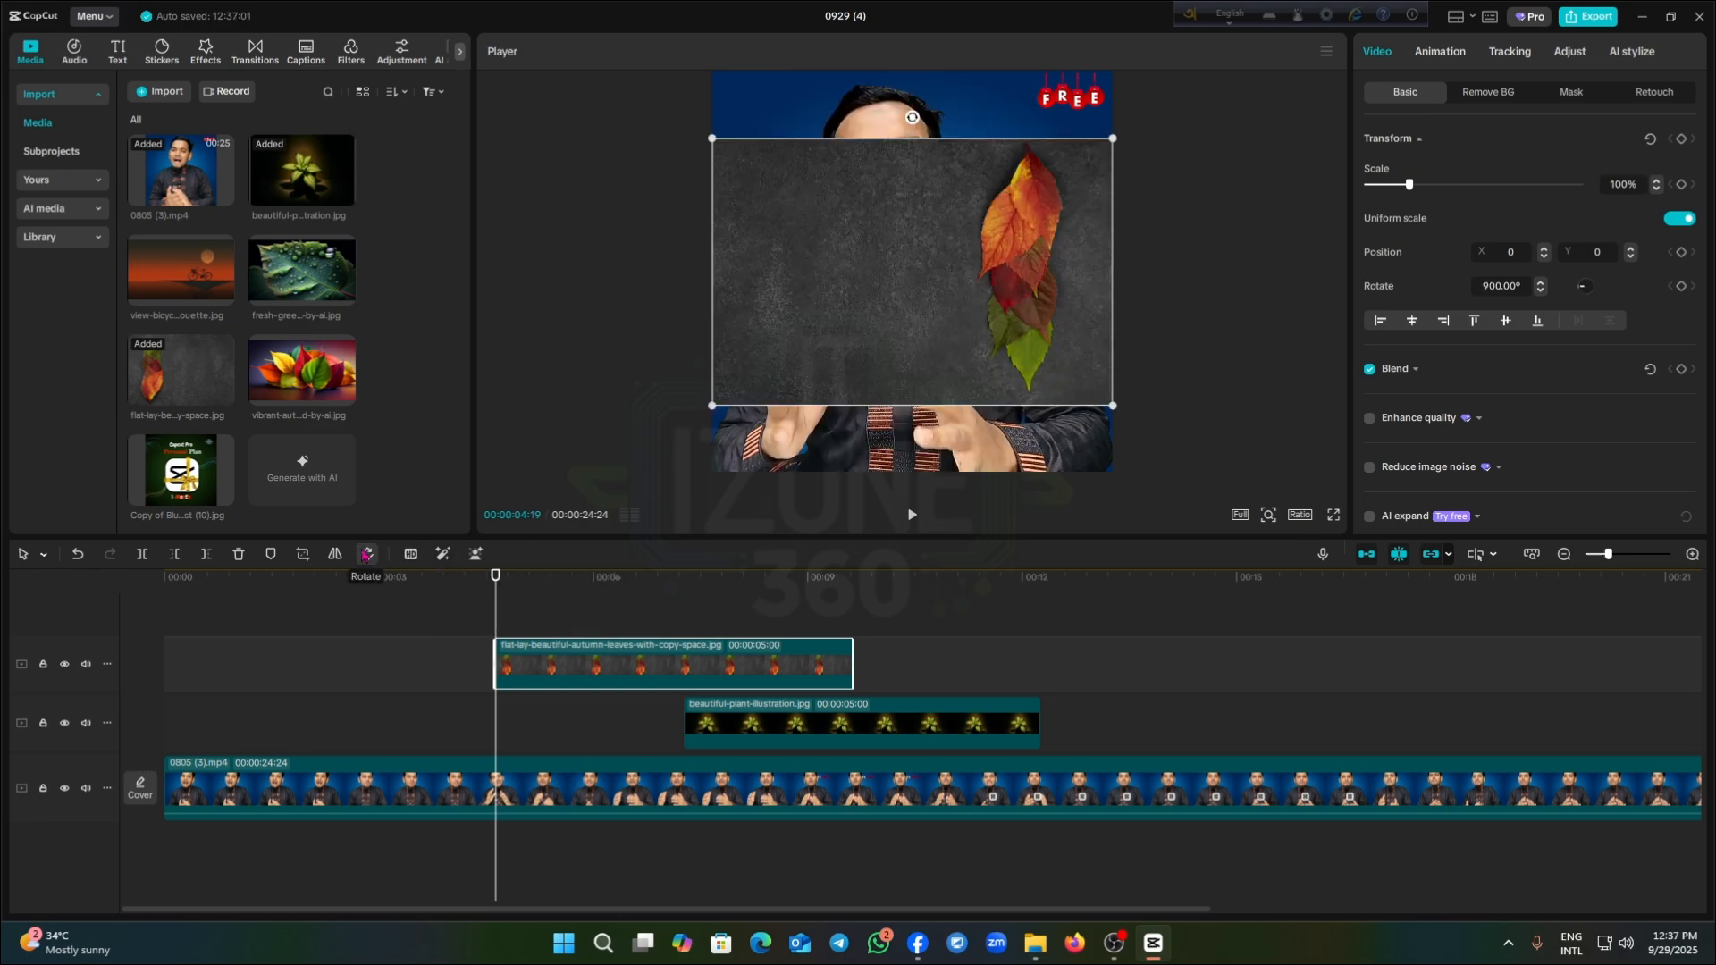
click(368, 555)
click(367, 555)
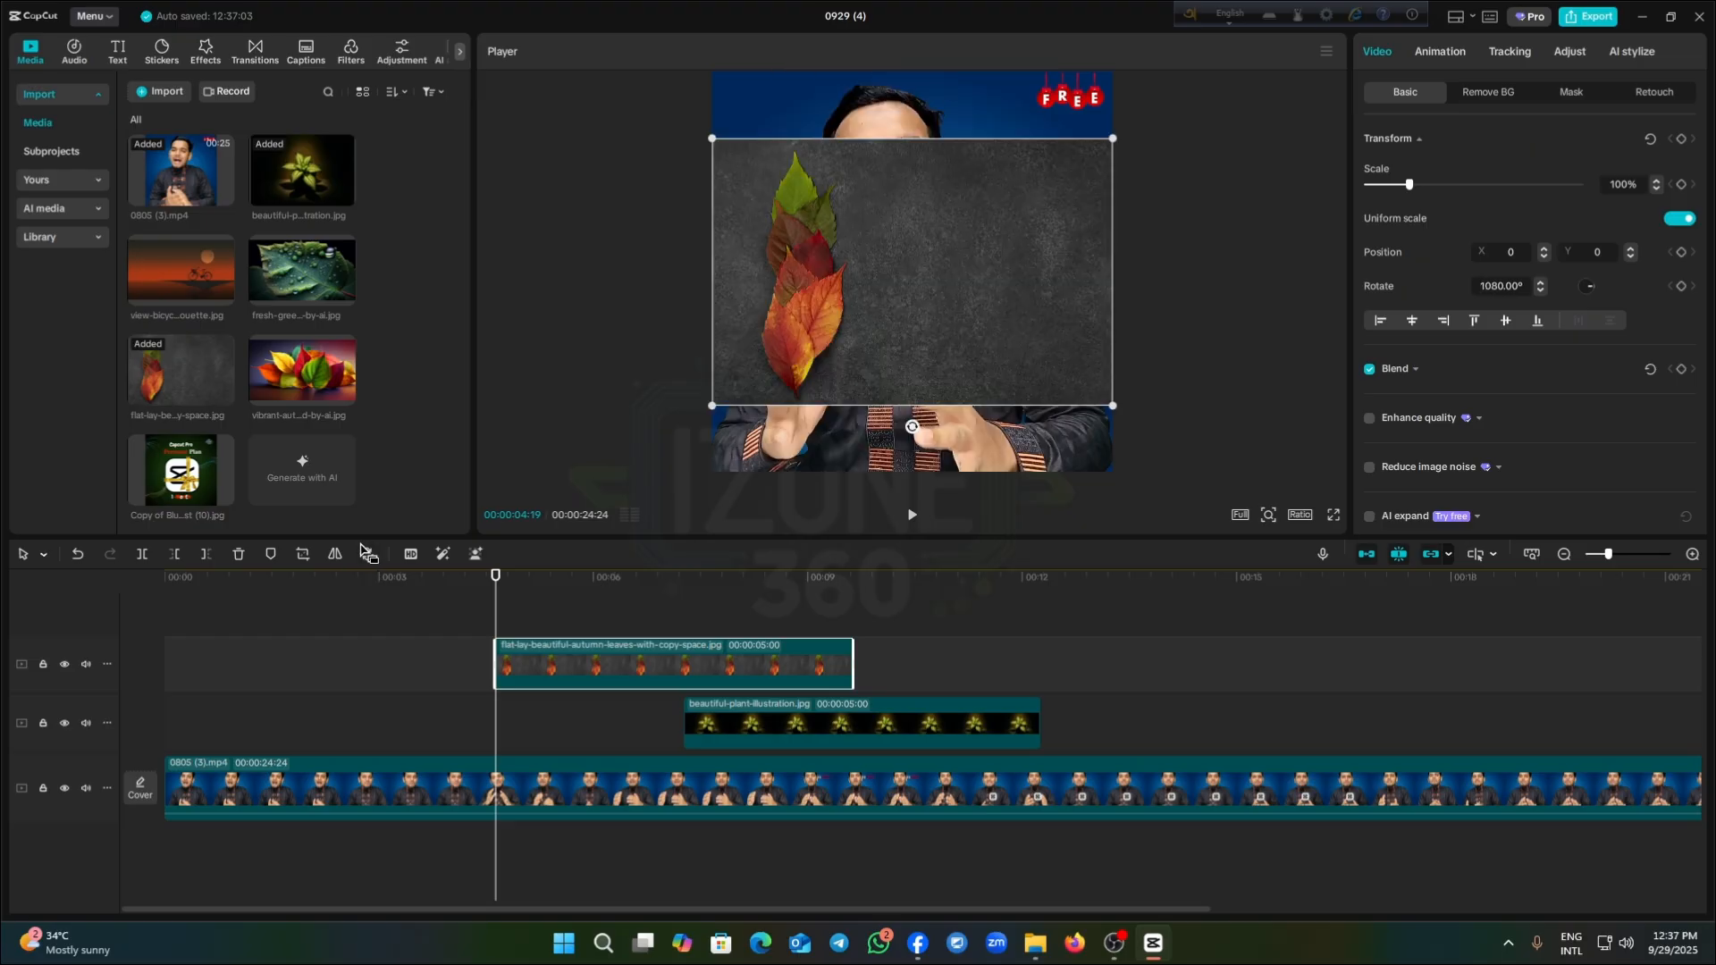
mouse_move(409, 555)
Move the beautiful-plant-illustration overlay to the start of the timeline, and enlarge it to 147% scale to fill the frame
drag(494, 604, 134, 643)
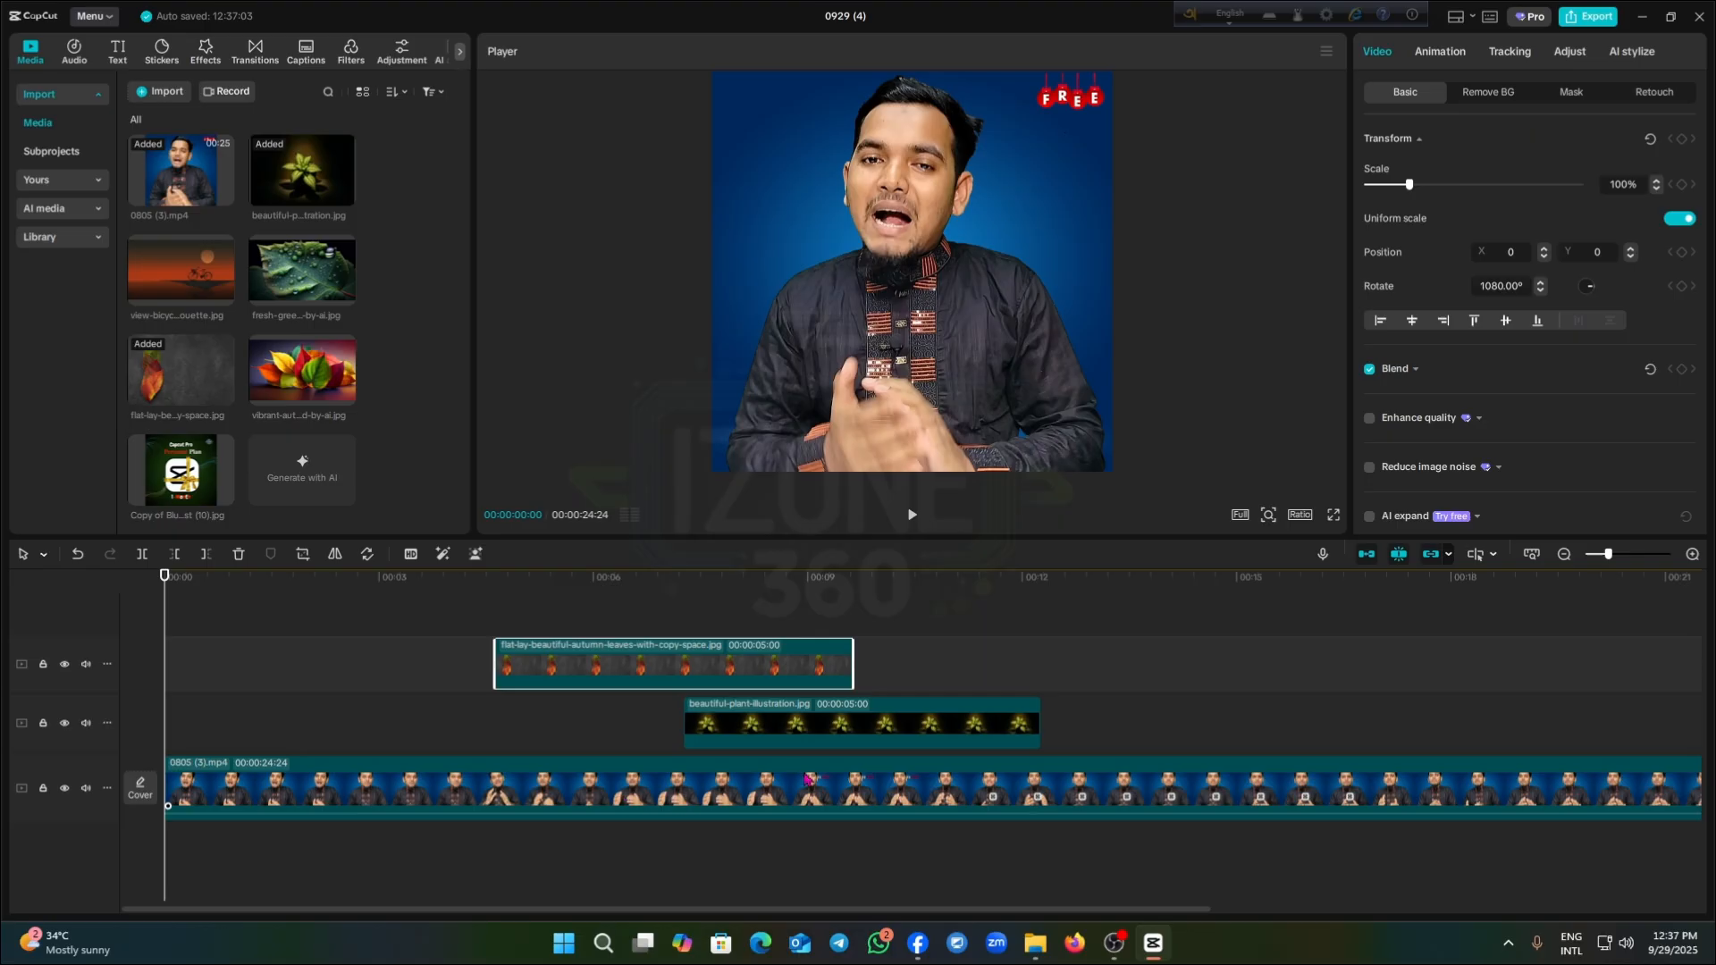
mouse_move(159, 594)
mouse_down()
mouse_move(234, 607)
mouse_move(163, 607)
mouse_move(192, 617)
mouse_move(176, 617)
mouse_move(326, 616)
mouse_move(162, 615)
mouse_up()
click(243, 788)
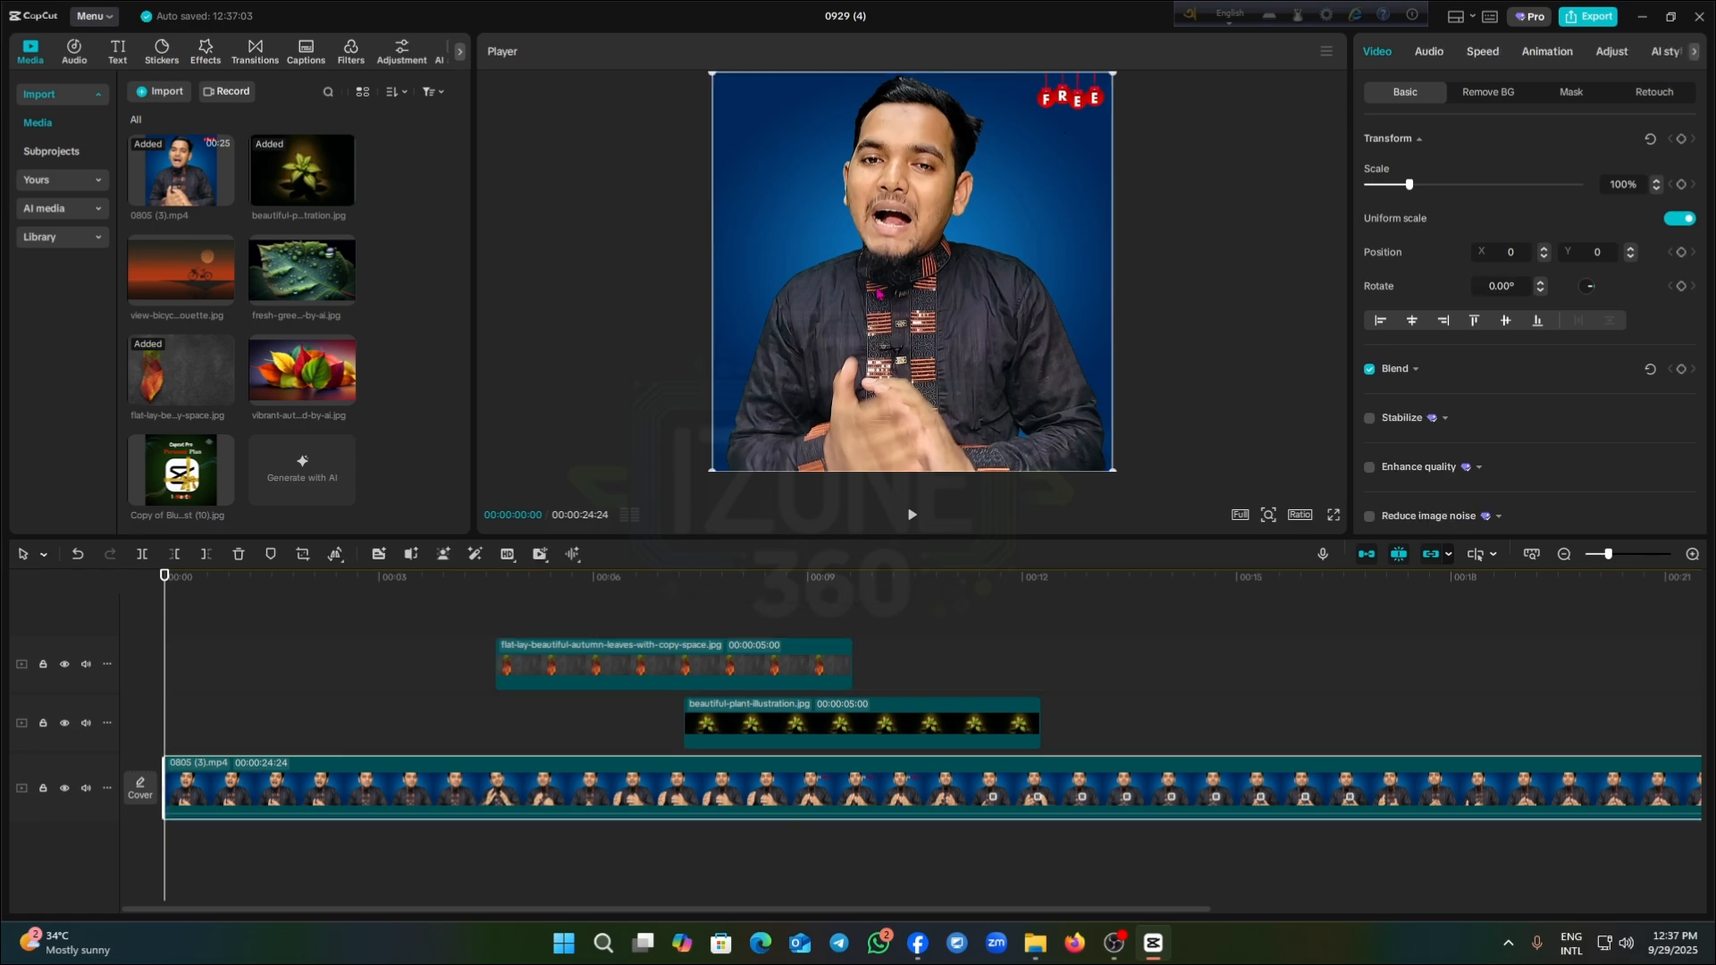
drag(780, 730, 252, 729)
drag(1122, 418, 1142, 681)
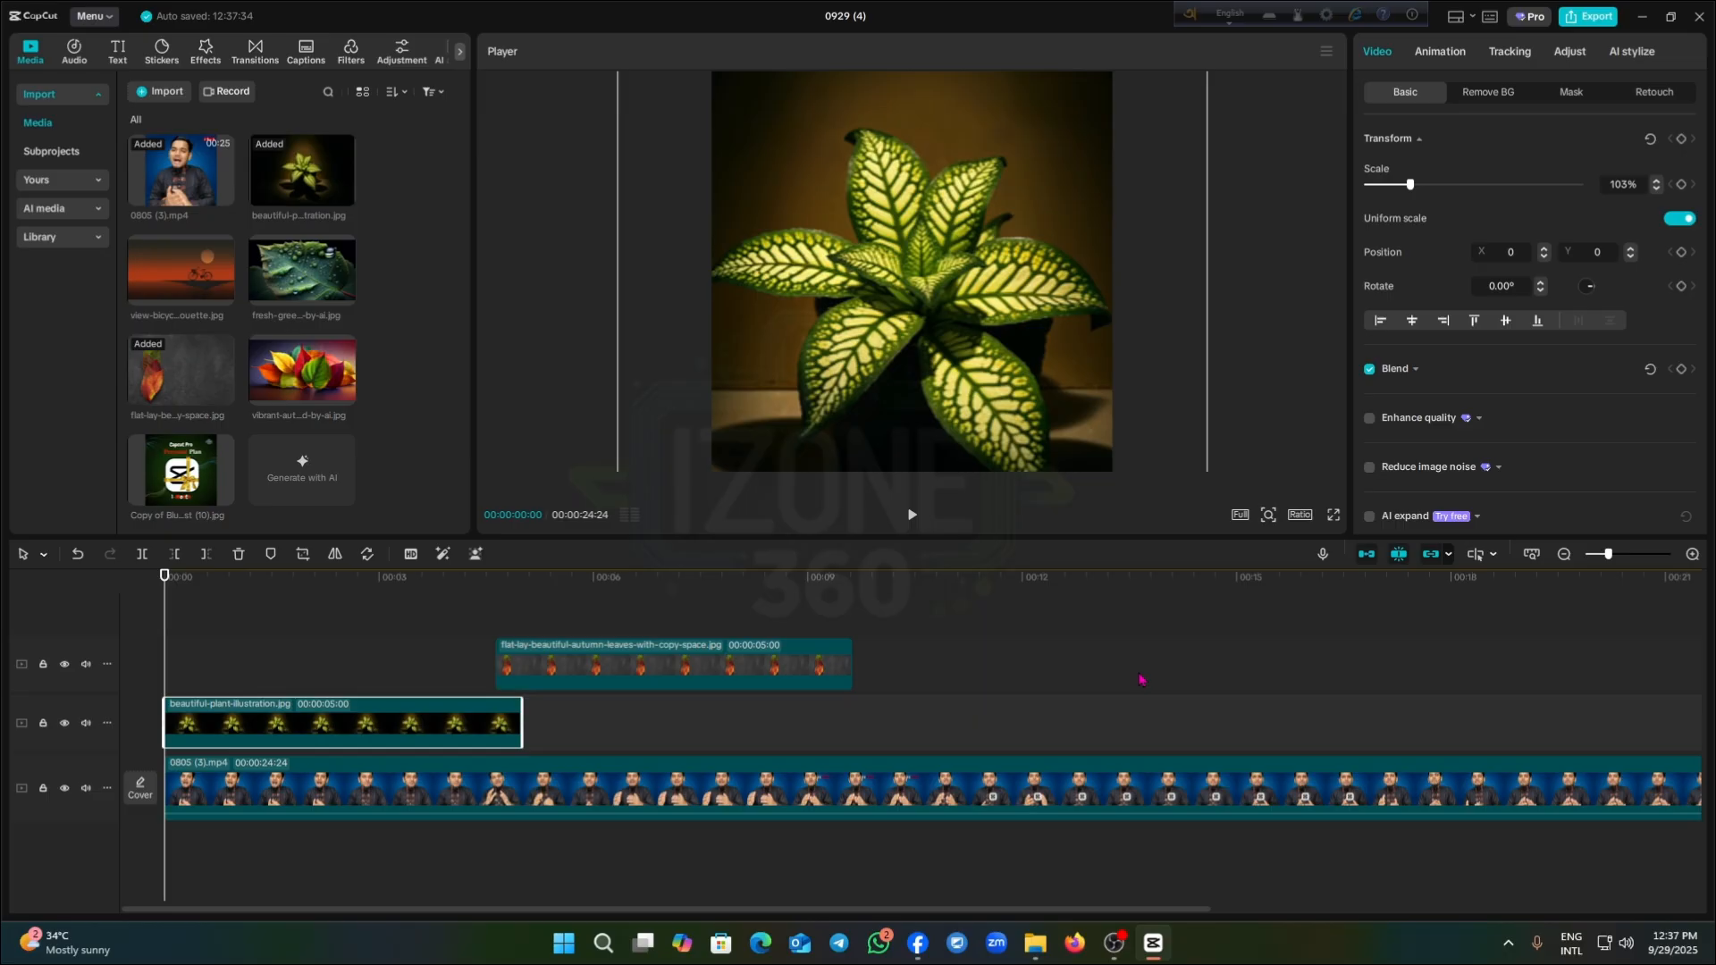
Move the flat-lay autumn leaves overlay to the start of the timeline, and enlarge it to 160% scale to fill the frame
drag(645, 640, 309, 638)
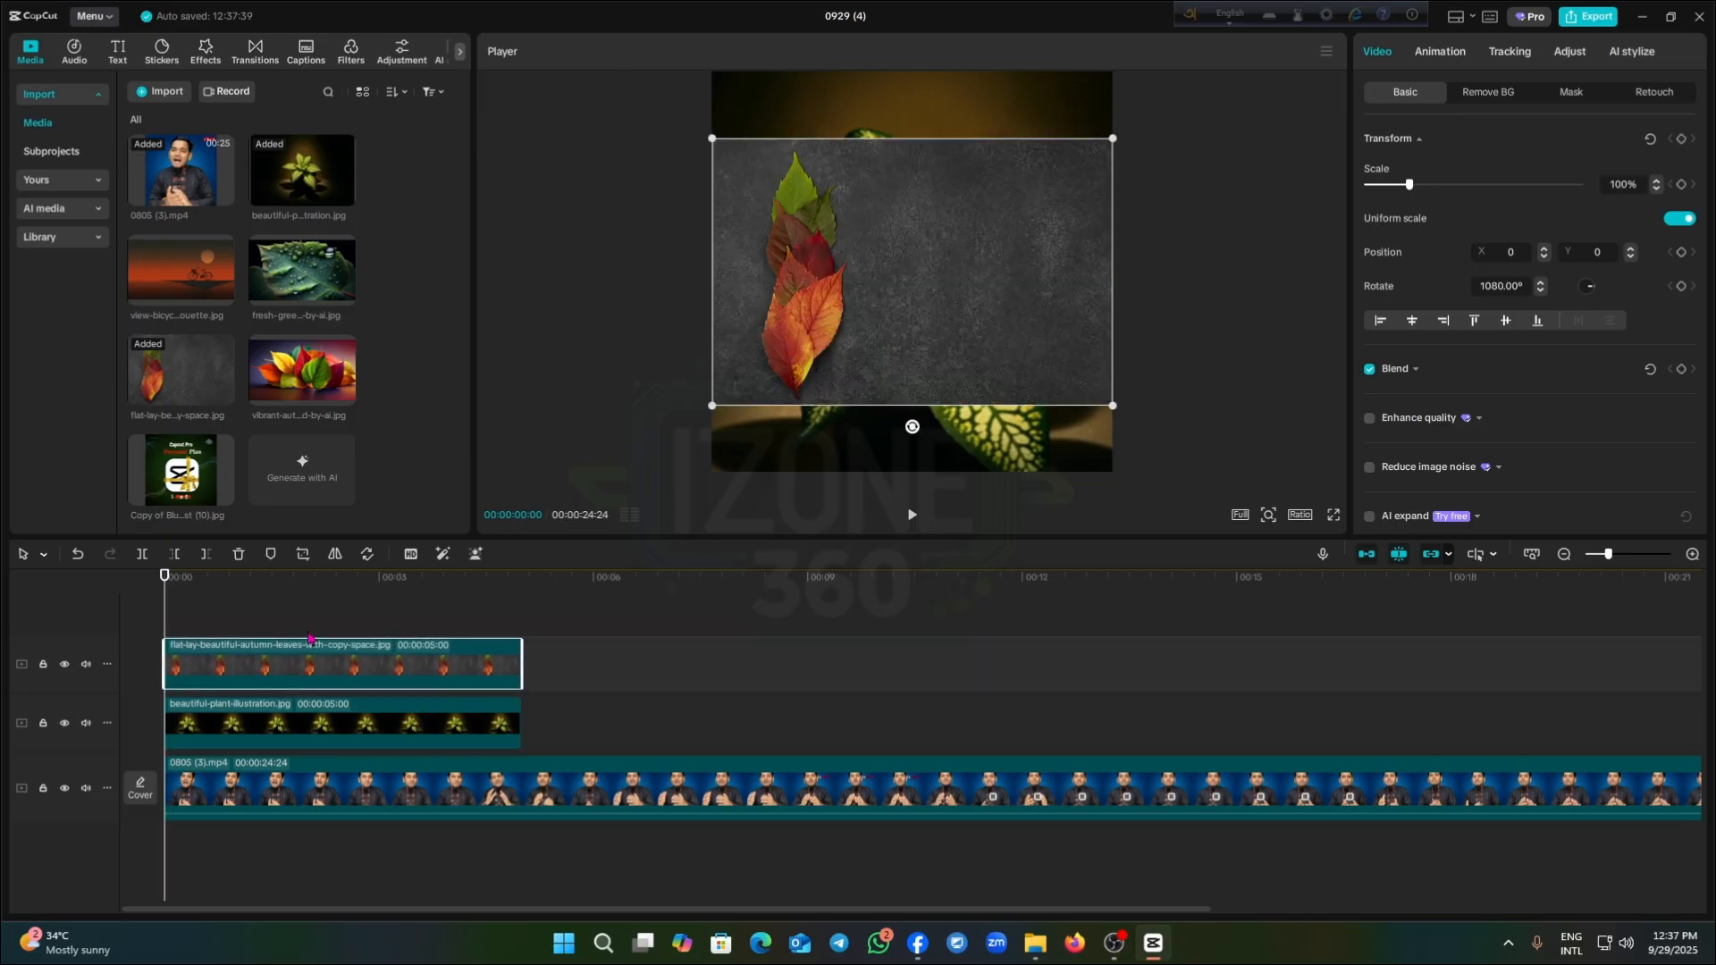
drag(1113, 406, 1232, 486)
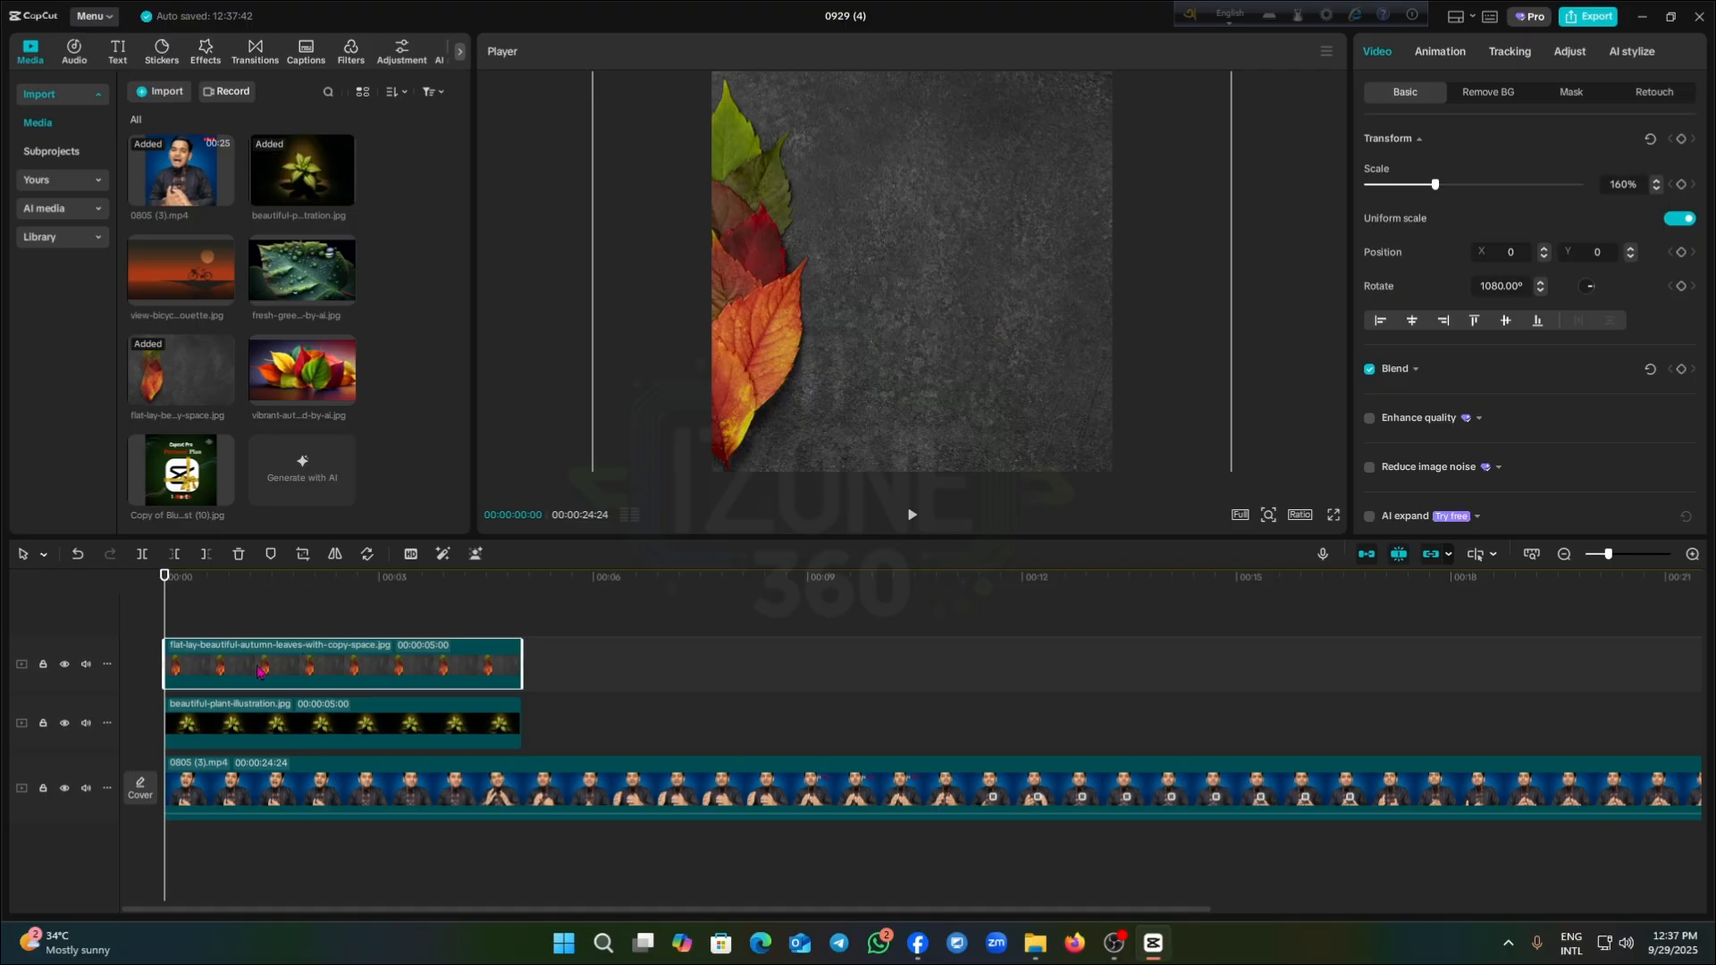
click(238, 579)
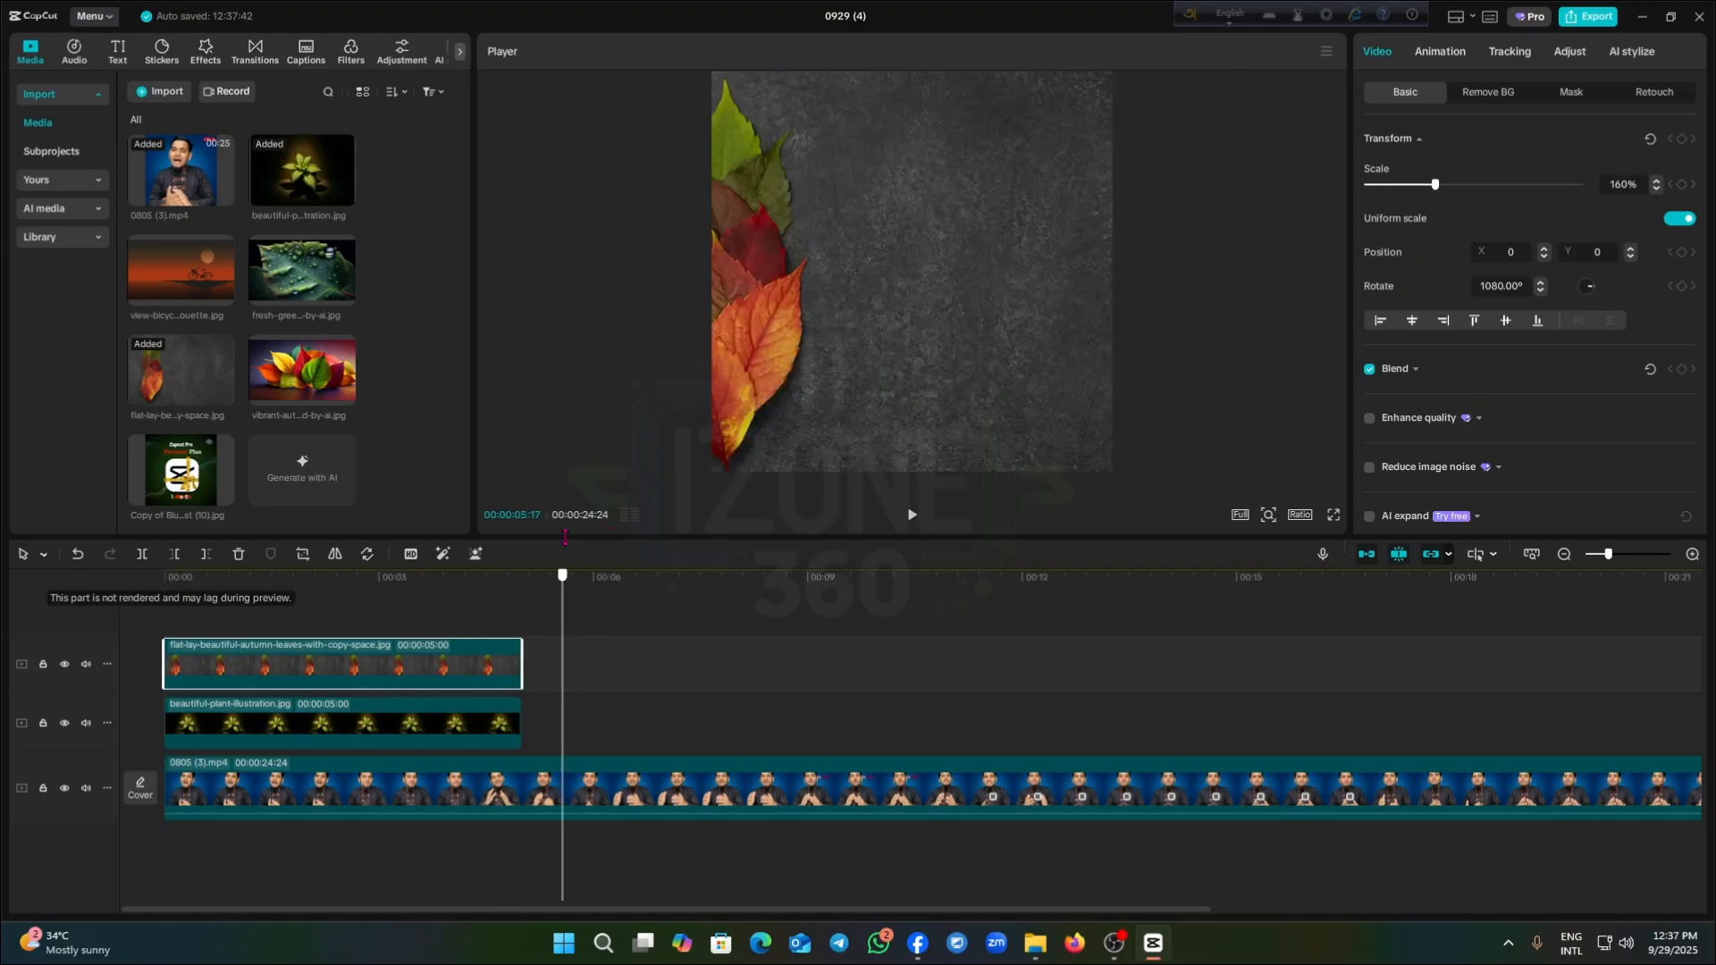
click(185, 586)
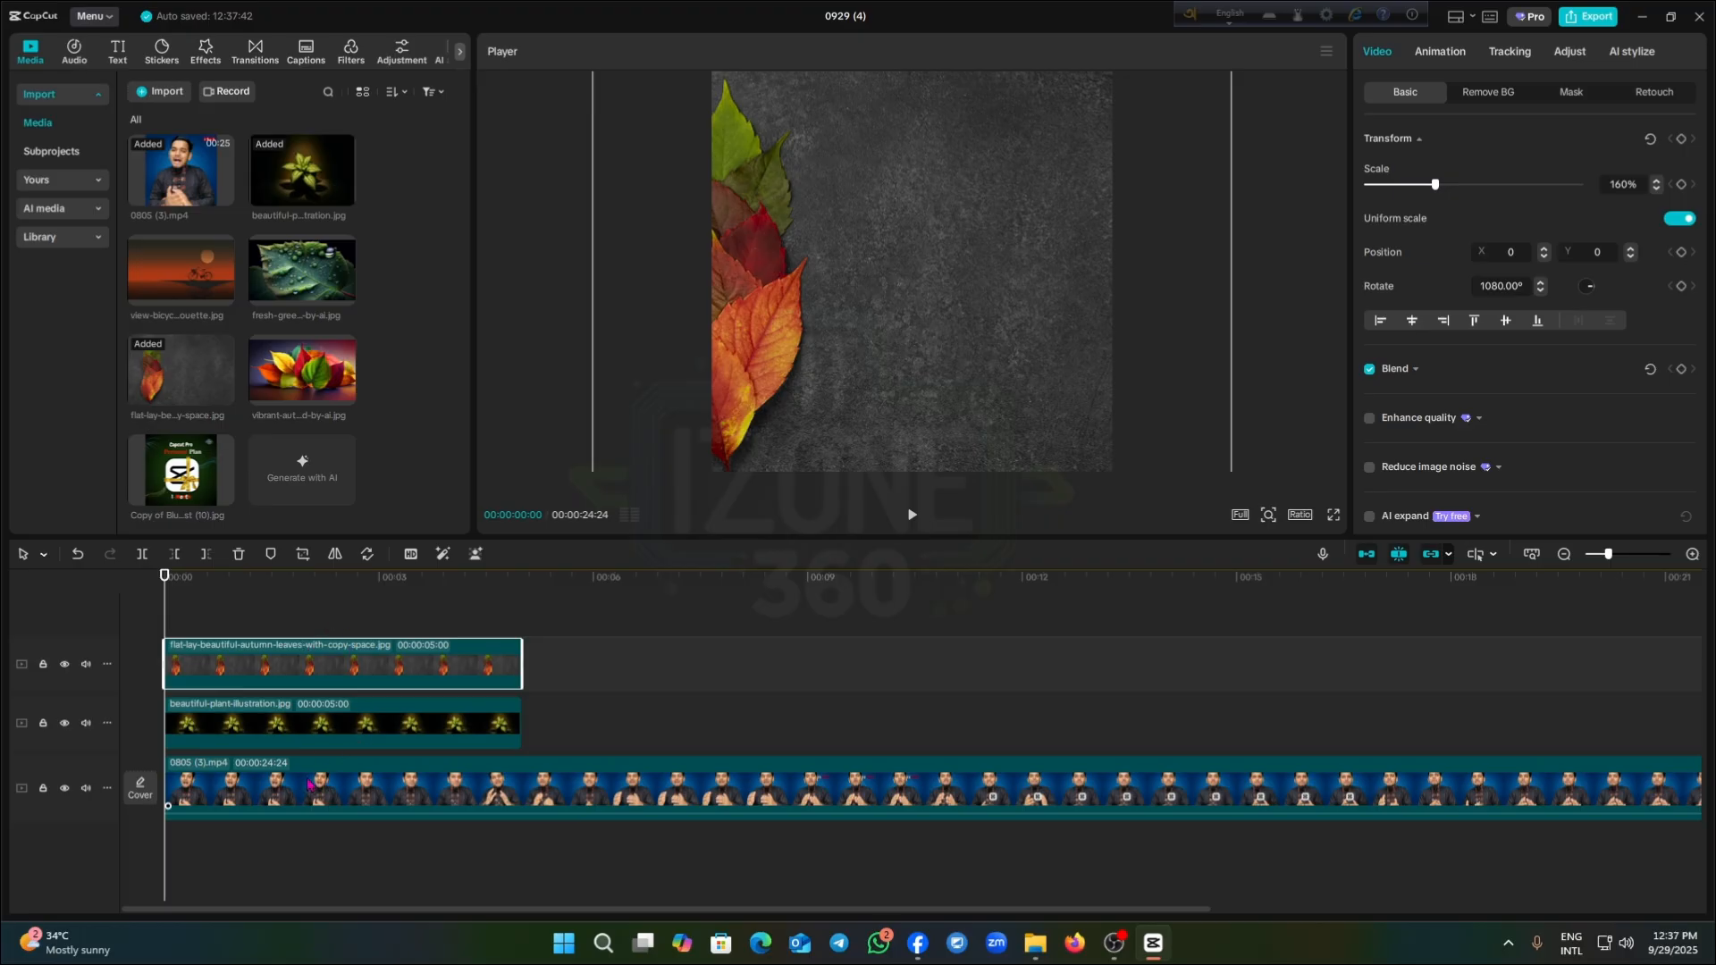
click(311, 784)
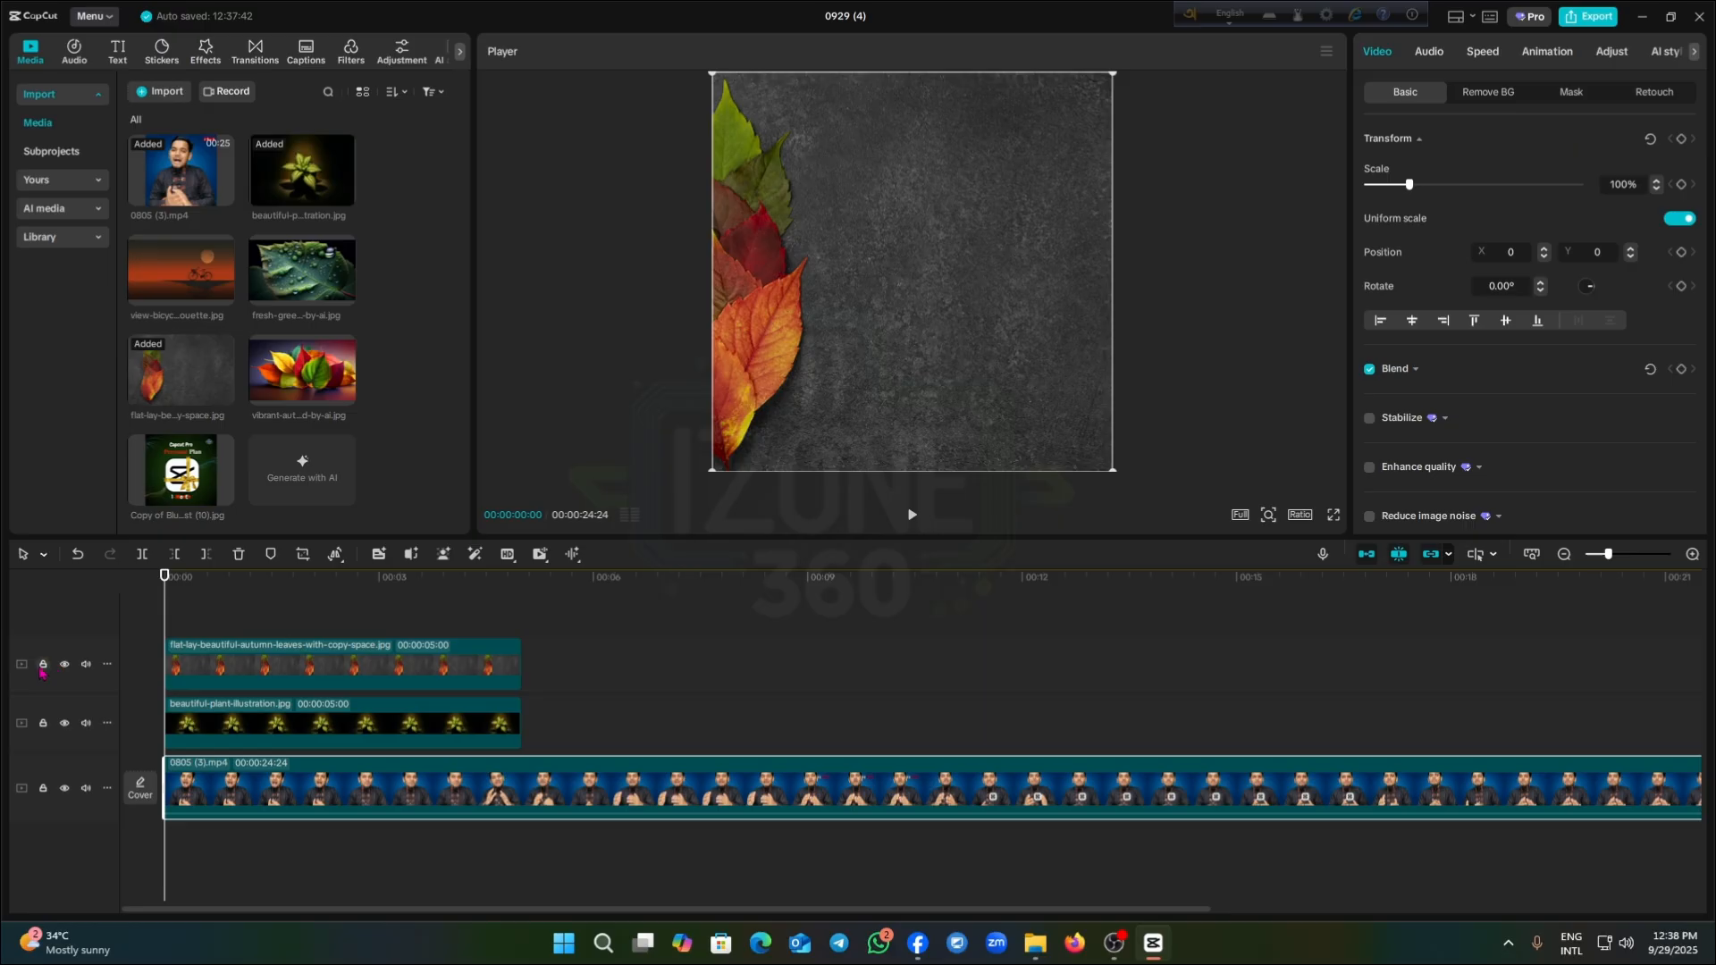
Shift the flat-lay autumn leaves overlay to start at about 2 seconds, and lock and unlock its track
drag(261, 670, 418, 671)
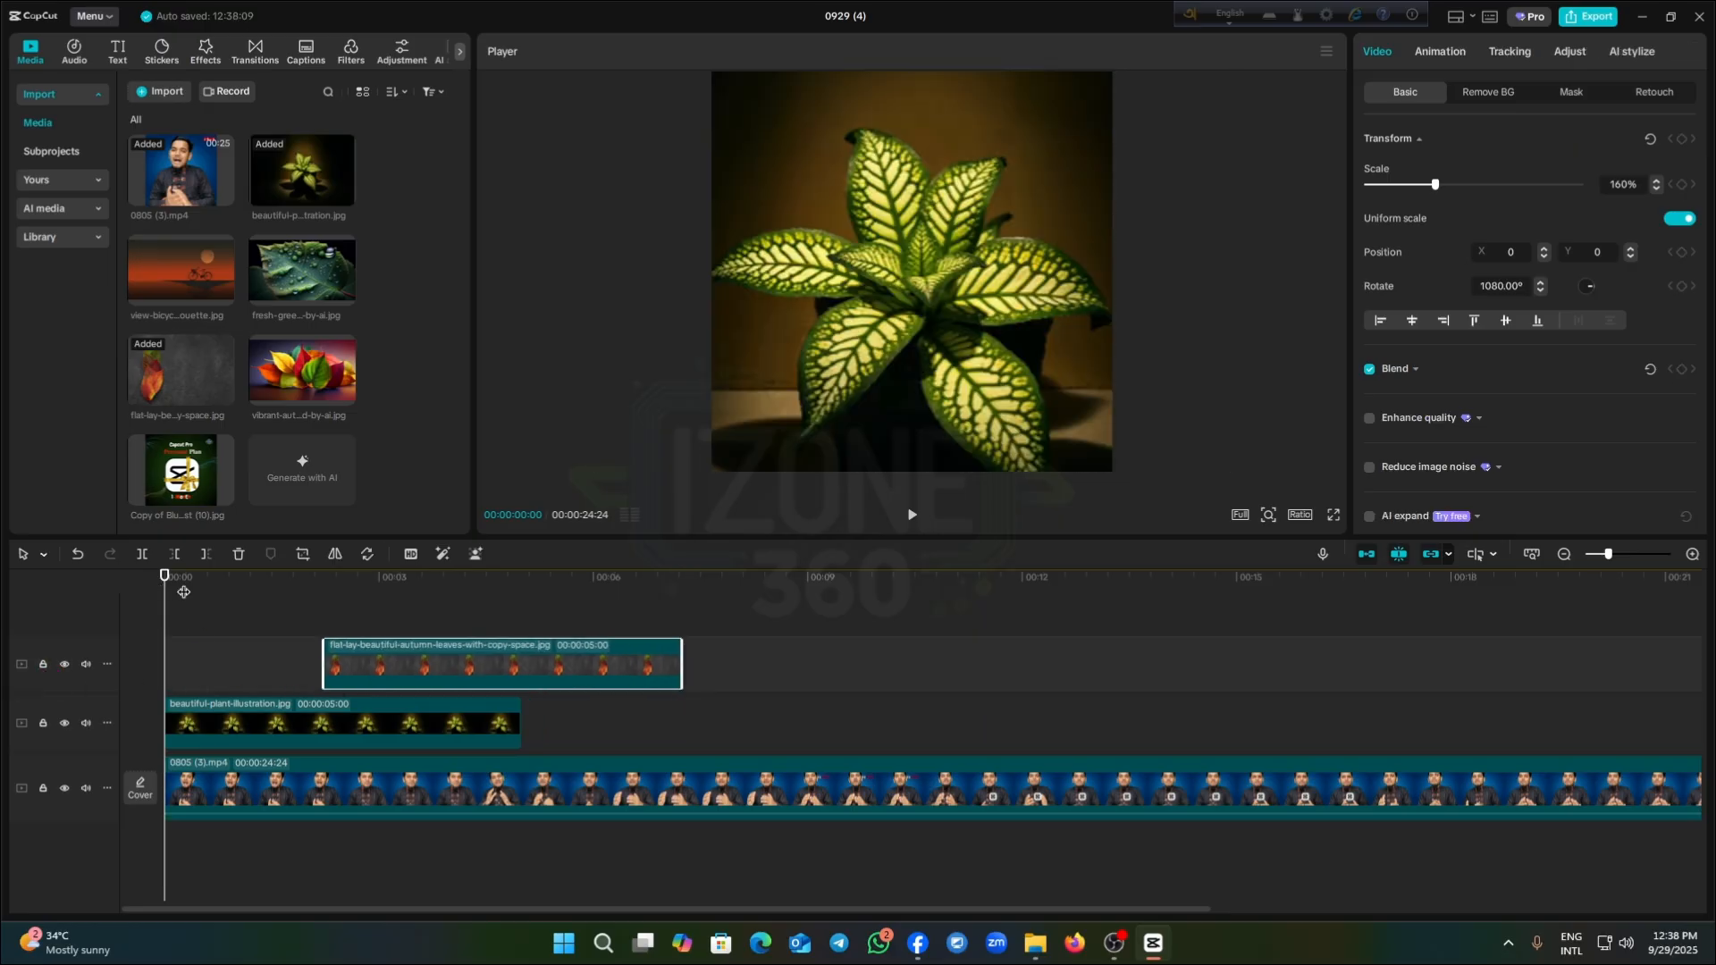
drag(183, 592, 302, 599)
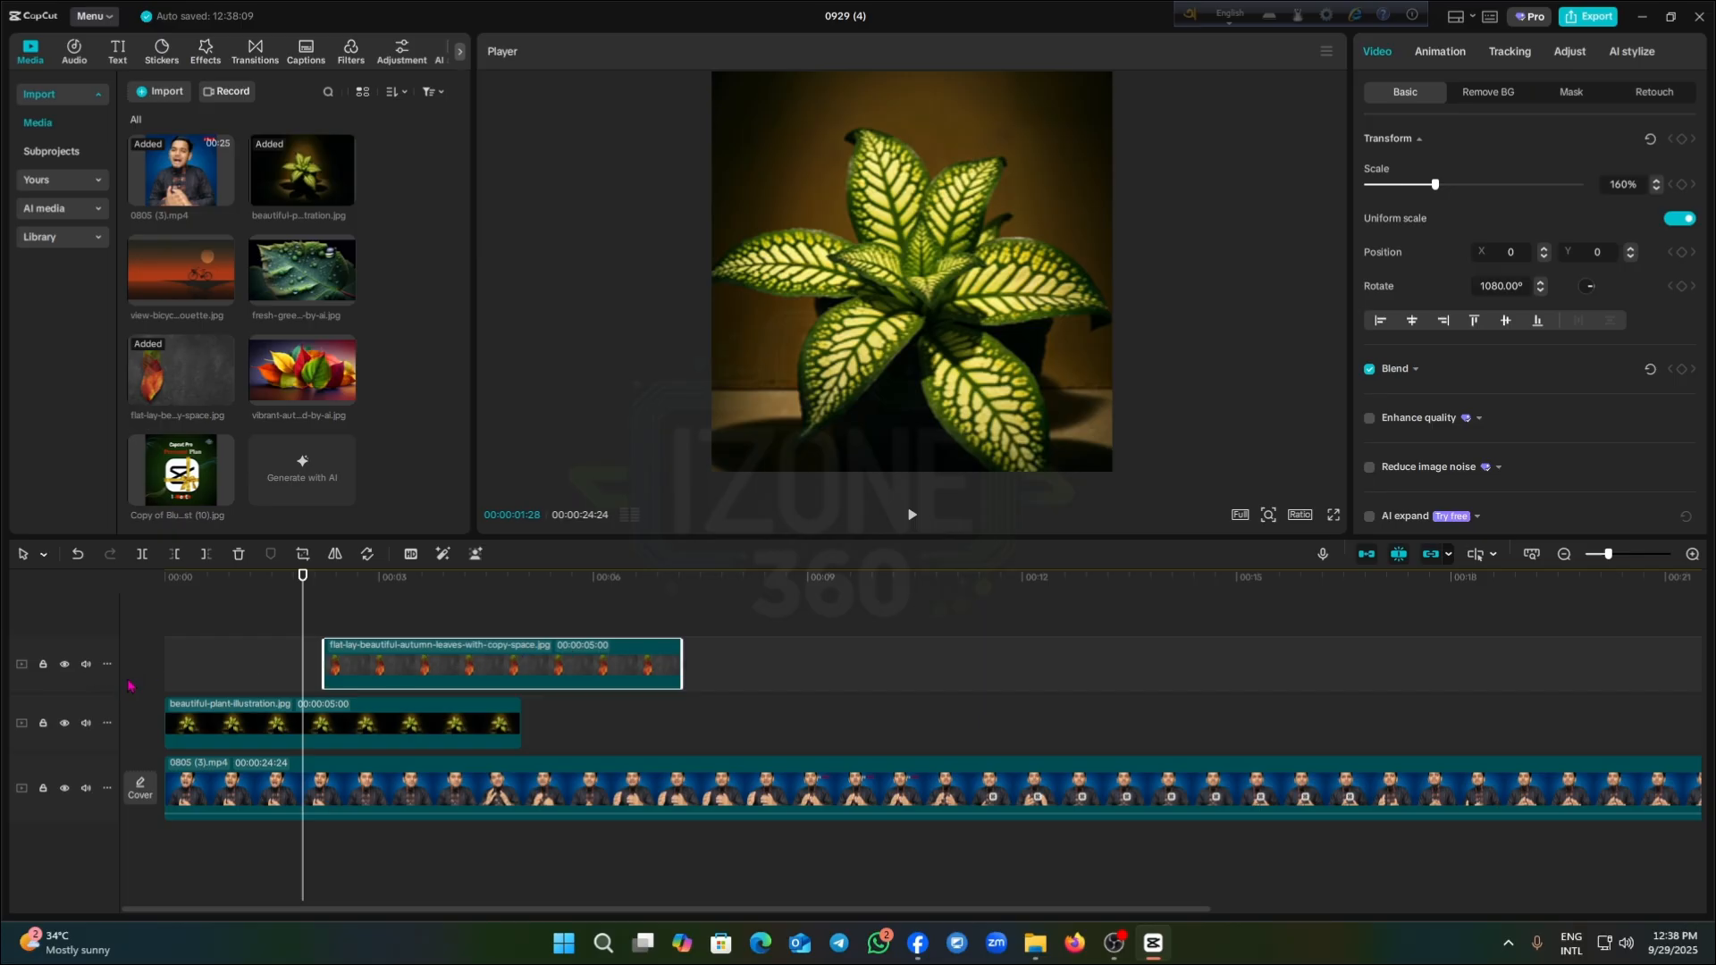
click(43, 664)
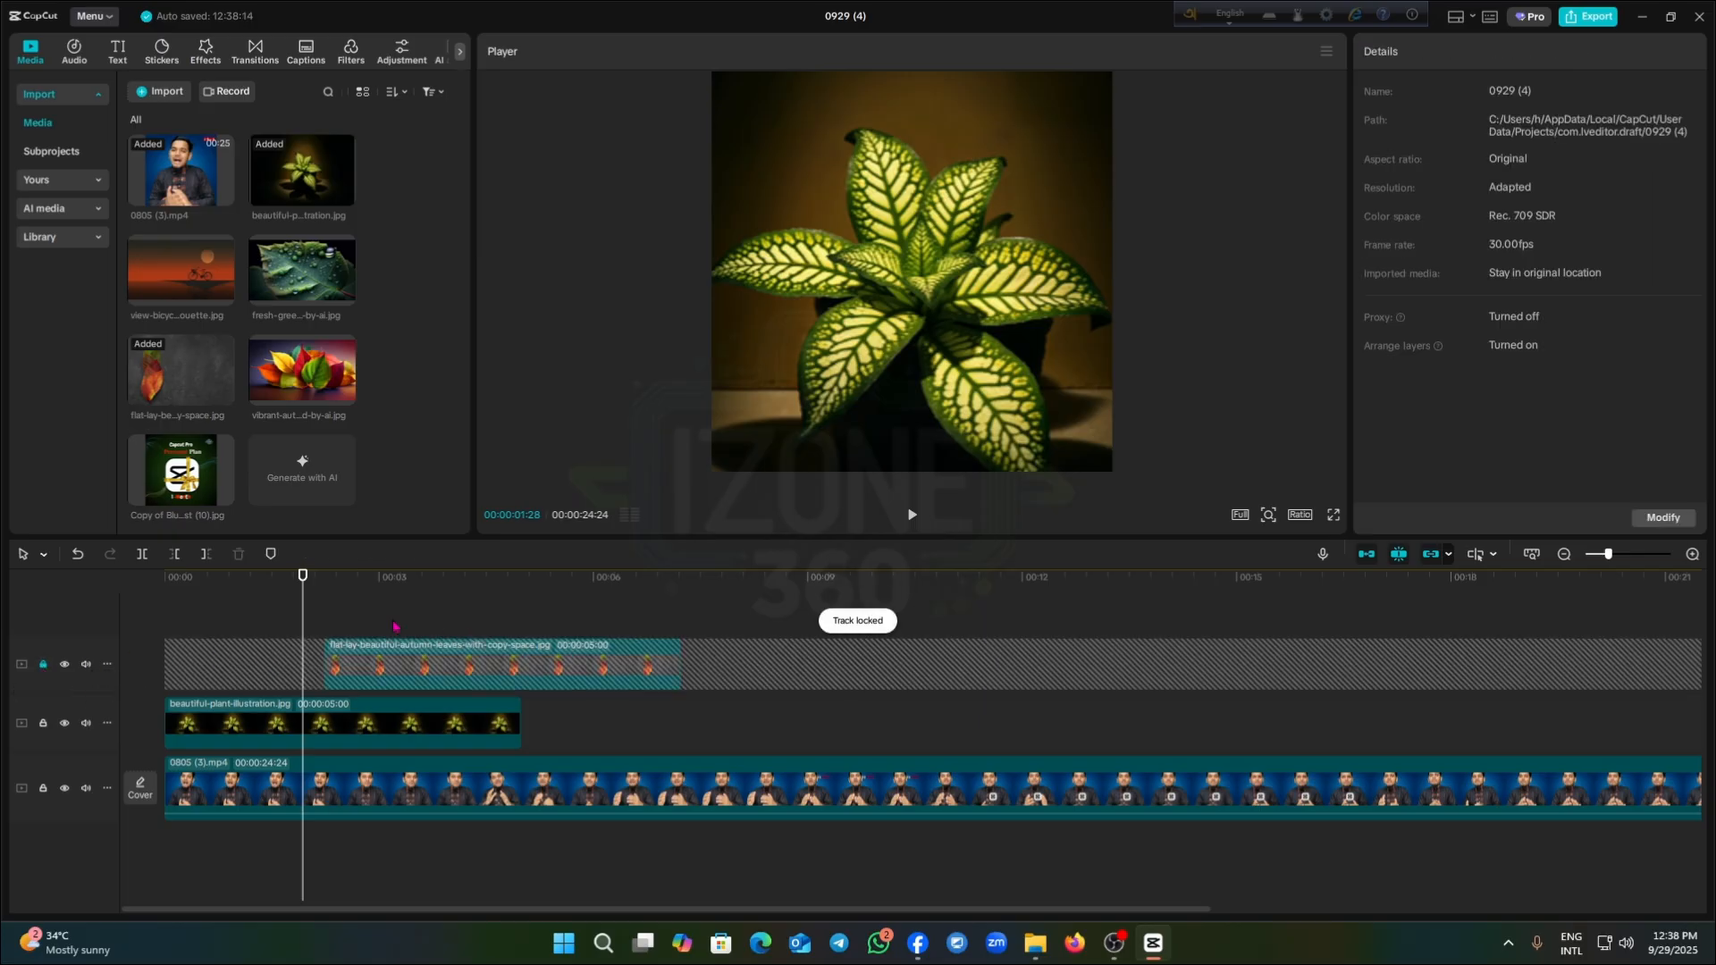
click(447, 594)
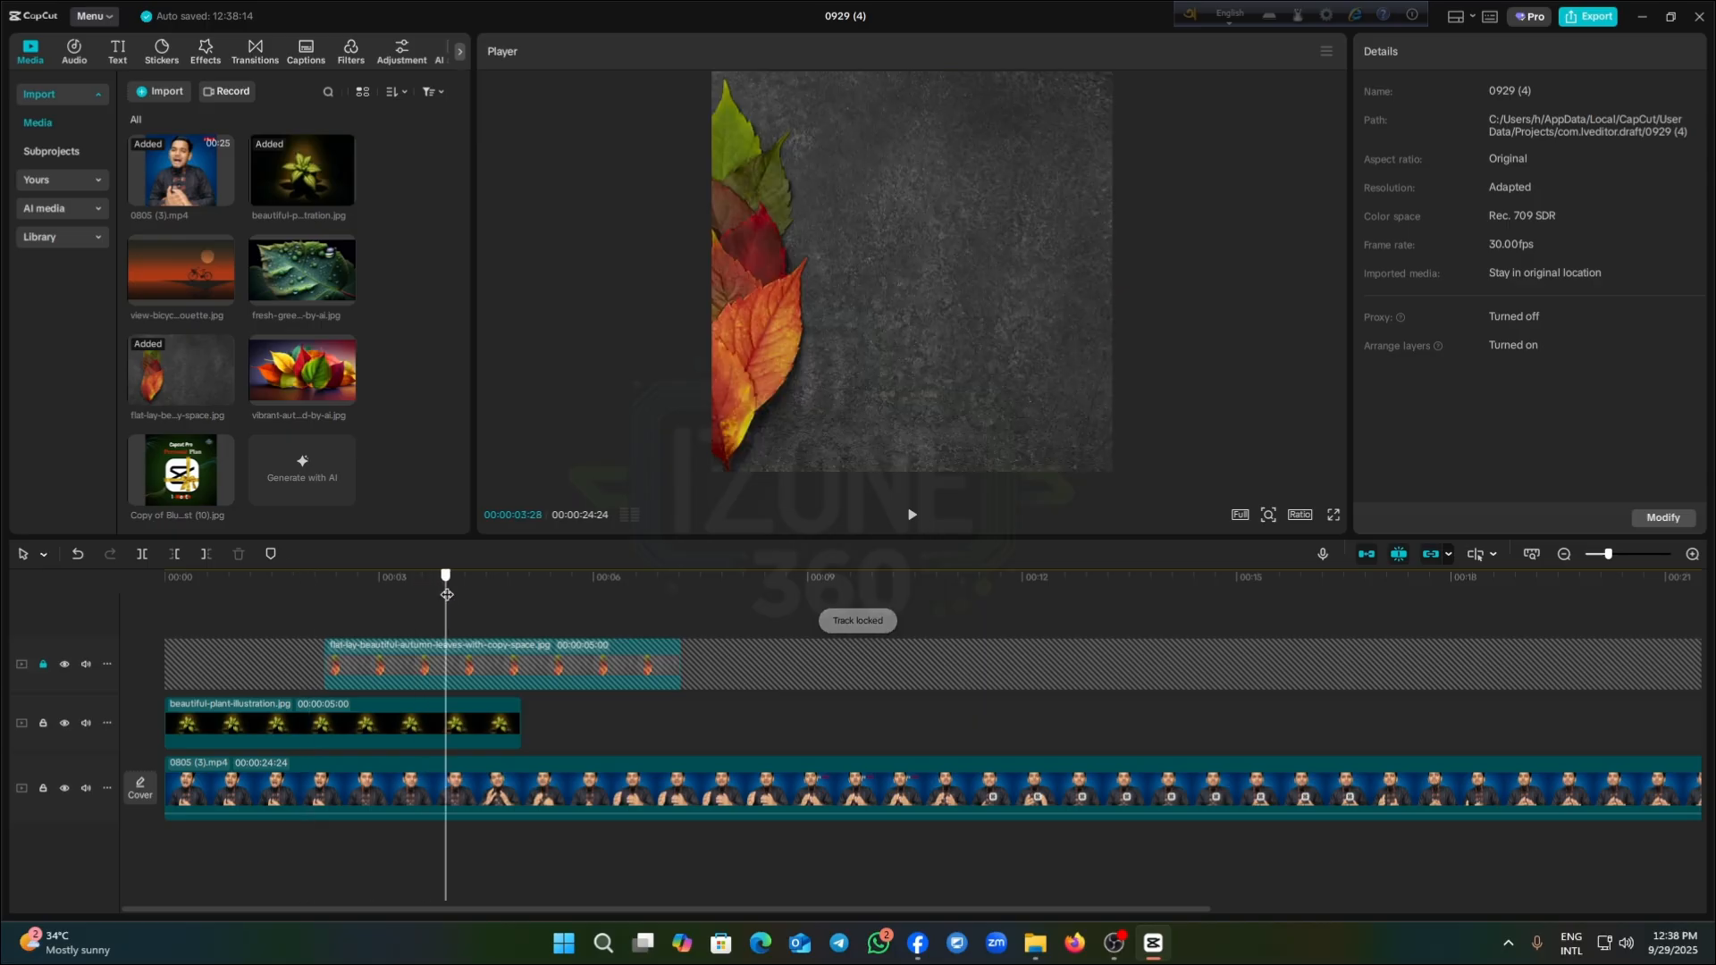
click(350, 594)
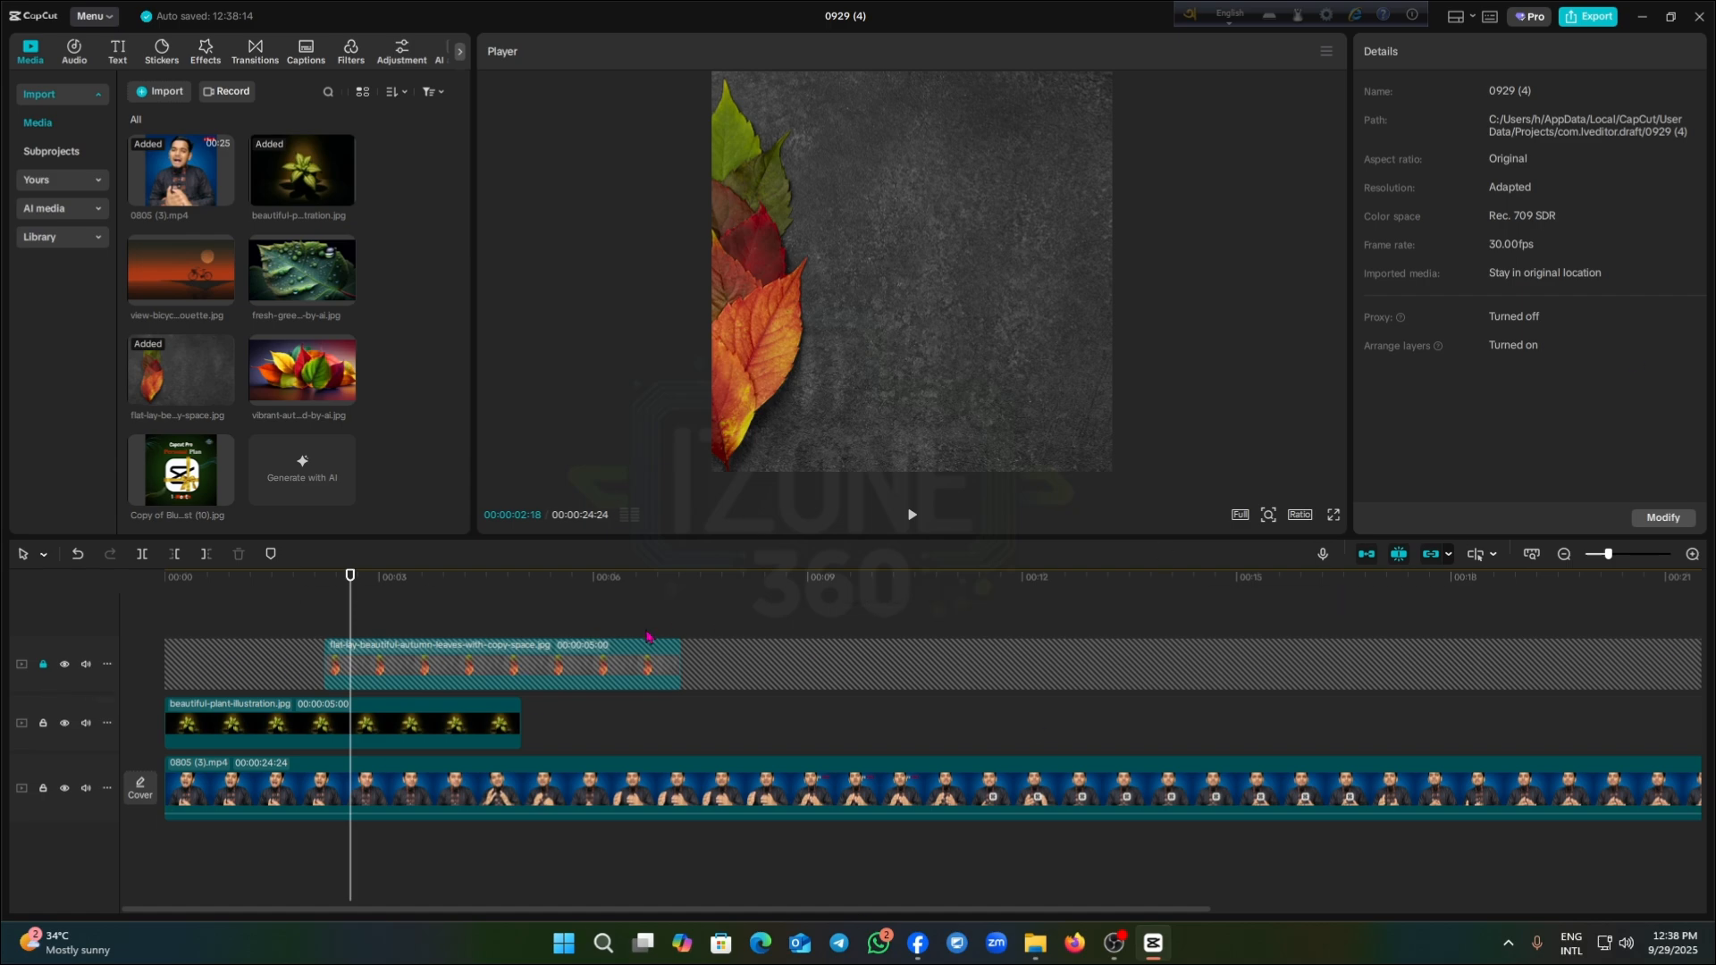
click(45, 667)
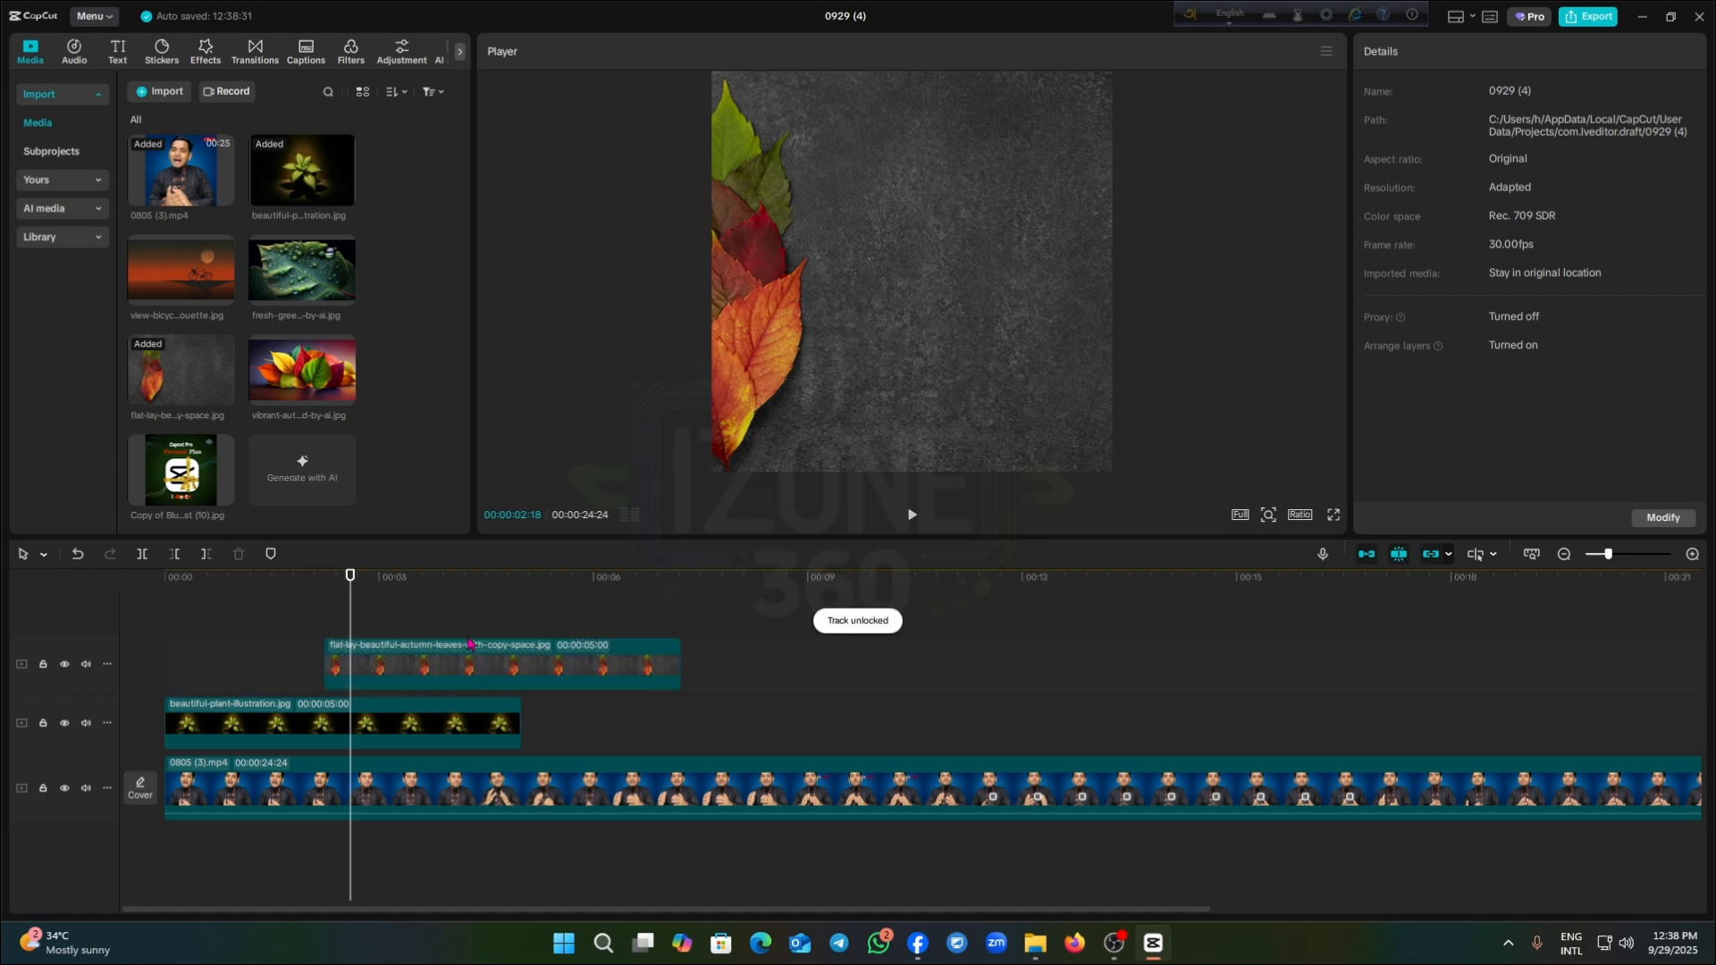
Shift the autumn leaves overlay to start at about 1 second, and shrink it to 62% scale at X -552, Y 851
drag(463, 662, 385, 662)
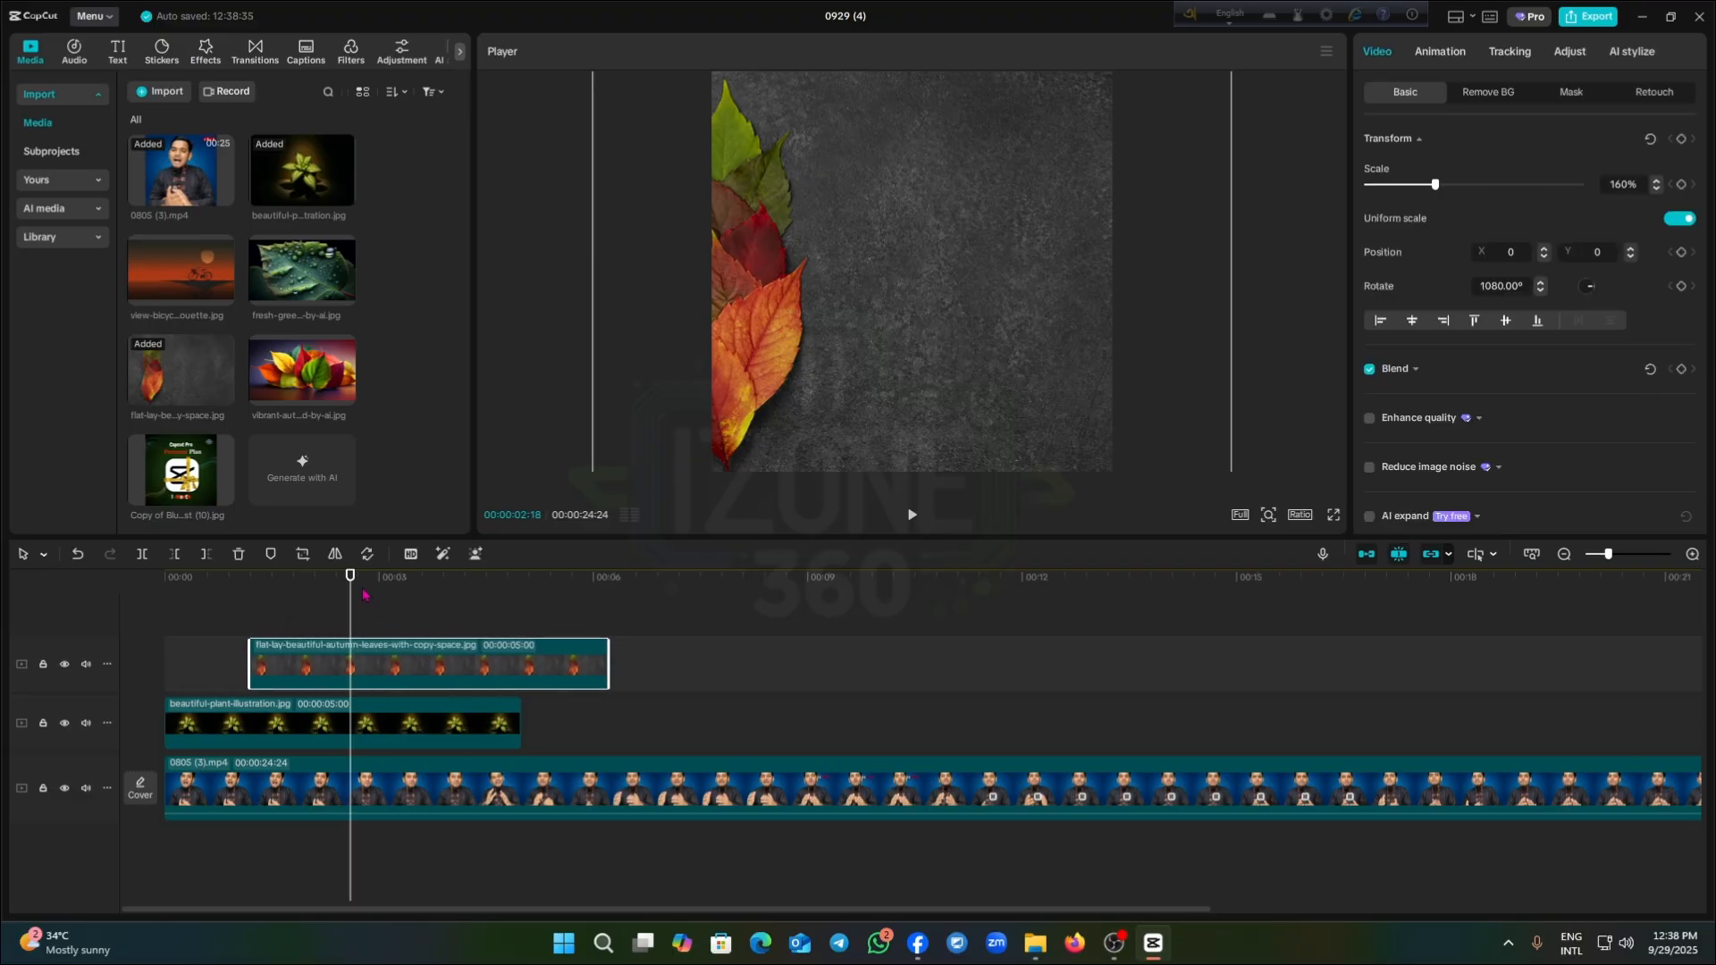
click(352, 607)
drag(689, 237, 675, 326)
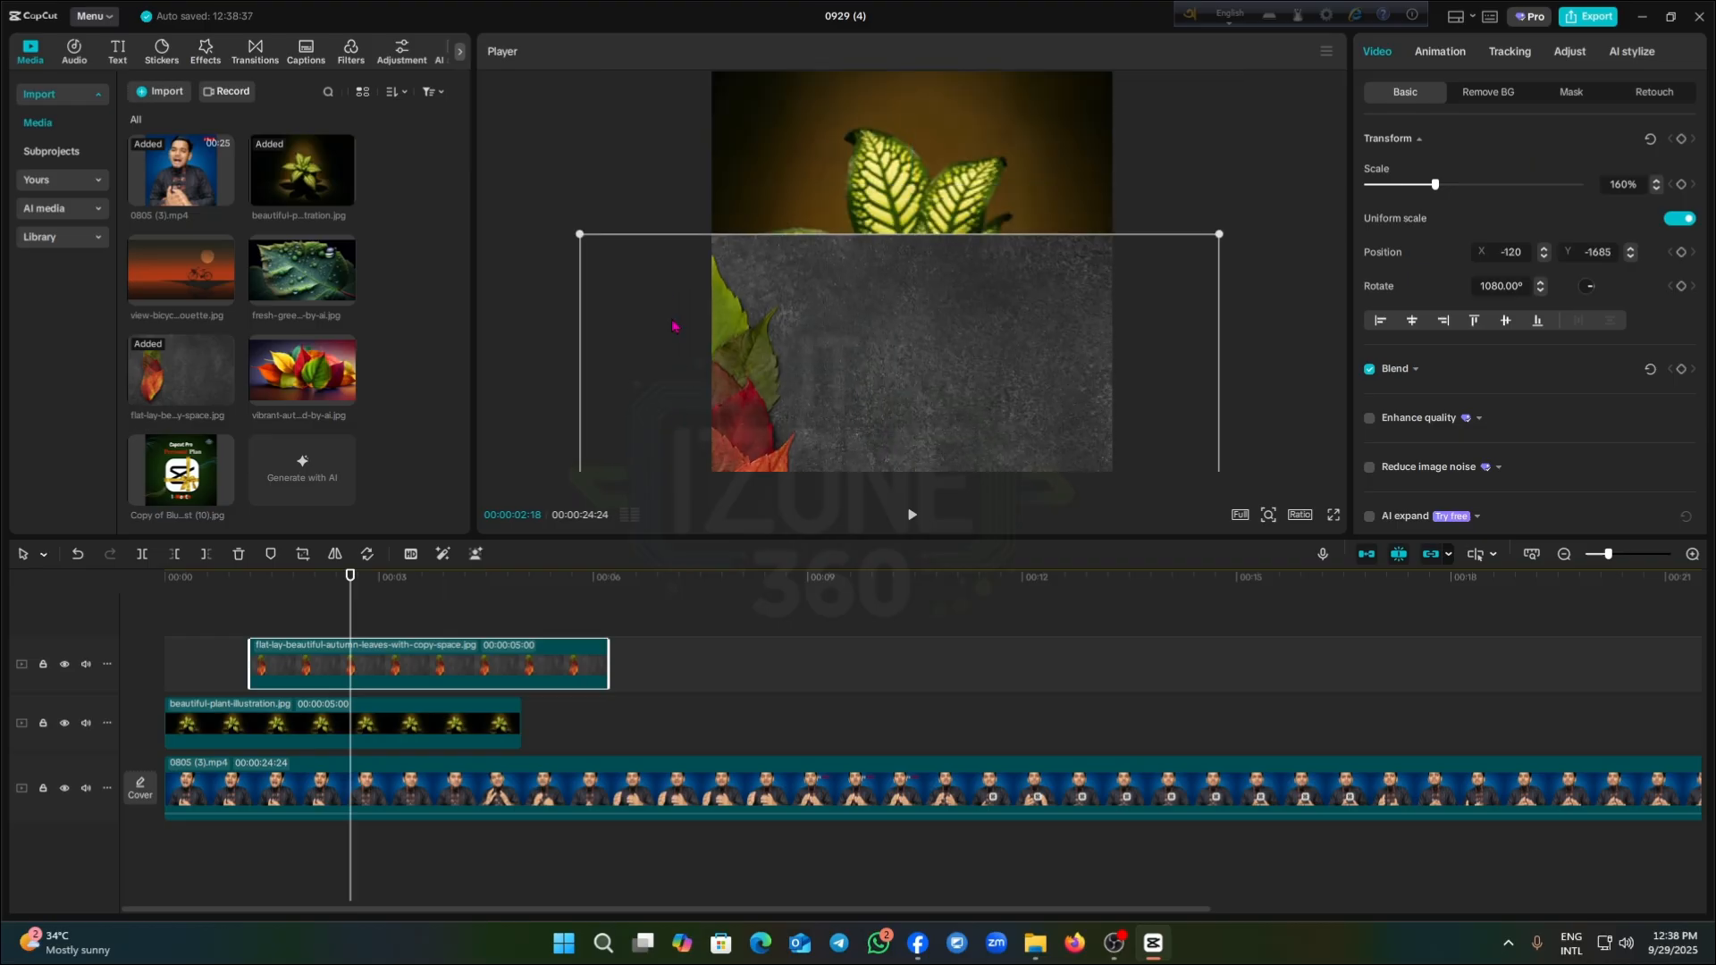
drag(581, 235, 768, 357)
drag(921, 420, 880, 195)
Shrink the beautiful-plant-illustration overlay to 43% scale, and place it in the lower-right part of the video frame
click(304, 729)
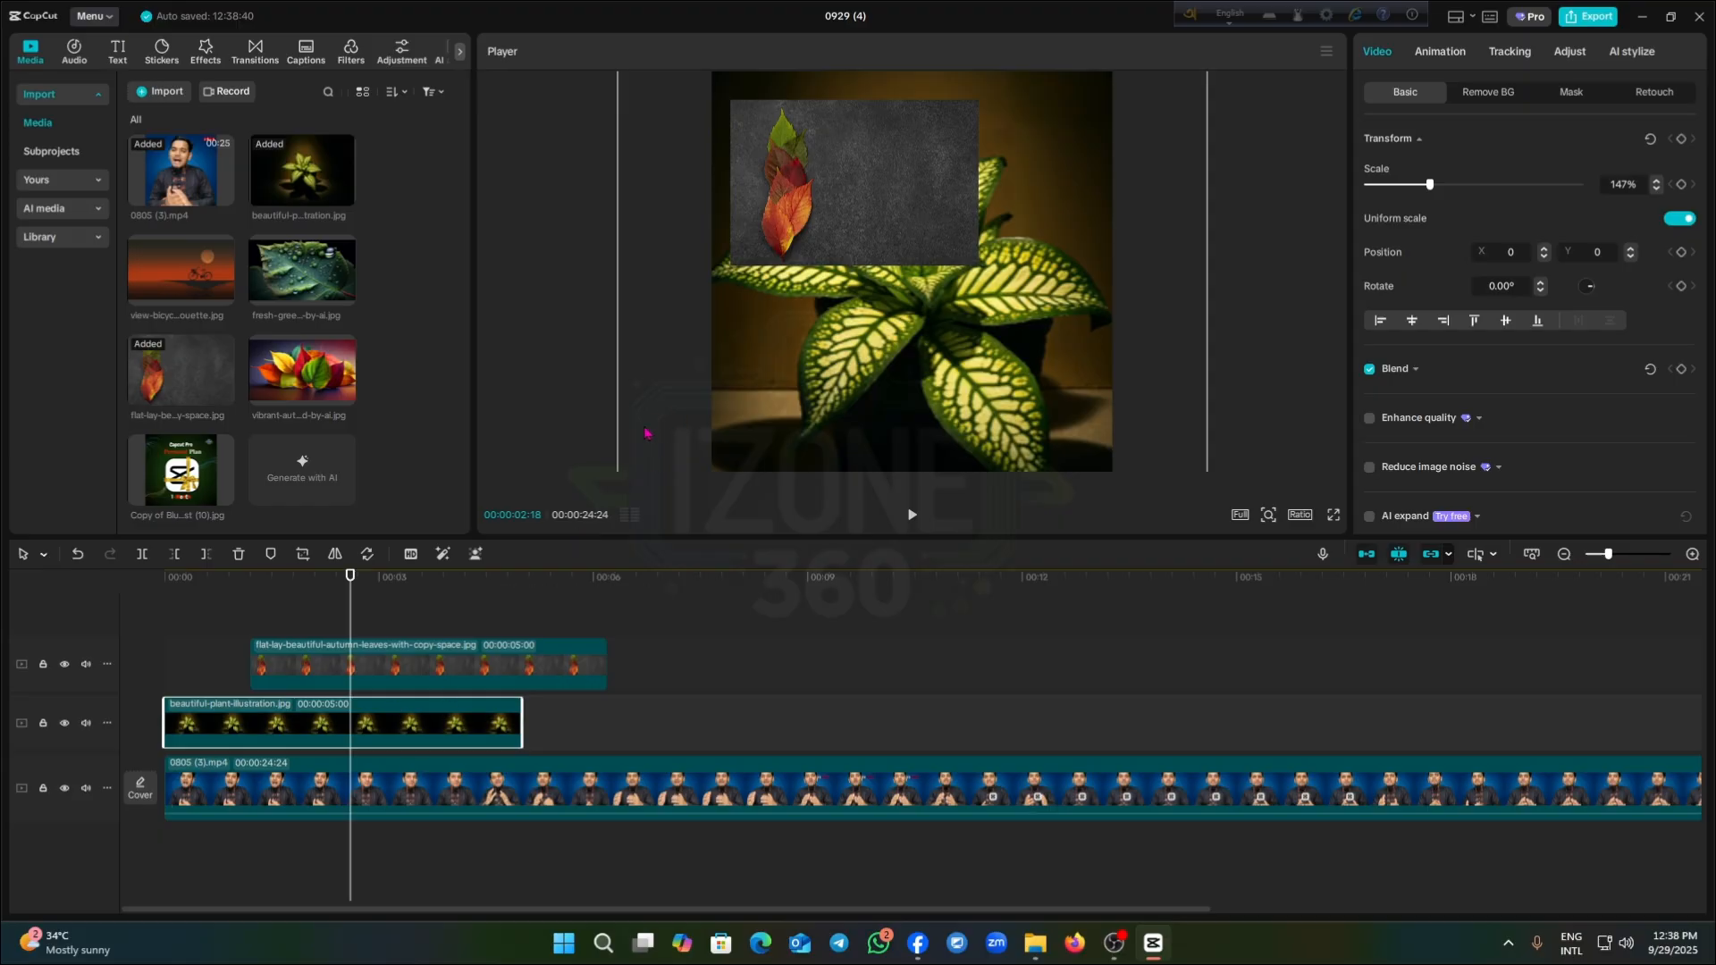
drag(675, 362, 679, 536)
drag(659, 252, 874, 394)
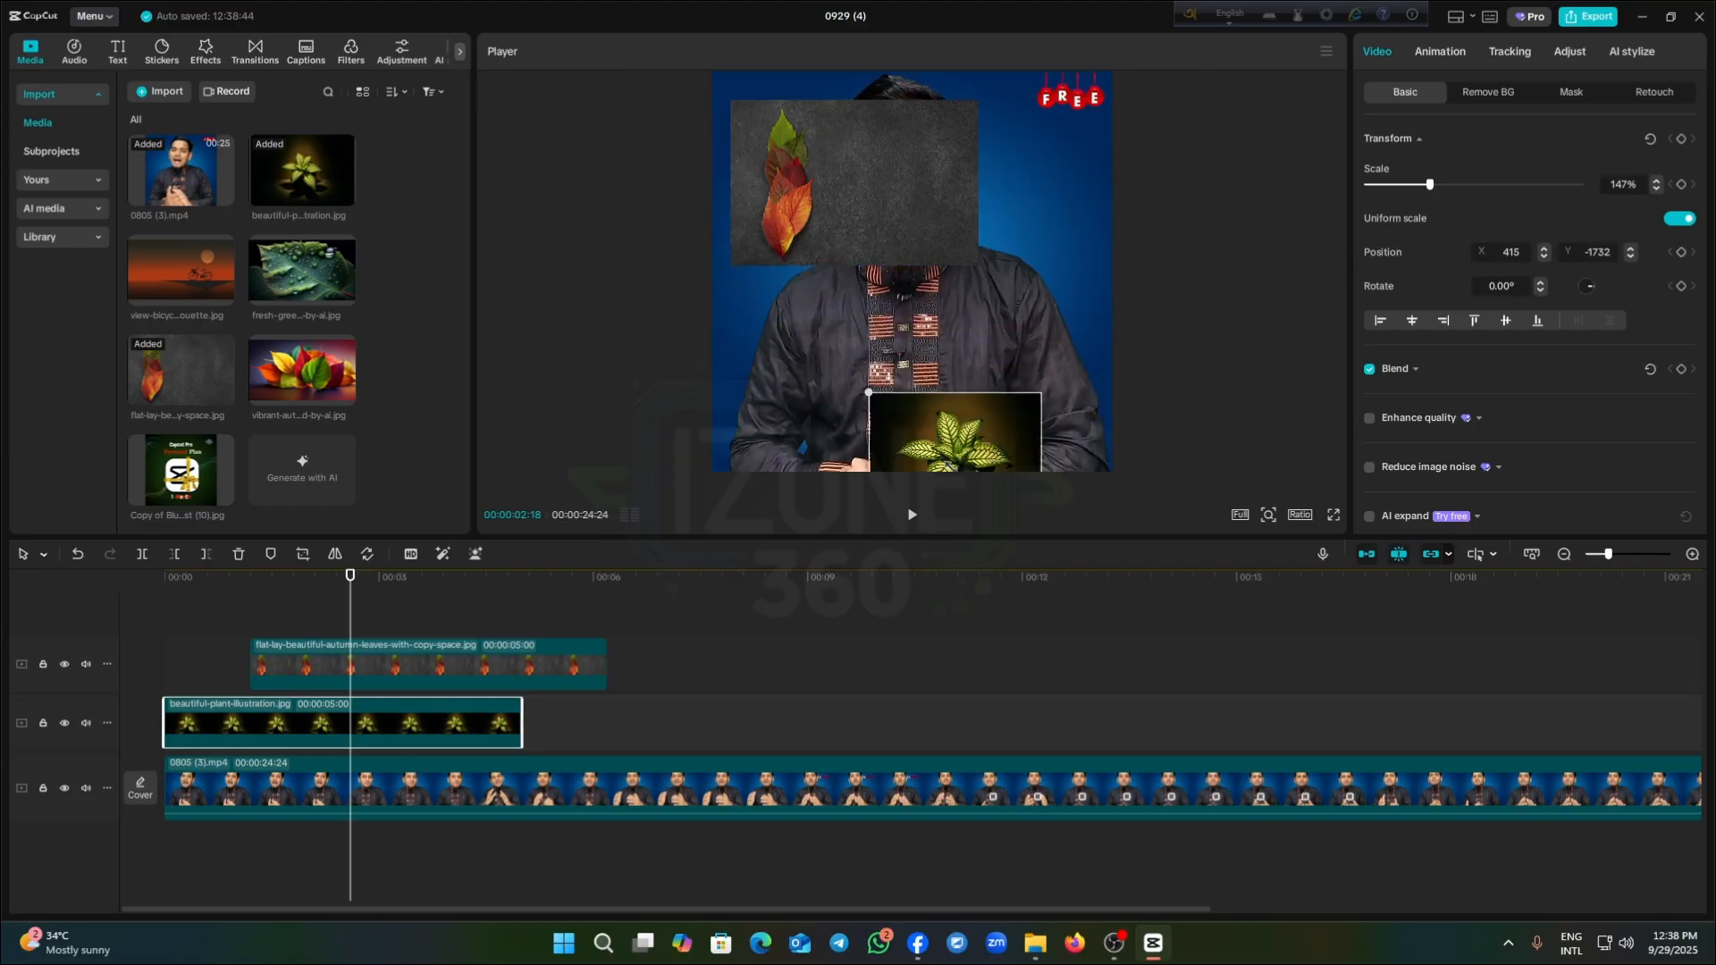
drag(991, 440, 1049, 315)
Shrink the autumn leaves overlay to 31% and the plant overlay to 32%, placing them at the bottom left and bottom right of the video frame
click(926, 240)
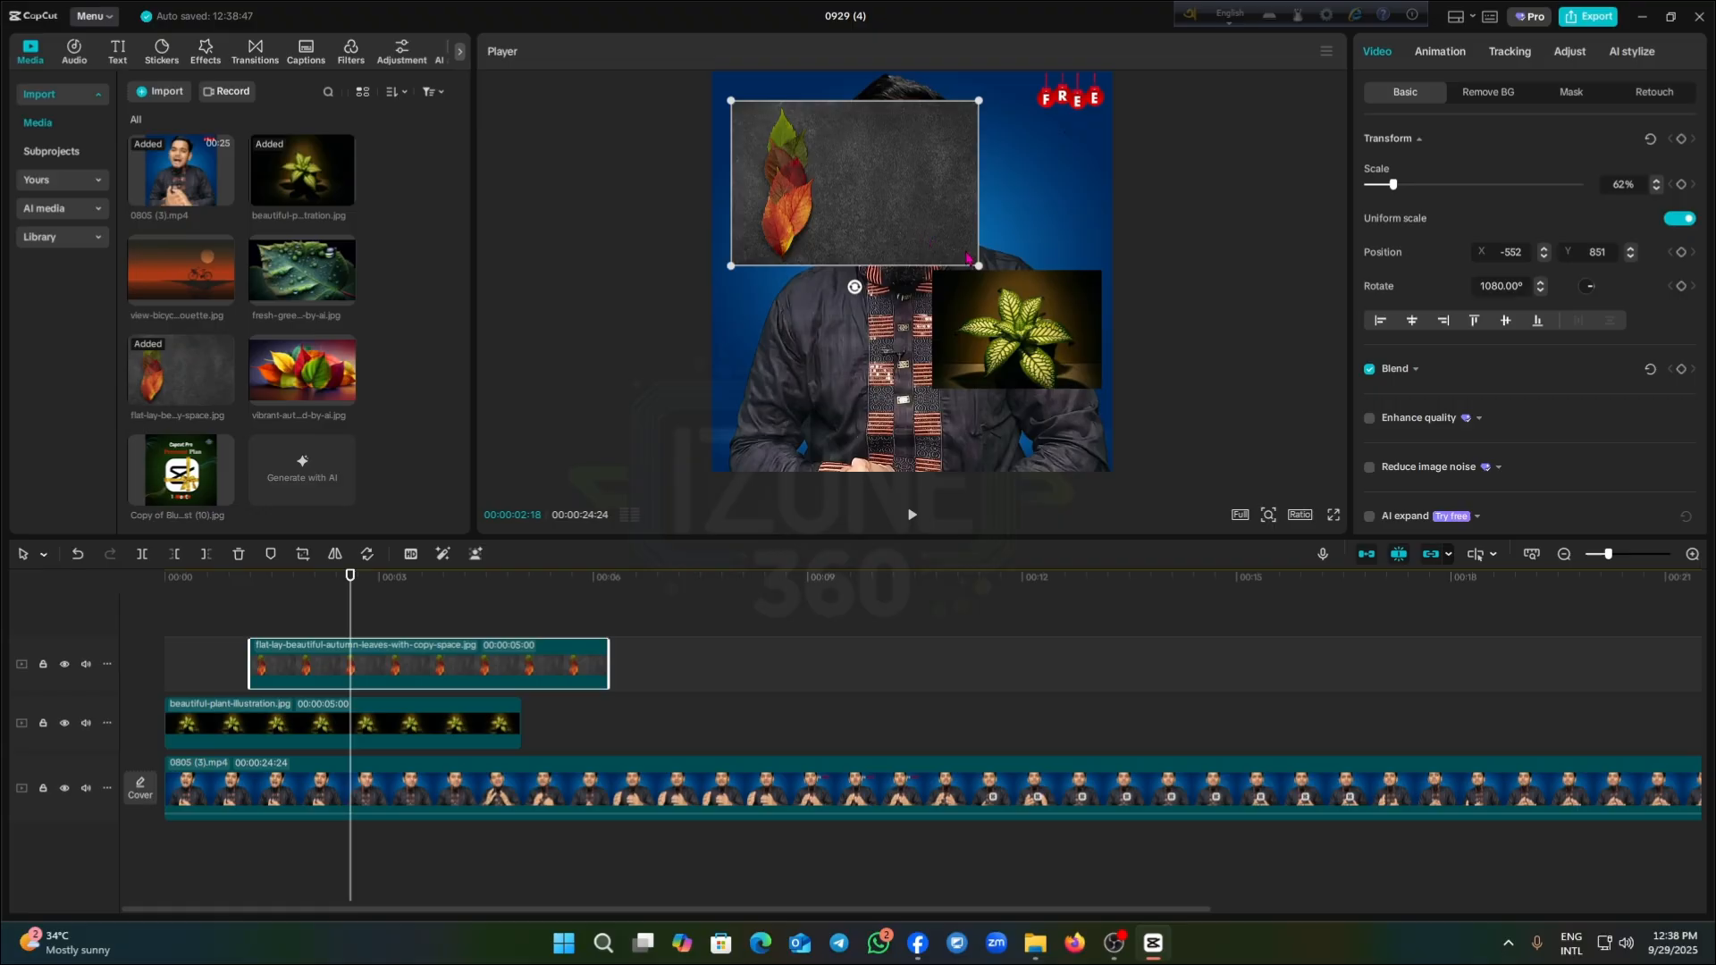
drag(979, 265, 780, 433)
drag(1044, 331, 1040, 414)
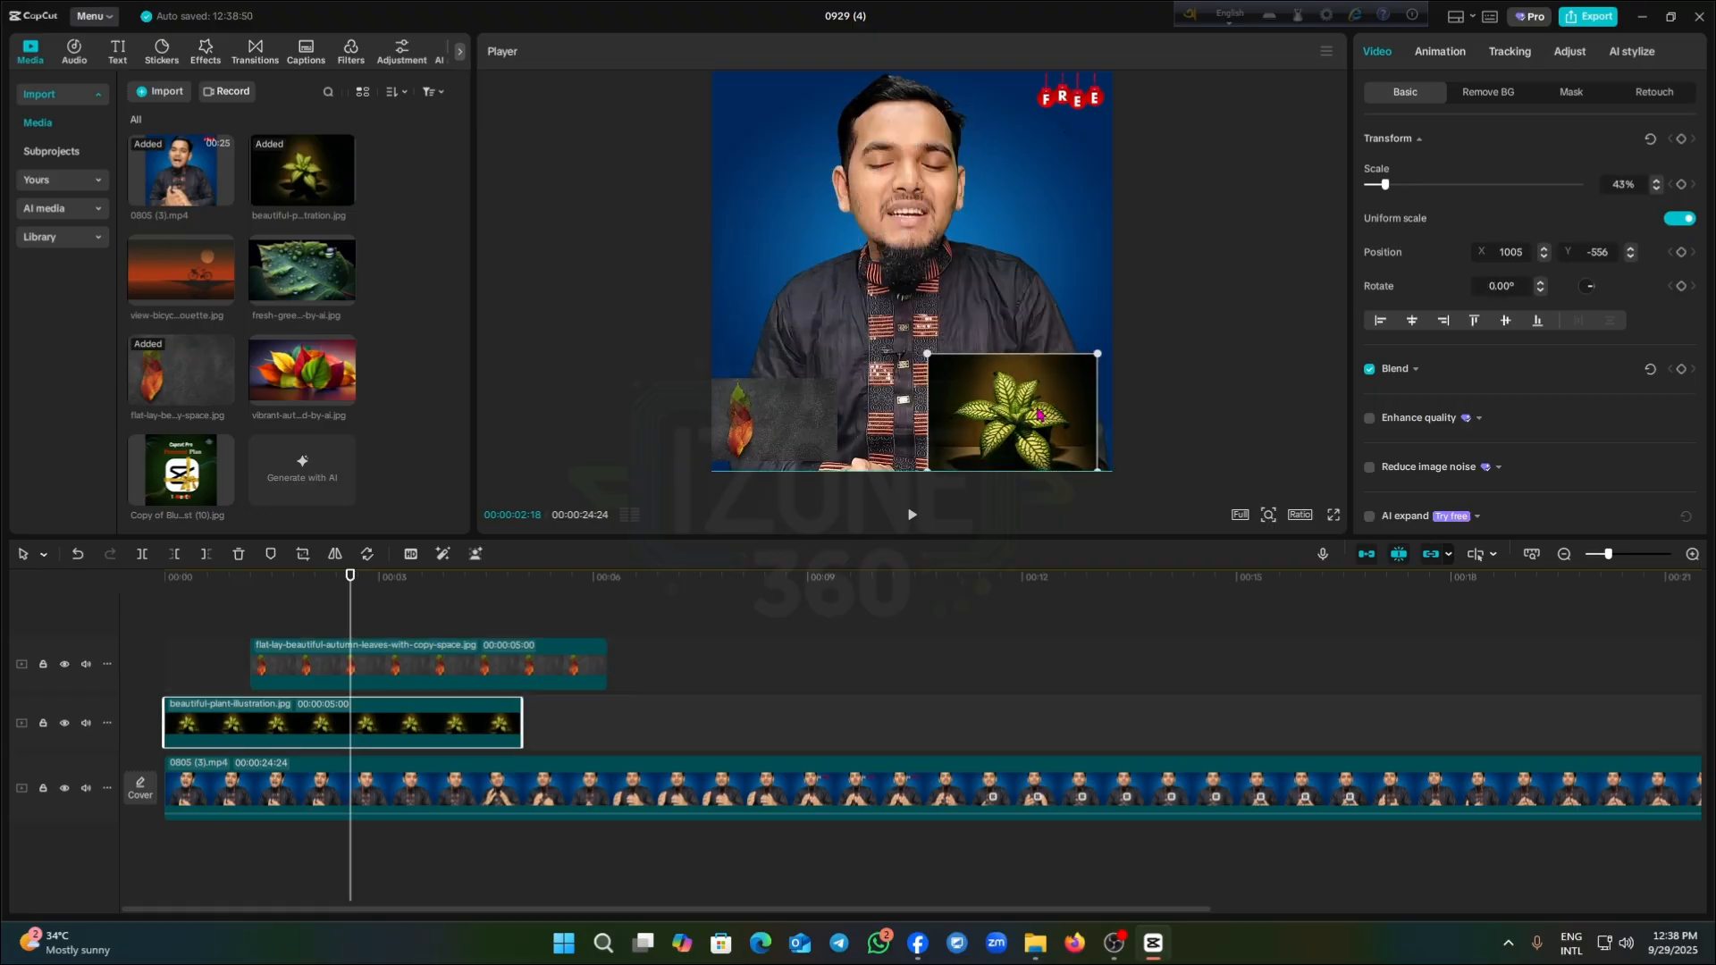
drag(928, 354, 987, 405)
drag(802, 421, 840, 432)
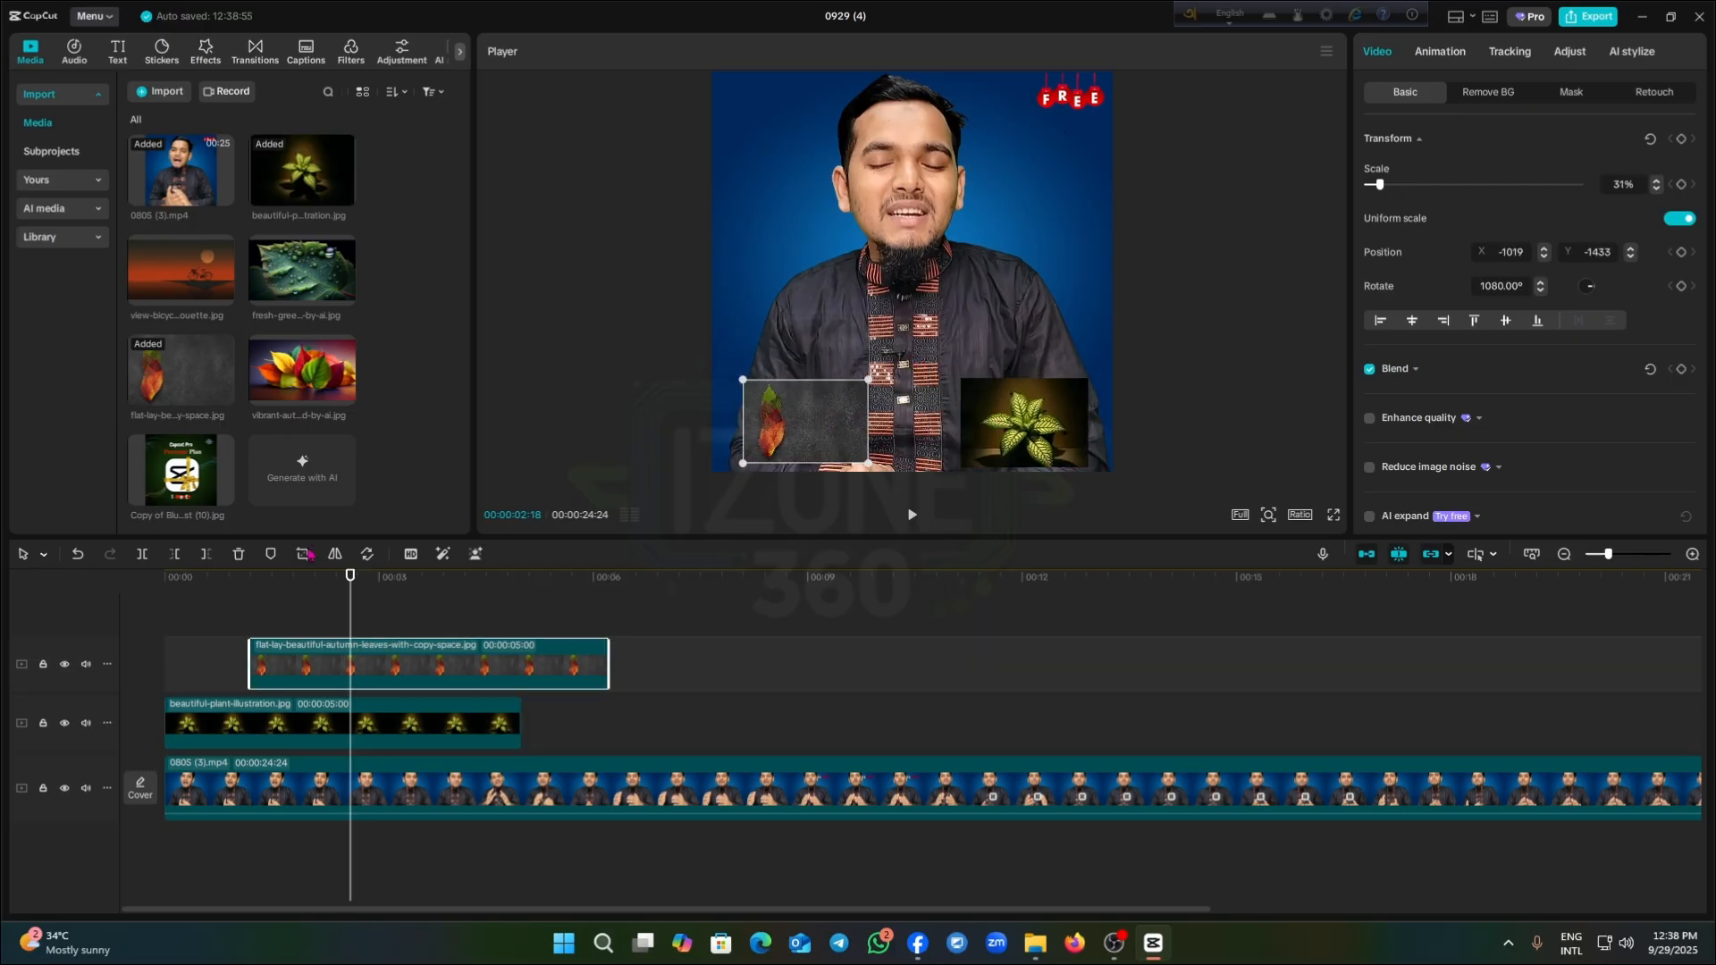
Move the plant overlay to X 0, Y -1376, beside the autumn leaves overlay
click(265, 579)
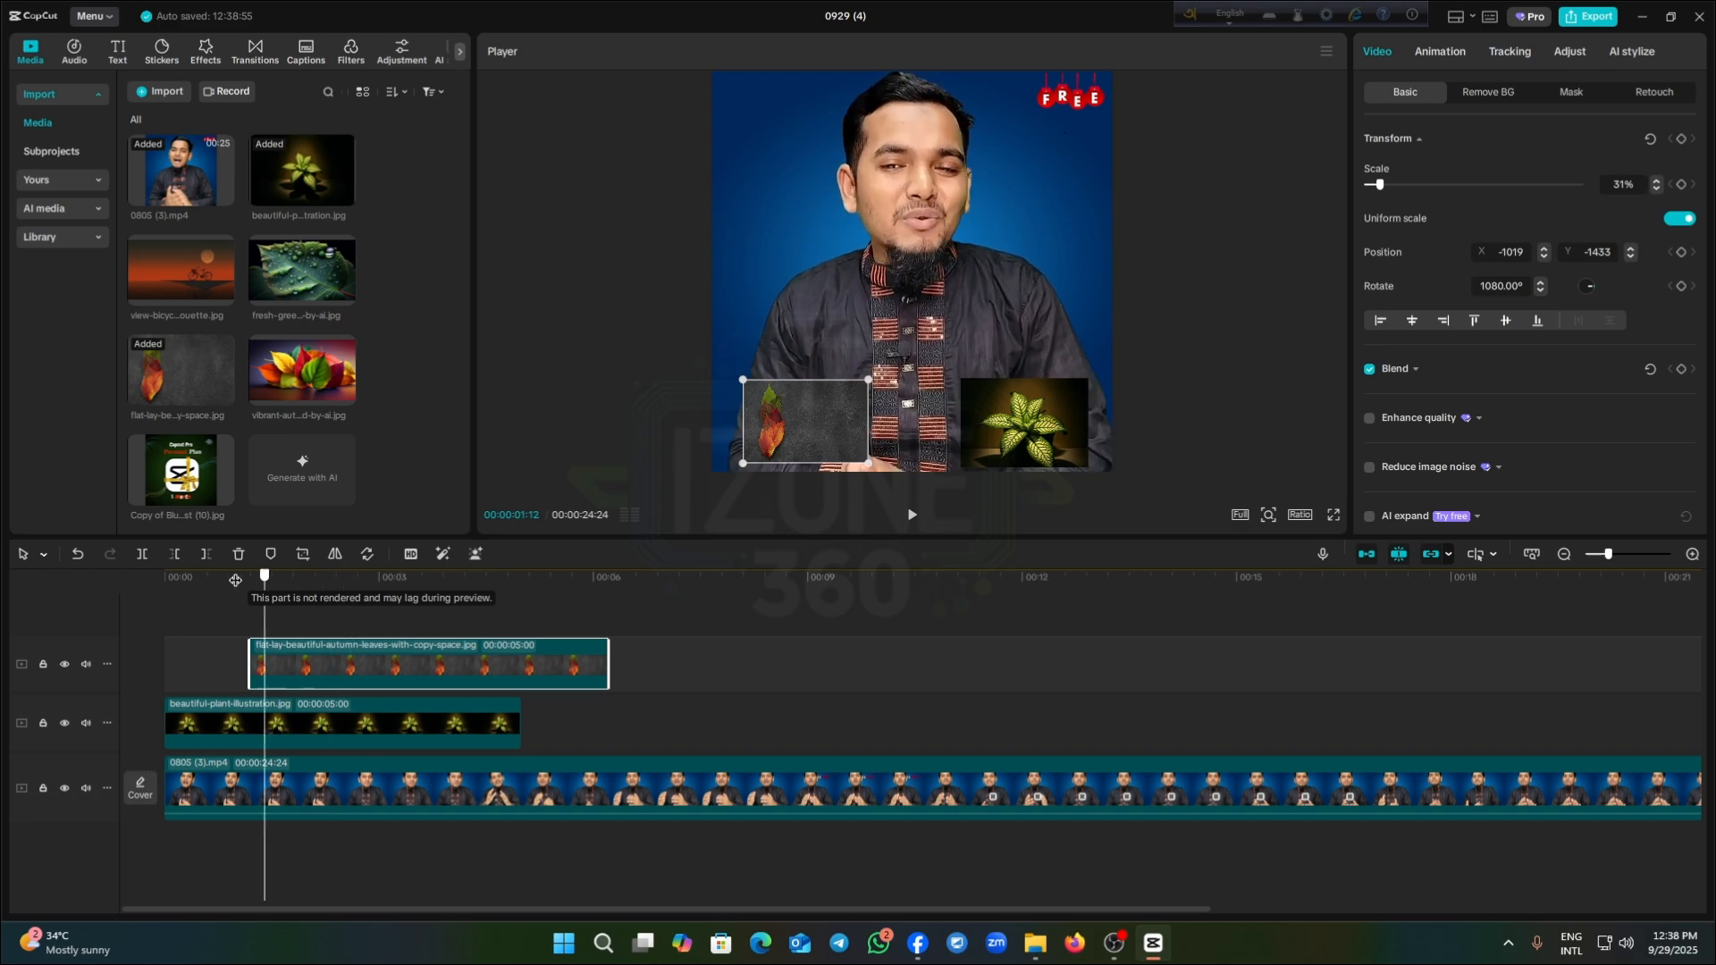
drag(235, 580, 307, 580)
click(957, 413)
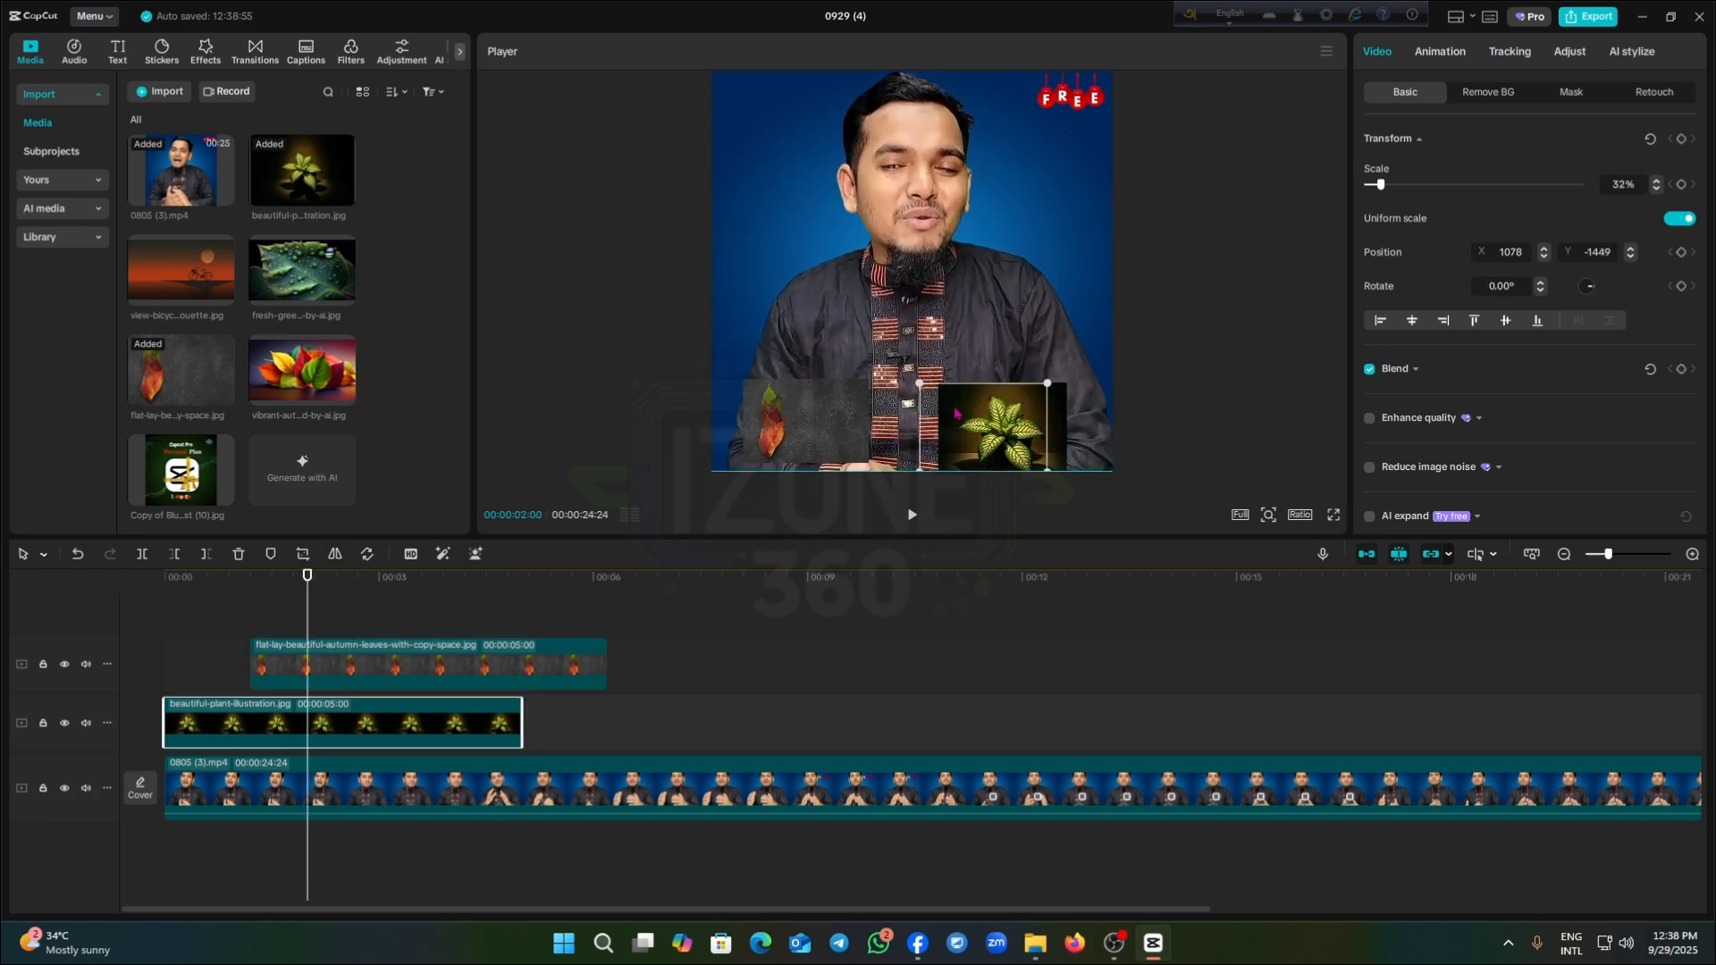
drag(956, 413, 916, 419)
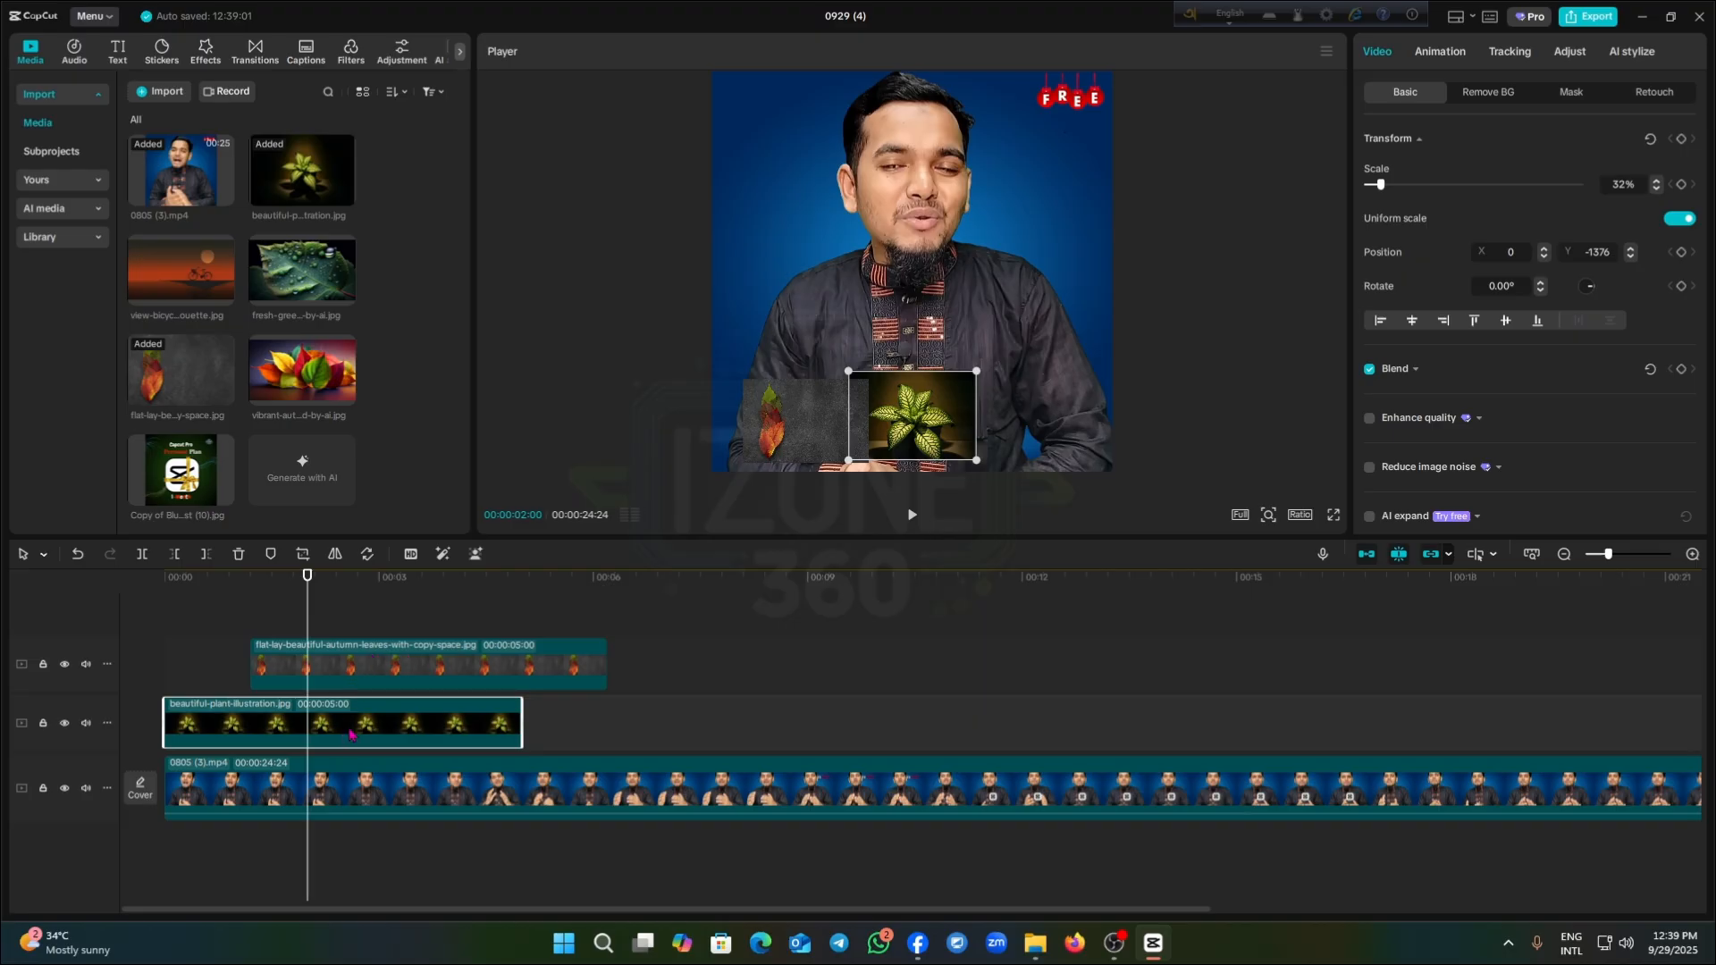
Hide and unhide the autumn leaves track twice, moving the plant overlay to X -167, Y -1449 while the track is hidden the second time
click(65, 664)
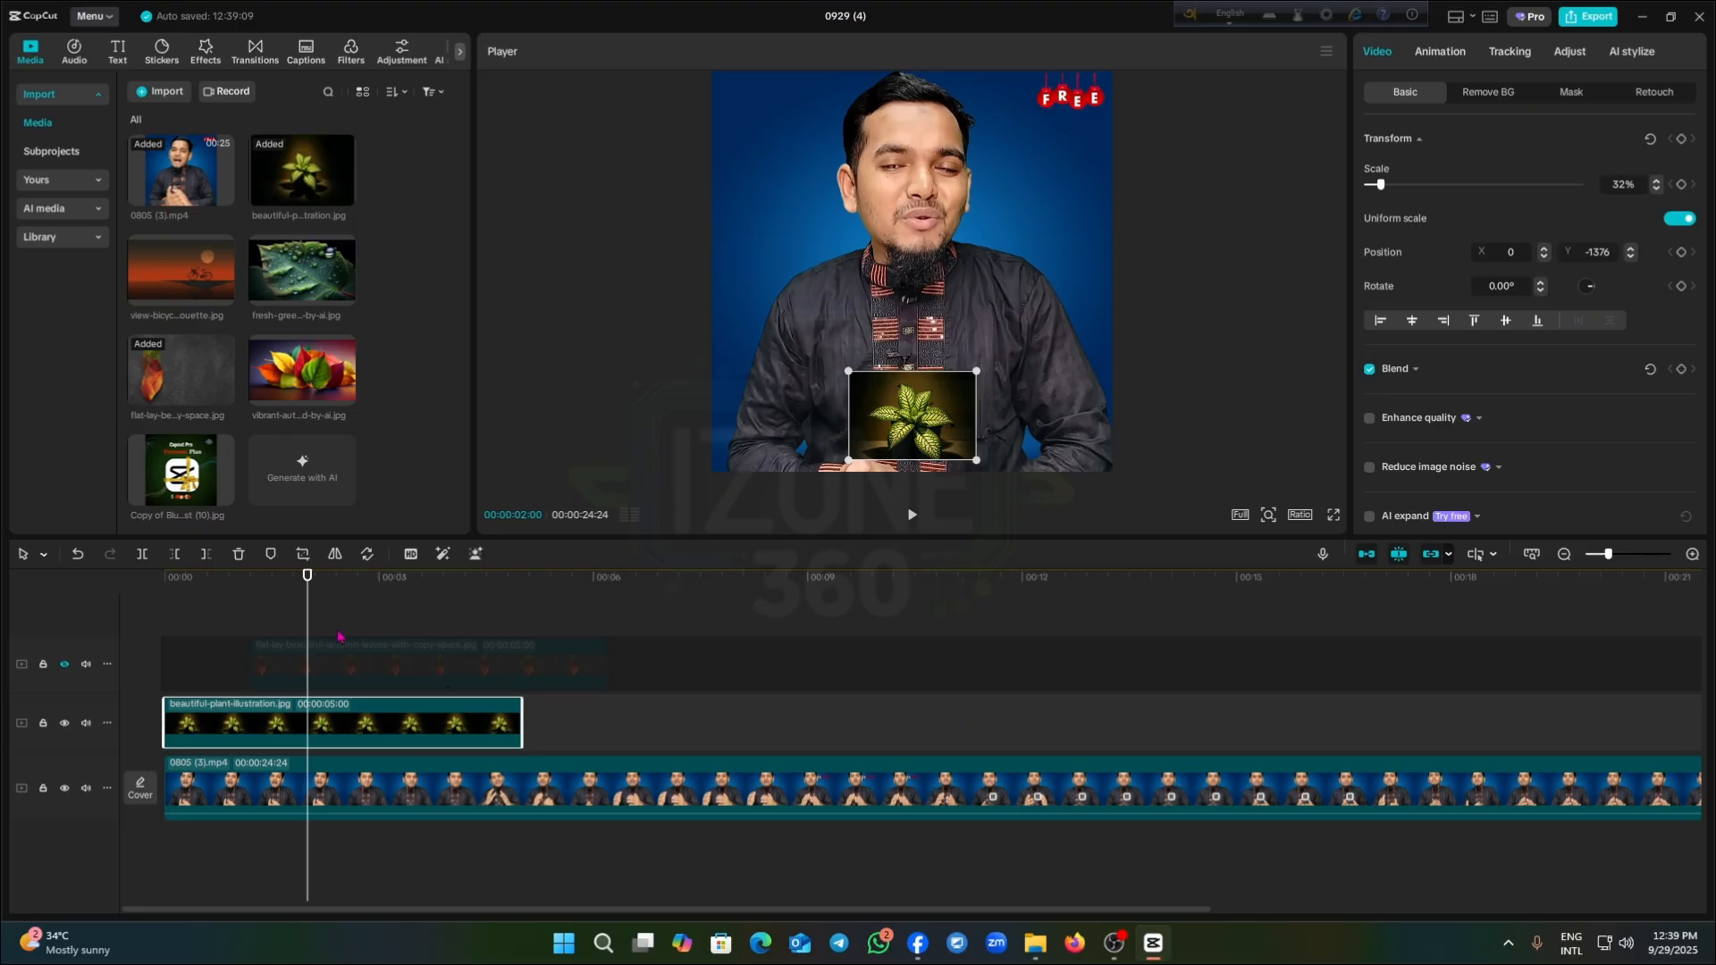
click(64, 664)
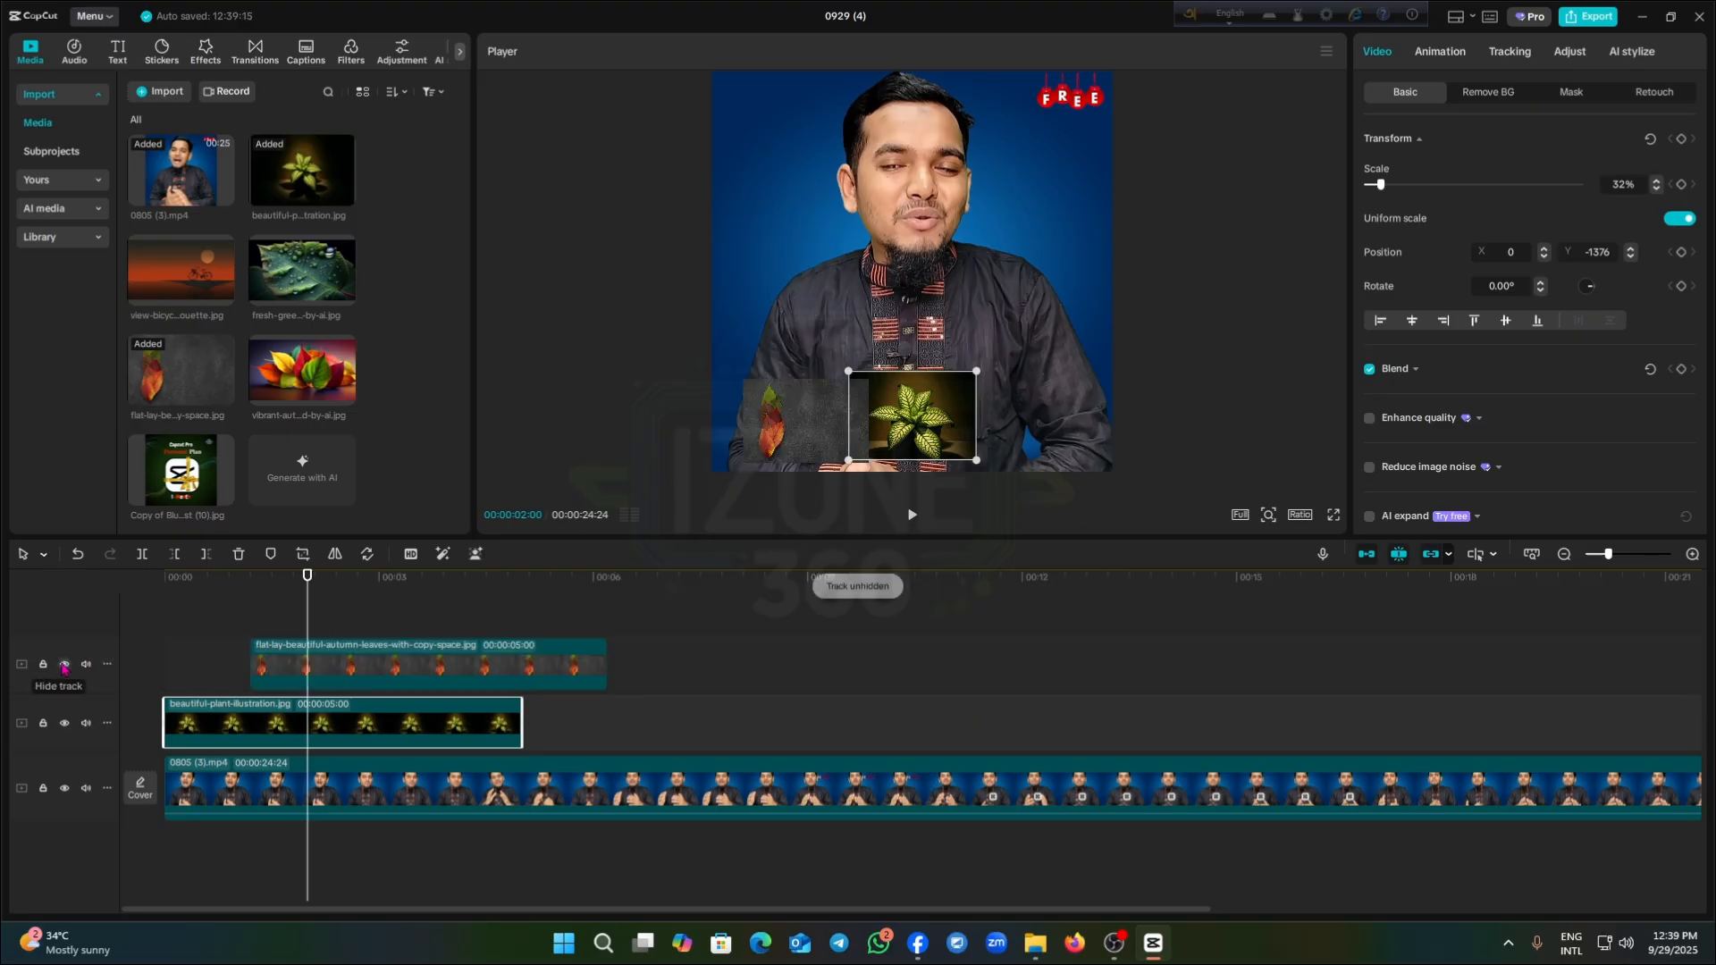
click(65, 664)
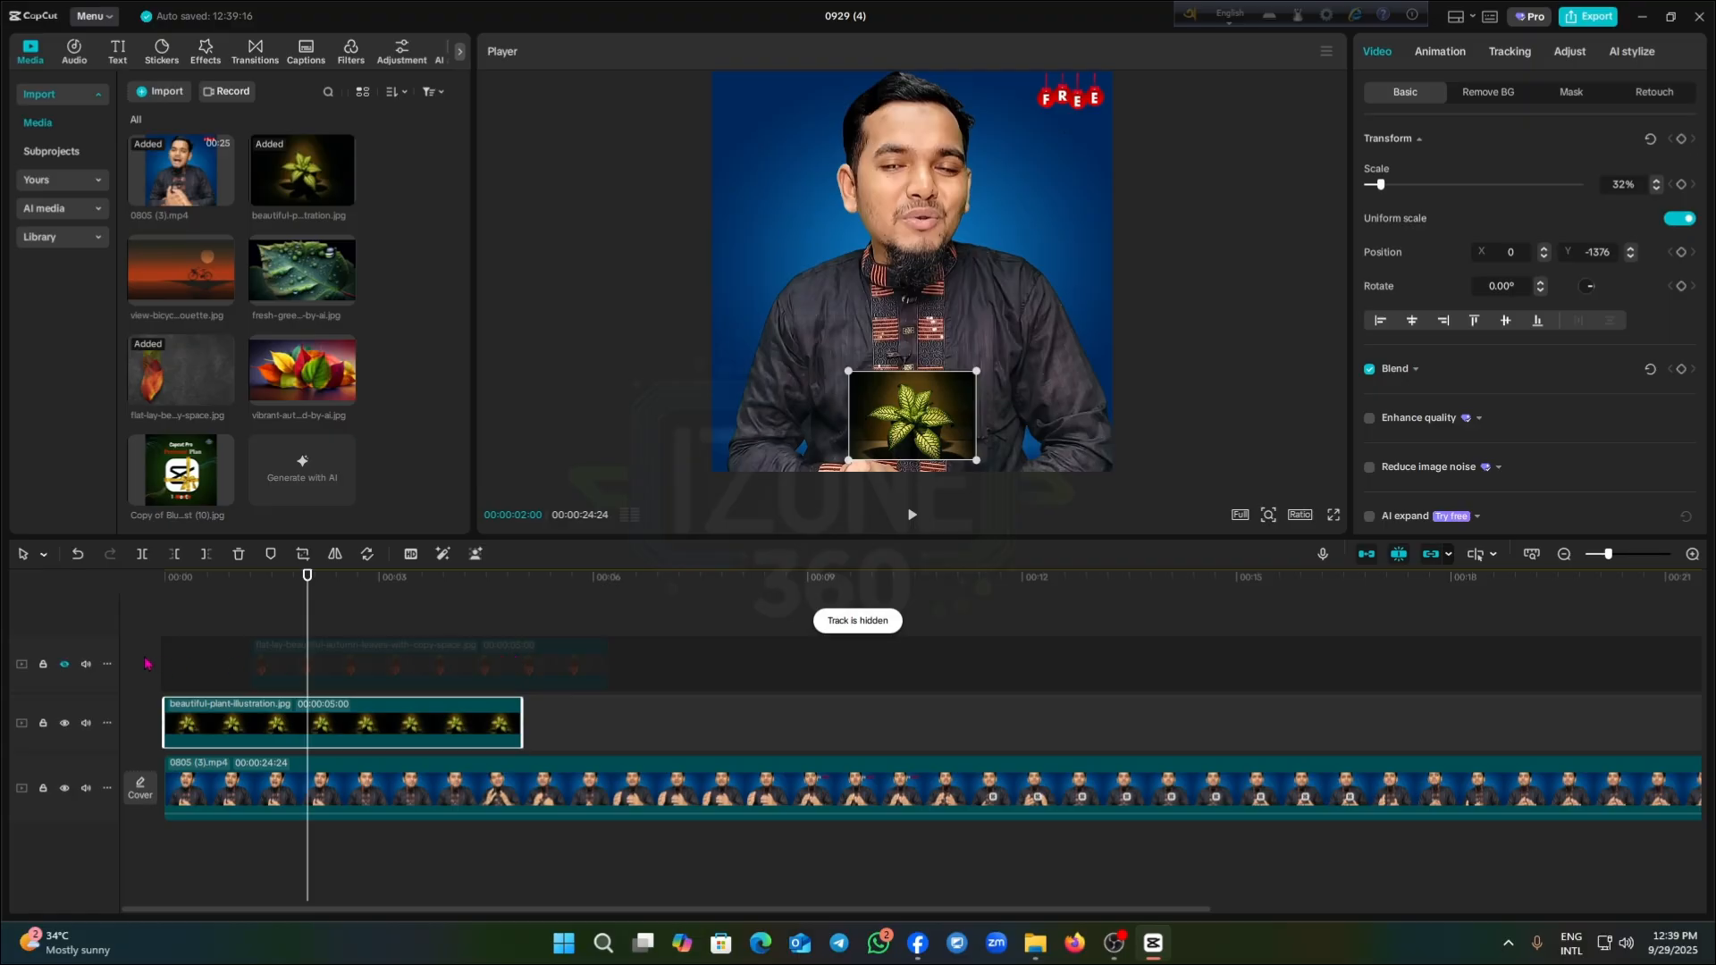
mouse_move(946, 407)
mouse_down()
mouse_move(867, 417)
mouse_move(929, 415)
mouse_up()
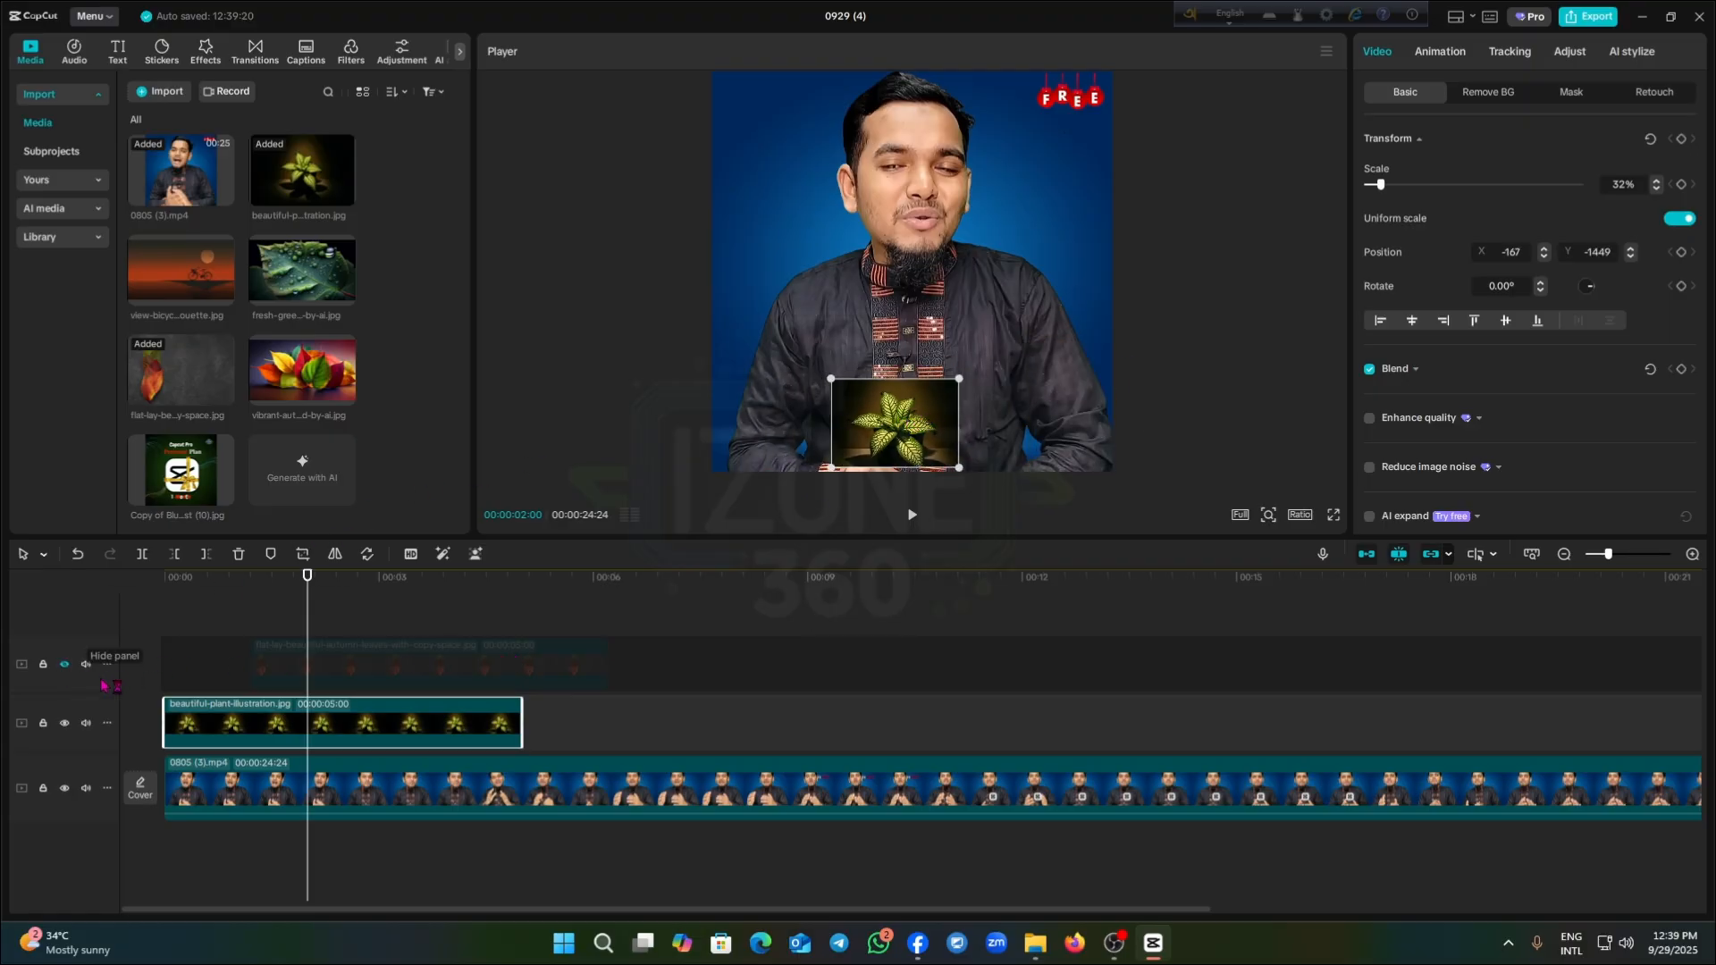
click(64, 664)
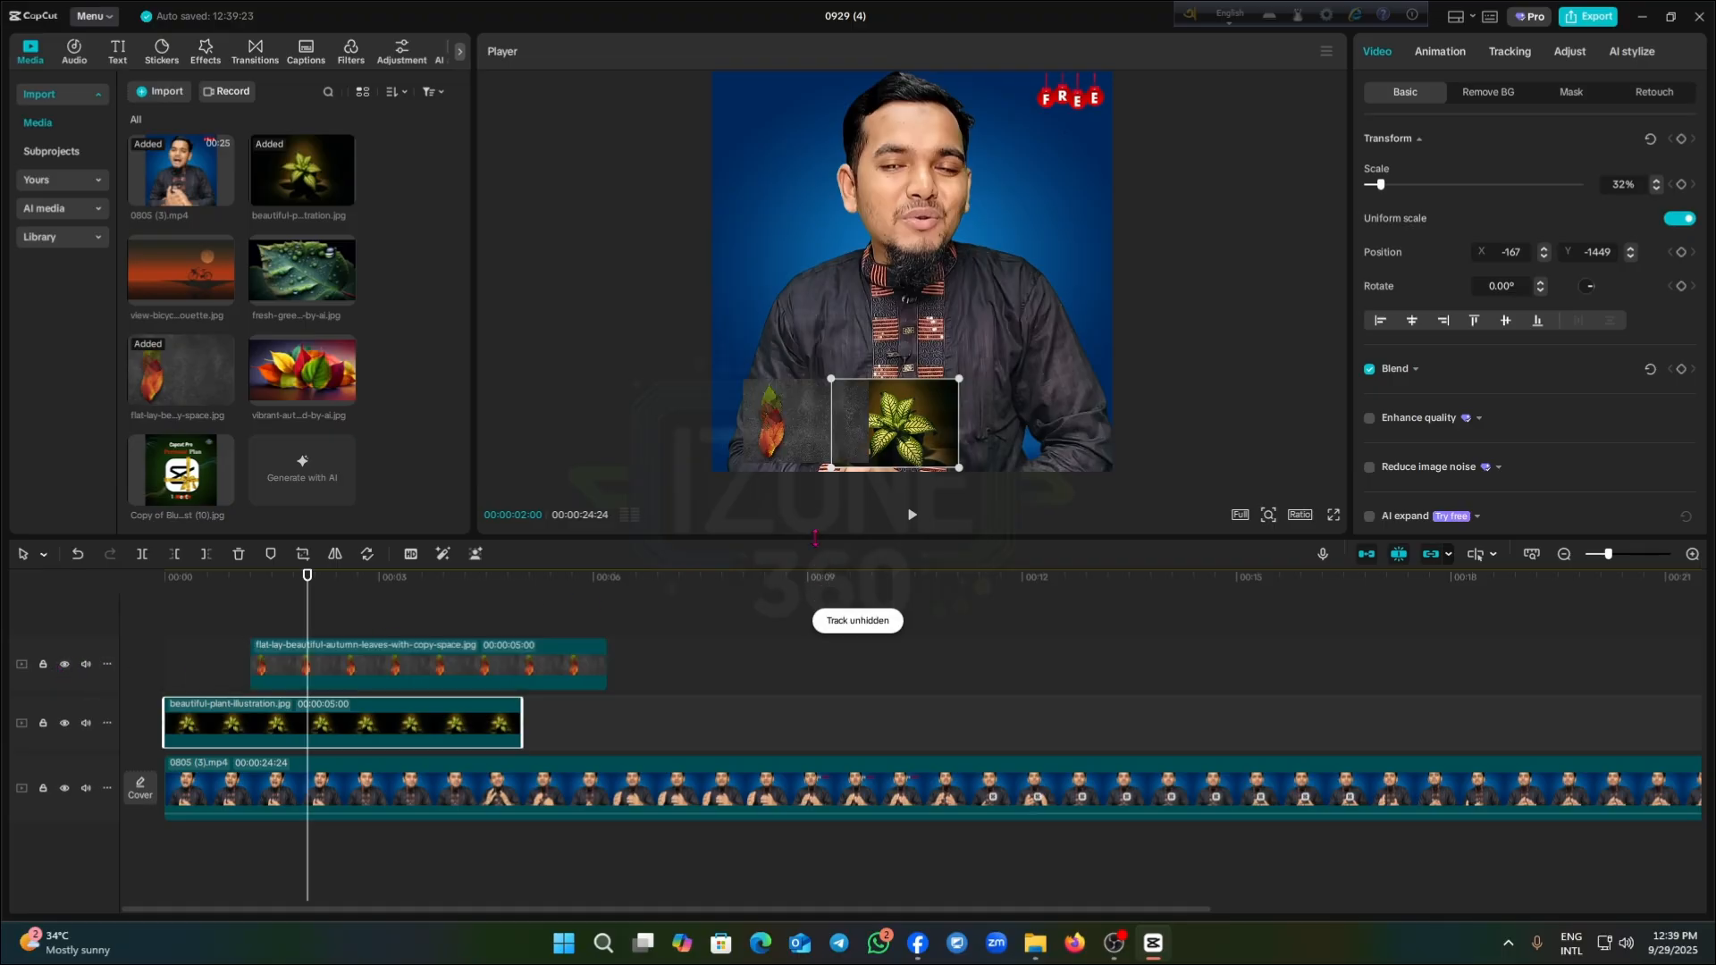
click(445, 795)
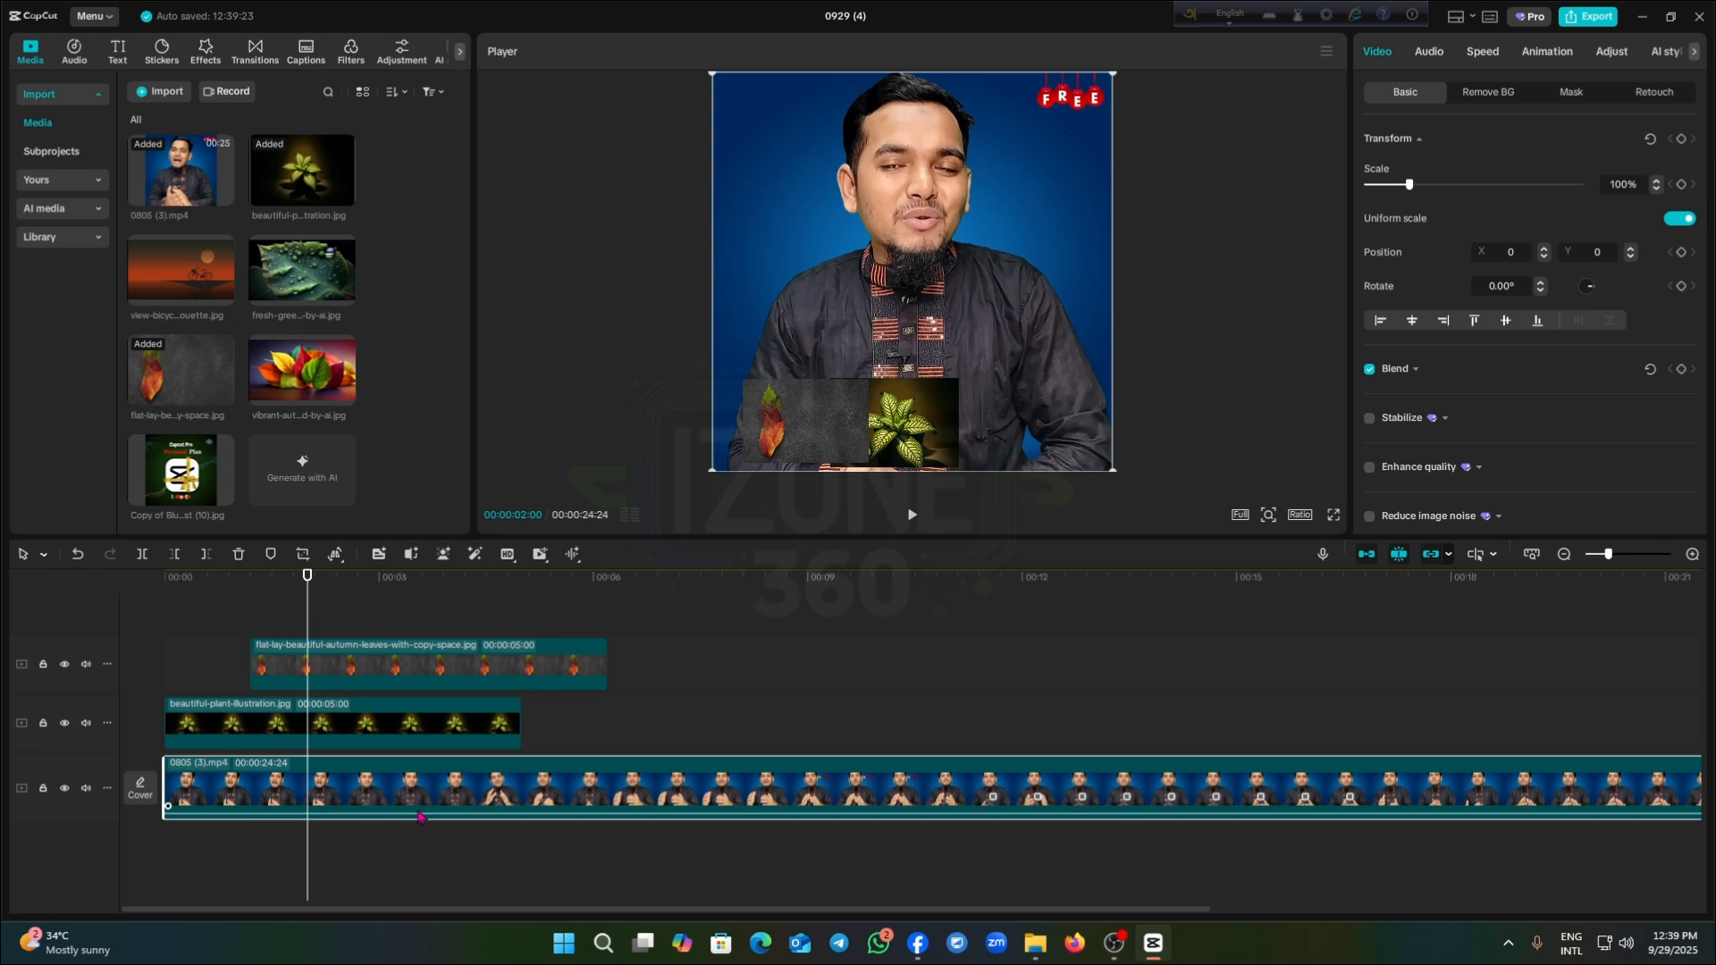
drag(420, 813, 433, 809)
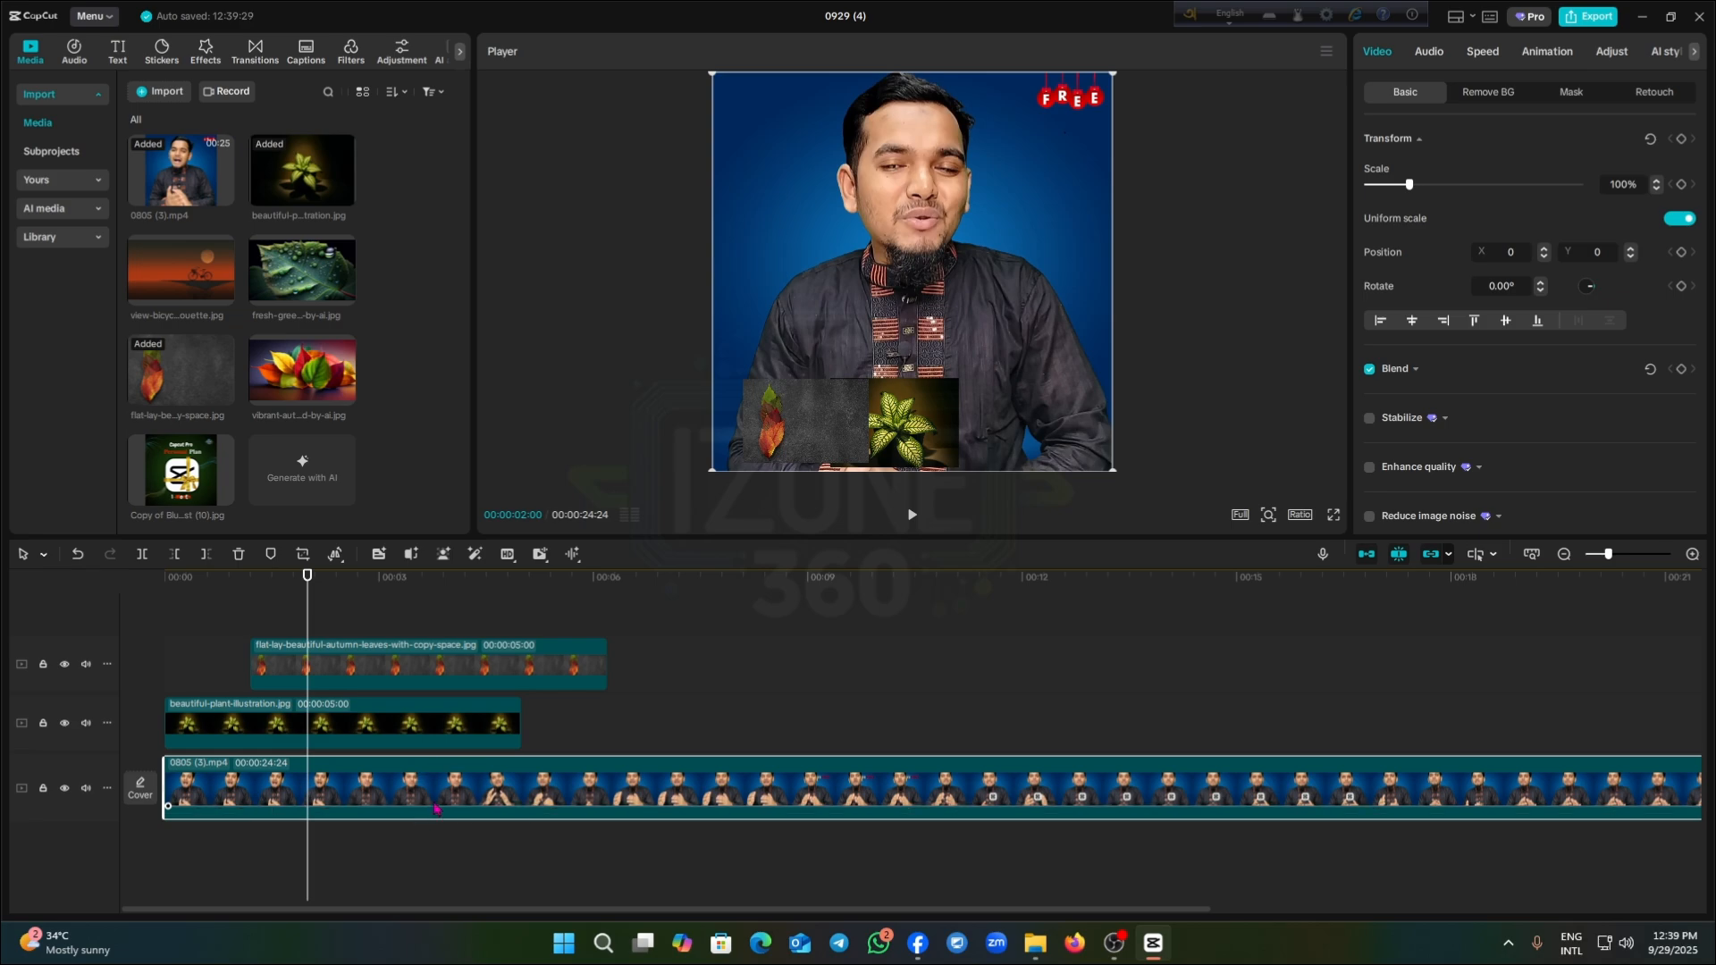
click(297, 588)
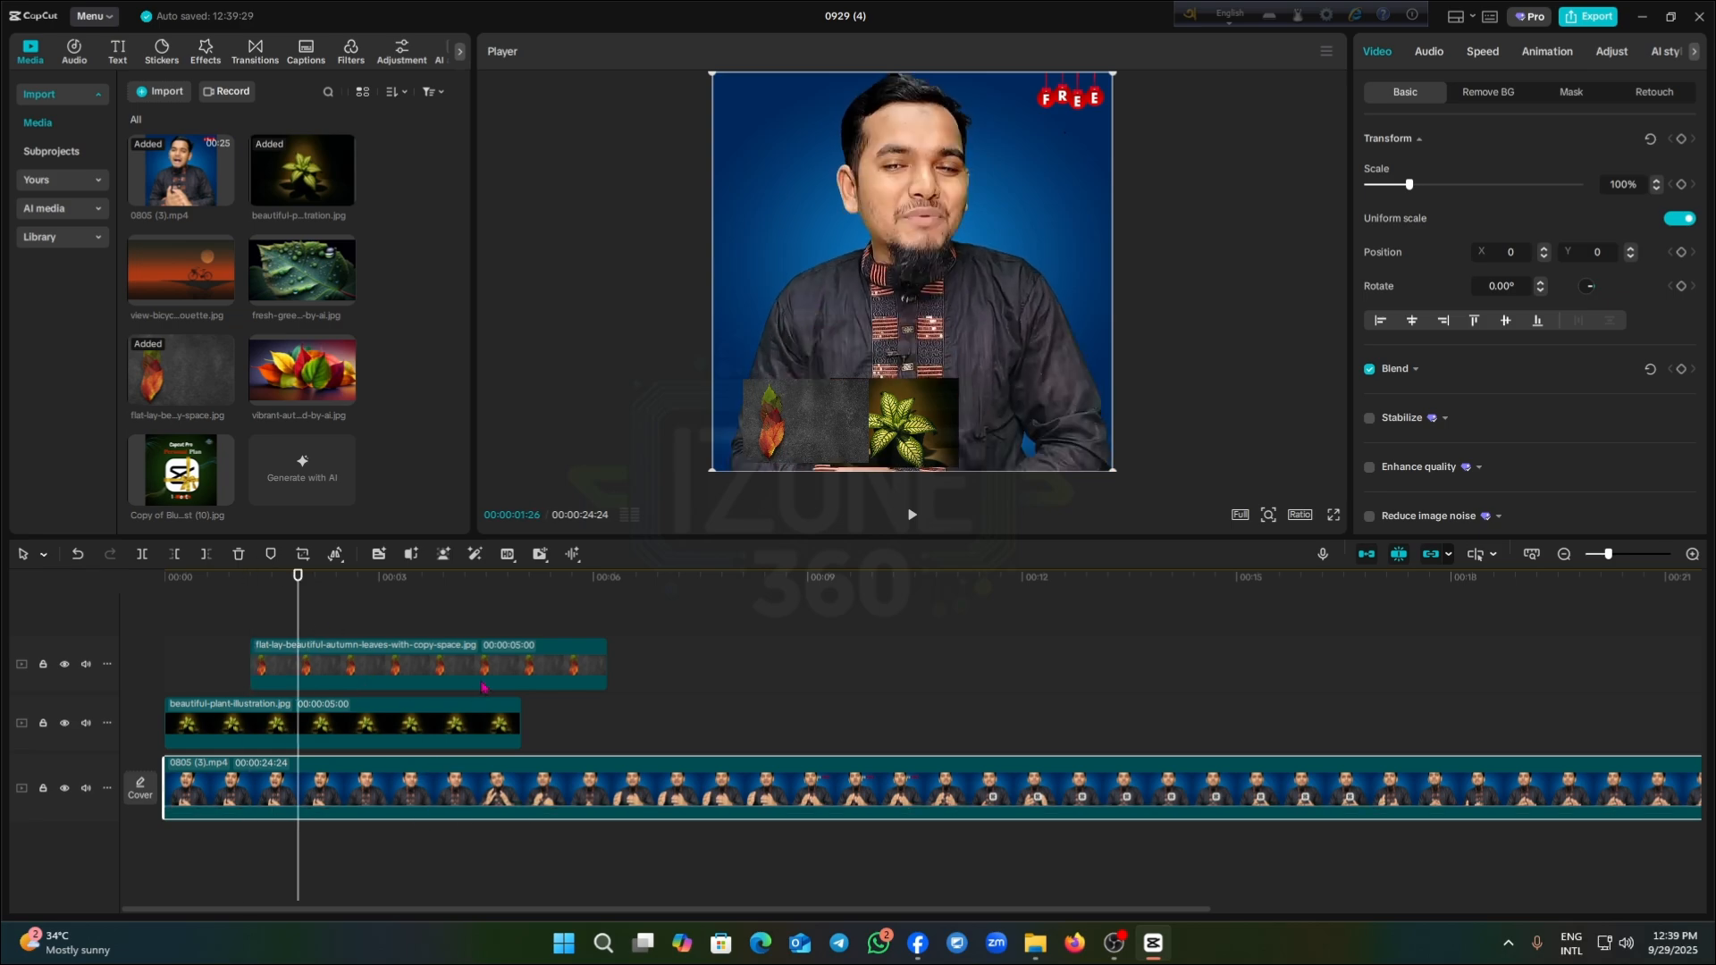
click(465, 668)
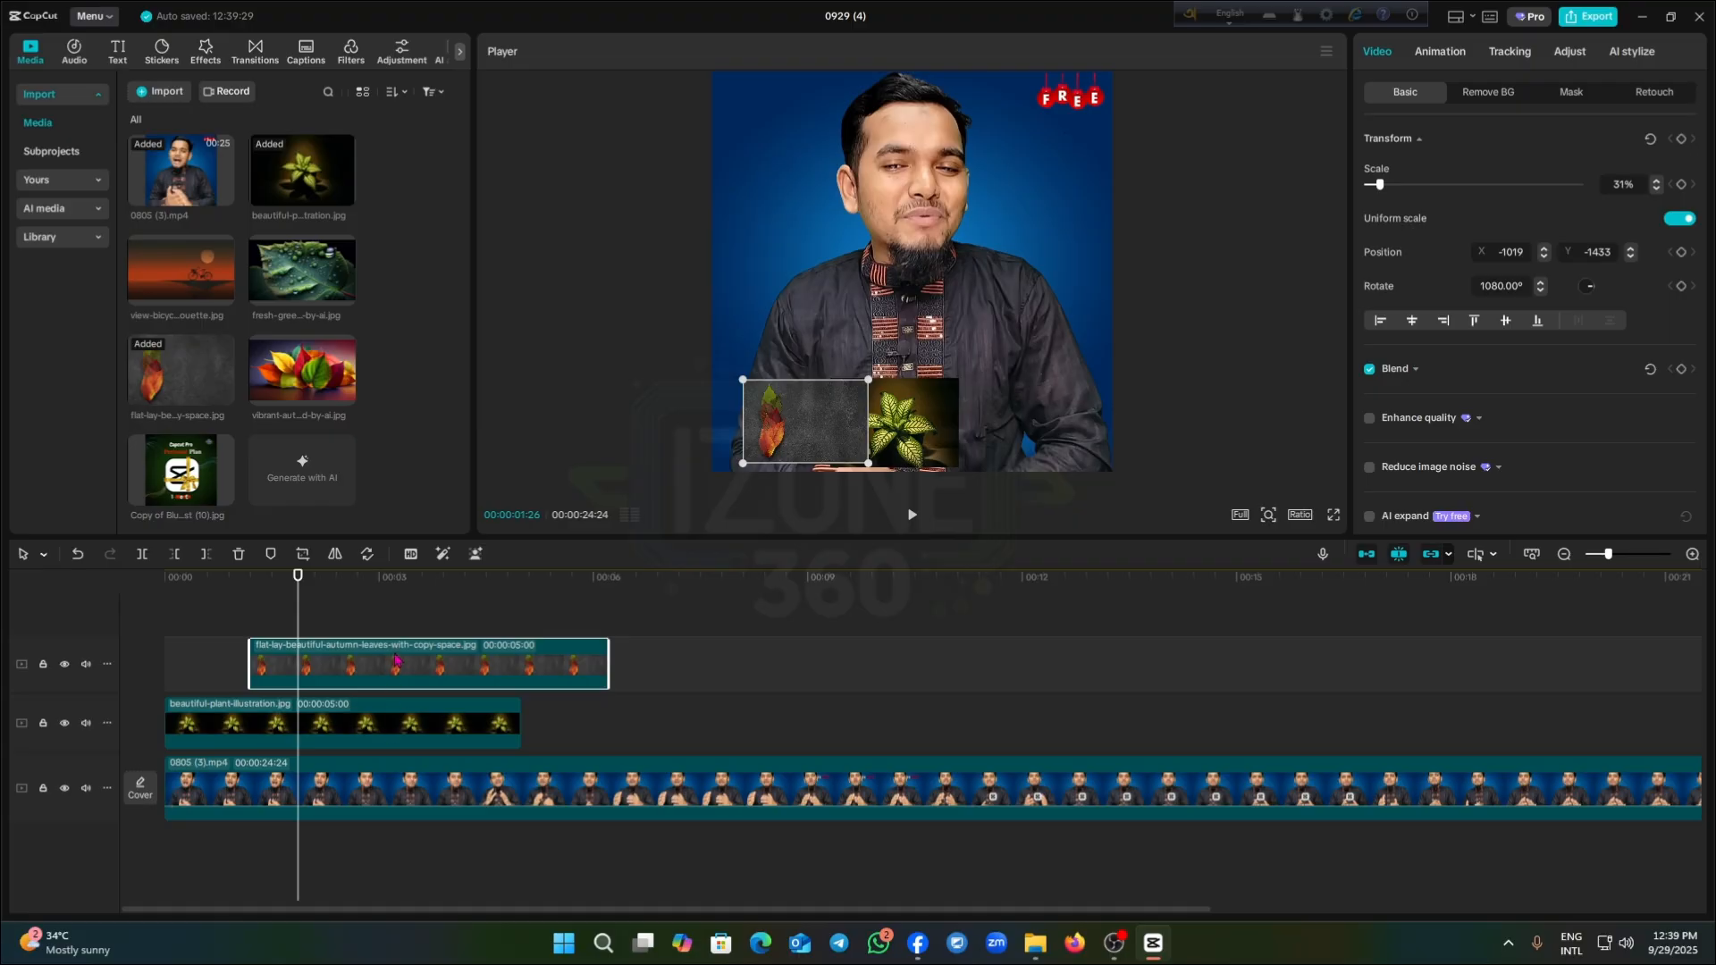
Move the autumn leaves clip to start at 00:00:00:10, and enlarge the image to 67% scale at X 246, Y 611
key(Home)
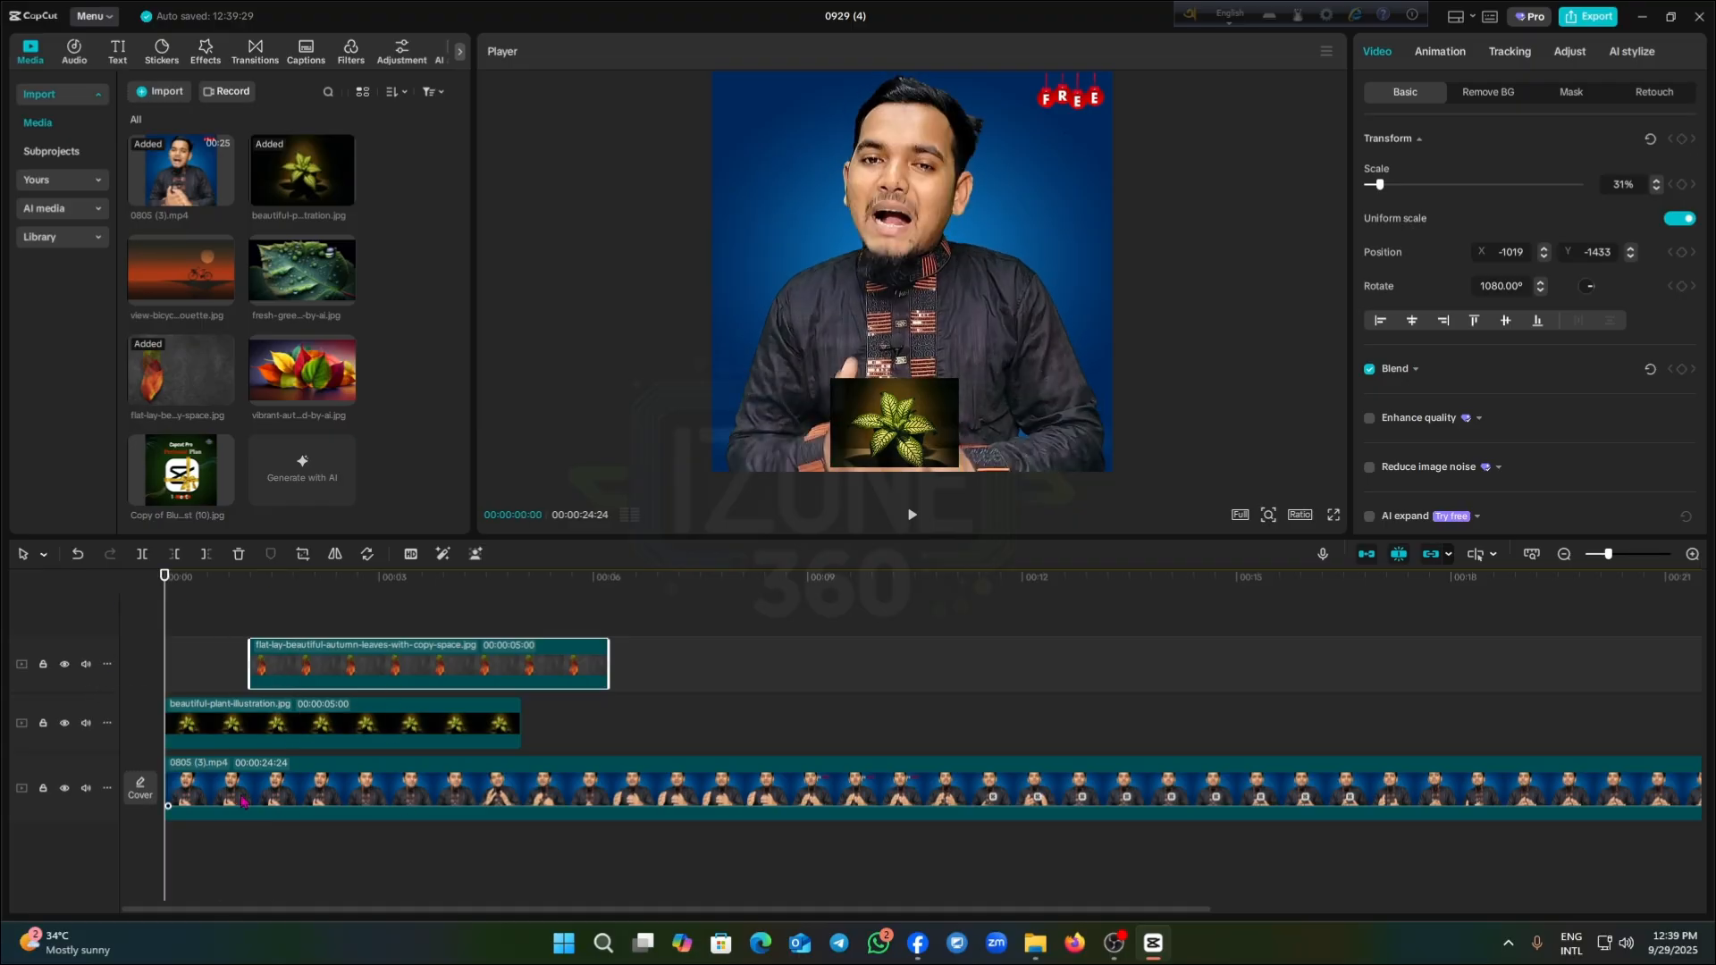
click(241, 801)
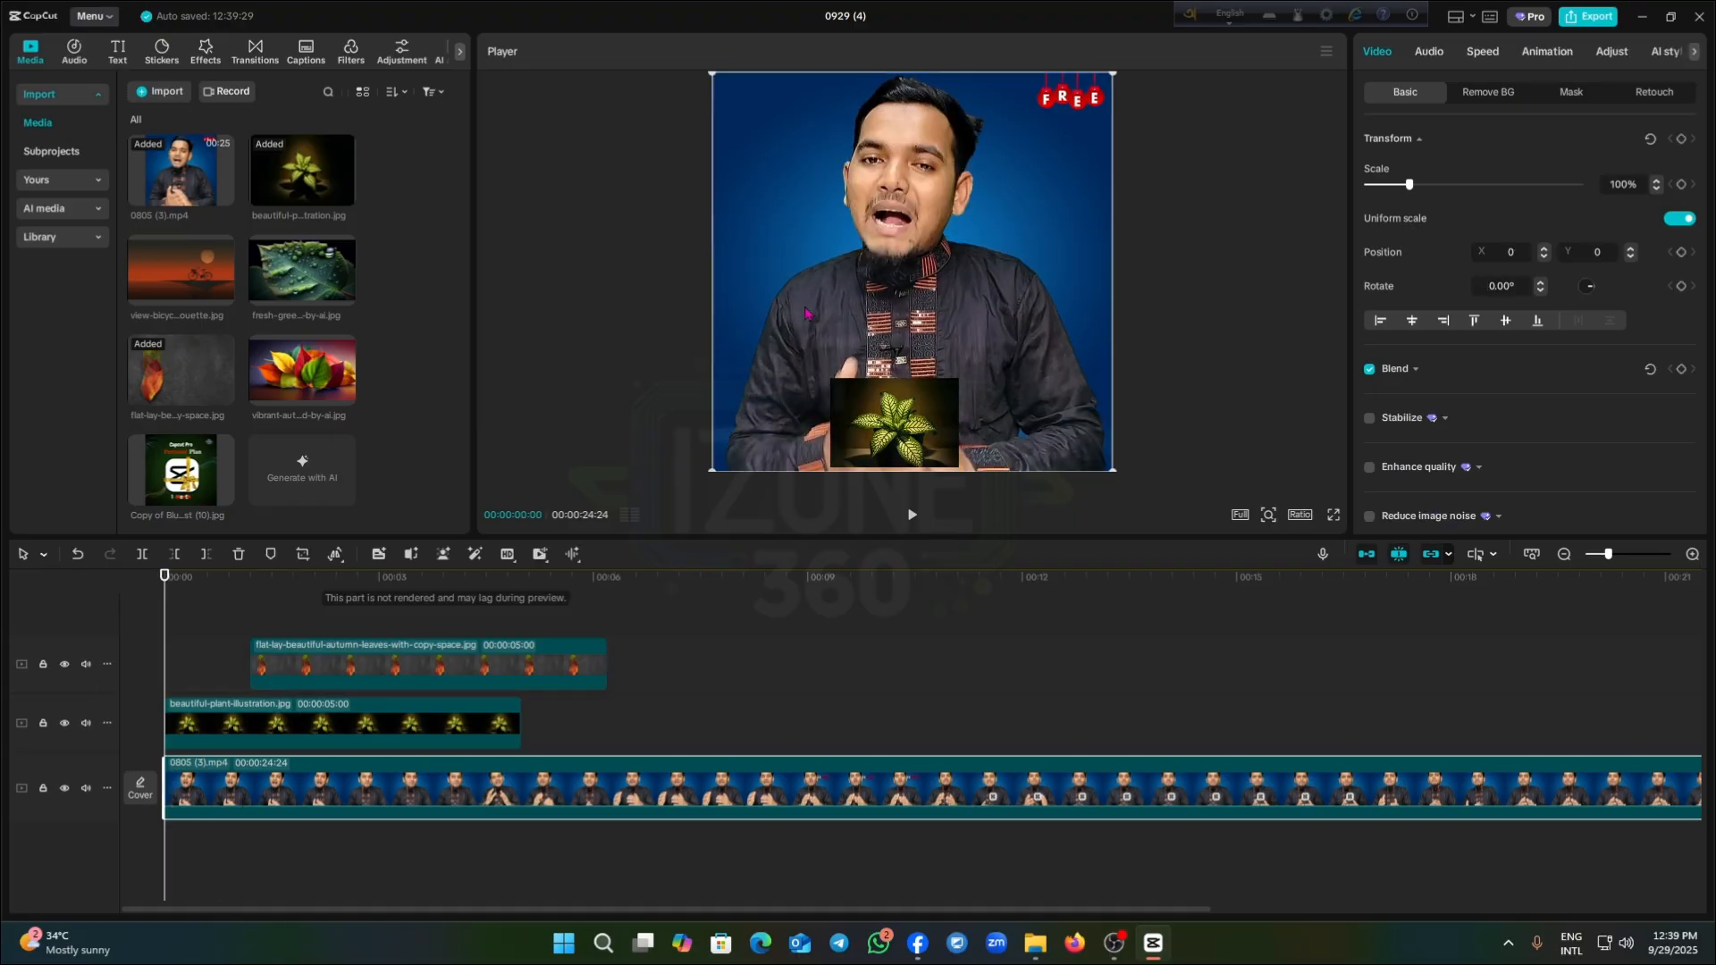
click(915, 518)
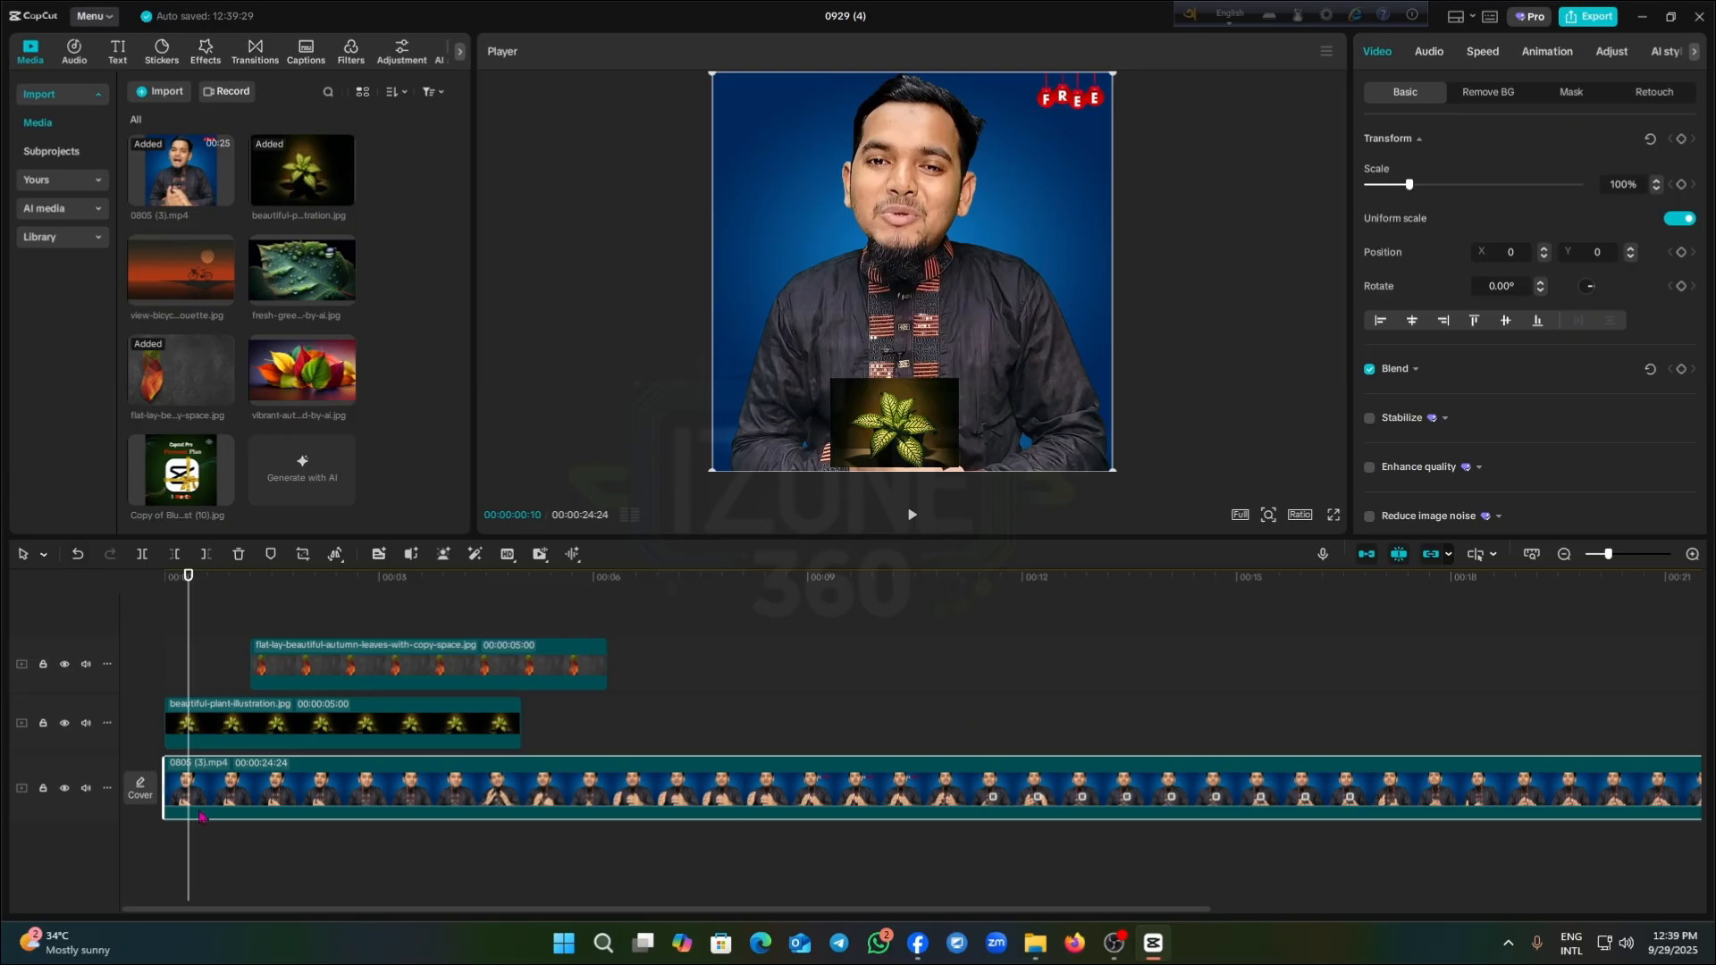
drag(273, 674, 211, 671)
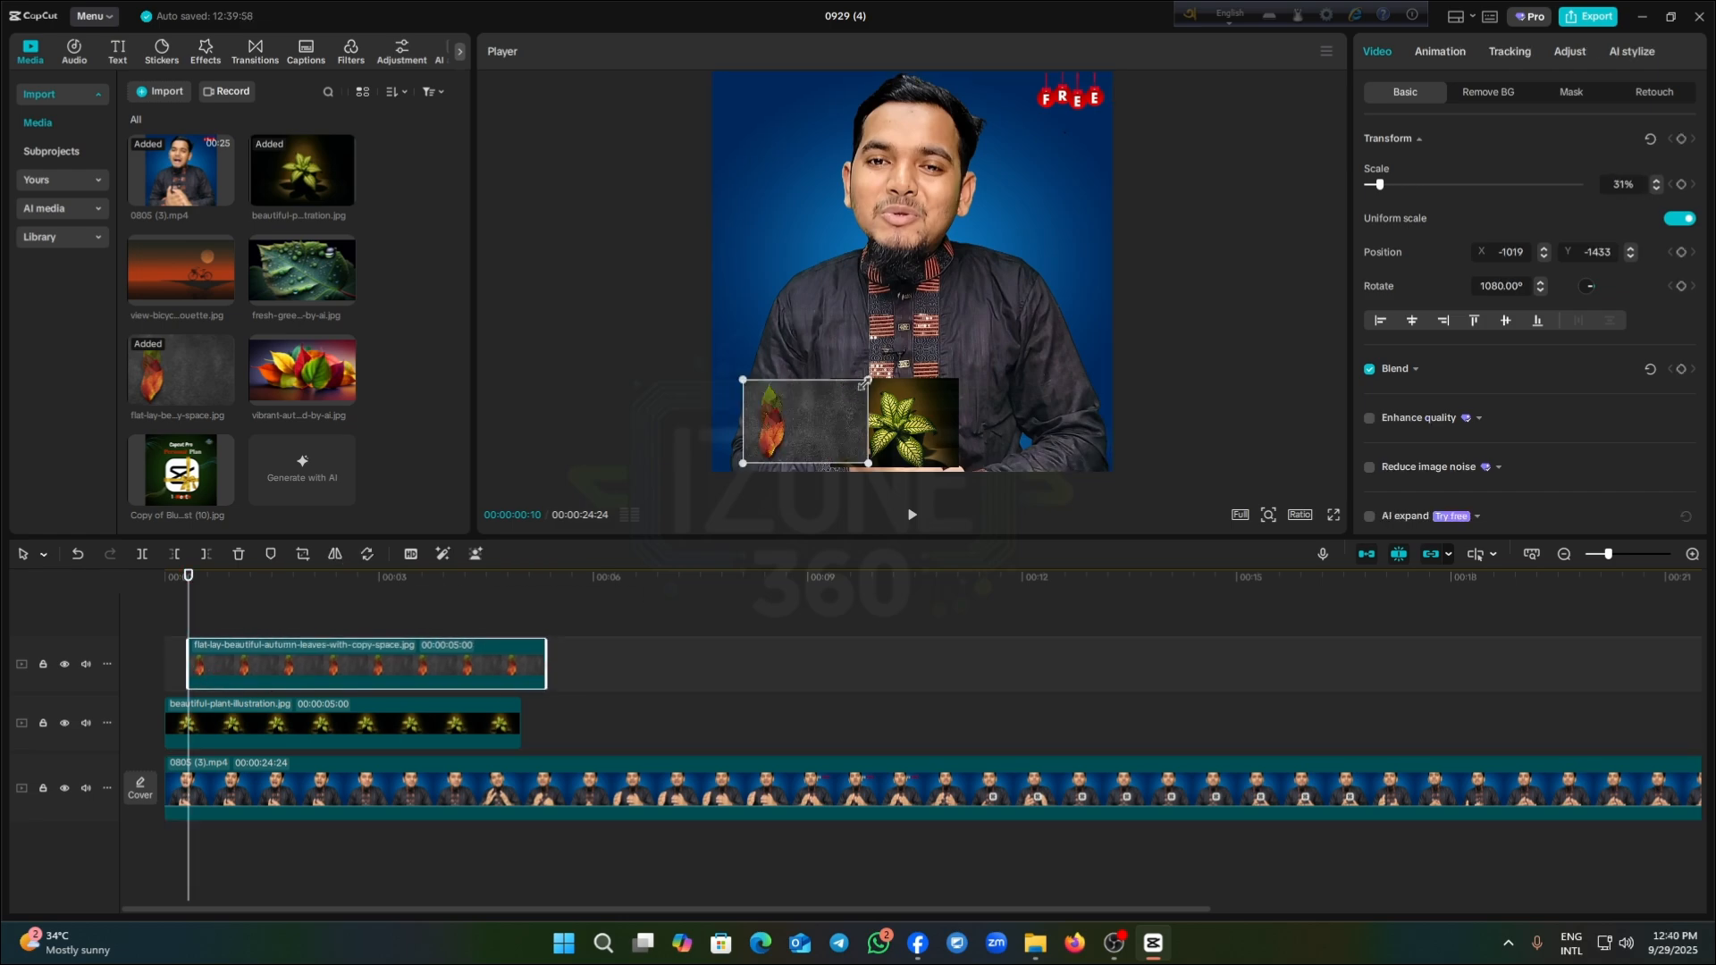
drag(868, 380, 925, 216)
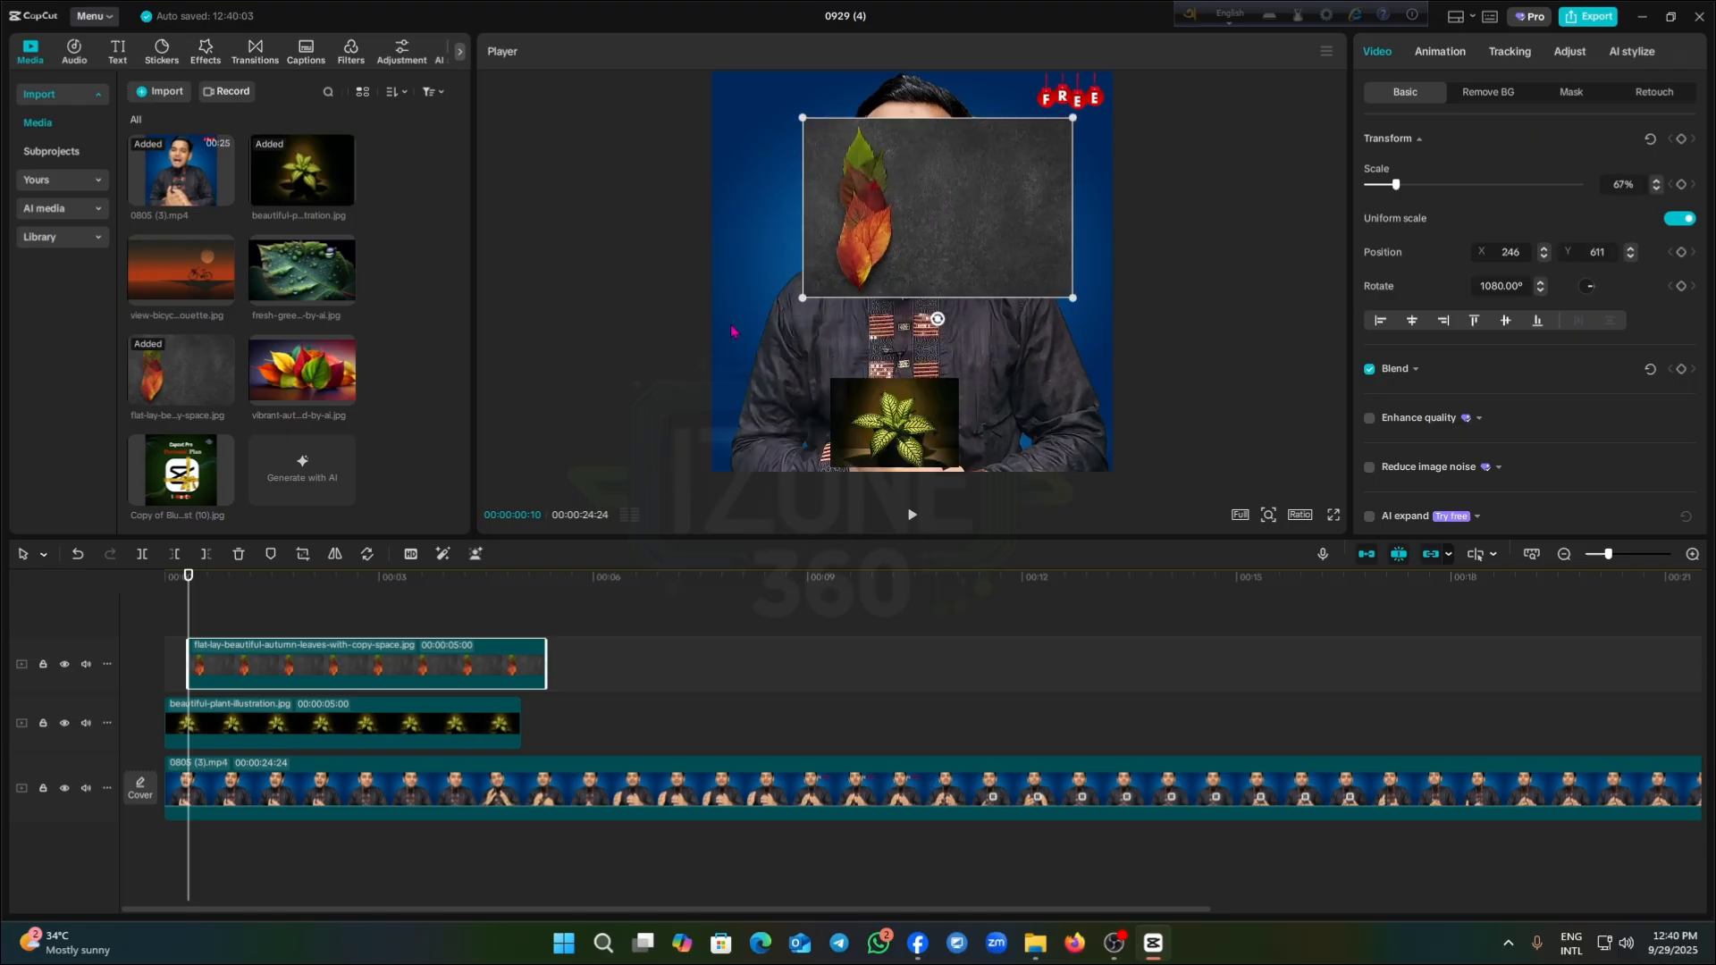
Mute the autumn leaves track, and move its clip along the timeline to start just after the plant clip ends
click(86, 666)
click(165, 577)
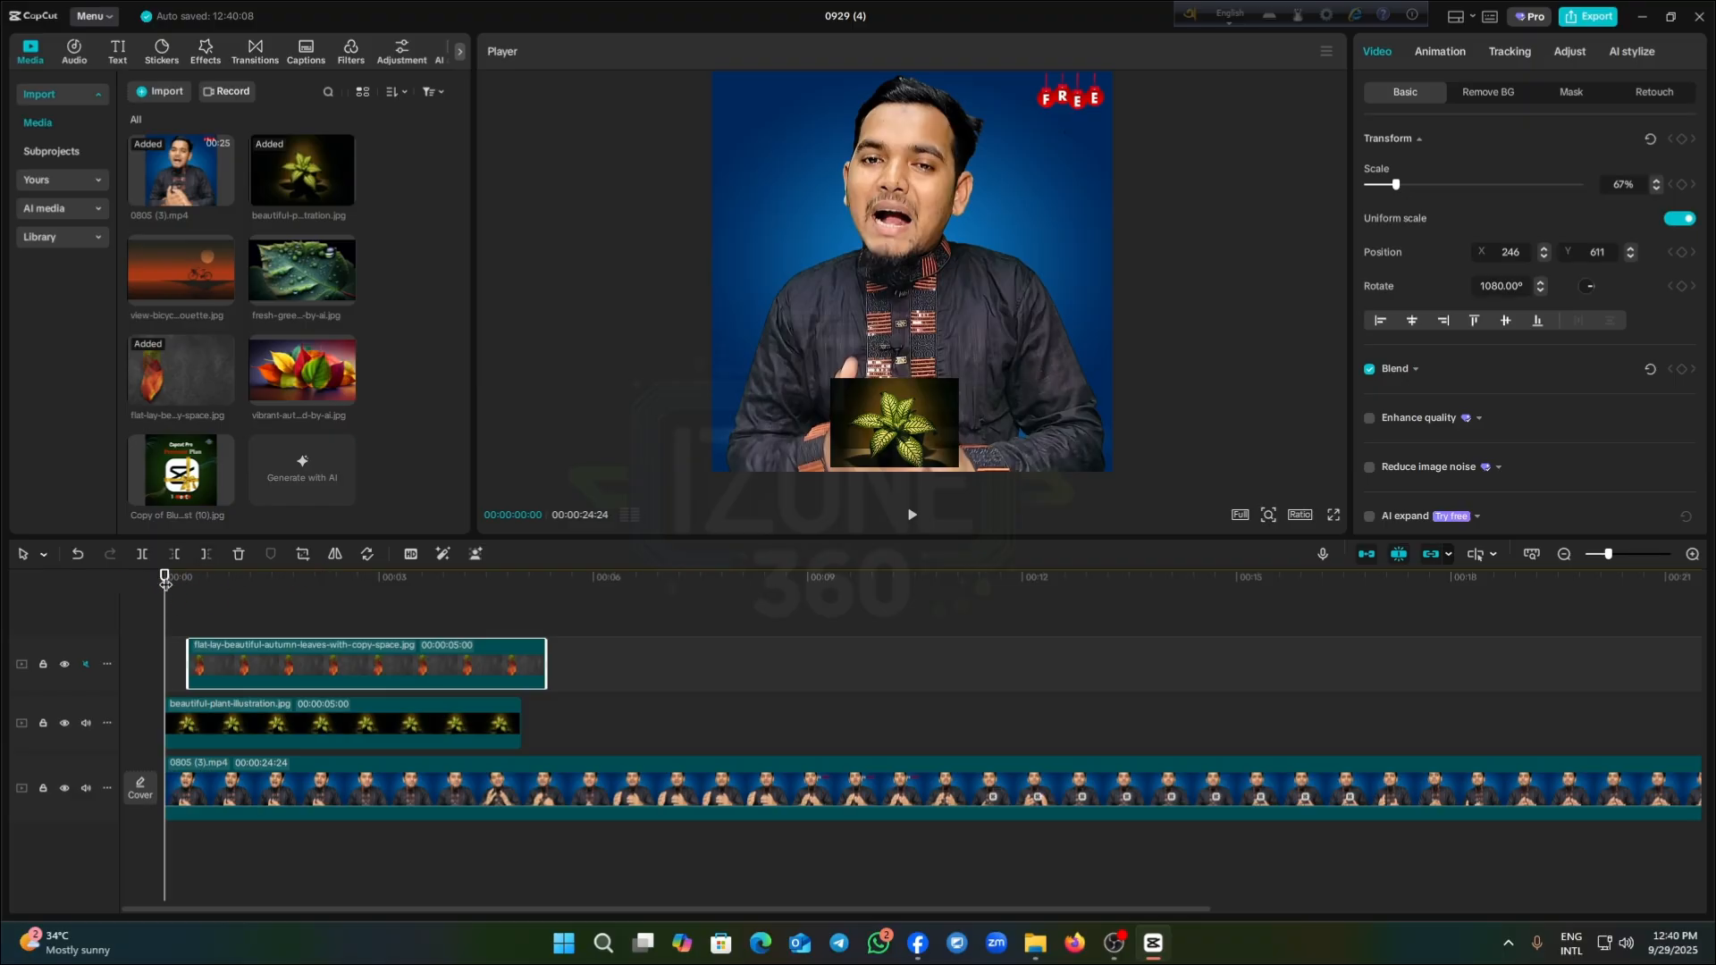
drag(164, 581, 643, 581)
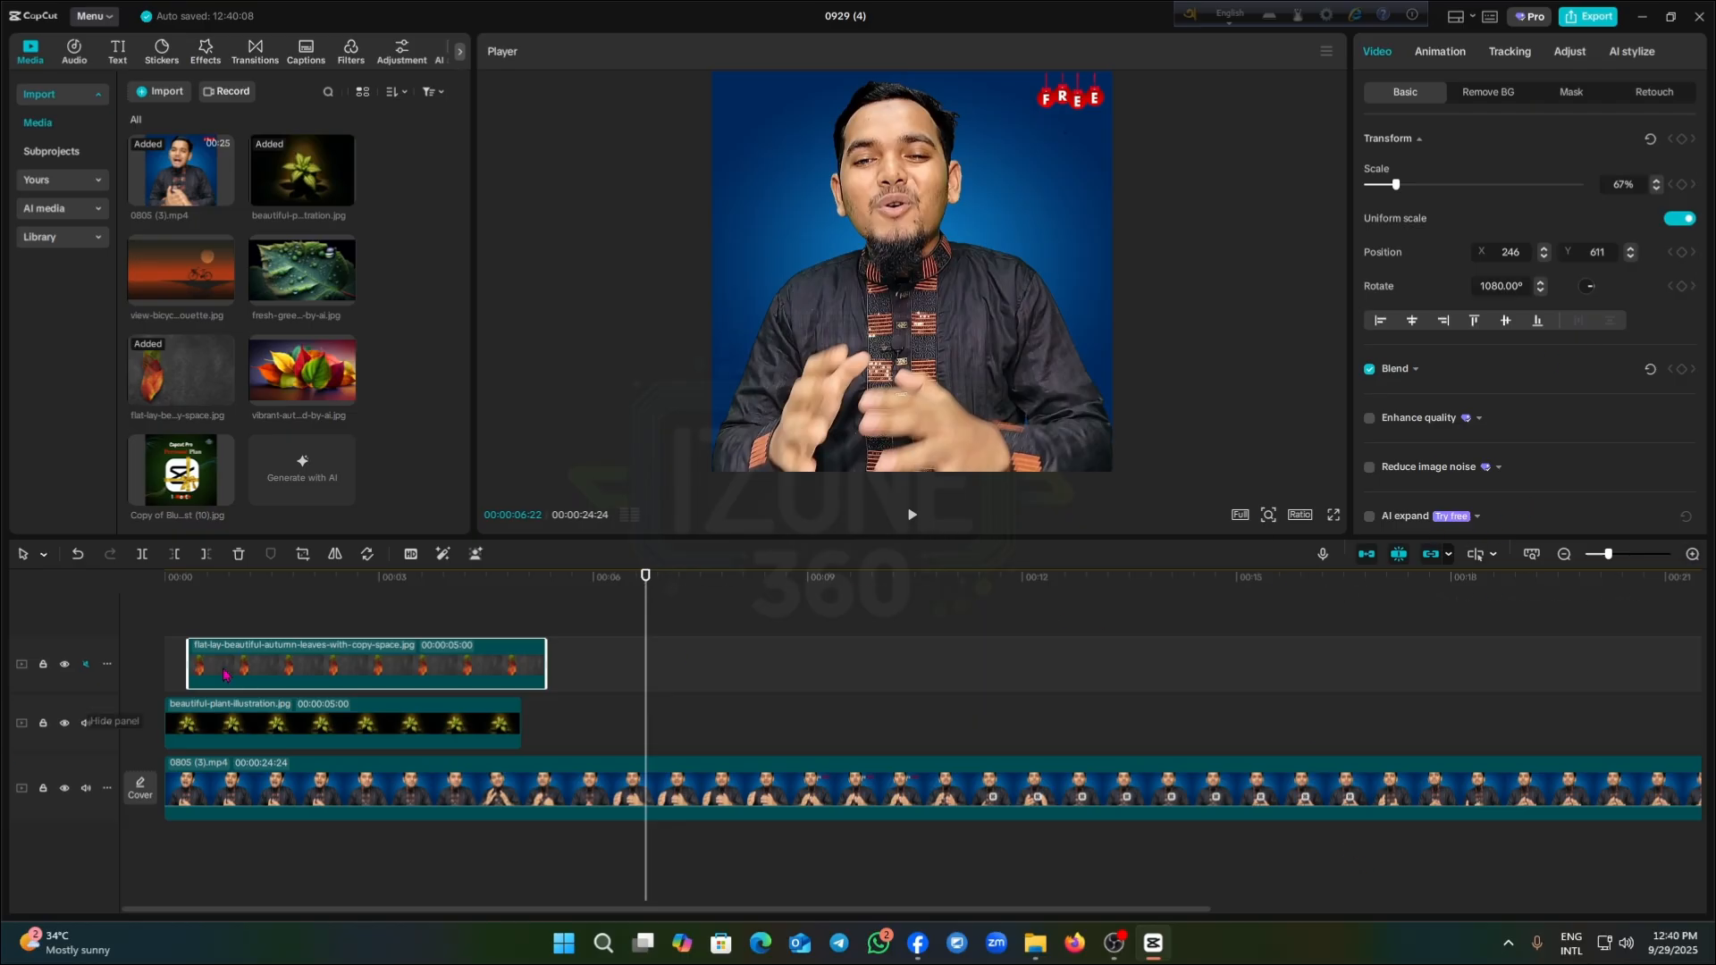
drag(361, 659, 741, 691)
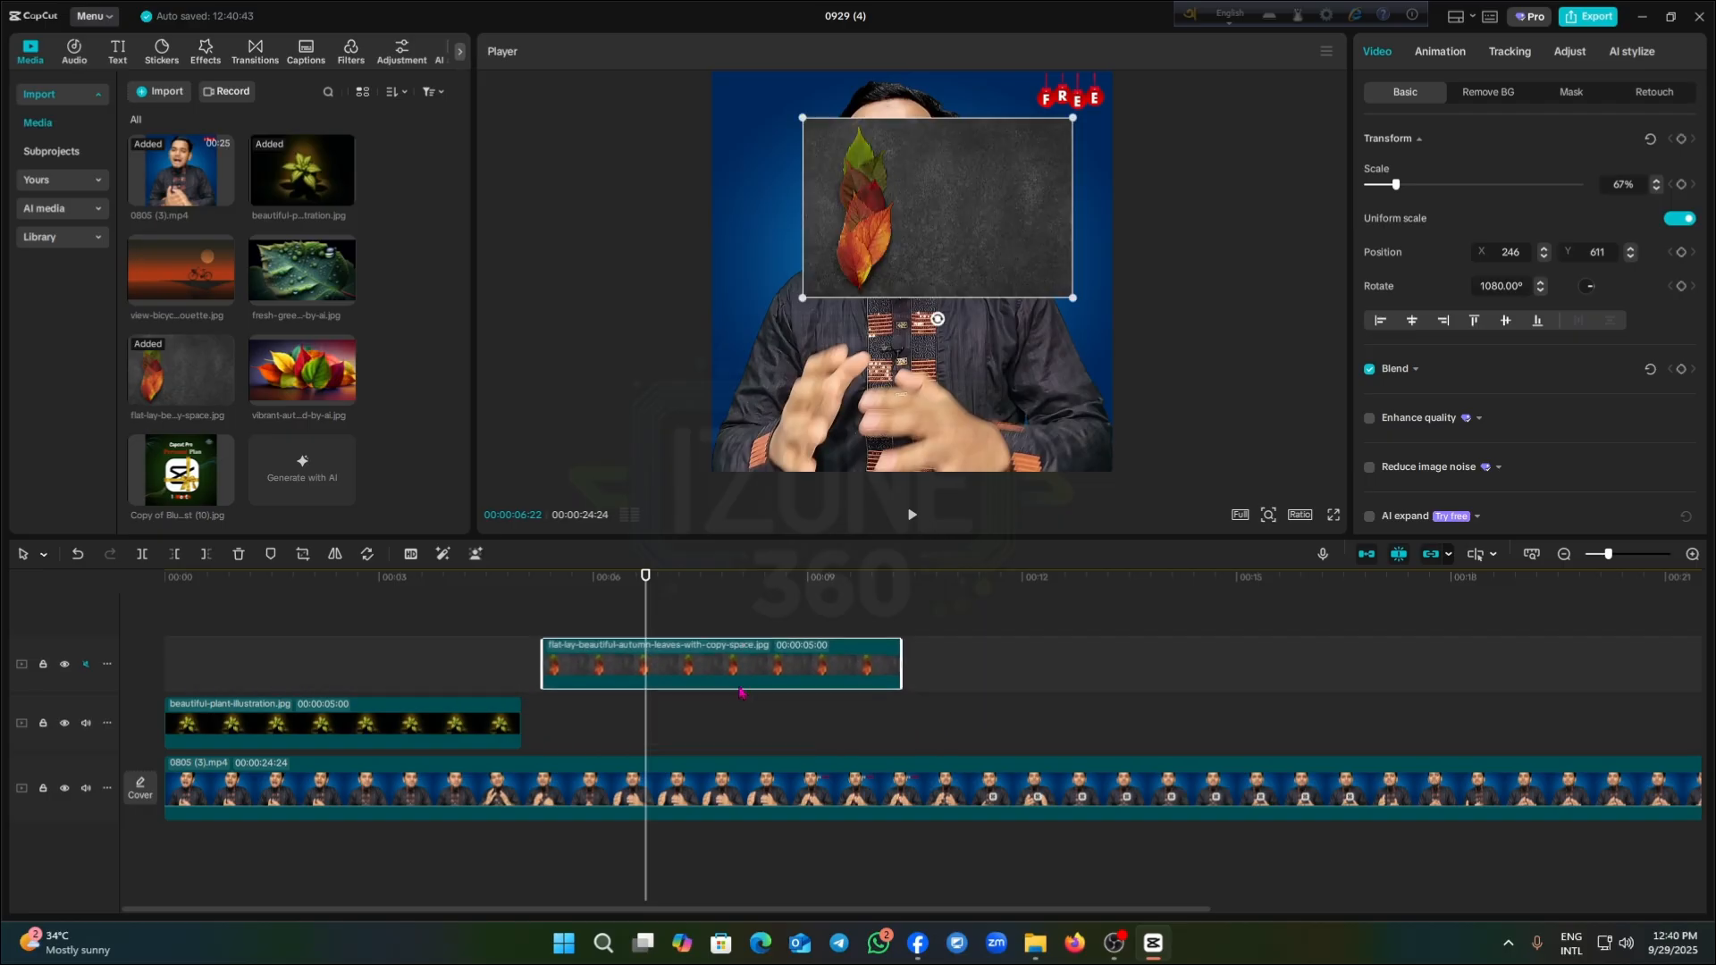
Shift the autumn leaves clip to start at about 6.7 seconds, and split the main video at 00:00:05:14
click(470, 721)
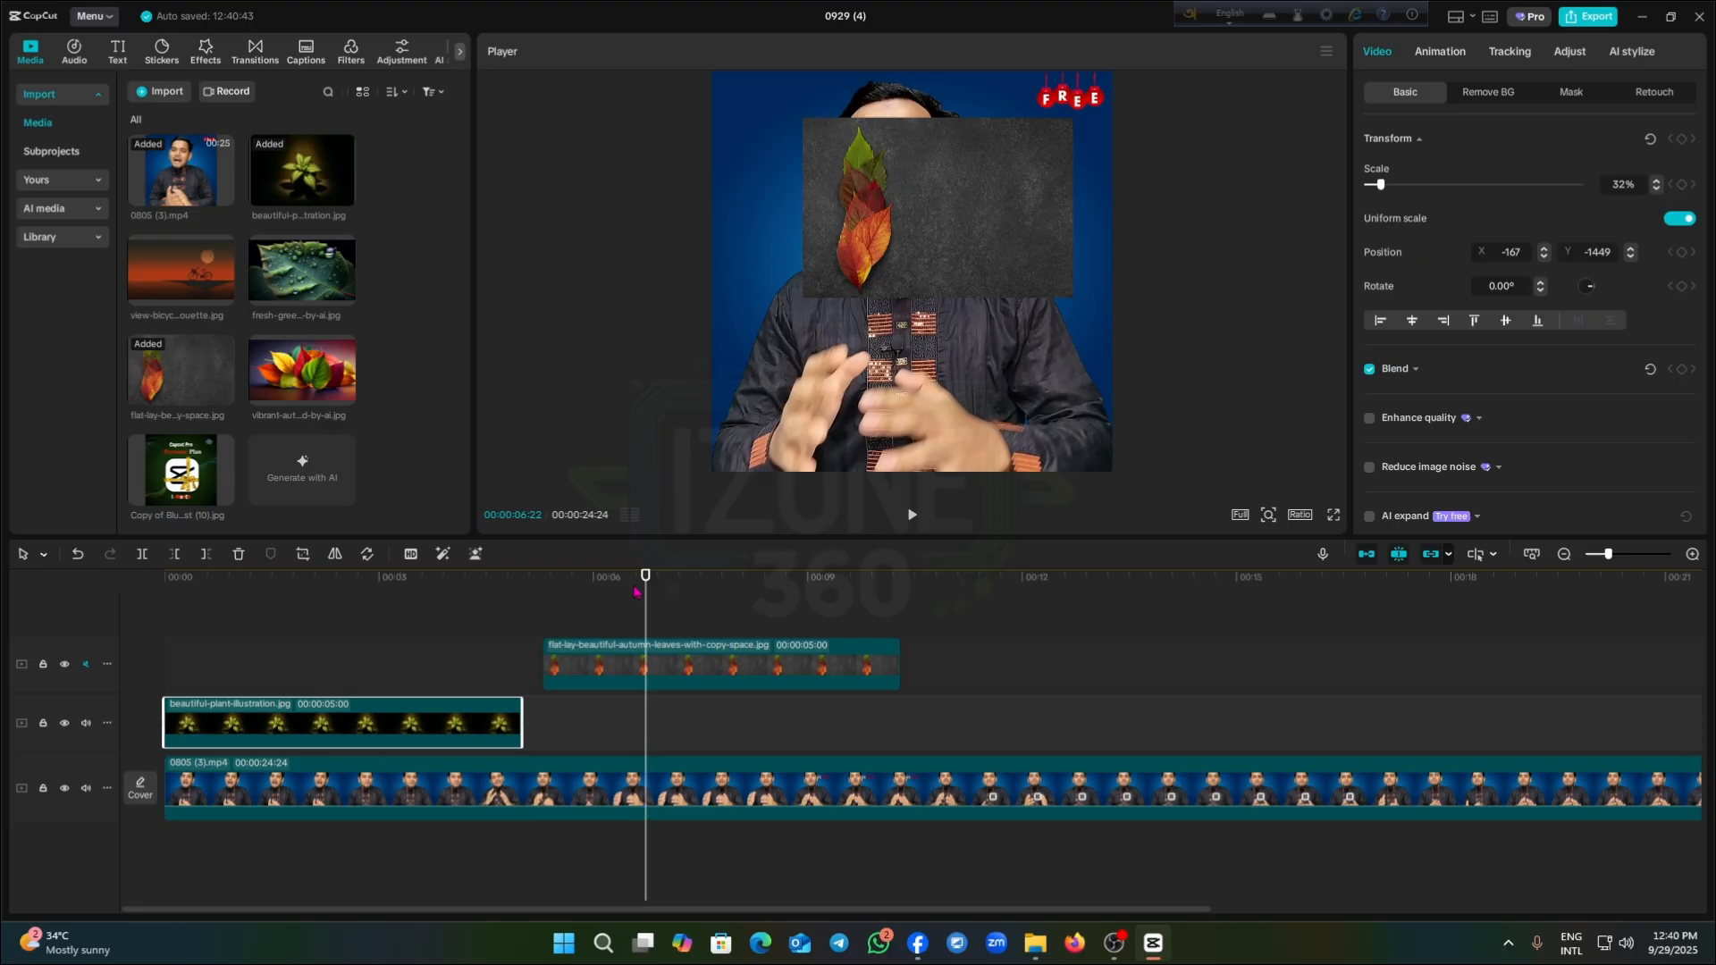
click(555, 585)
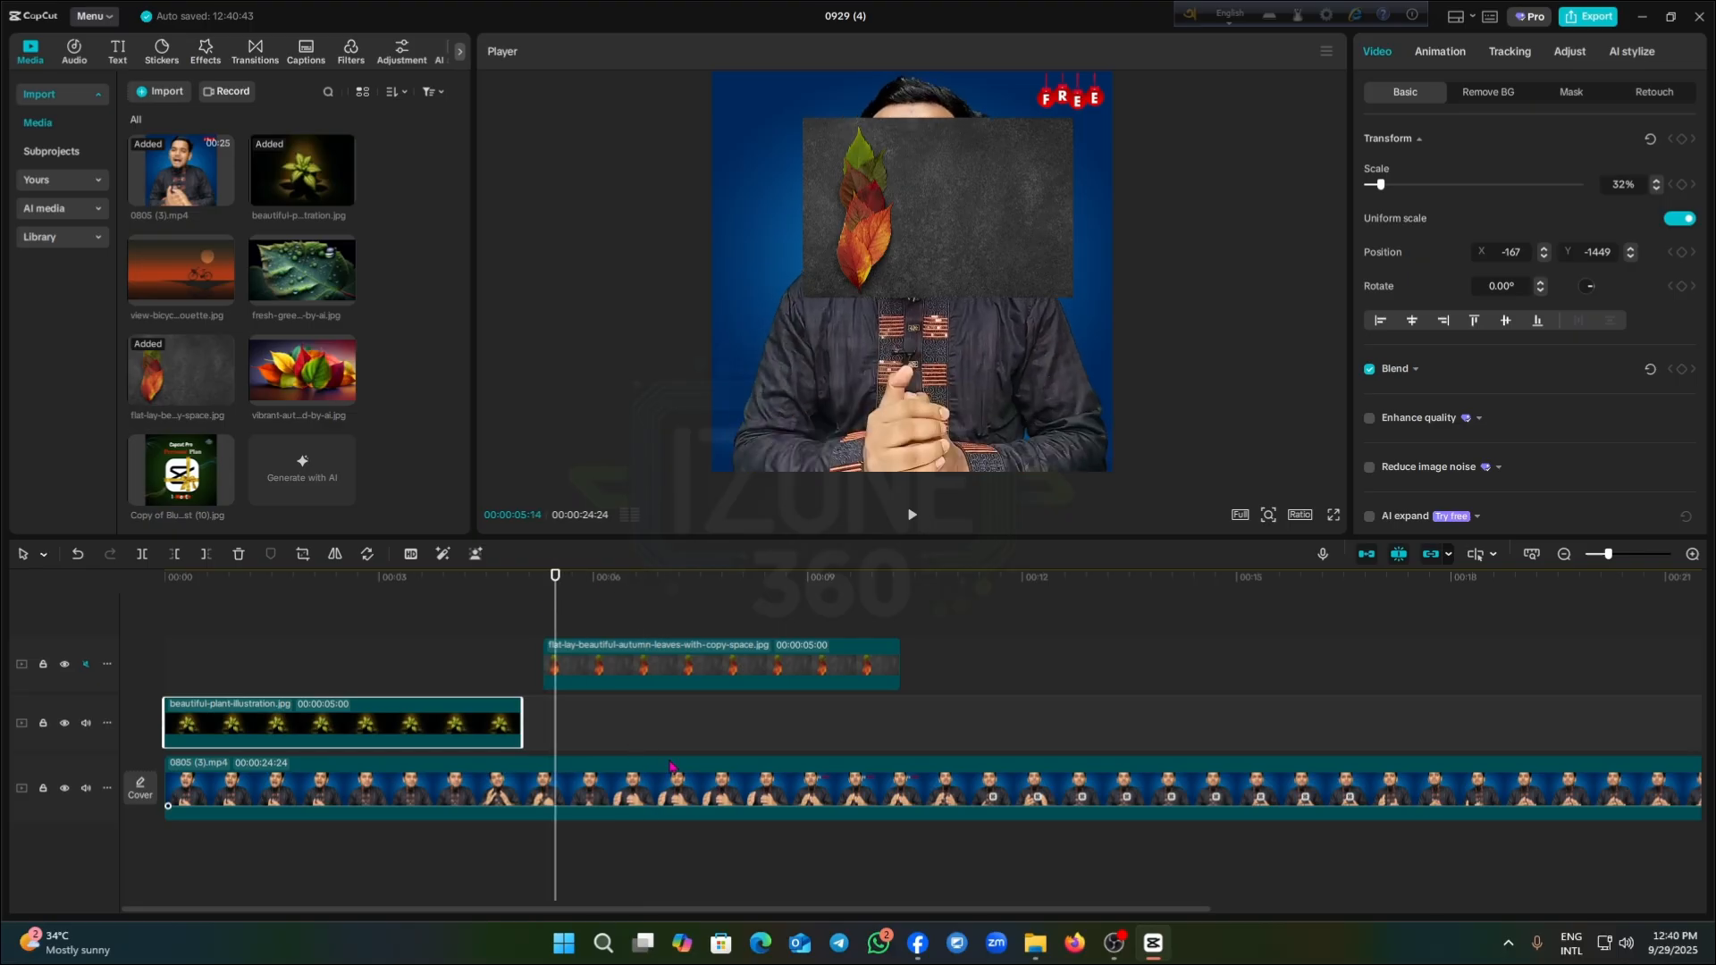
click(647, 793)
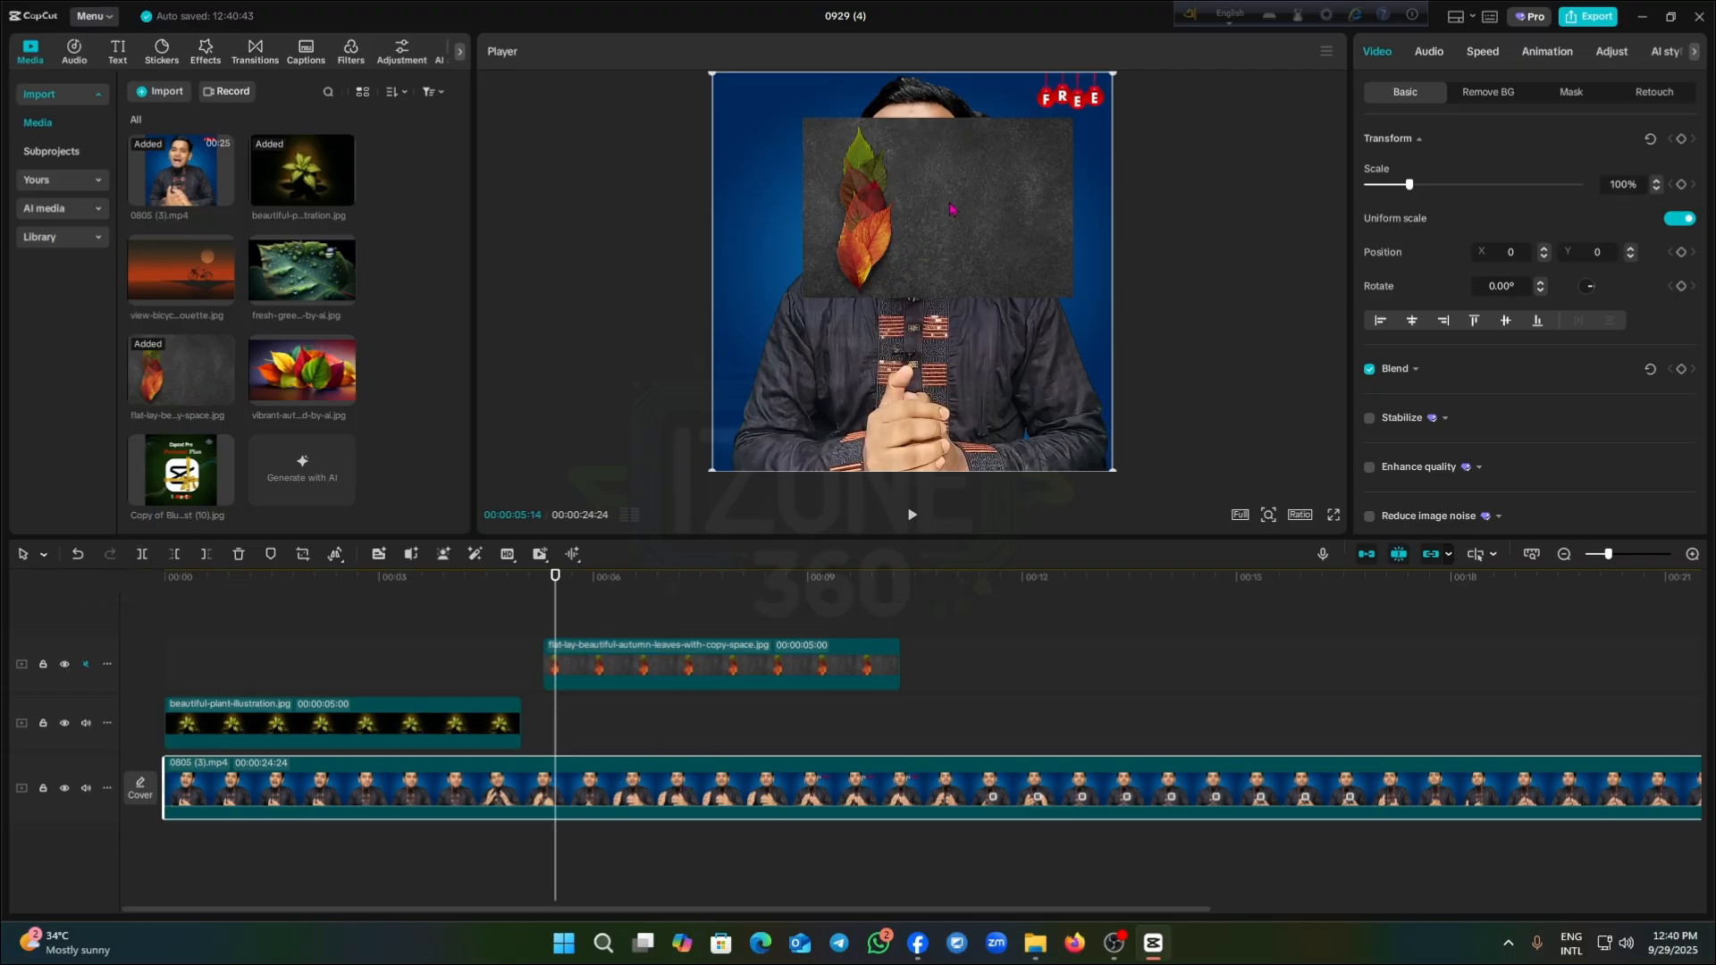
drag(1019, 259, 862, 298)
drag(830, 362, 1019, 336)
drag(626, 665, 721, 665)
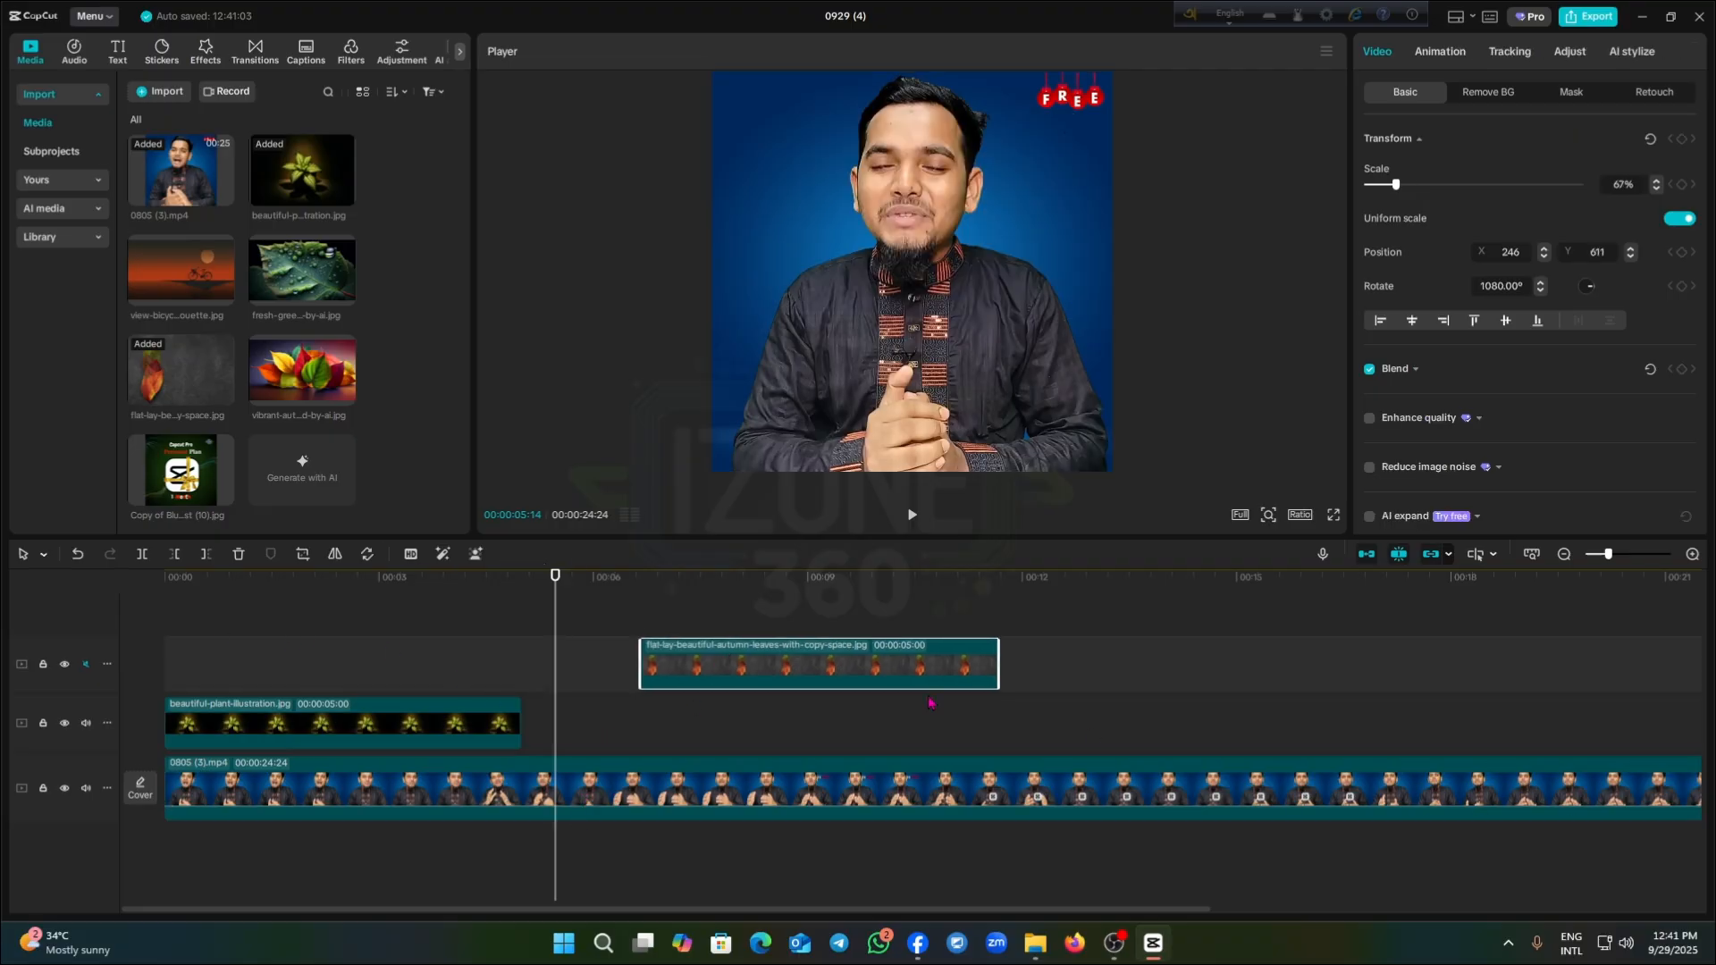
click(141, 554)
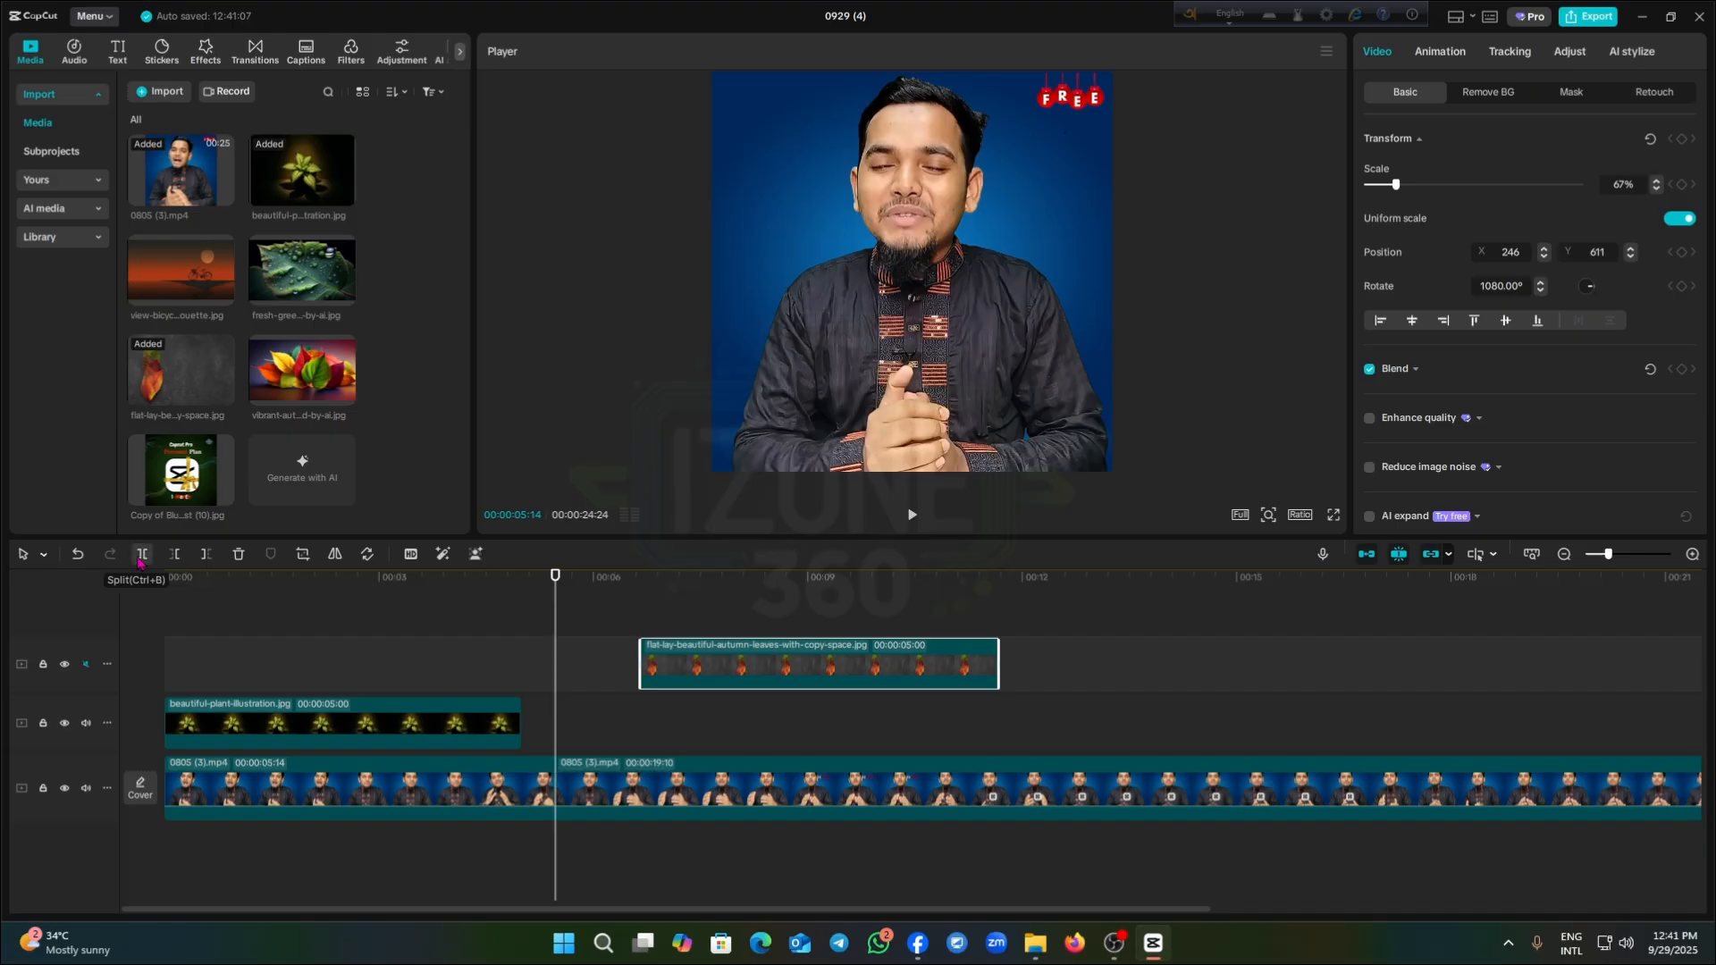
Insert the plant and autumn leaves clips into the main track between the two parts of the split video
click(672, 789)
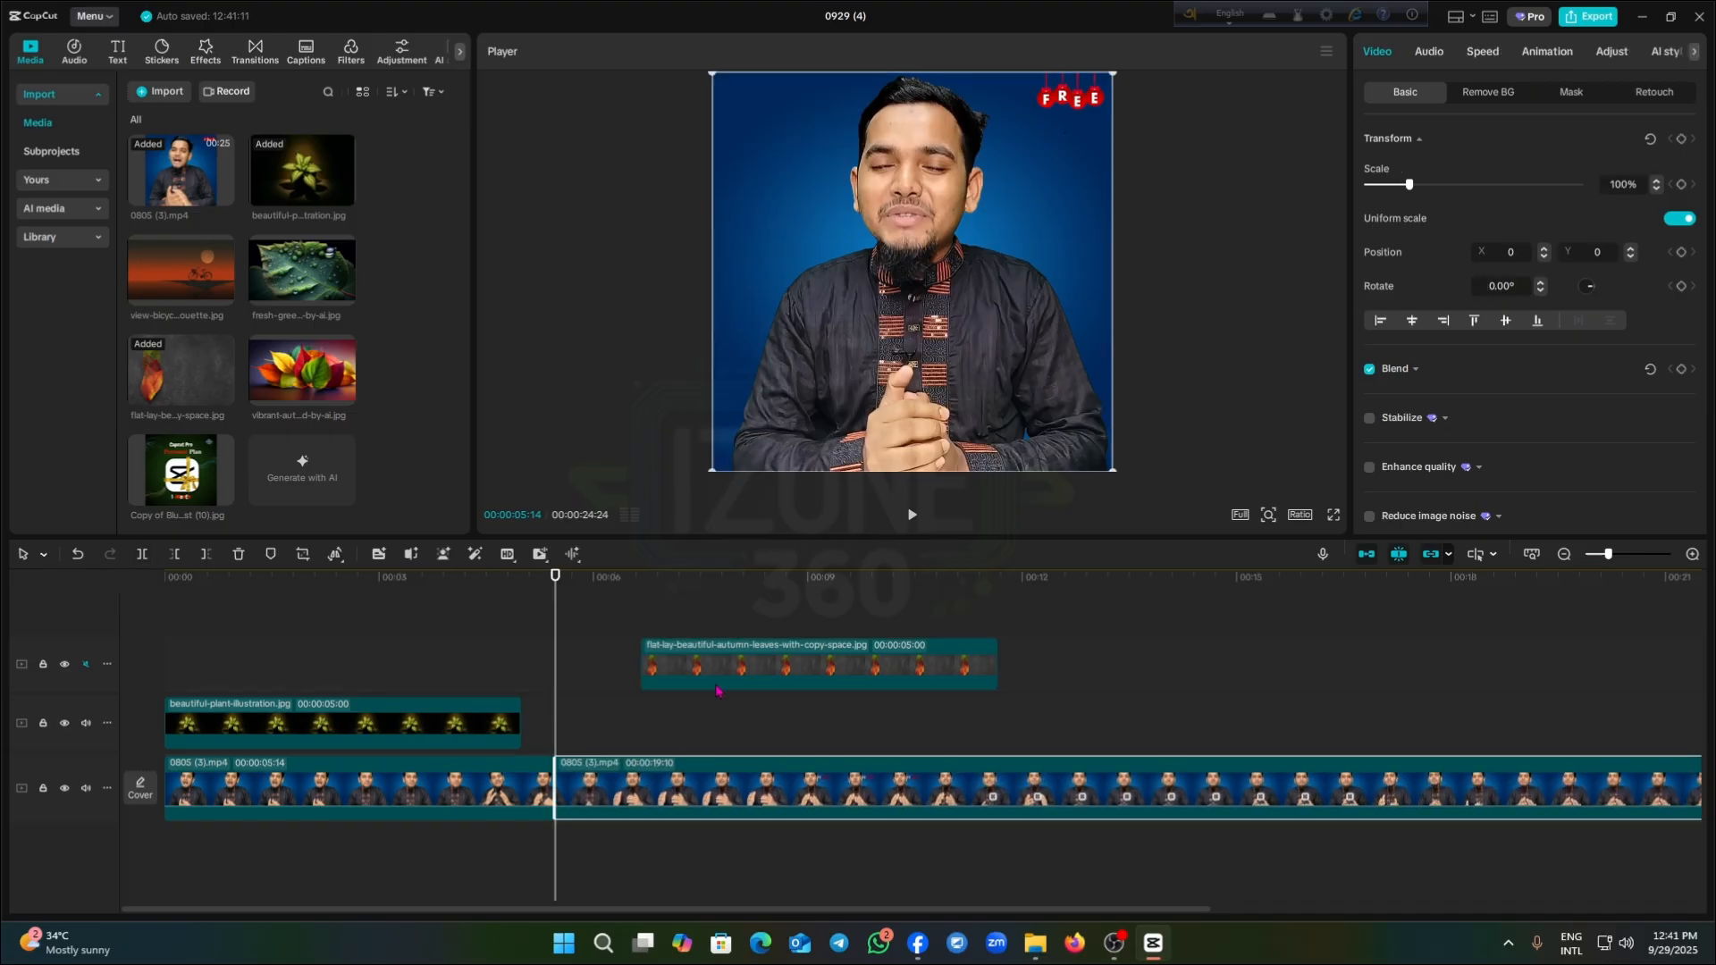
drag(728, 653, 829, 770)
drag(335, 677, 679, 751)
click(780, 760)
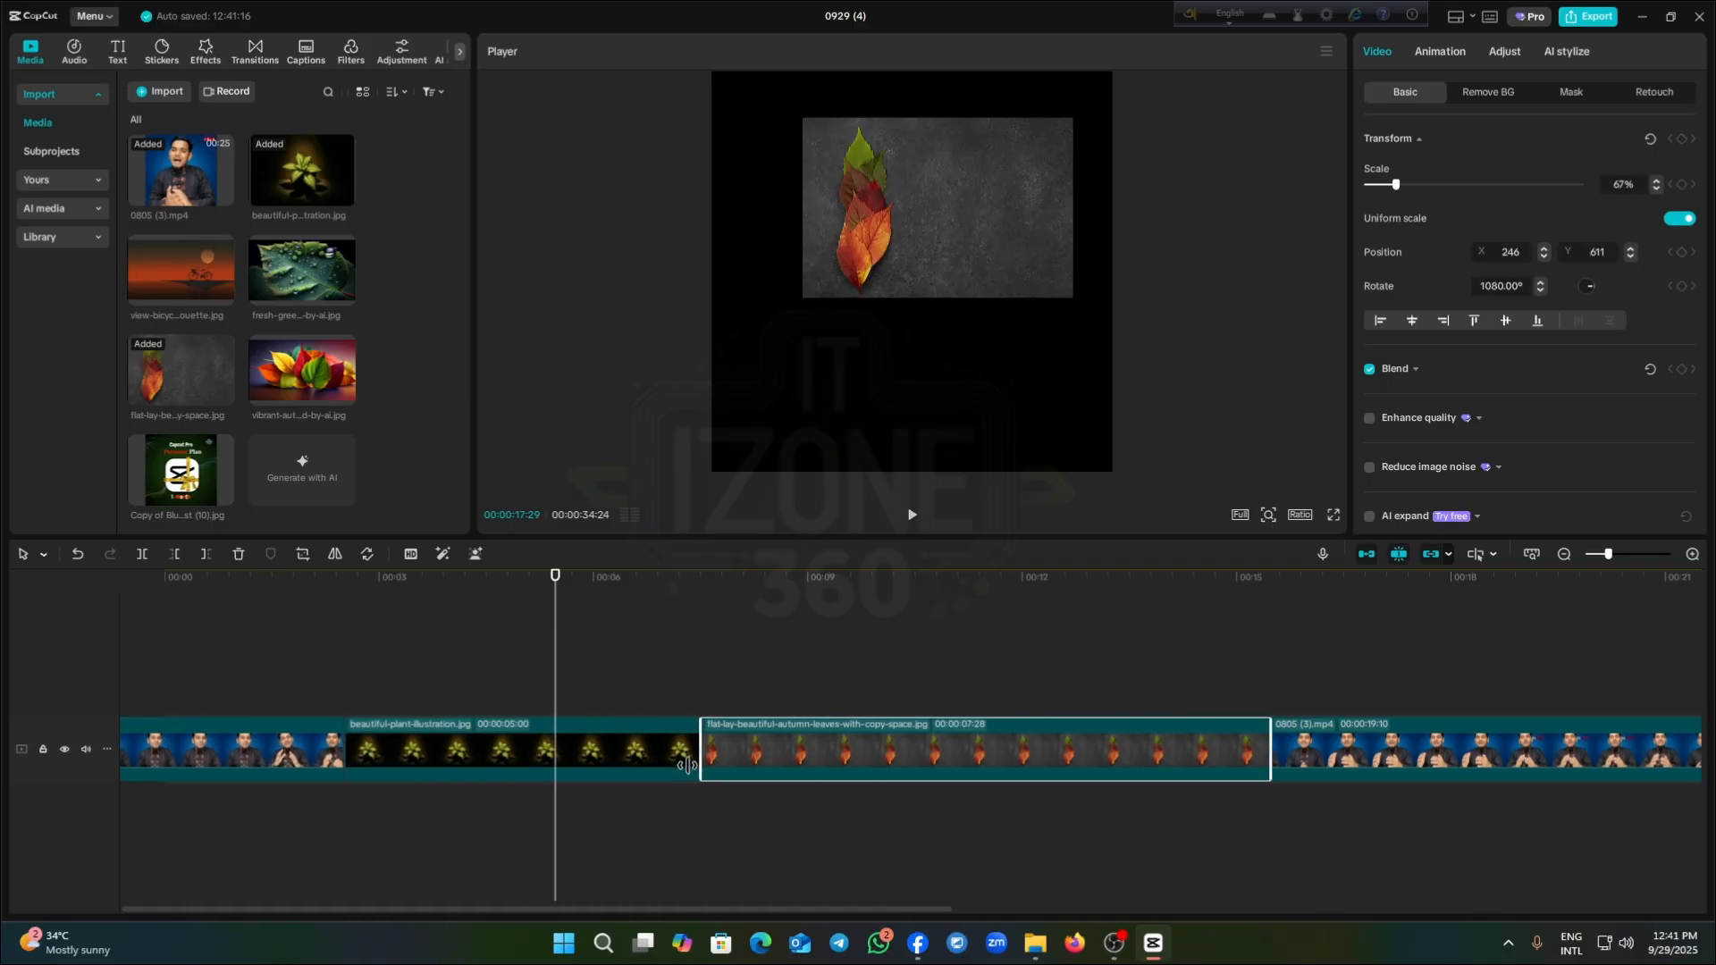
Shorten the plant clip to 00:00:01:06 and the autumn leaves clip to about 1 second by trimming their ends
click(1590, 580)
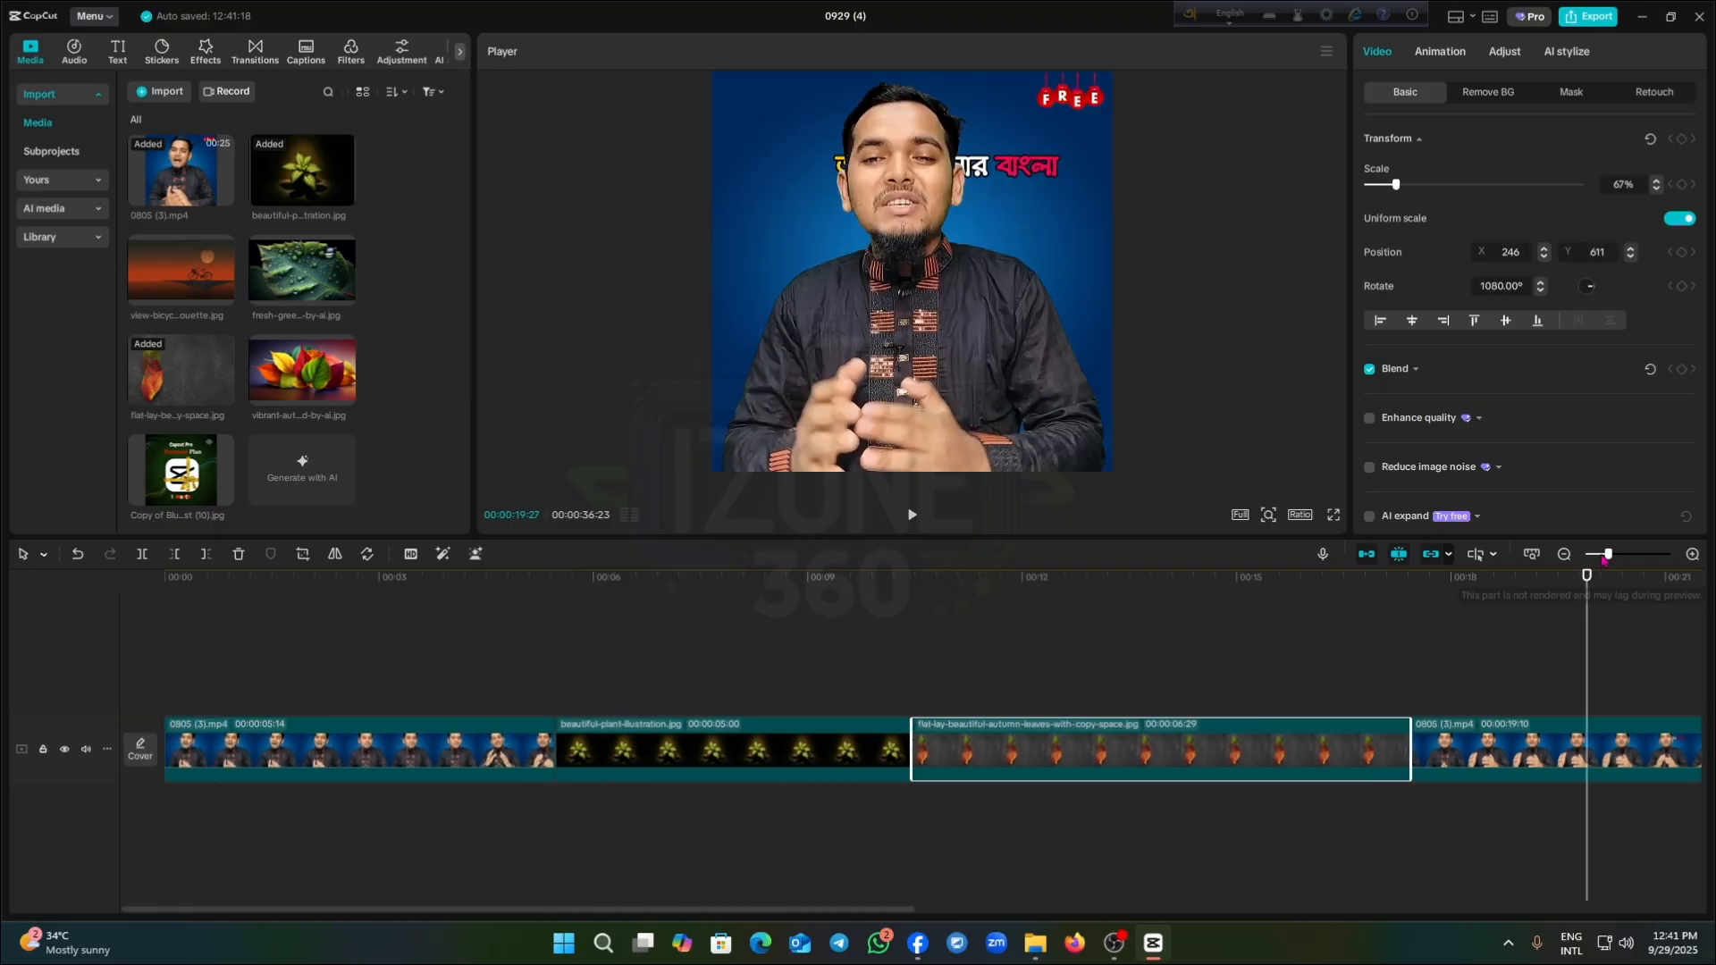
drag(1607, 554, 1606, 559)
click(228, 754)
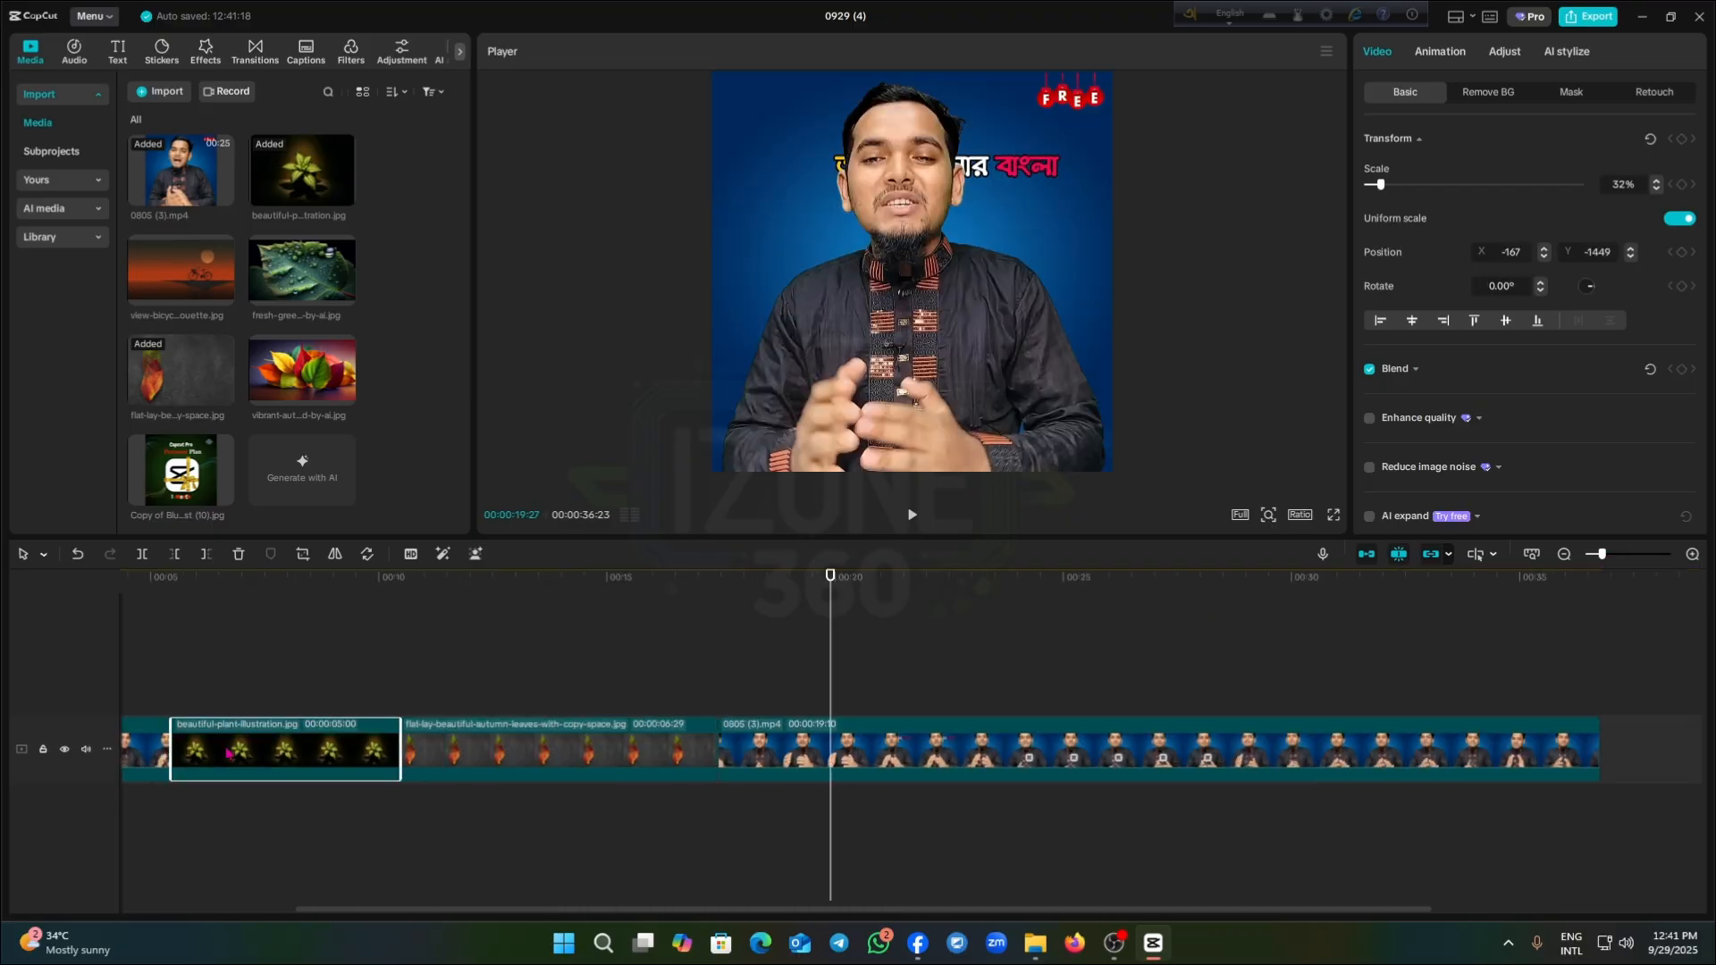
drag(398, 741, 225, 738)
drag(537, 743, 278, 744)
click(742, 749)
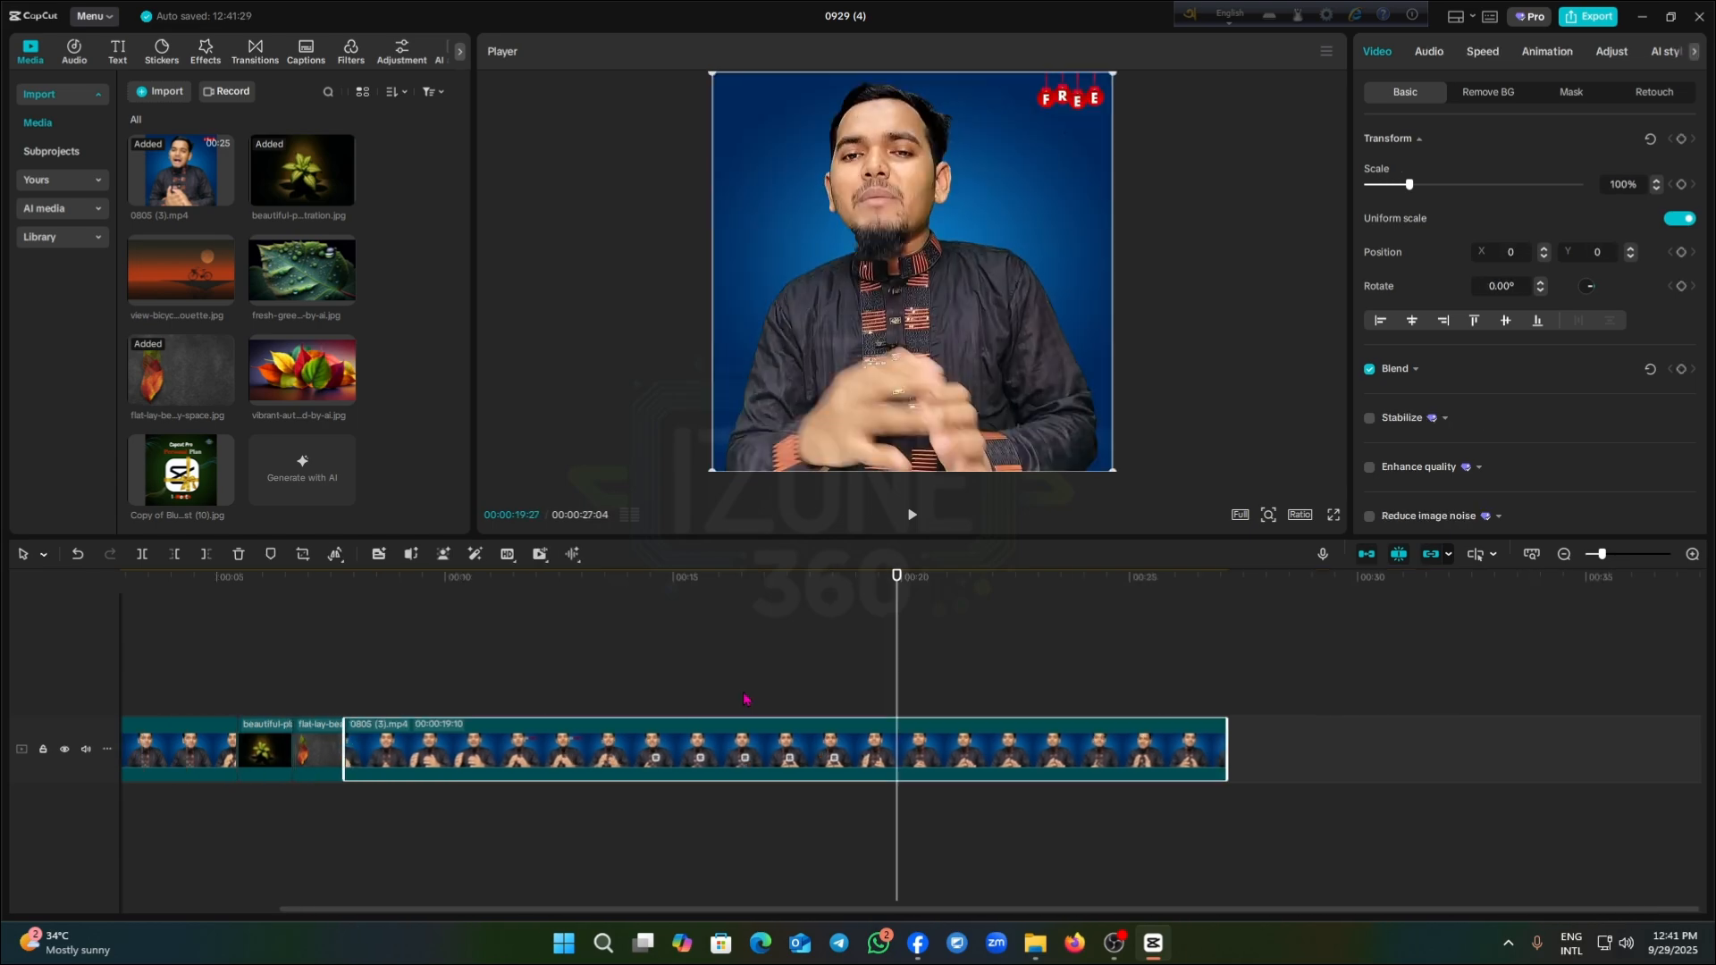
Trim the end of the first video part so that it lasts 00:00:02:01
key(Home)
click(245, 576)
click(410, 743)
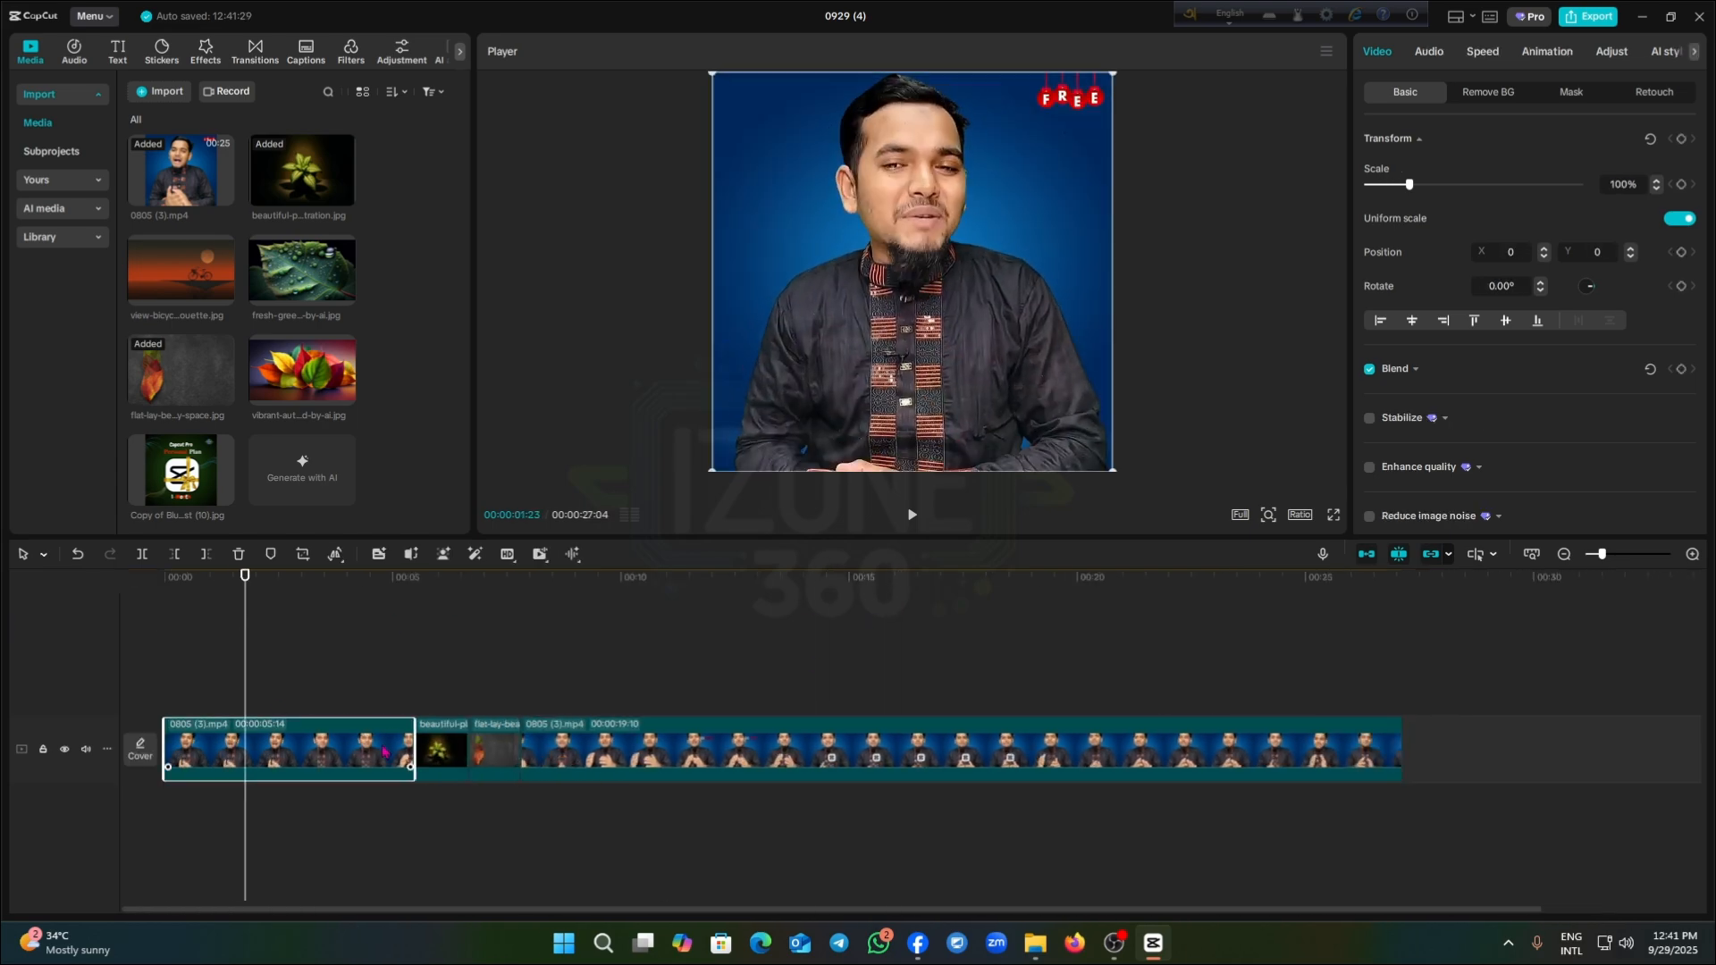
drag(410, 744, 258, 746)
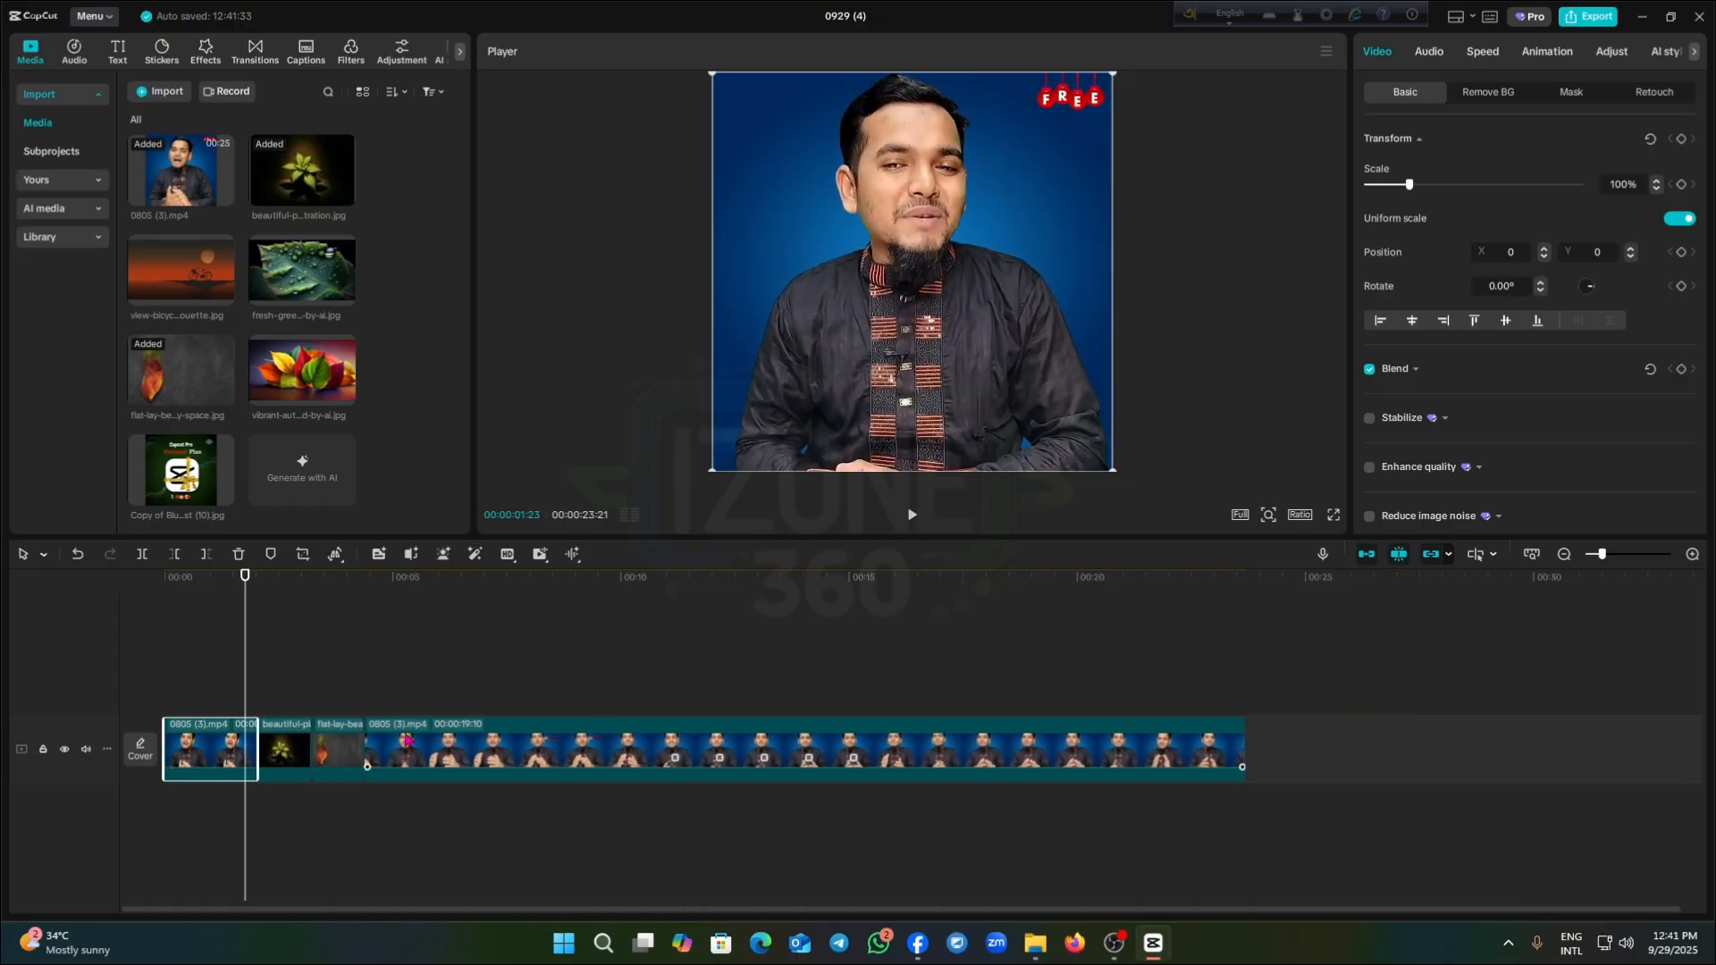
click(1625, 555)
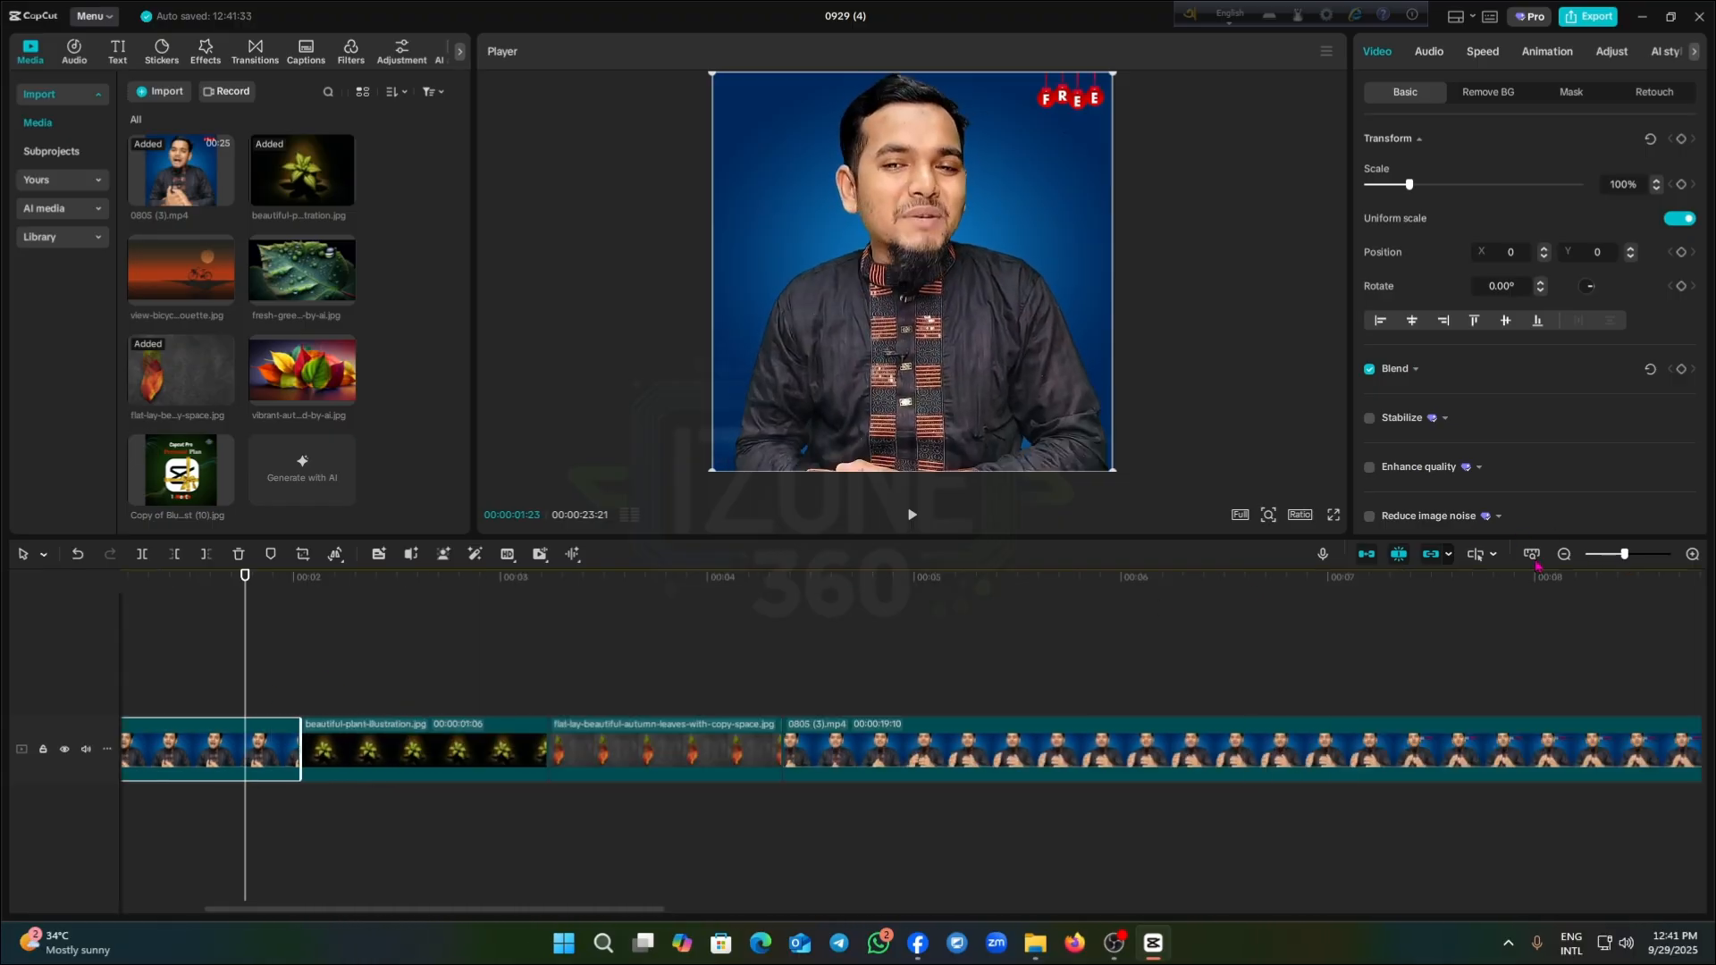
key(Home)
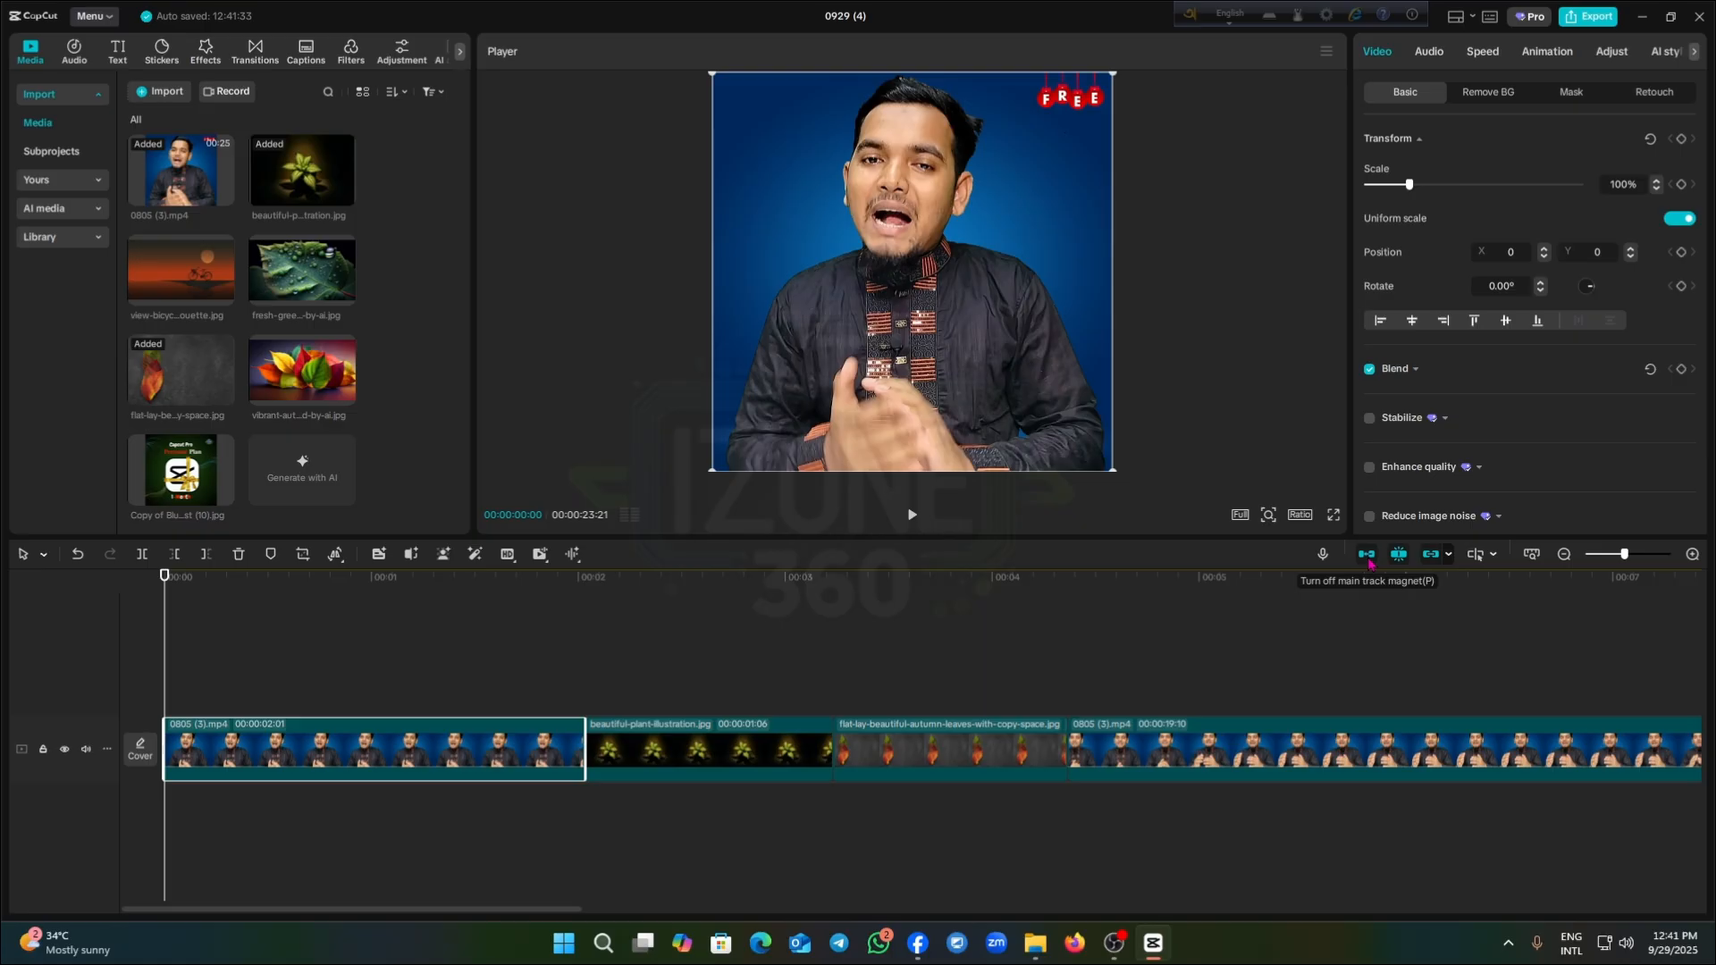
Turn off auto snapping and linkage for the timeline, and switch the main track magnet off and on again
click(1399, 555)
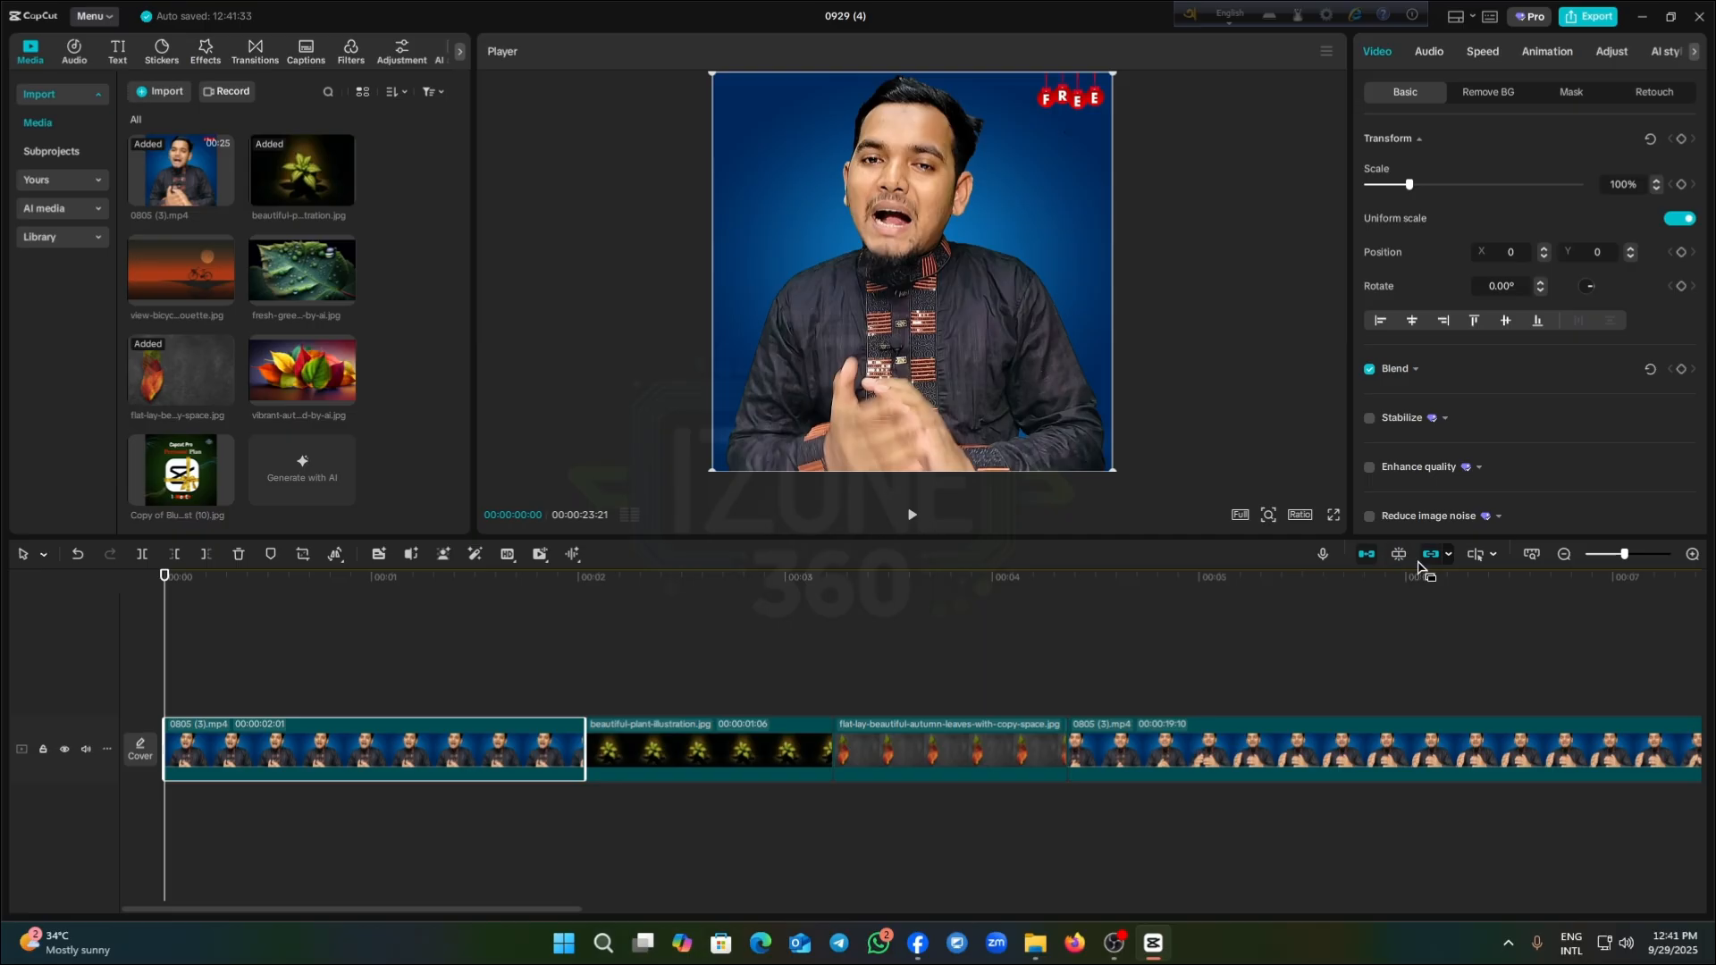
click(1431, 554)
click(1366, 555)
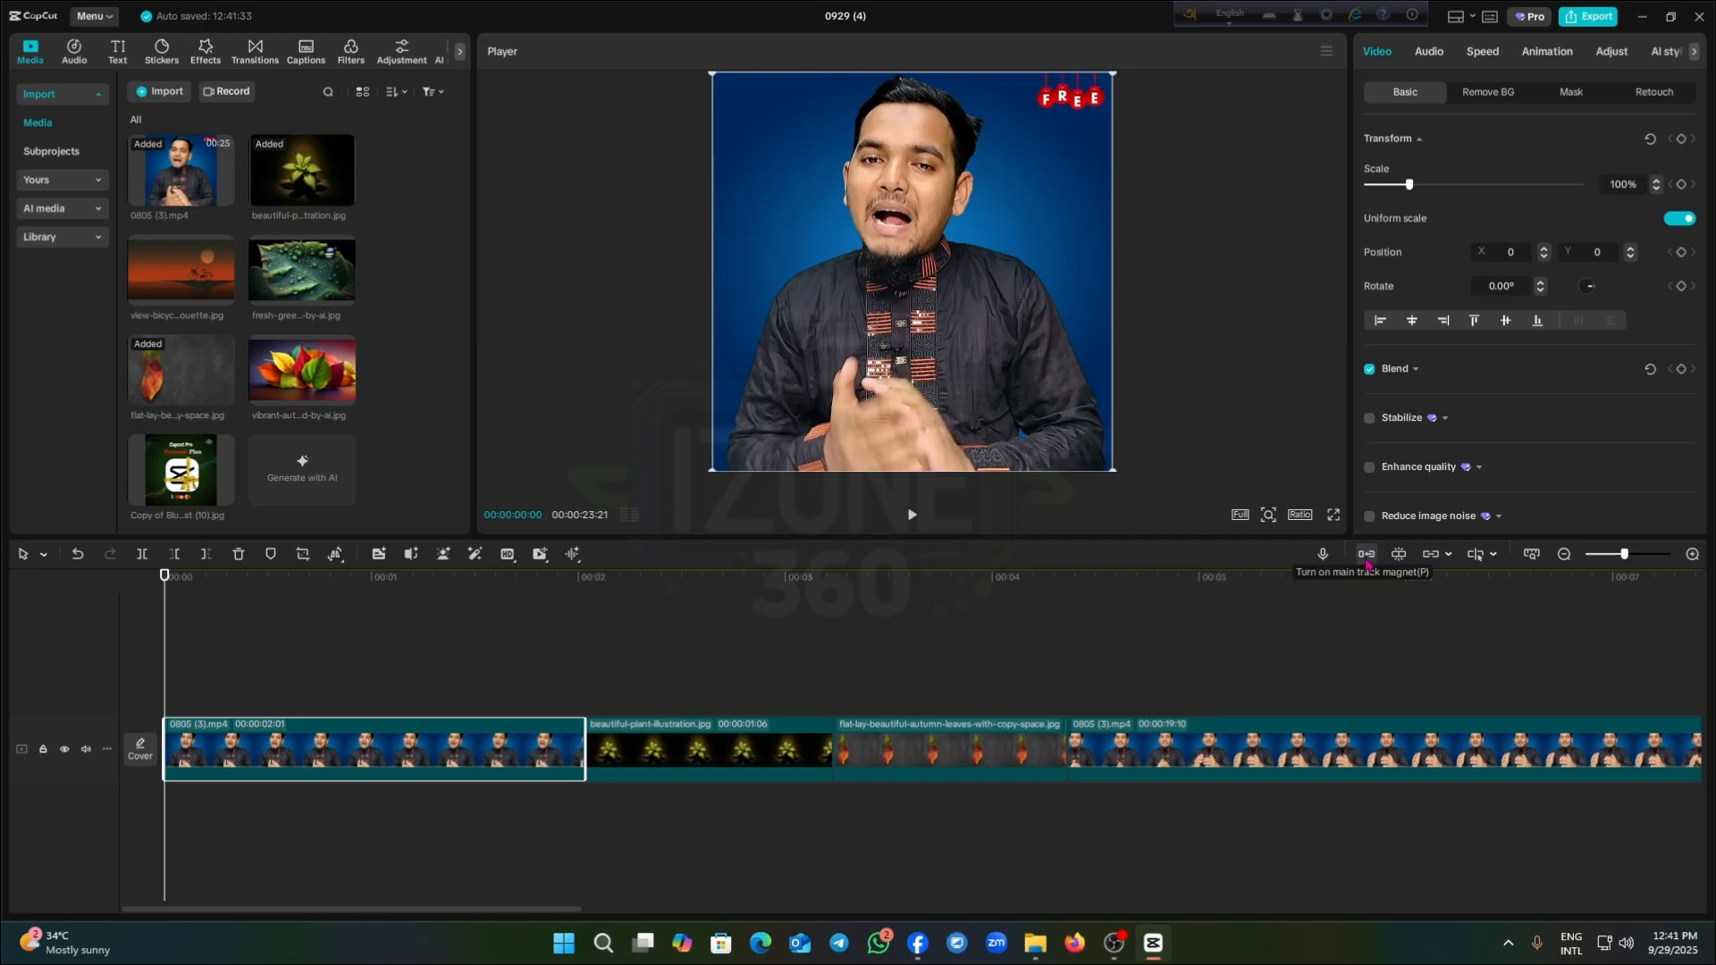
click(1365, 561)
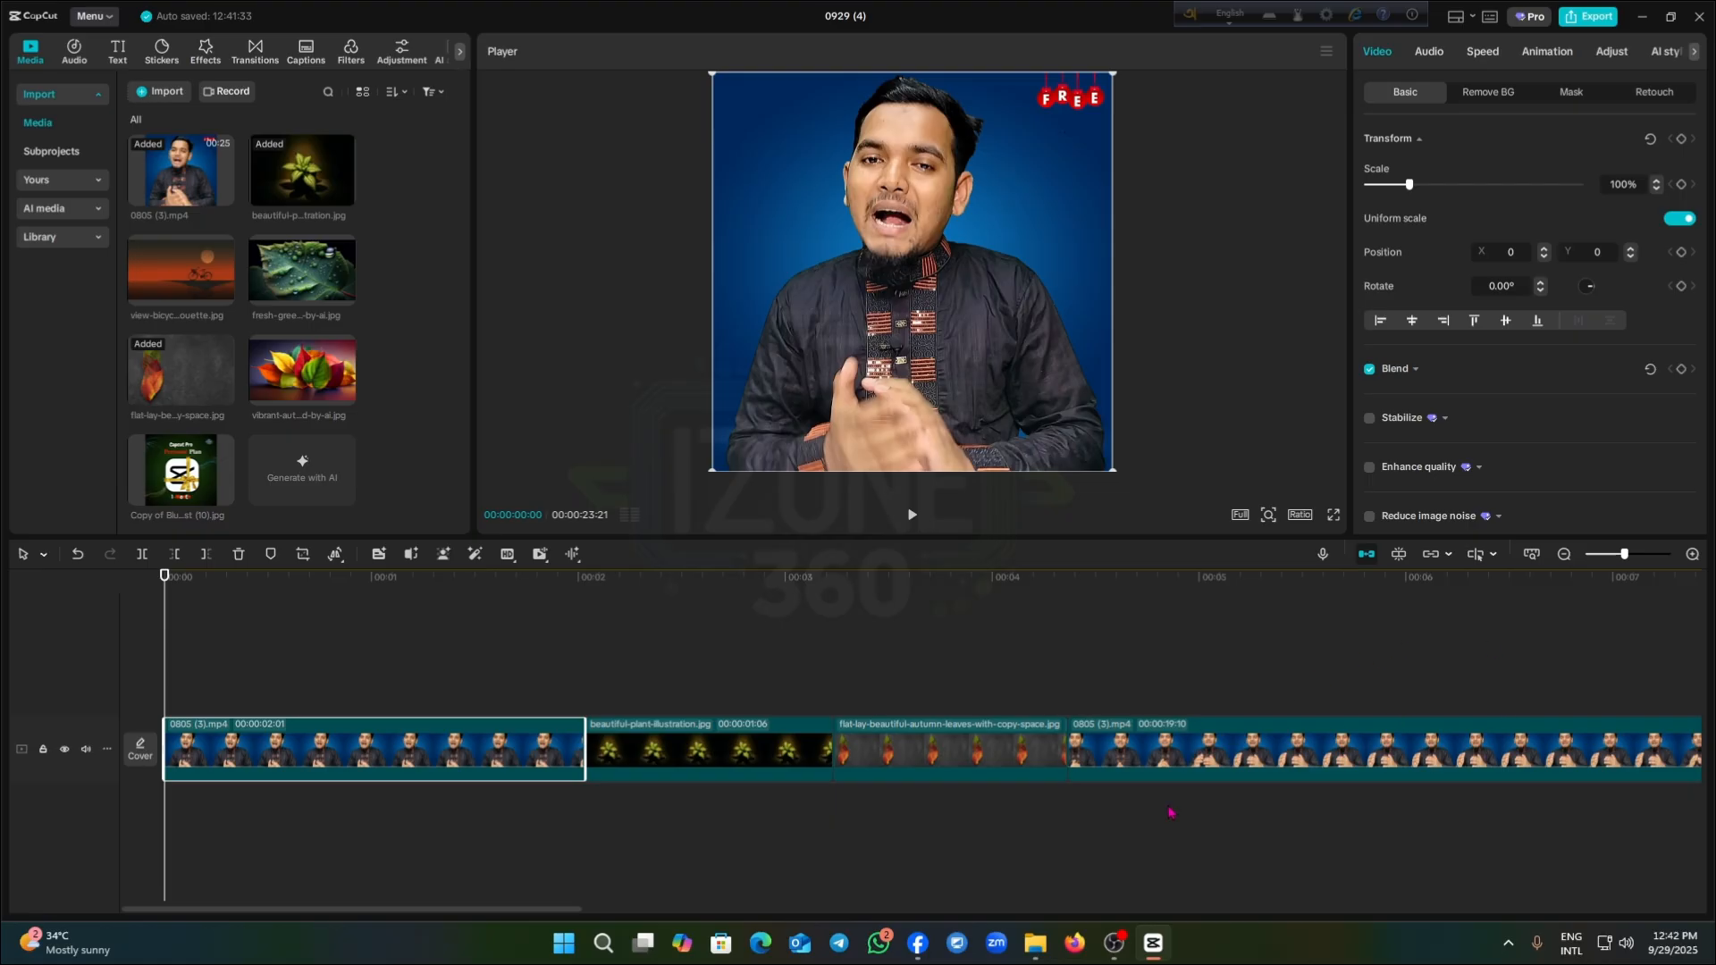
Insert the fresh green leaf image between the autumn leaves clip and the second video part, and cut off its end at 00:00:04:29
click(1449, 743)
mouse_move(1438, 757)
mouse_down()
mouse_move(1397, 698)
mouse_move(1059, 679)
mouse_move(964, 721)
mouse_move(1434, 741)
mouse_up()
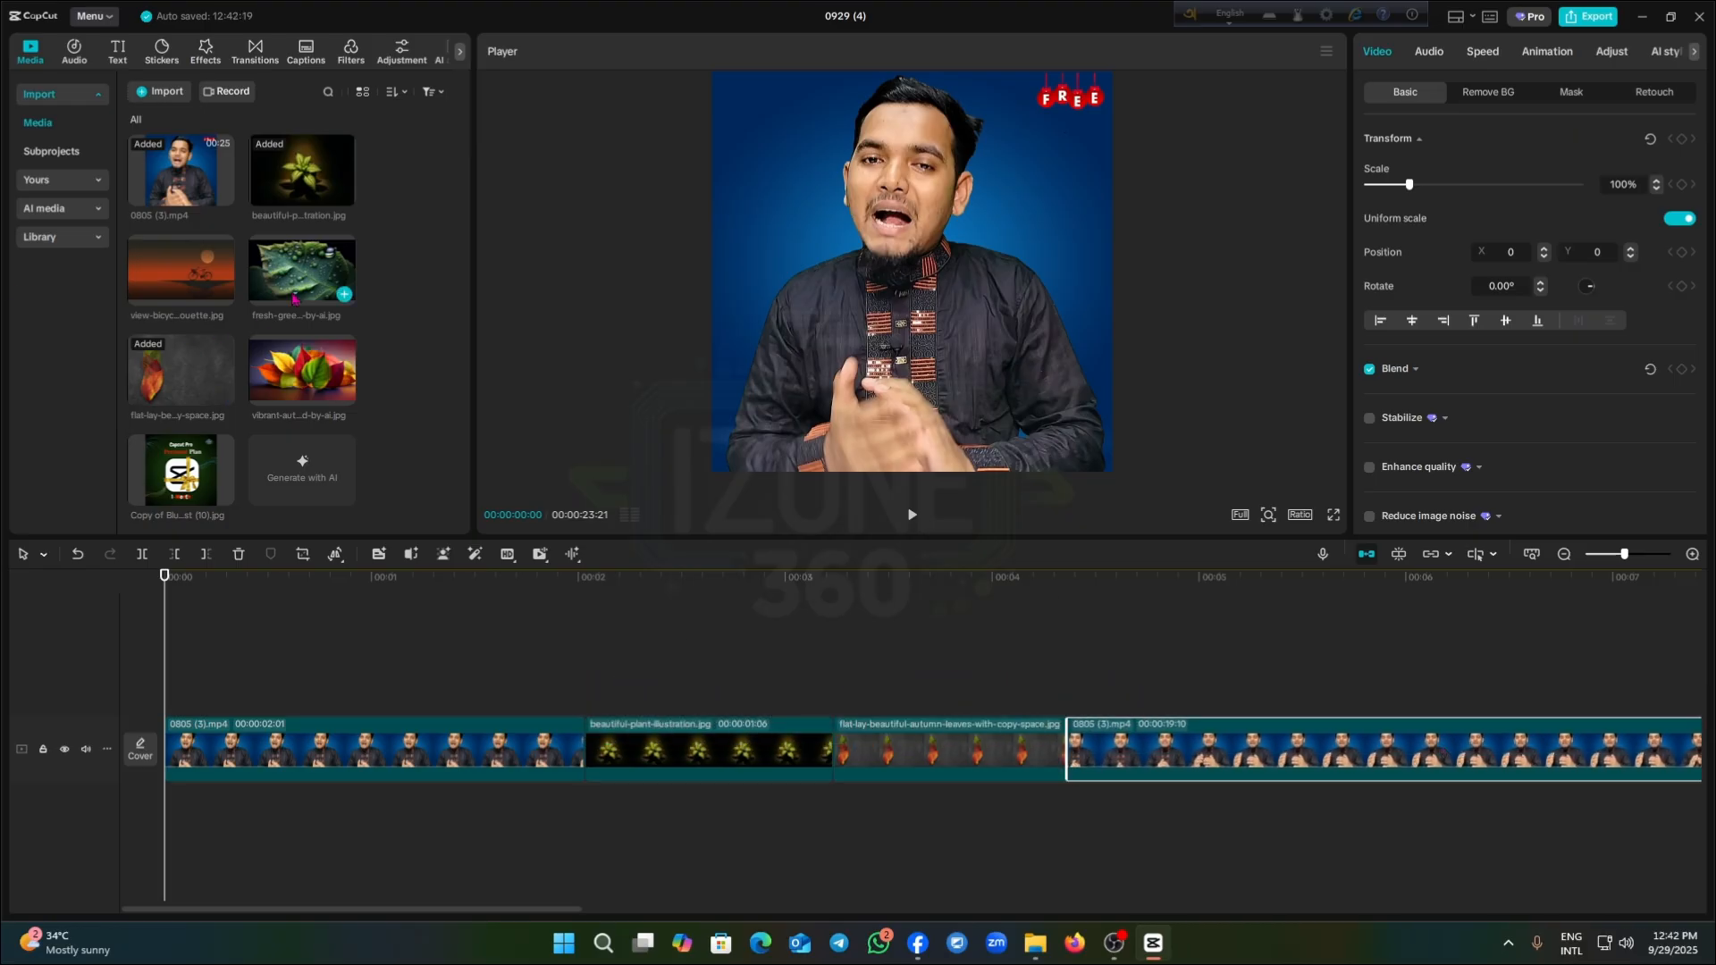
drag(302, 270, 1067, 759)
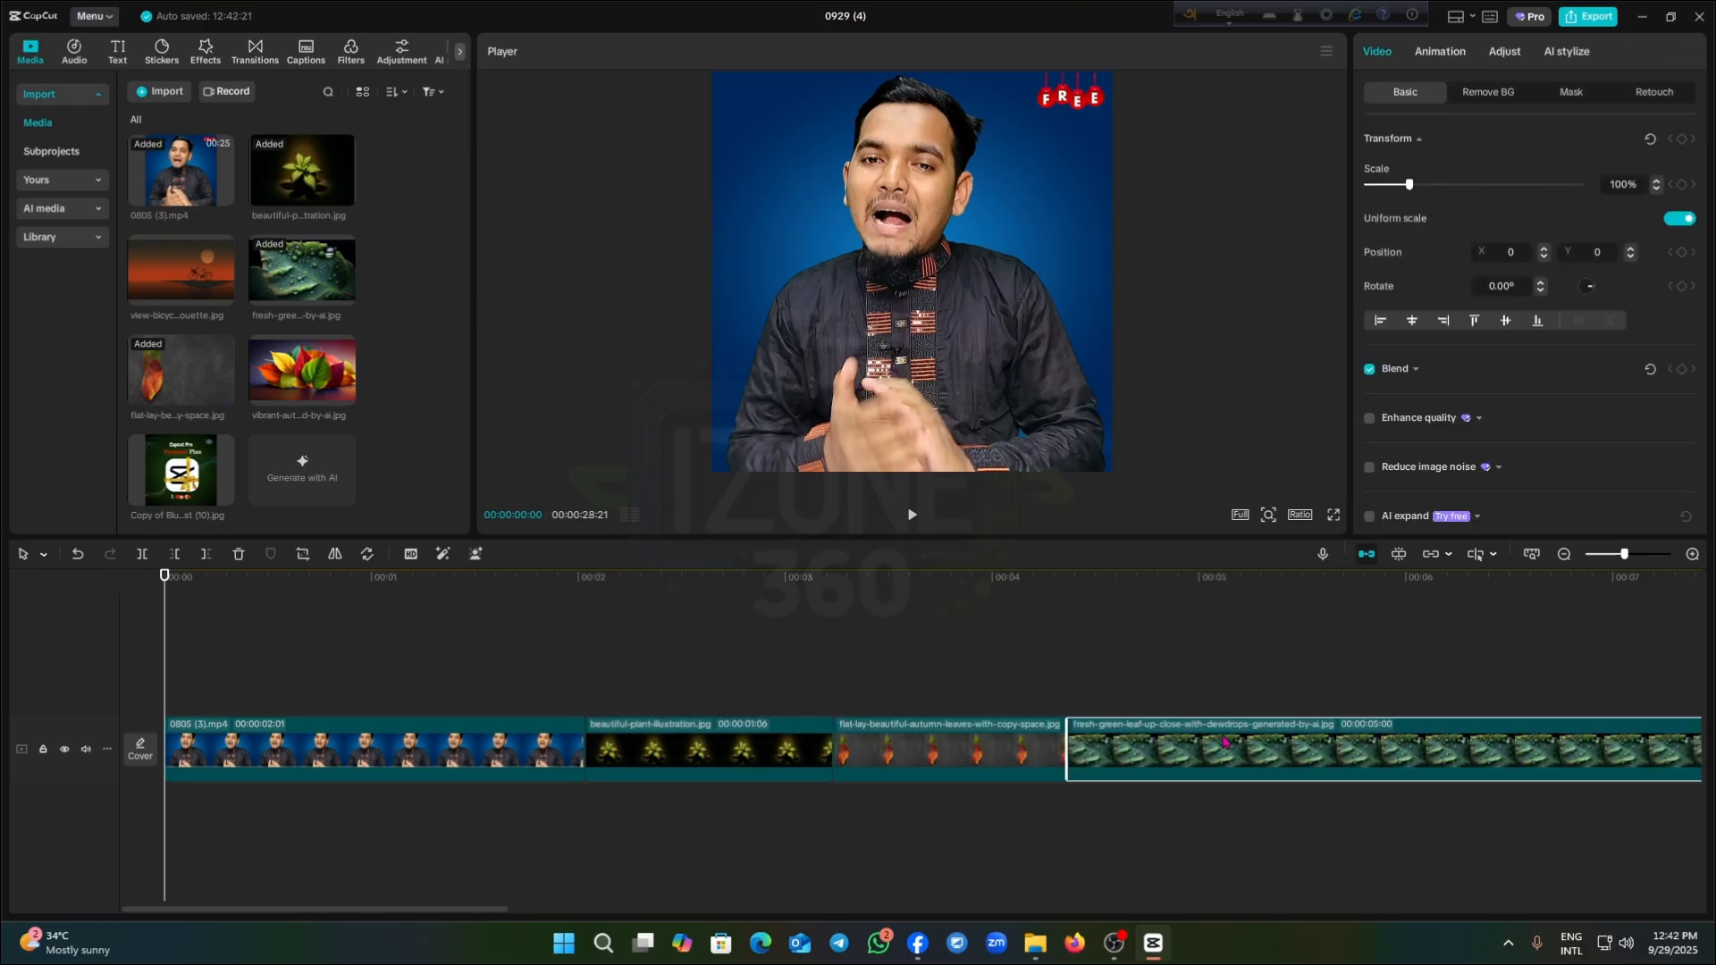
drag(165, 577, 1191, 577)
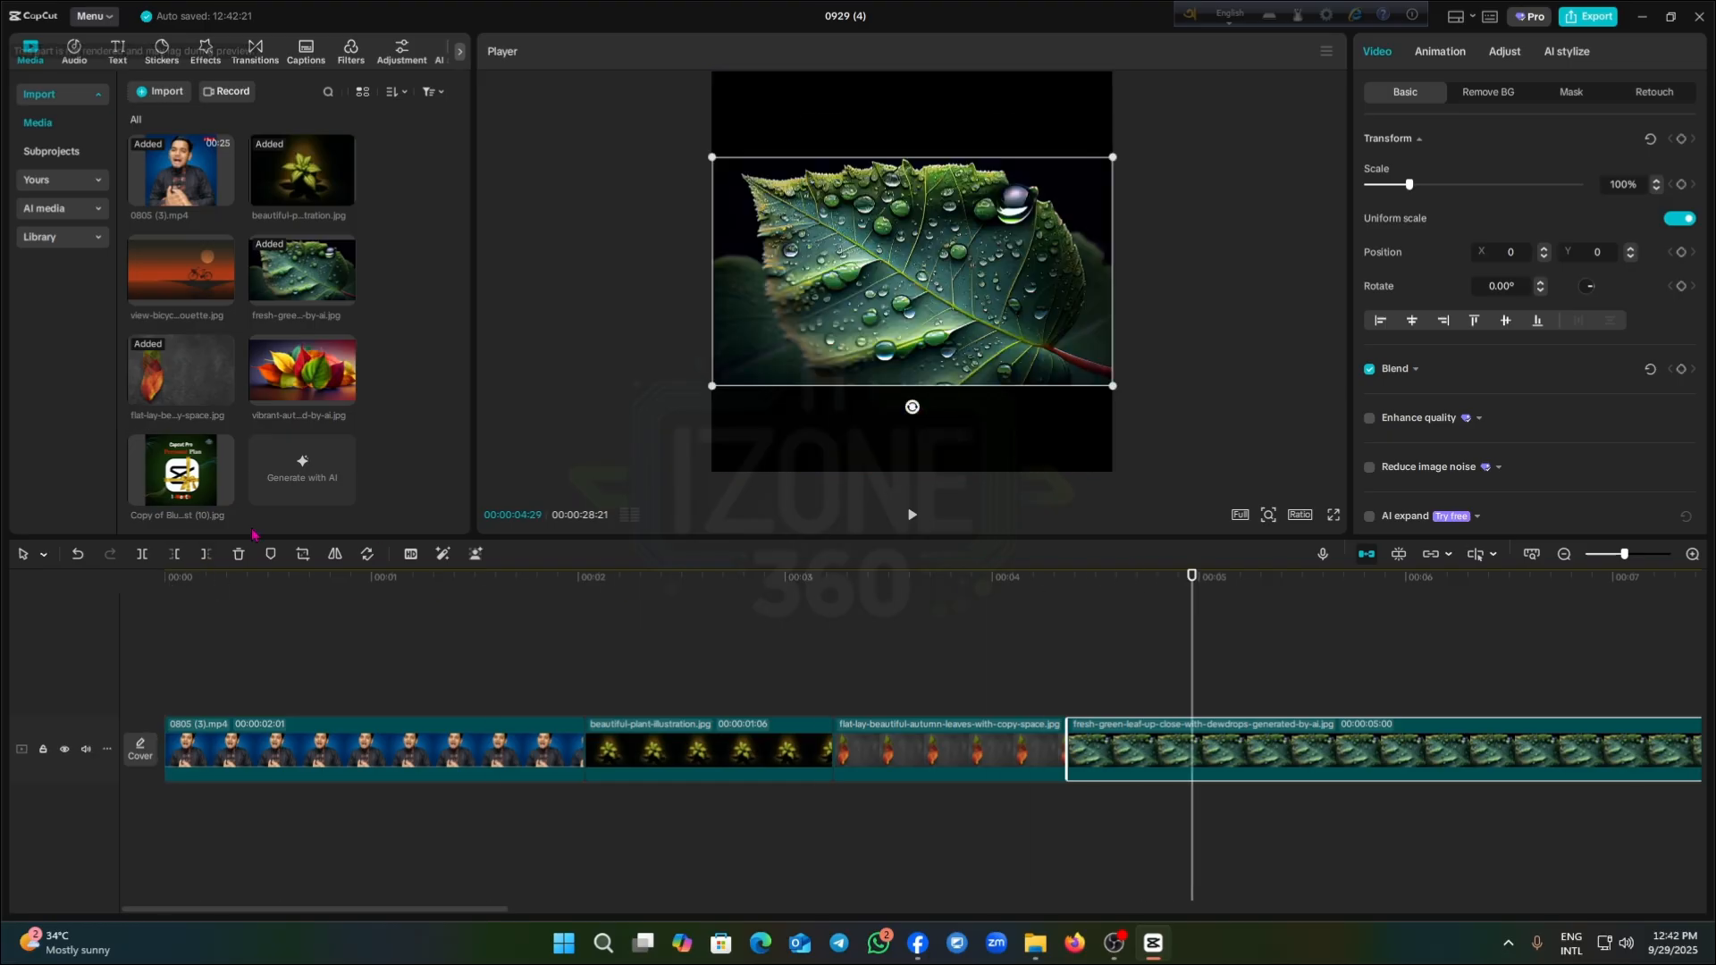
click(205, 555)
Turn off the main track magnet, and place the playhead at 00:00:02:13 over the plant clip
click(668, 576)
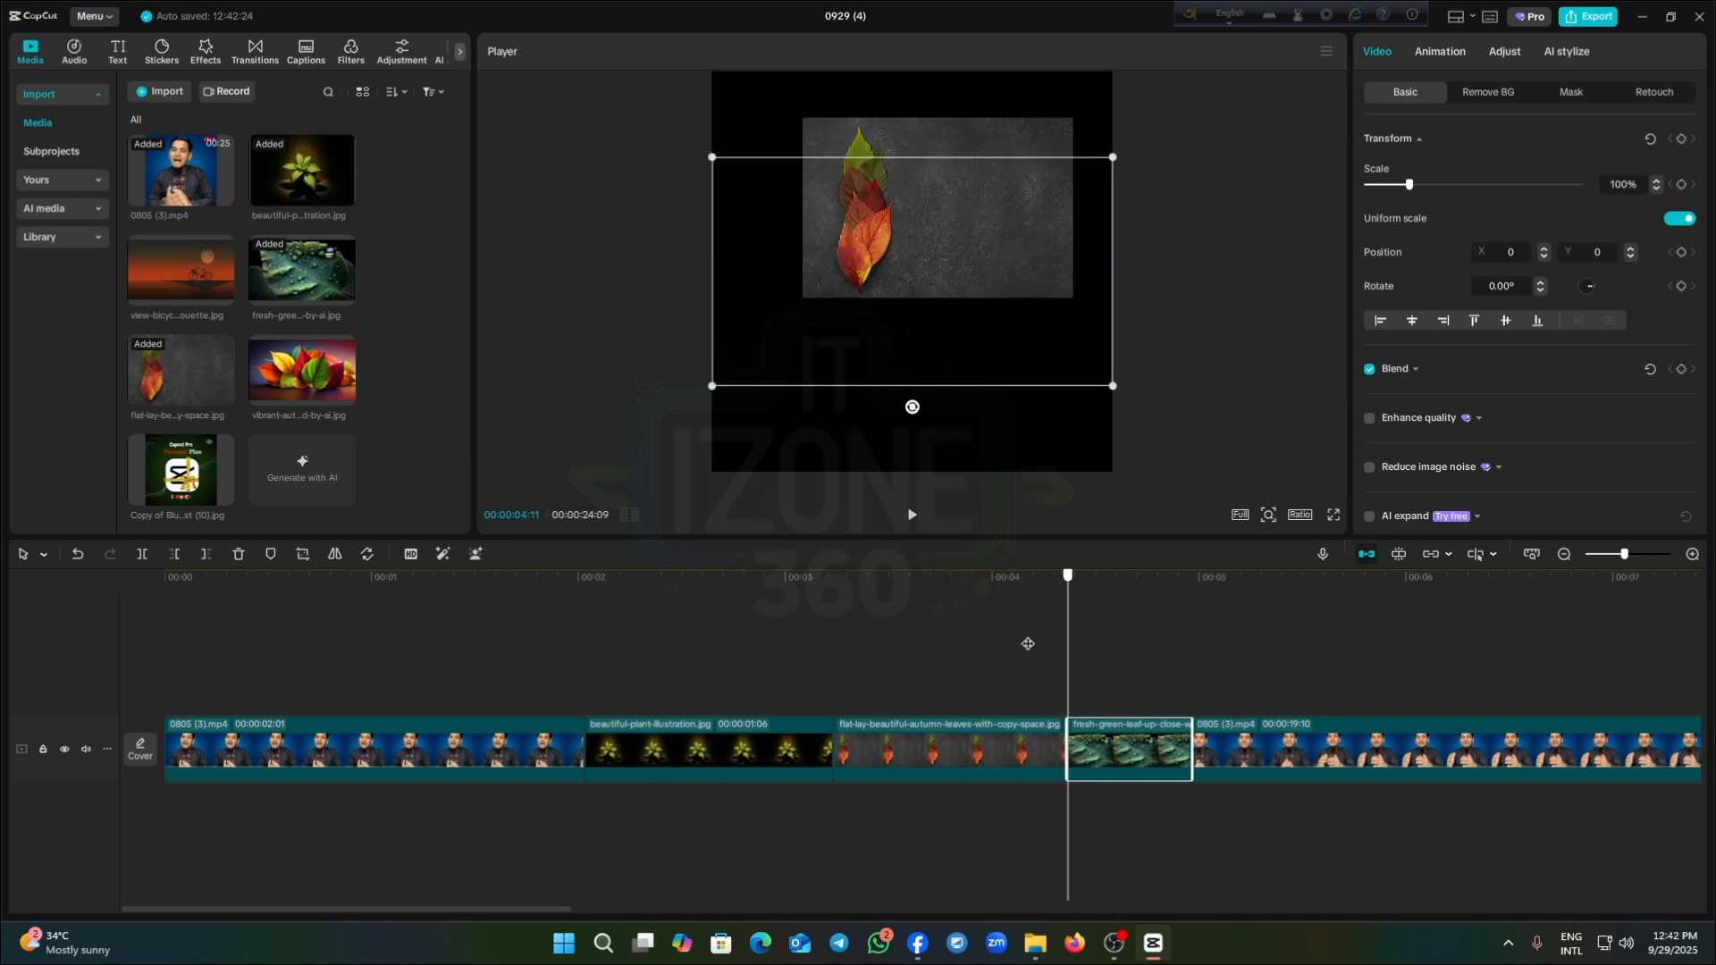
drag(709, 627, 468, 618)
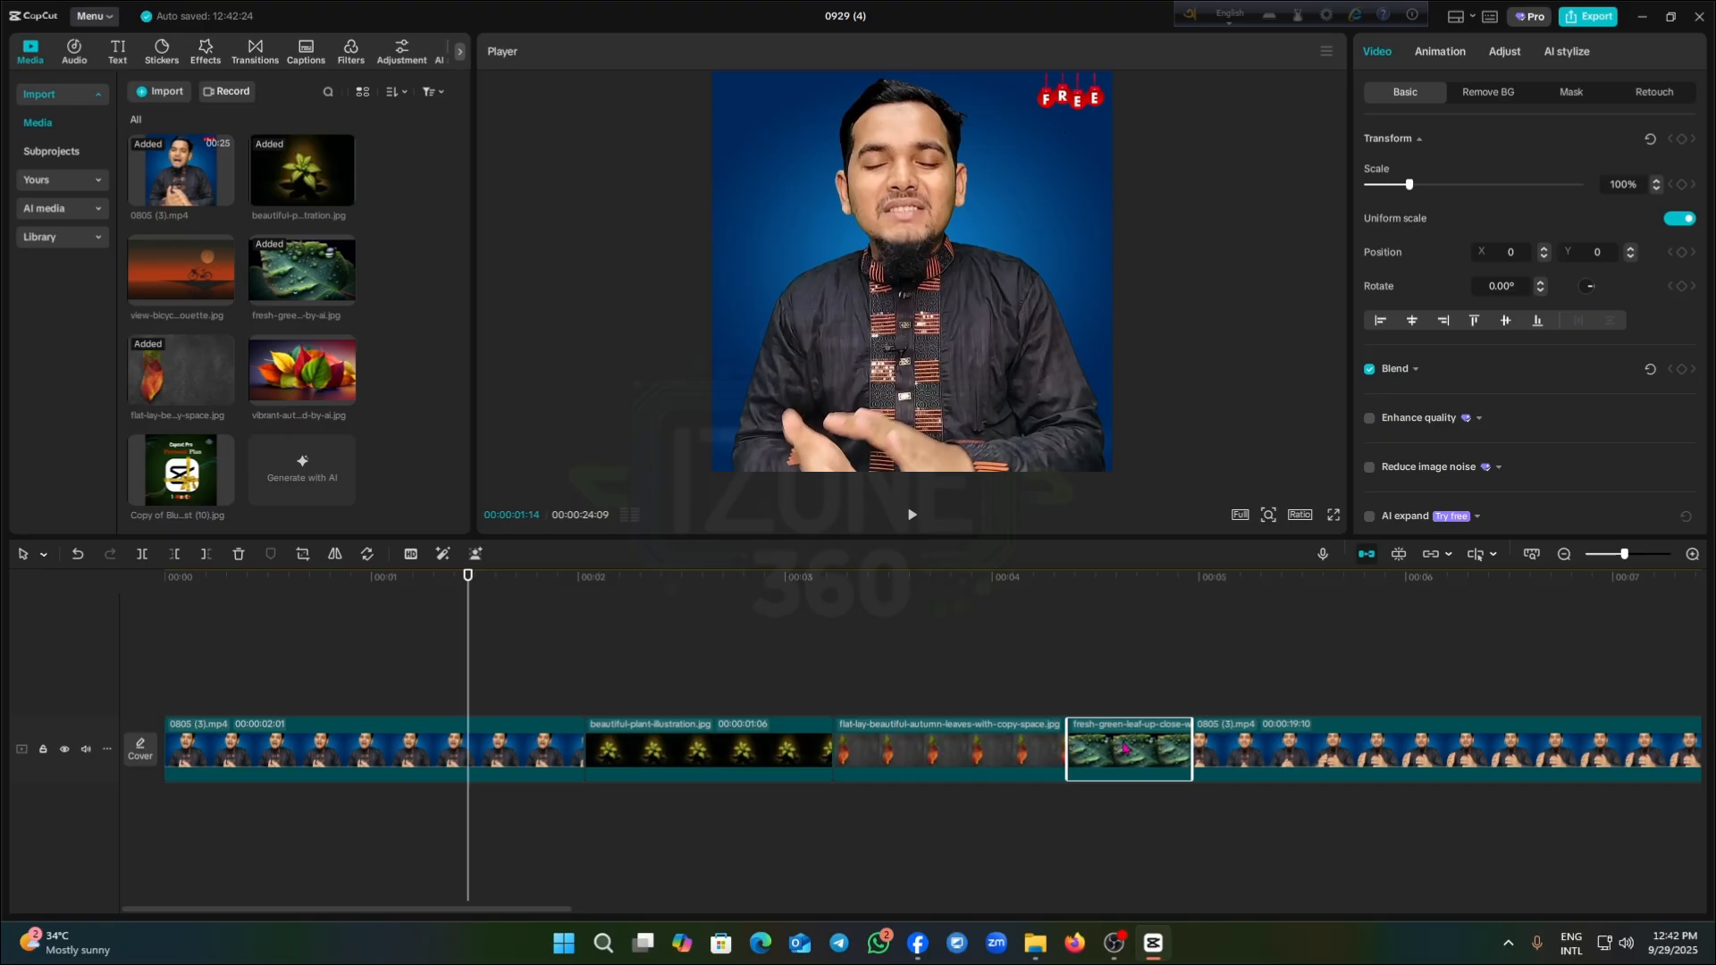
click(1366, 555)
drag(460, 587, 668, 616)
click(689, 737)
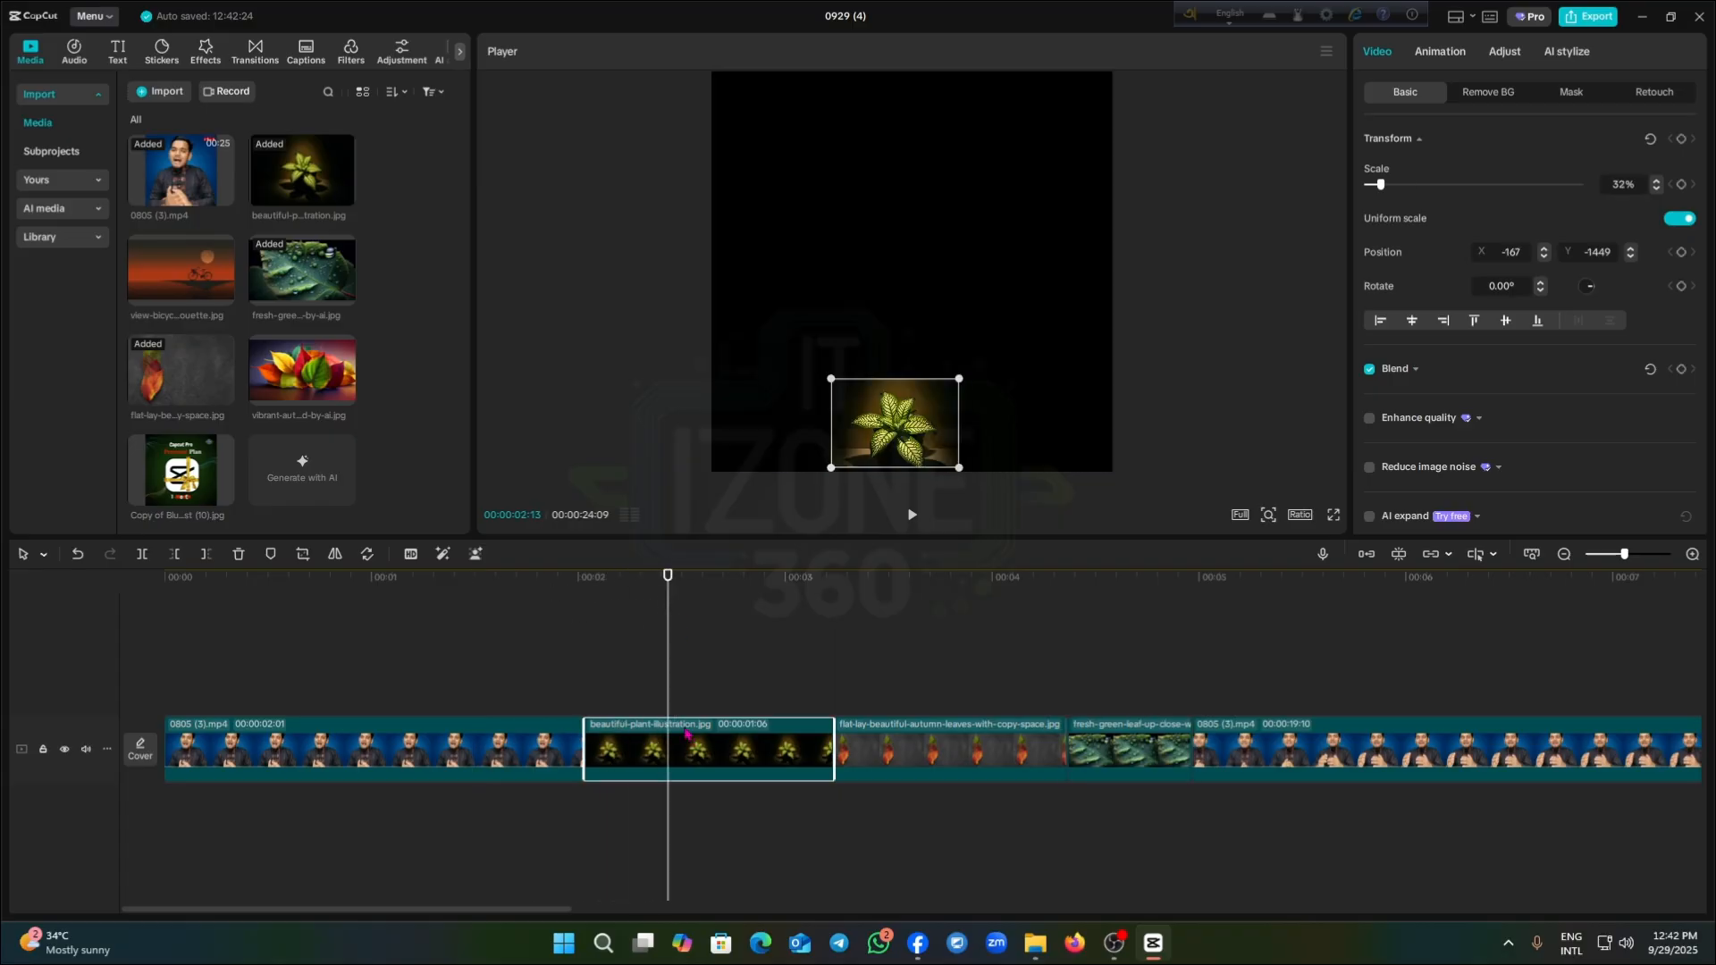
click(1011, 333)
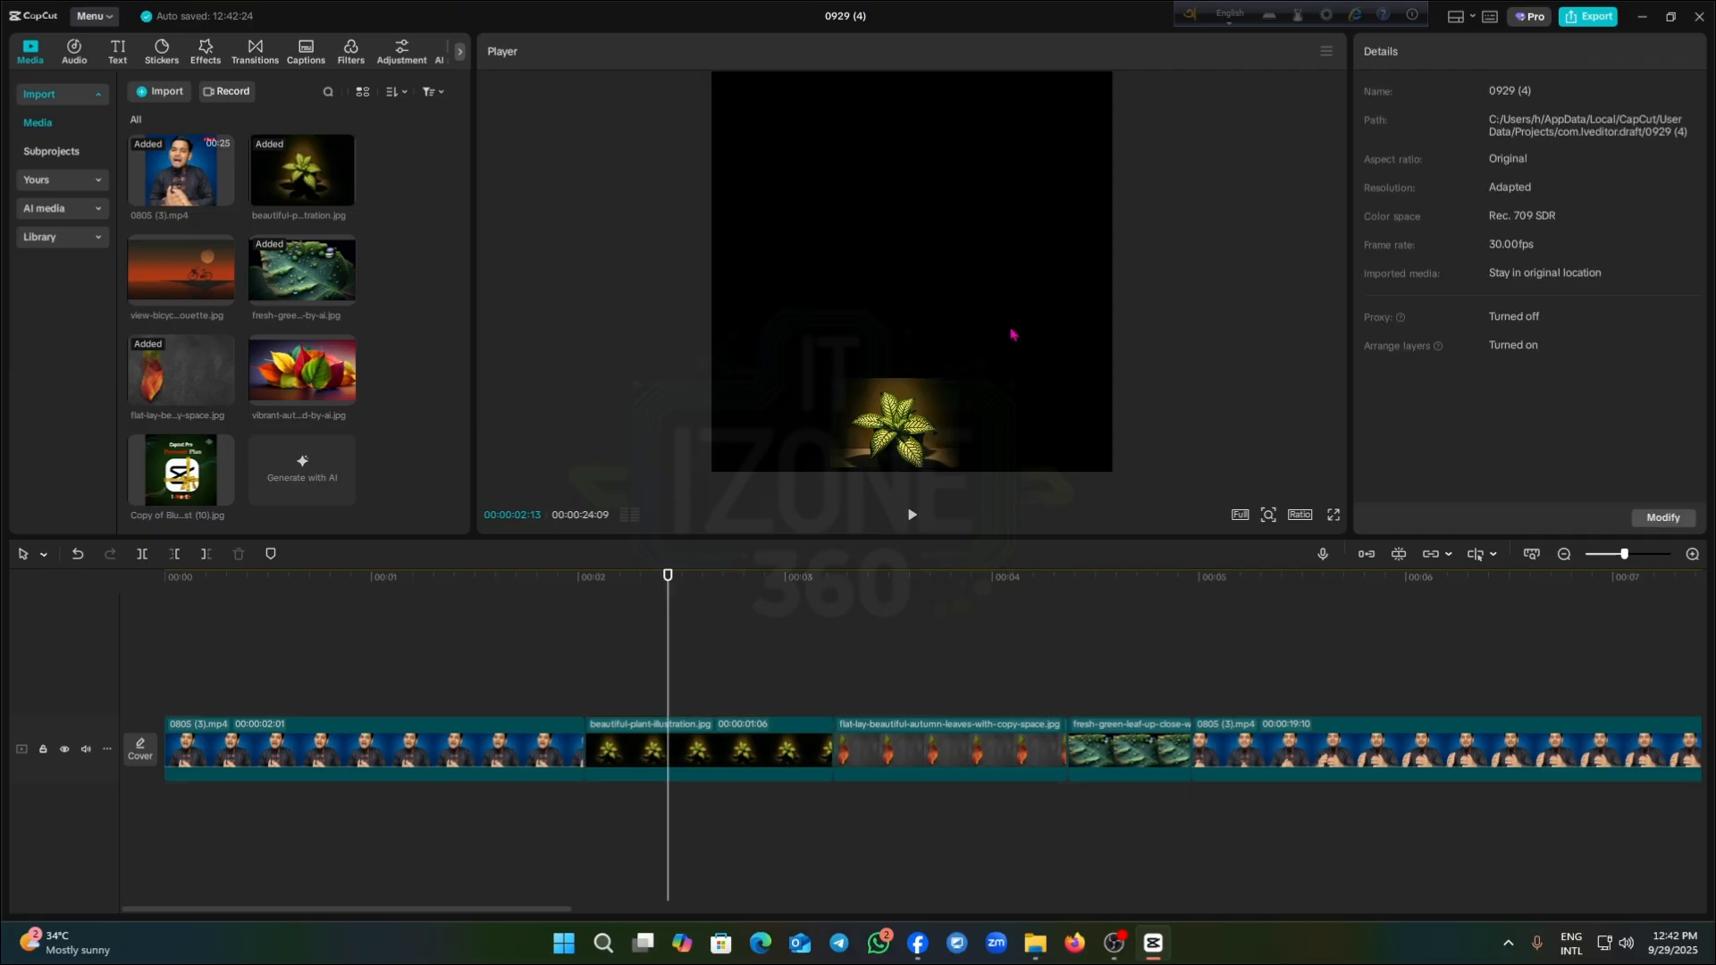
Enlarge the plant image in the preview to 92% scale and place it at position X 0, Y -106
click(938, 442)
drag(959, 378, 1096, 156)
drag(969, 317, 969, 317)
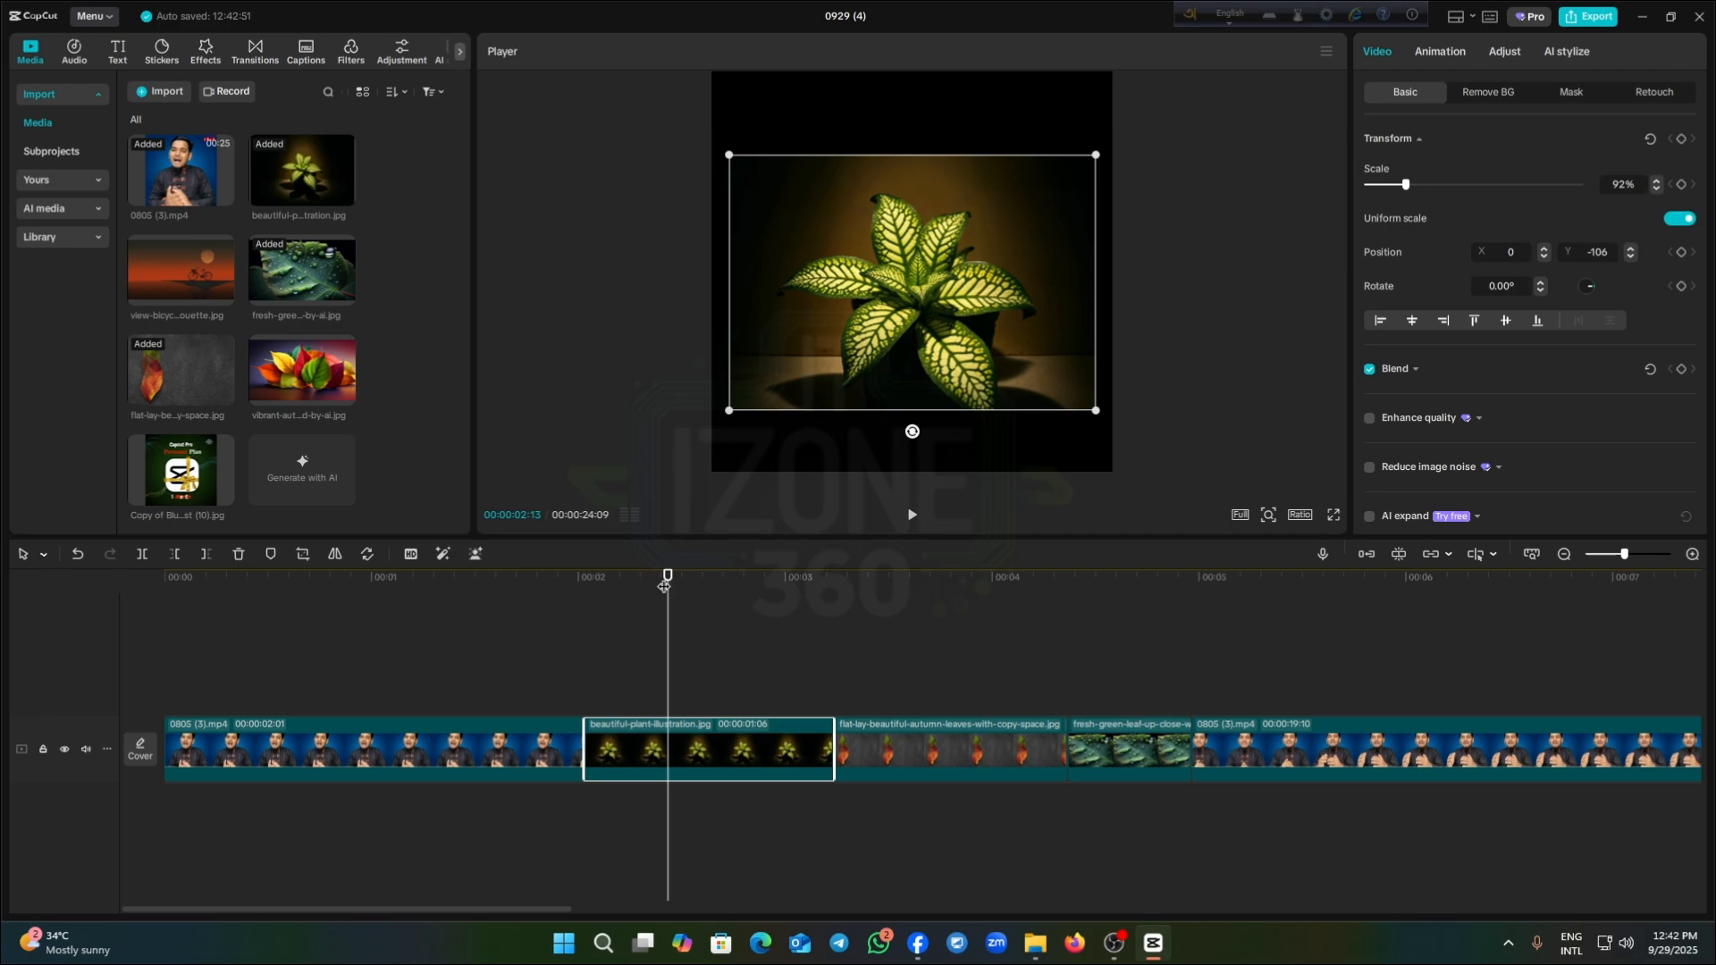
Cut off the plant clip's beginning at 00:00:02:09 and move the clip back against the end of the first video part
mouse_move(665, 587)
mouse_down()
mouse_move(620, 600)
mouse_move(640, 599)
mouse_up()
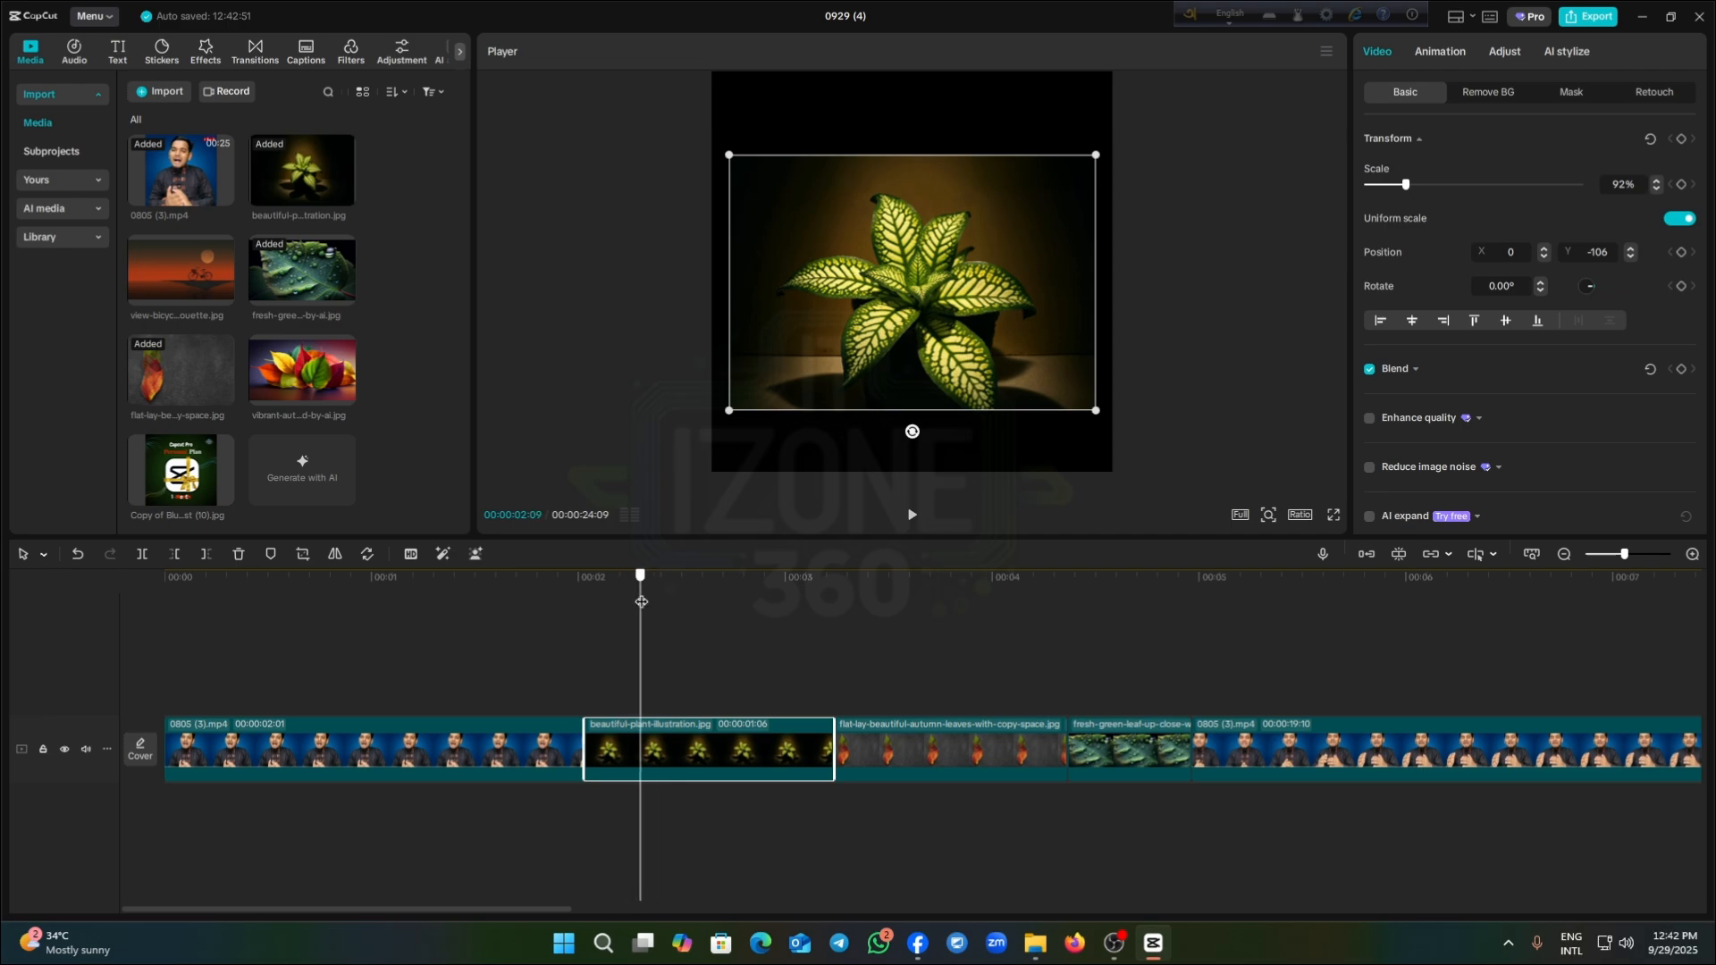
click(176, 555)
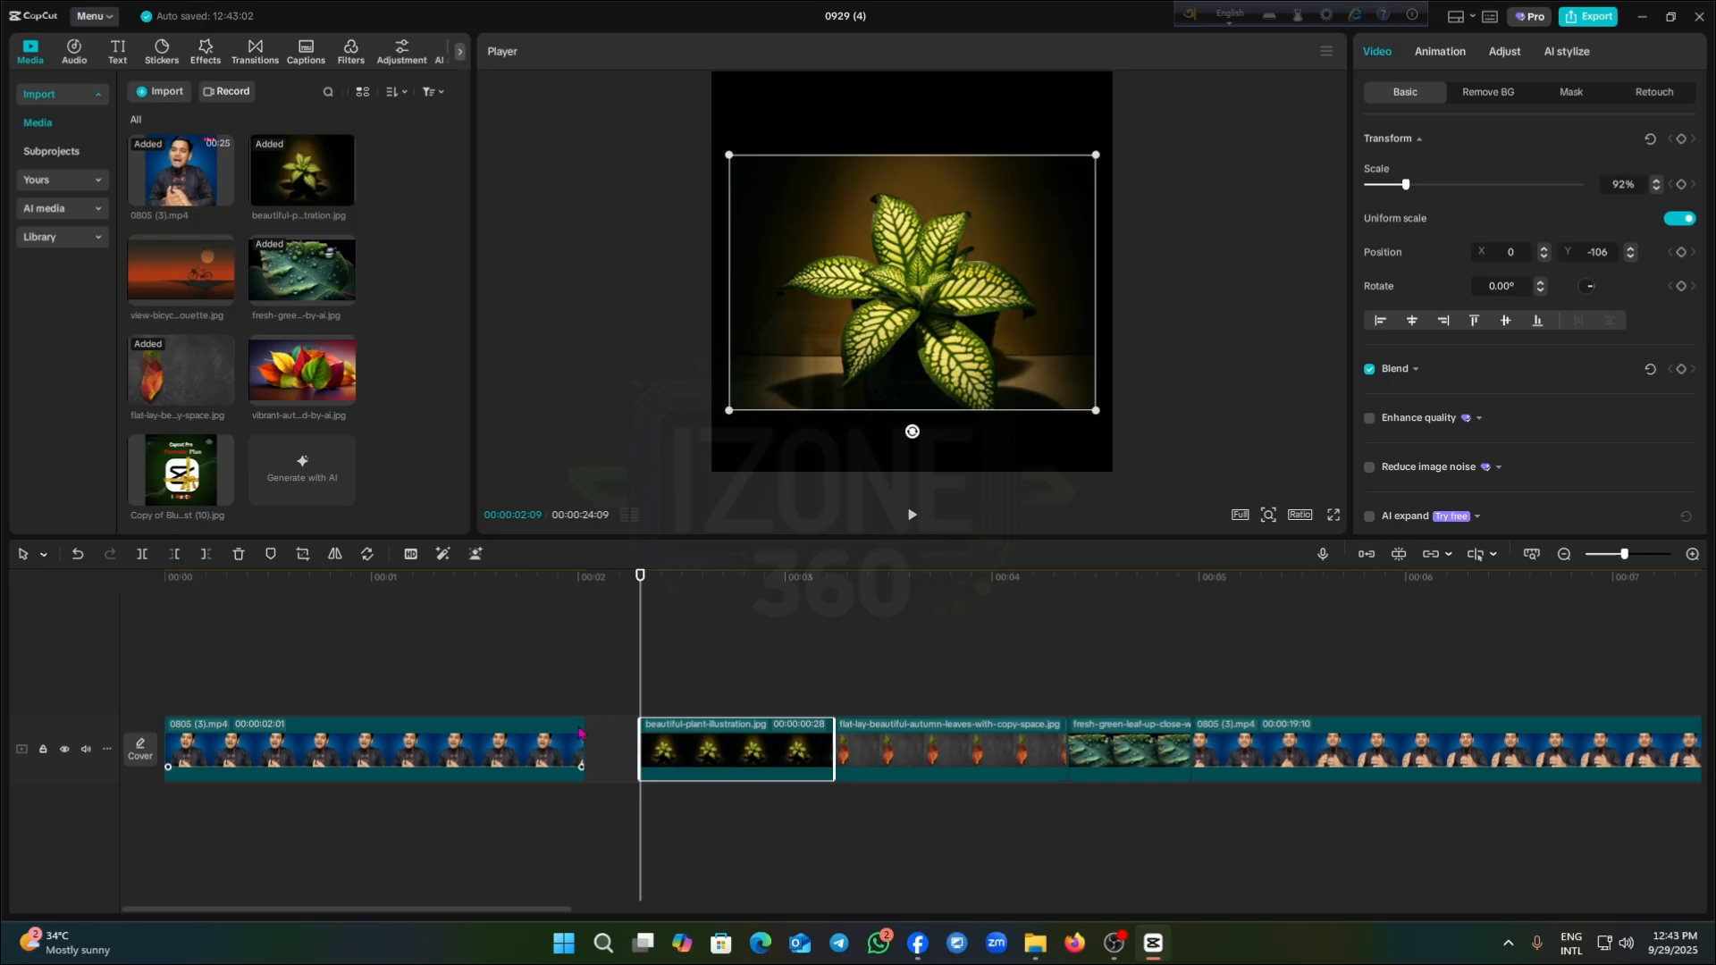
drag(624, 591, 572, 601)
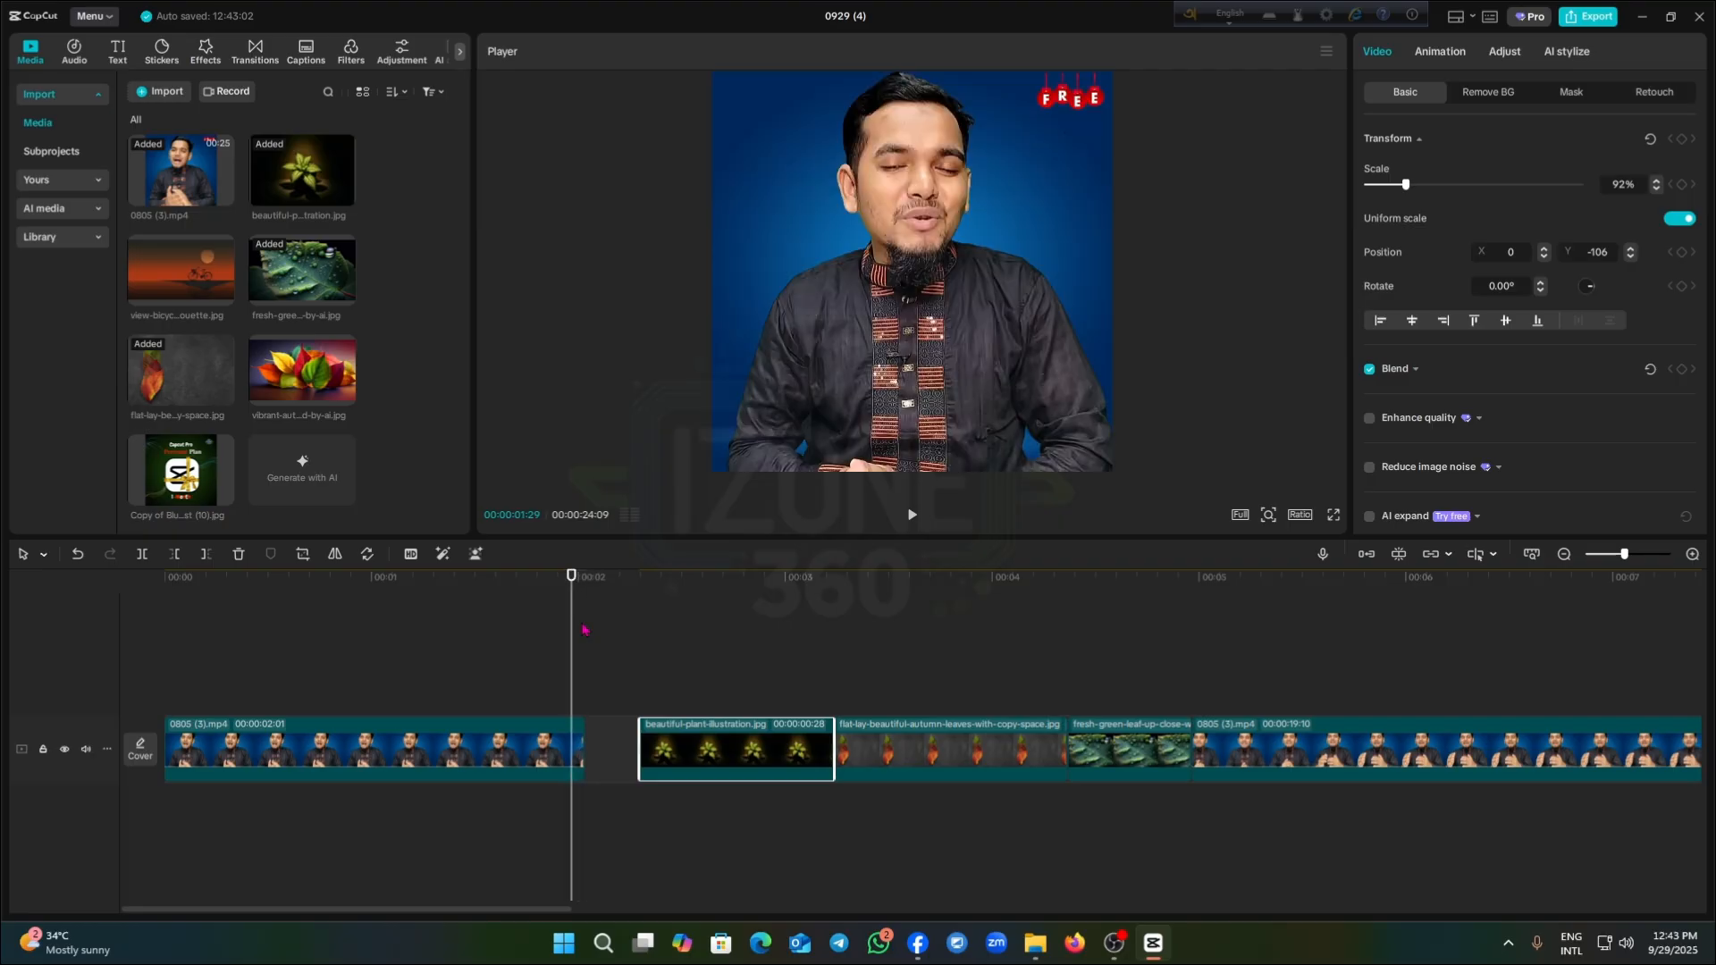
drag(677, 741, 622, 741)
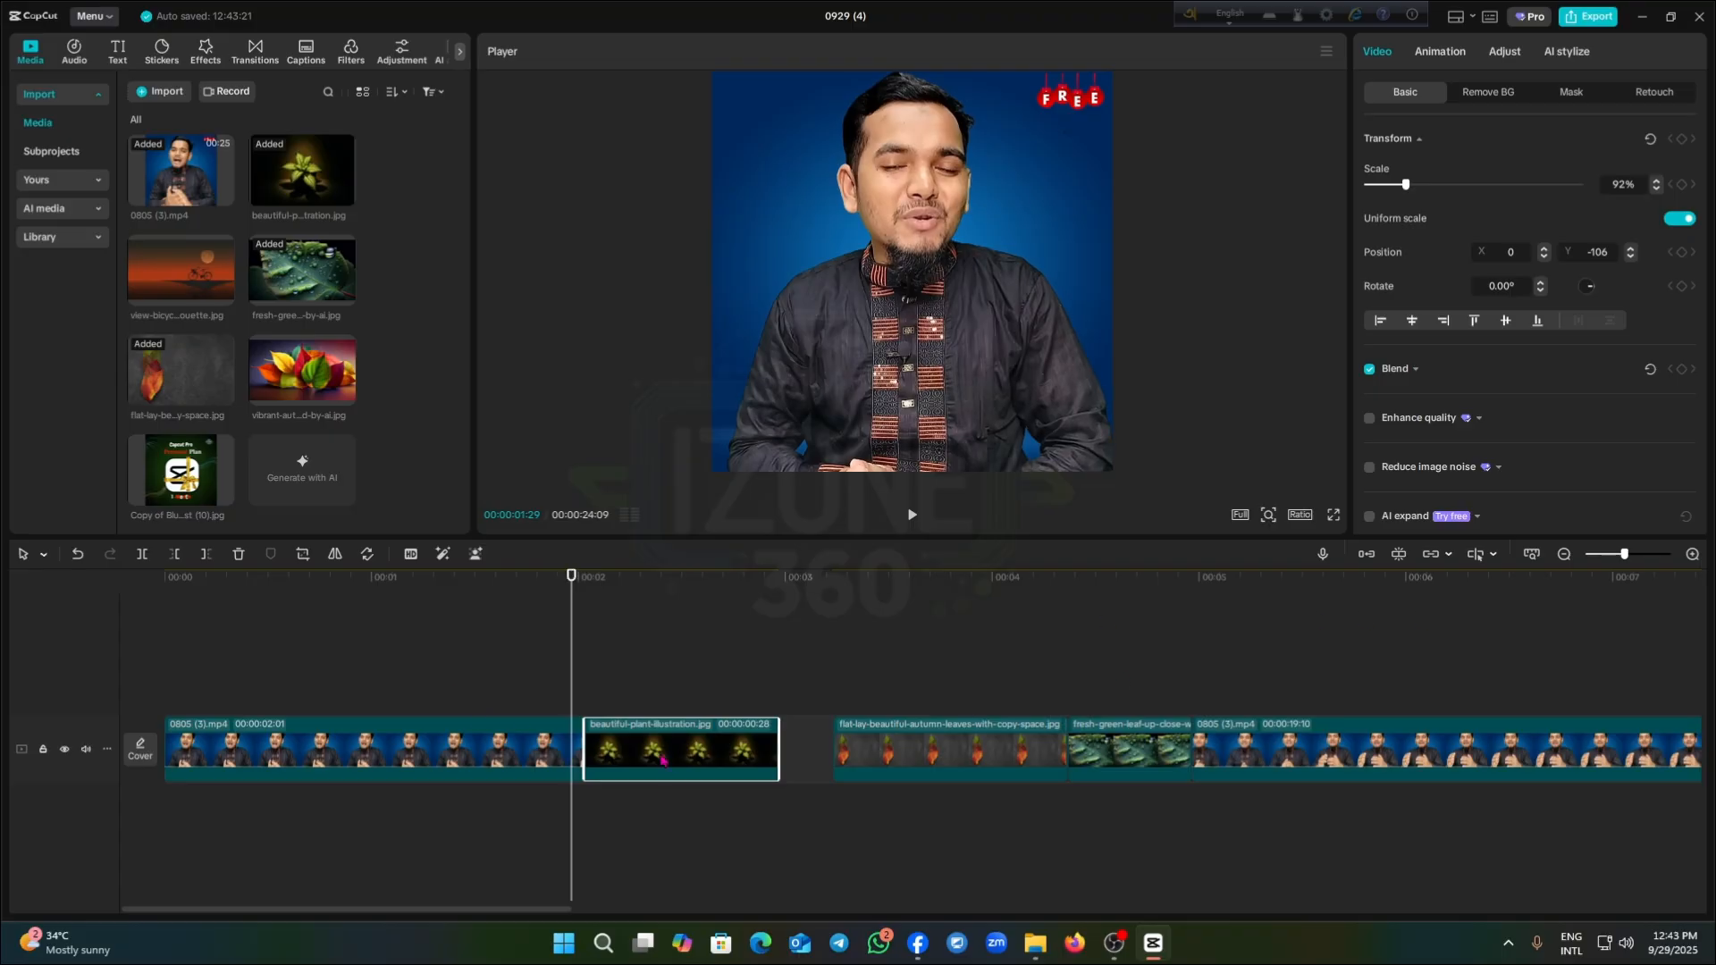
drag(663, 760, 624, 742)
drag(660, 679, 664, 746)
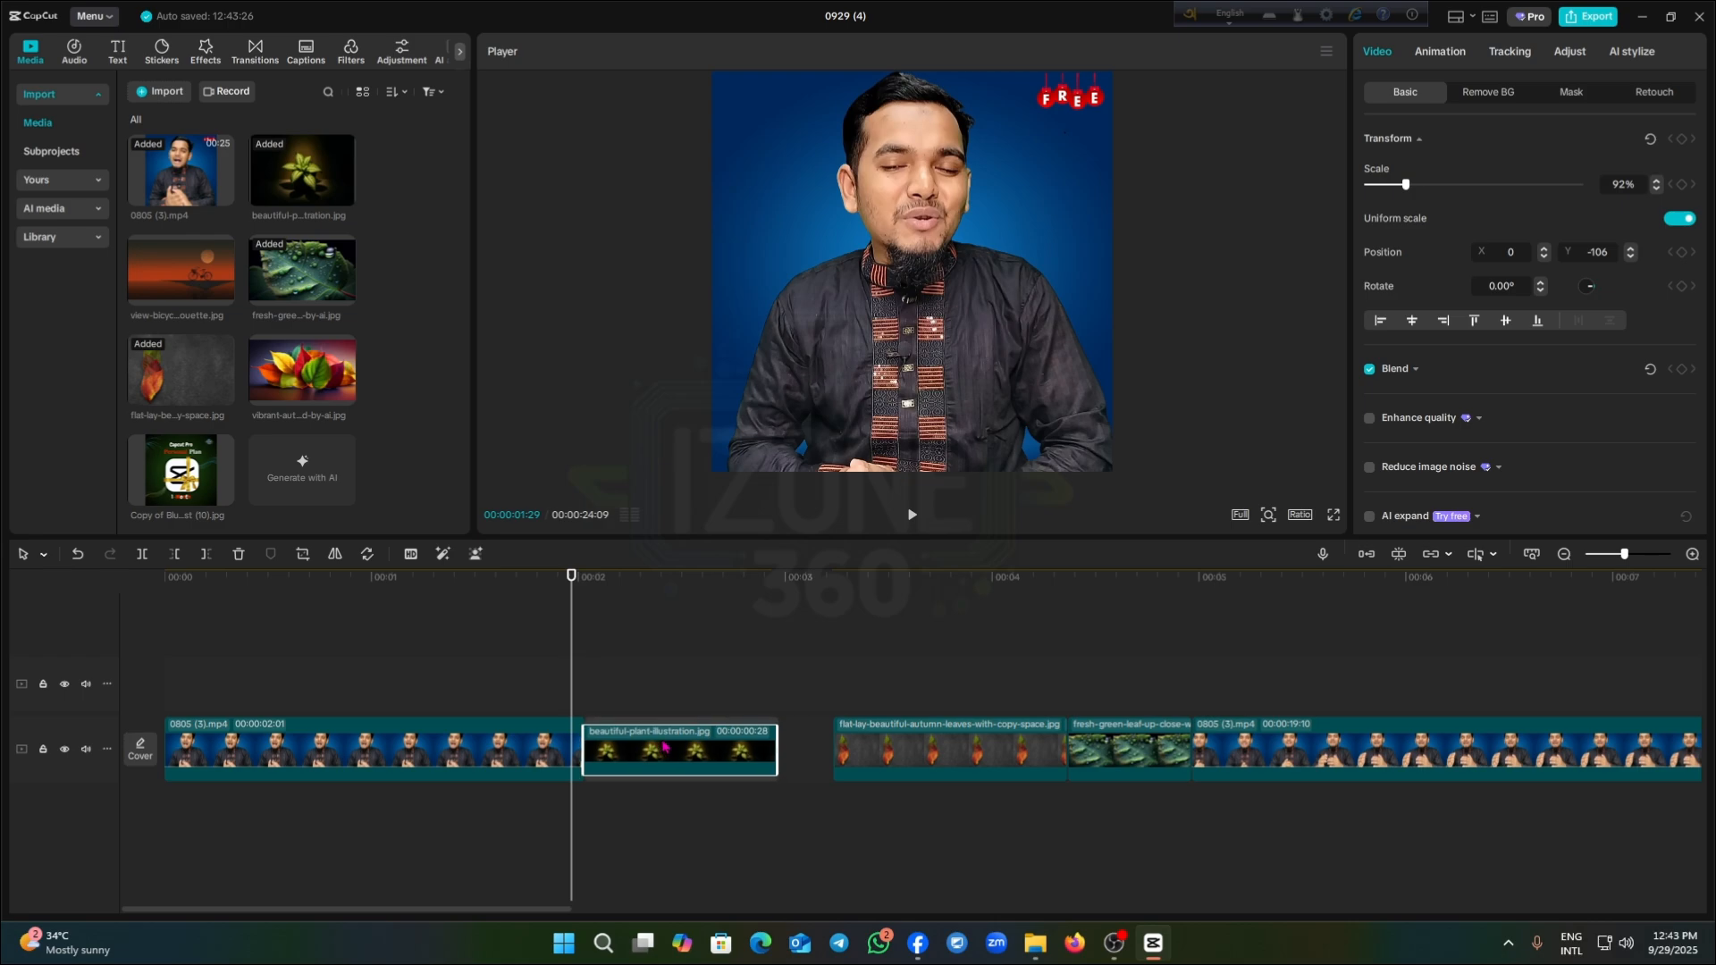
Turn on the main track magnet to close the gap after the plant clip, and extend the plant clip to 00:00:01:04
drag(572, 581, 821, 638)
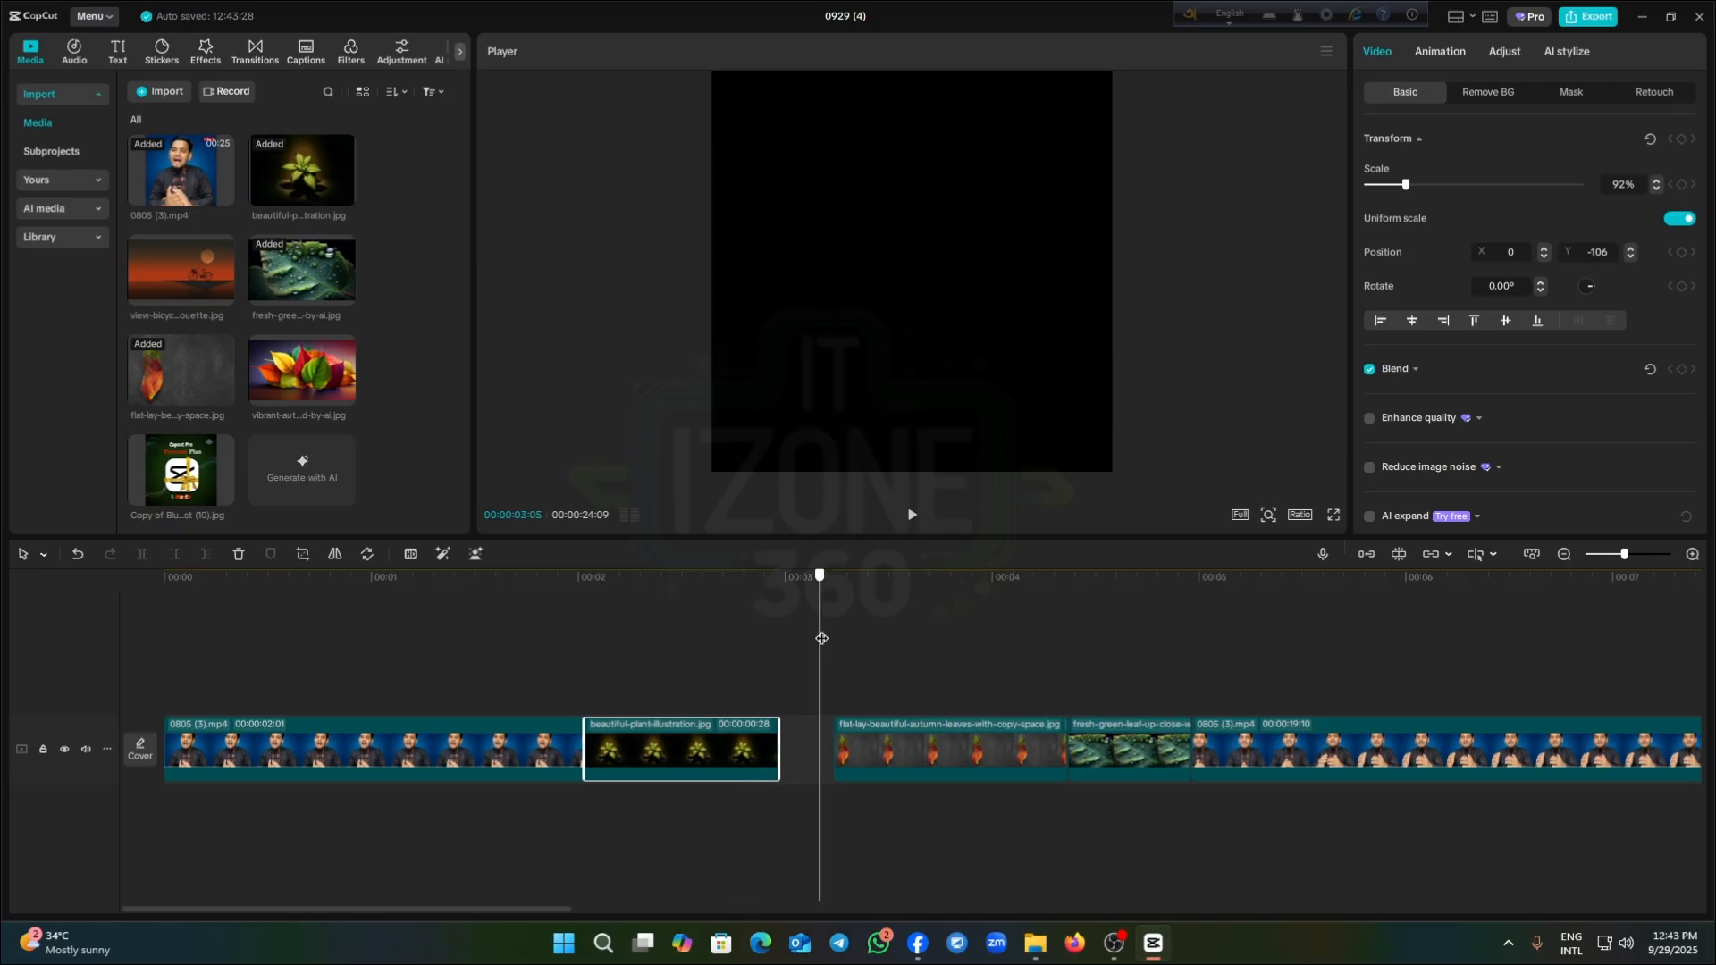
click(1367, 554)
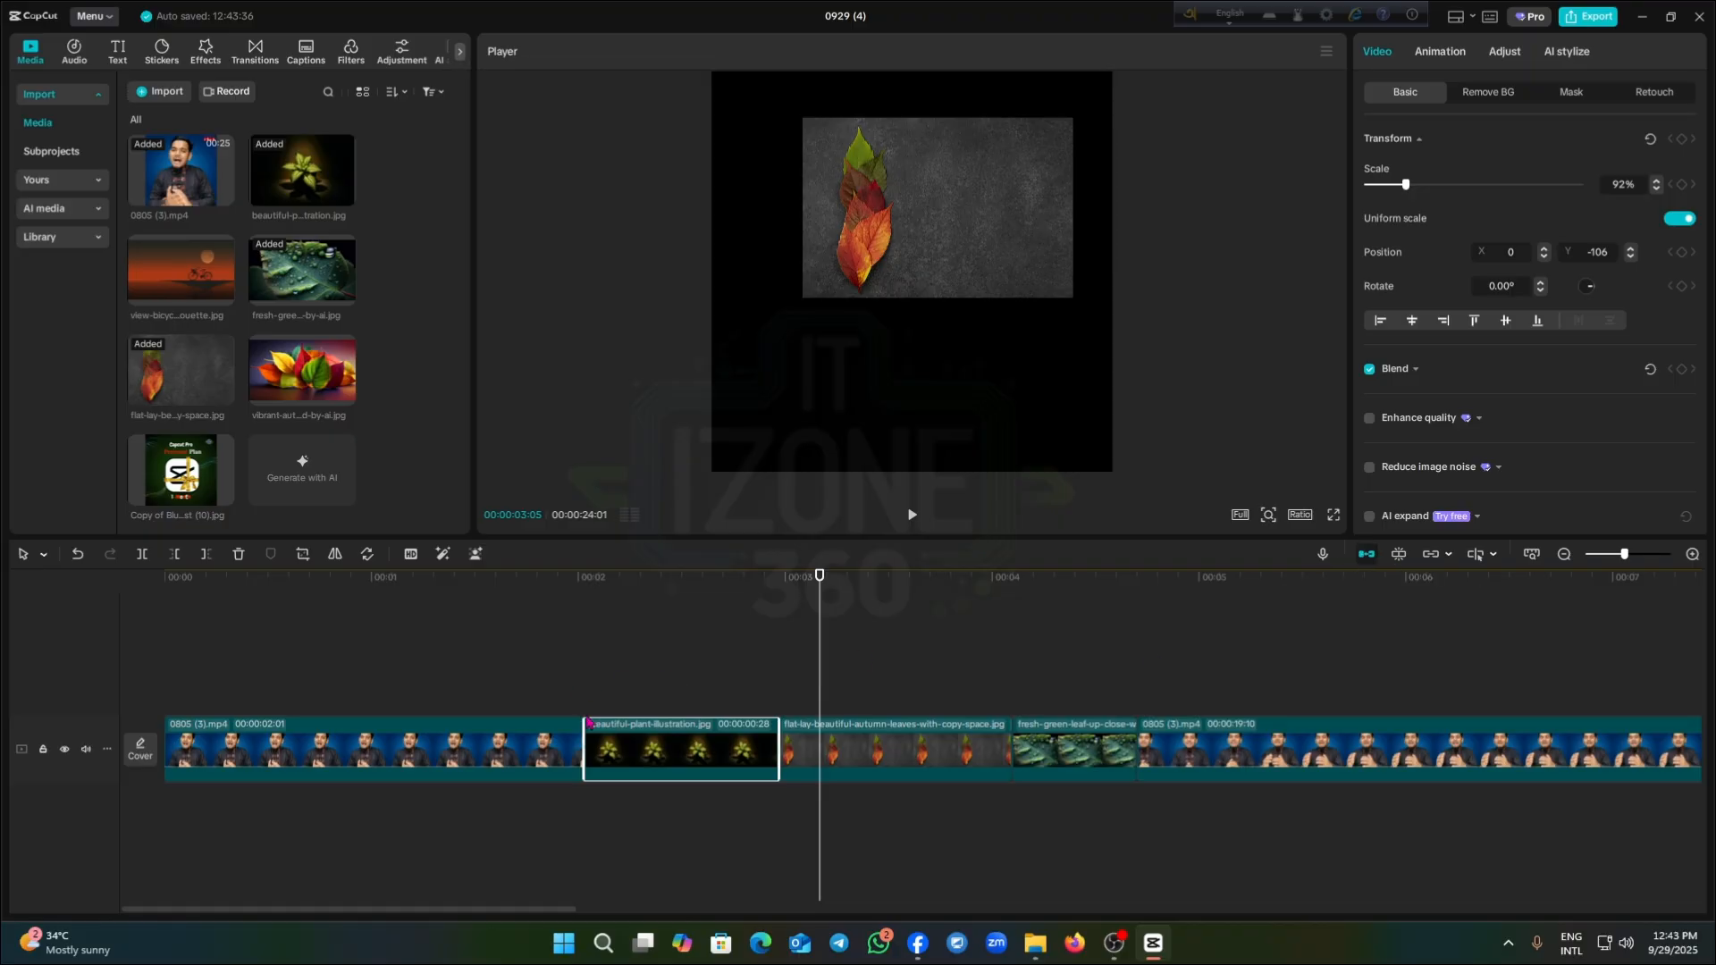
drag(836, 577, 682, 576)
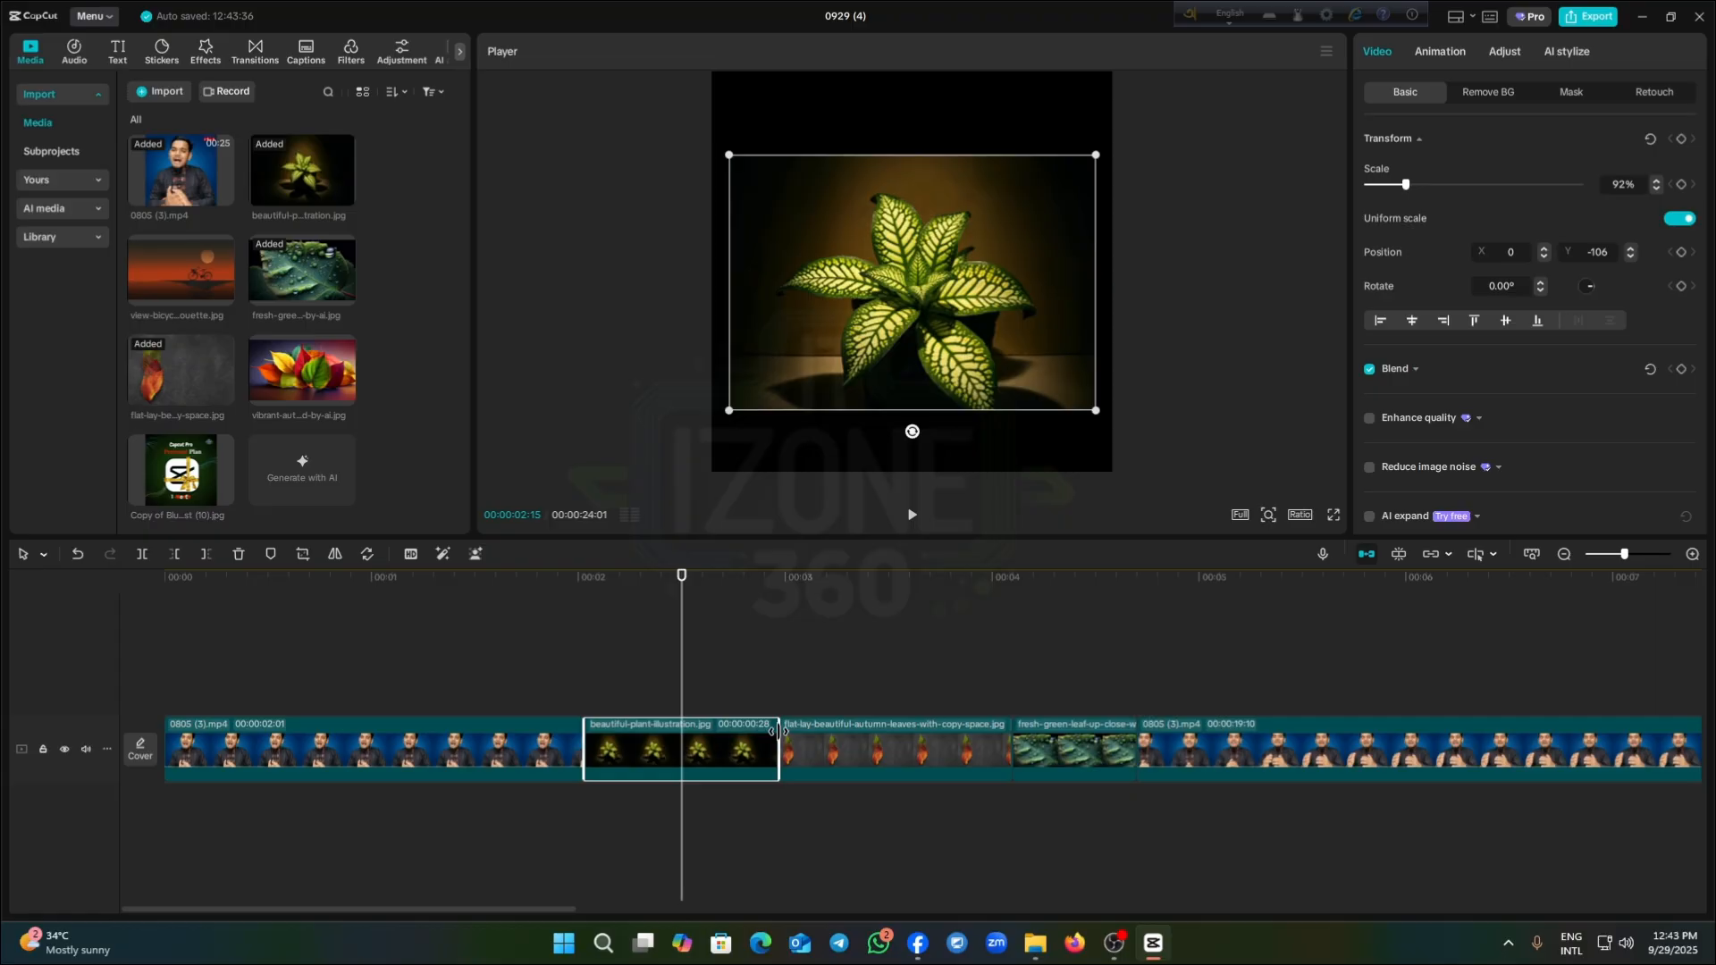
drag(778, 749, 820, 735)
Switch the main track magnet off, on and off again, and trim the plant clip's end to the playhead at 00:00:02:15
click(1367, 555)
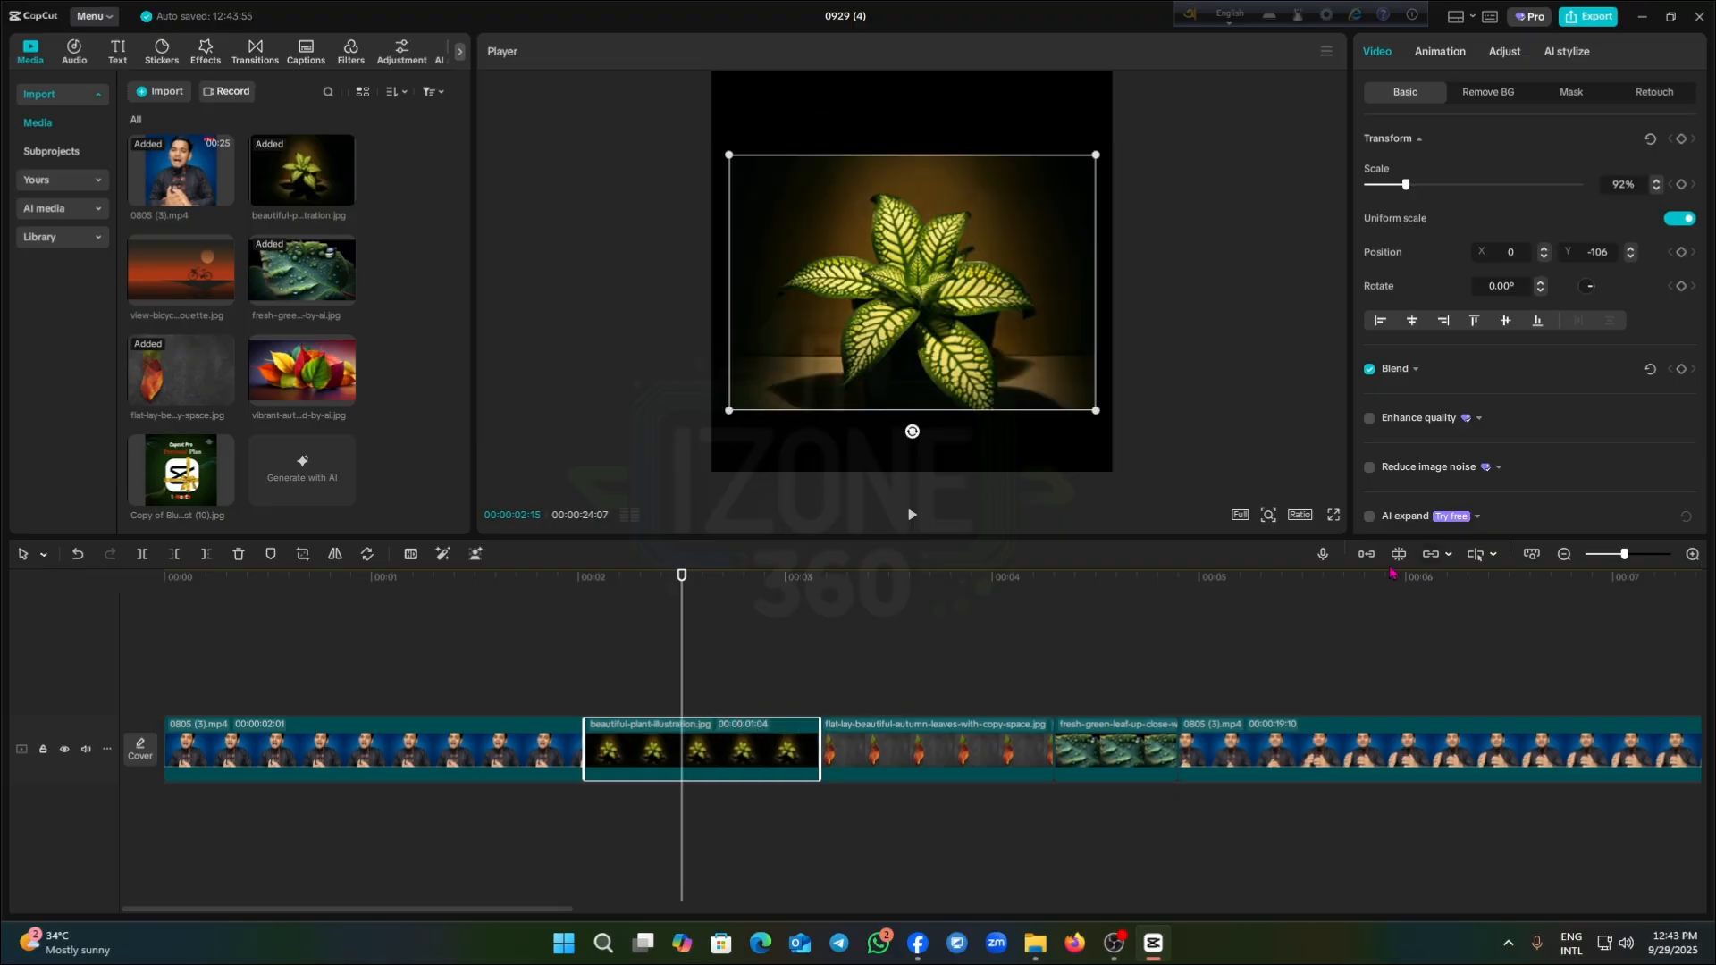
click(1365, 561)
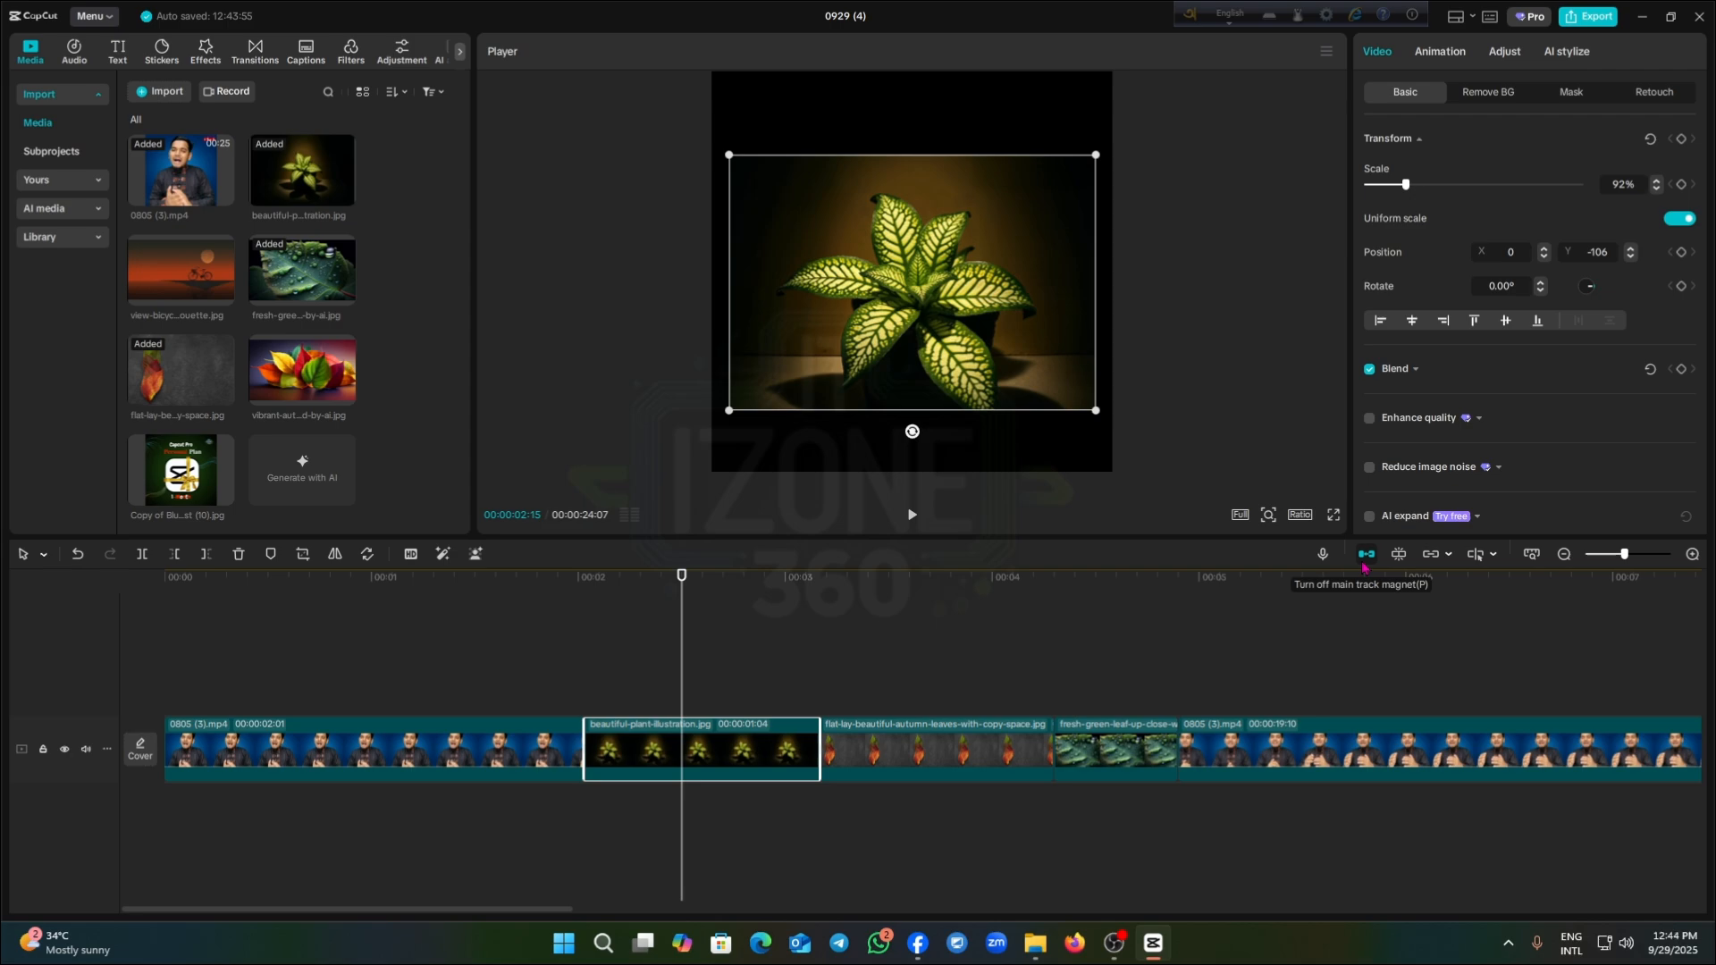
click(1364, 562)
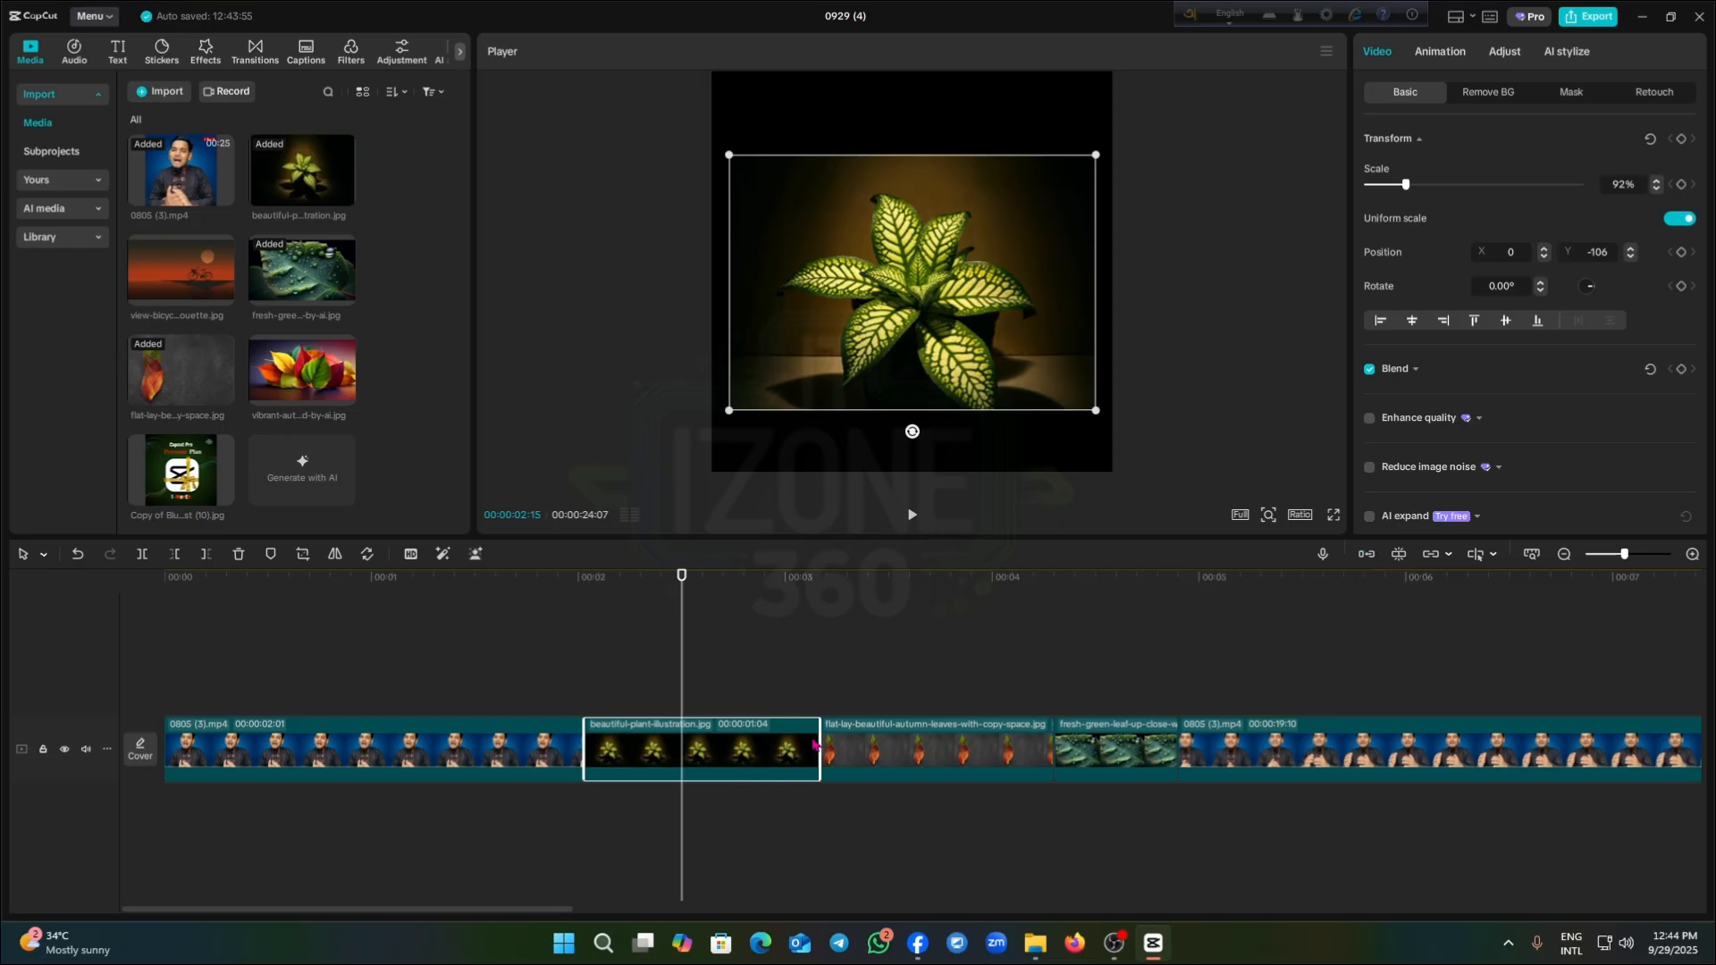
drag(817, 735, 682, 735)
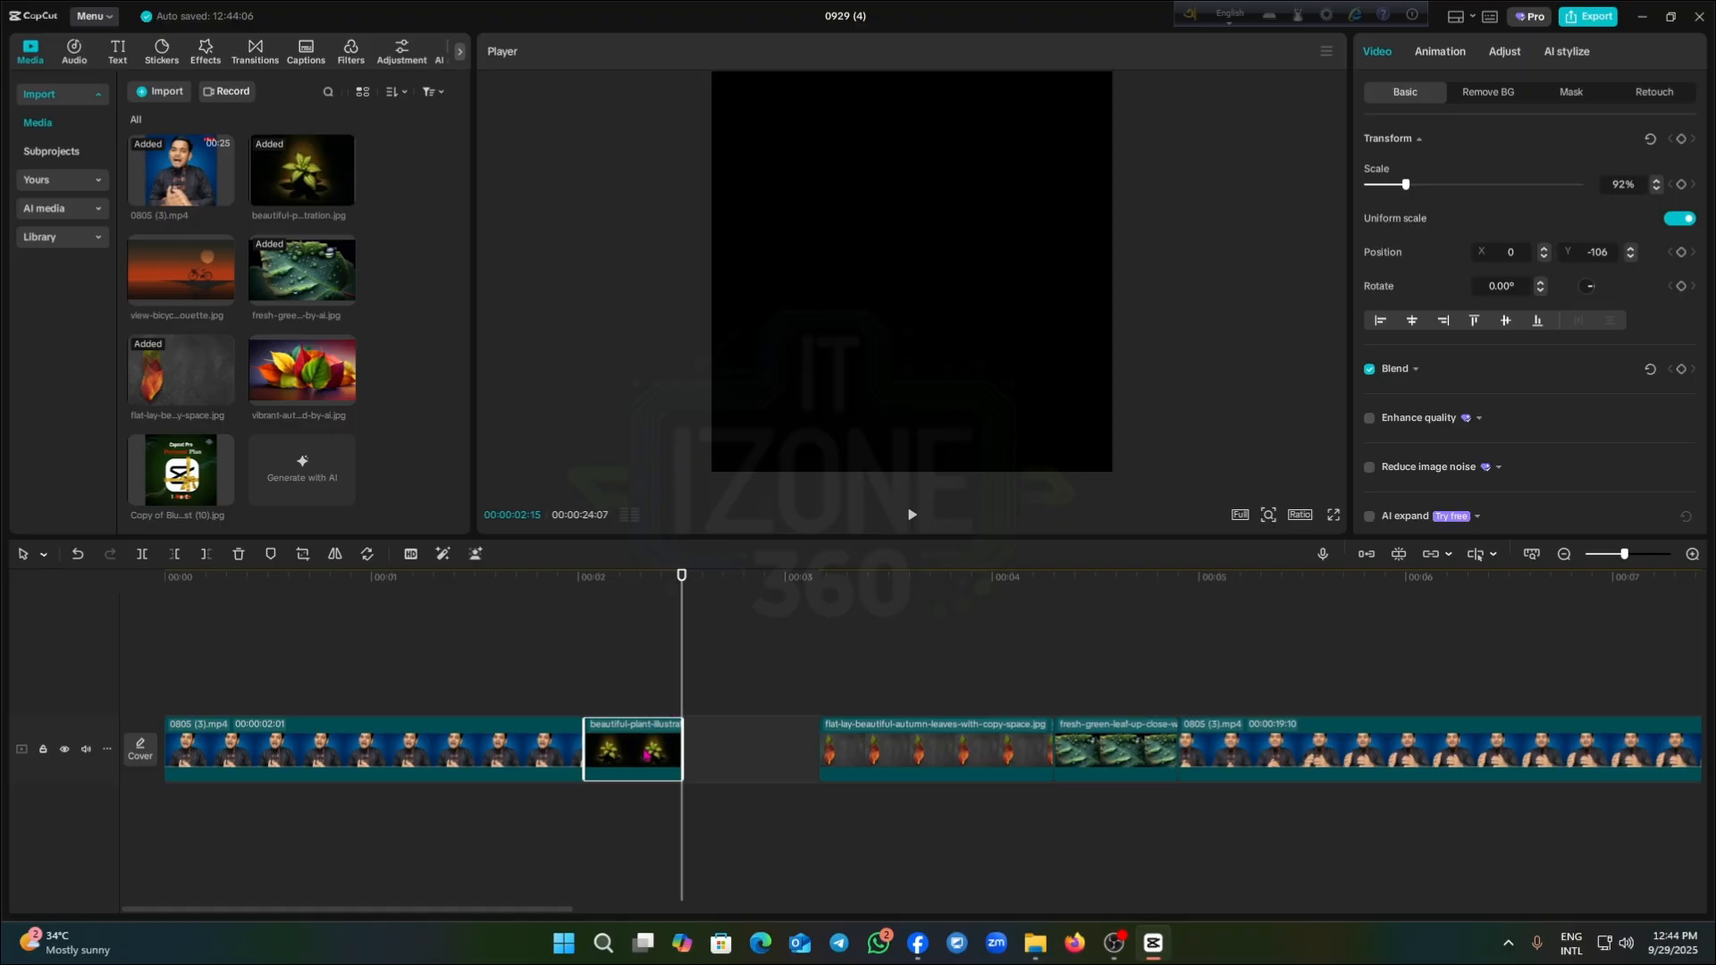
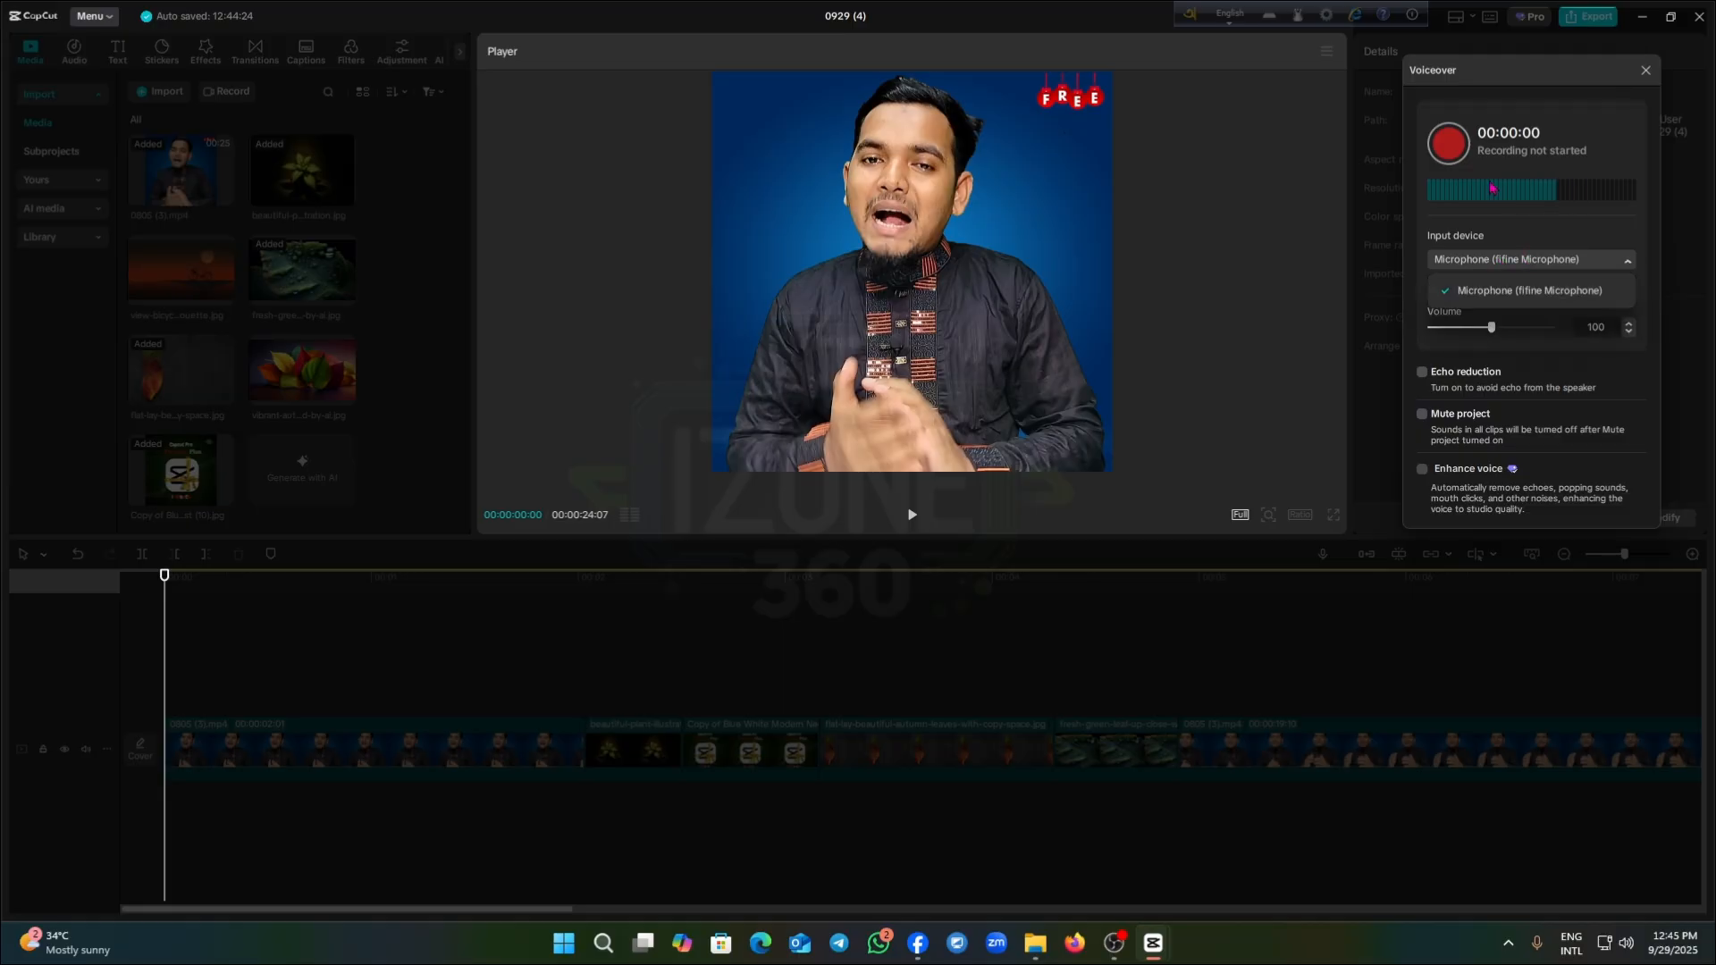
Record a voiceover of about 7 seconds with the fifine Microphone from the start of the timeline, and play it back
click(1487, 267)
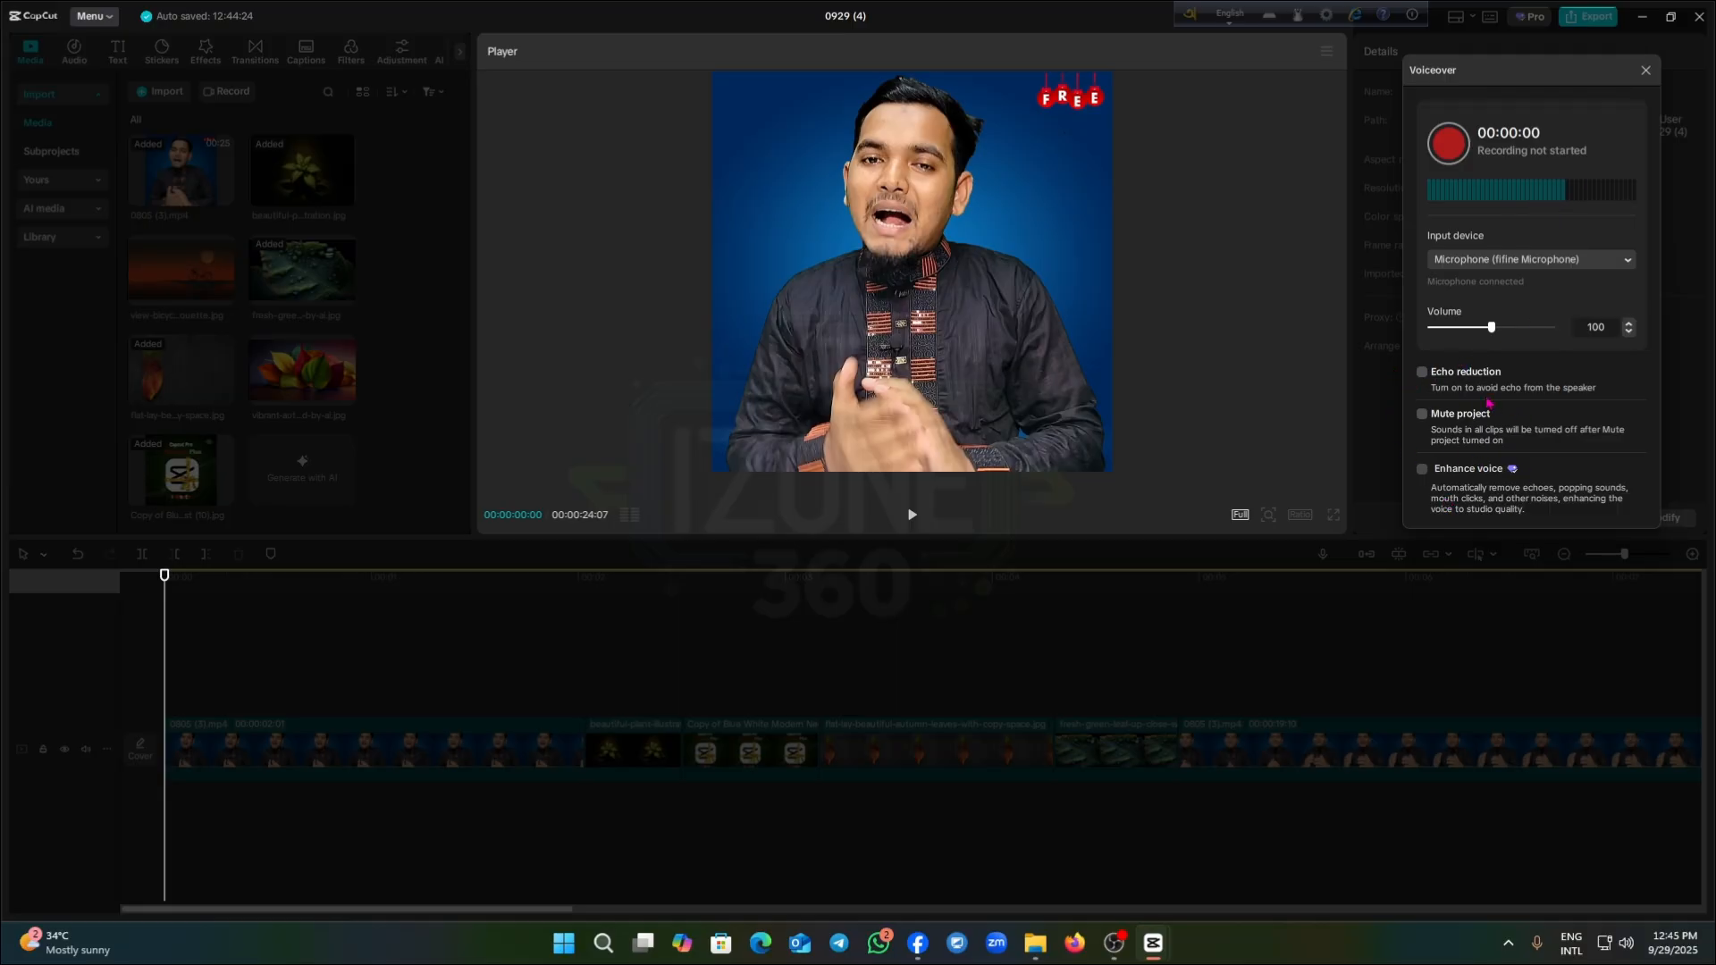
click(1449, 143)
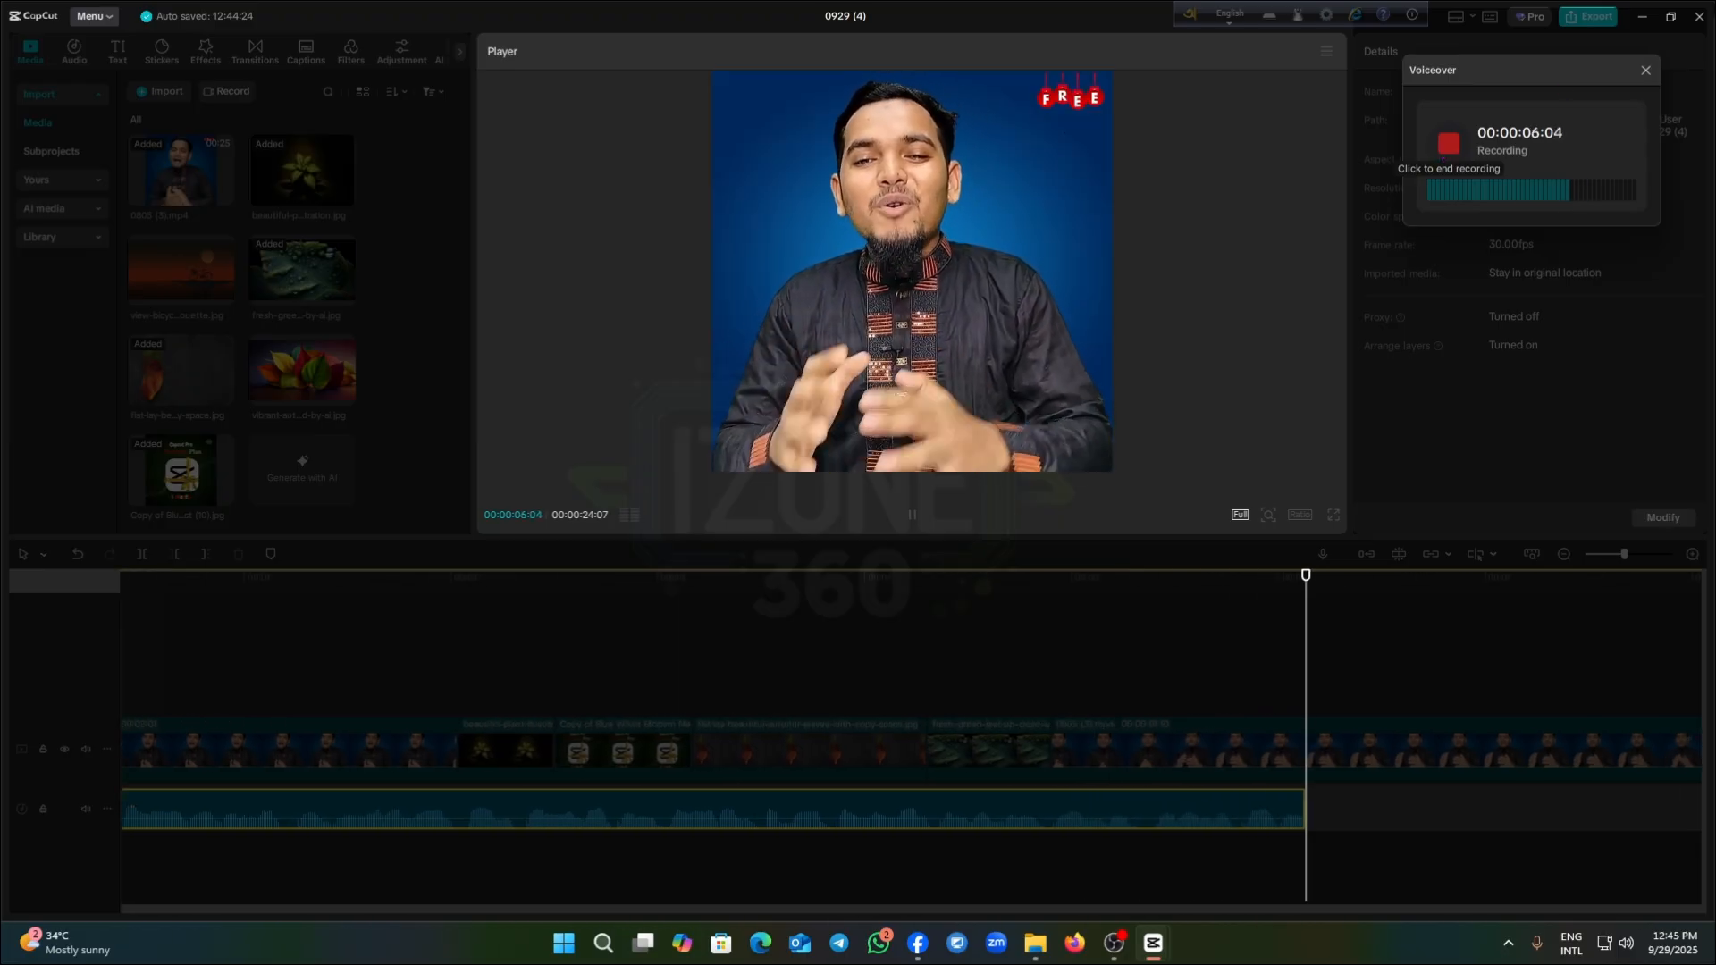
click(1448, 143)
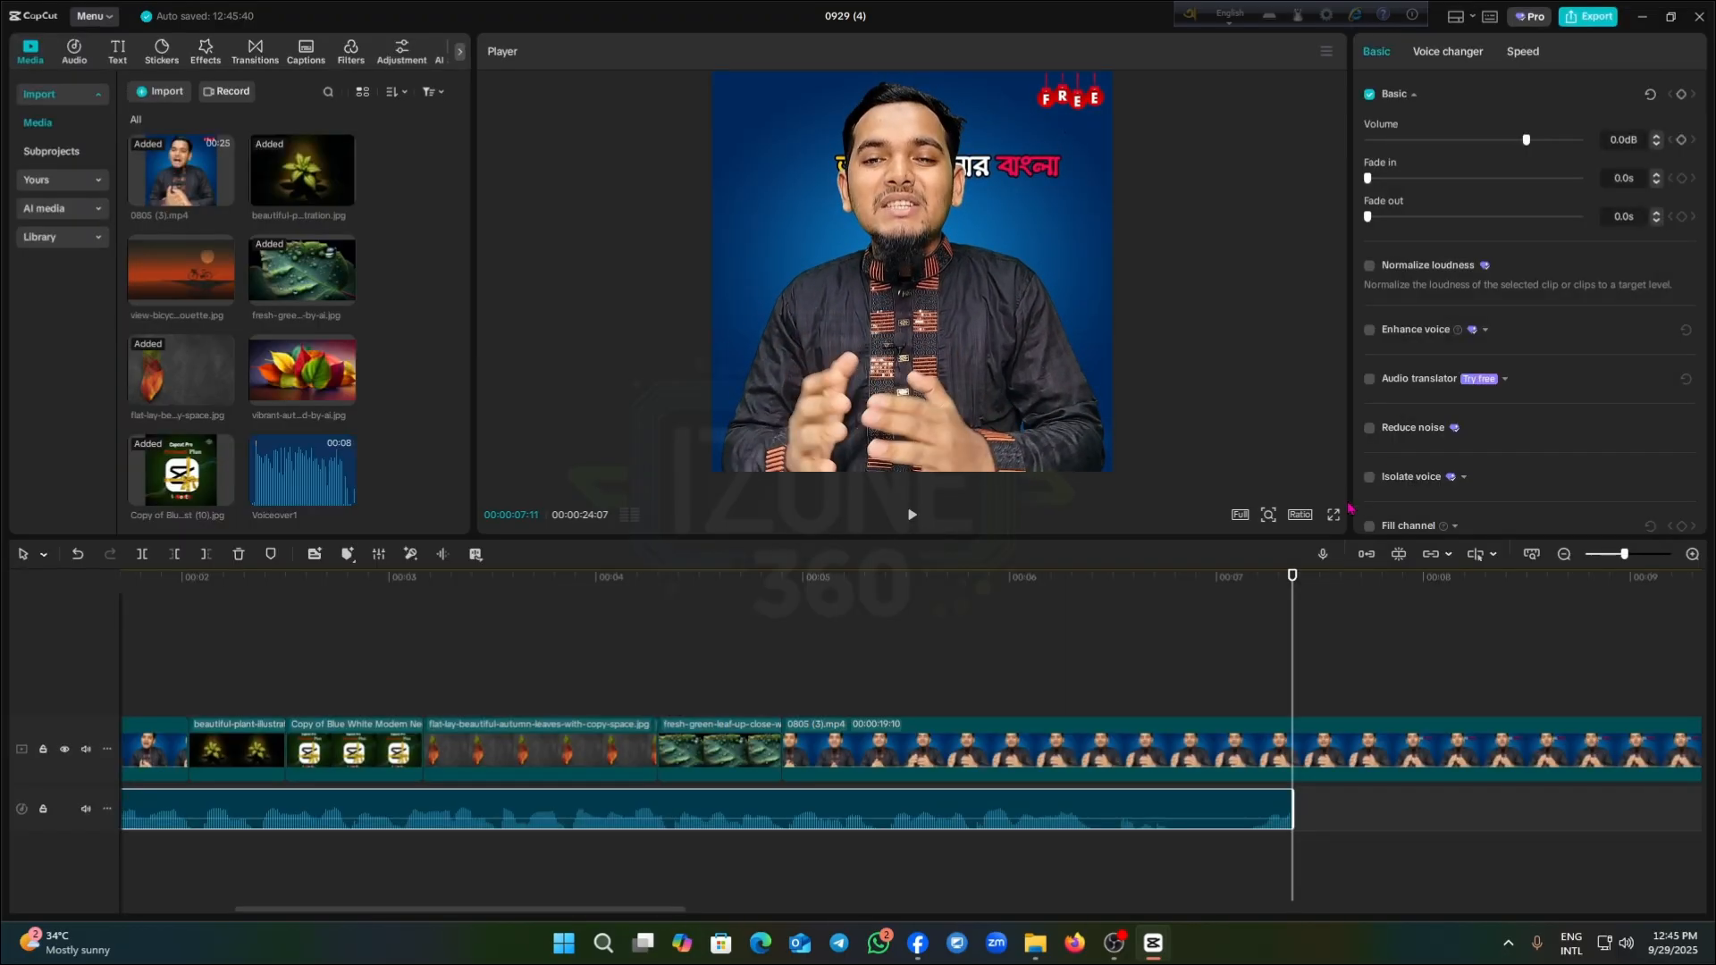
drag(1292, 576, 4, 585)
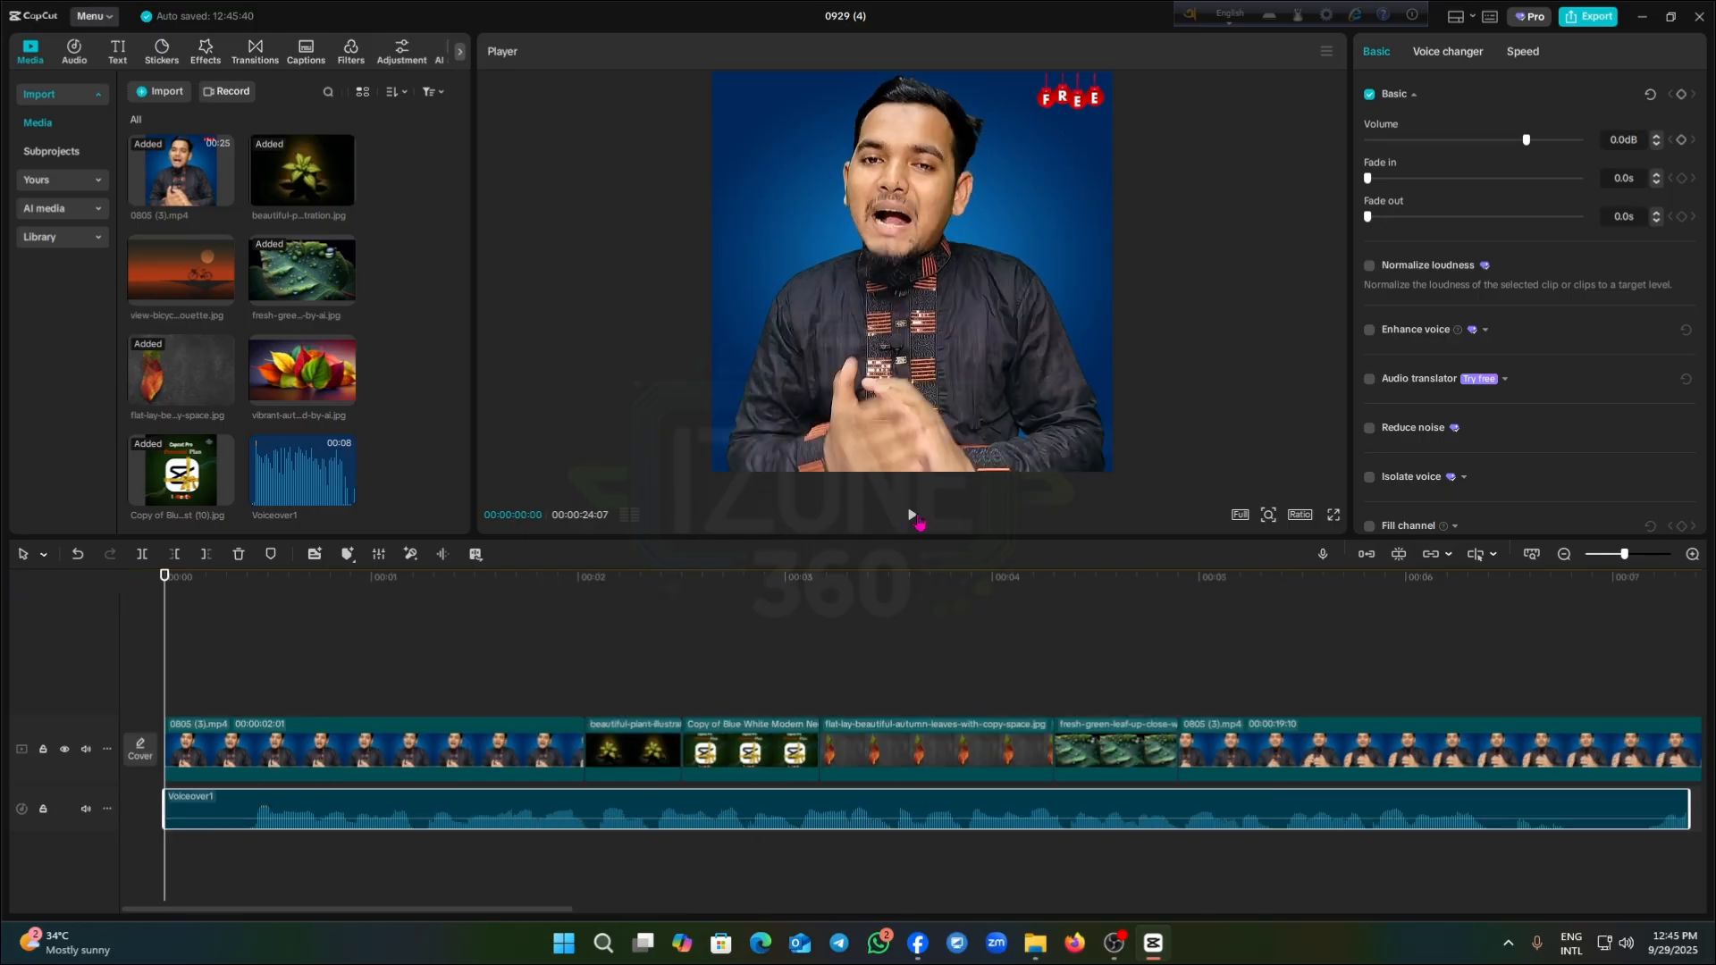
click(916, 518)
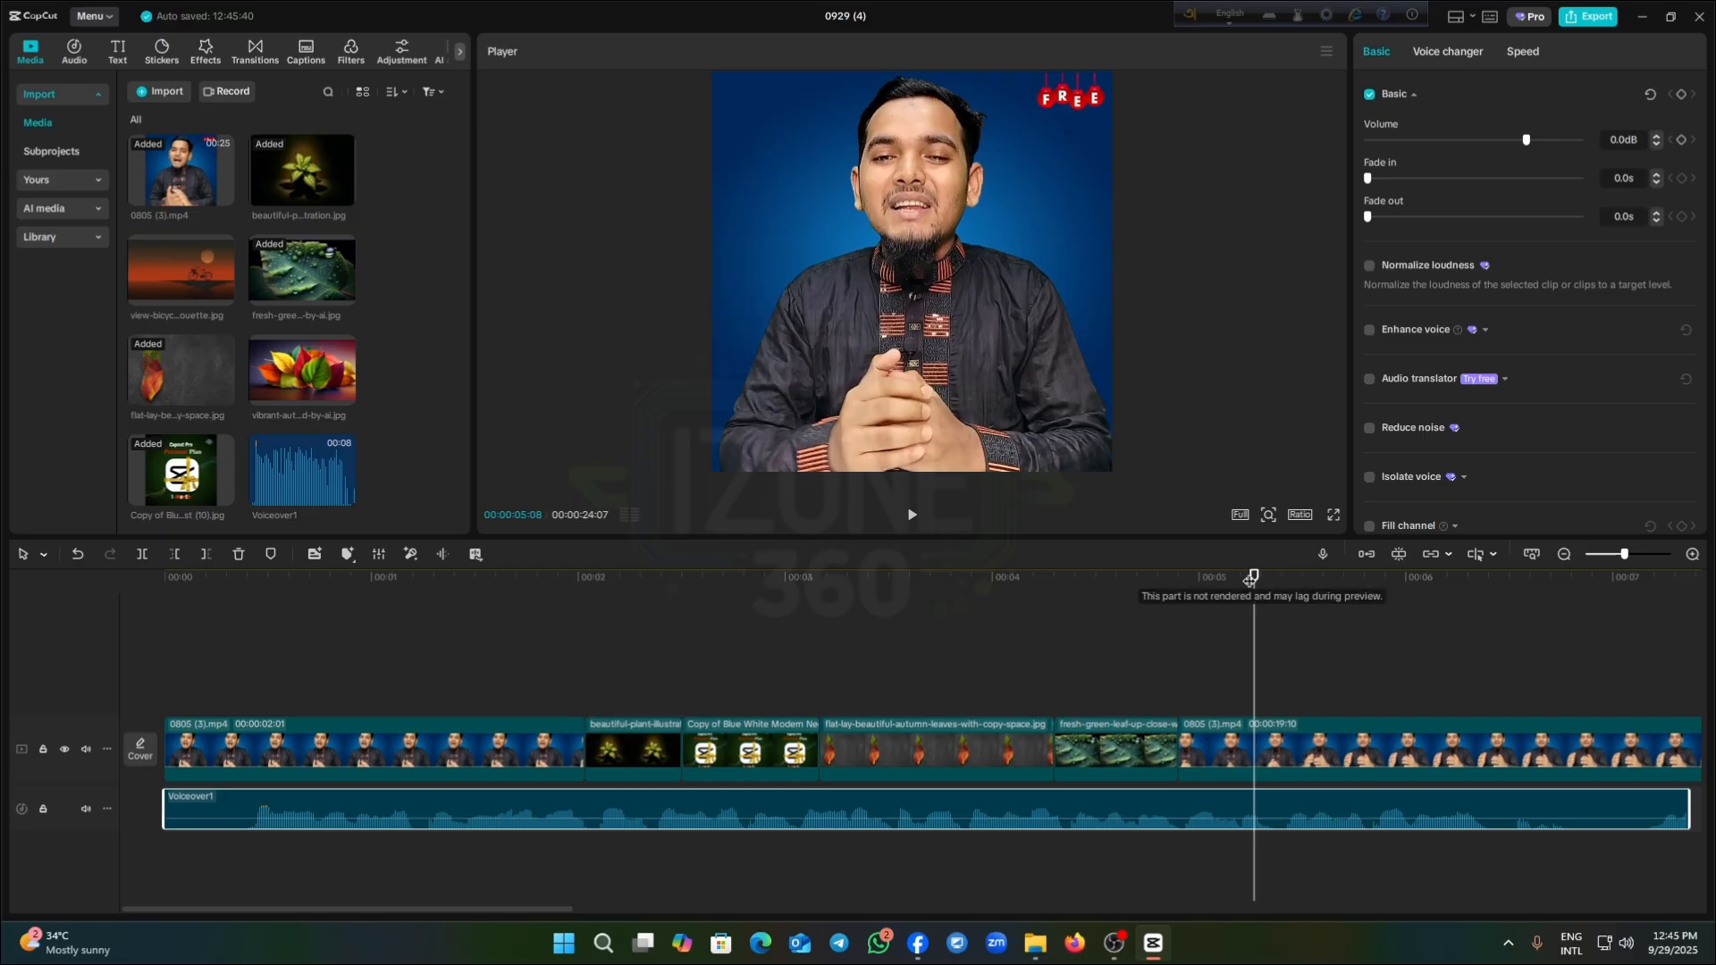
Try cutting off the voiceover's silent start at 00:00:00:13 and shifting the clip to the timeline's beginning, and undo the voiceover edits
drag(1252, 578, 257, 724)
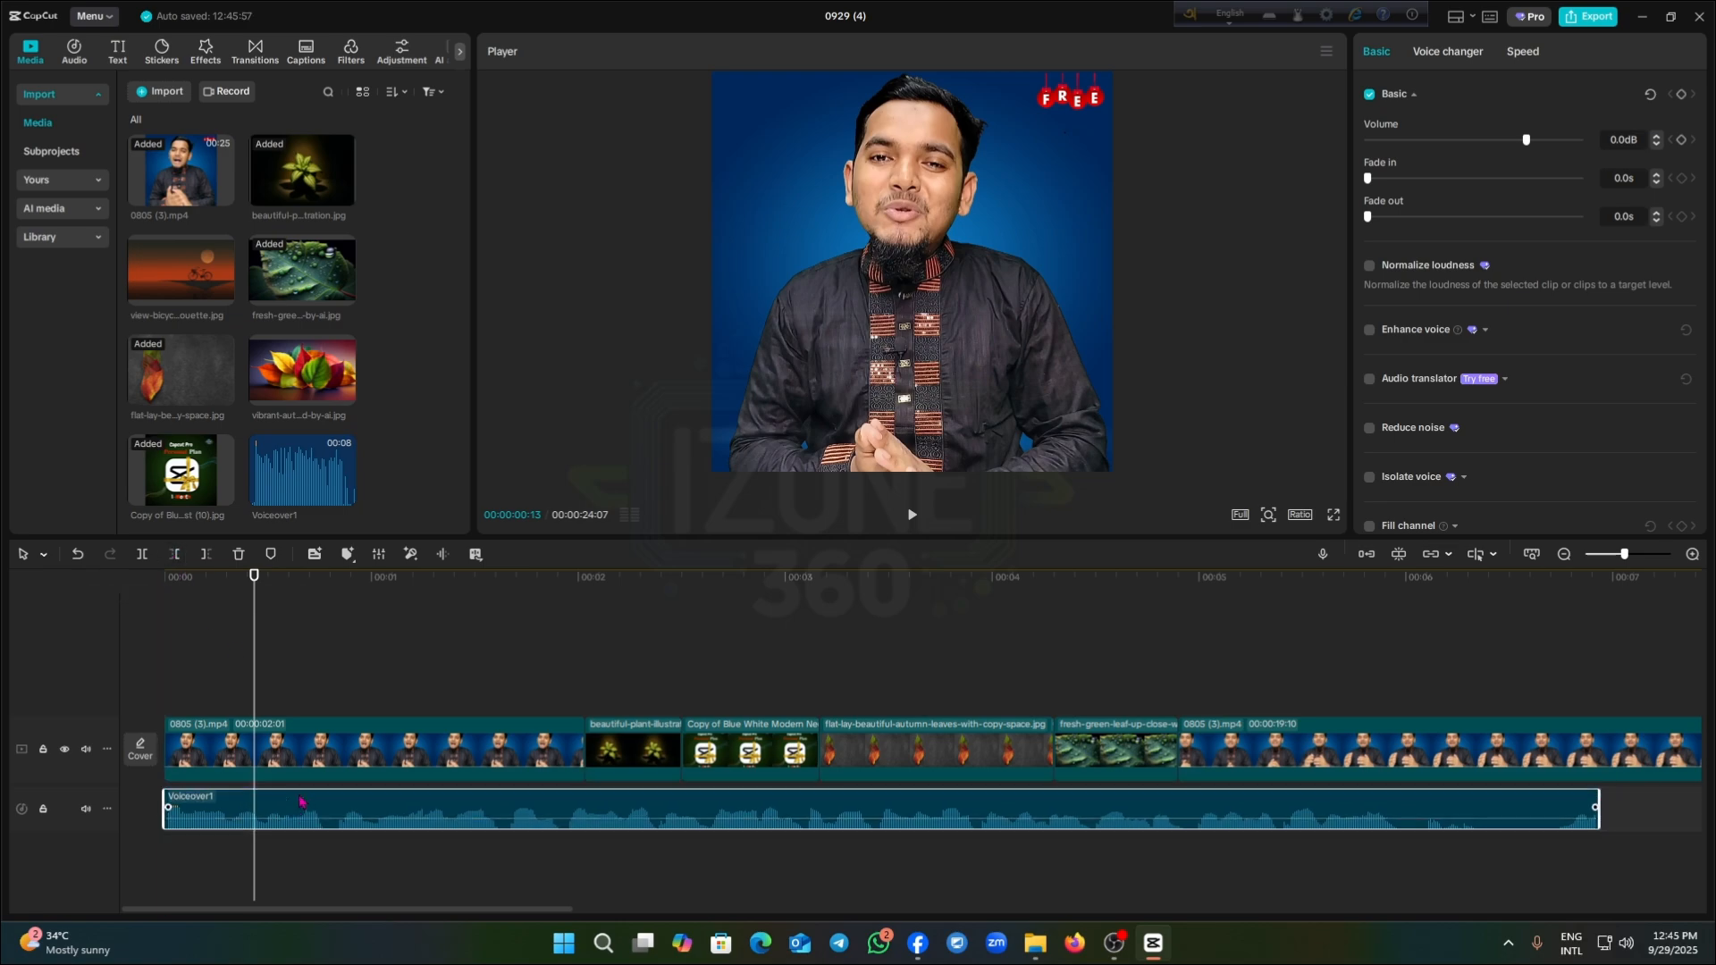
drag(257, 613, 605, 634)
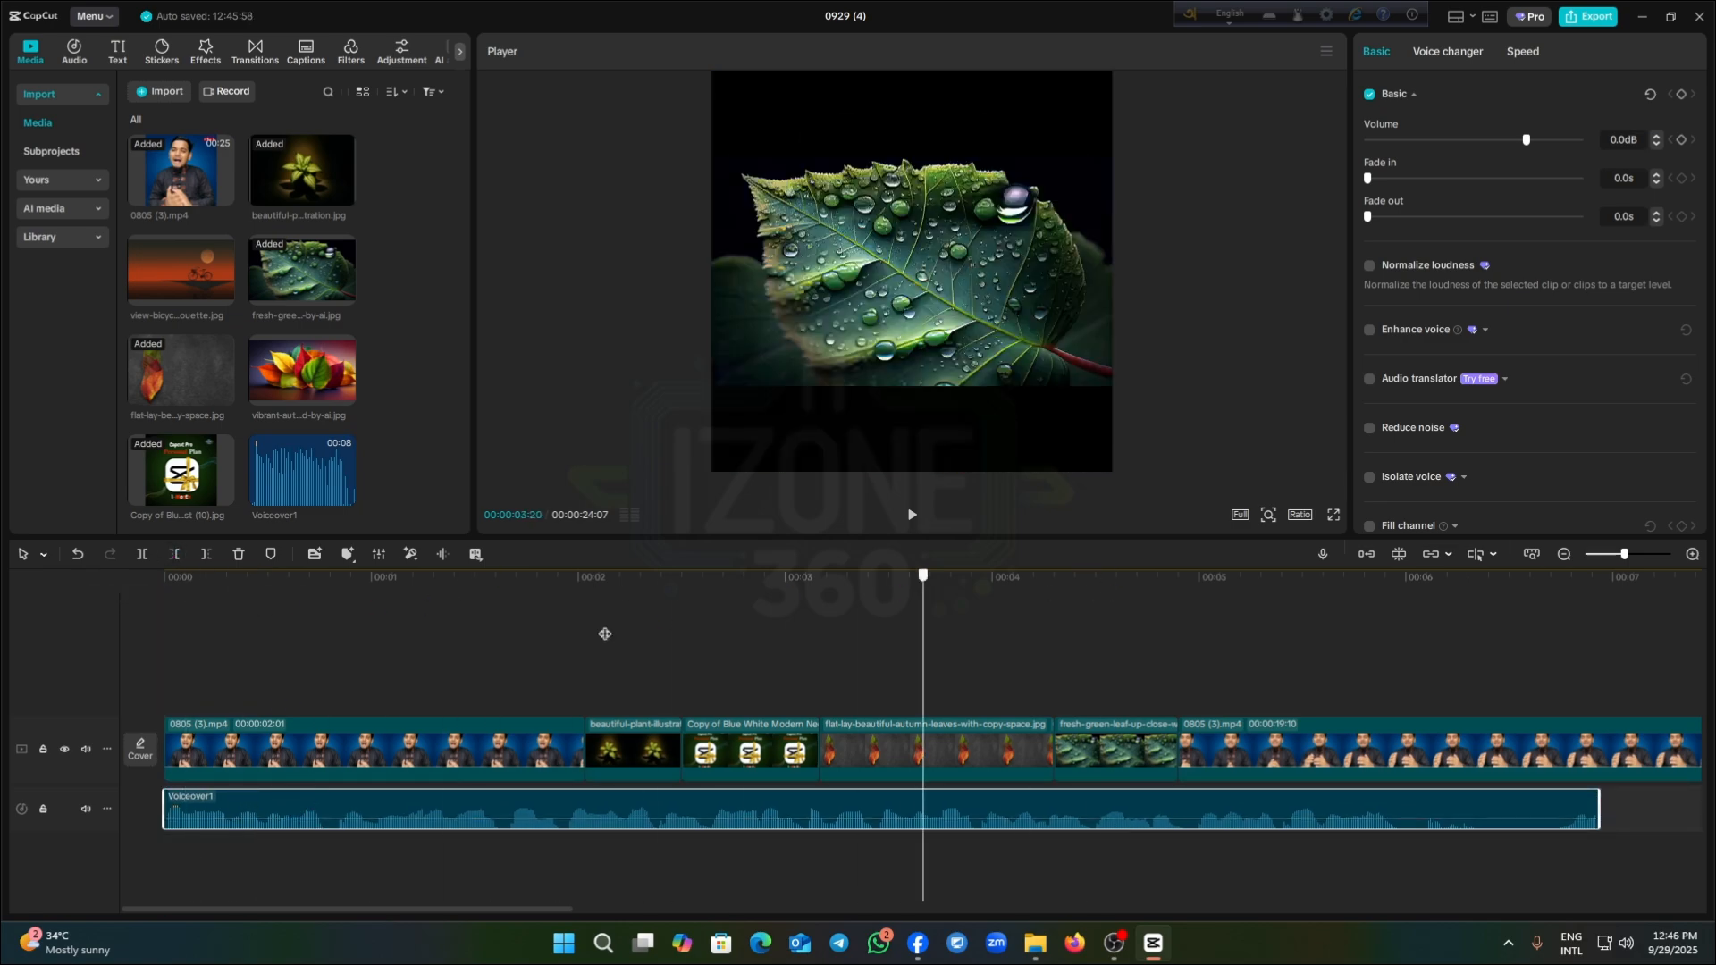
click(537, 647)
key(ctrl+z)
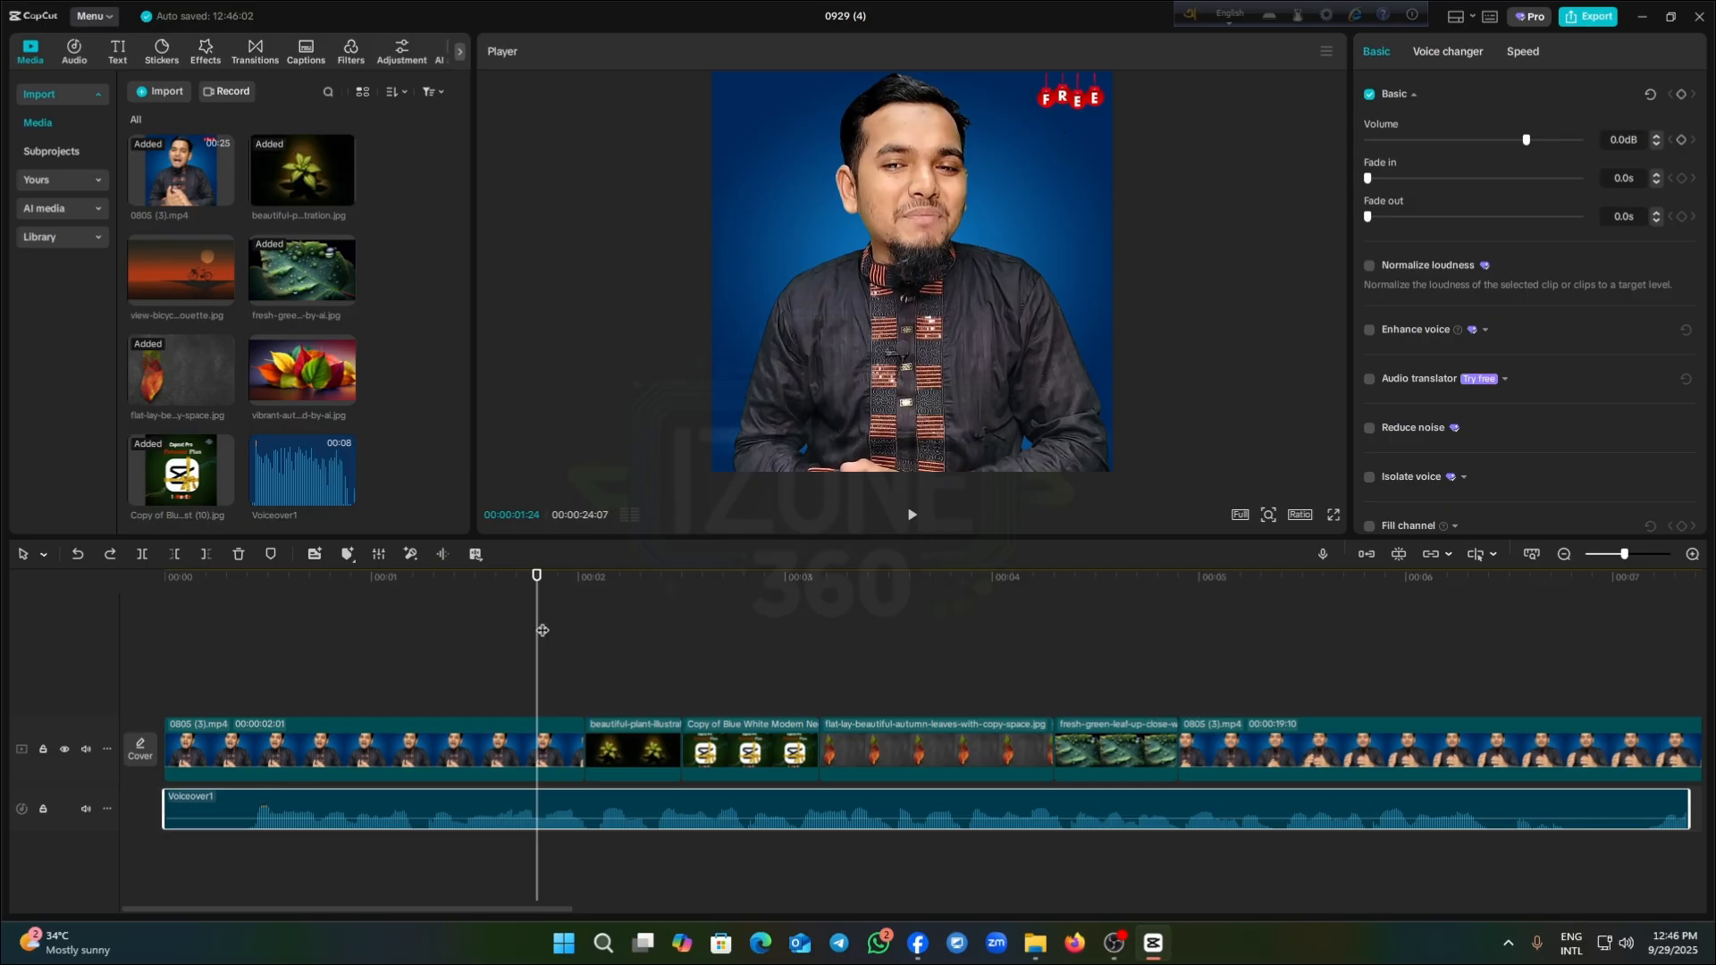
key(ctrl+z)
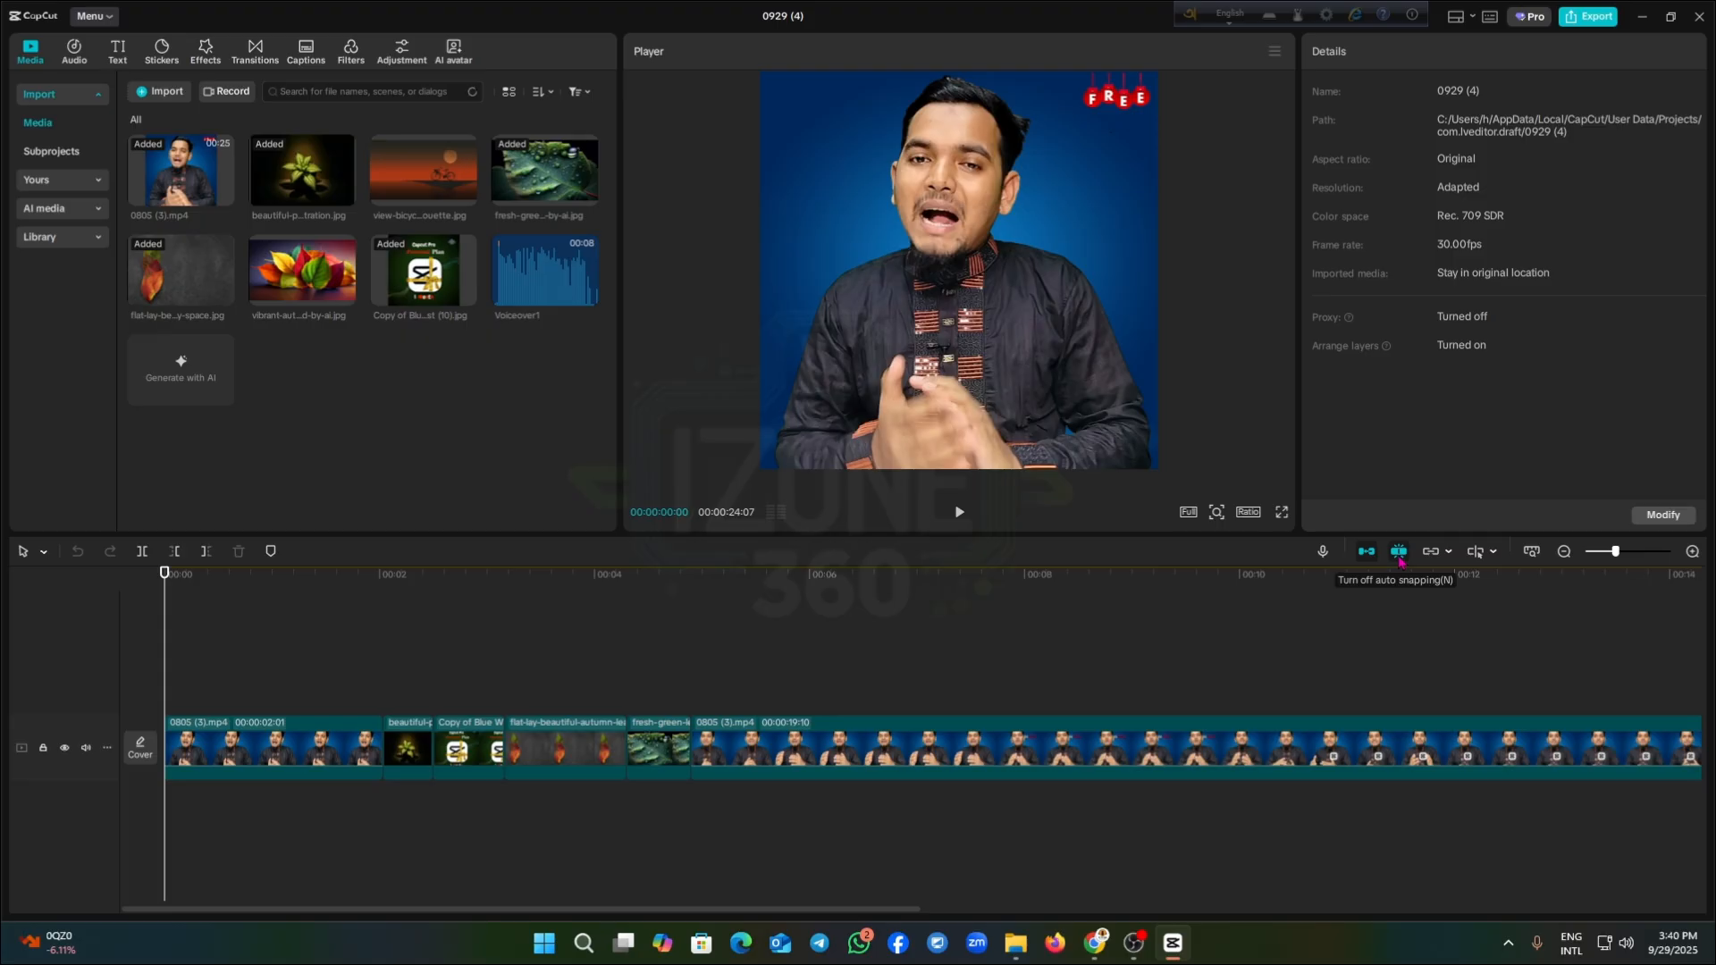
Toggle auto snapping and leave it on, and move the plant and Copy of Blue White Modern clips side by side onto an overlay track
click(1398, 551)
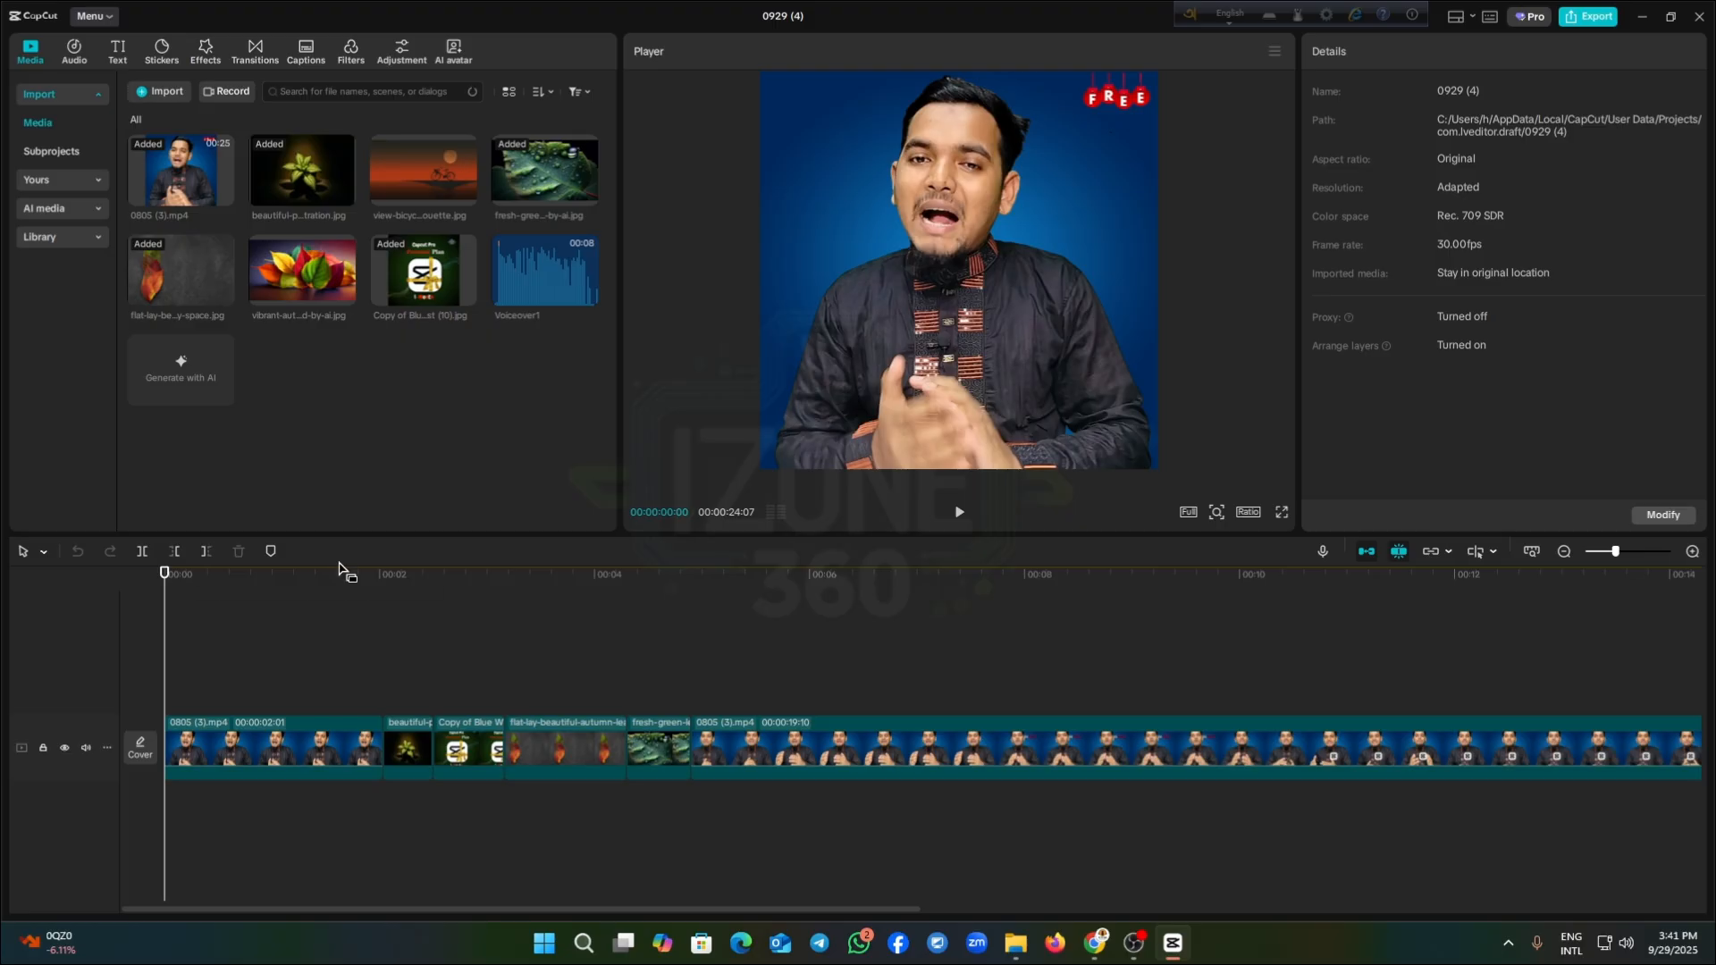
click(1399, 558)
click(1400, 557)
drag(414, 726, 454, 679)
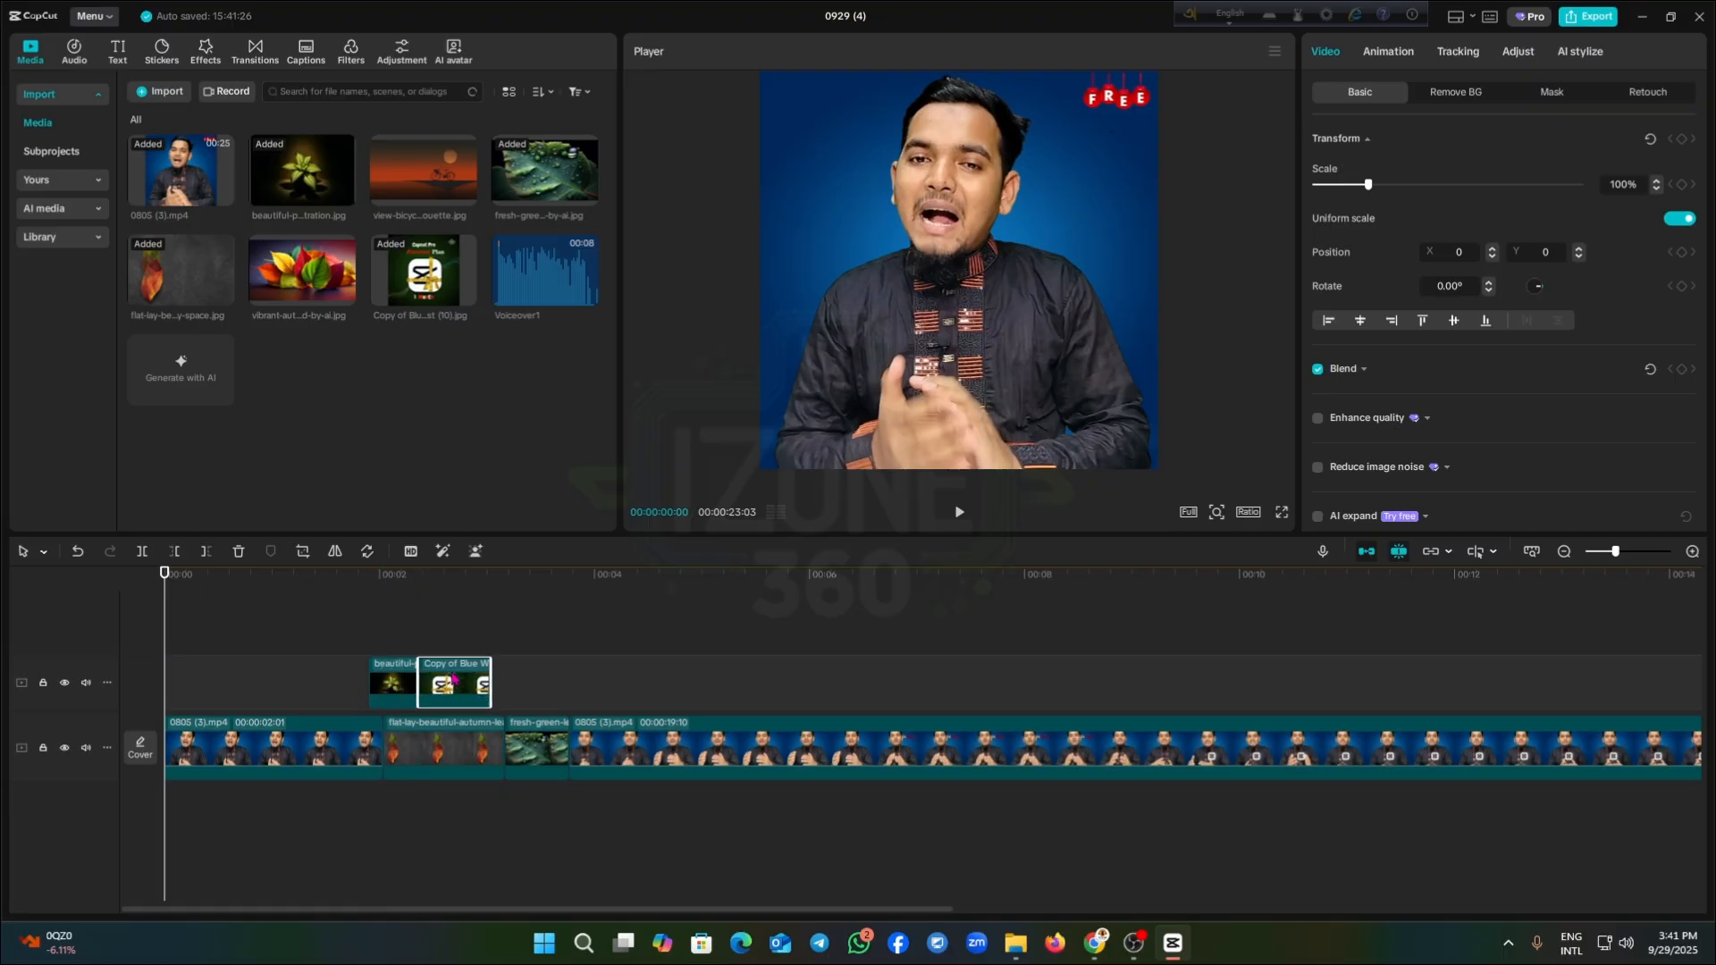
Turn off auto snapping, and reposition the plant clip earlier and the Copy of Blue White Modern clip slightly earlier on the overlay track
click(1399, 552)
drag(452, 702, 307, 689)
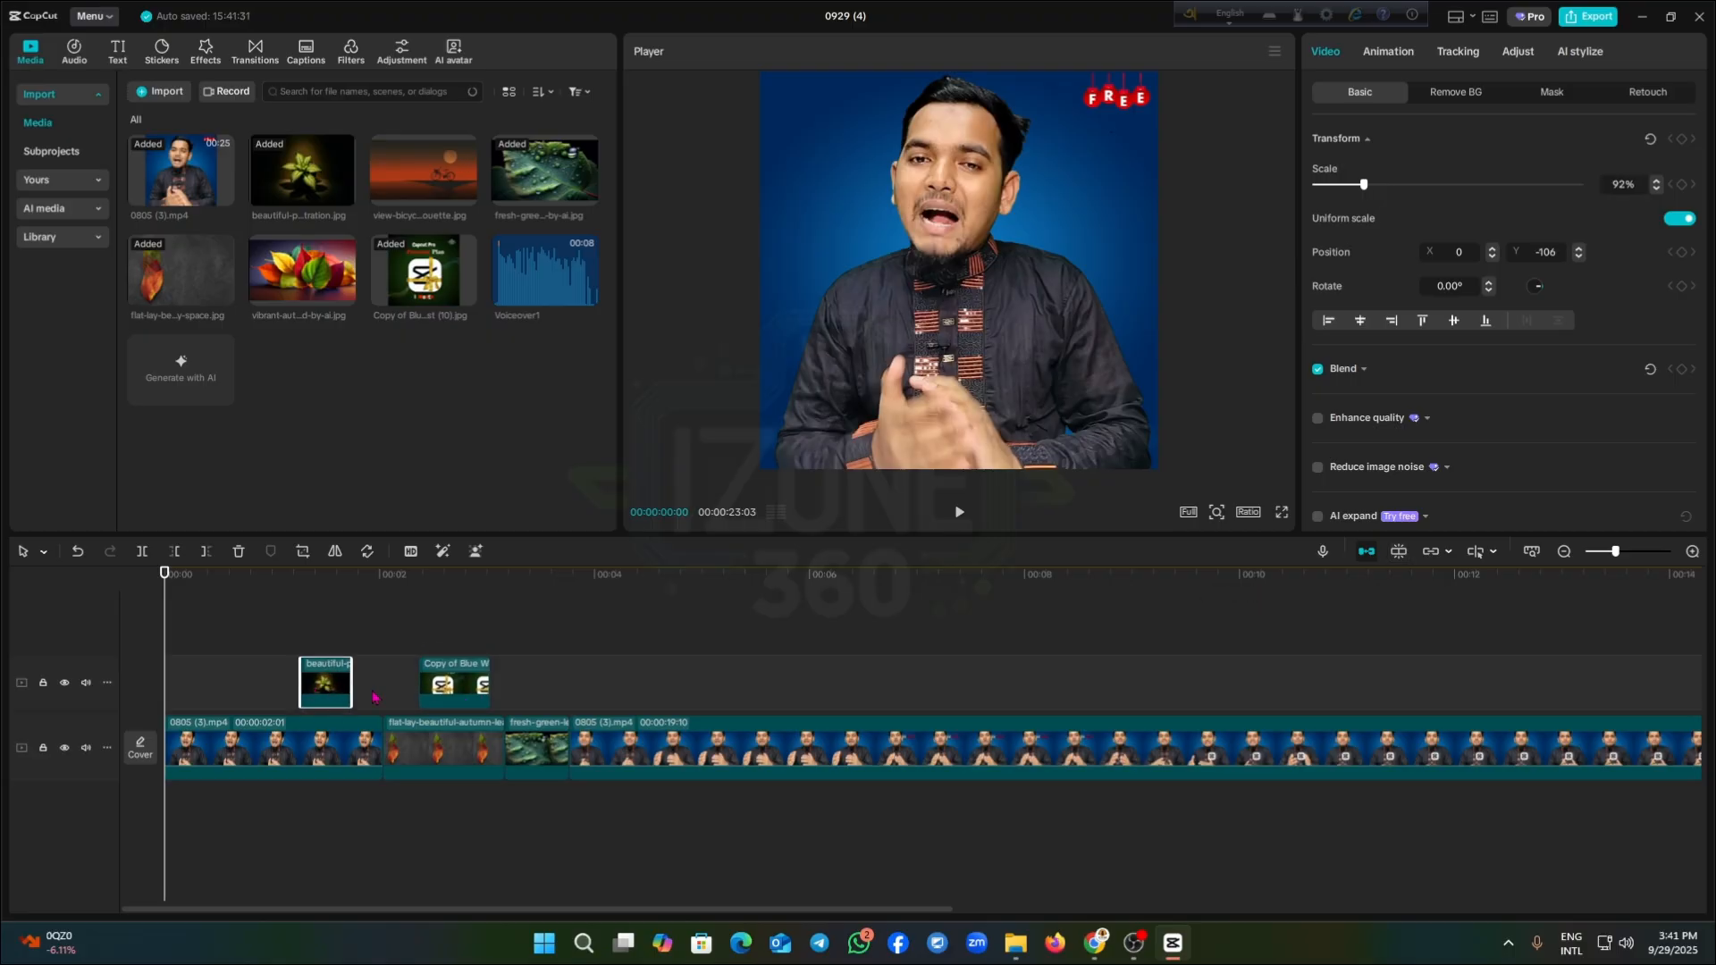
mouse_move(451, 699)
mouse_down()
mouse_move(373, 697)
mouse_move(448, 697)
mouse_up()
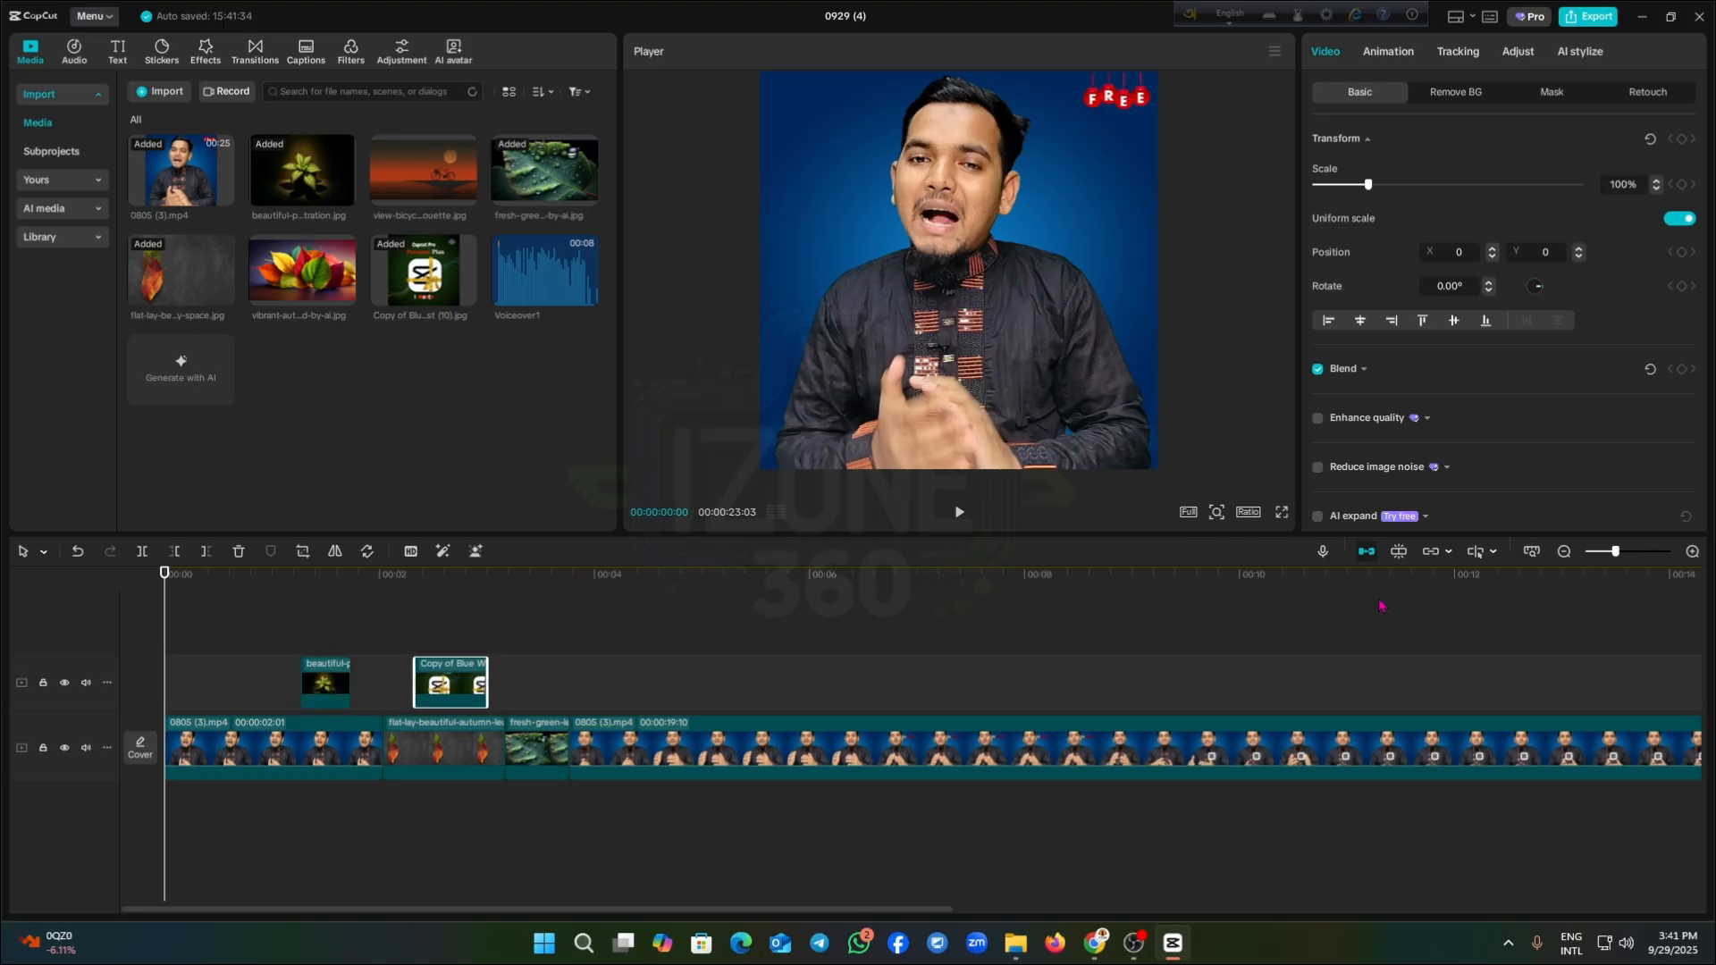
Turn auto snapping back on, and move the Copy of Blue White Modern clip ahead of the plant clip on the overlay track
click(1398, 552)
drag(164, 574, 219, 678)
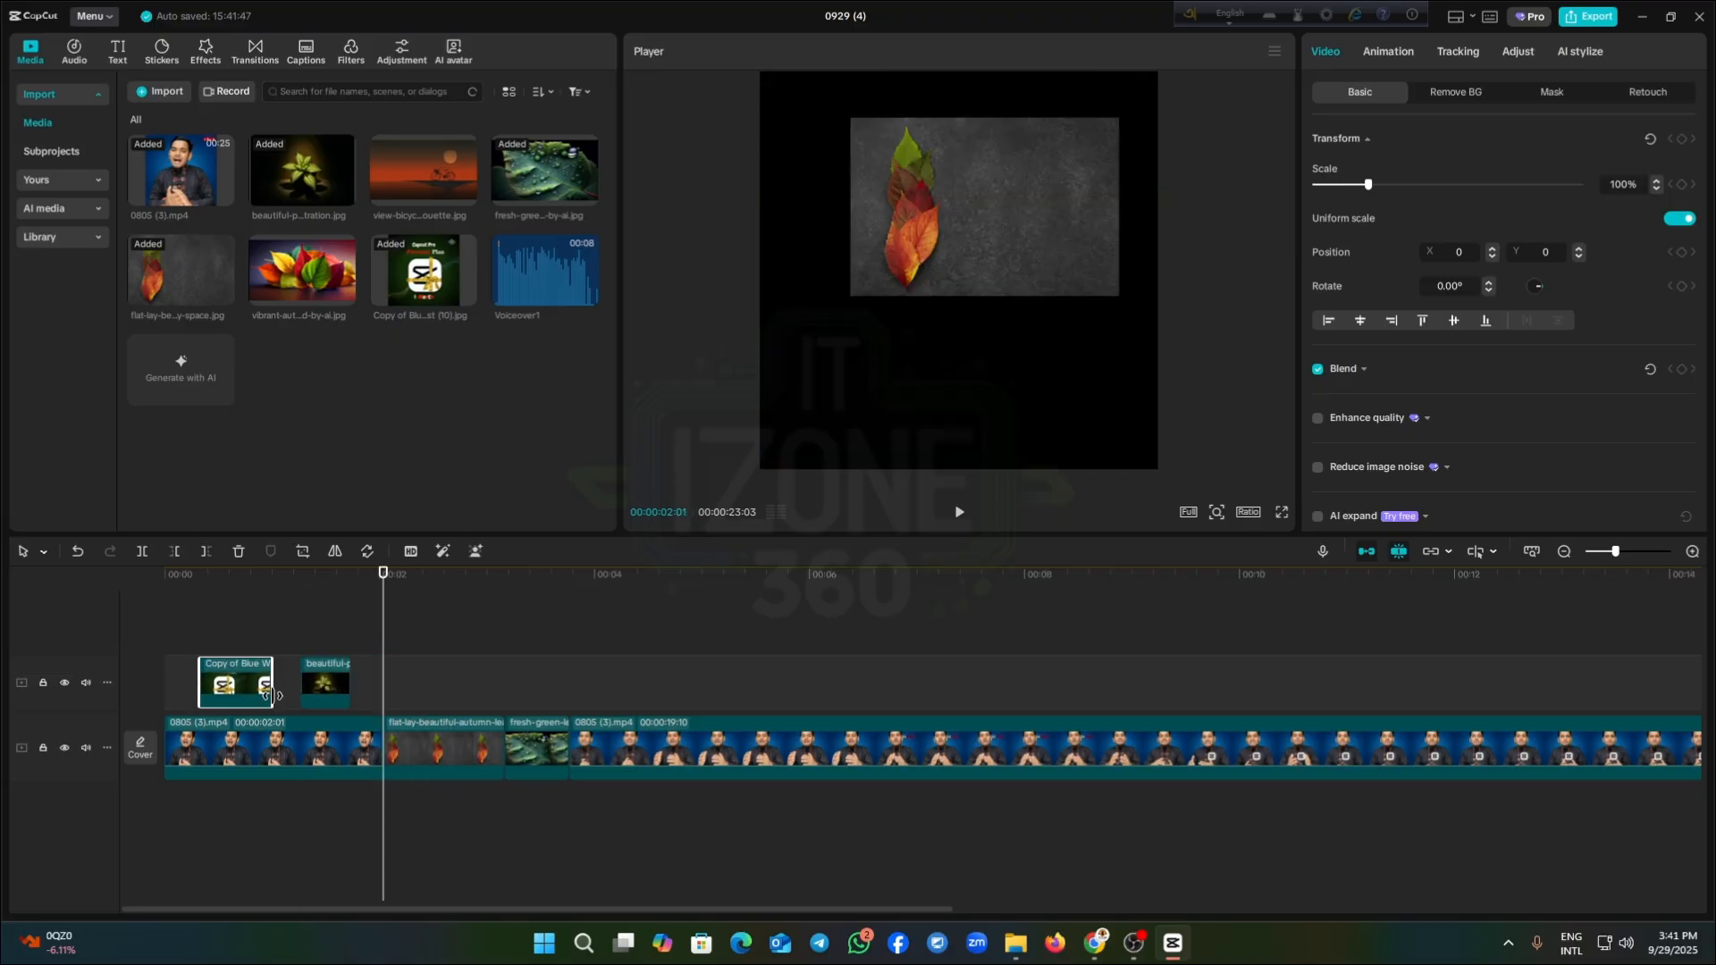
Add a default text clip at 00:00:02:01 above the autumn leaves clip, and step the playhead back to 00:00:01:28
click(118, 54)
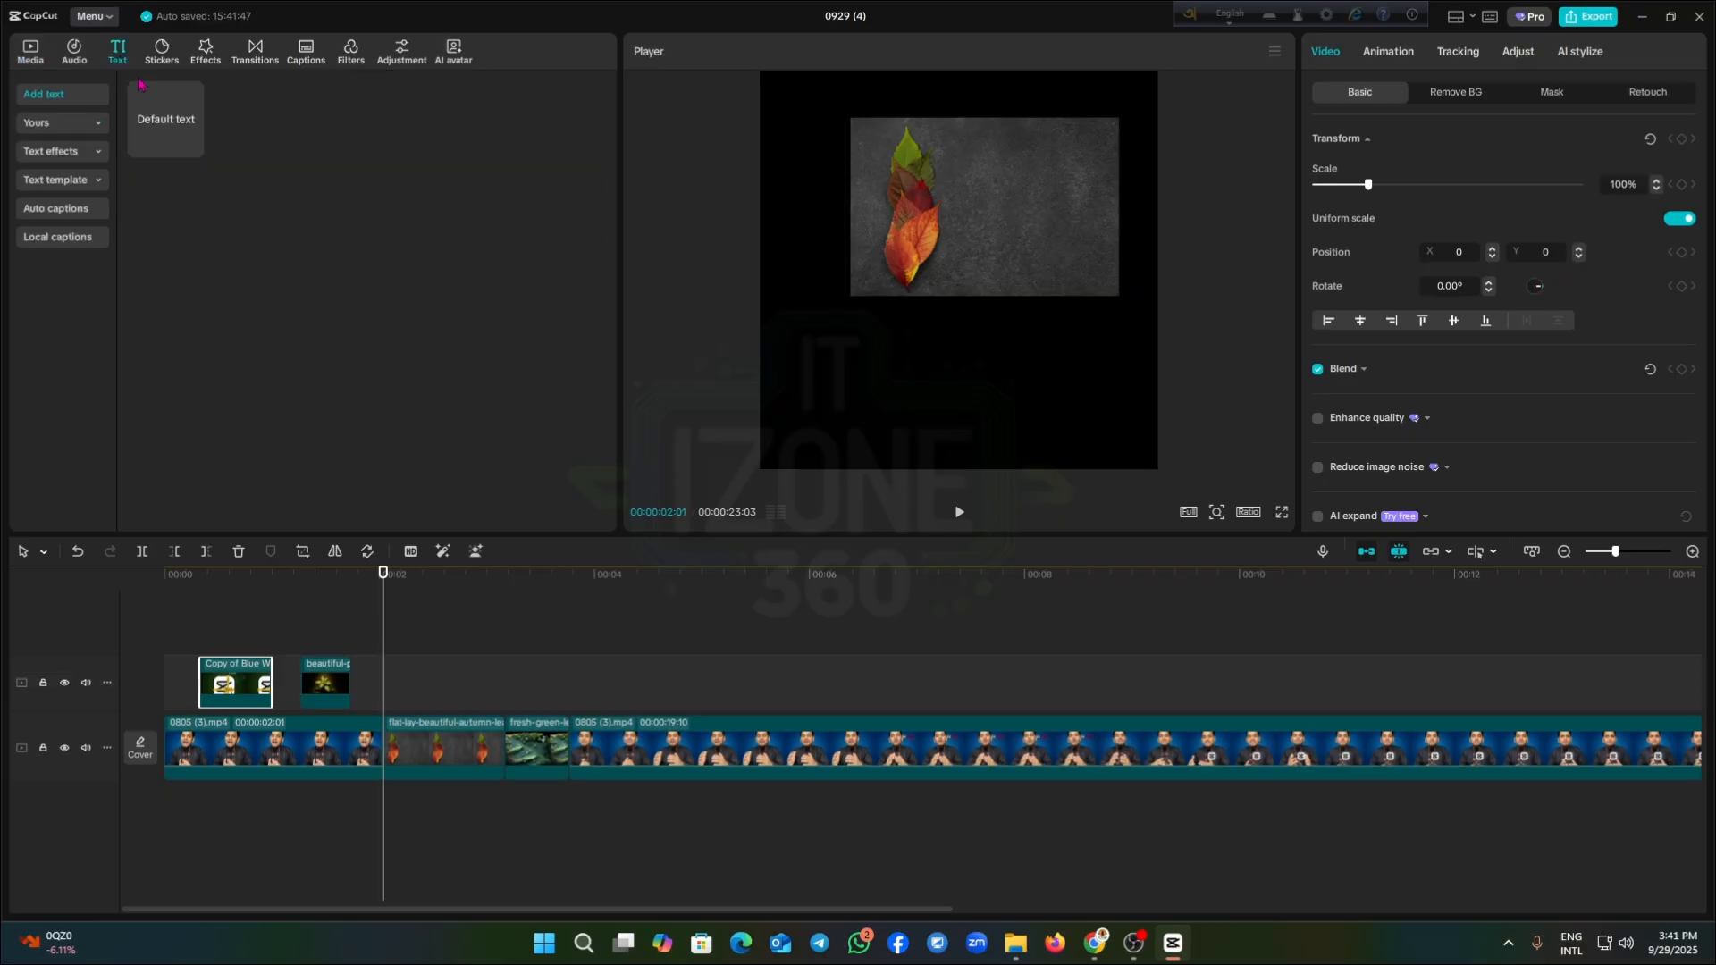
click(188, 142)
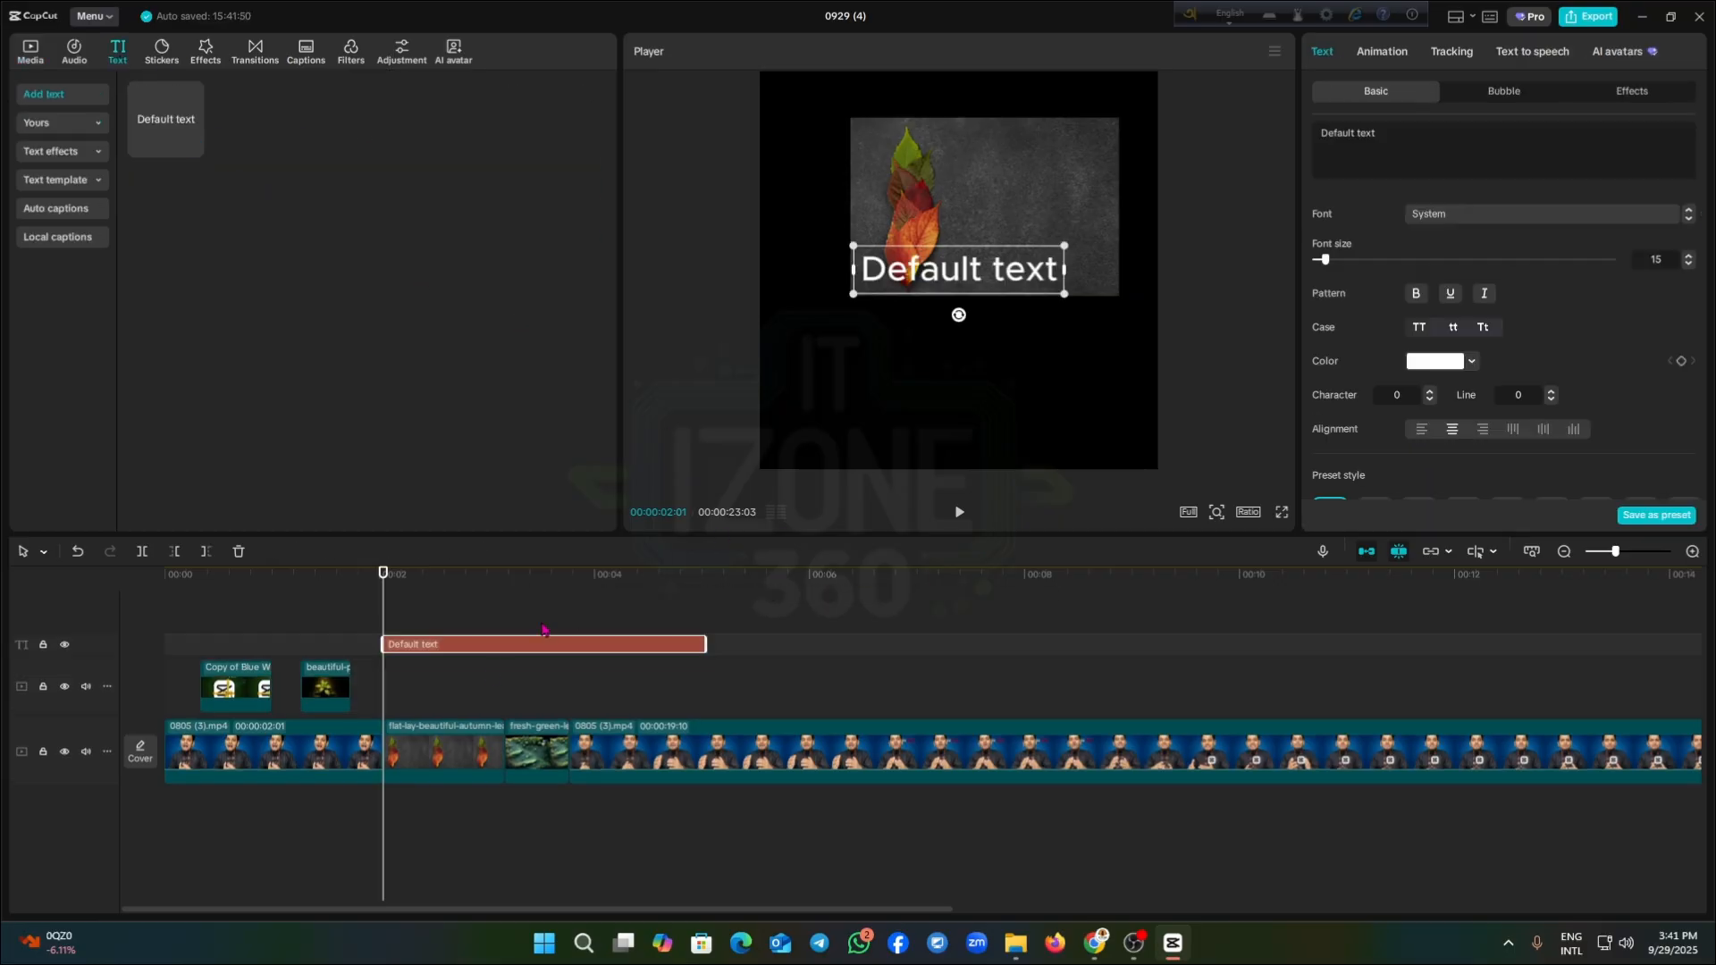
key(Left)
key(Left)
key(Left)
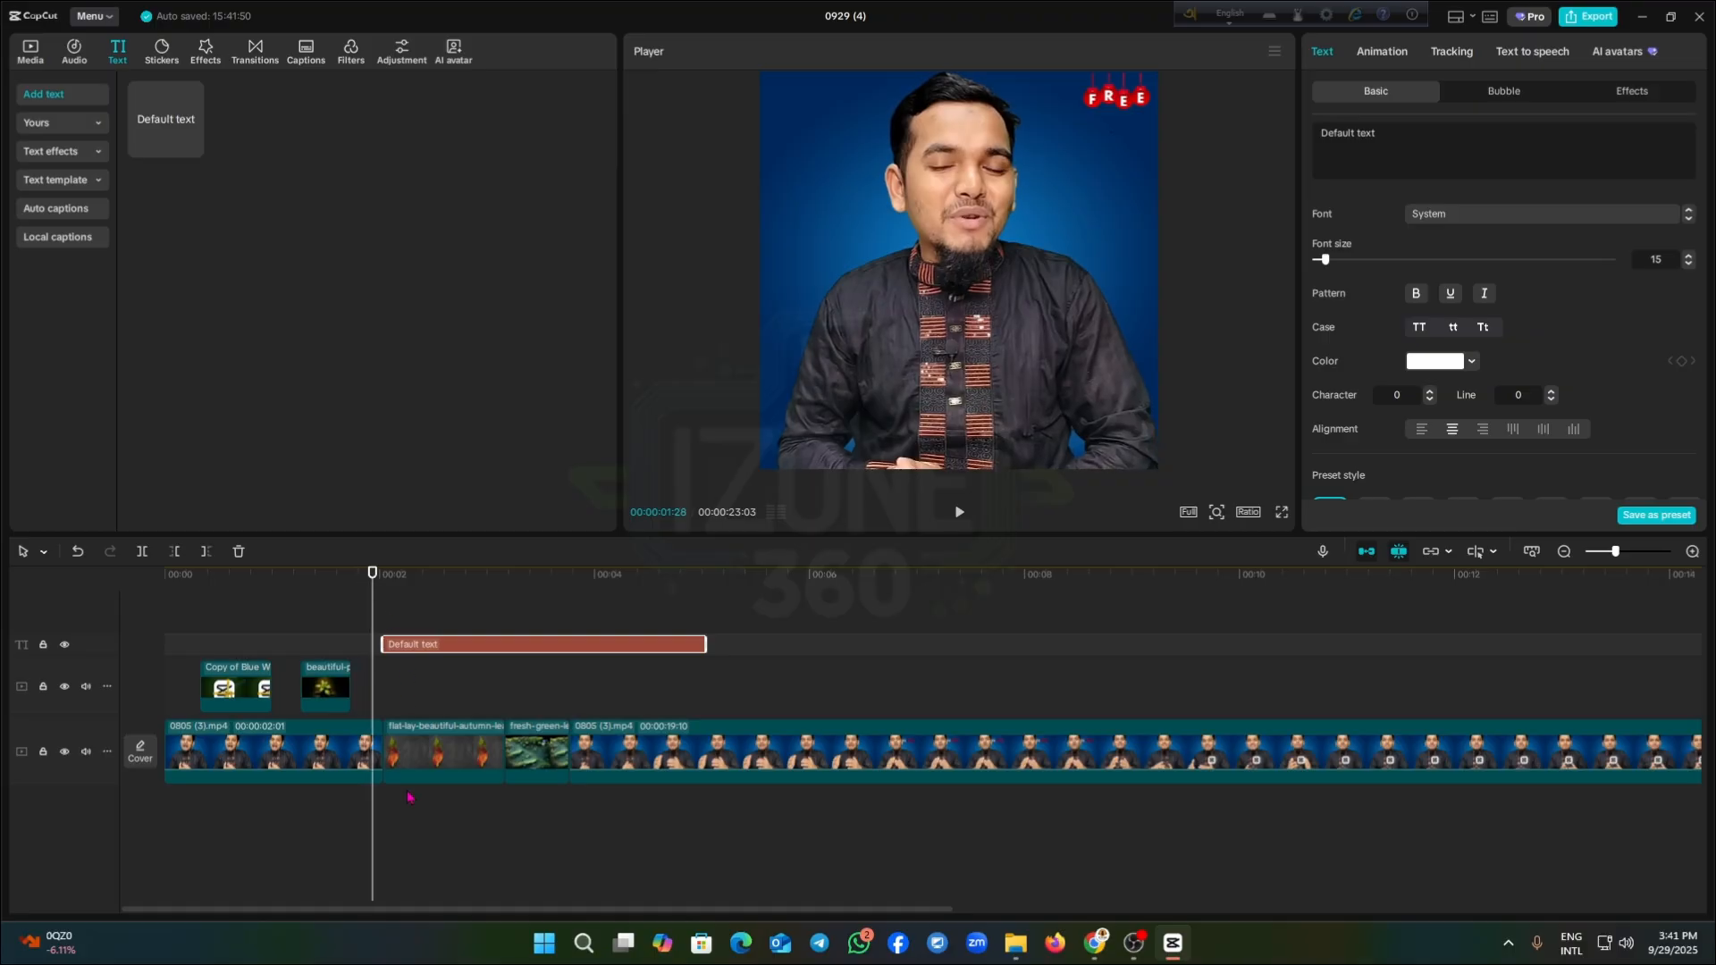
Select the autumn leaves clip, set the playhead to 00:00:02:17, and shift the default text clip slightly later than the leaves clip's start
click(426, 764)
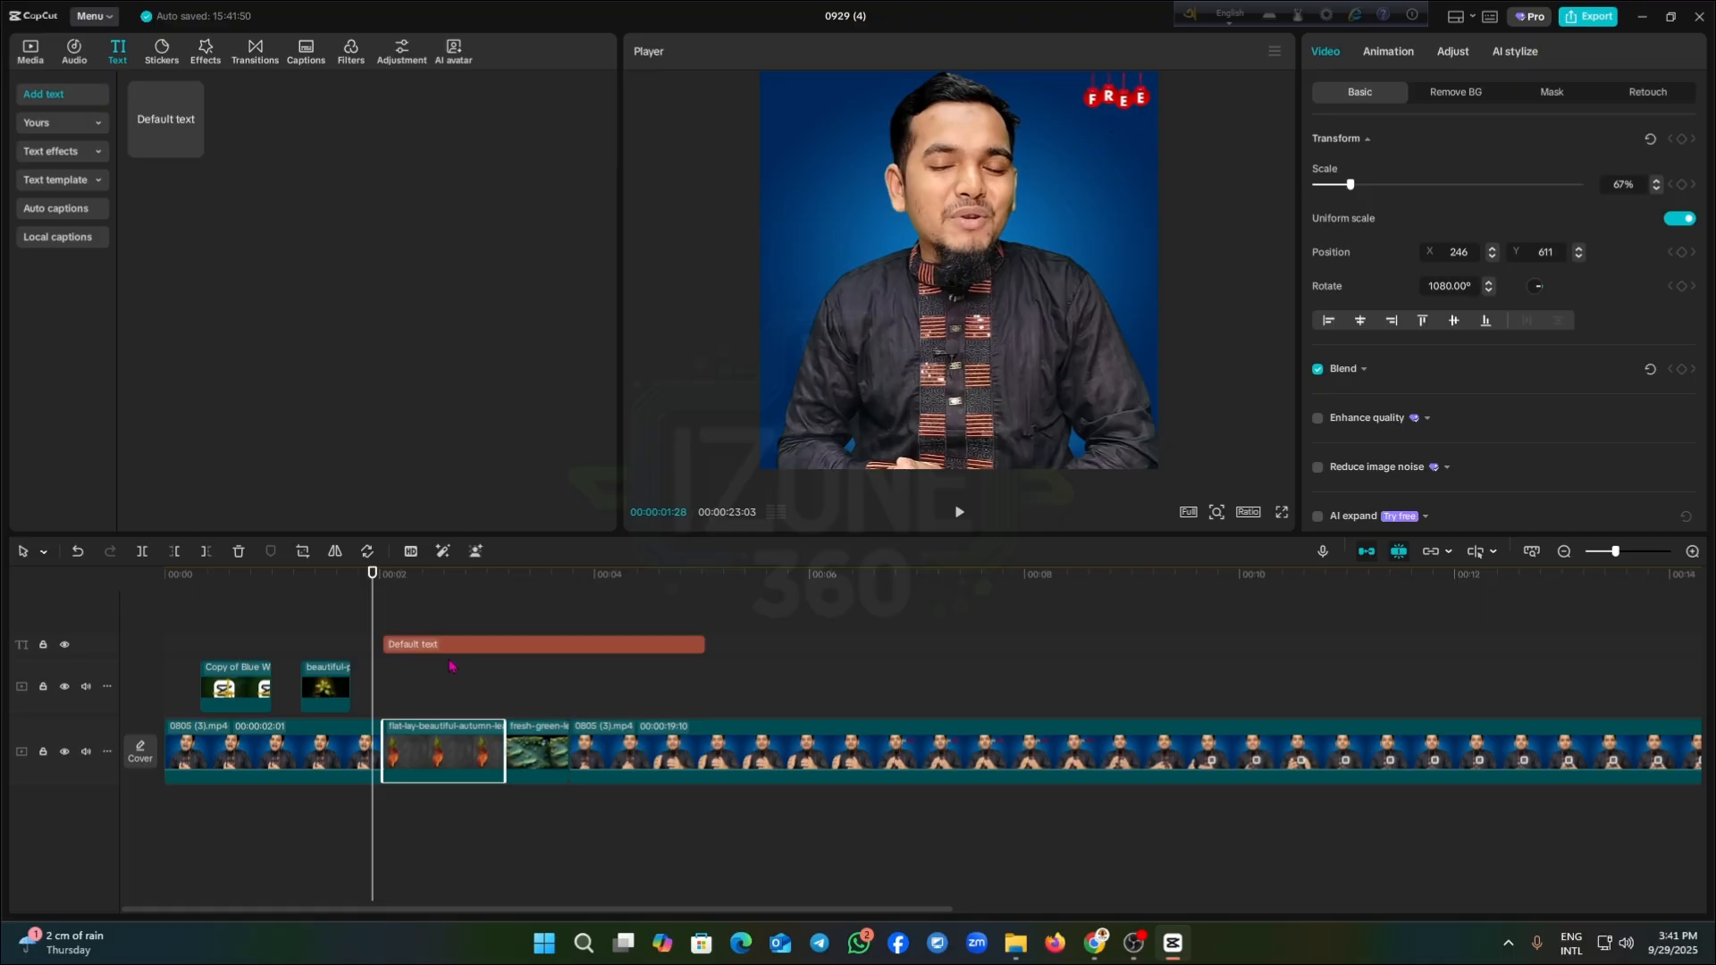
drag(371, 579, 383, 584)
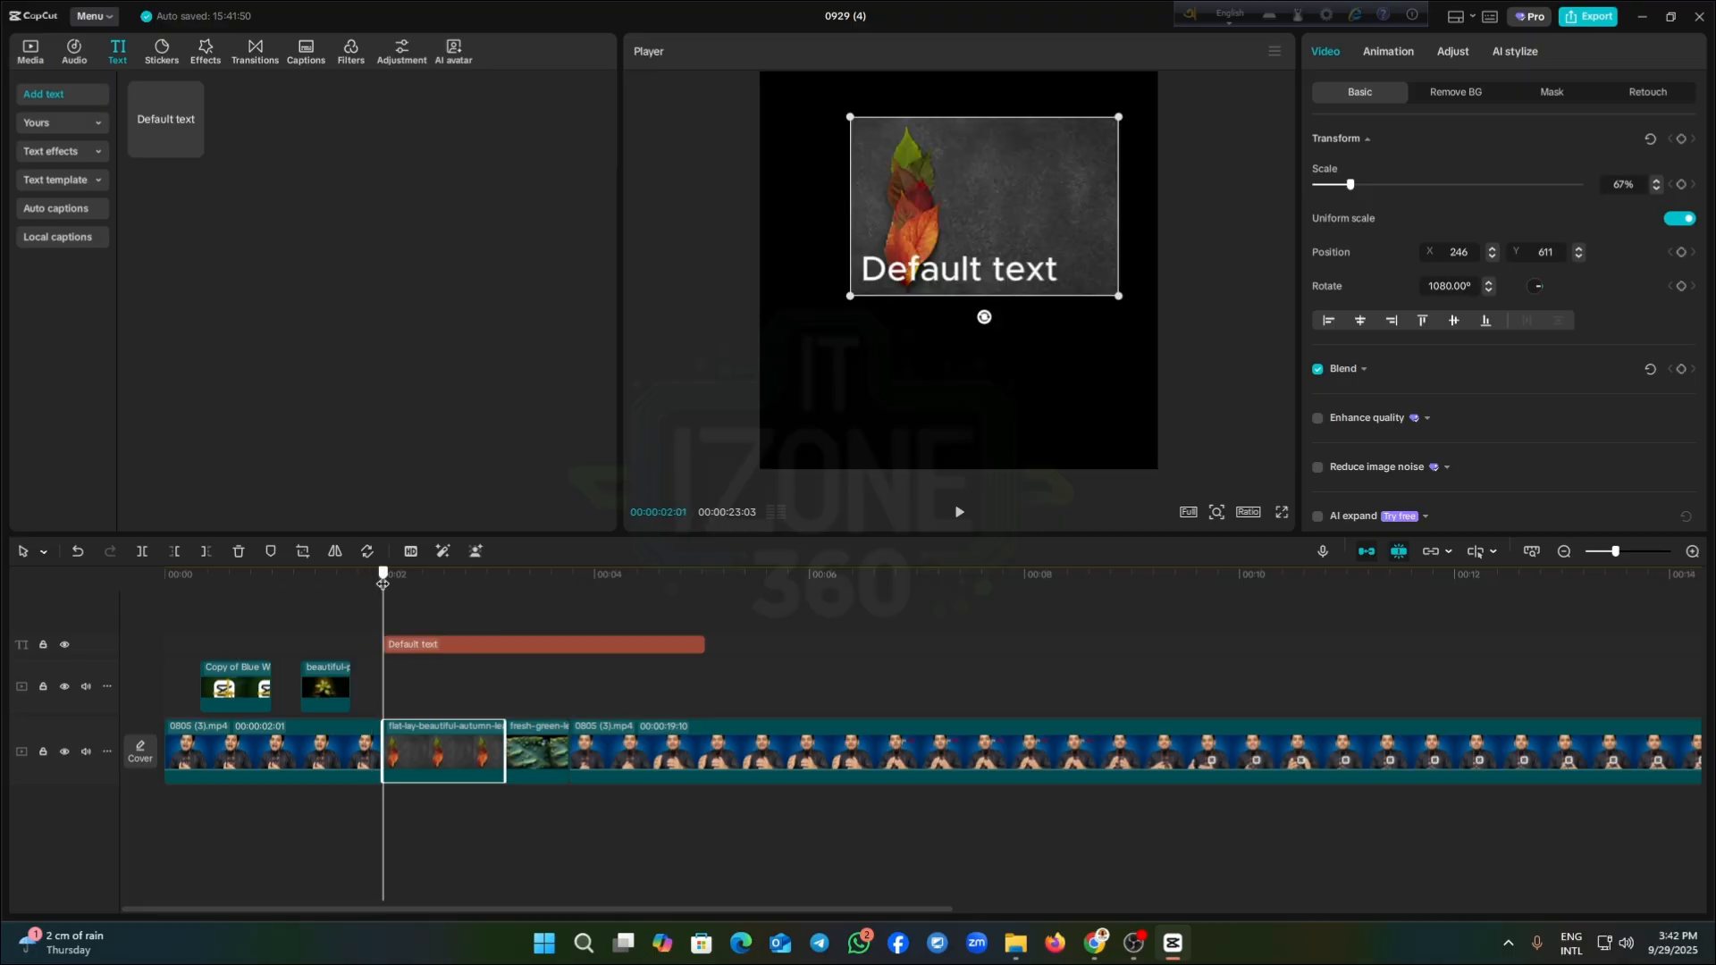
click(440, 586)
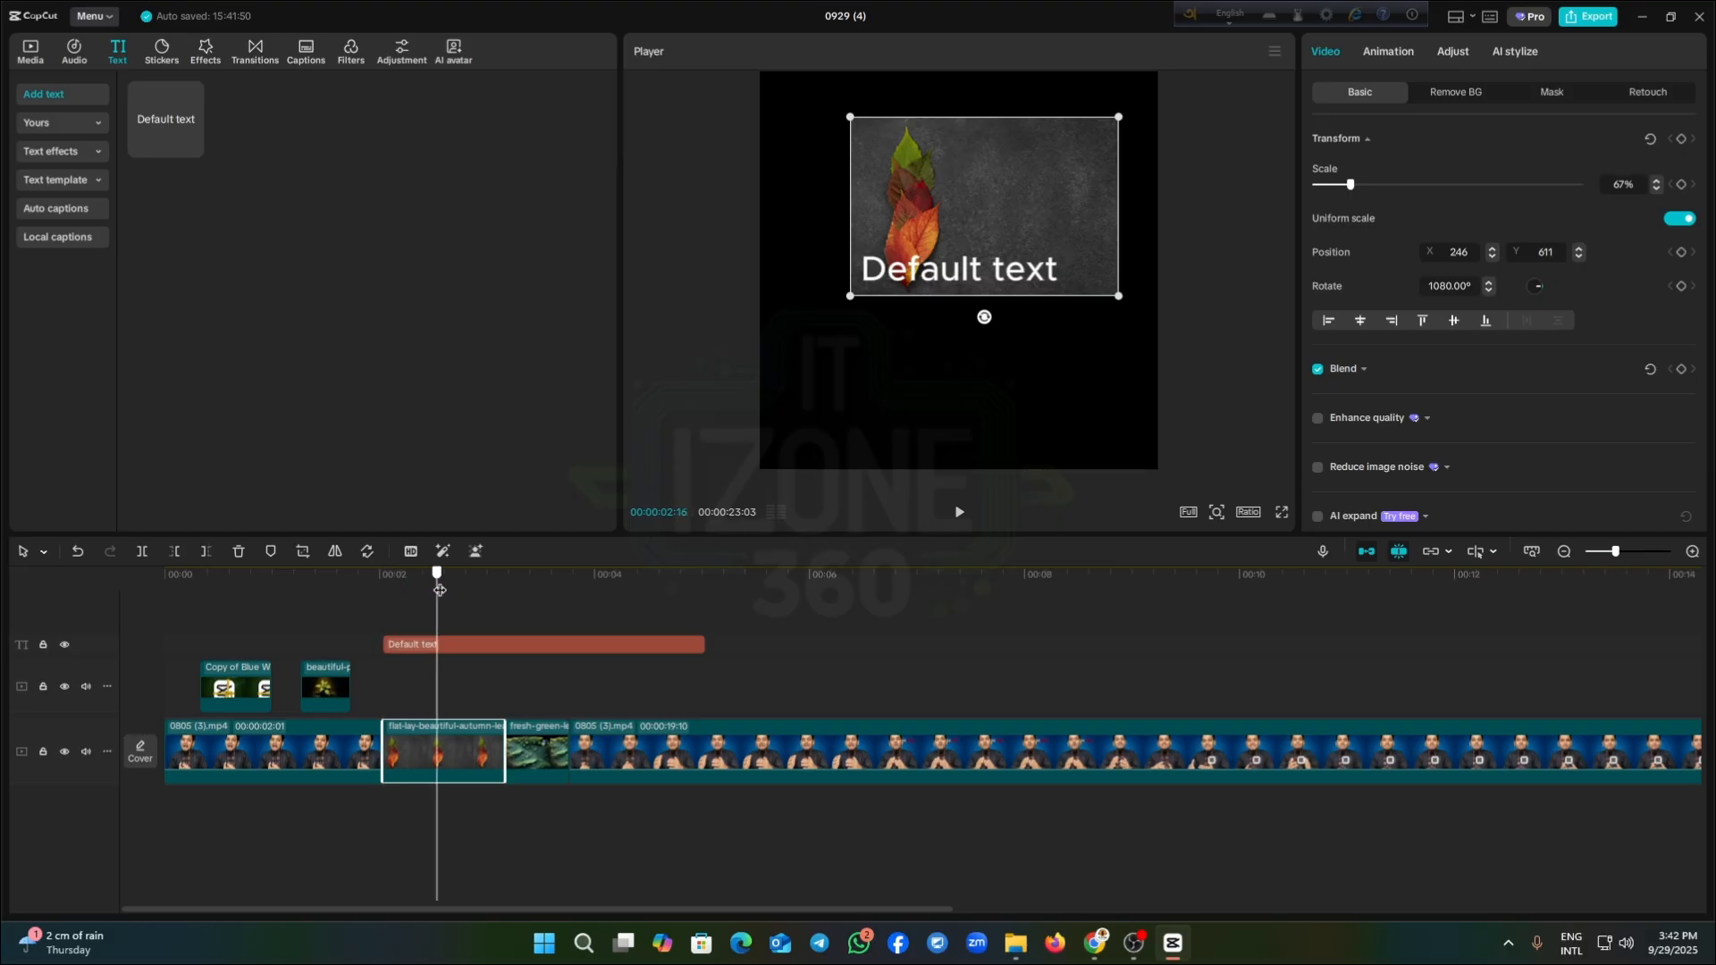
mouse_move(496, 646)
mouse_down()
mouse_move(475, 645)
mouse_move(524, 644)
mouse_up()
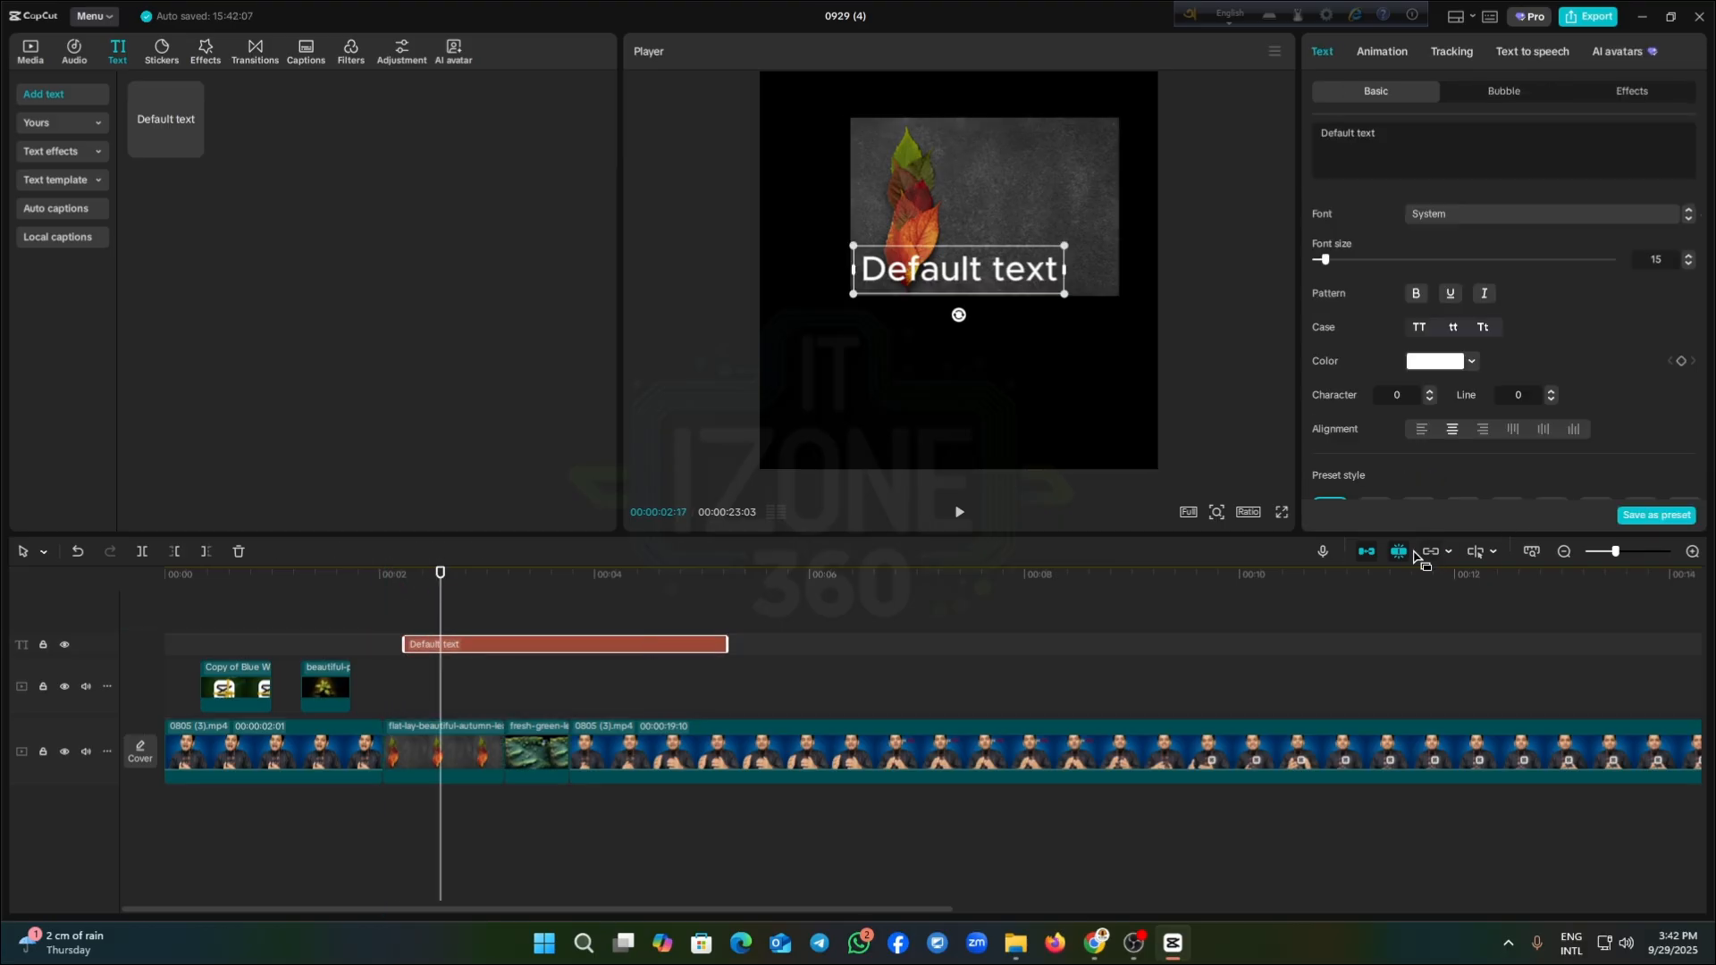
Turn off auto snapping, and try to align the default text clip with the autumn leaves clip's start by hand on the enlarged timeline
click(1399, 552)
click(1632, 551)
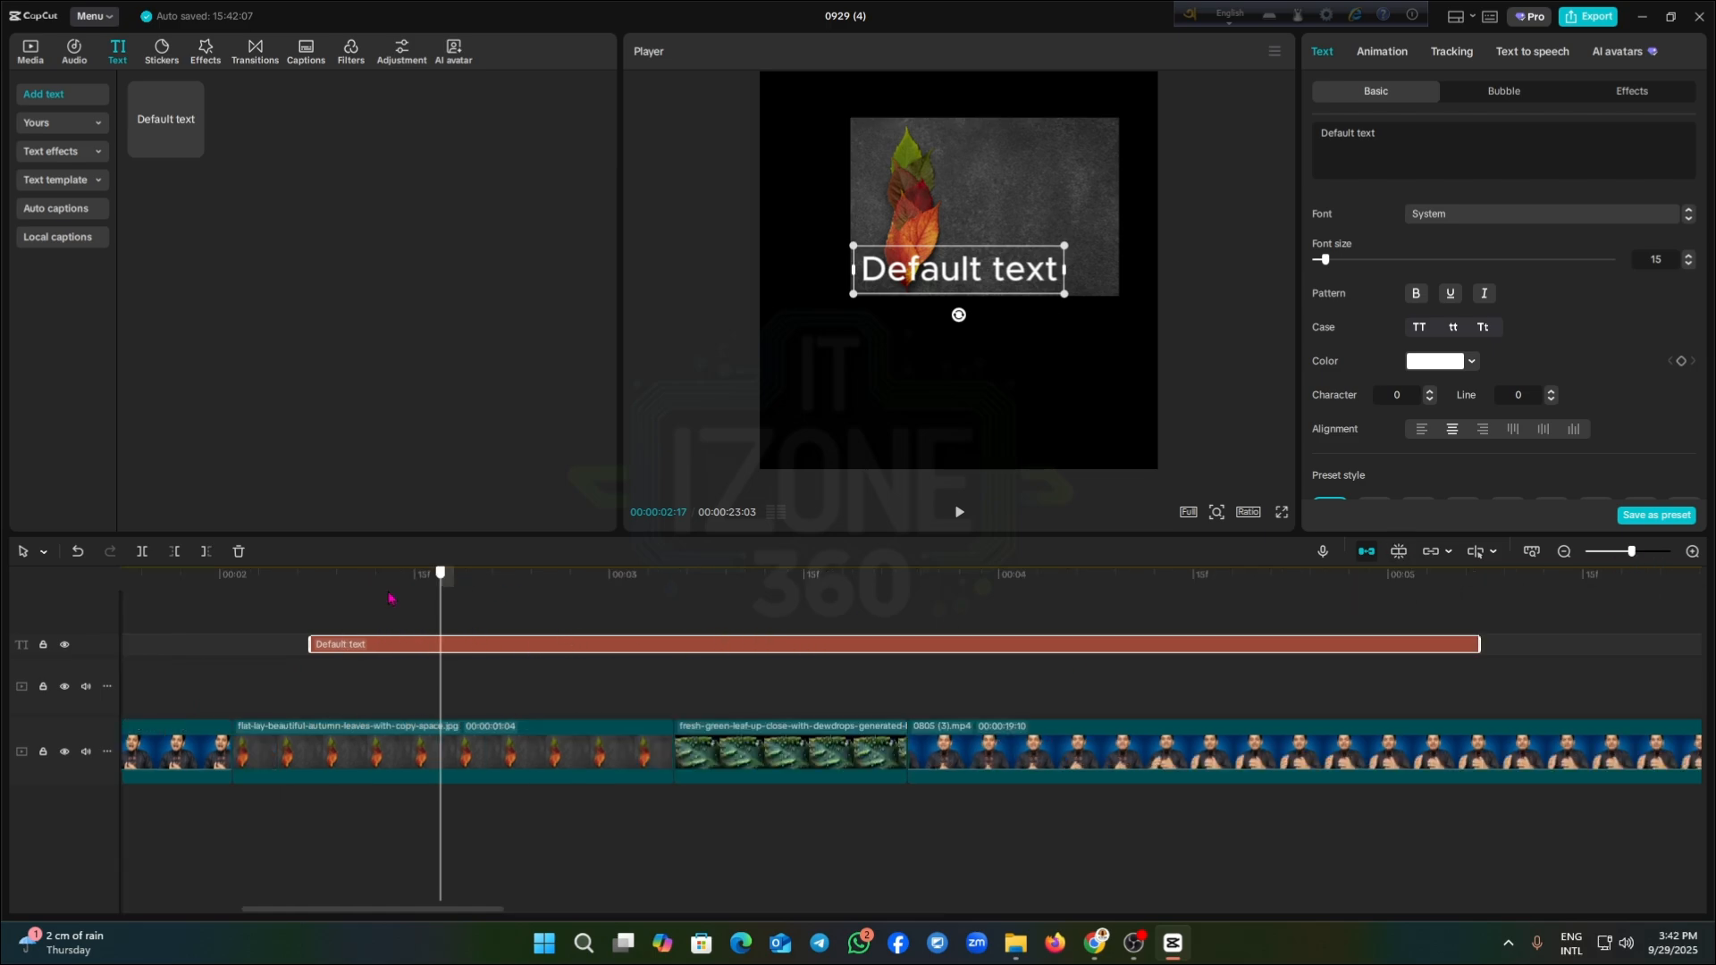
drag(394, 576, 164, 576)
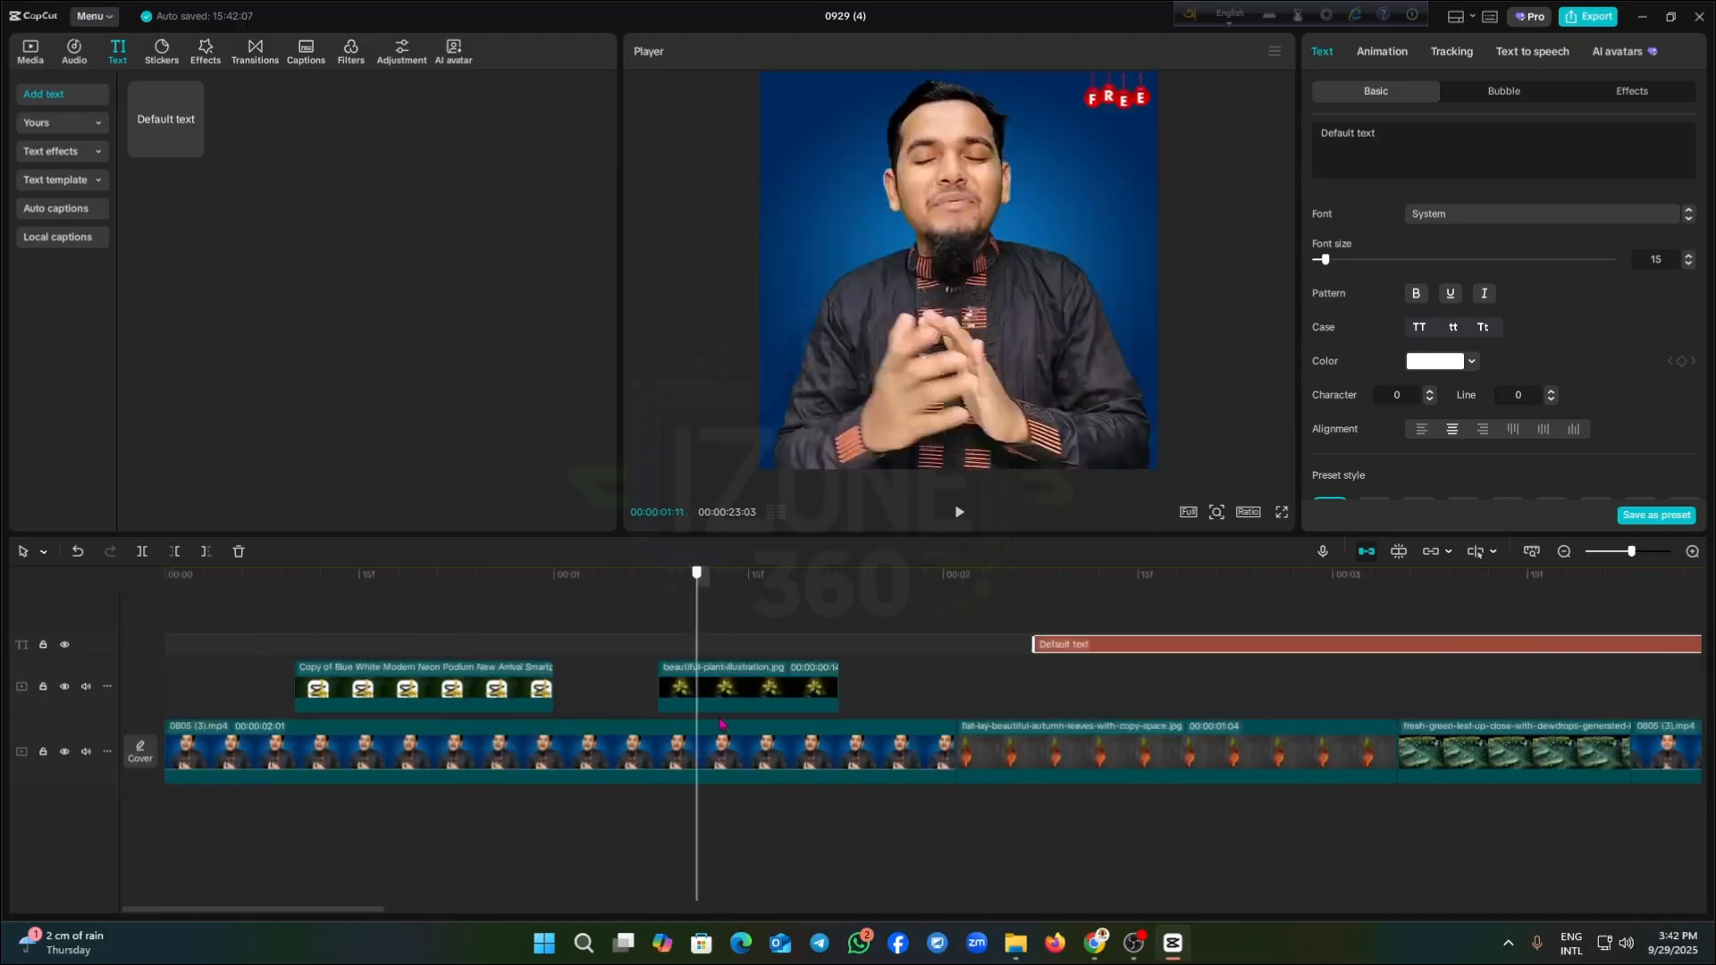
click(904, 711)
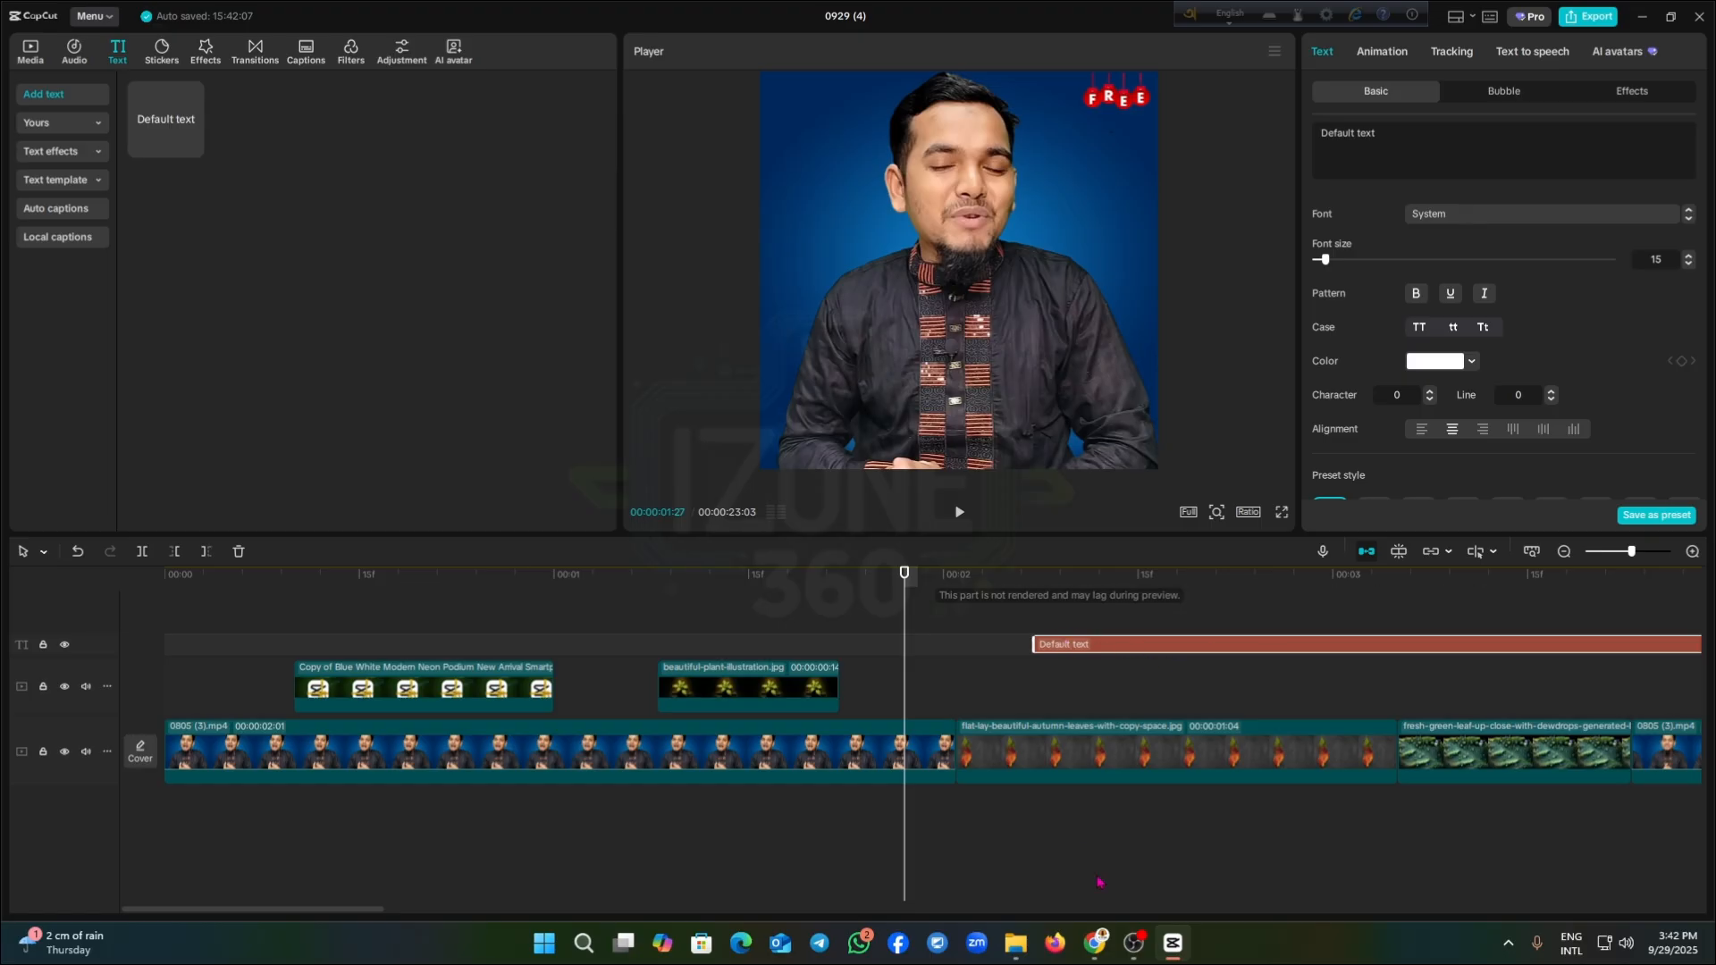
click(1057, 754)
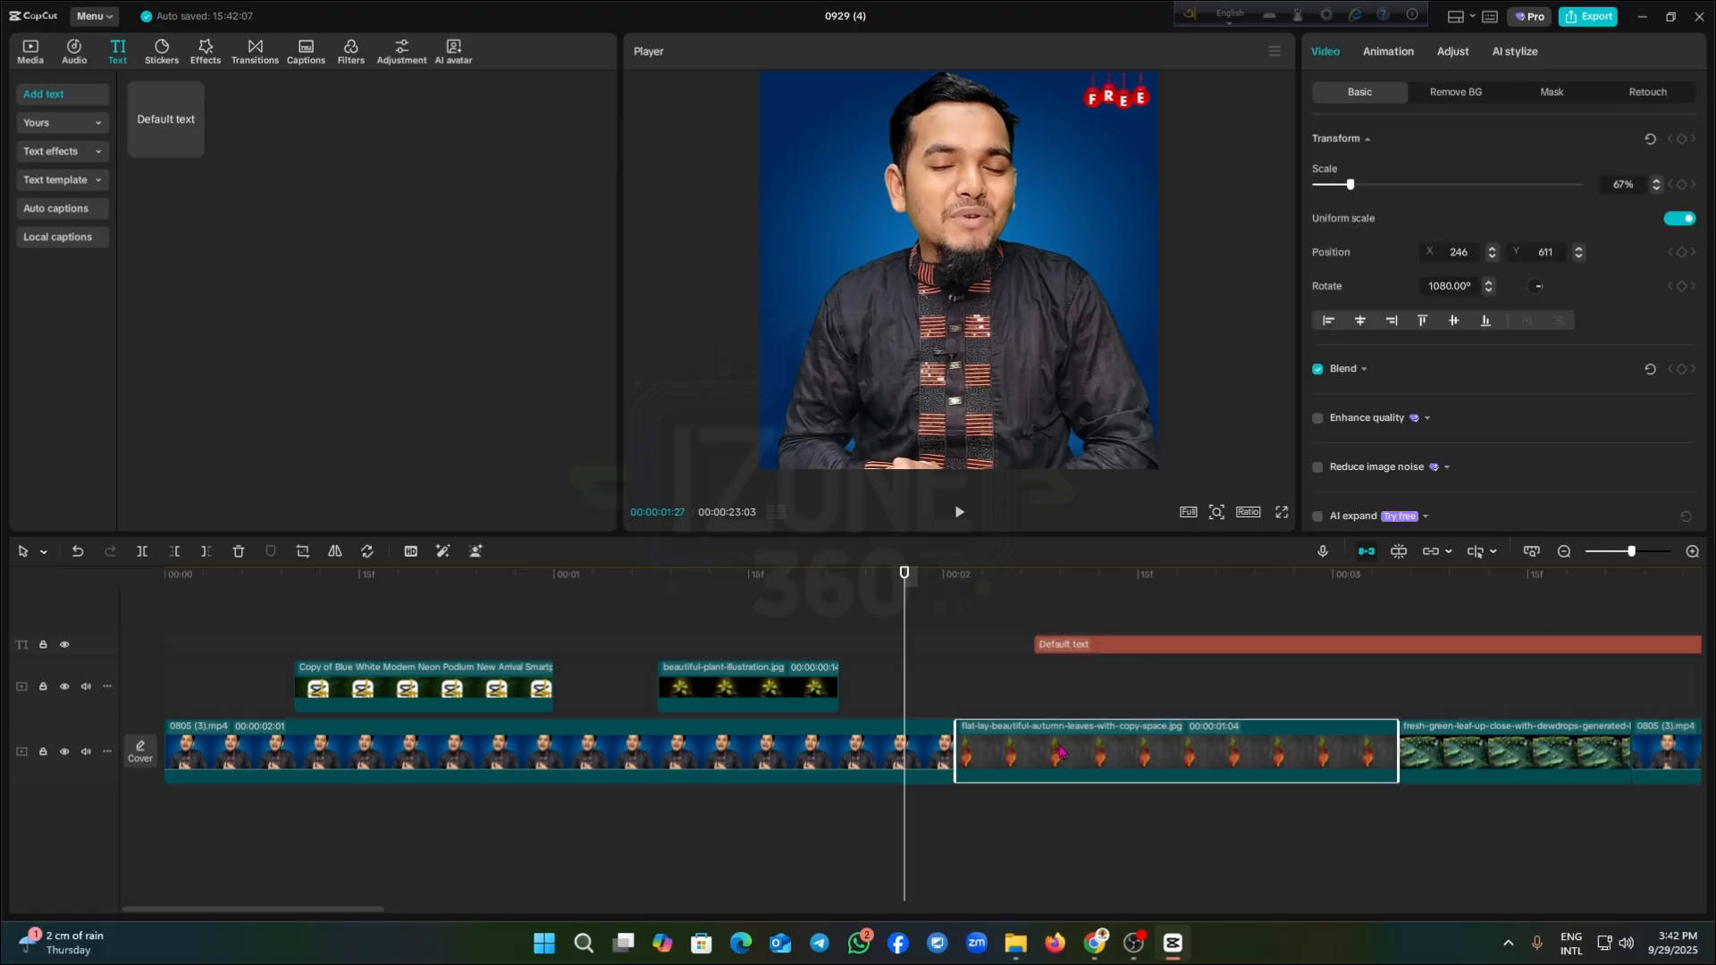
drag(1108, 643, 993, 645)
click(1024, 761)
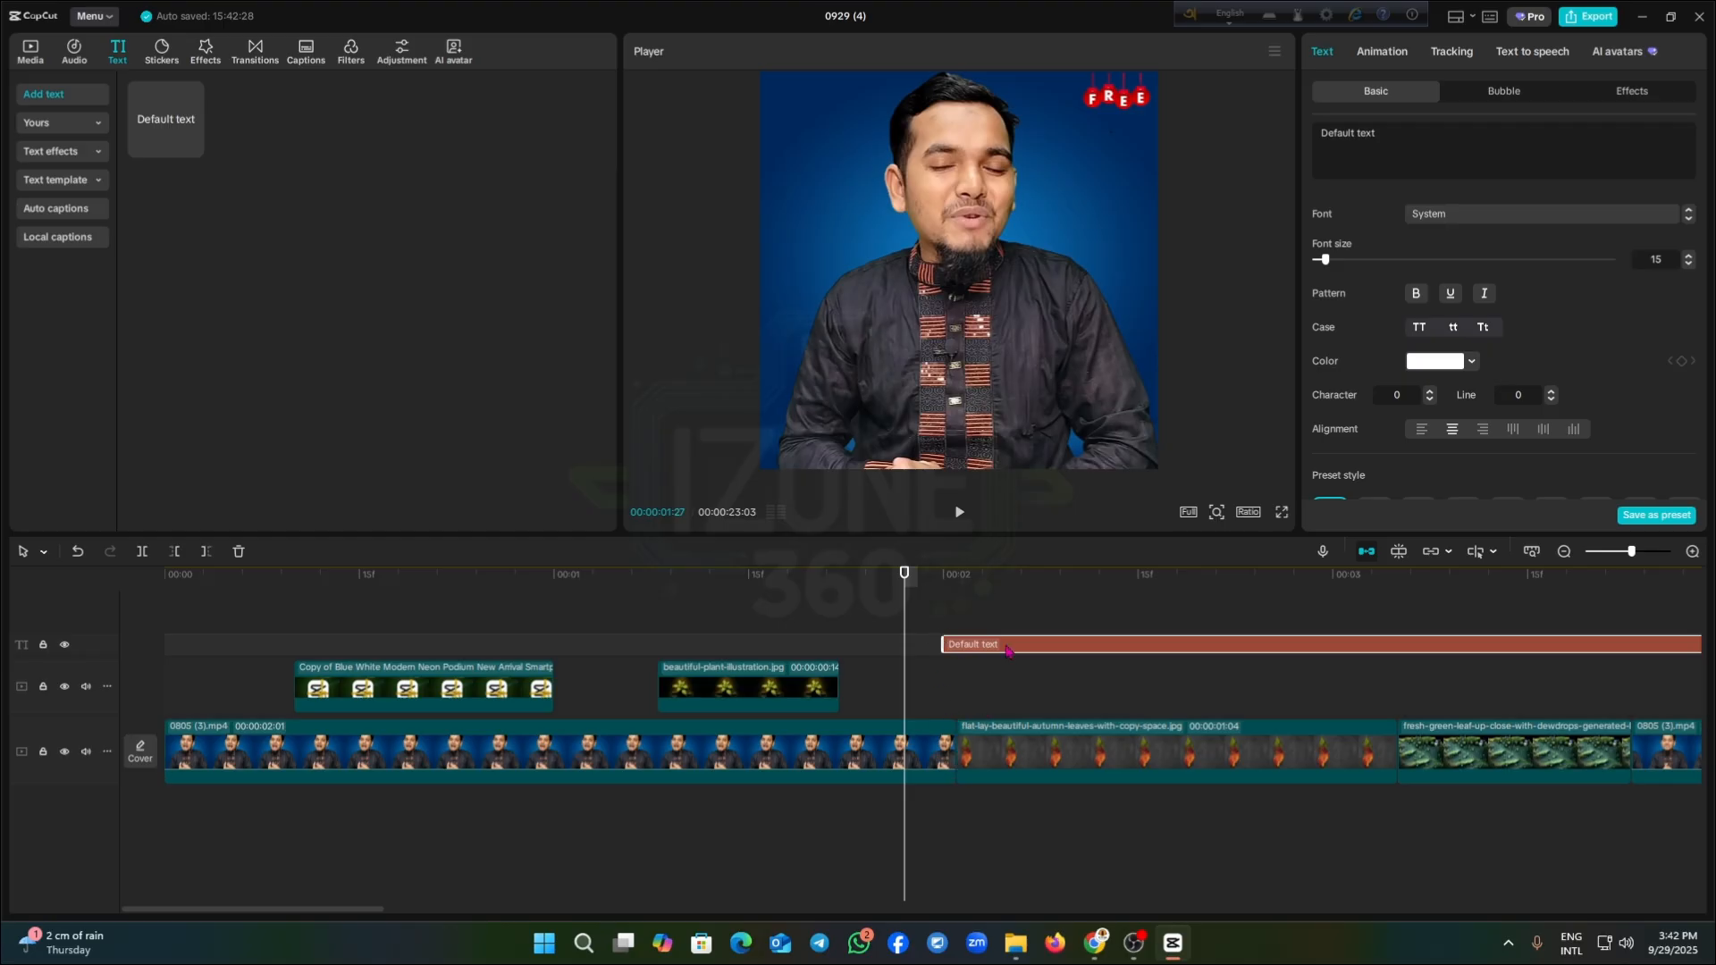
drag(999, 647, 1046, 649)
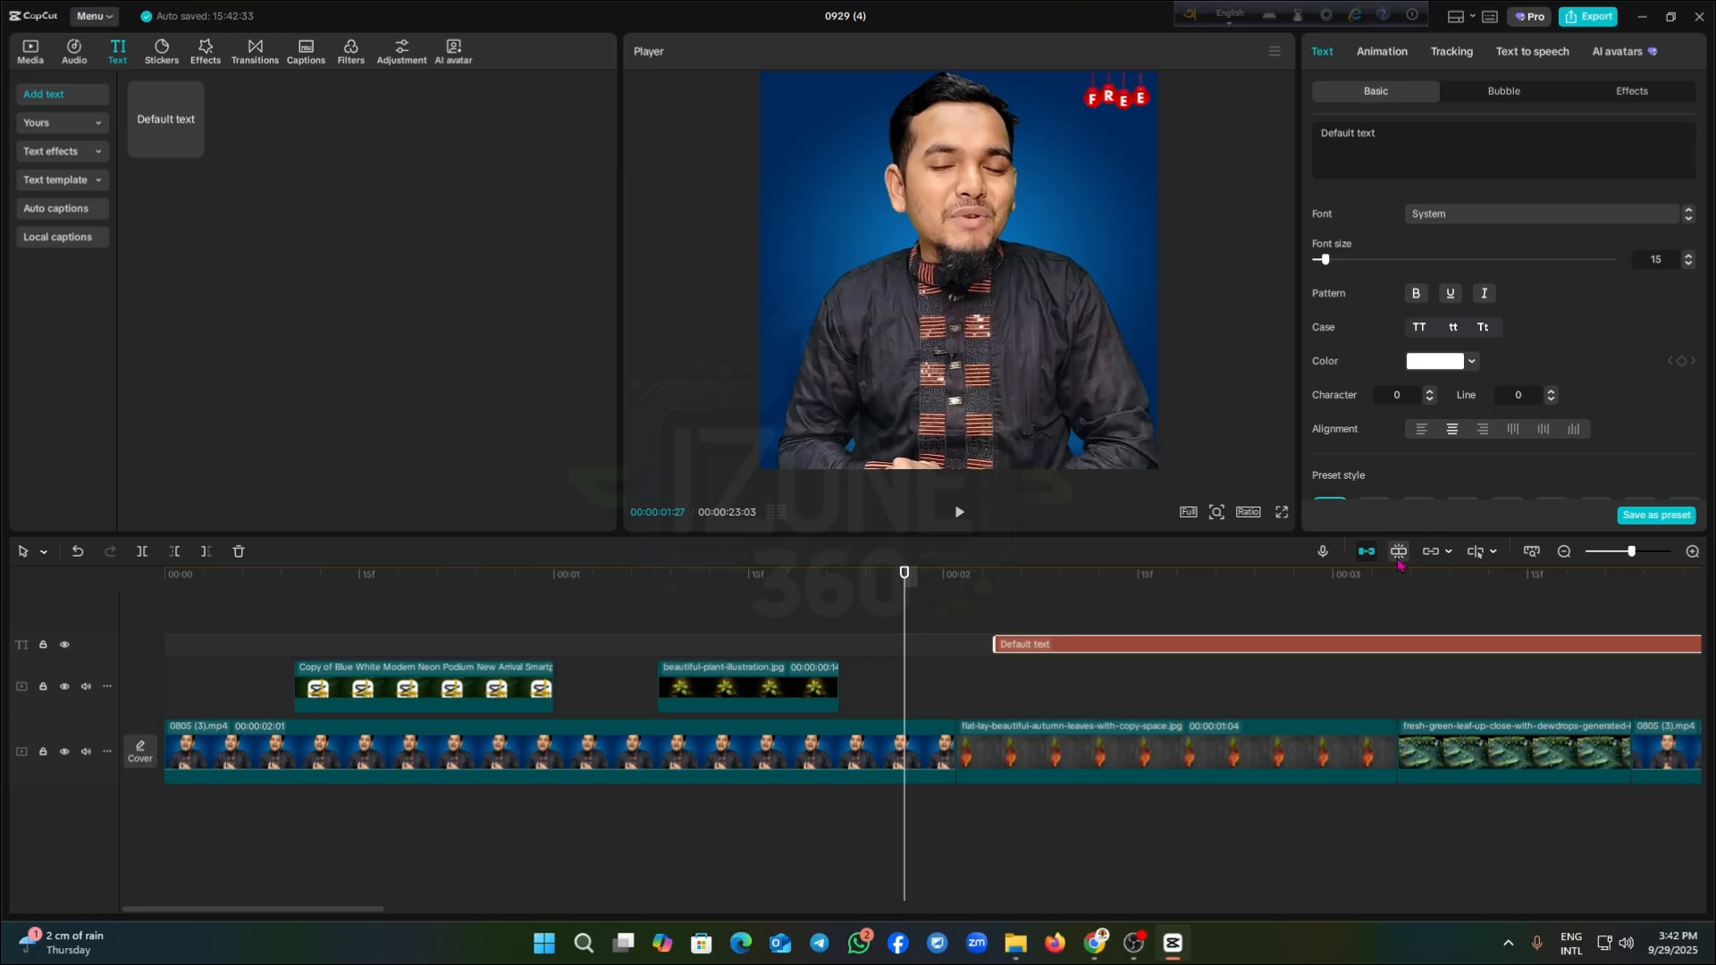
Turn auto snapping back on, and snap the start of the default text clip to the start of the autumn leaves clip
click(1399, 552)
drag(1057, 650, 1023, 650)
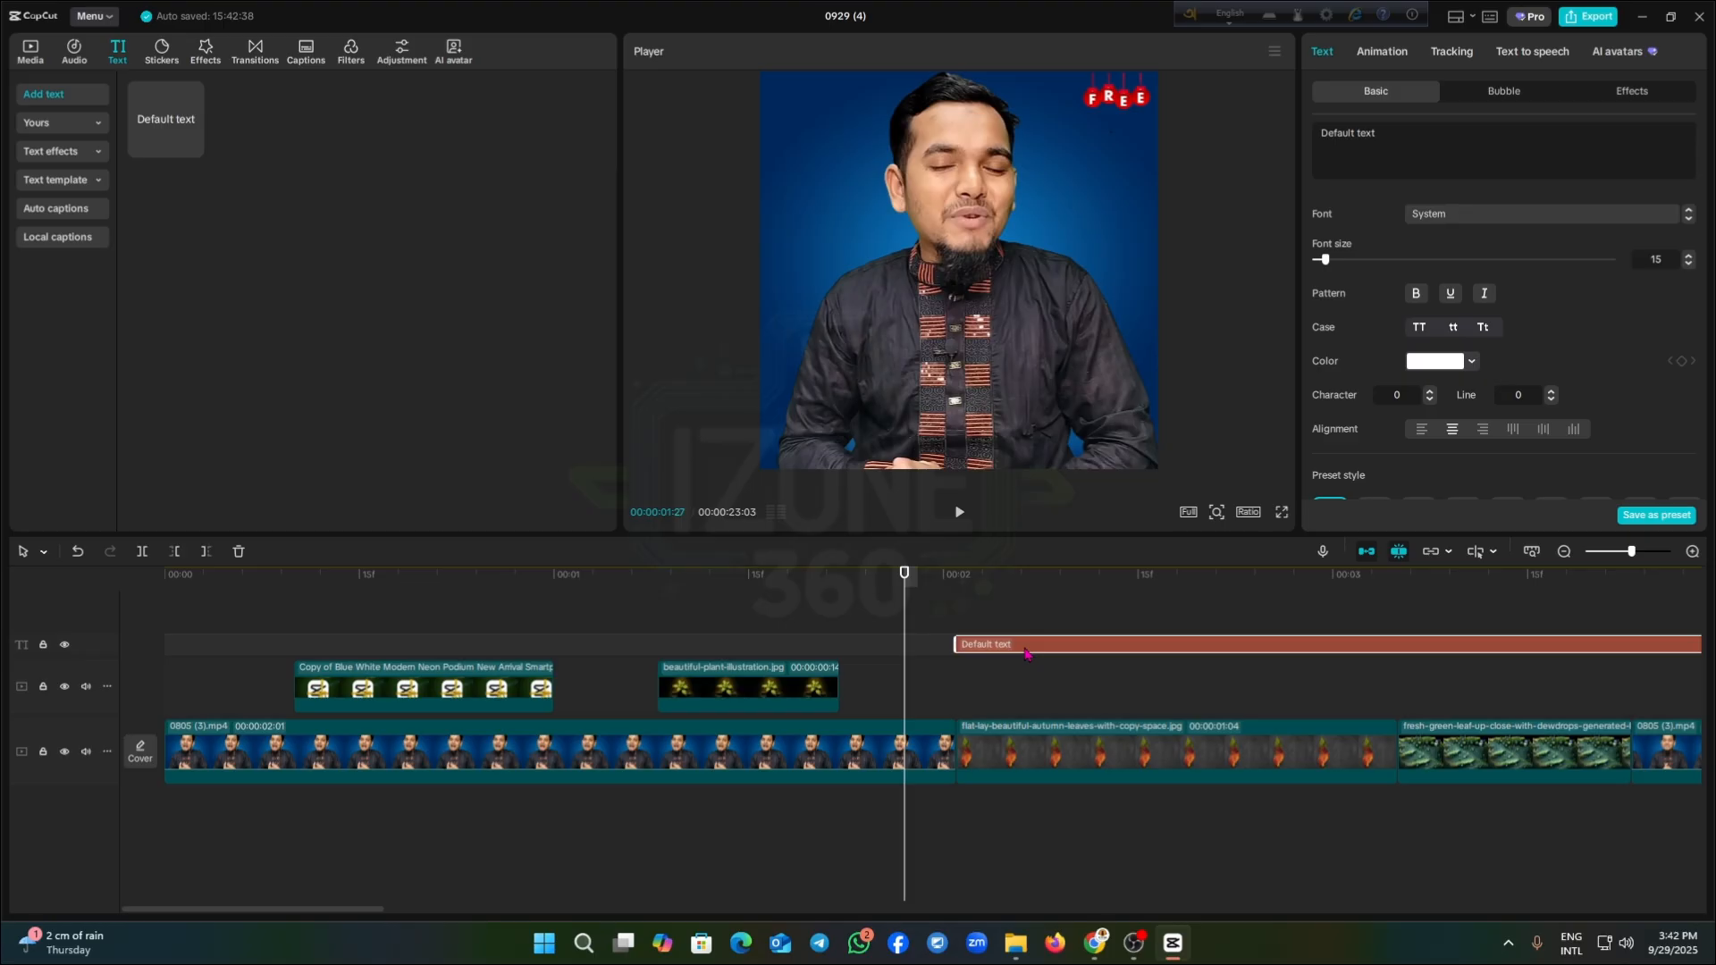
drag(1026, 654, 1043, 654)
click(1081, 756)
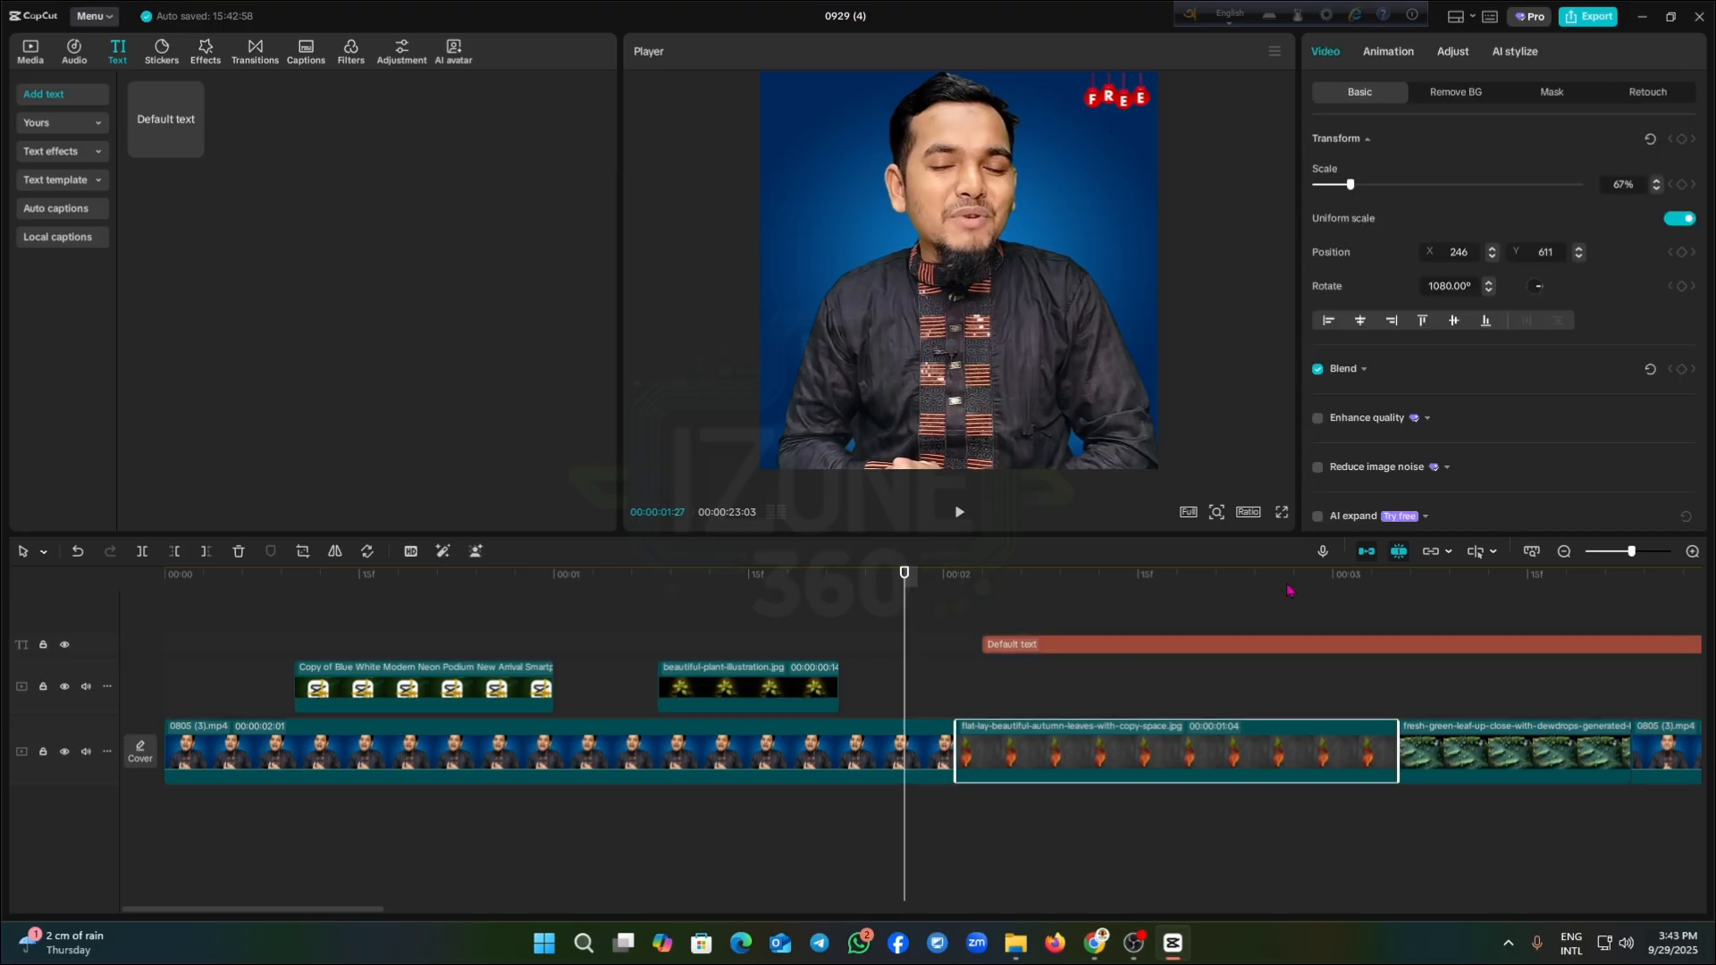
click(1055, 653)
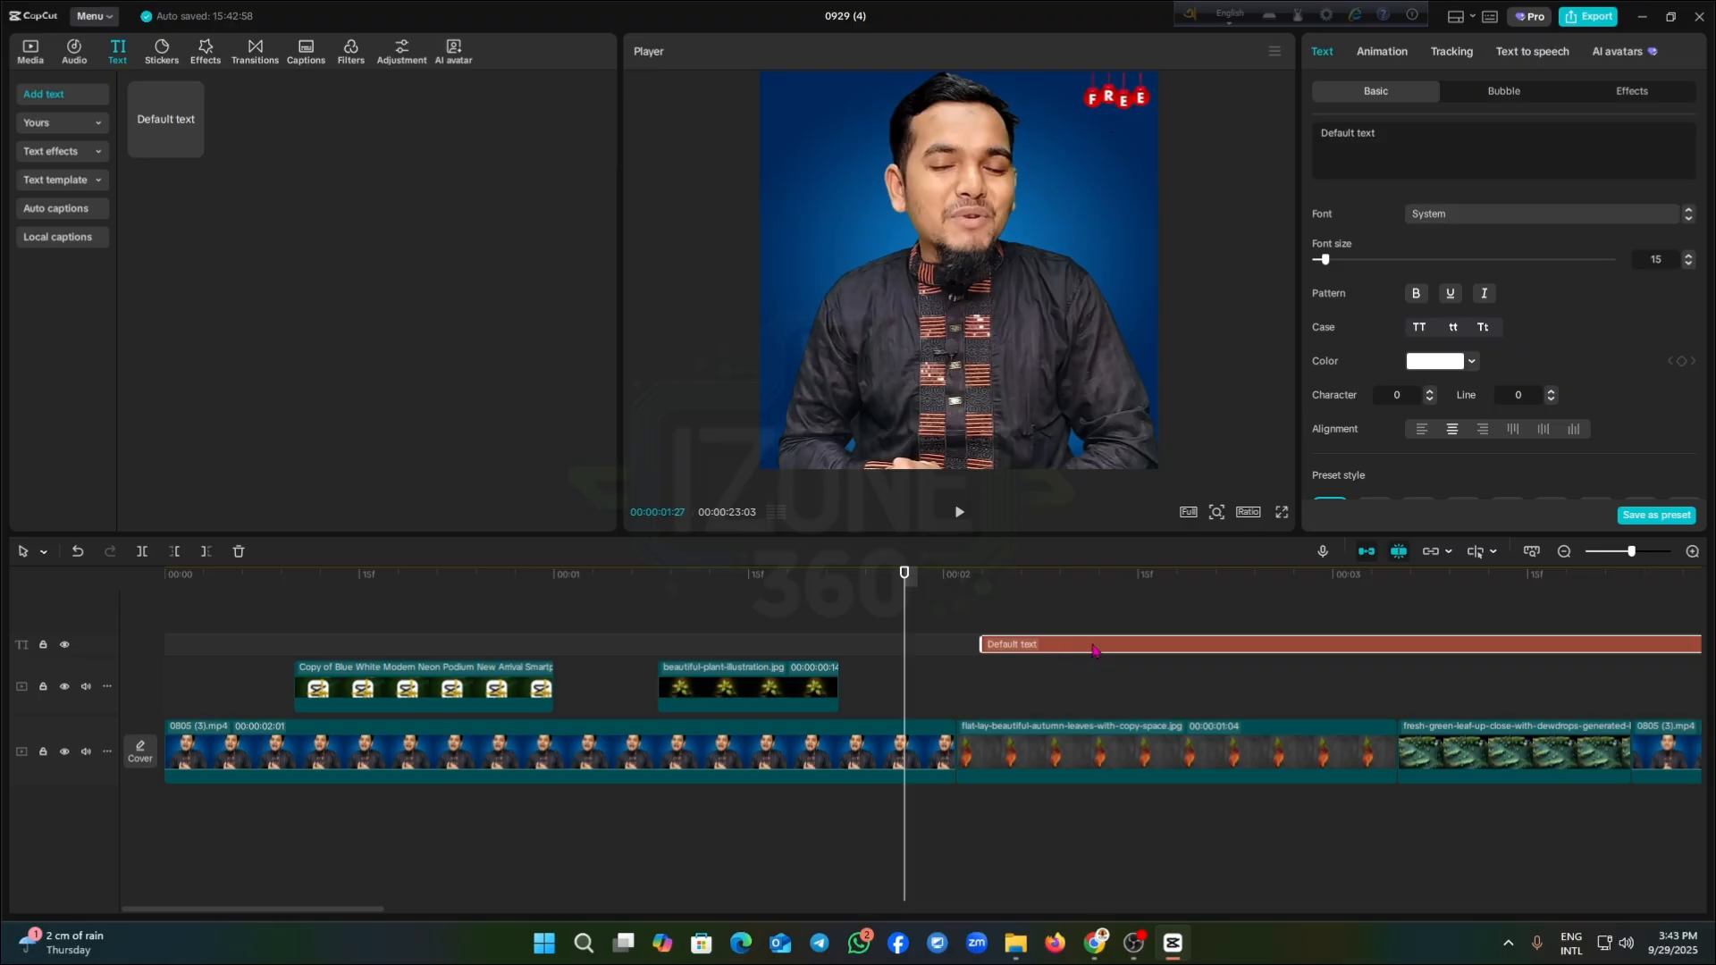
drag(1094, 649, 1079, 652)
drag(1210, 655, 1198, 702)
Split the first 0805 (3).mp4 clip on the main track at 00:00:01:02
click(586, 752)
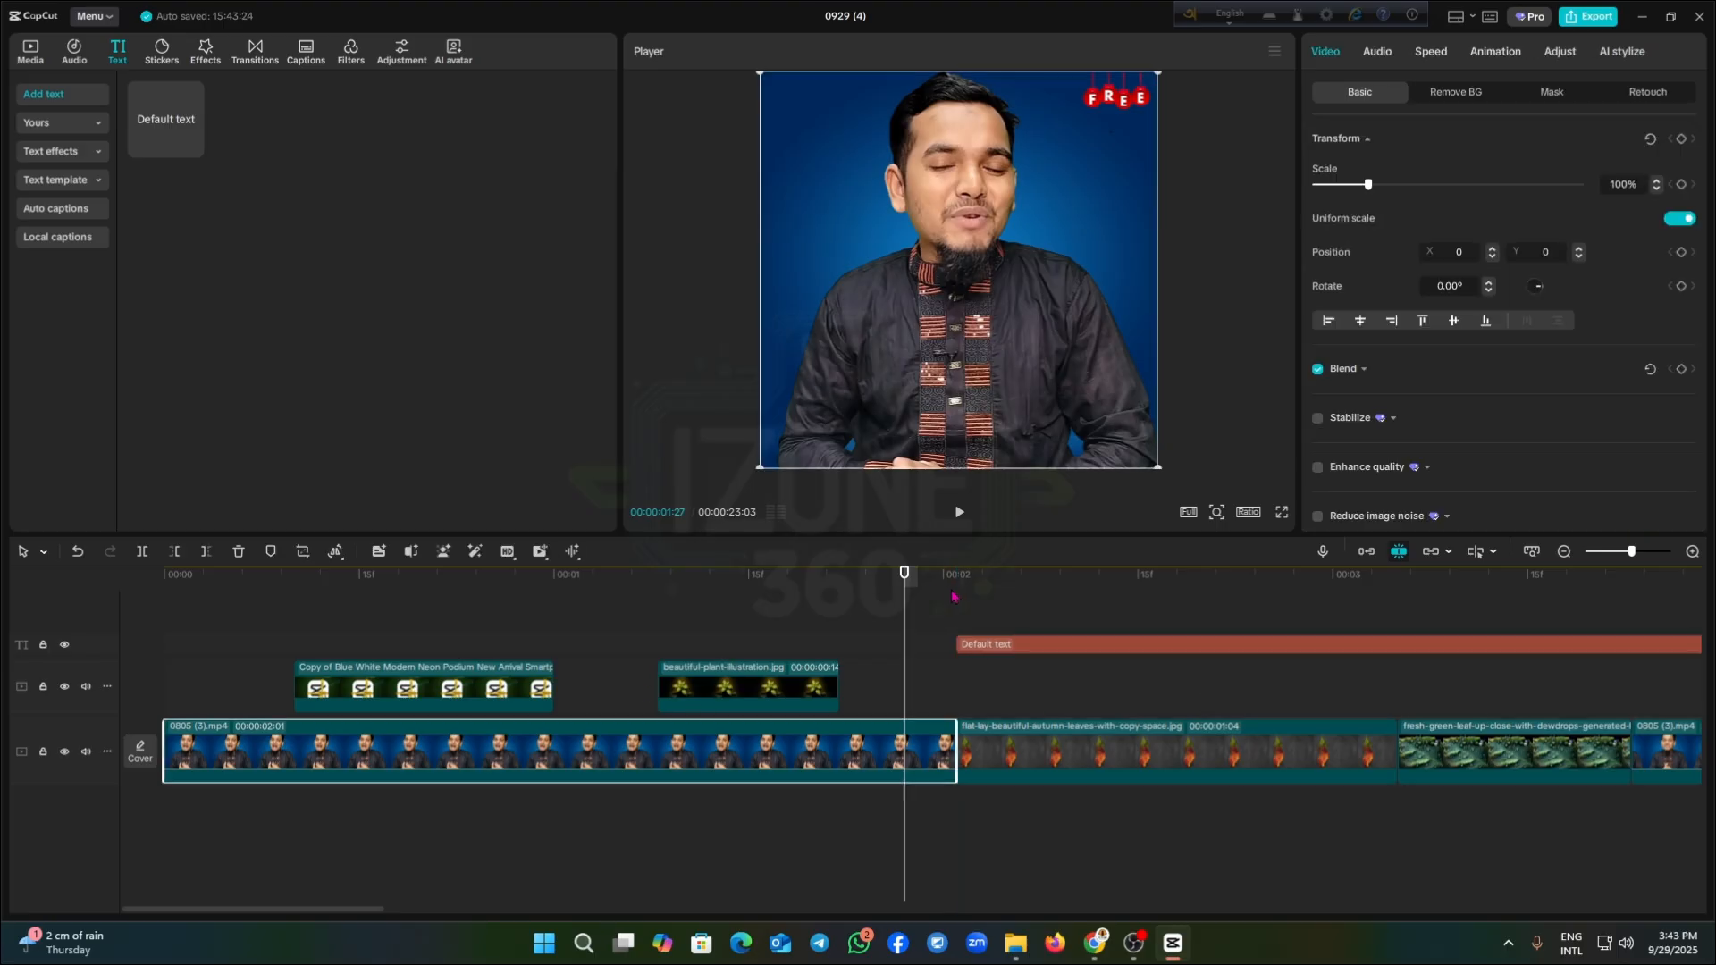
drag(904, 592, 580, 662)
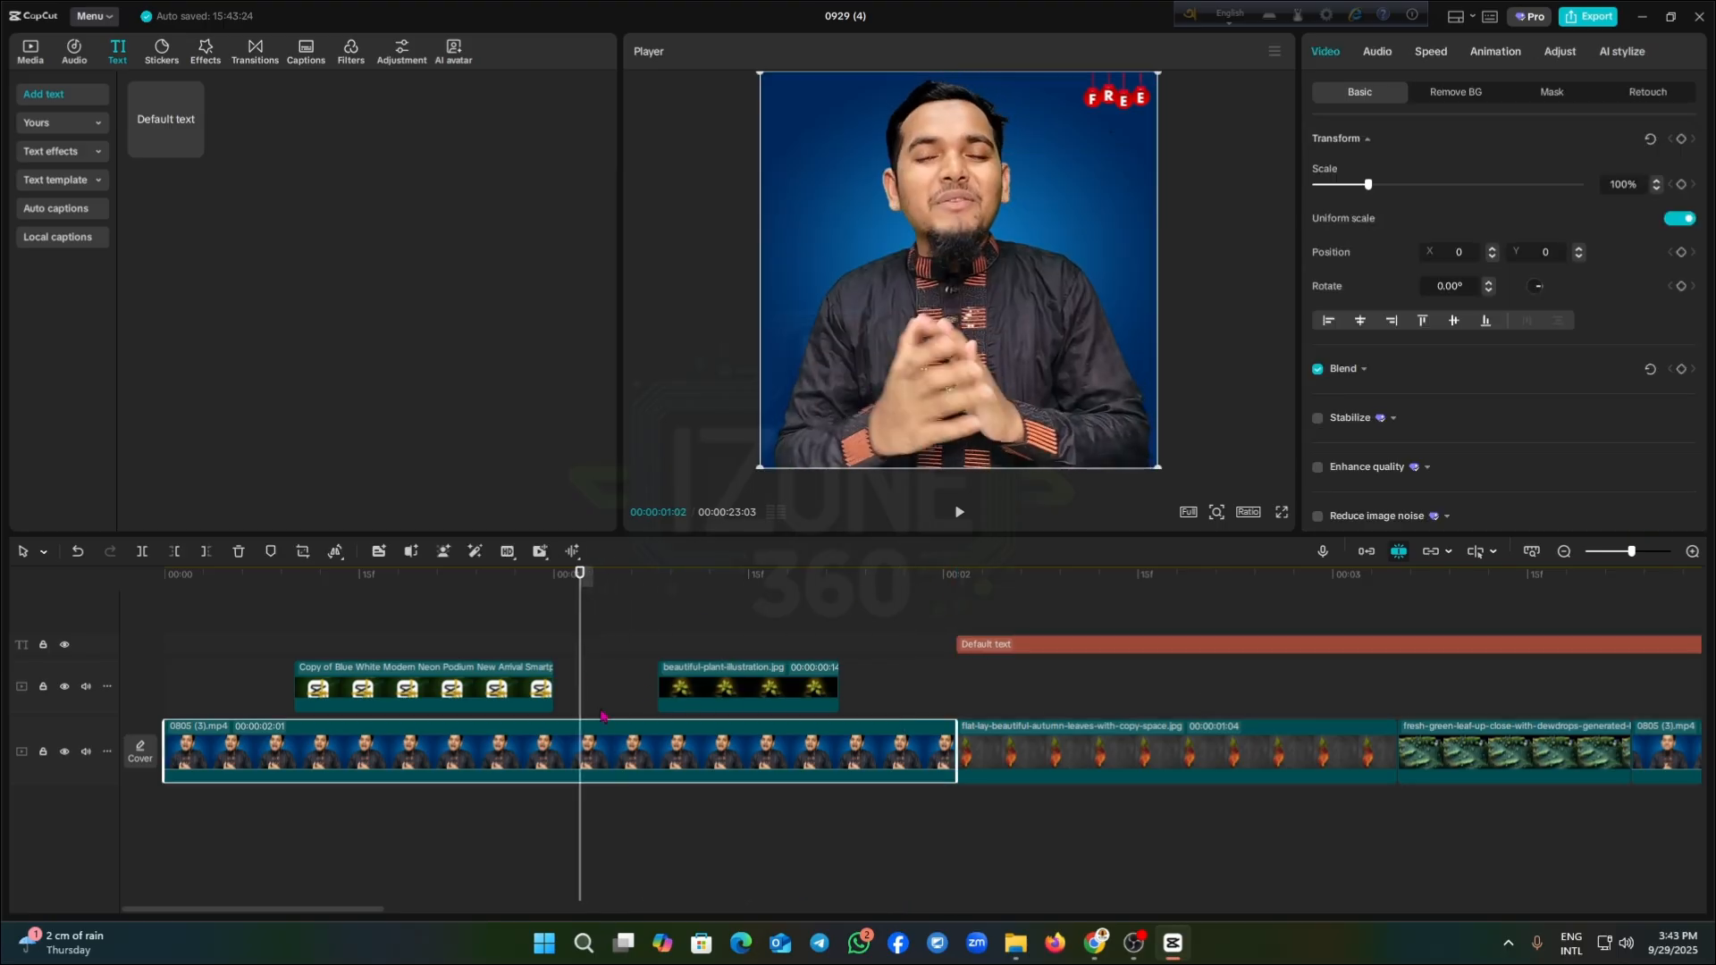
click(142, 551)
Move the plant clip earlier so it snaps to the split point in the video below, and return the playhead to the timeline's start
click(725, 687)
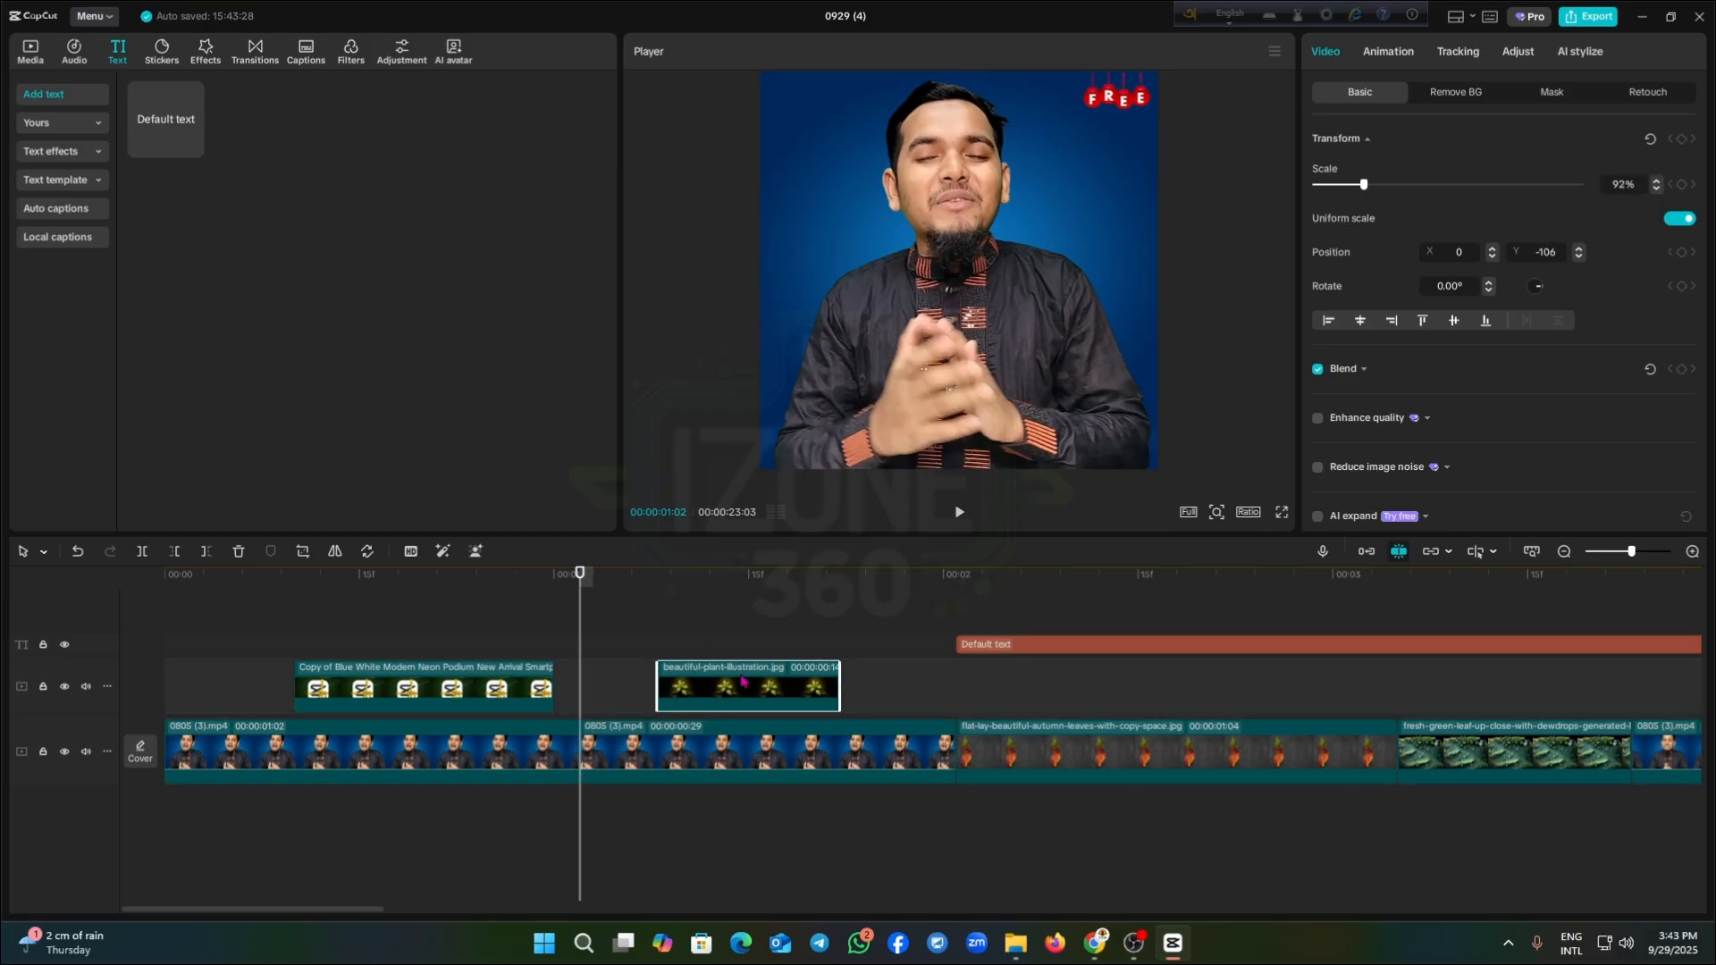
click(641, 754)
click(738, 671)
drag(731, 686, 663, 671)
key(Home)
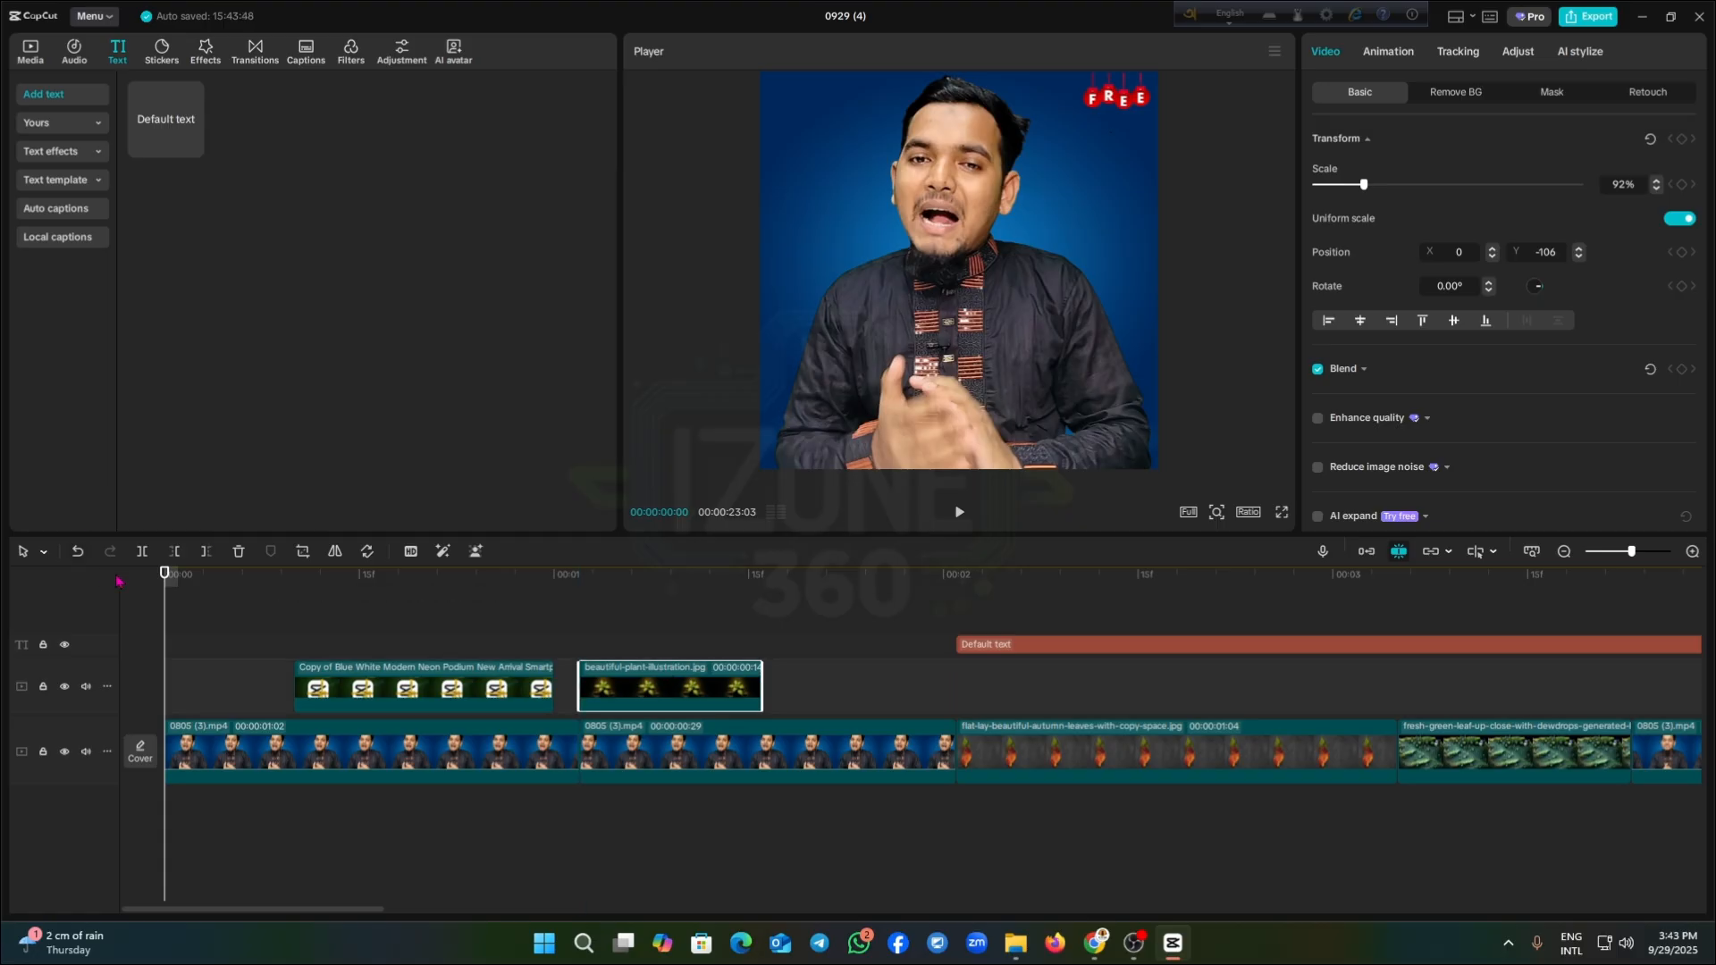
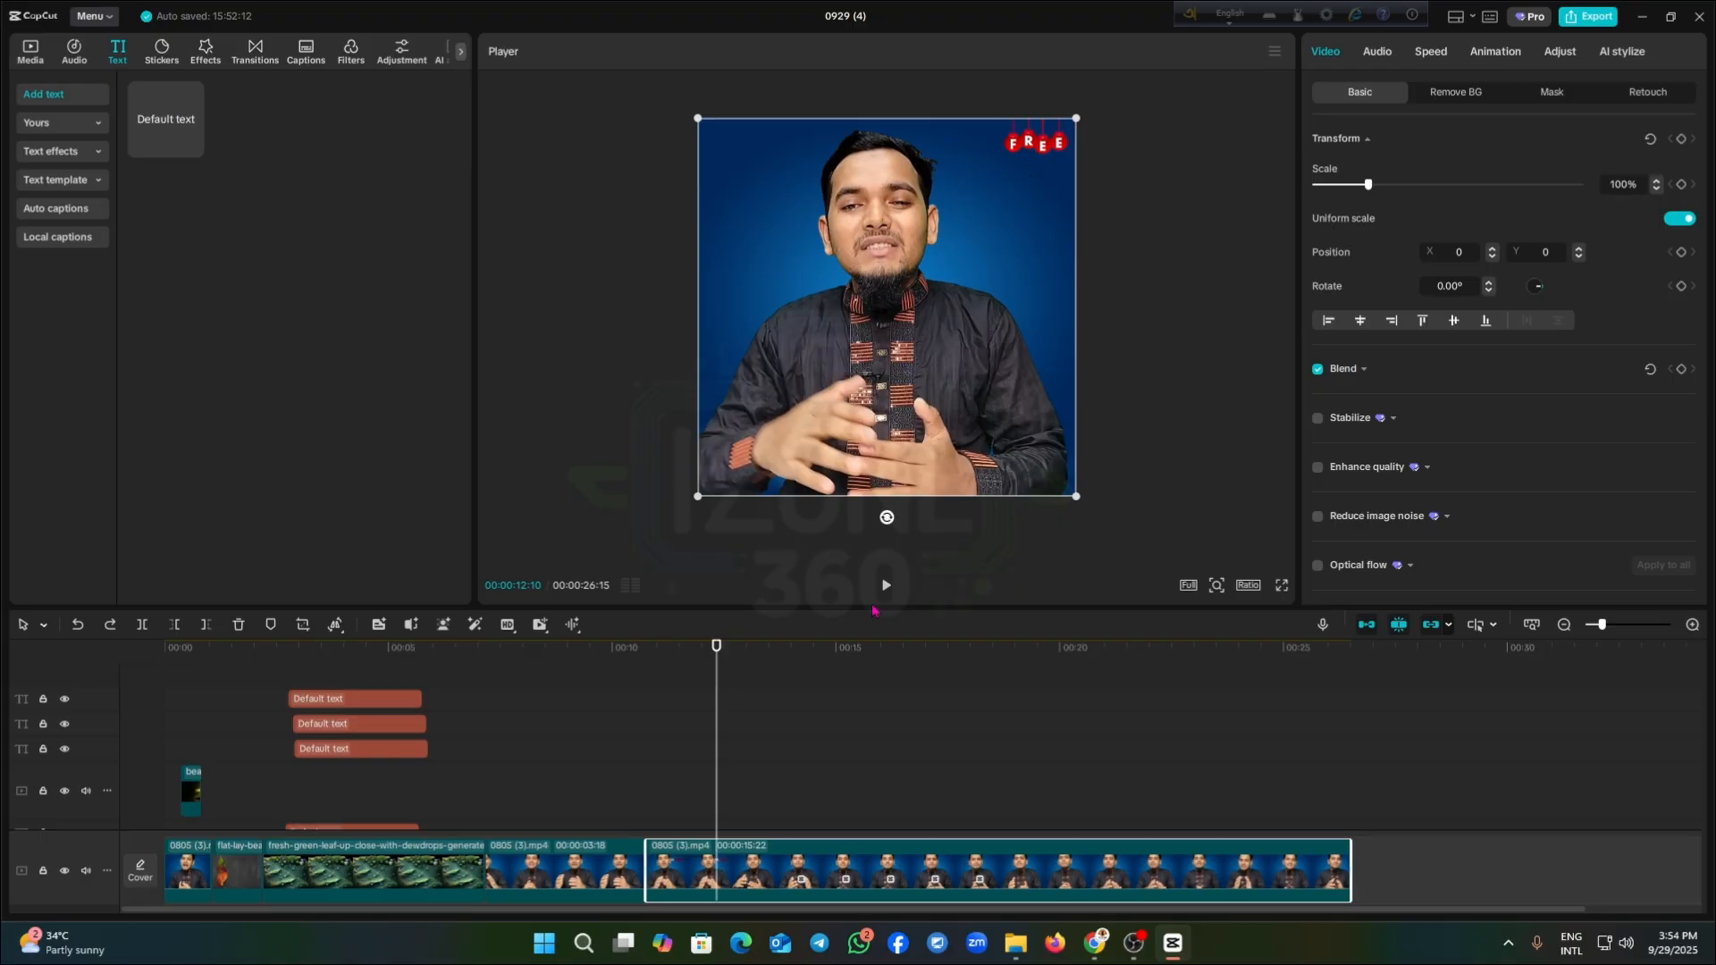
Set the project's aspect ratio to 16:9 and shrink the selected last 0805 (3).mp4 clip to 69% scale
click(1246, 587)
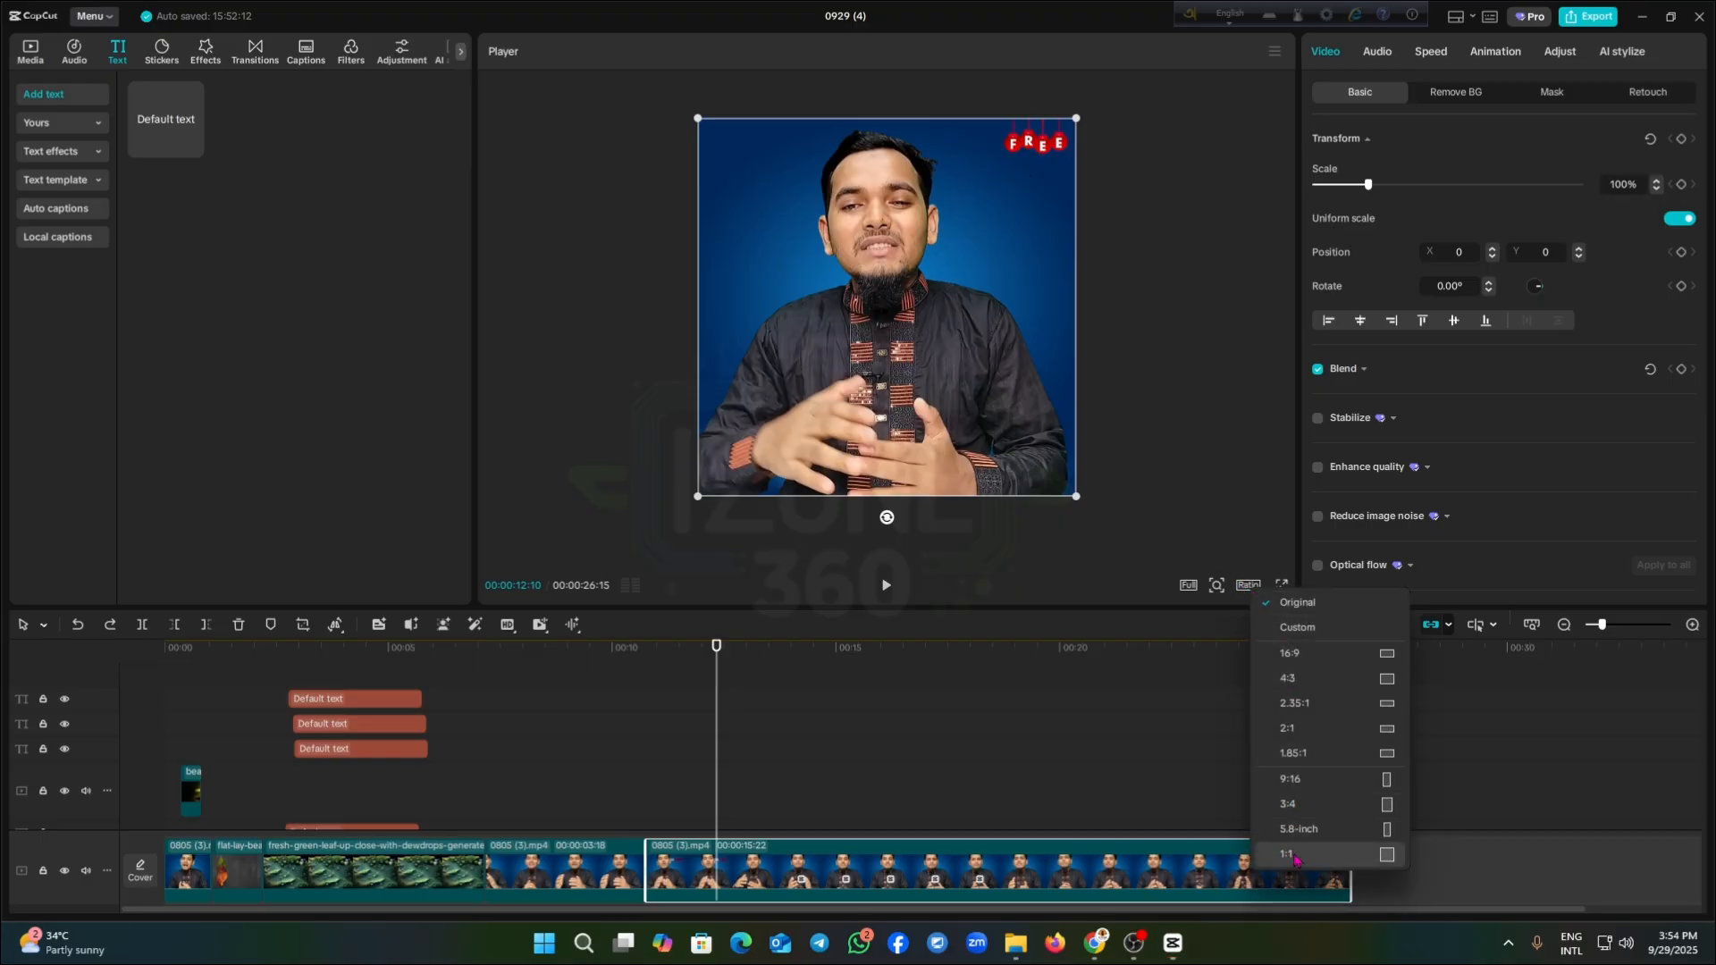
click(1329, 662)
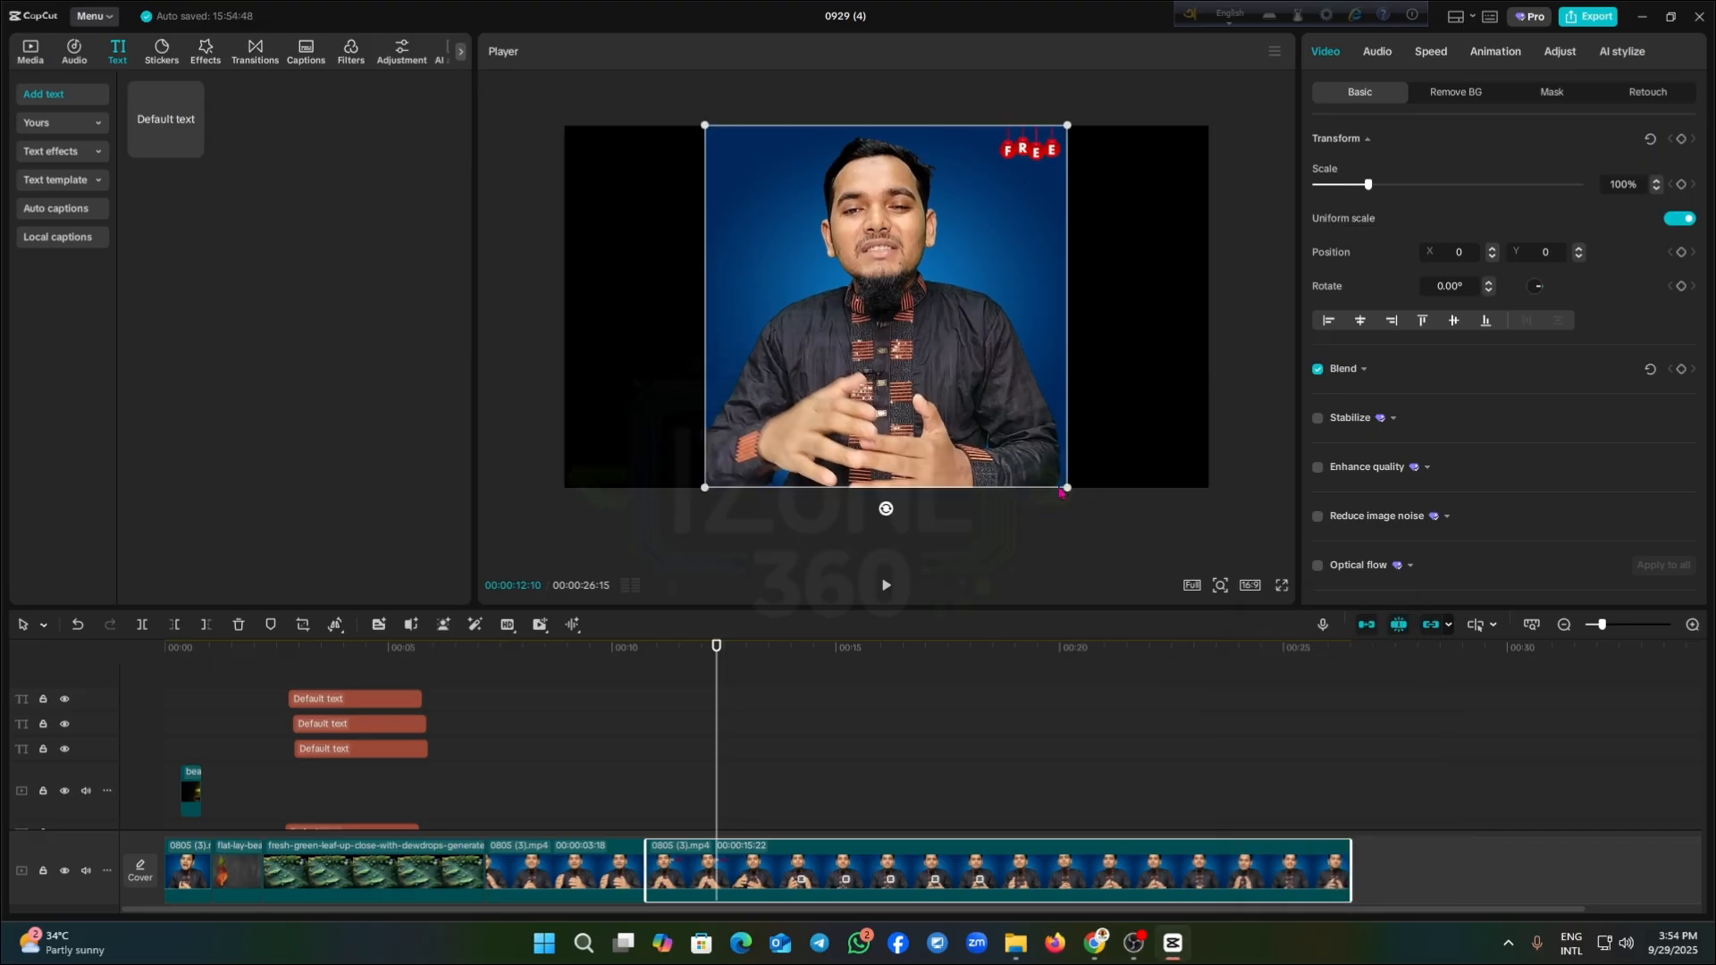
drag(1062, 491, 1142, 226)
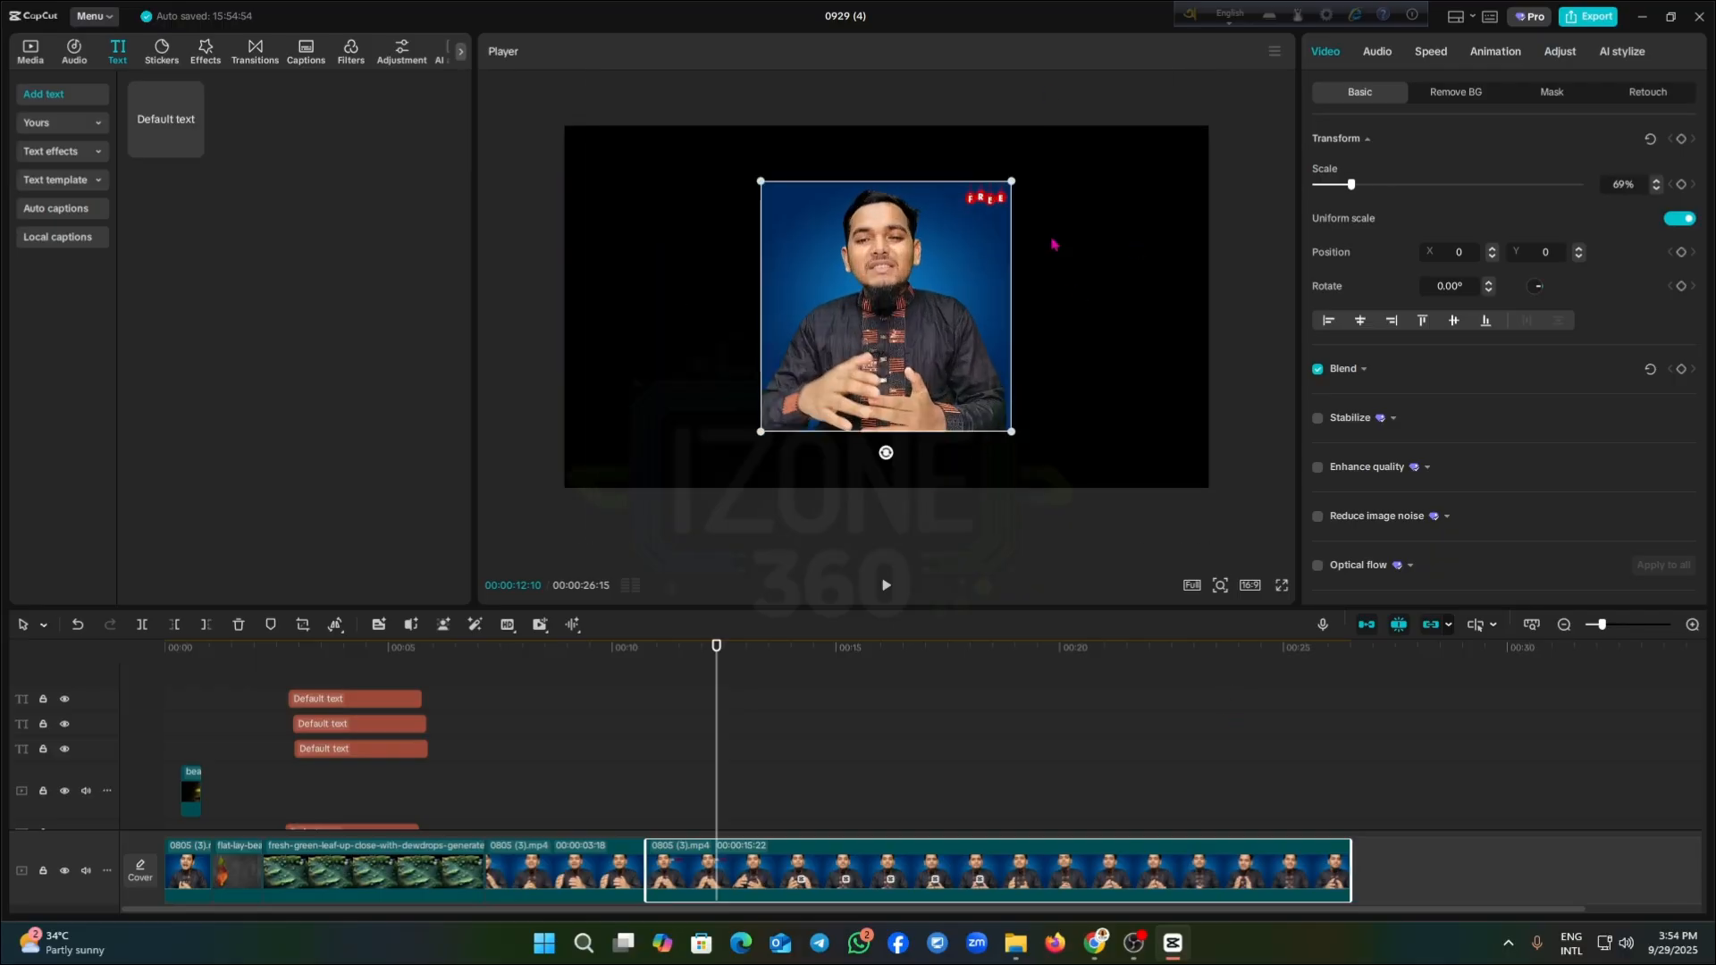
Switch the project's aspect ratio to 9:16 and preview the vertical frame at 00:00:08:21
click(1249, 586)
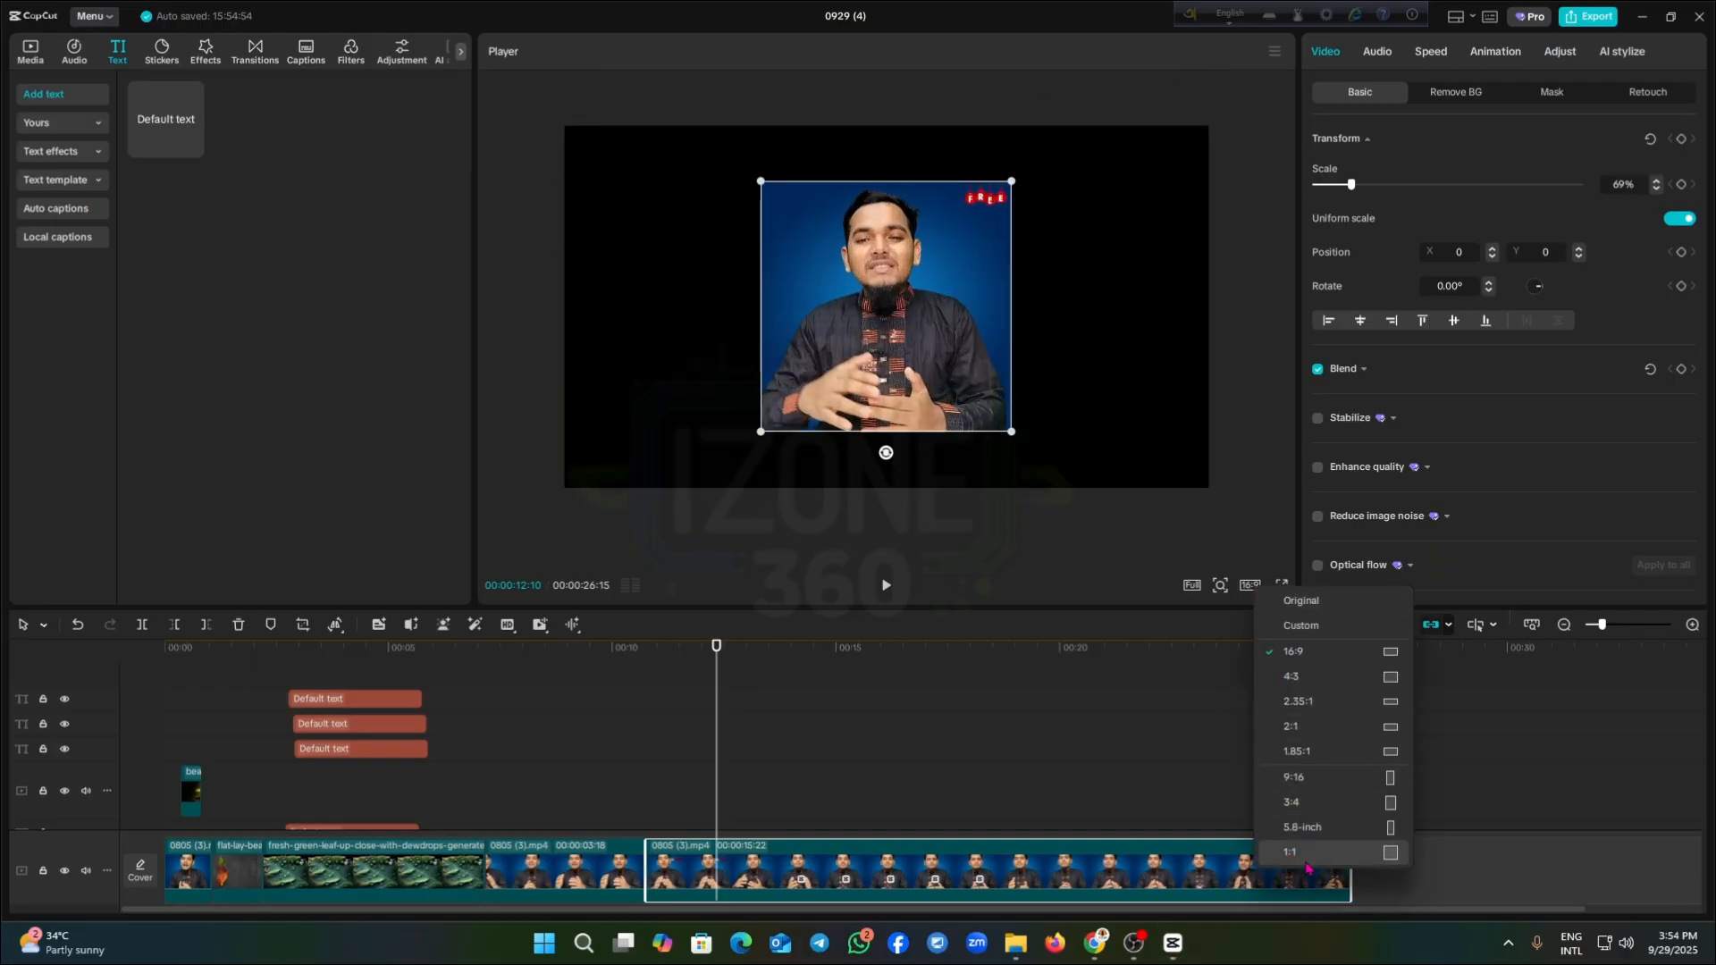
click(1314, 778)
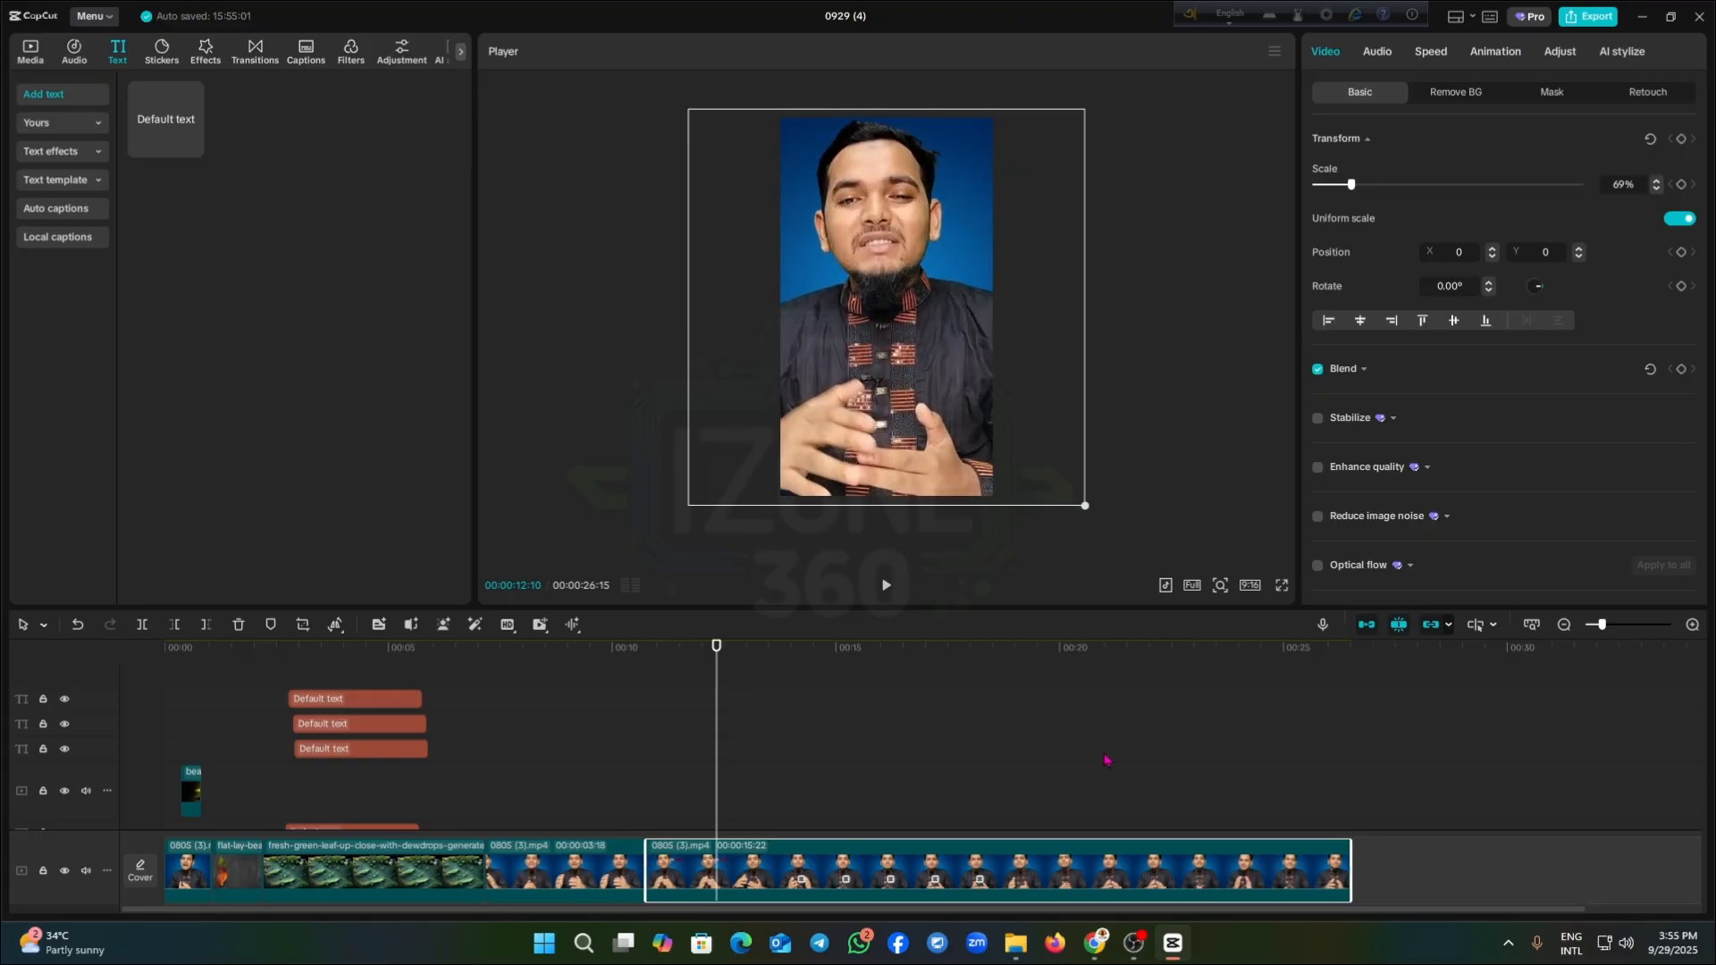
drag(661, 647, 553, 647)
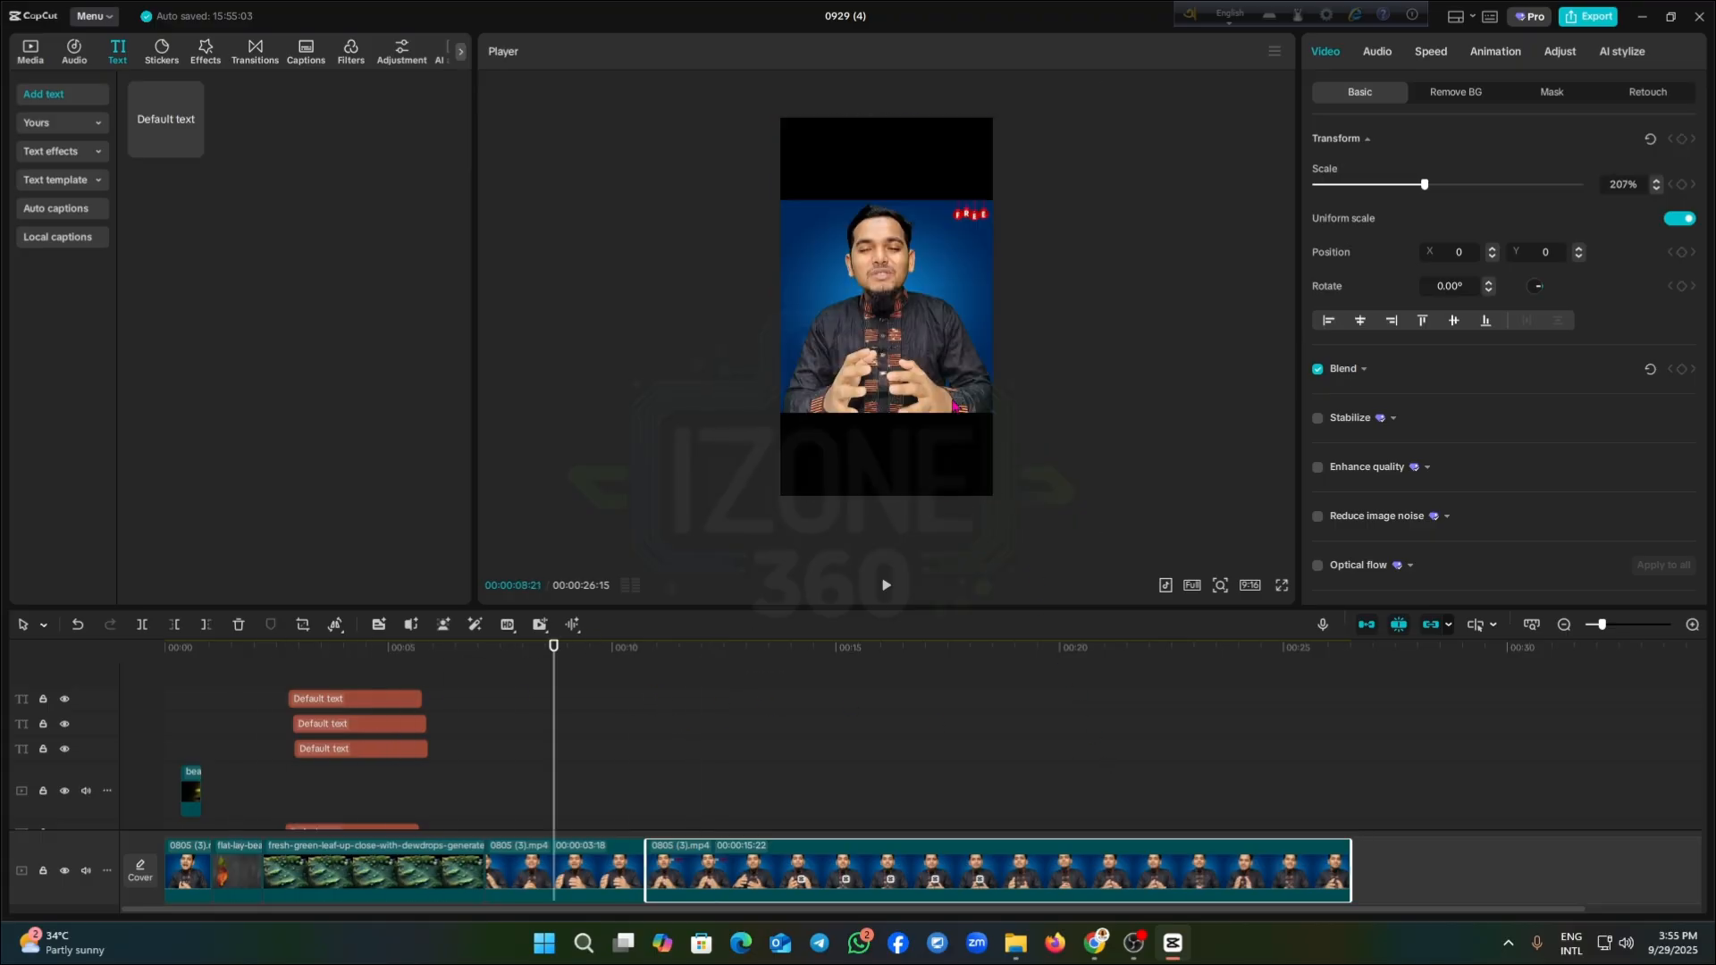
Restore the project's aspect ratio to Original and look over the available ratio presets again
click(1252, 586)
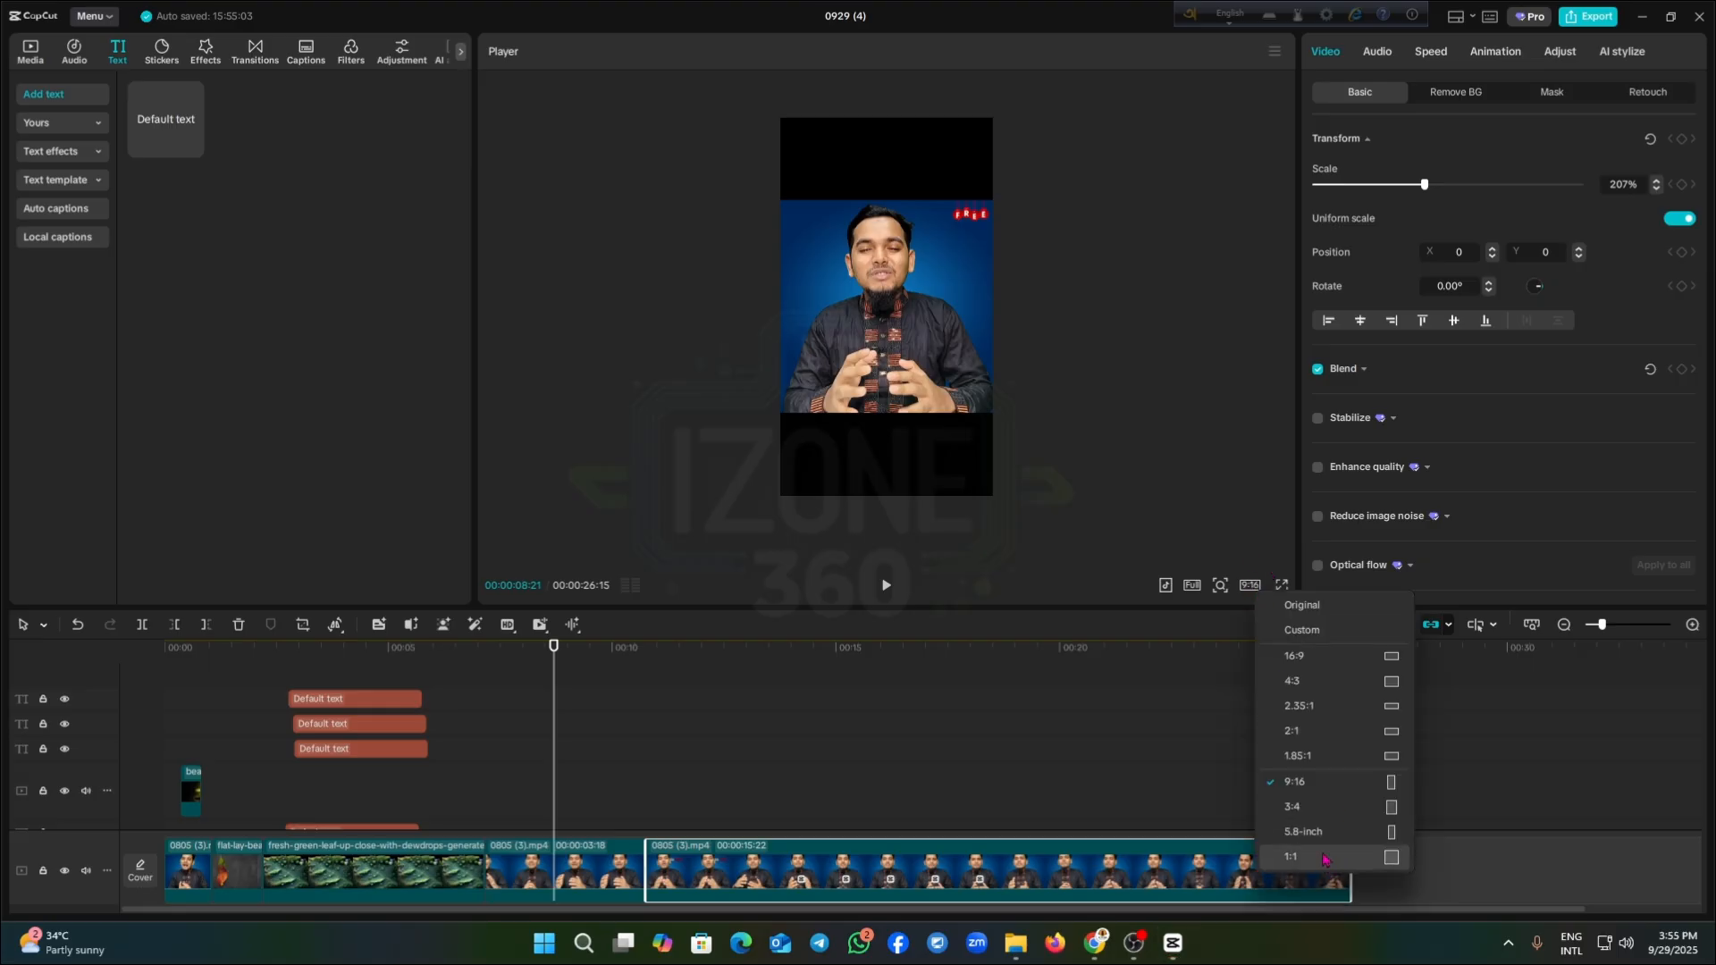
click(1297, 617)
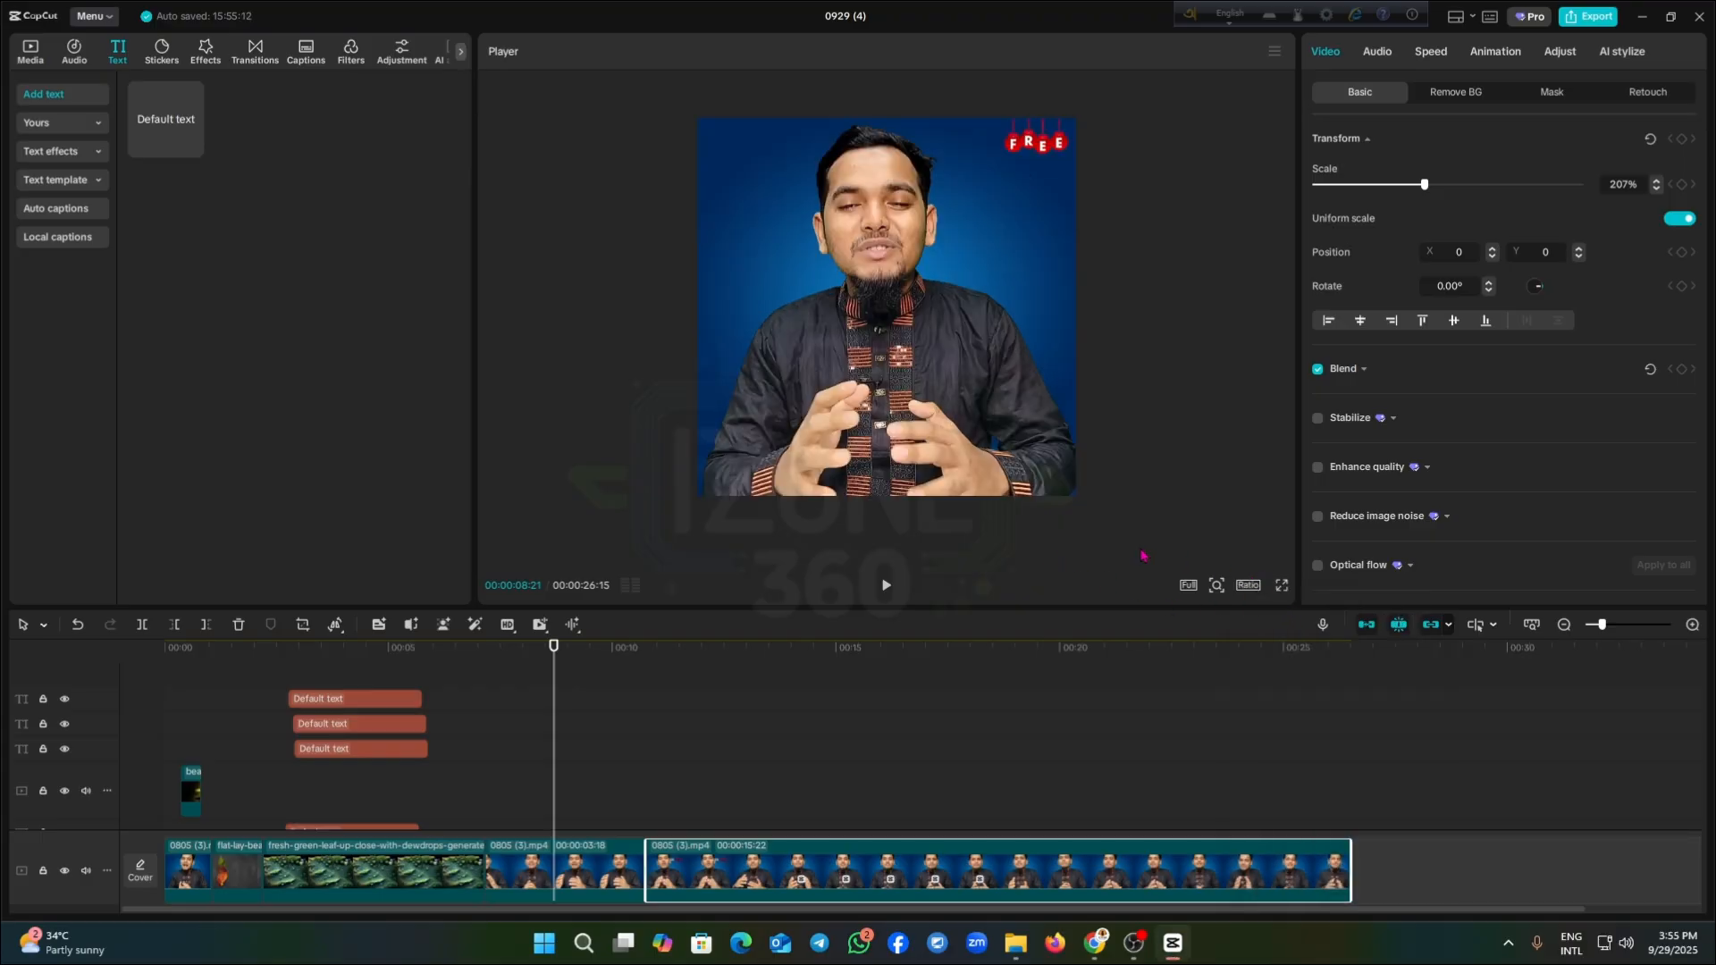
click(1249, 586)
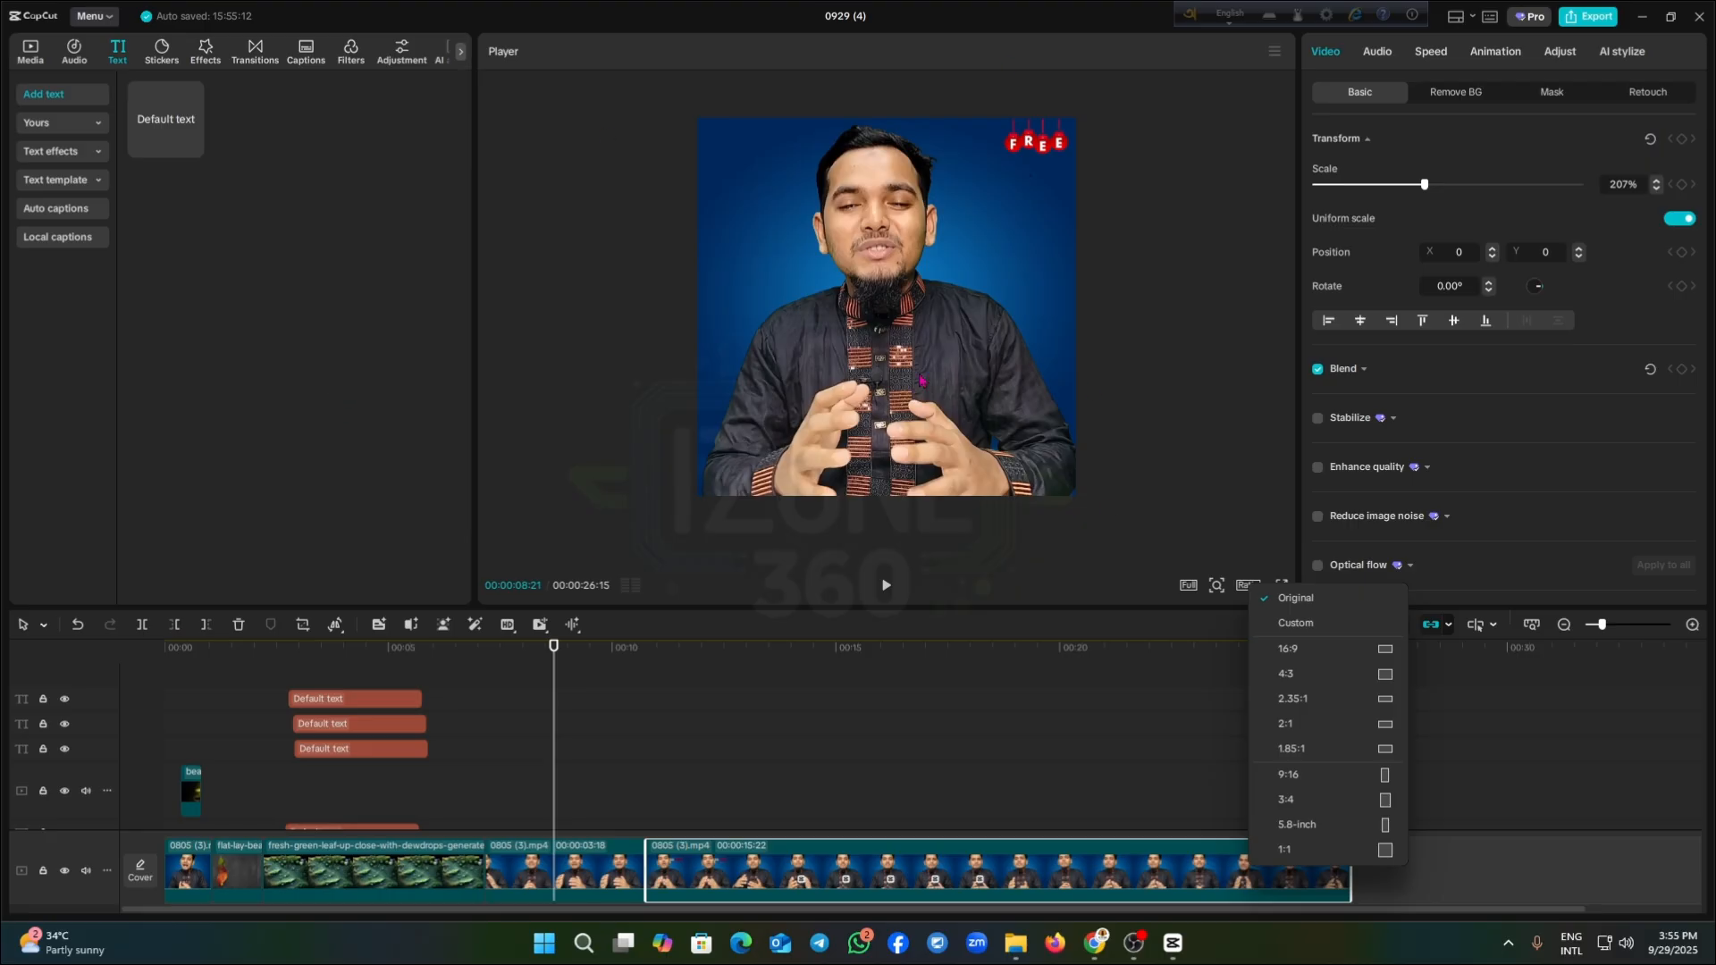
click(1197, 383)
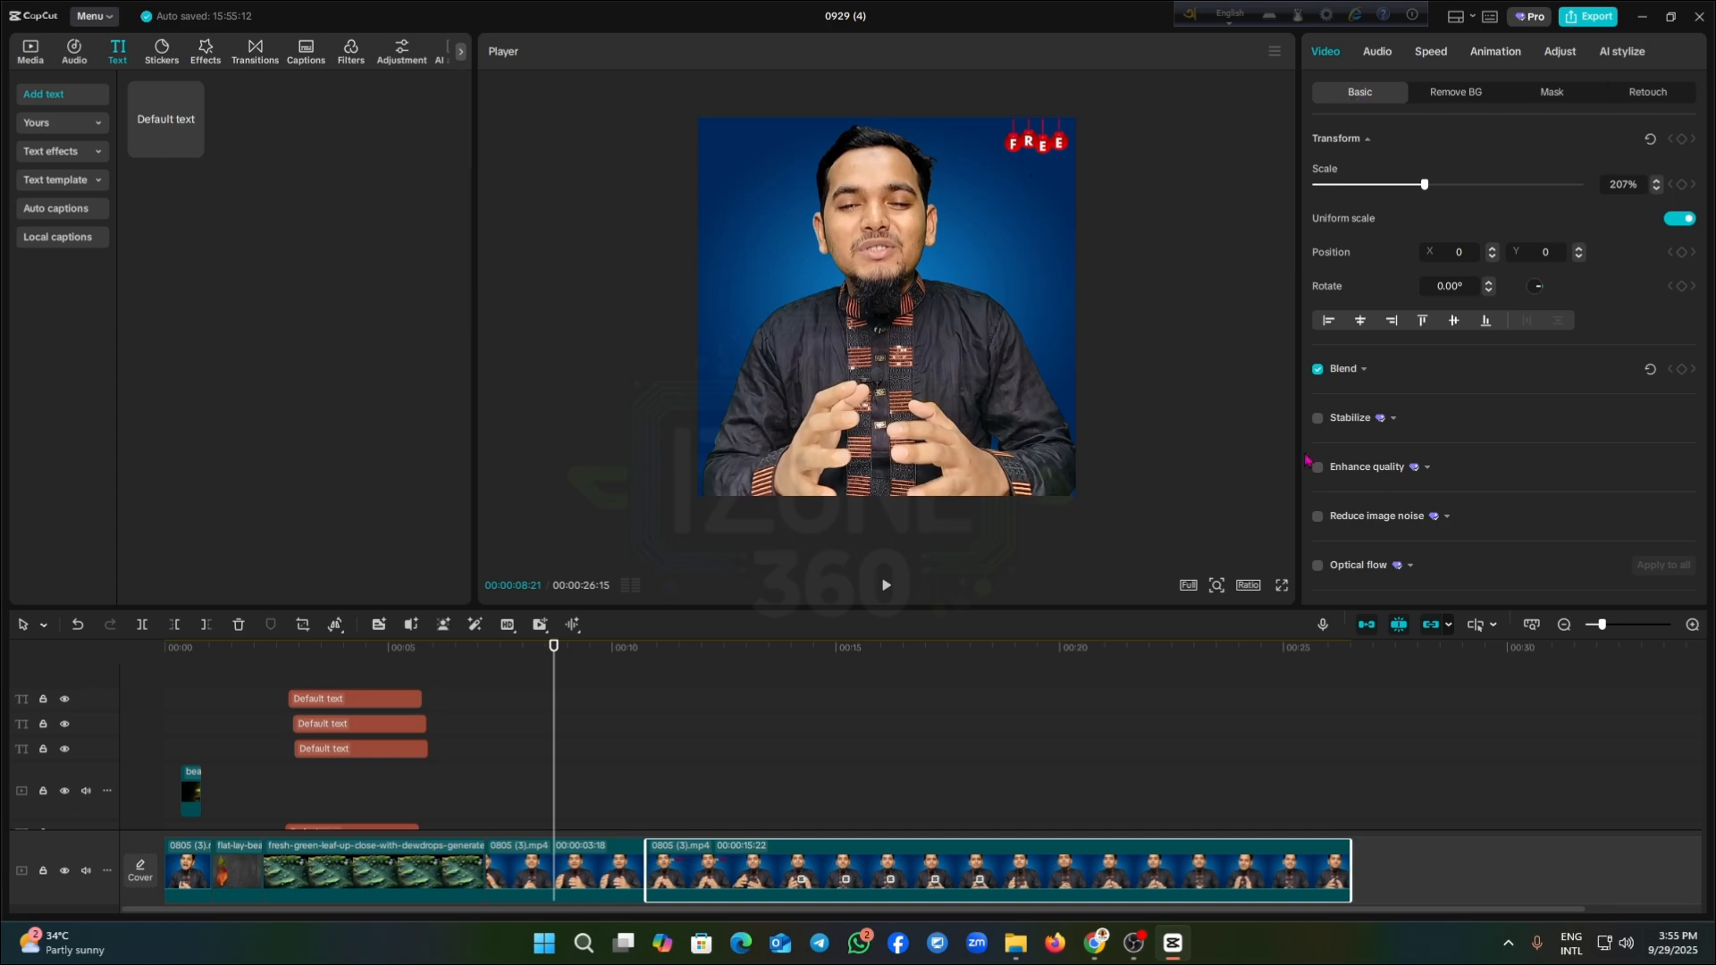
Widen the clip properties area beside the preview and look through the basic video settings
drag(1300, 430, 917, 514)
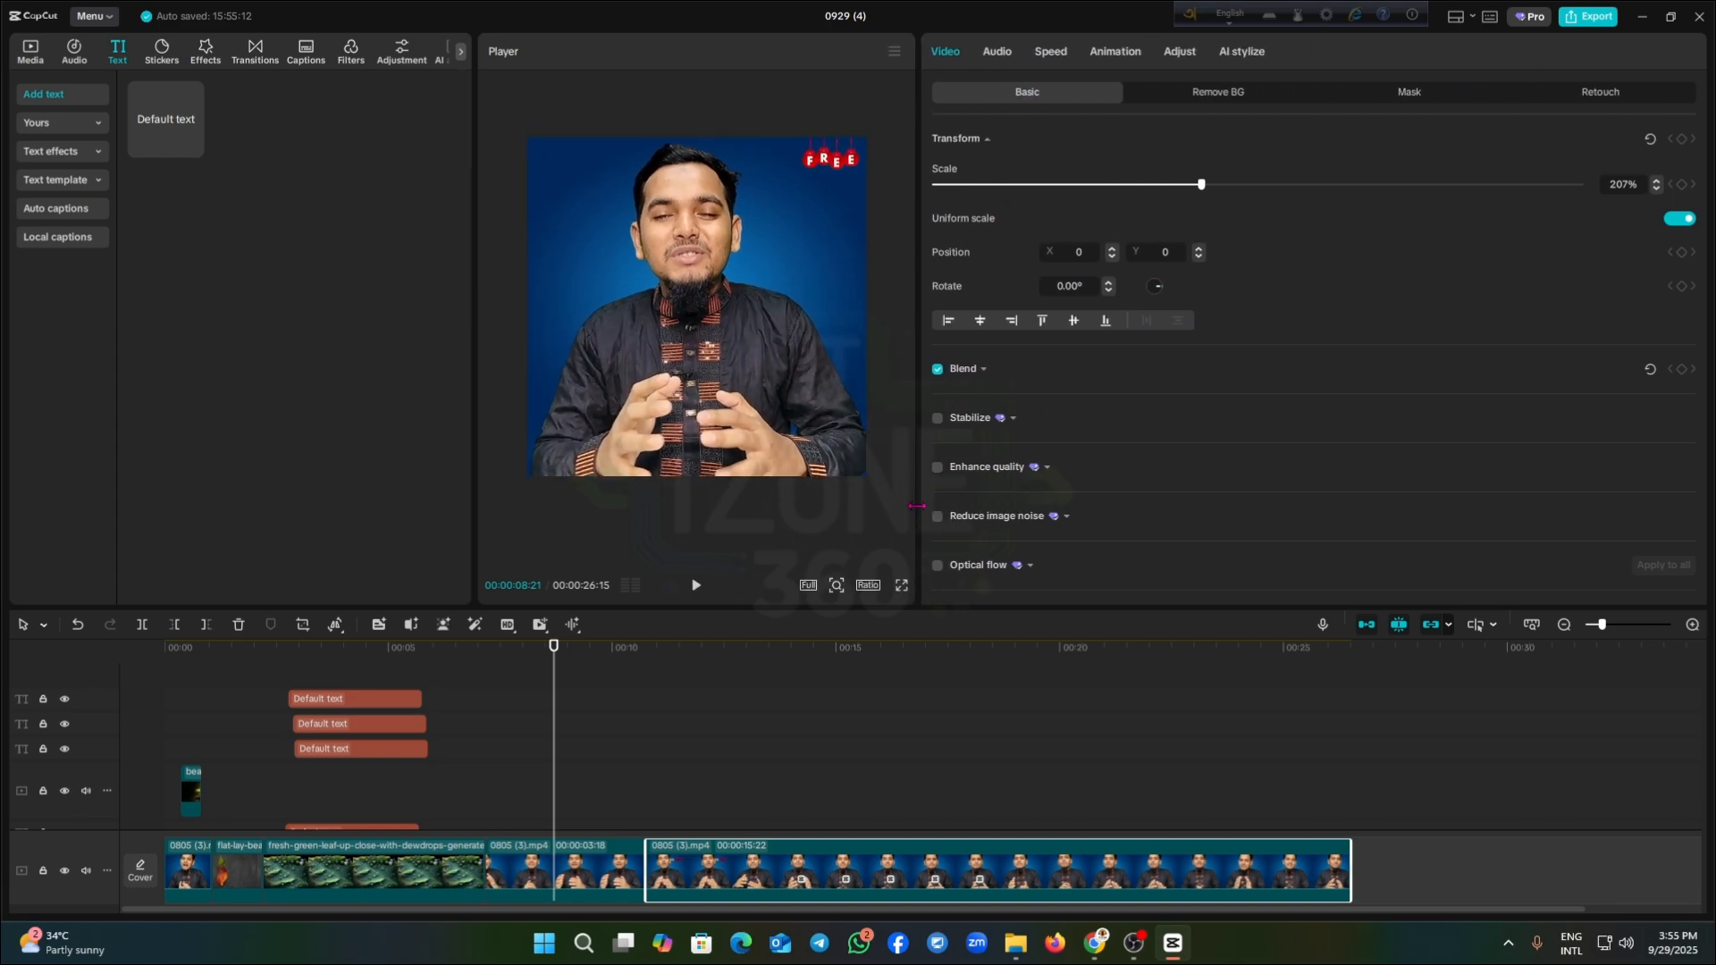
scroll(1184, 400, down, 5)
scroll(1185, 400, up, 5)
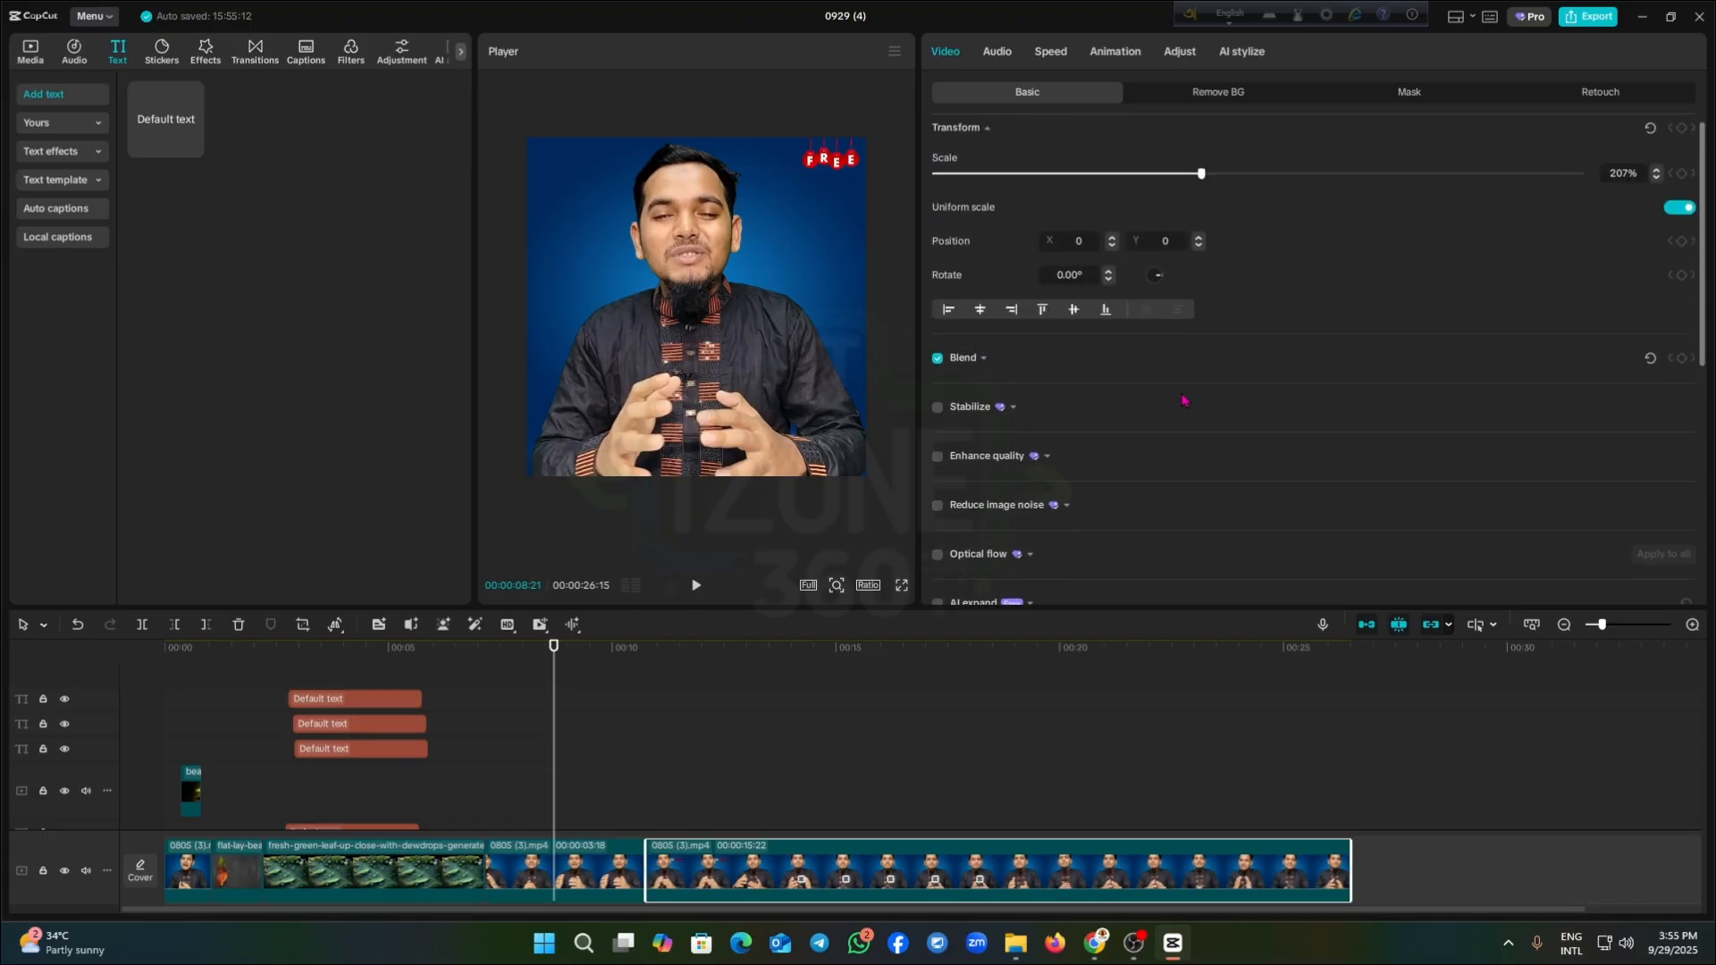
scroll(1184, 400, up, 1)
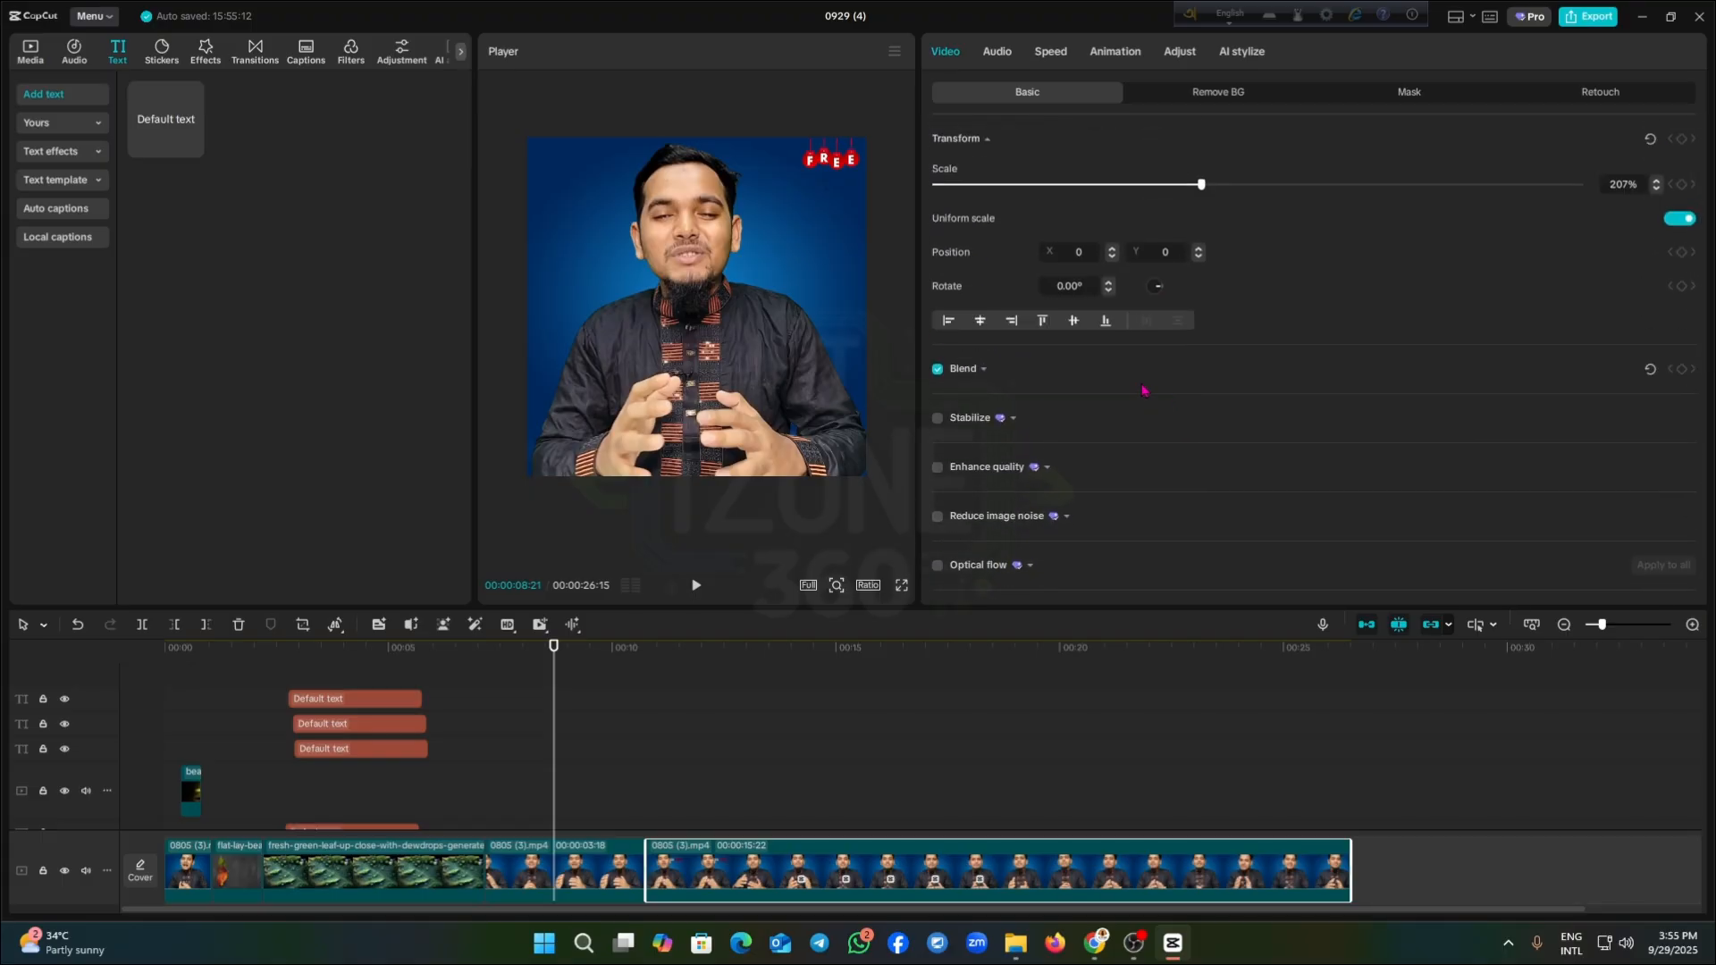
Select the 0805 (3).mp4 clip under the playhead at 00:00:07:26 and examine its basic video settings from Transform to Canvas
click(320, 699)
drag(555, 646, 517, 677)
click(554, 869)
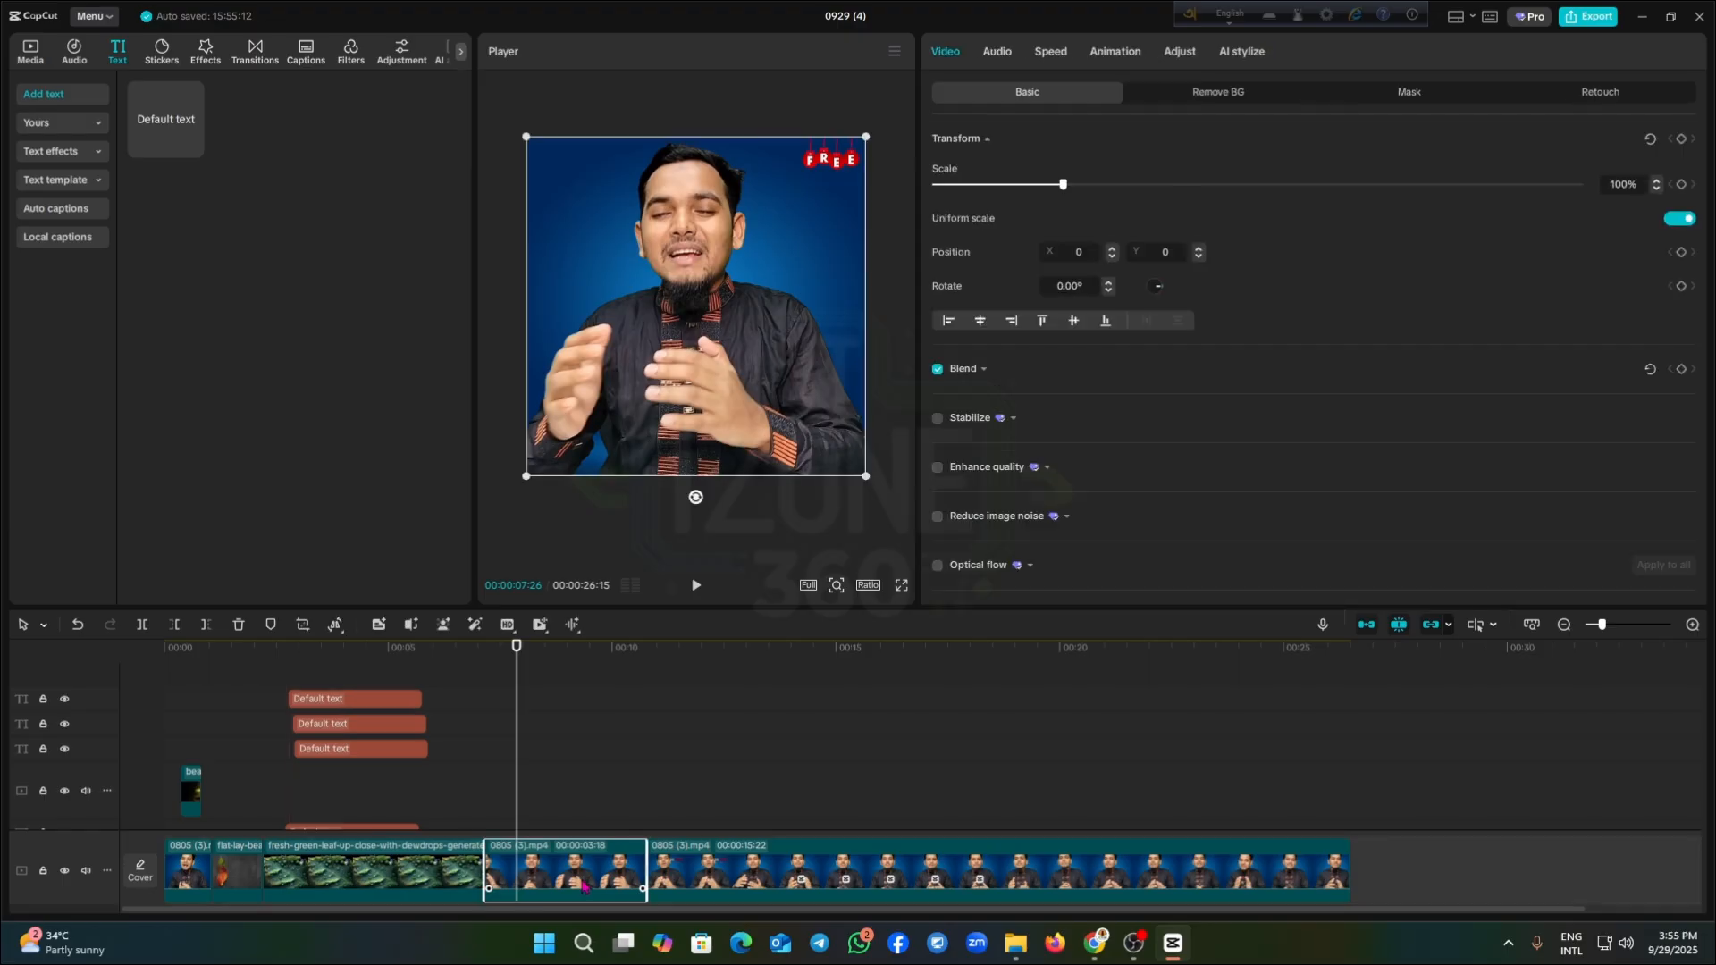
scroll(1356, 298, down, 5)
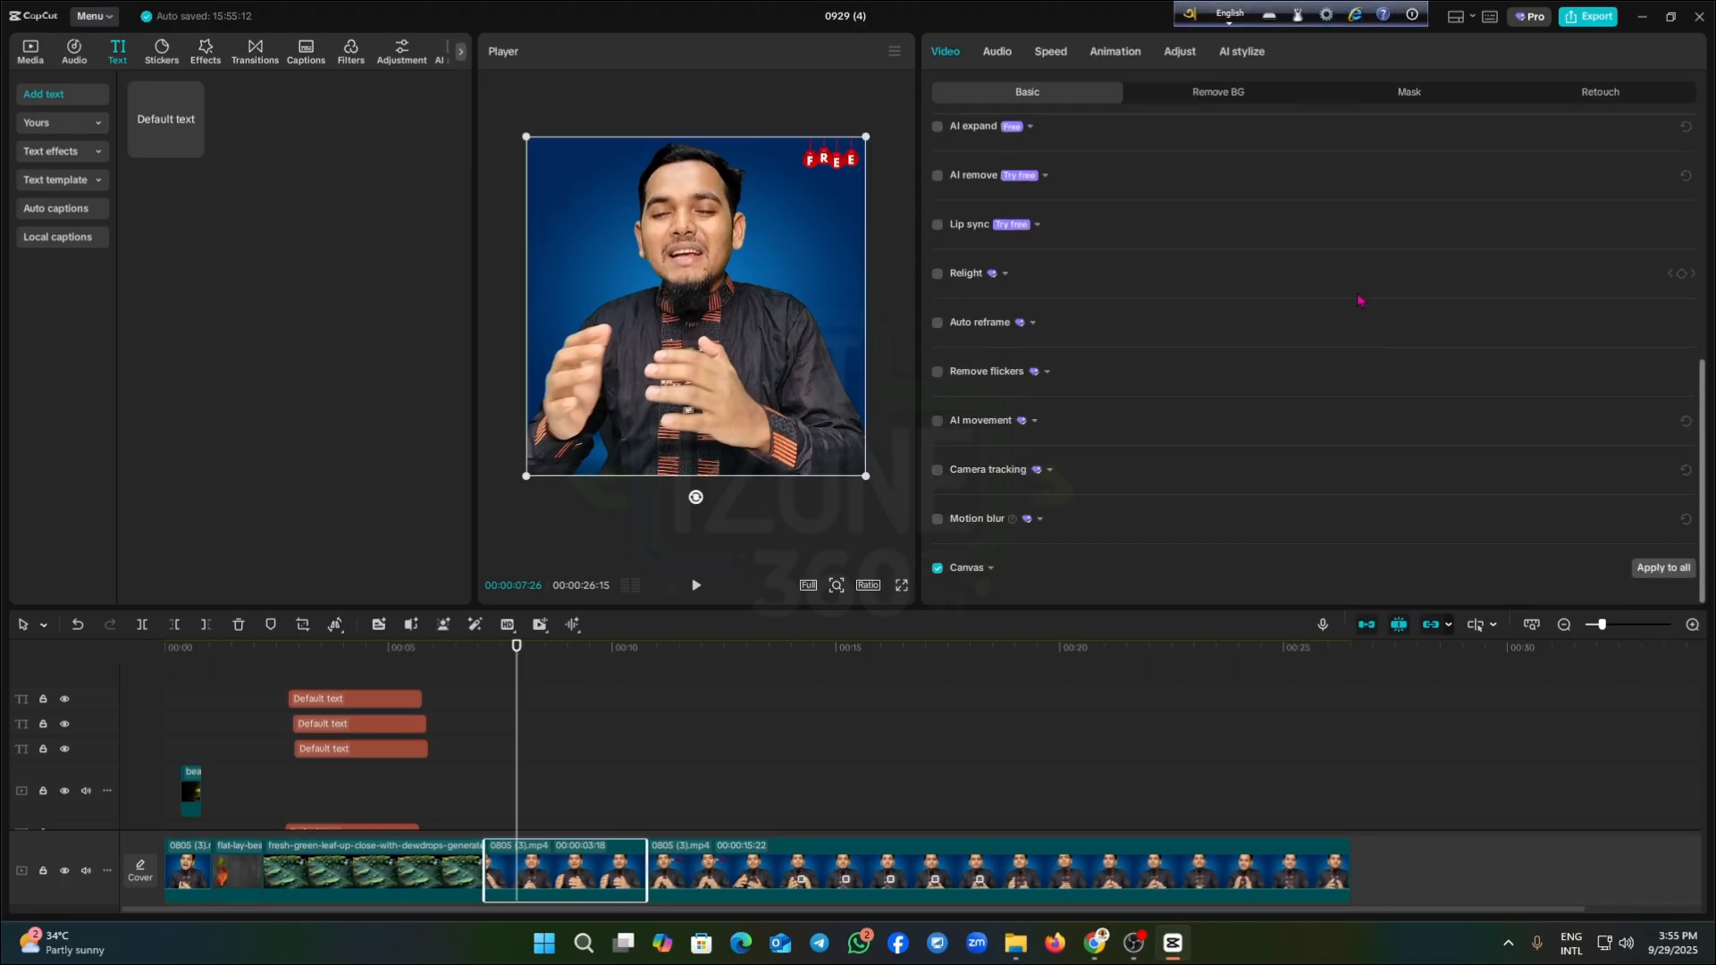
scroll(1225, 287, up, 5)
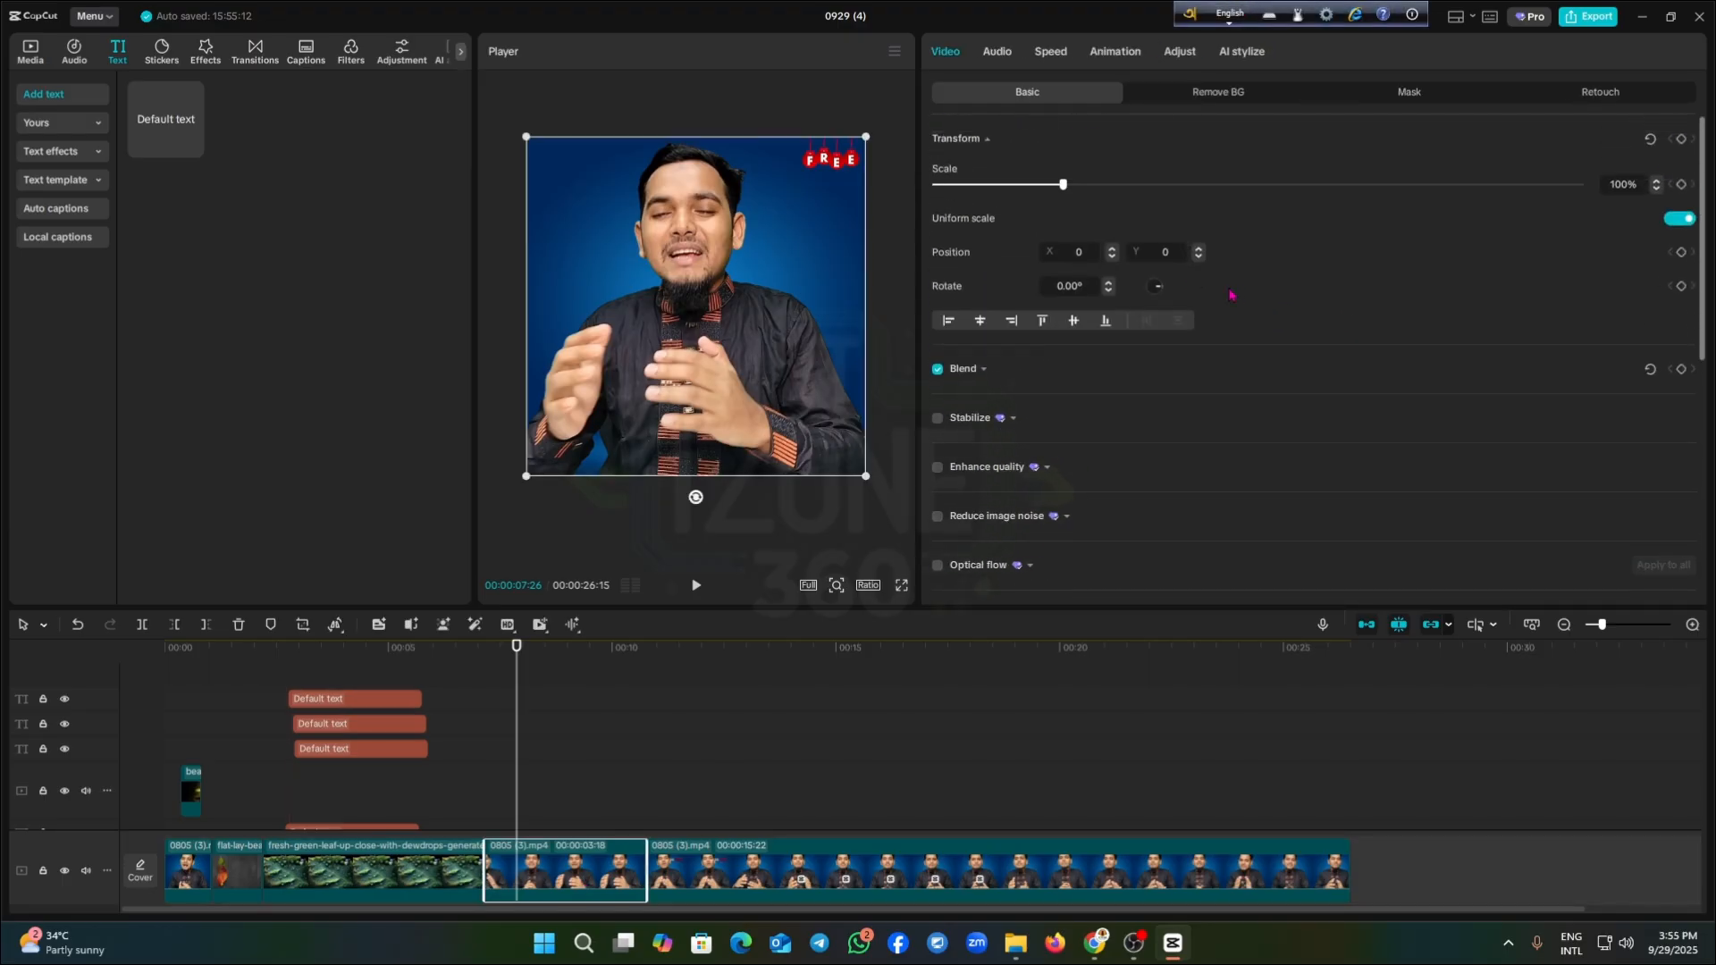
Set the playhead to 00:00:04:15, select the uppermost default text clip, and examine its text style, transform and blend settings
drag(527, 653, 366, 649)
click(365, 703)
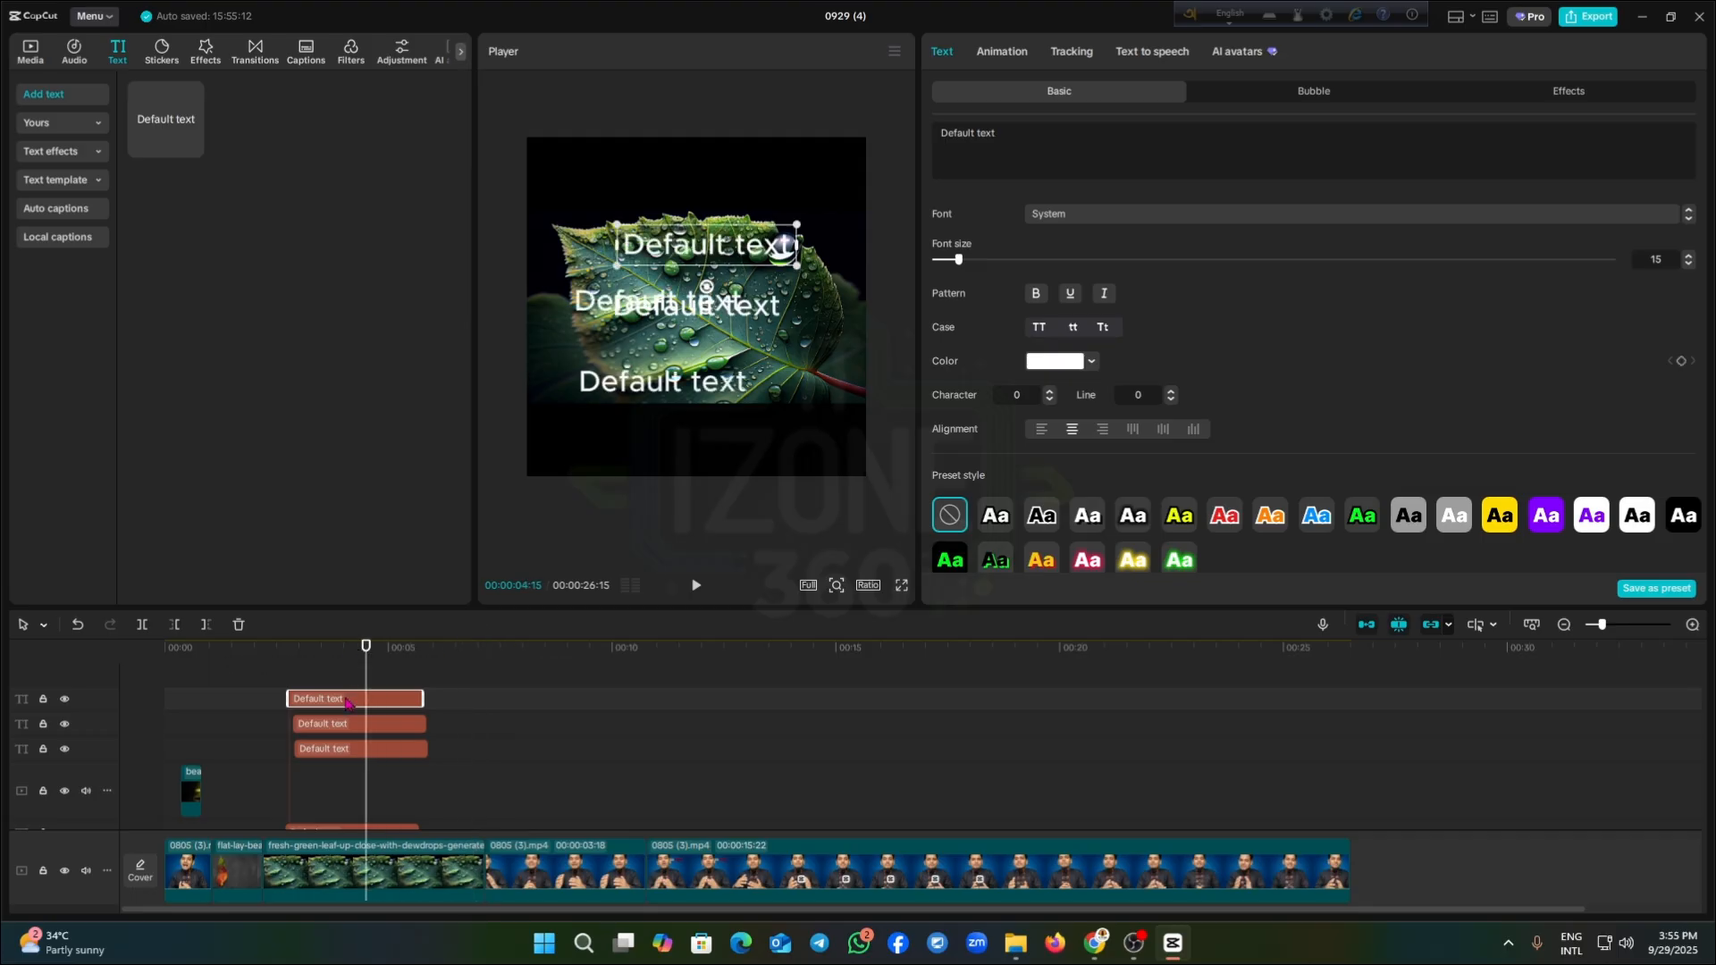
scroll(1137, 419, down, 3)
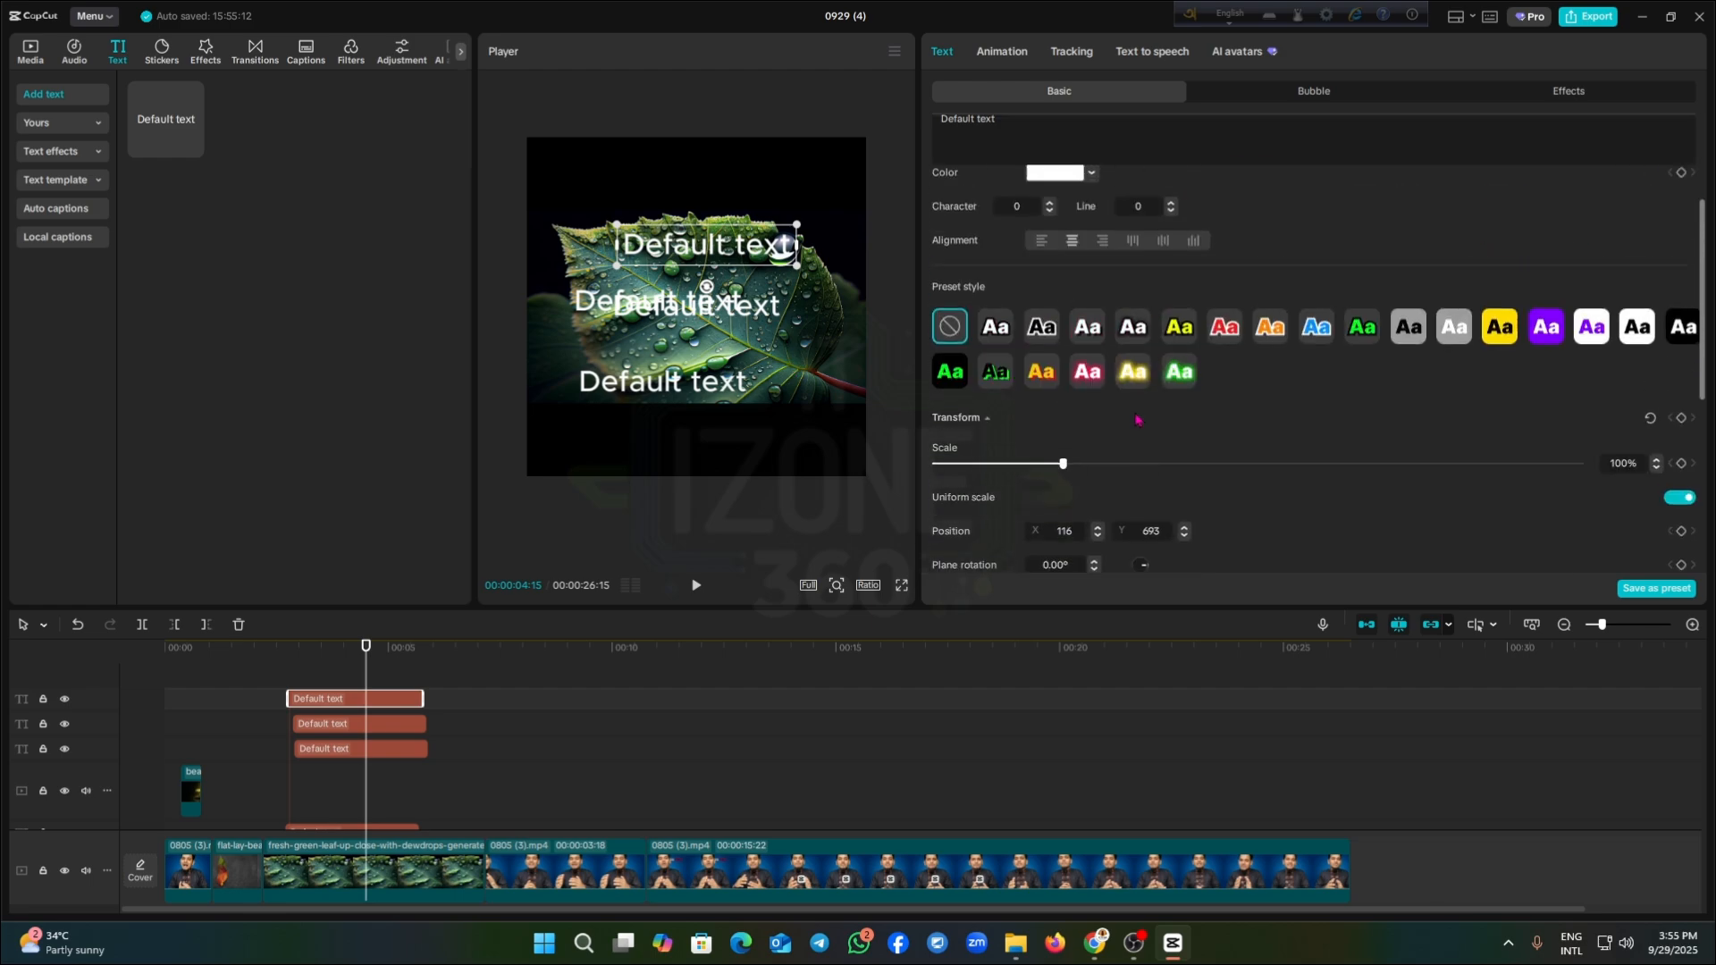
scroll(1137, 419, up, 3)
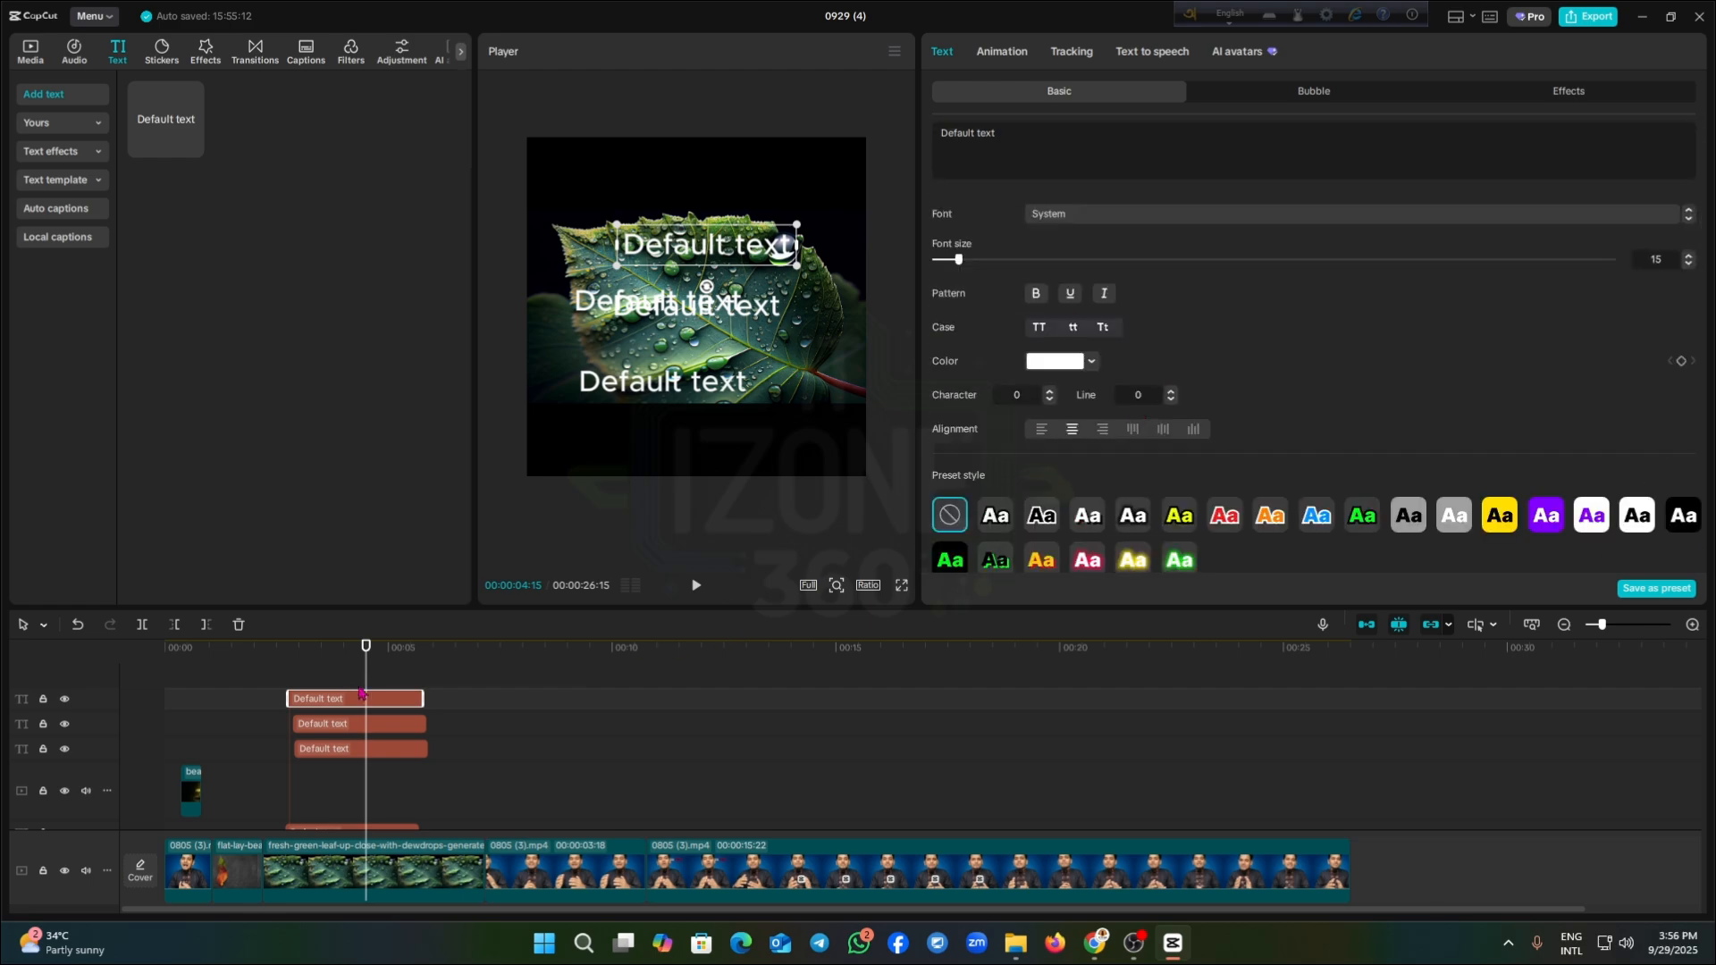
scroll(368, 711, up, 1)
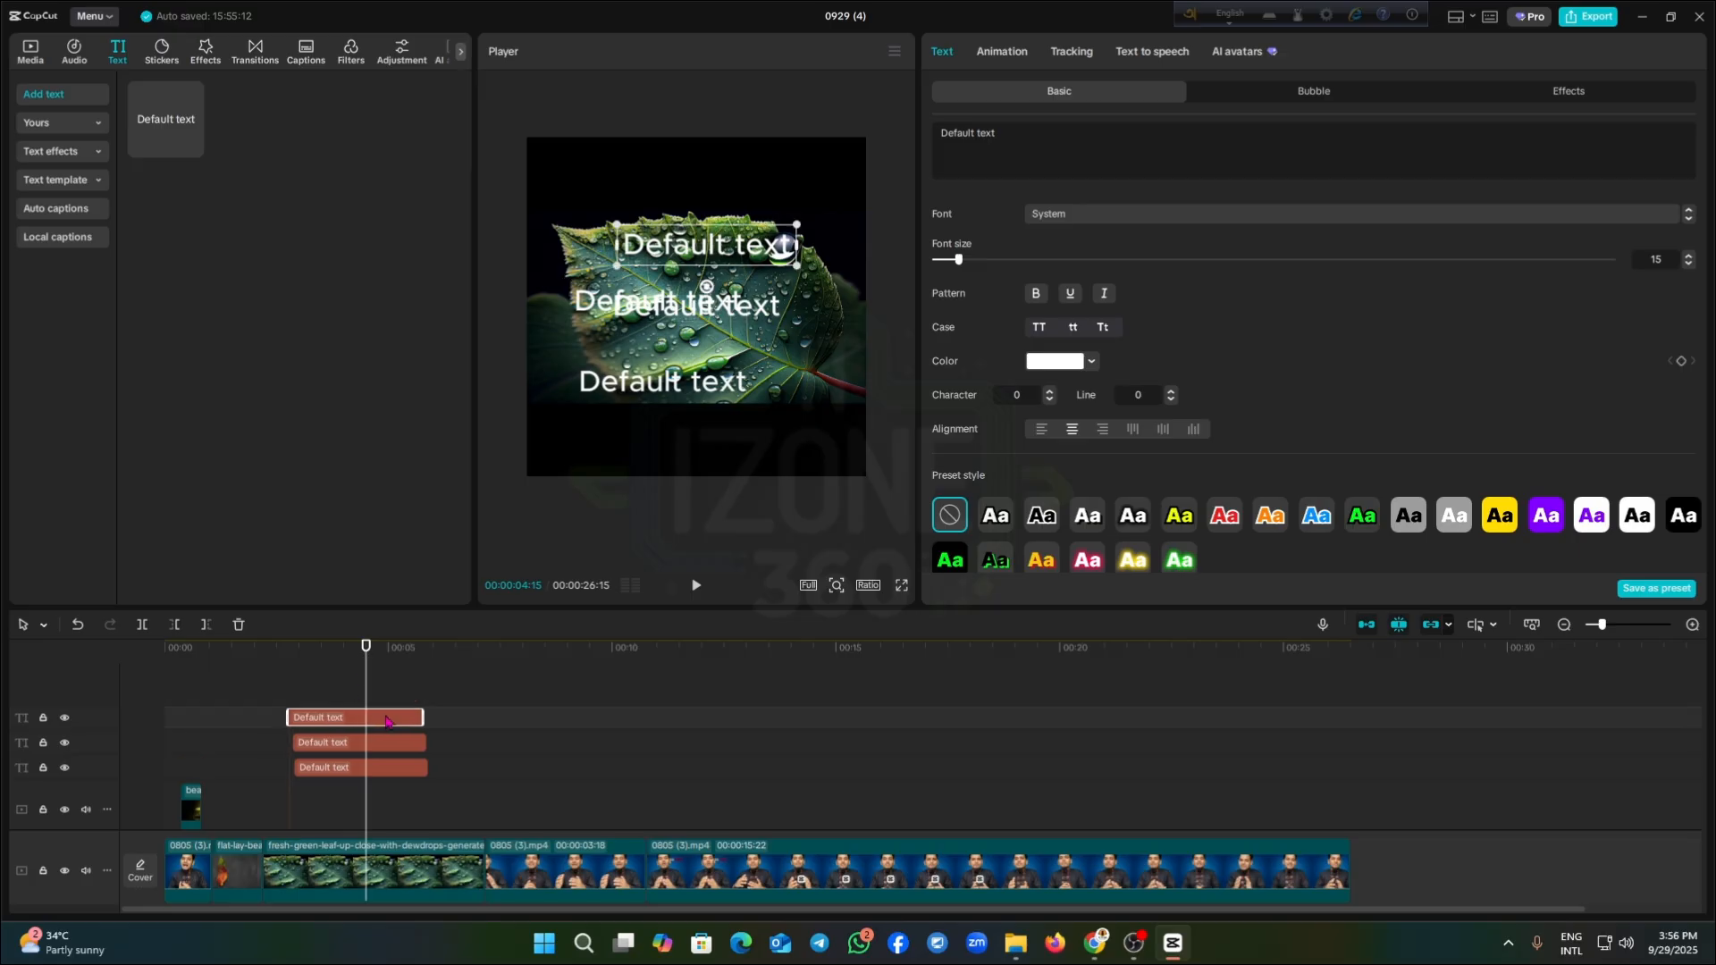
scroll(1321, 295, down, 5)
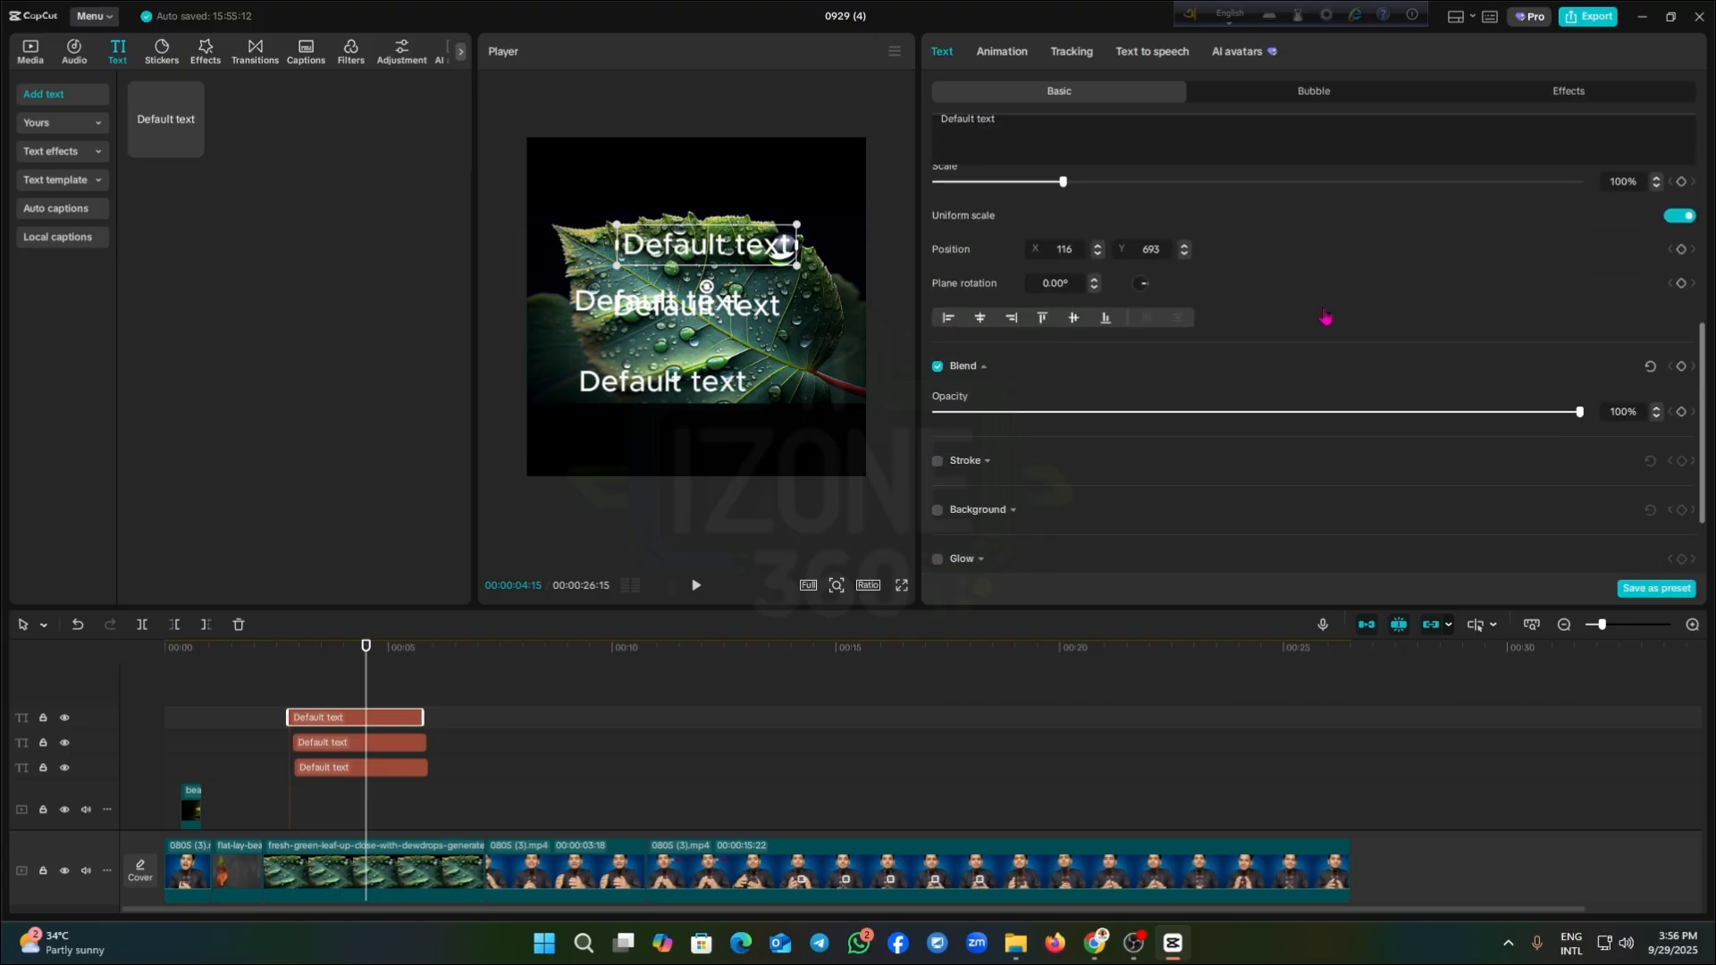
Replace the content of the uppermost default text clip with "it zone 360"
scroll(1321, 327, up, 5)
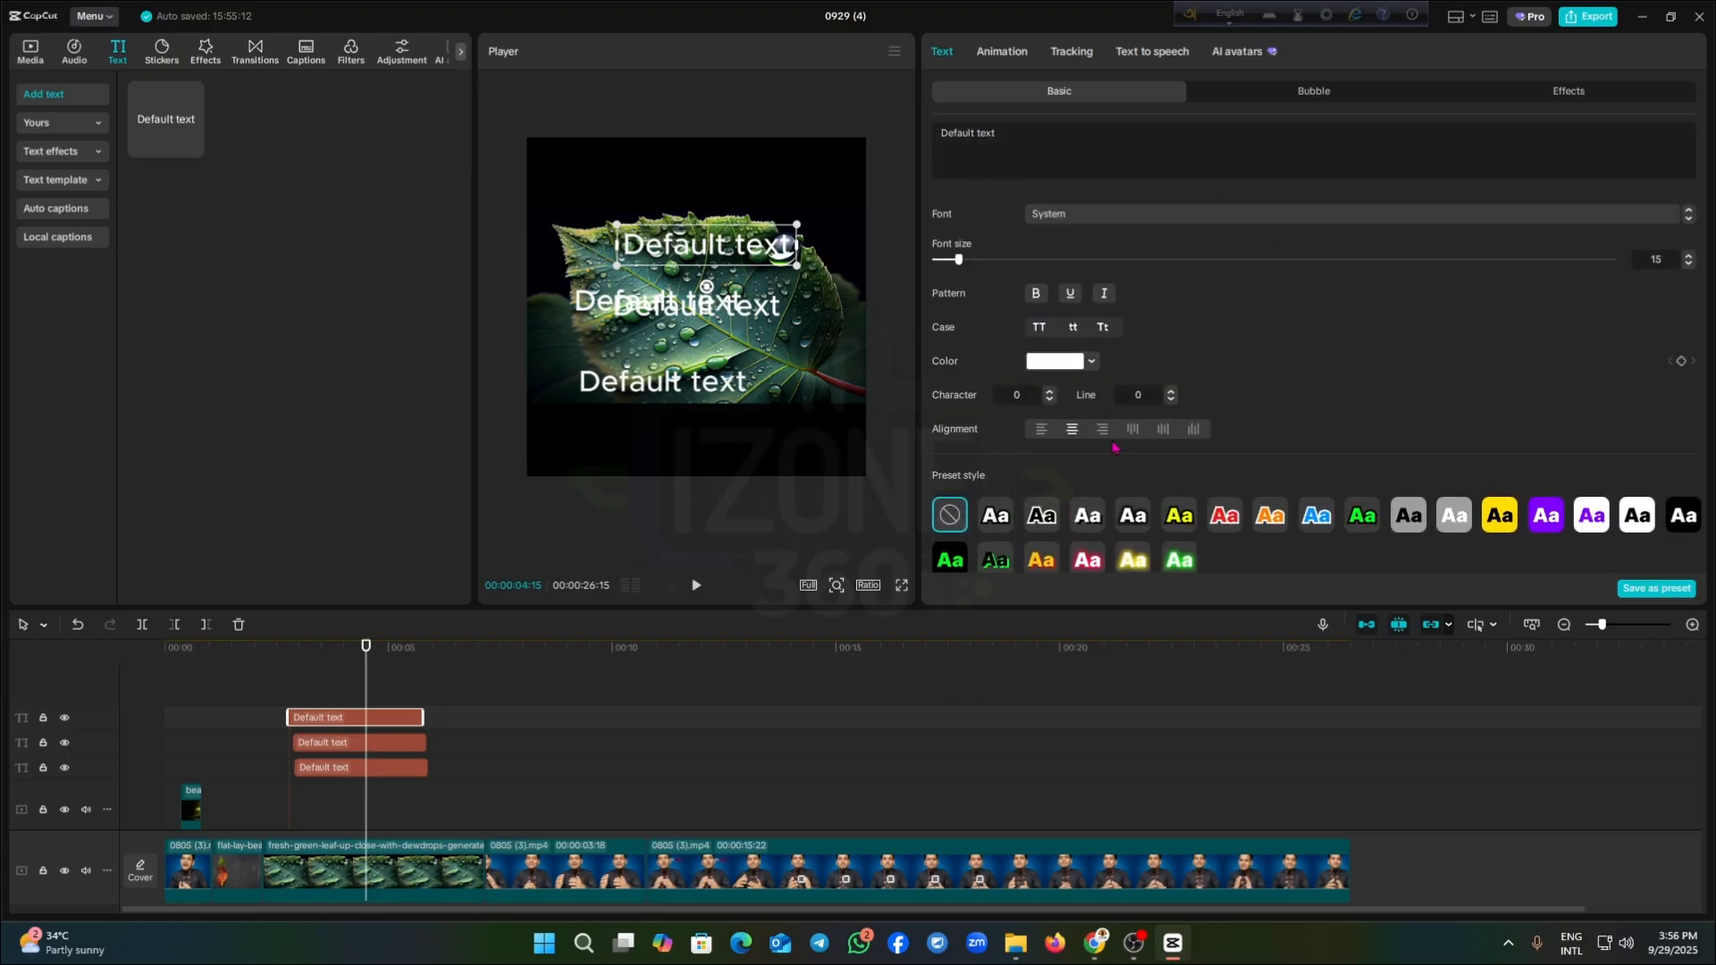
scroll(1245, 359, down, 5)
scroll(1245, 358, up, 5)
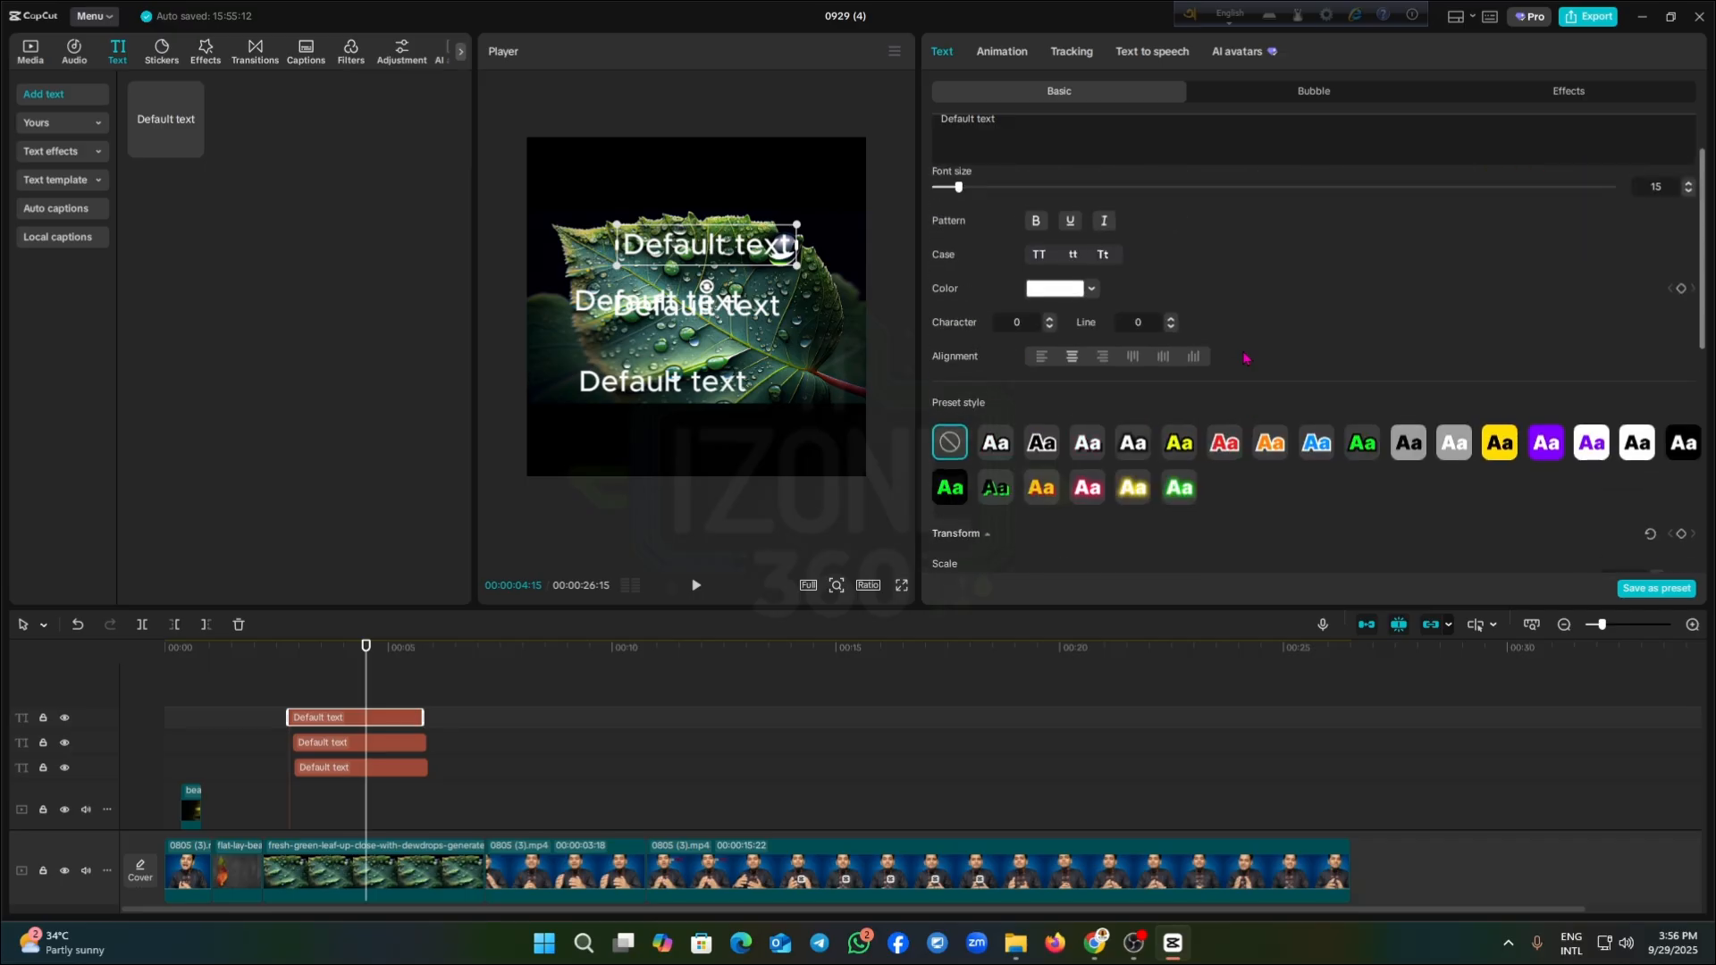
click(1057, 135)
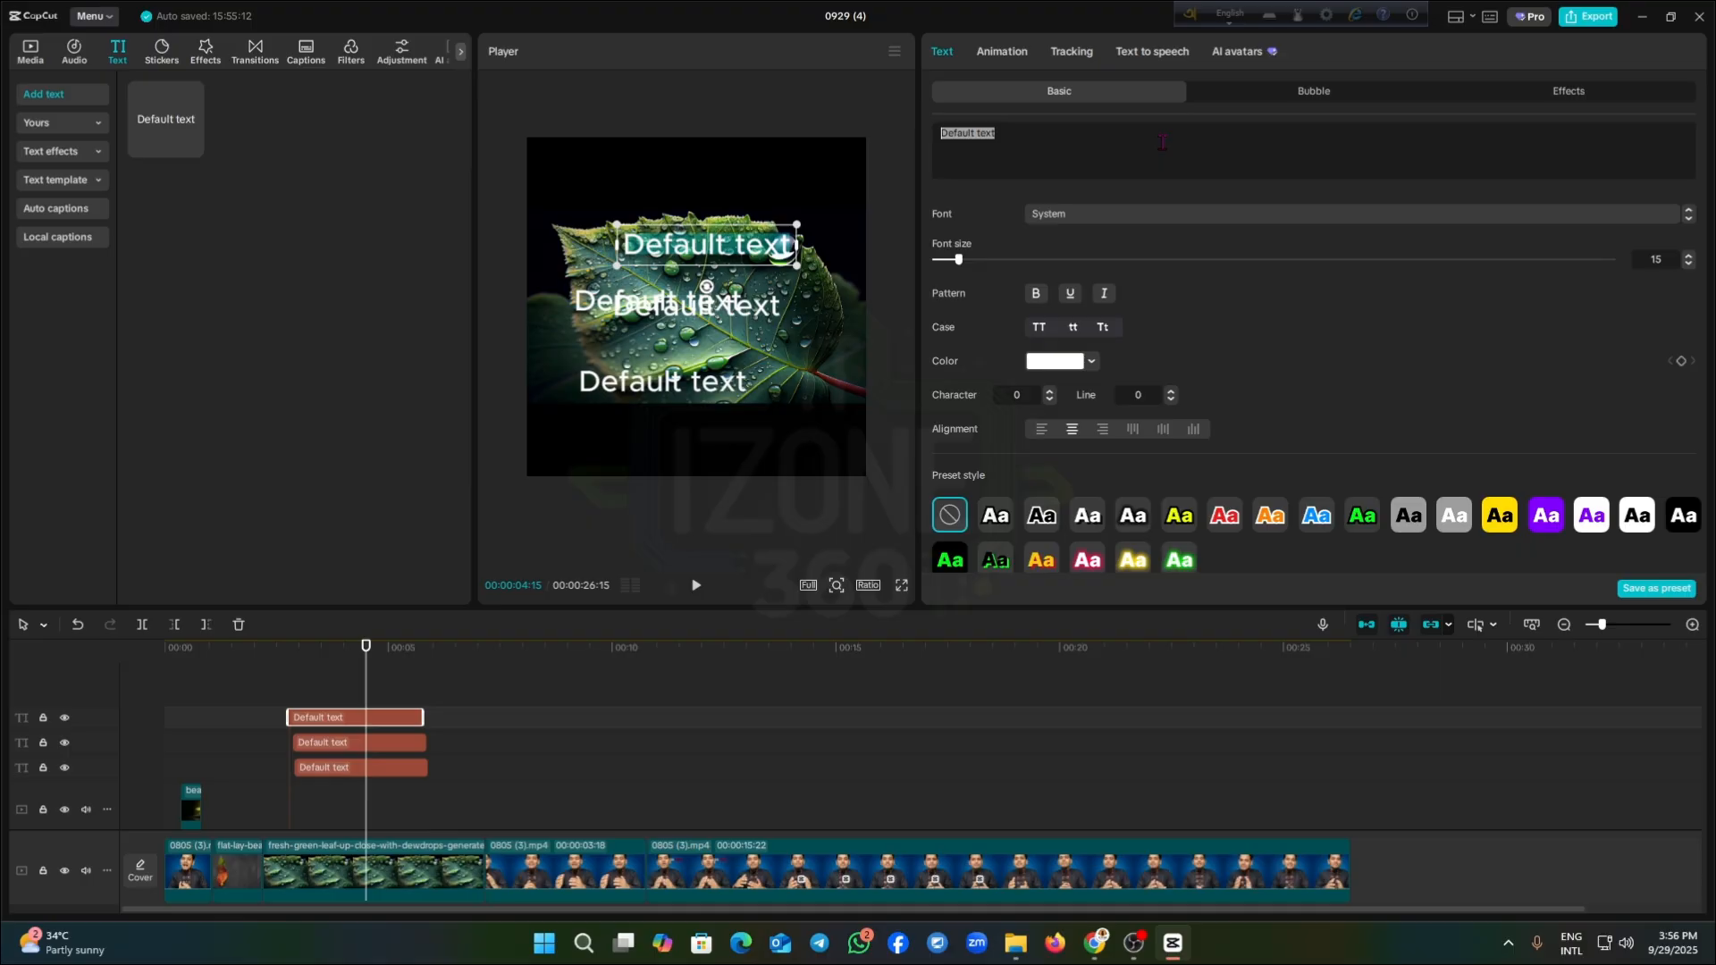
key(BackSpace)
text(it)
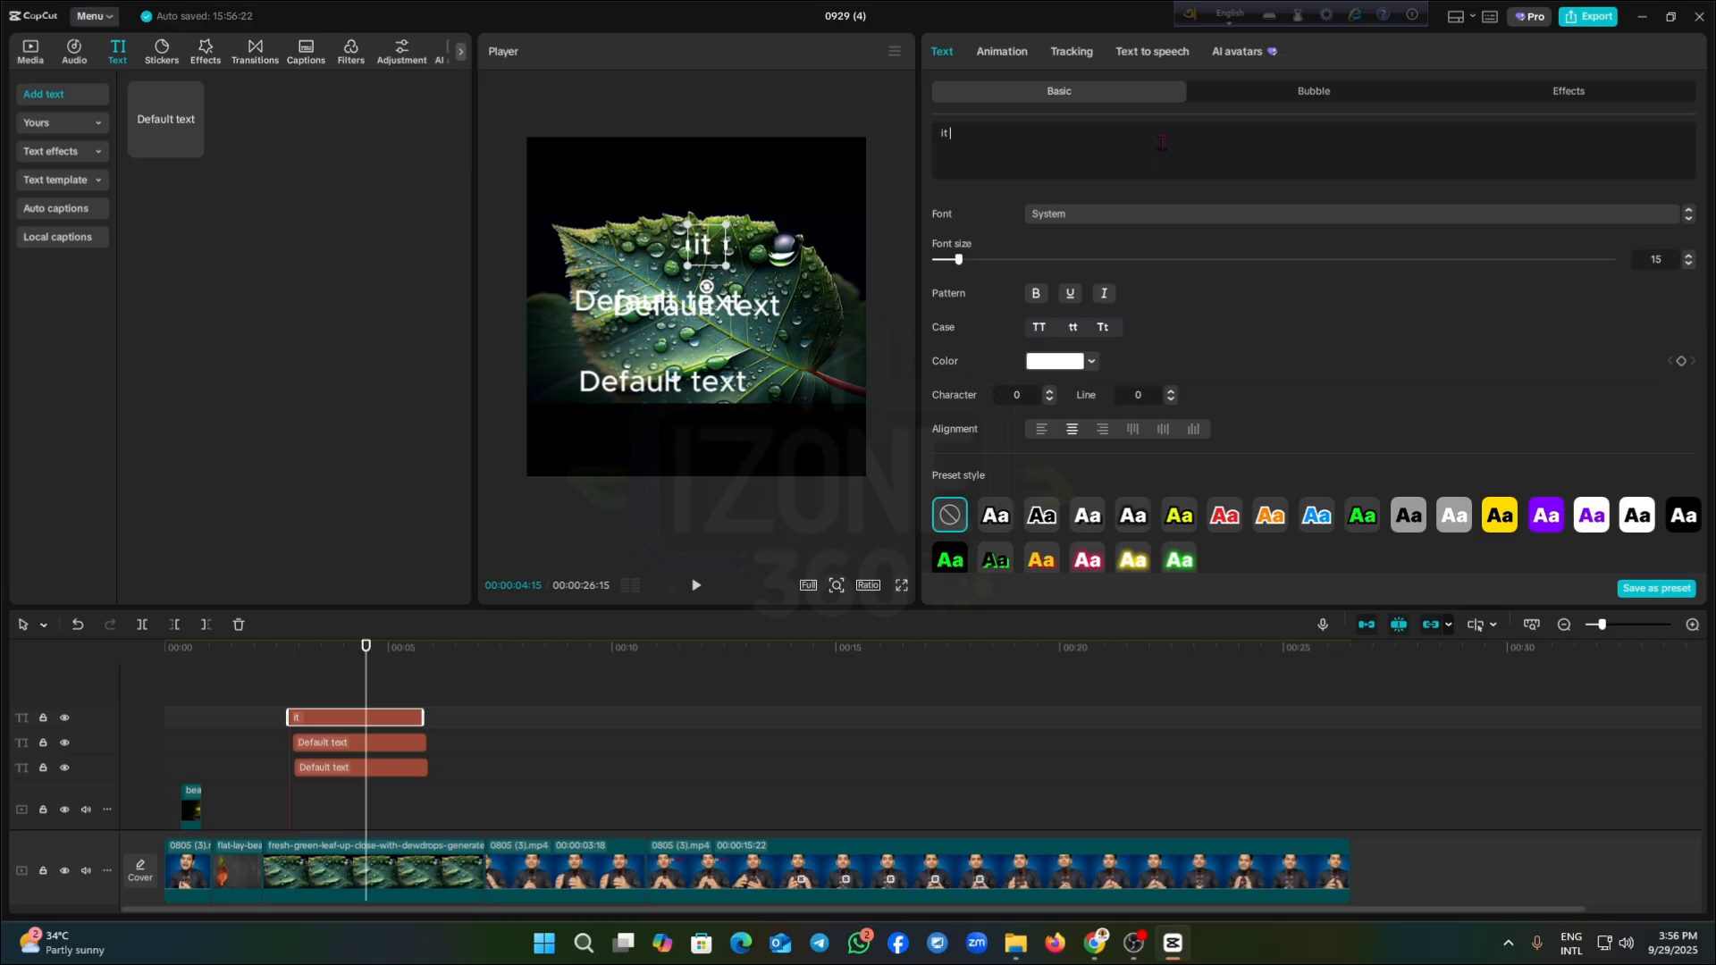
text( zone)
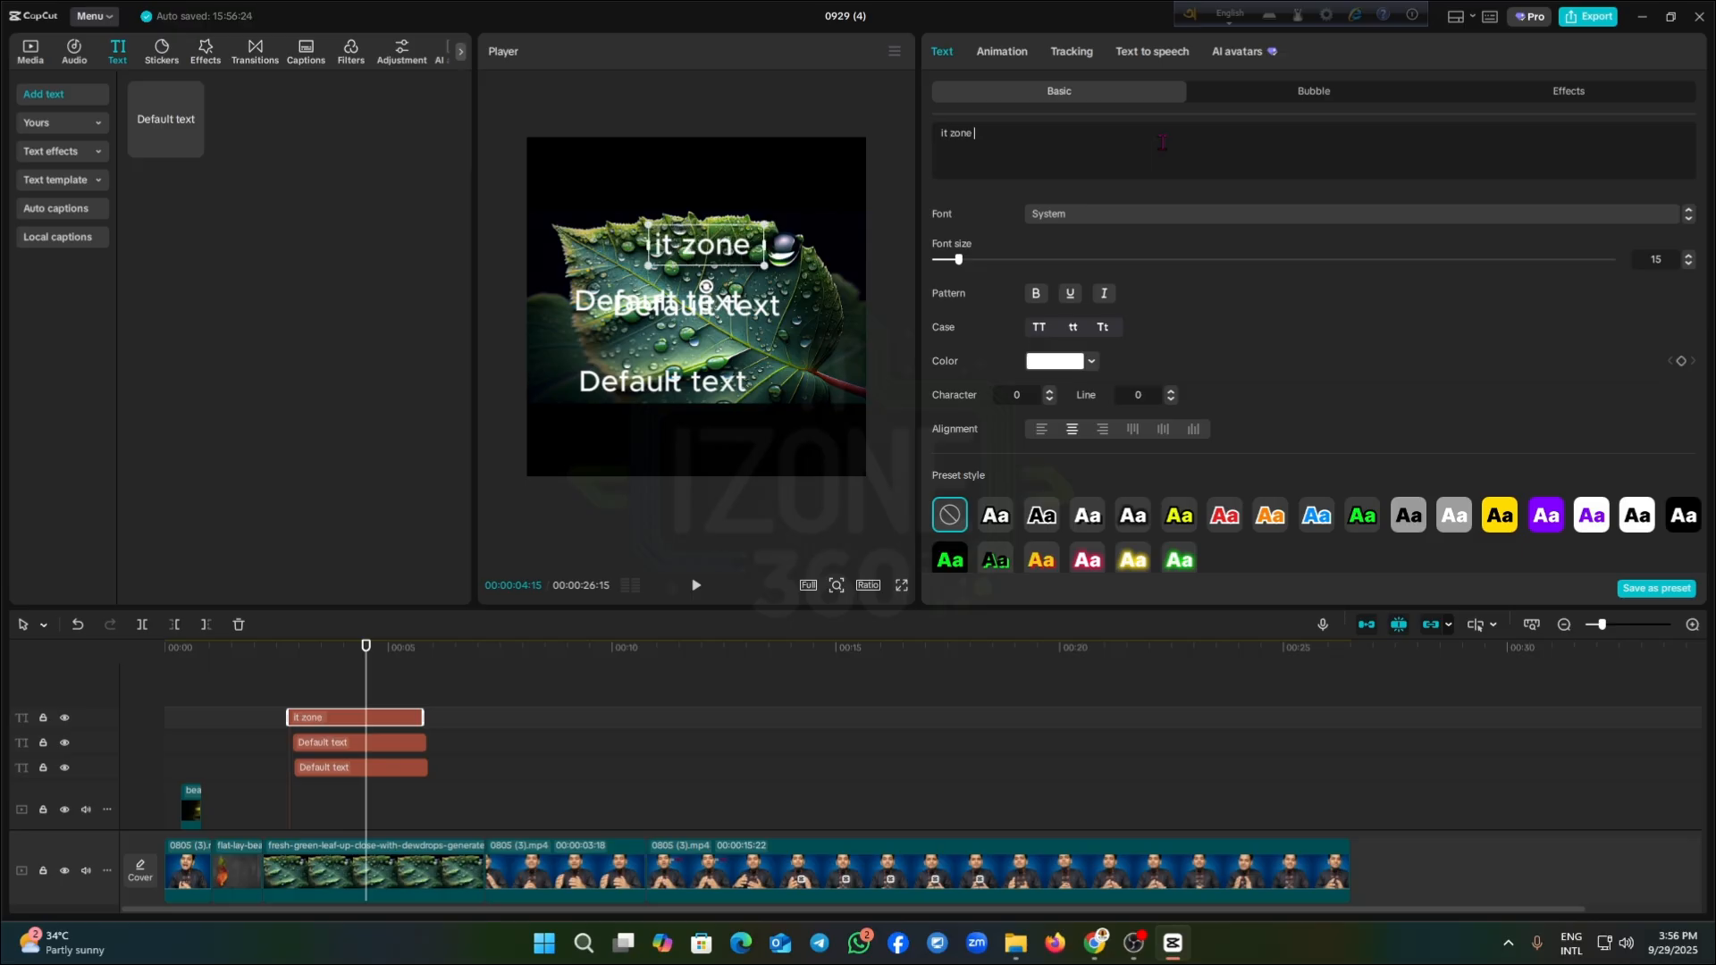
text( 360)
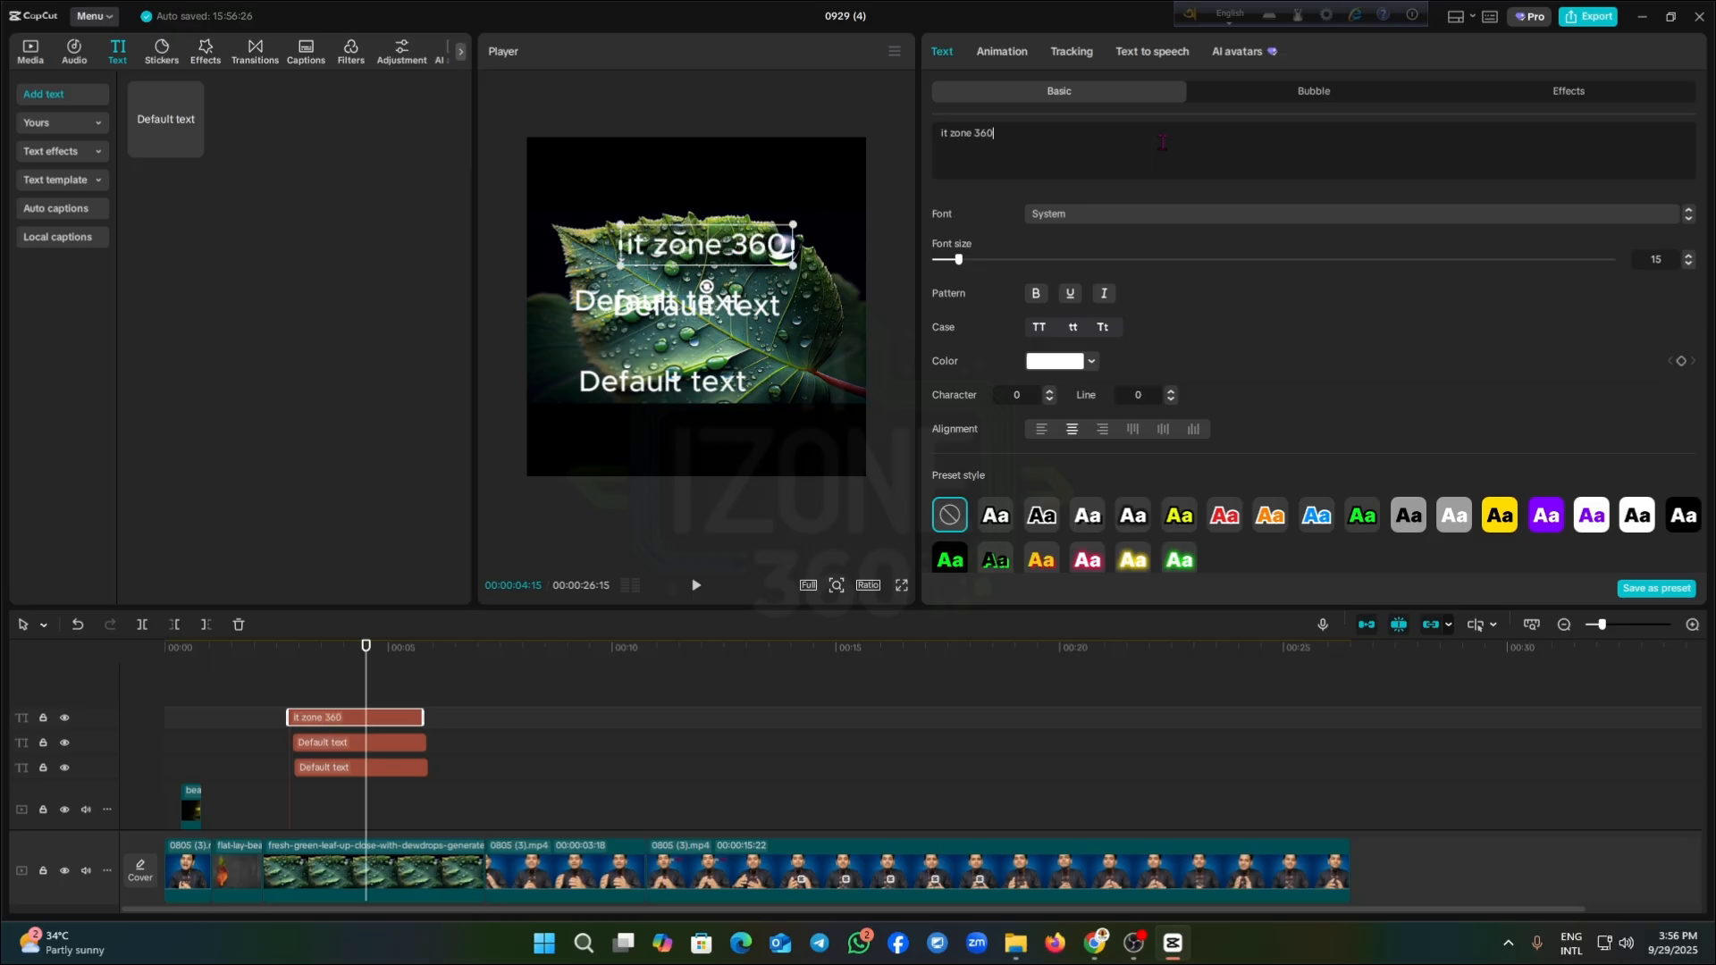
Apply the green-on-black preset style to the "it zone 360" text and move it slightly lower in the preview
click(950, 560)
drag(790, 266, 774, 306)
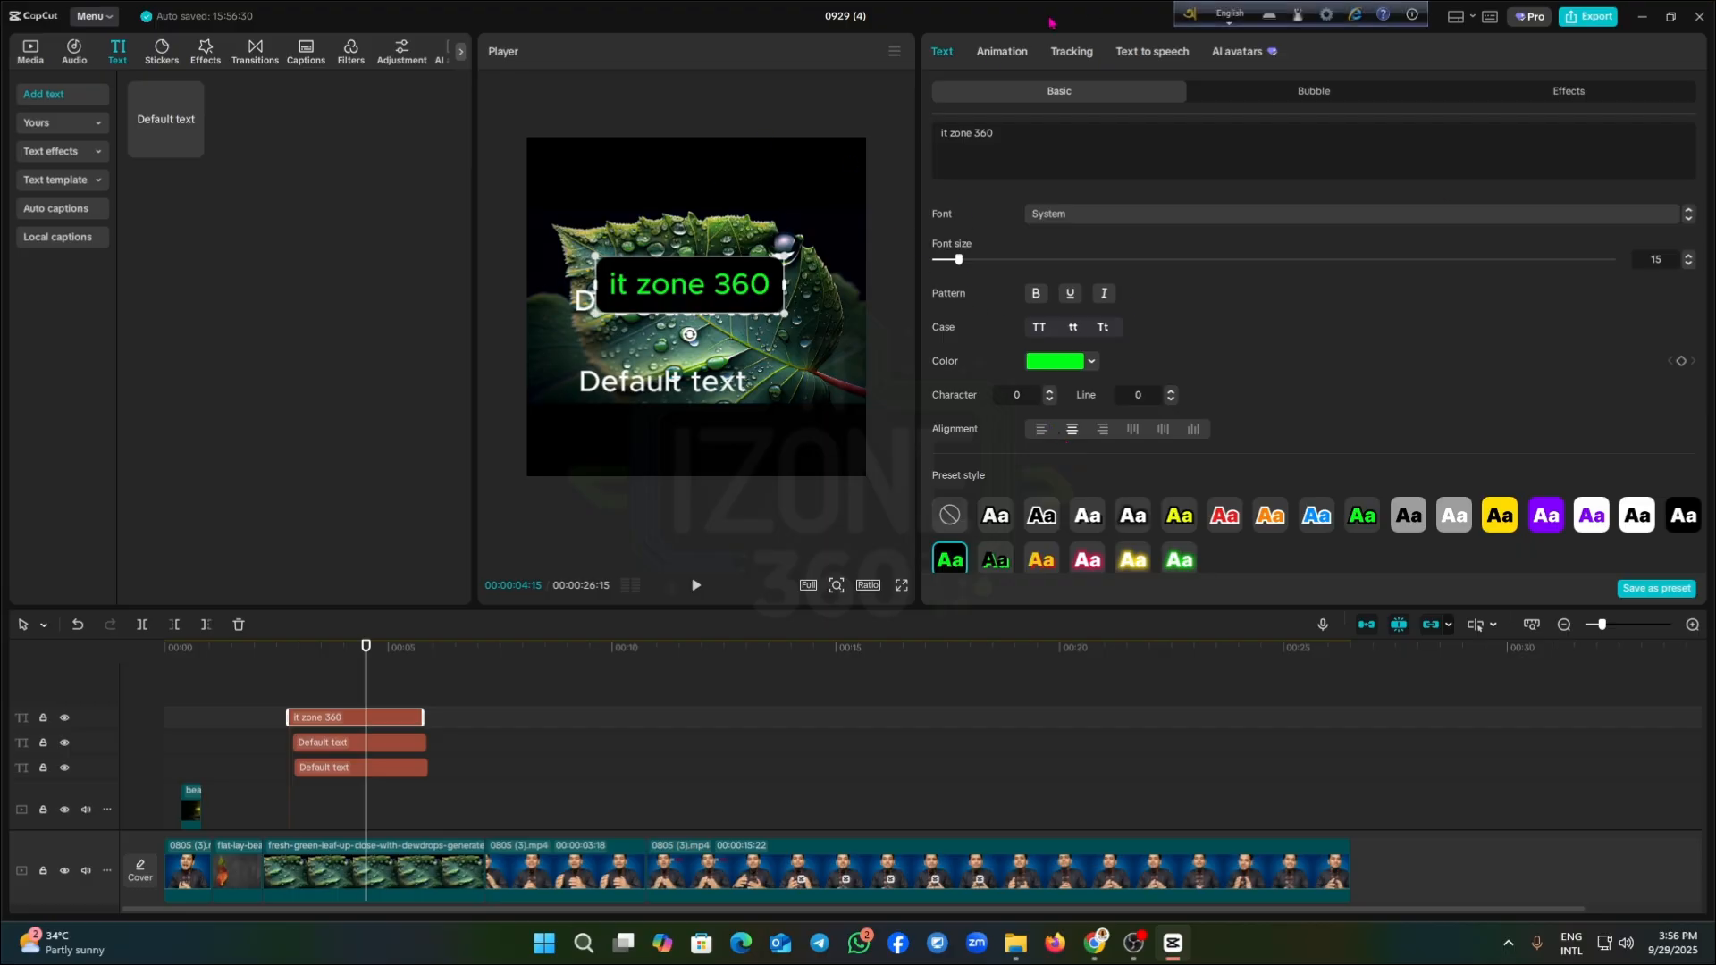
Look through the animation, tracking, text-to-speech and AI avatar options of the "it zone 360" text, and return to its text settings
click(1016, 50)
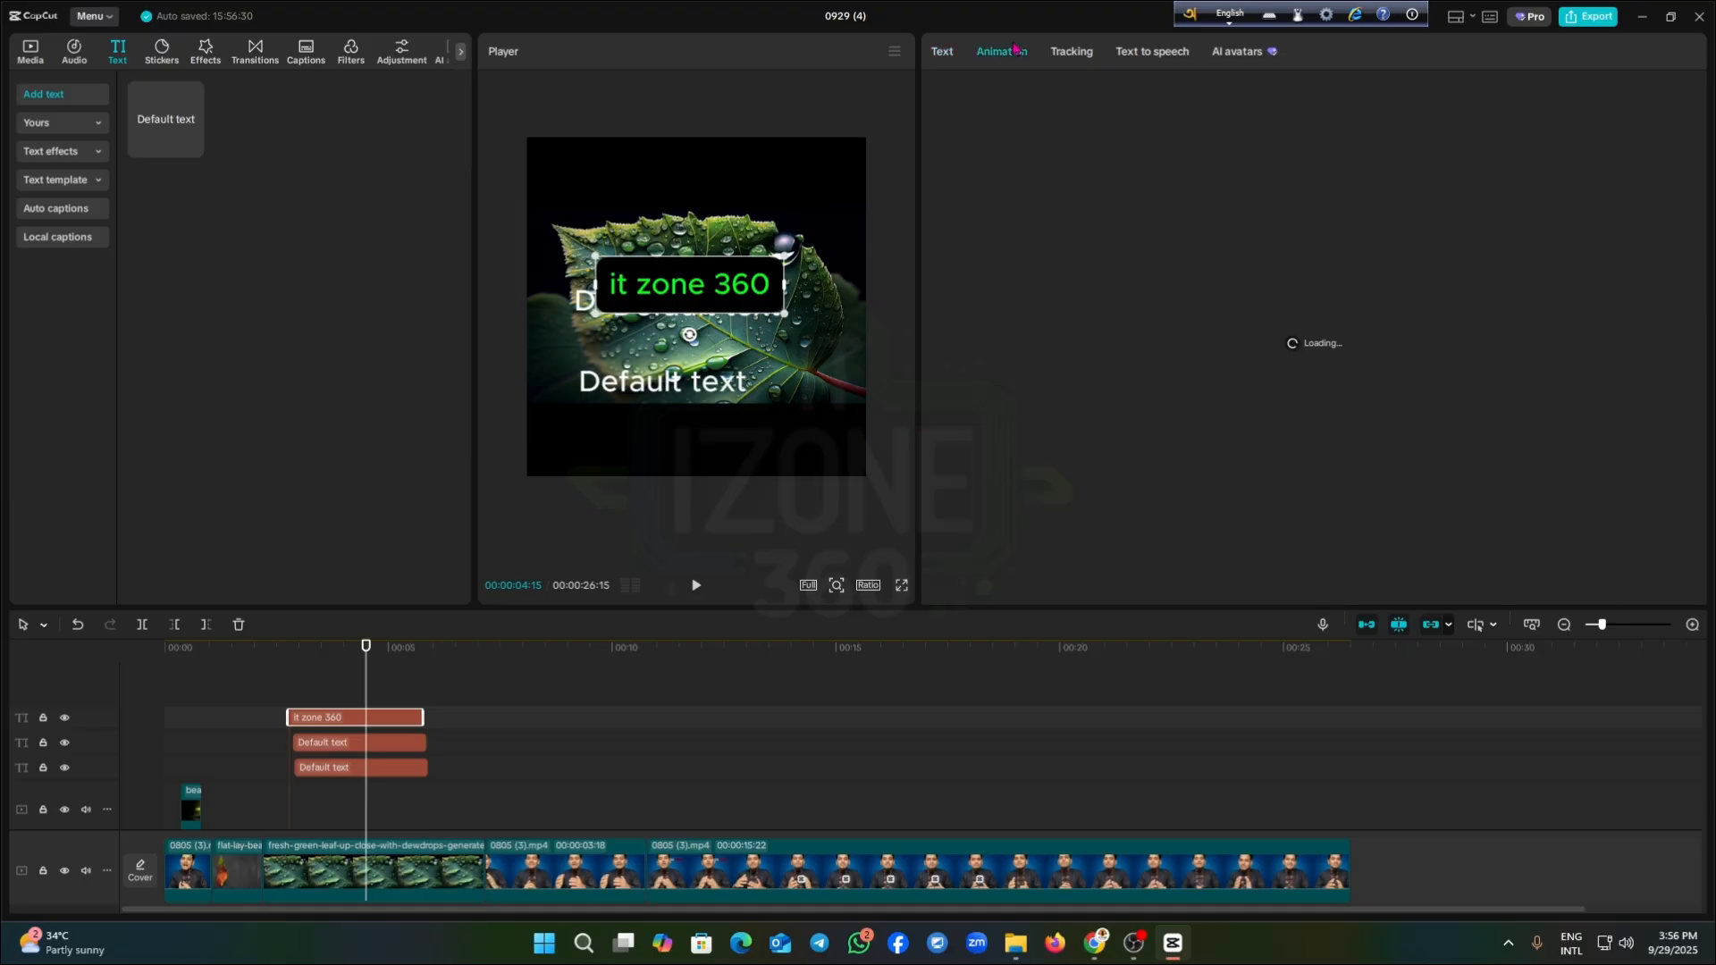
click(945, 50)
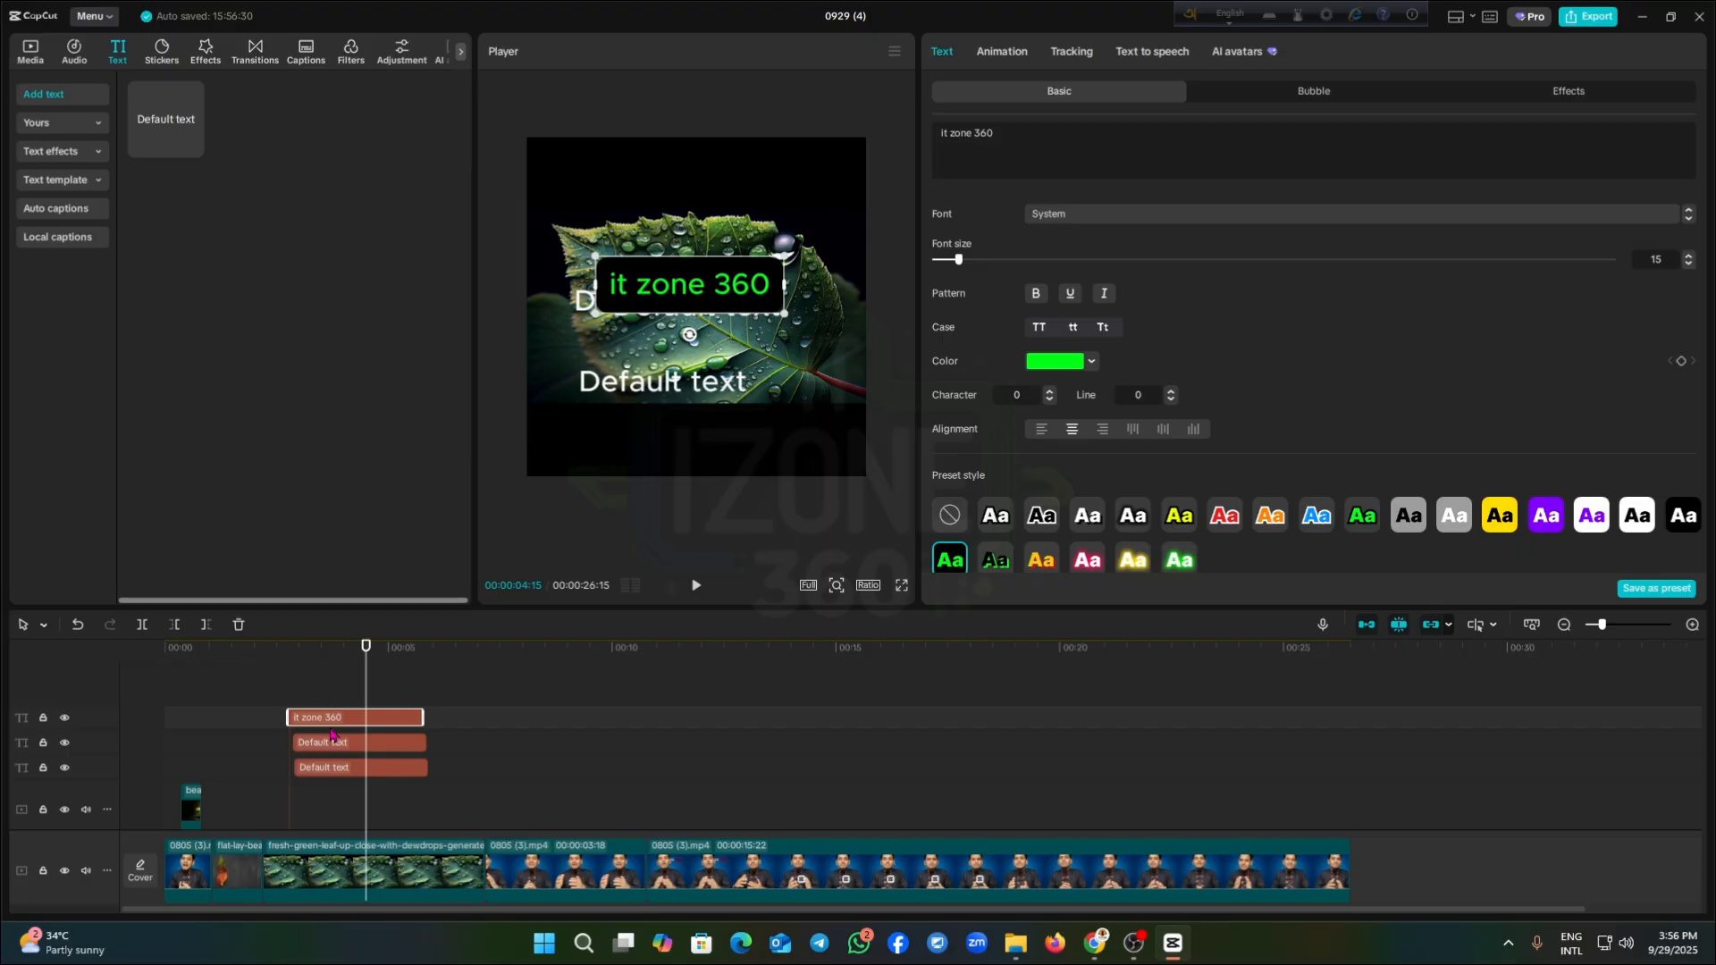
click(998, 54)
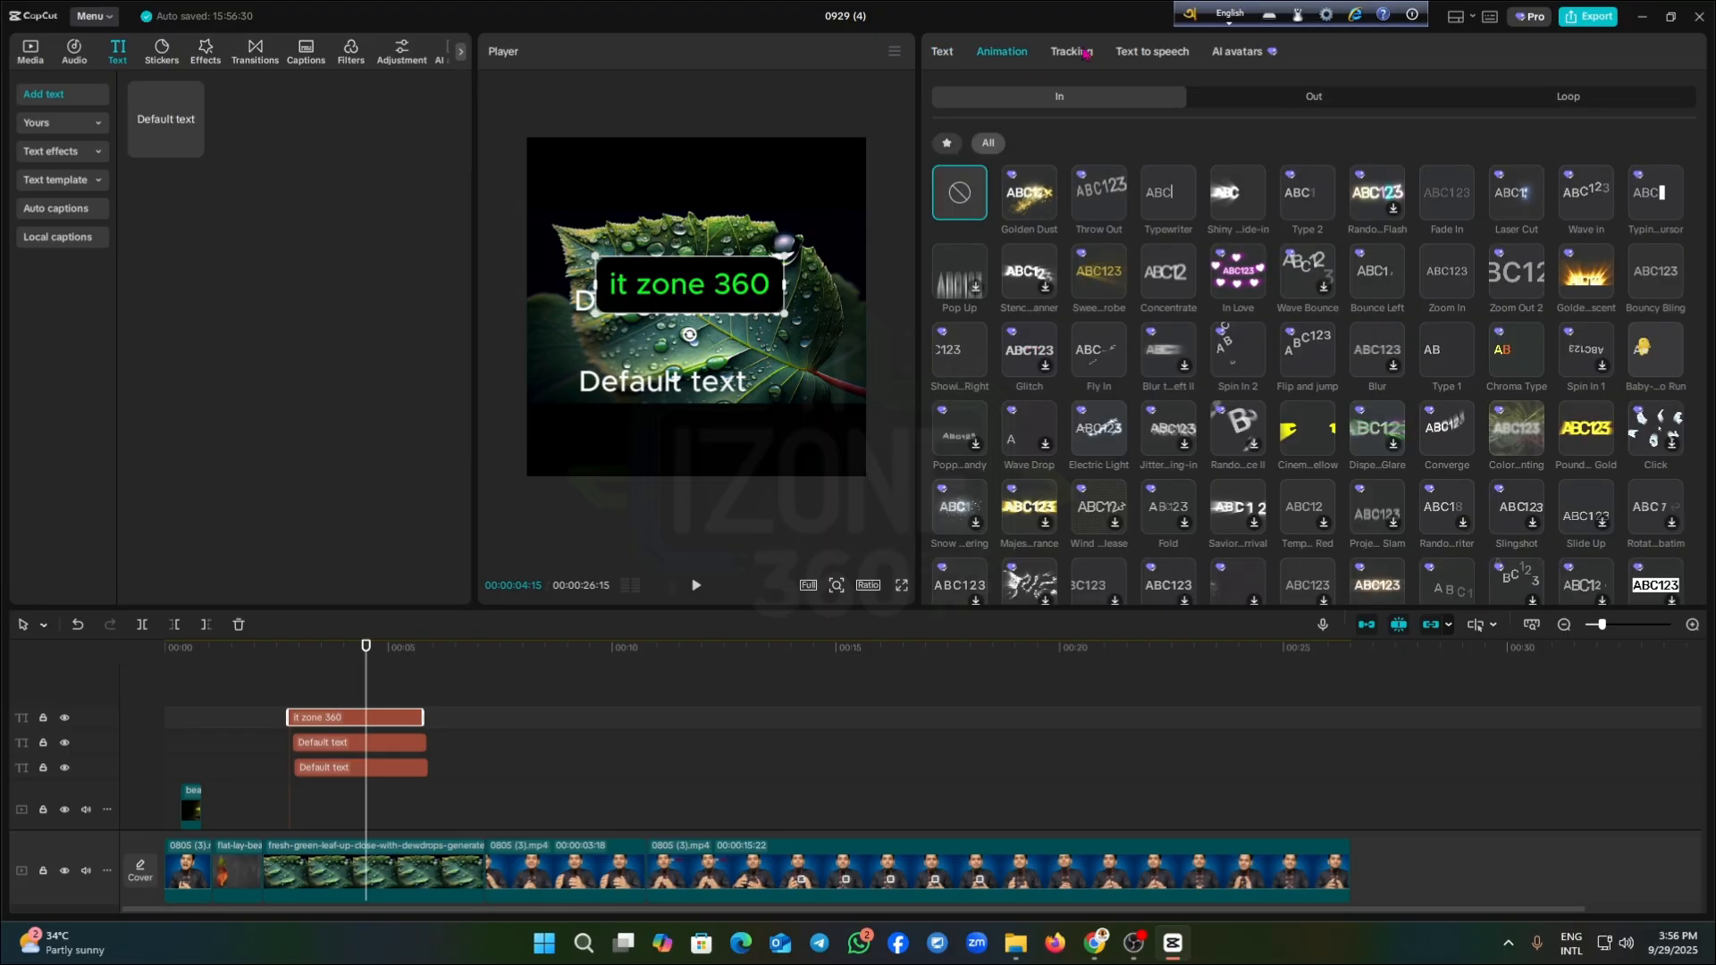
click(1085, 56)
click(1154, 54)
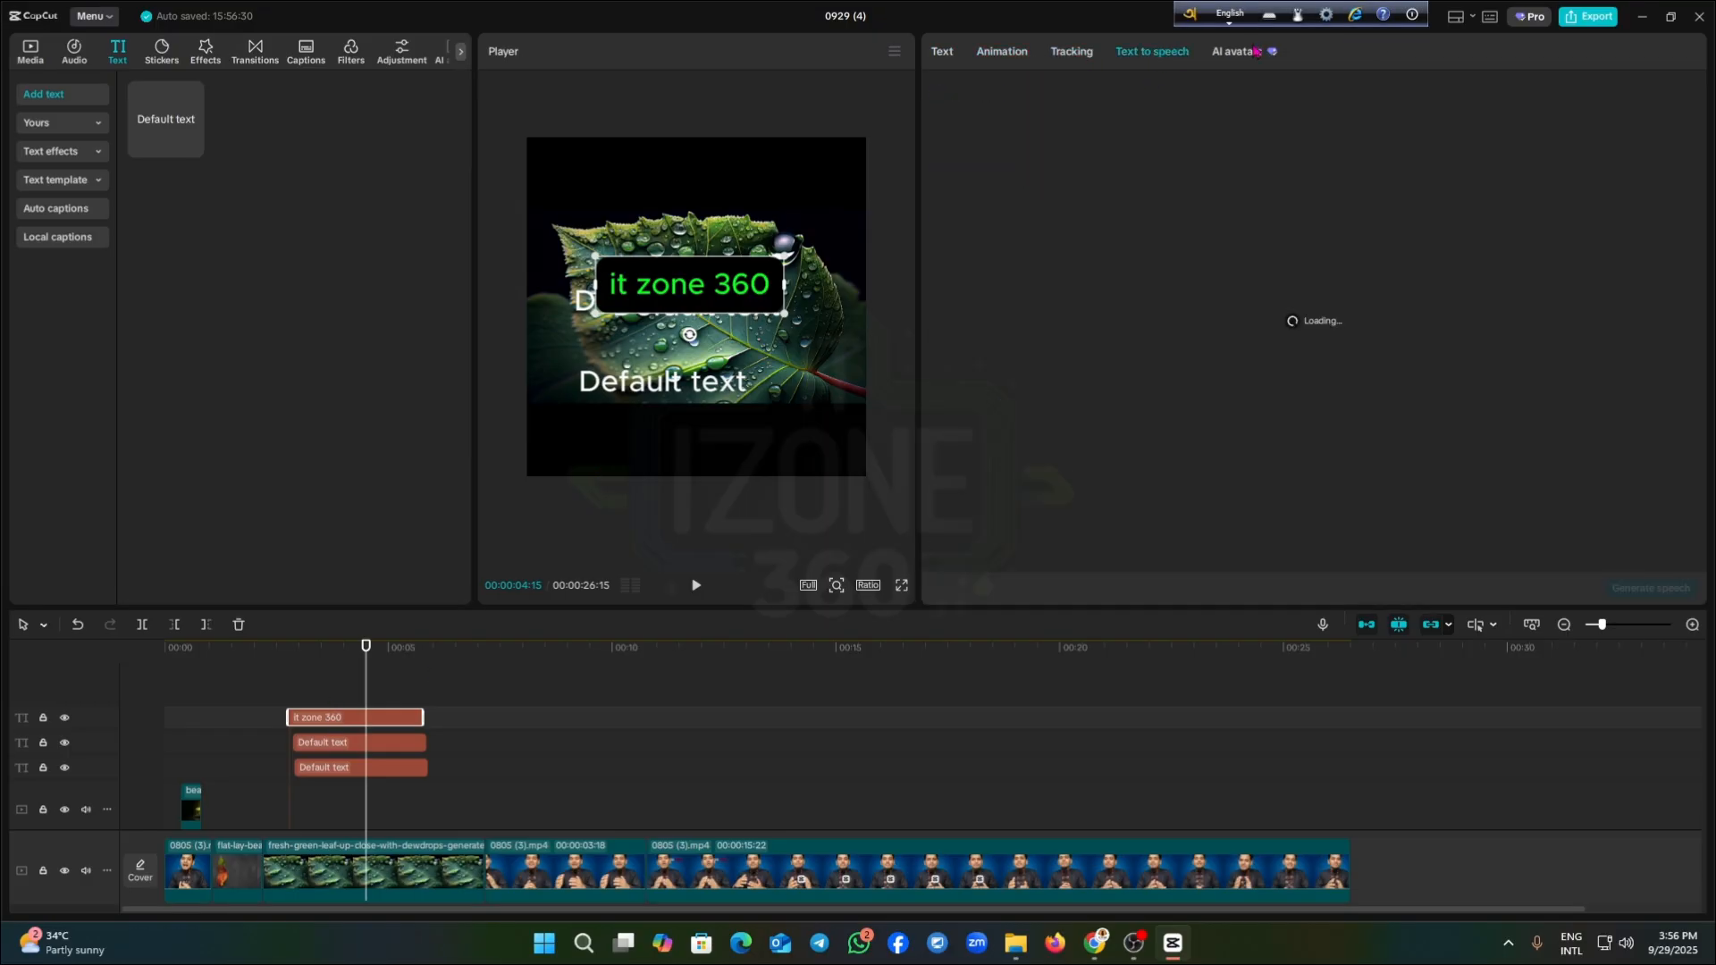
click(1239, 52)
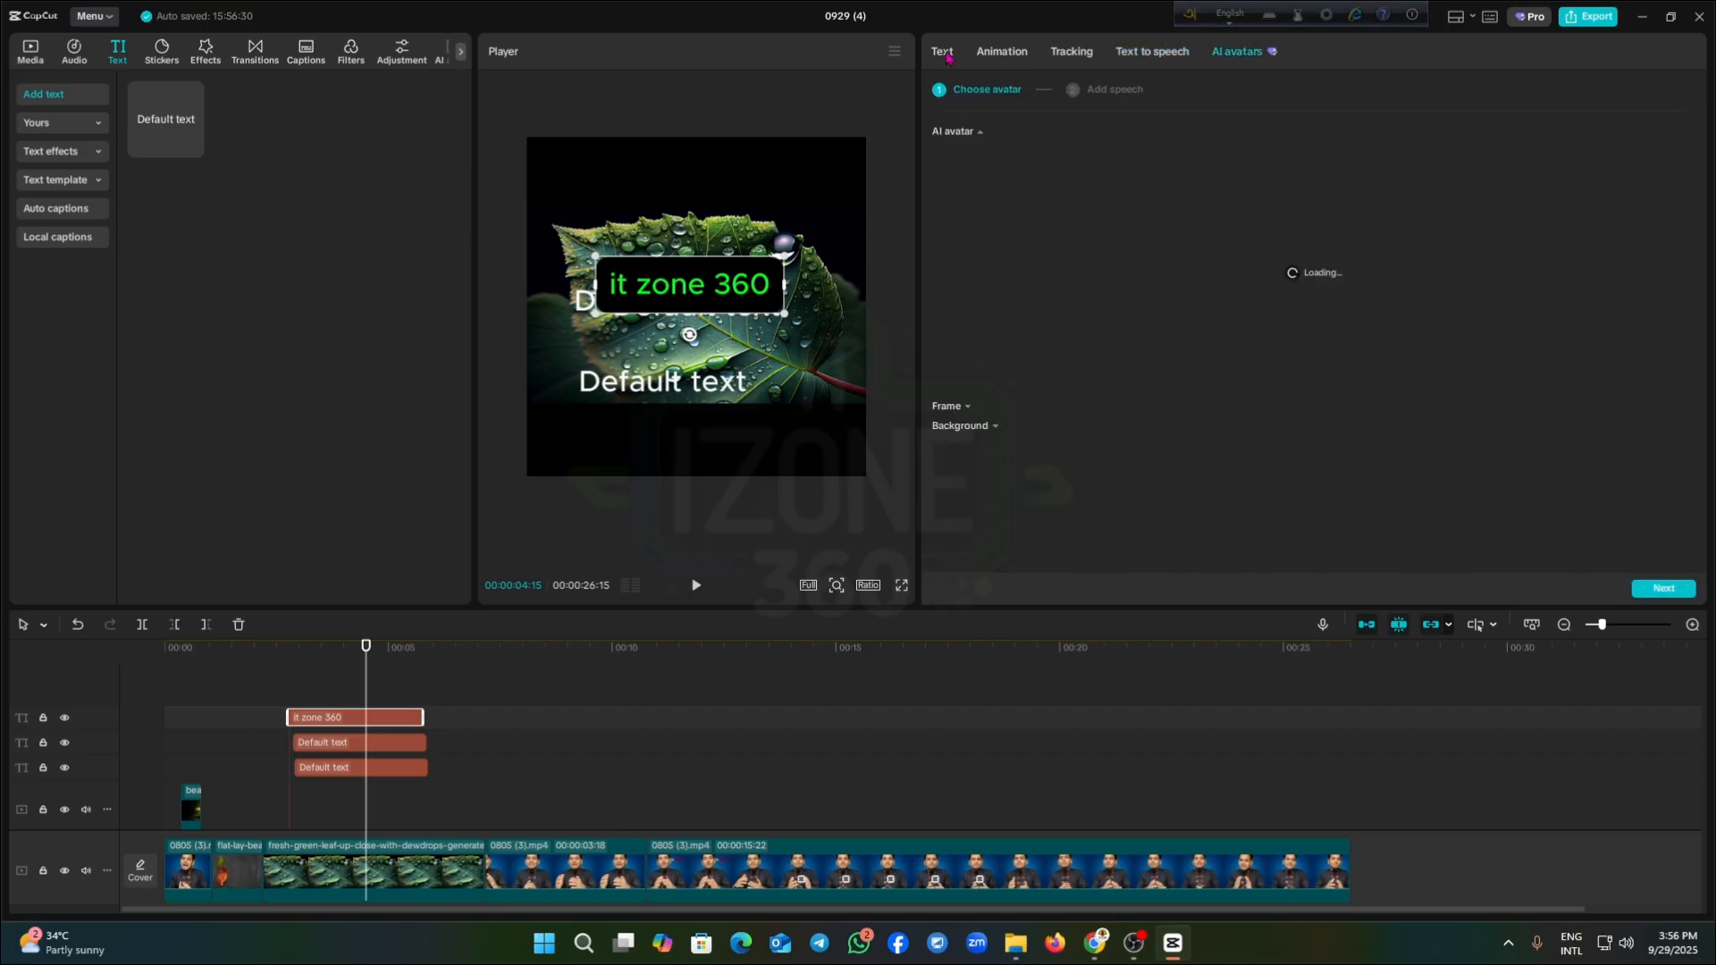
click(998, 54)
click(942, 52)
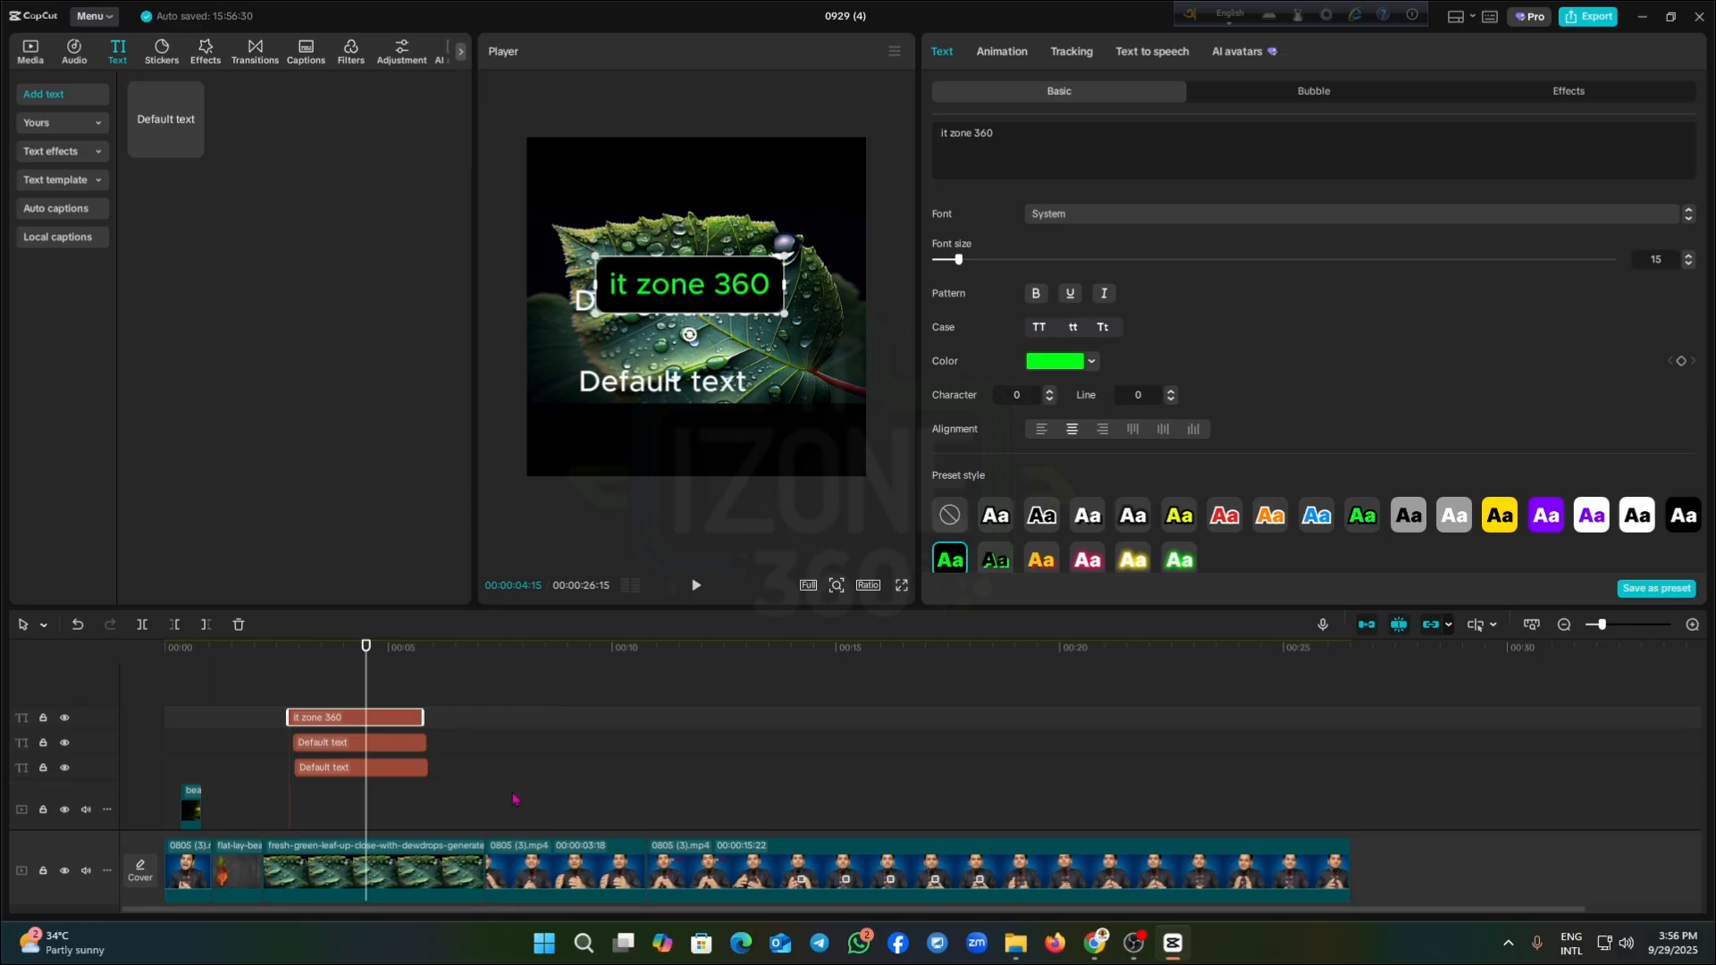
Compare the properties offered for the green leaf clip, the "it zone 360" text and the shorter 0805 (3).mp4 clip after the leaf
click(407, 884)
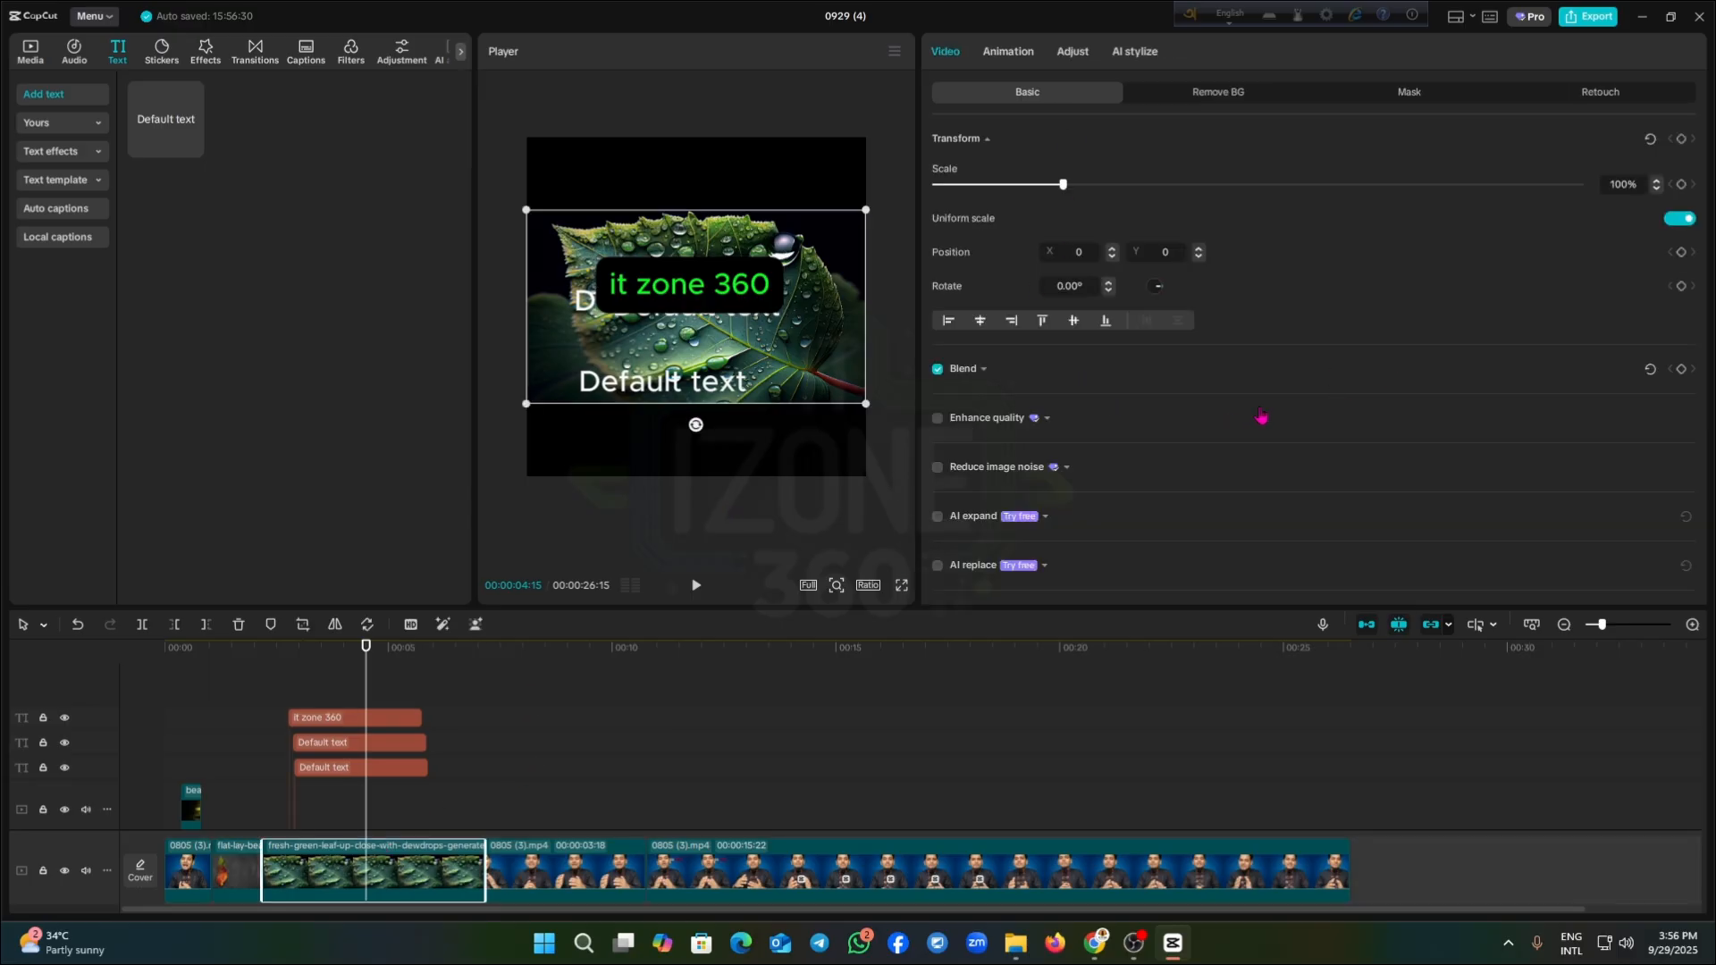
click(366, 722)
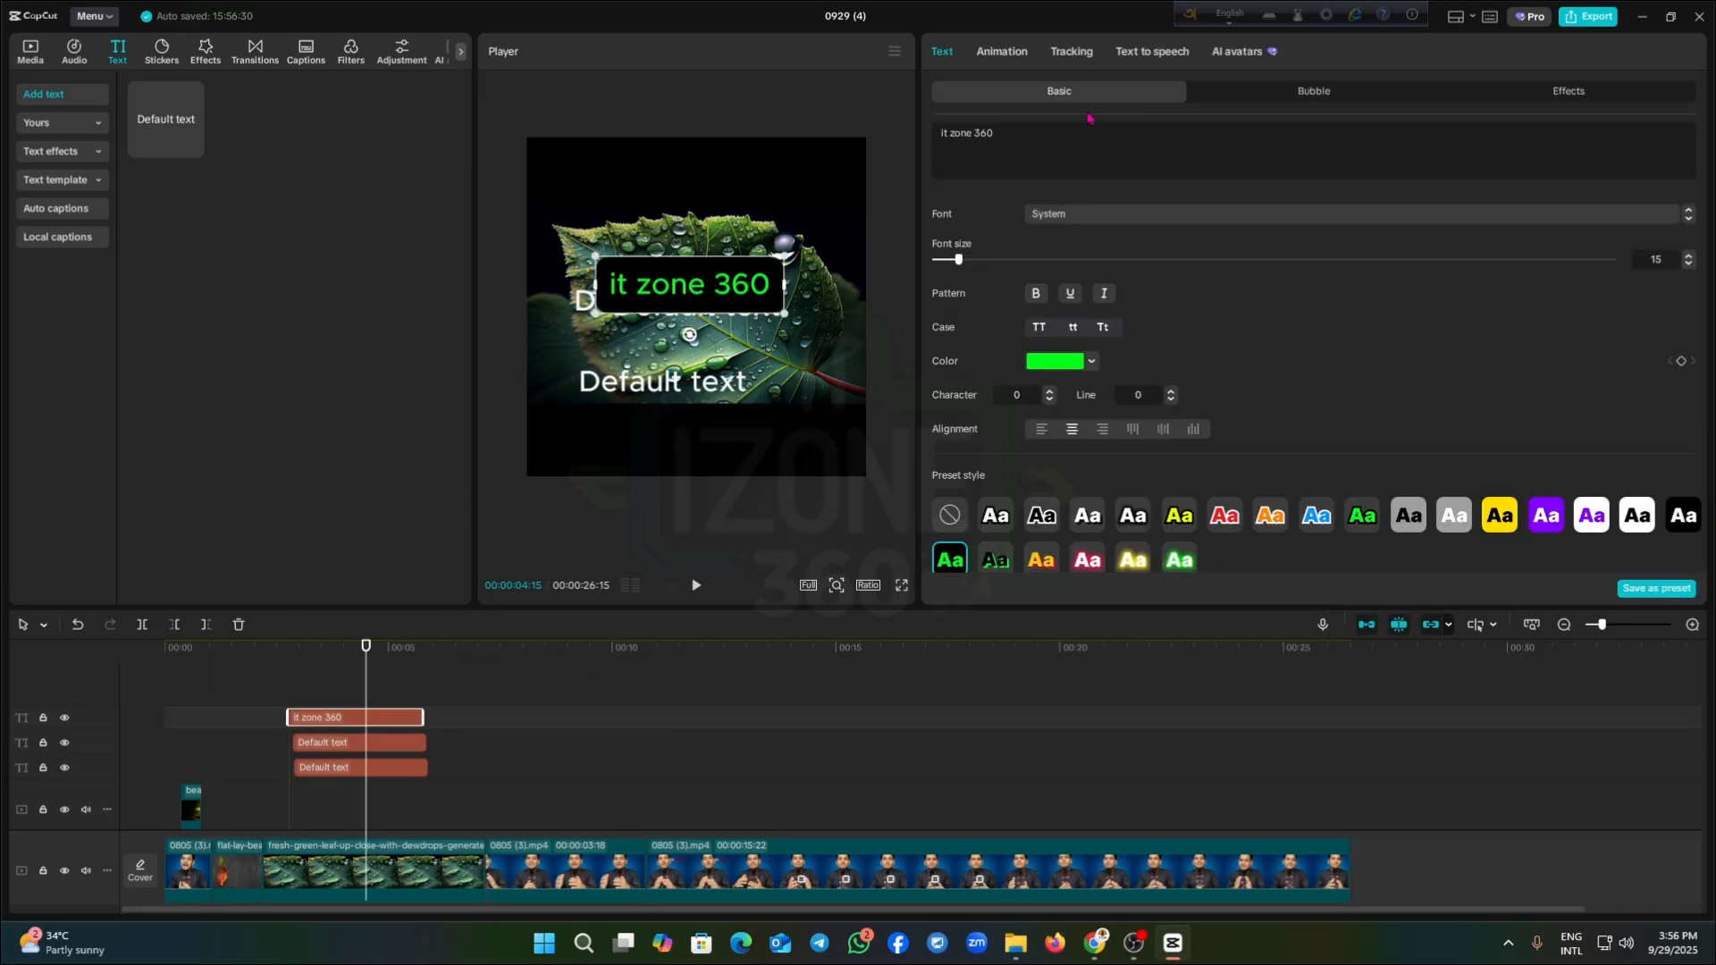
click(574, 874)
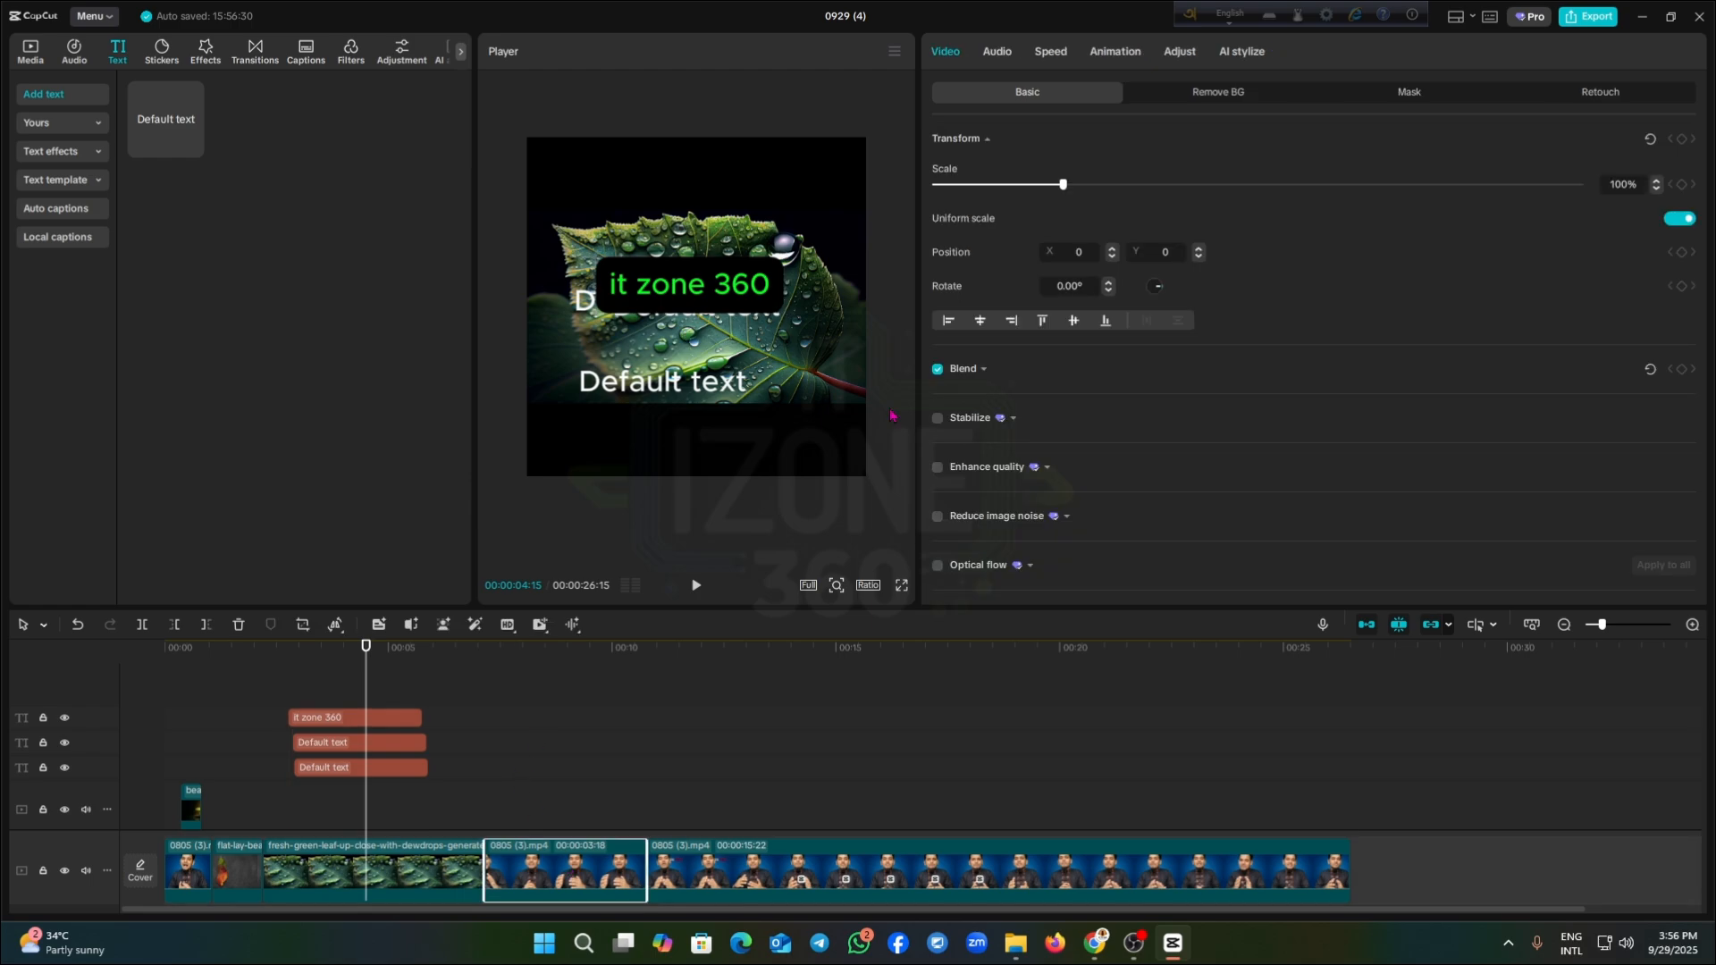
click(373, 722)
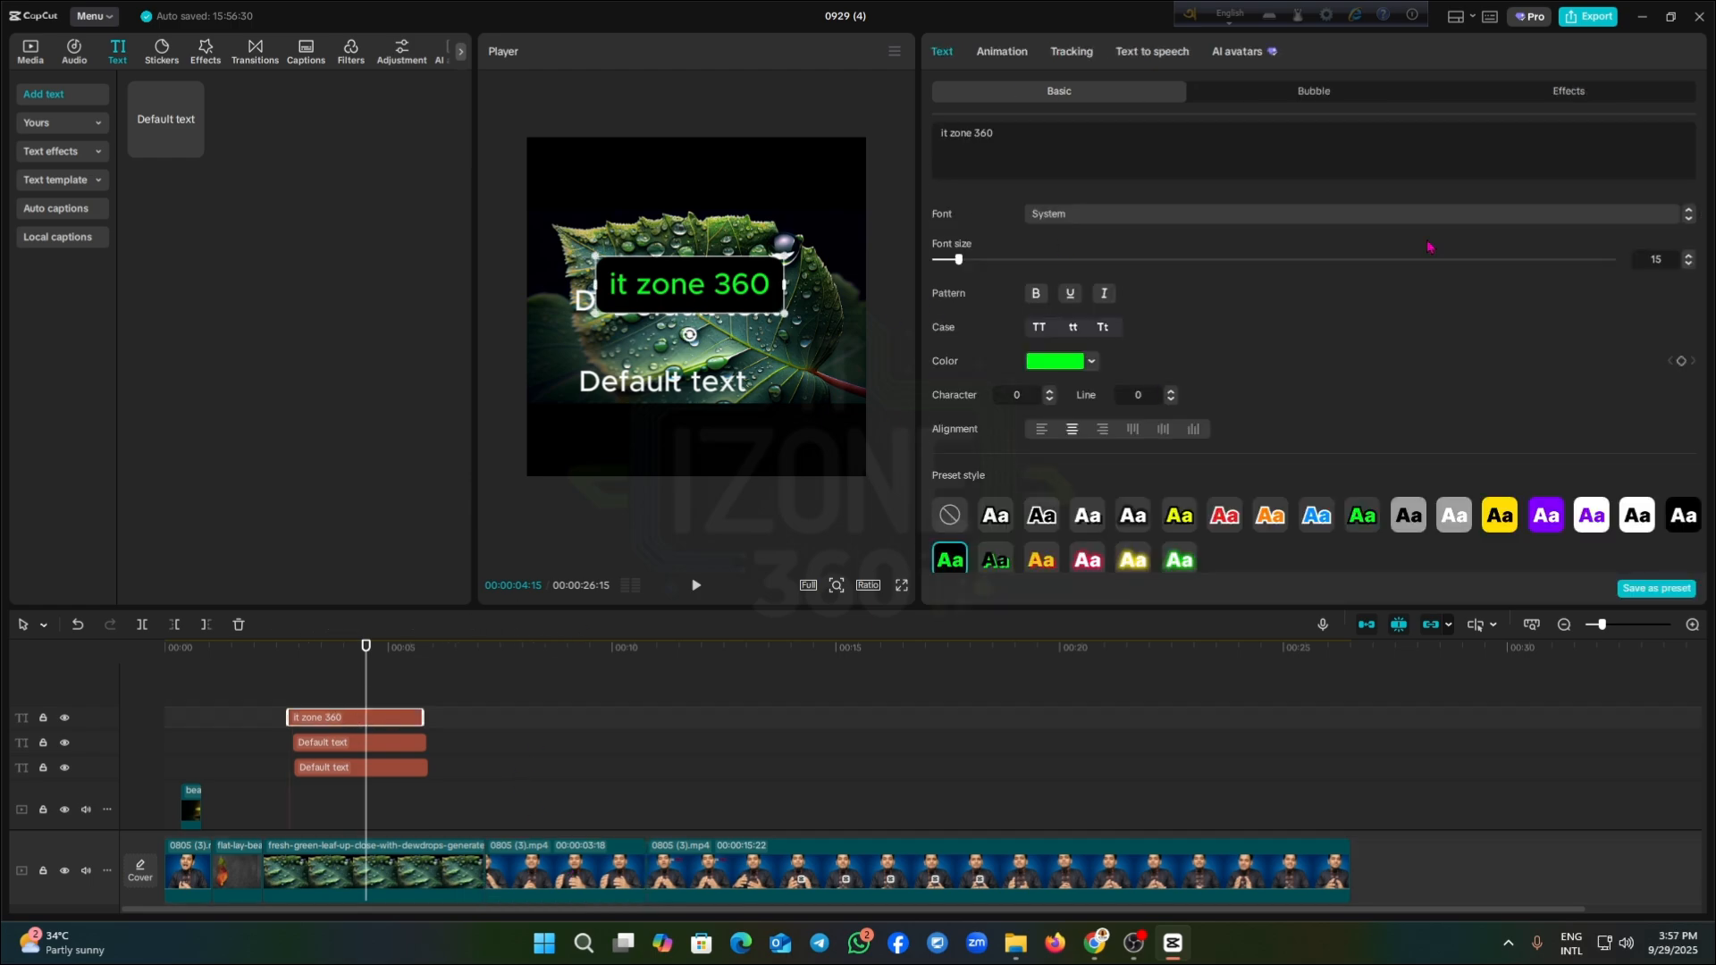
scroll(1257, 191, down, 2)
scroll(1153, 303, up, 2)
Examine the leaf clip's settings and those of the 0805 (3).mp4 clip at 00:00:07:21, and return to the "it zone 360" text at 00:00:04:12
click(456, 858)
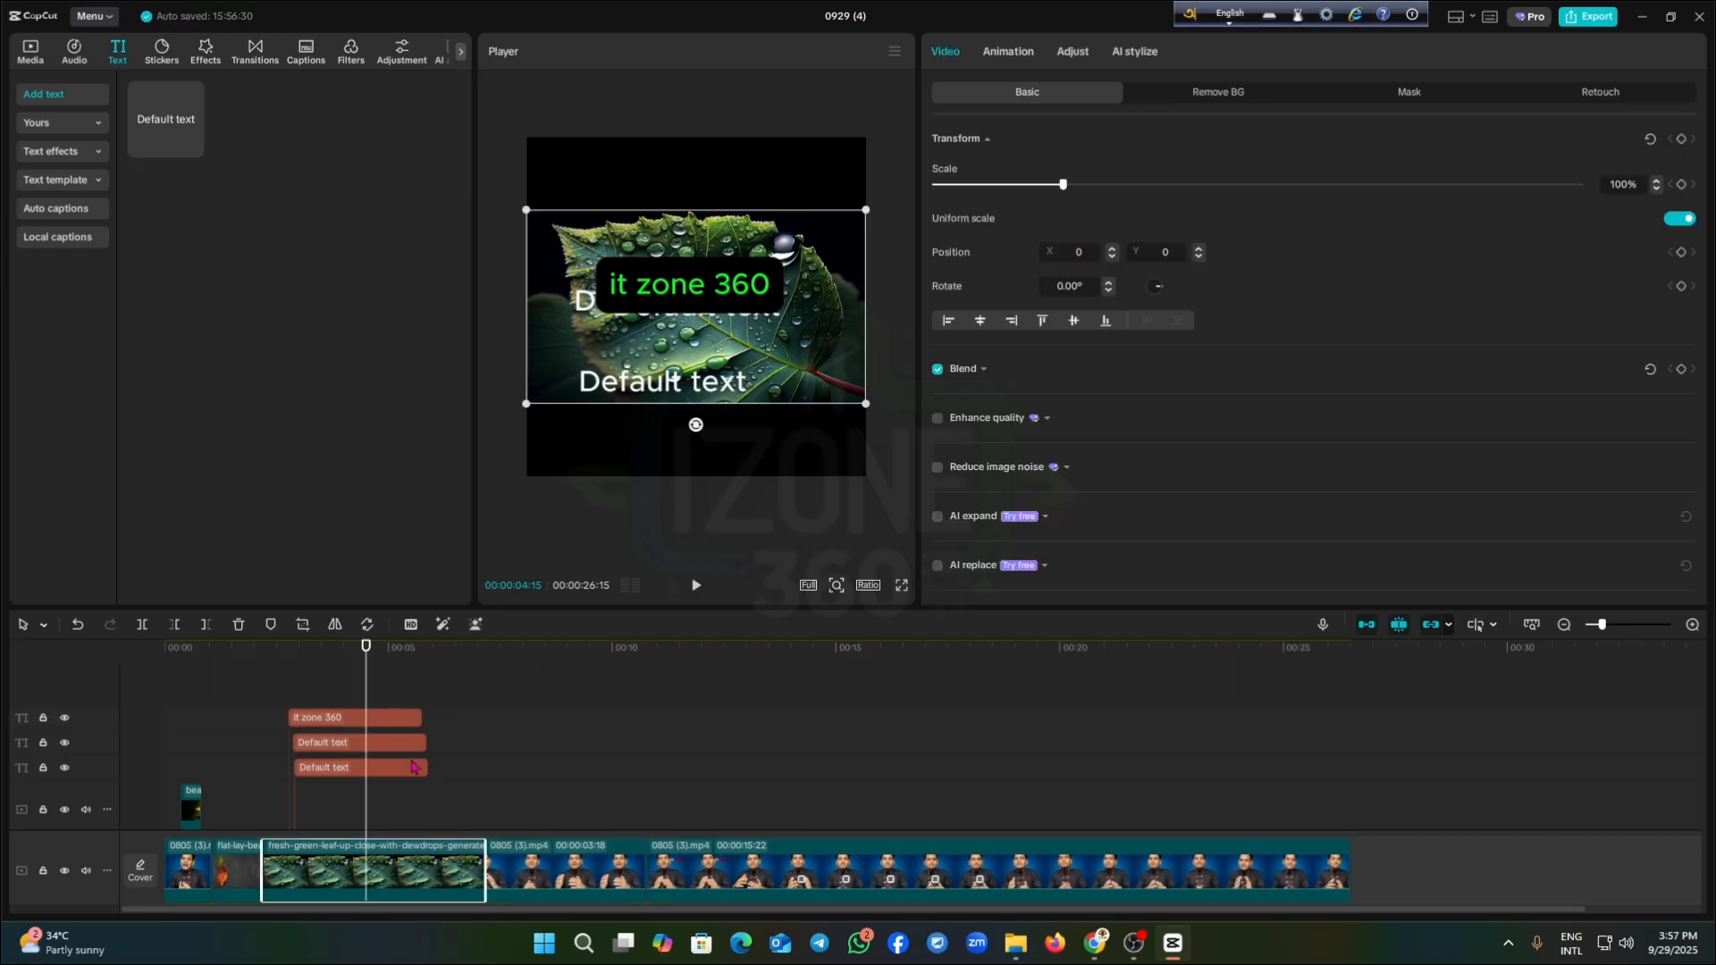
click(500, 681)
click(510, 684)
click(601, 871)
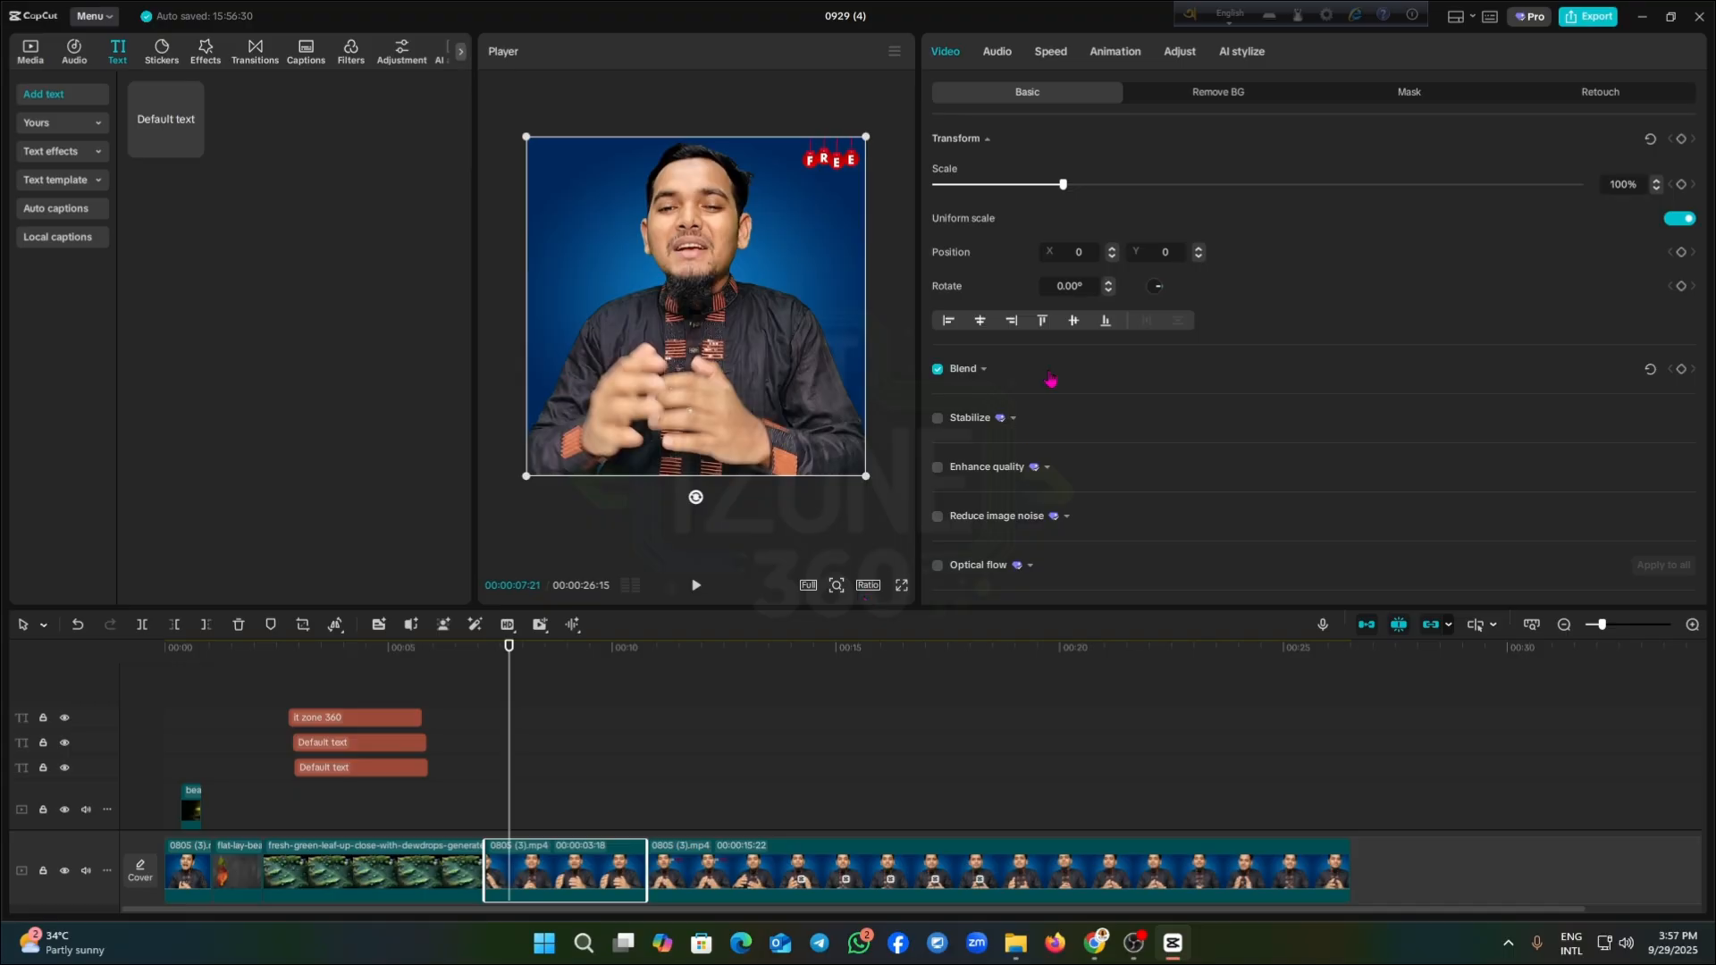
scroll(1027, 554, down, 10)
scroll(1108, 468, up, 10)
click(361, 647)
click(379, 718)
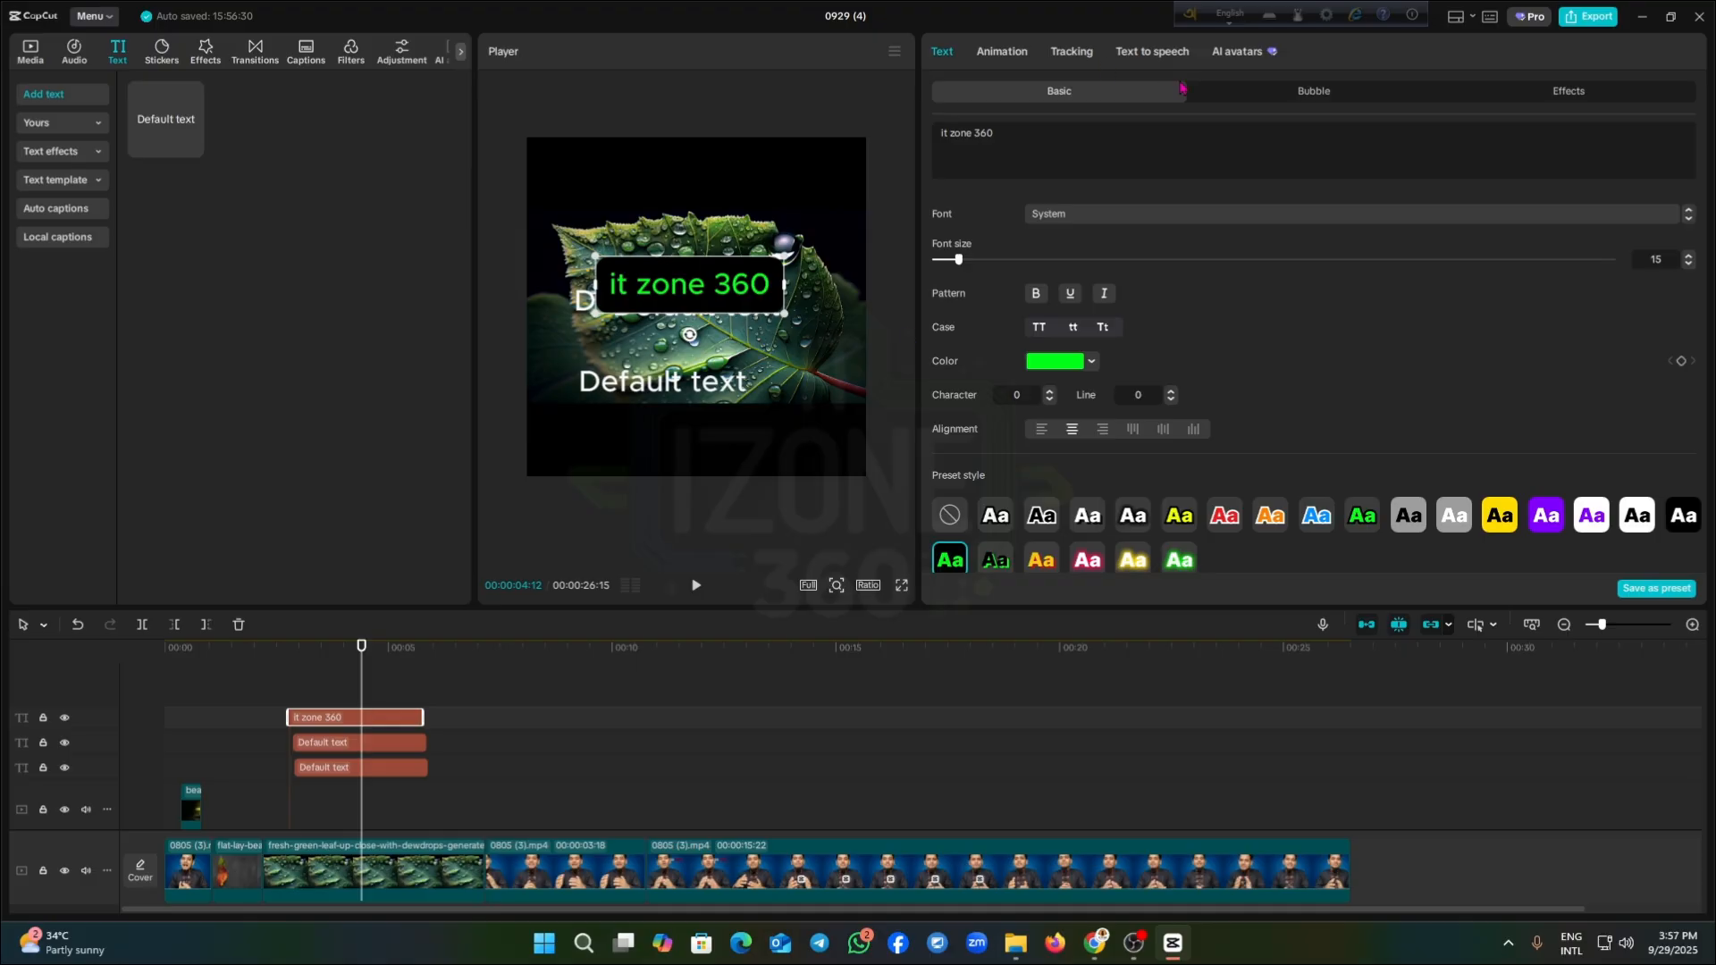
Try automatic background removal on the 0805 (3).mp4 clip at 00:00:07:22, and switch it off again
drag(370, 653, 510, 653)
click(563, 863)
click(1217, 95)
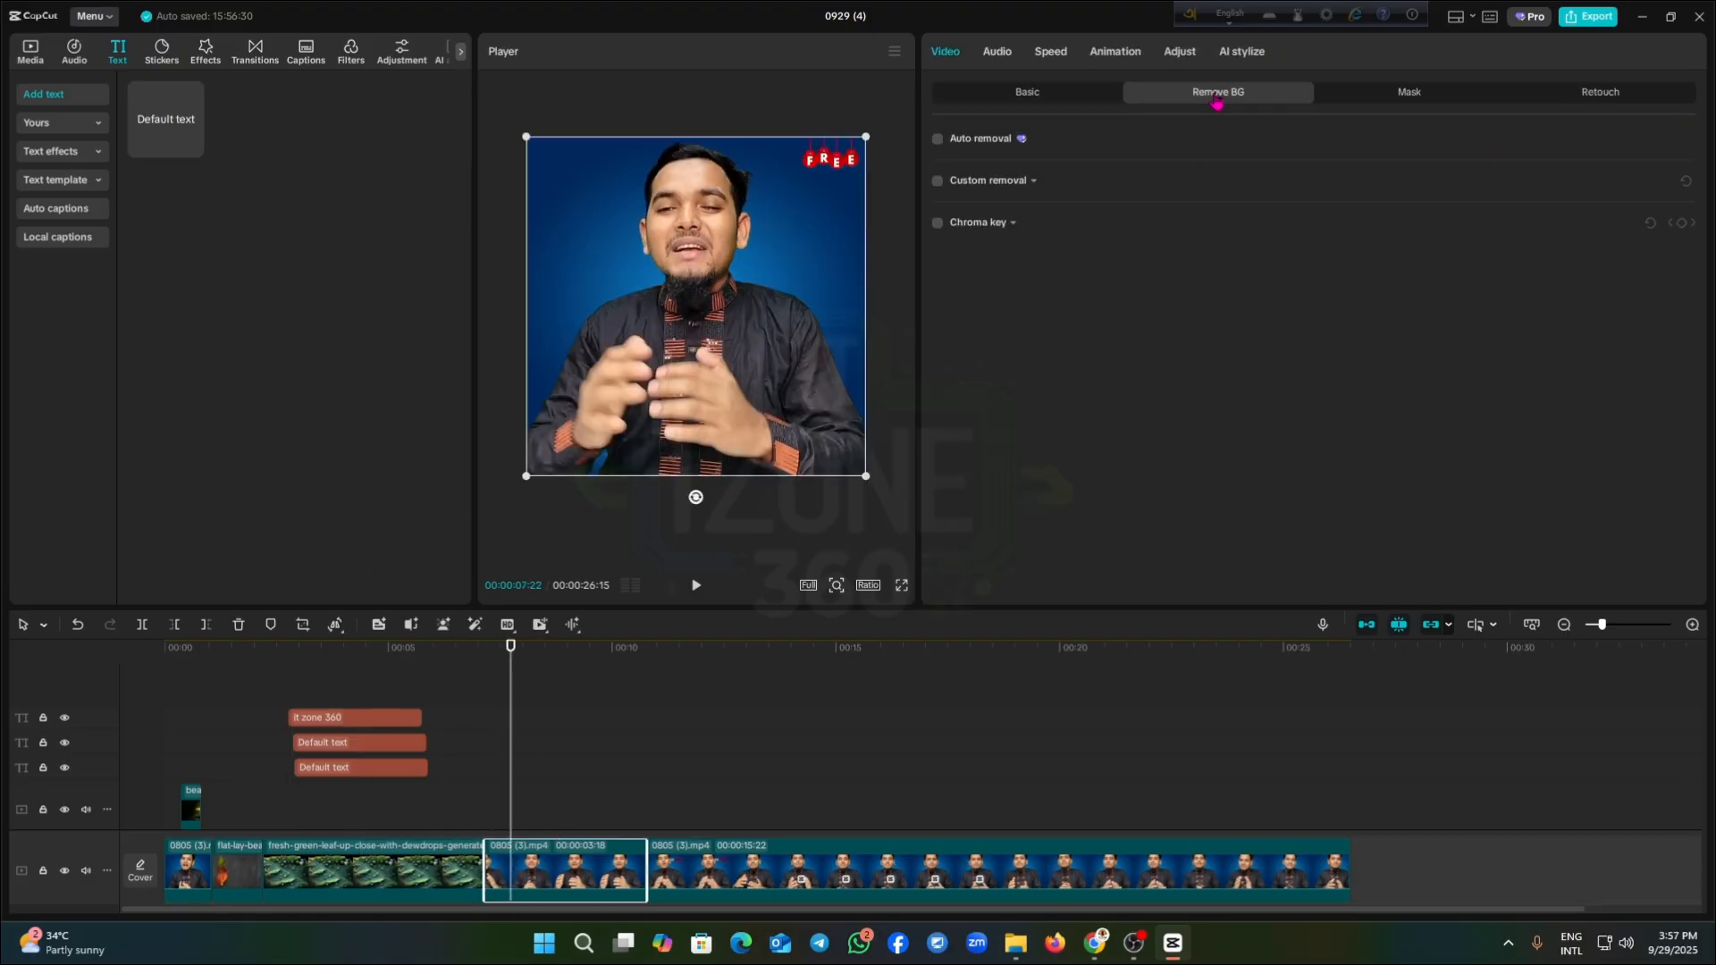
click(937, 140)
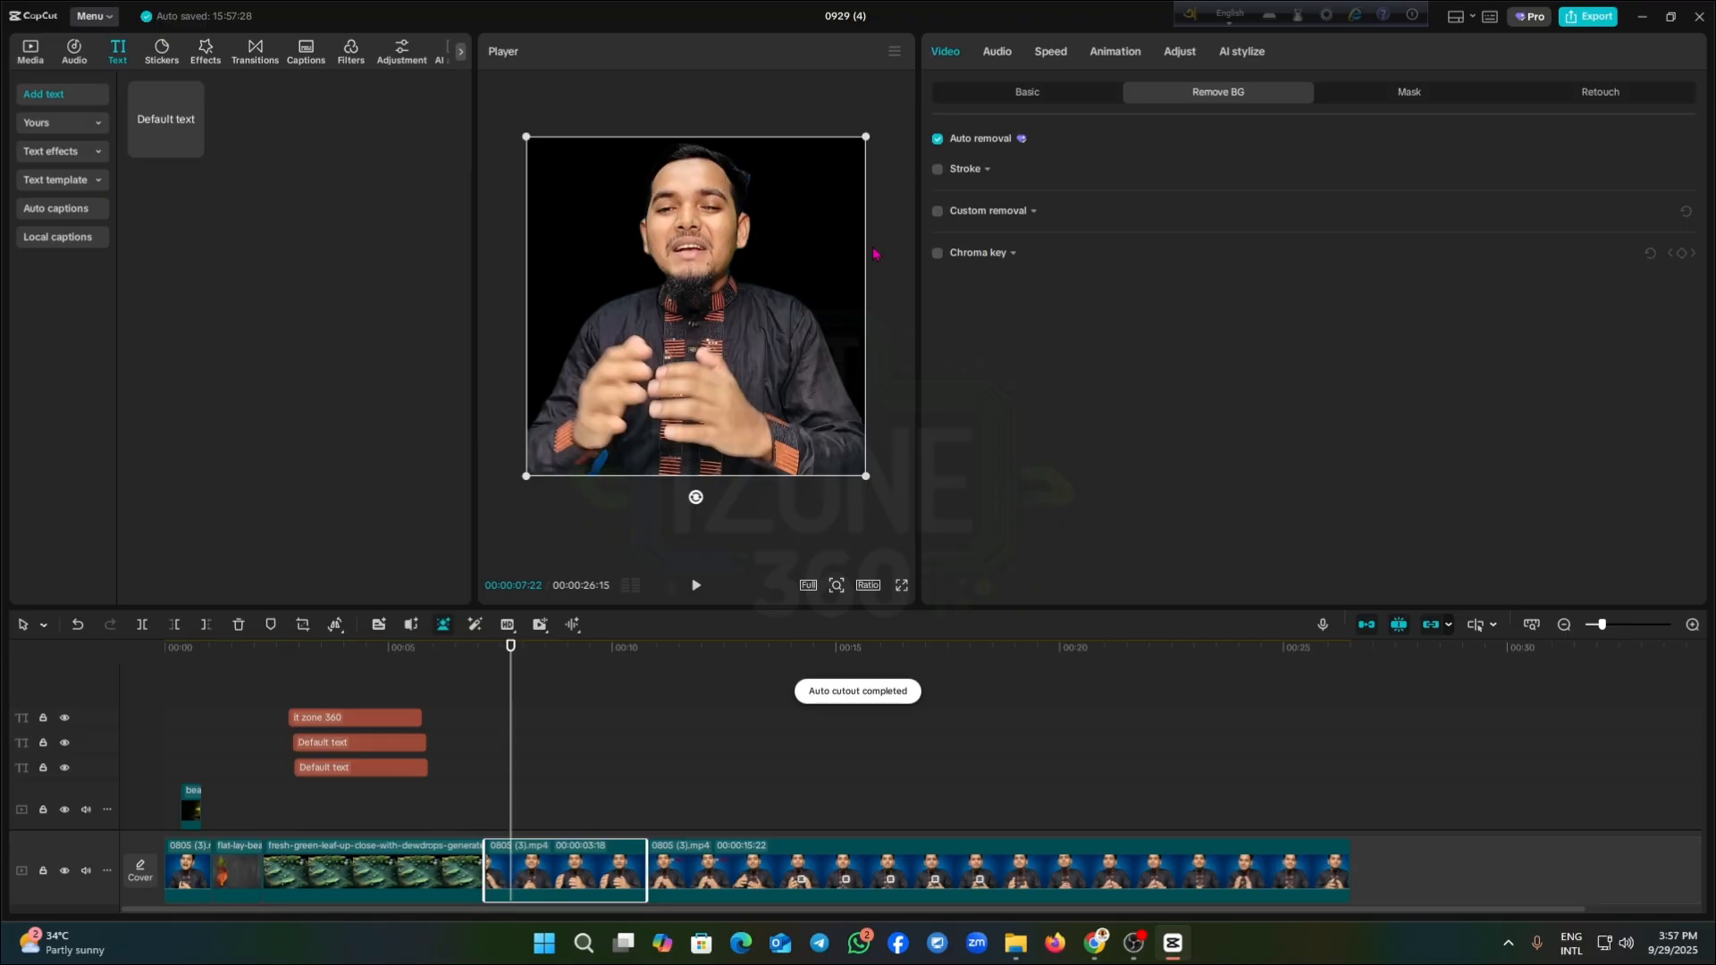
click(937, 139)
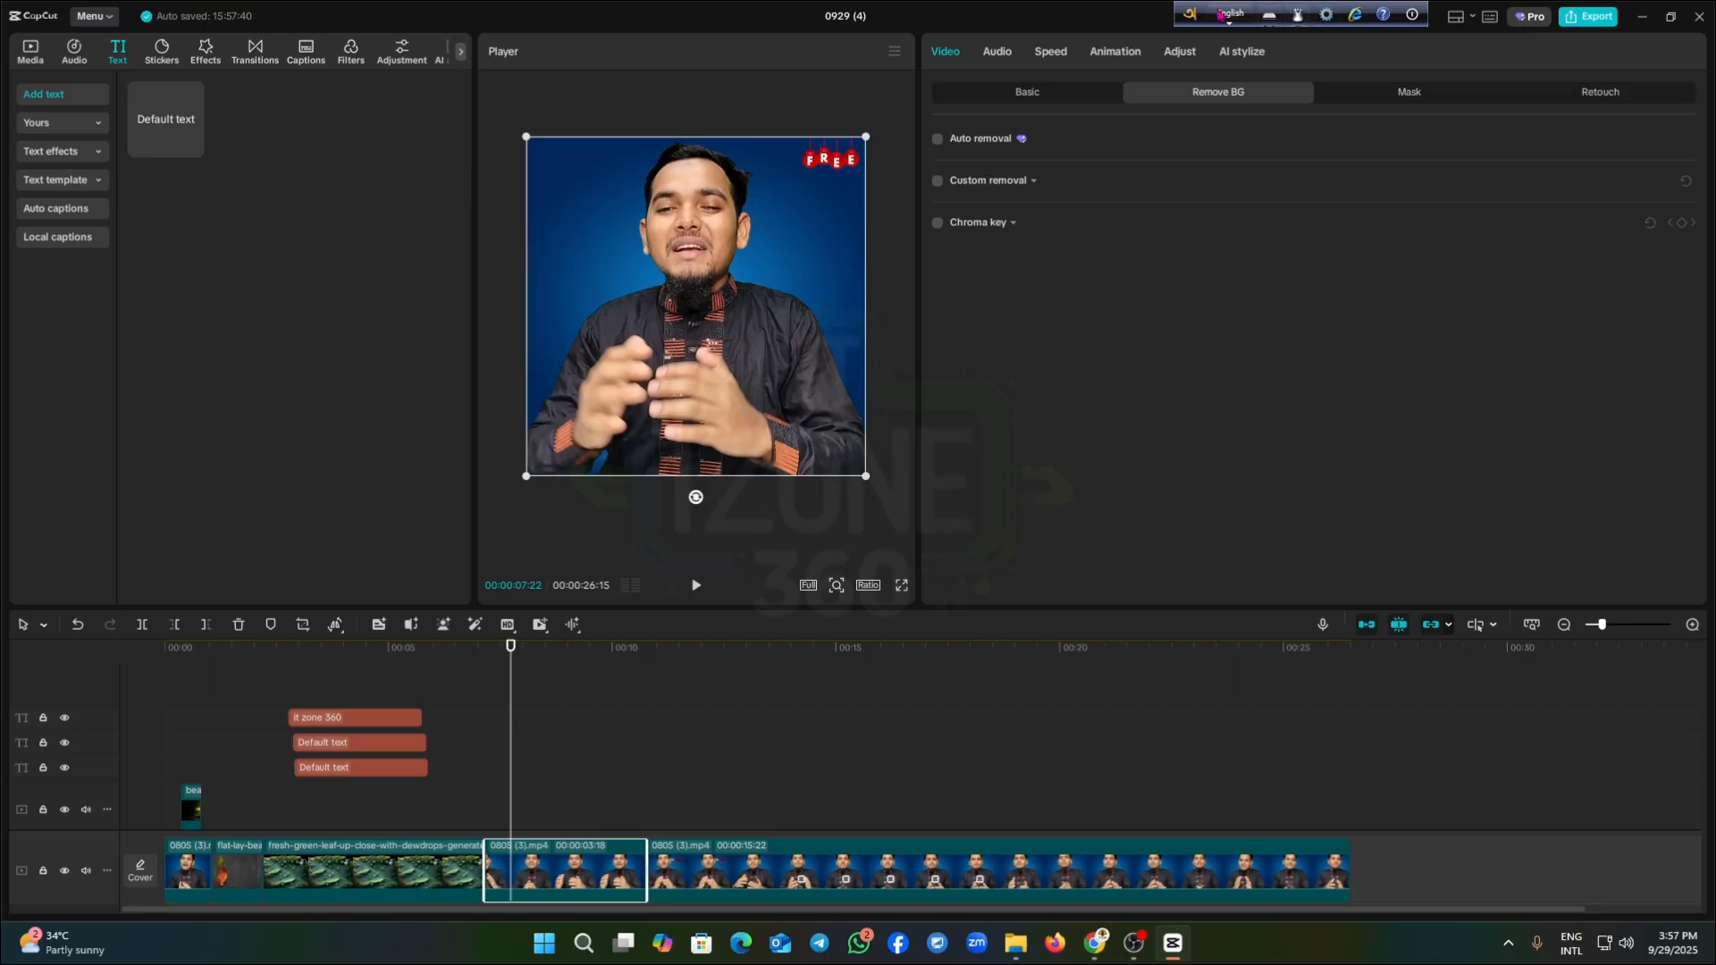
Move the floating language bar aside, review the list of timeline keyboard shortcuts, and close it
drag(1182, 19, 554, 25)
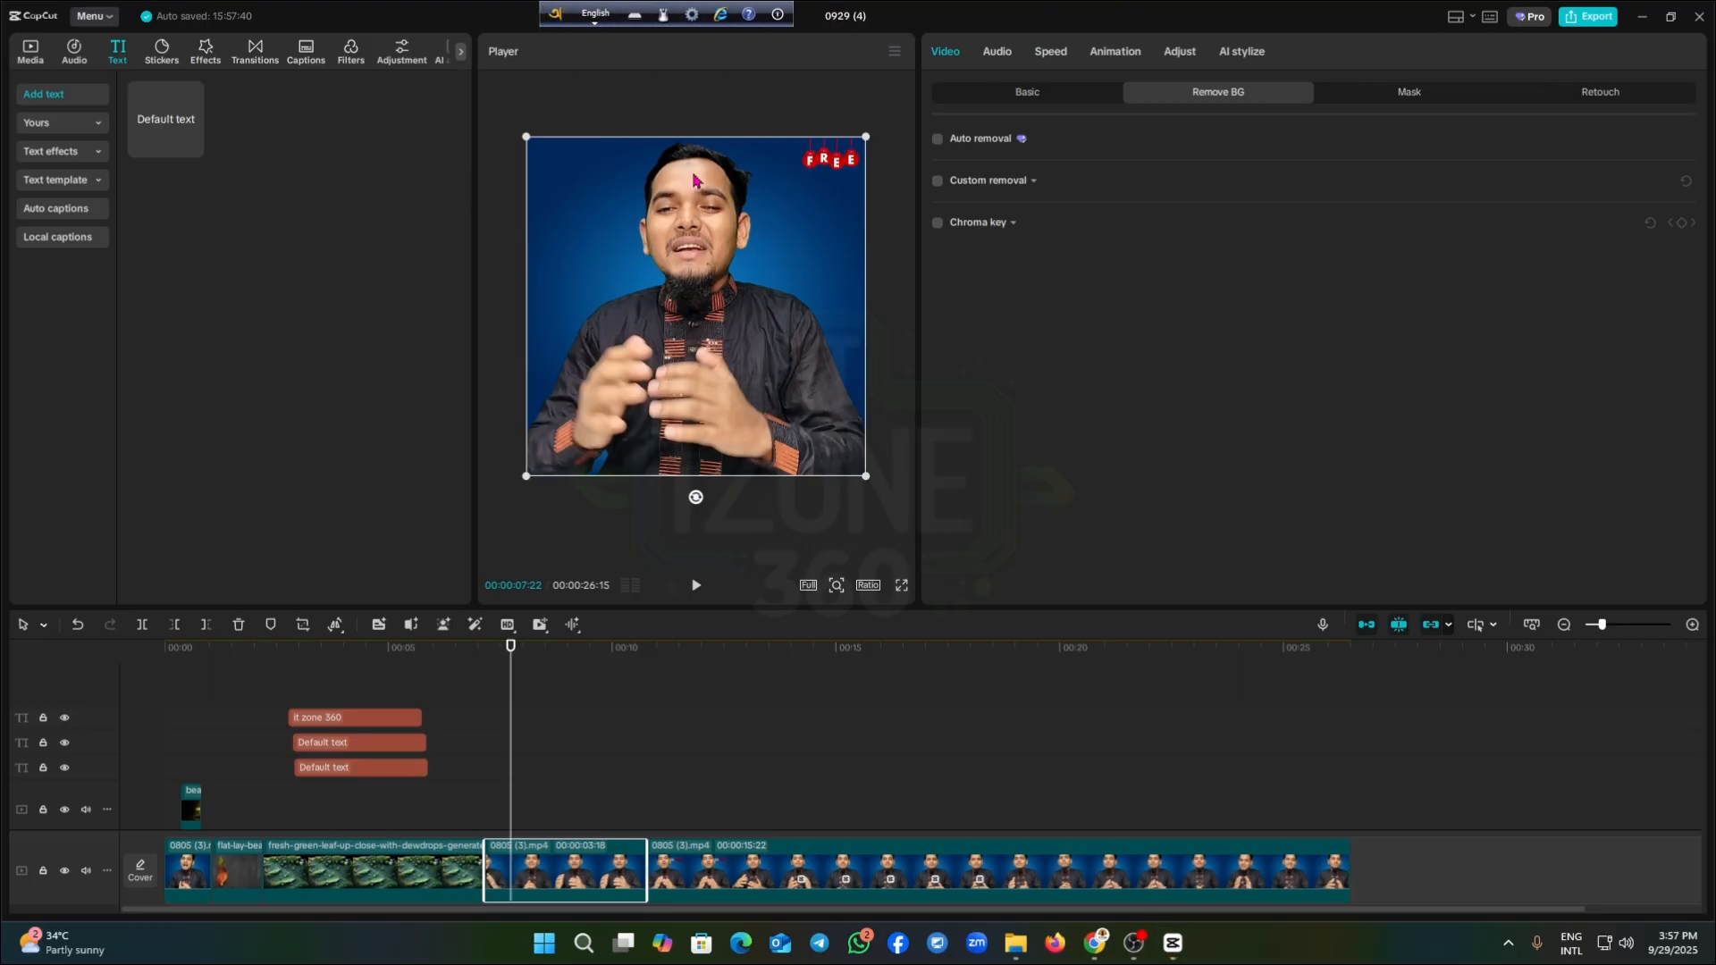
click(1457, 18)
click(1489, 17)
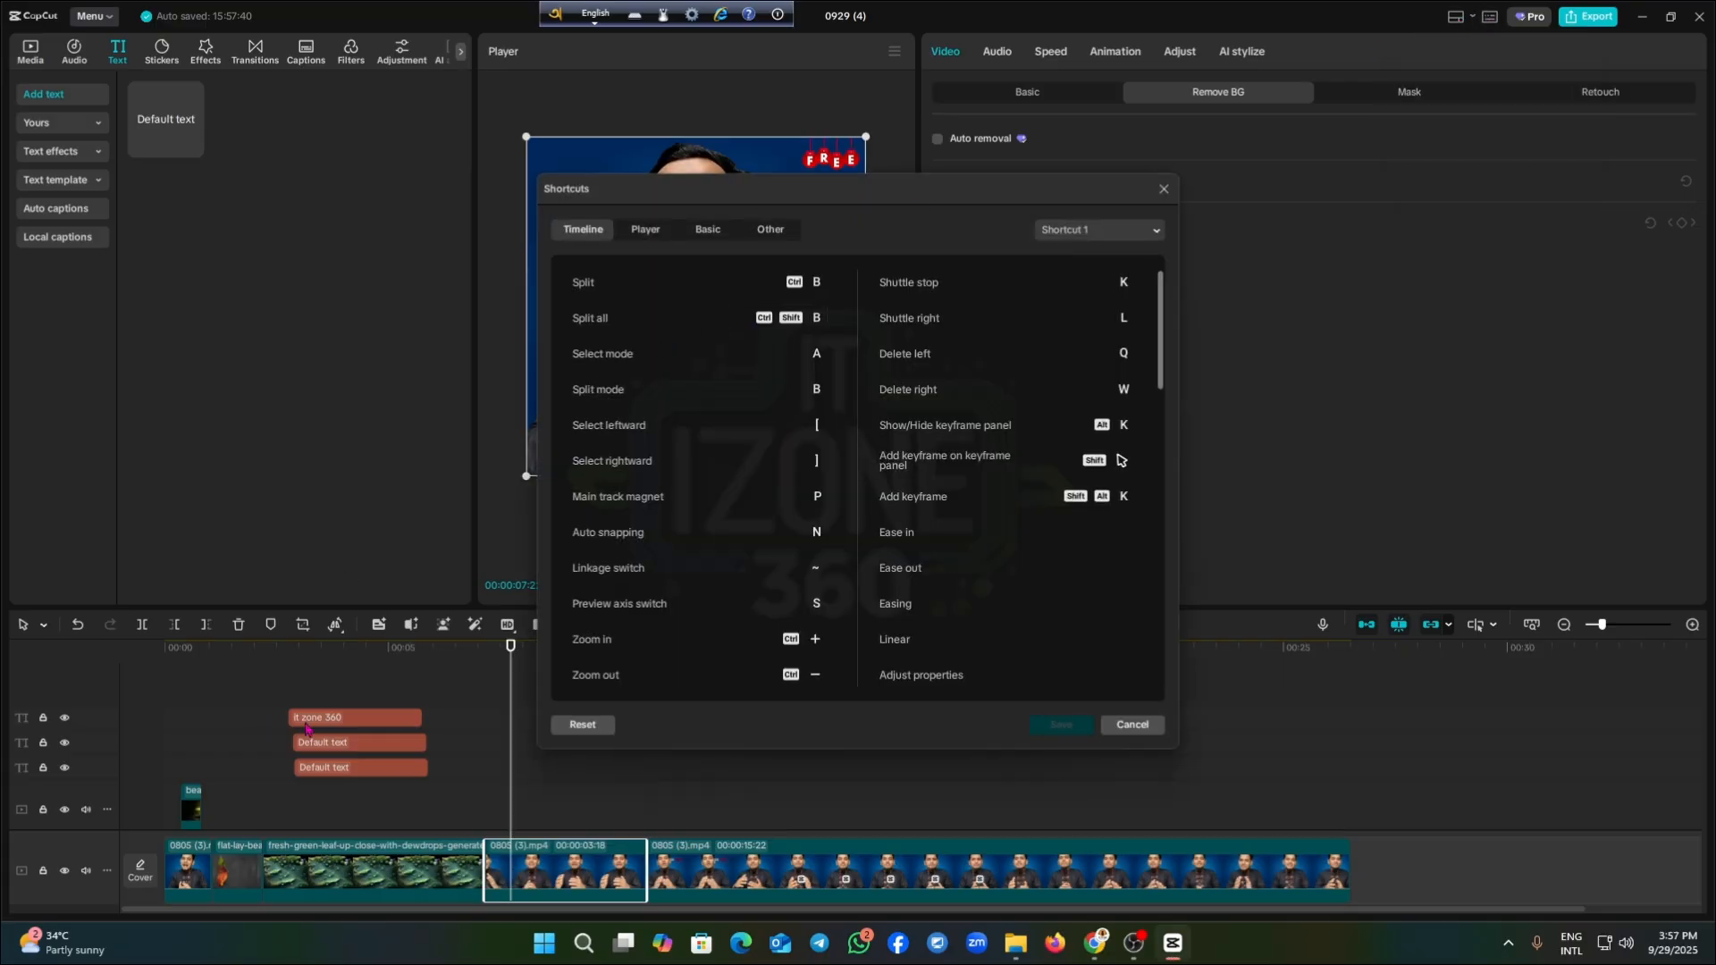
scroll(663, 471, down, 1)
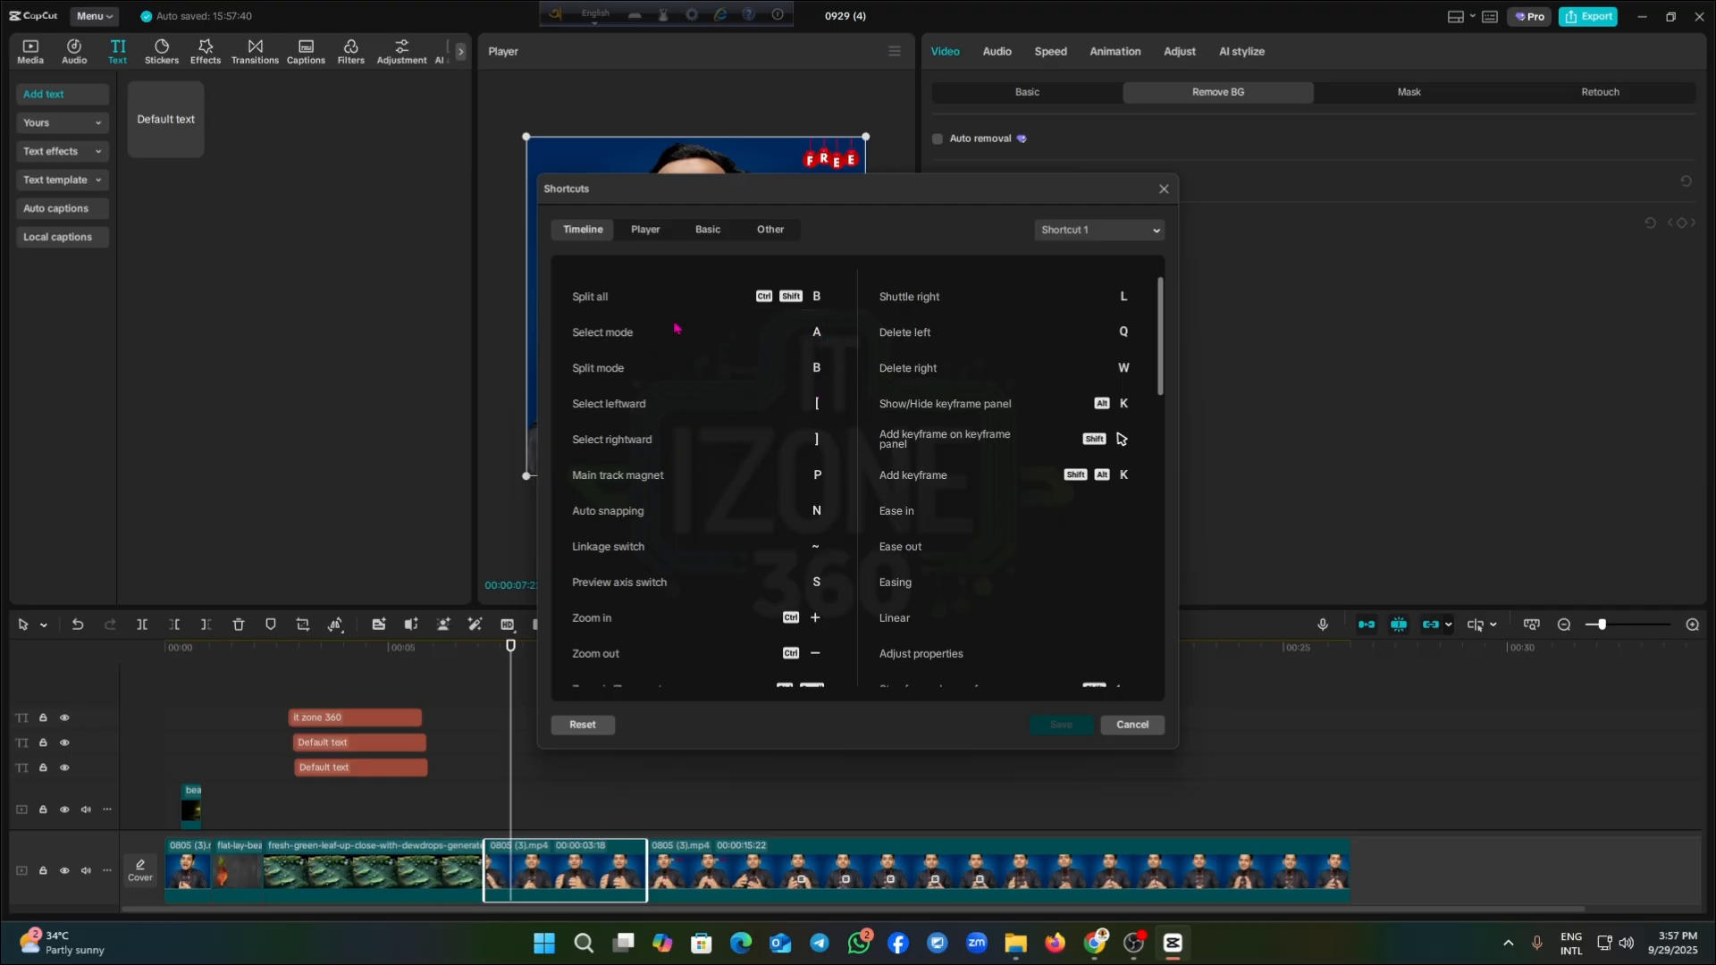
scroll(677, 329, down, 1)
scroll(680, 362, down, 1)
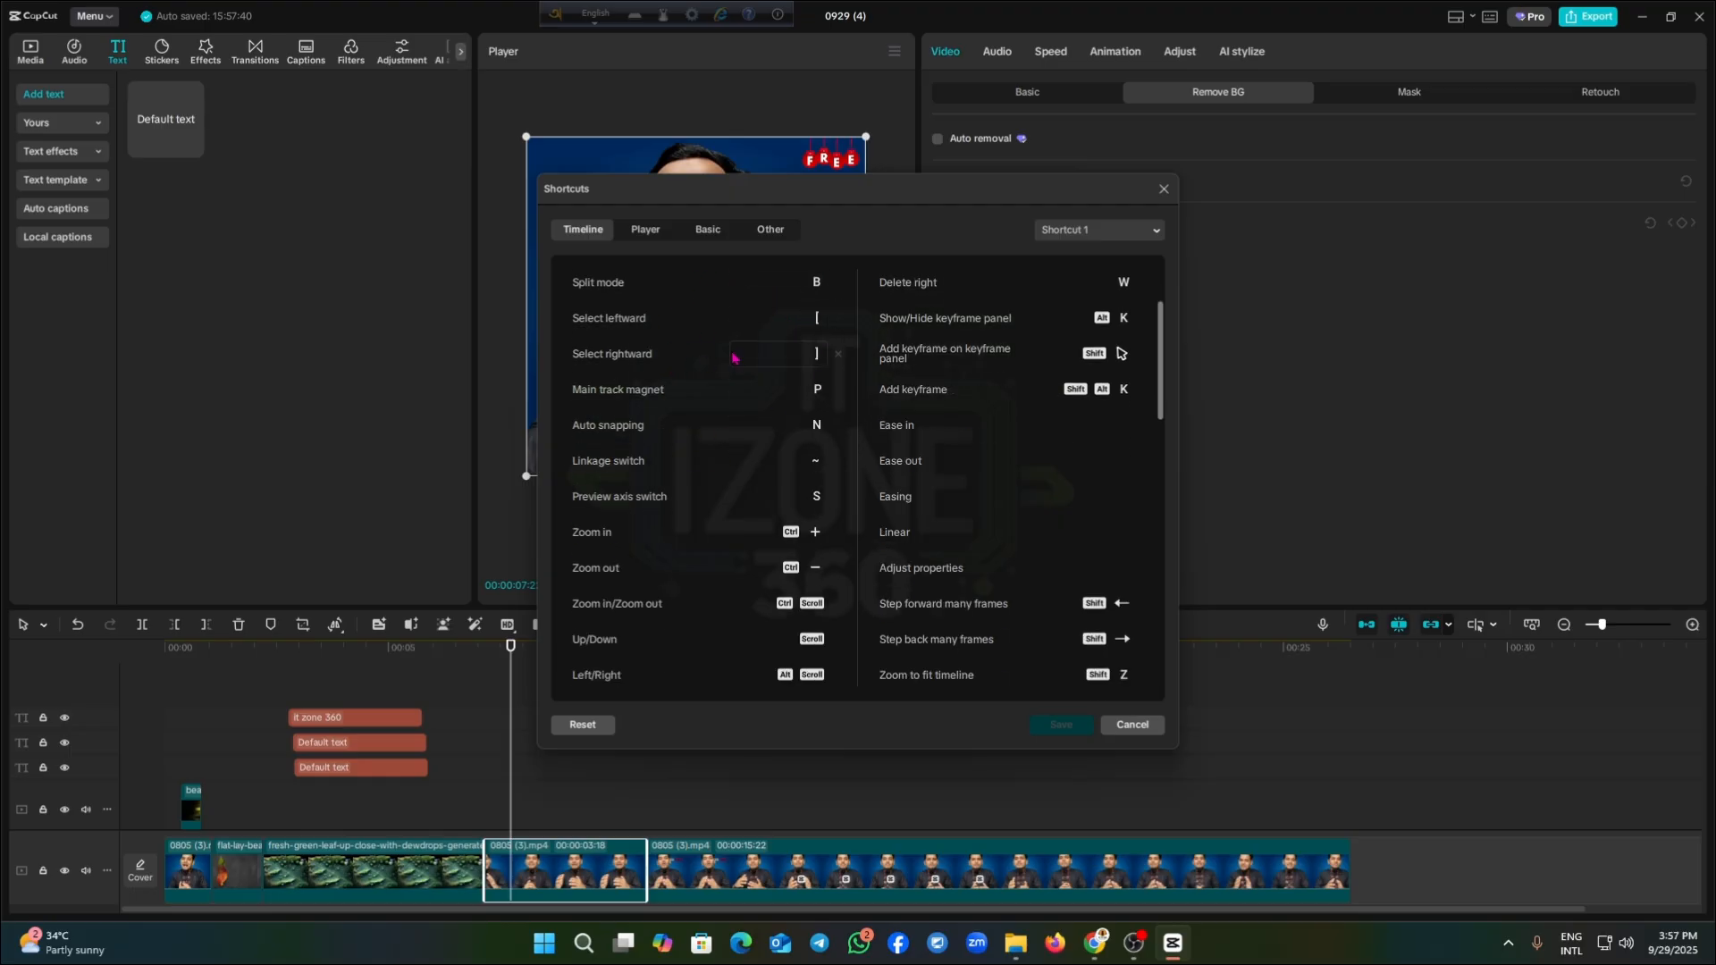
scroll(731, 356, up, 3)
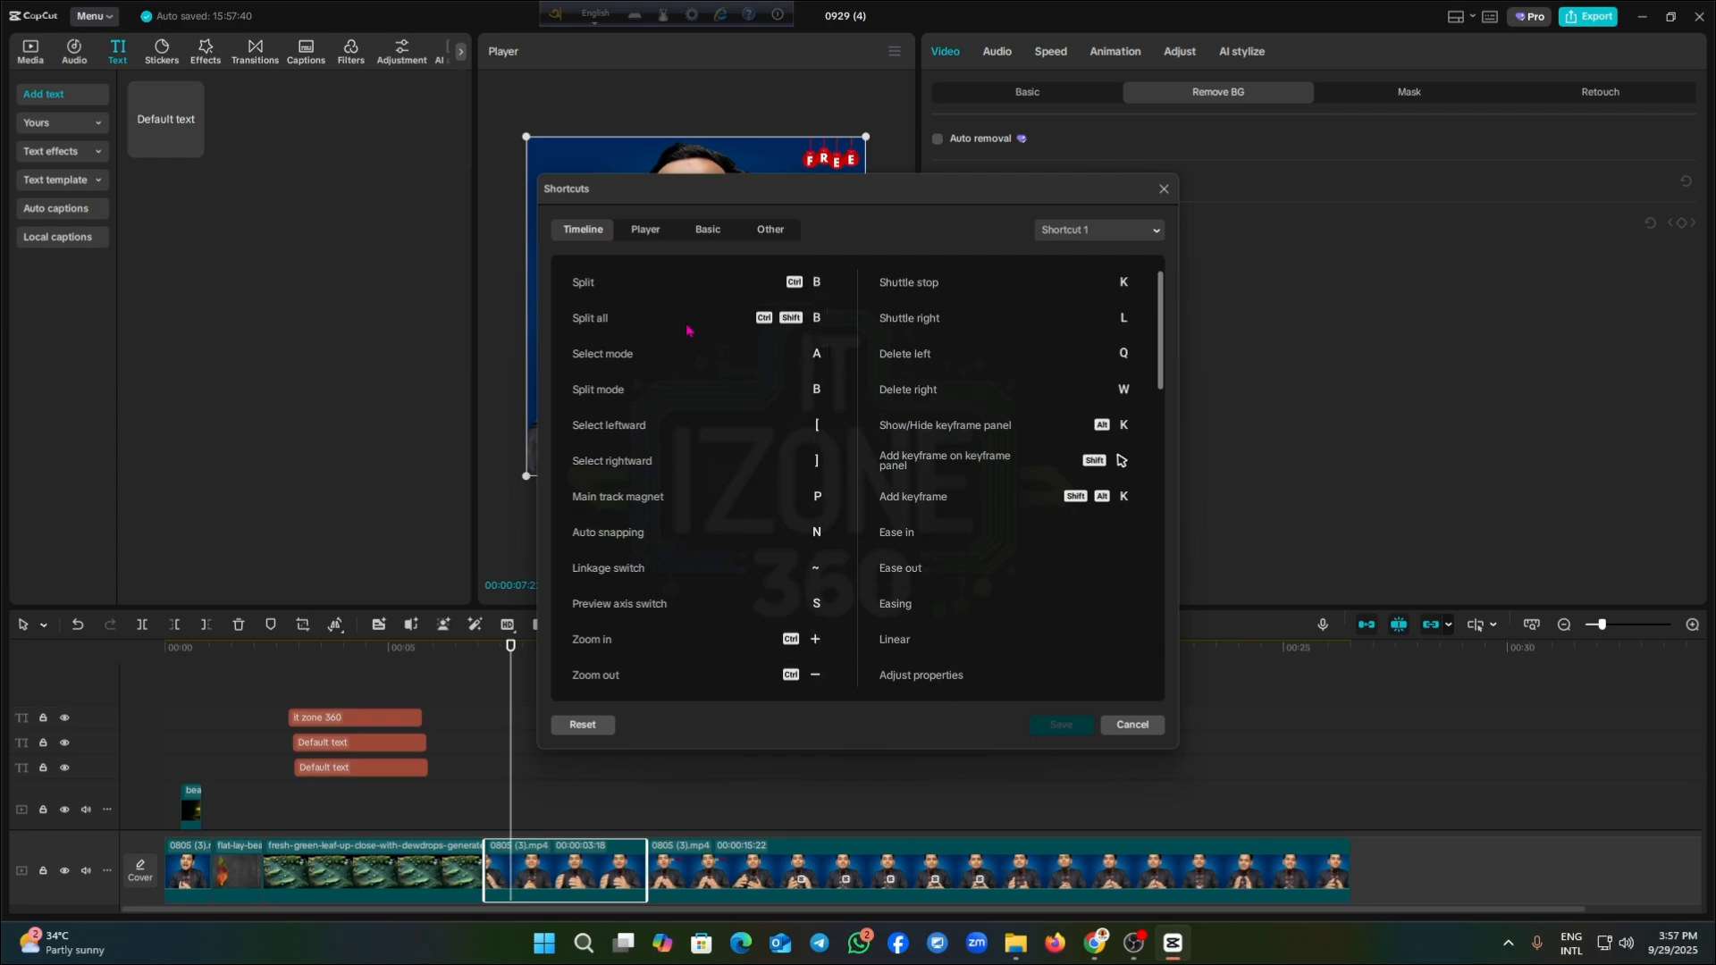
click(1164, 189)
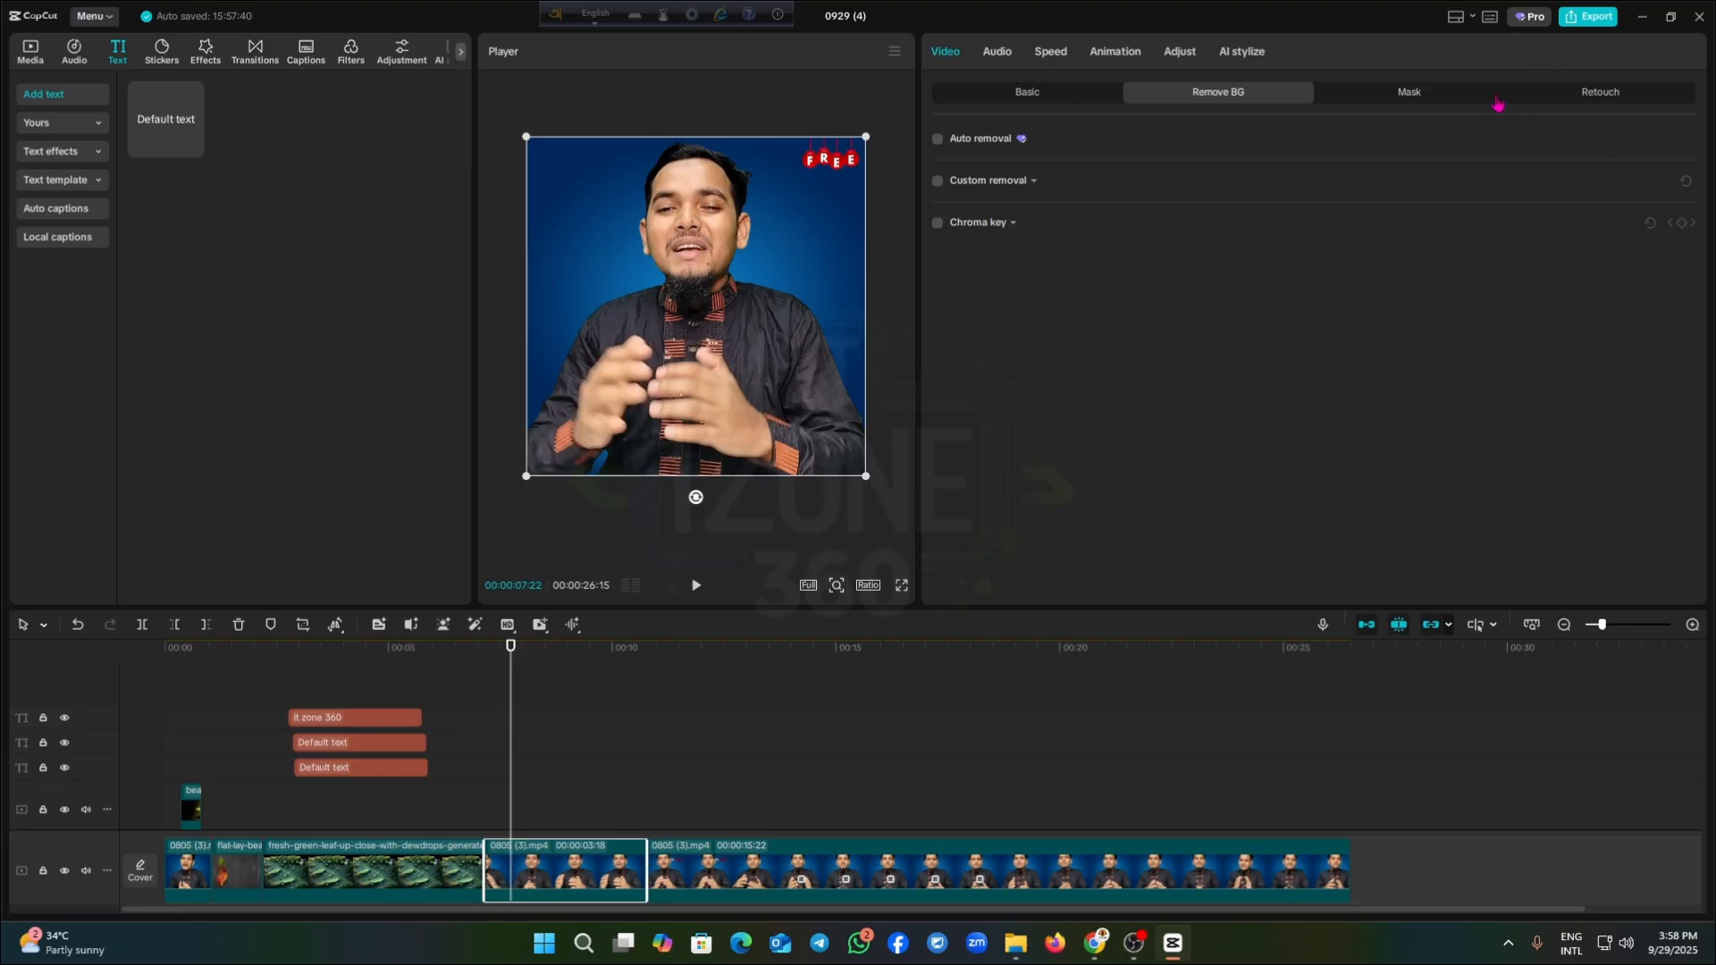
View the Pro subscription offer and close it
click(1531, 20)
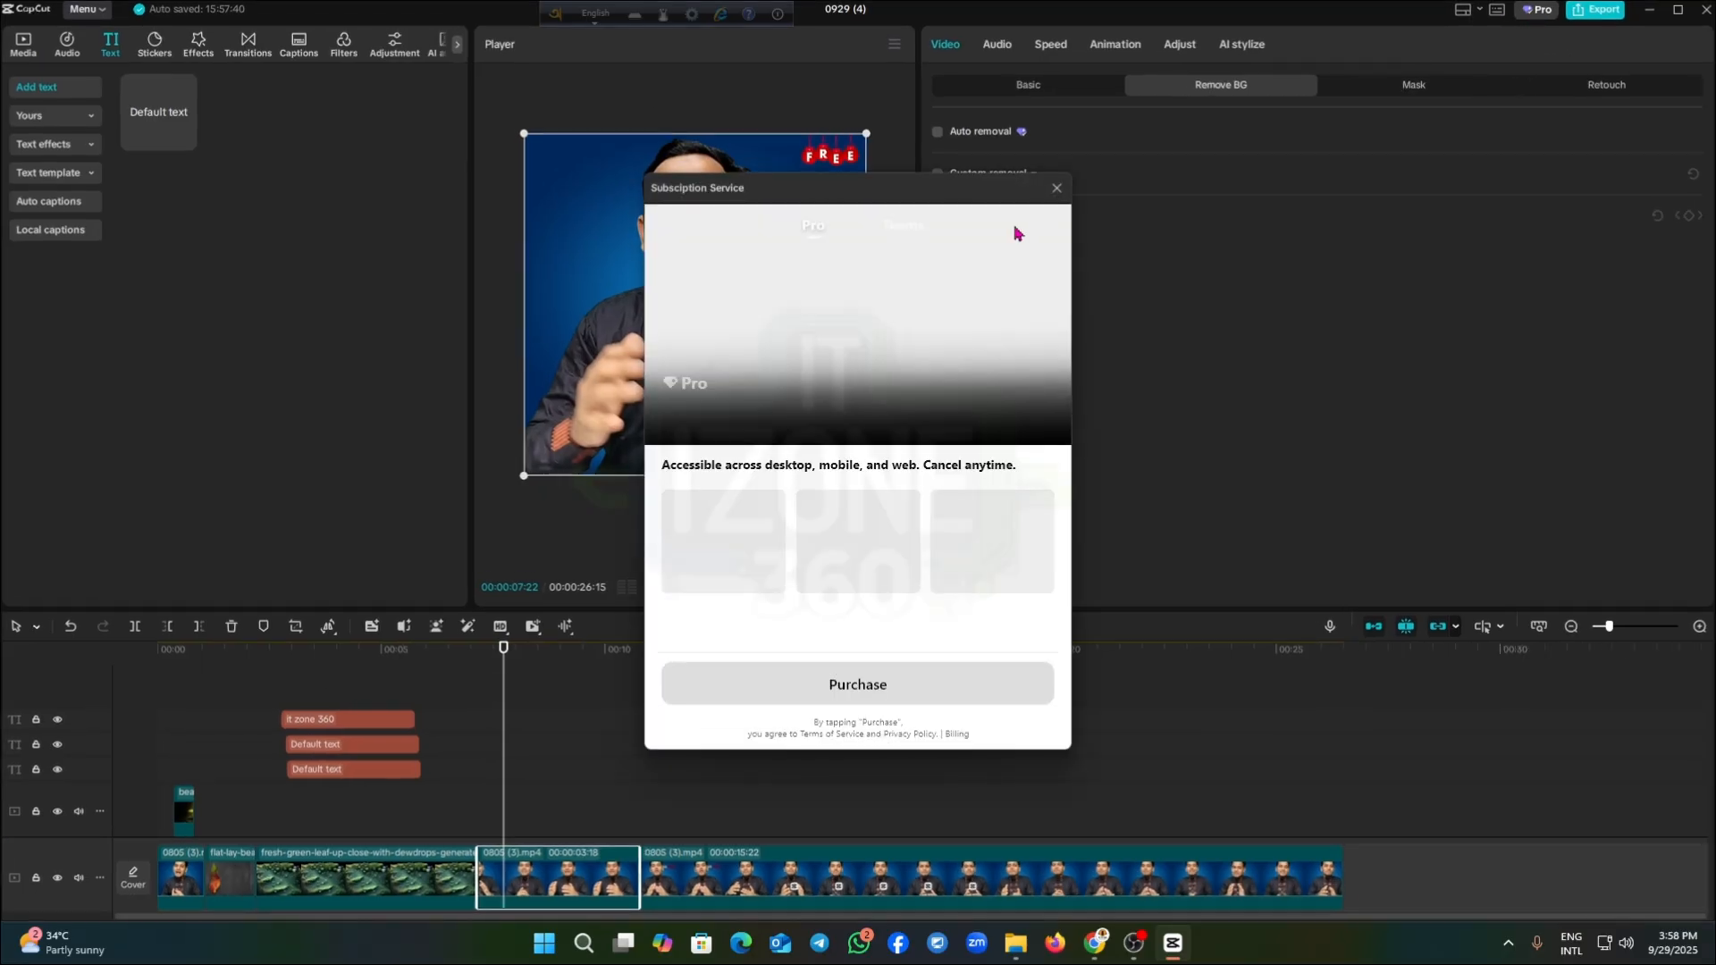
click(1058, 184)
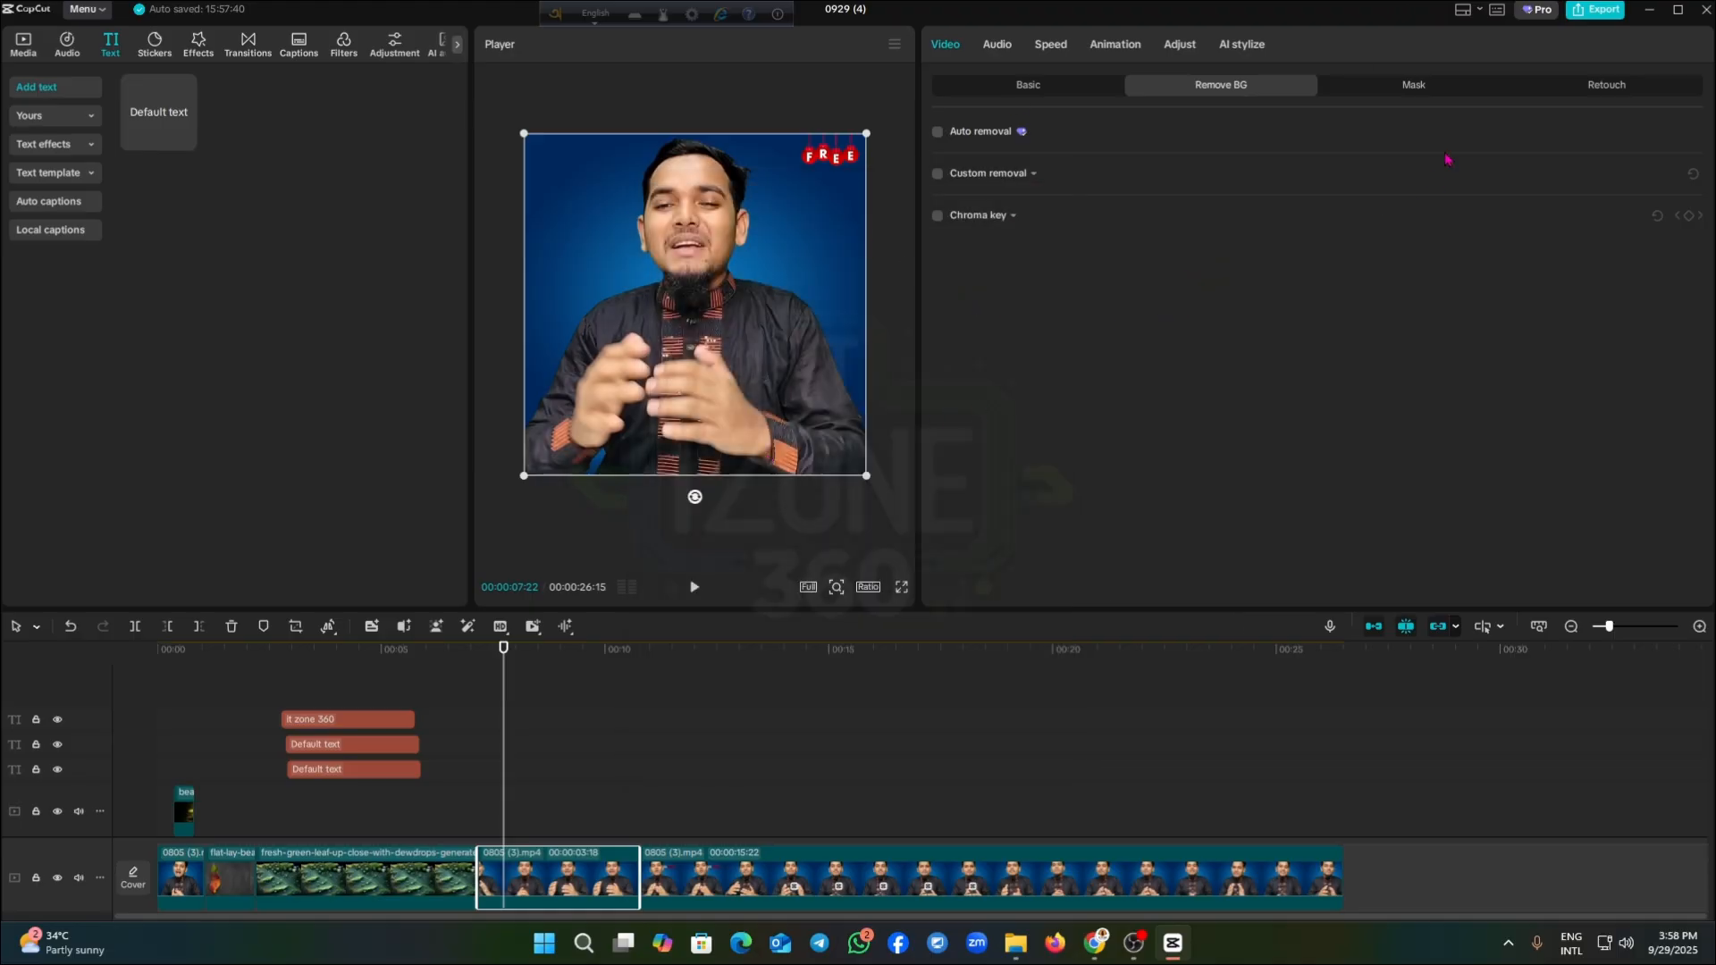
Open the export settings and choose the cupcat edting video folder on drive D as the export location
click(1602, 11)
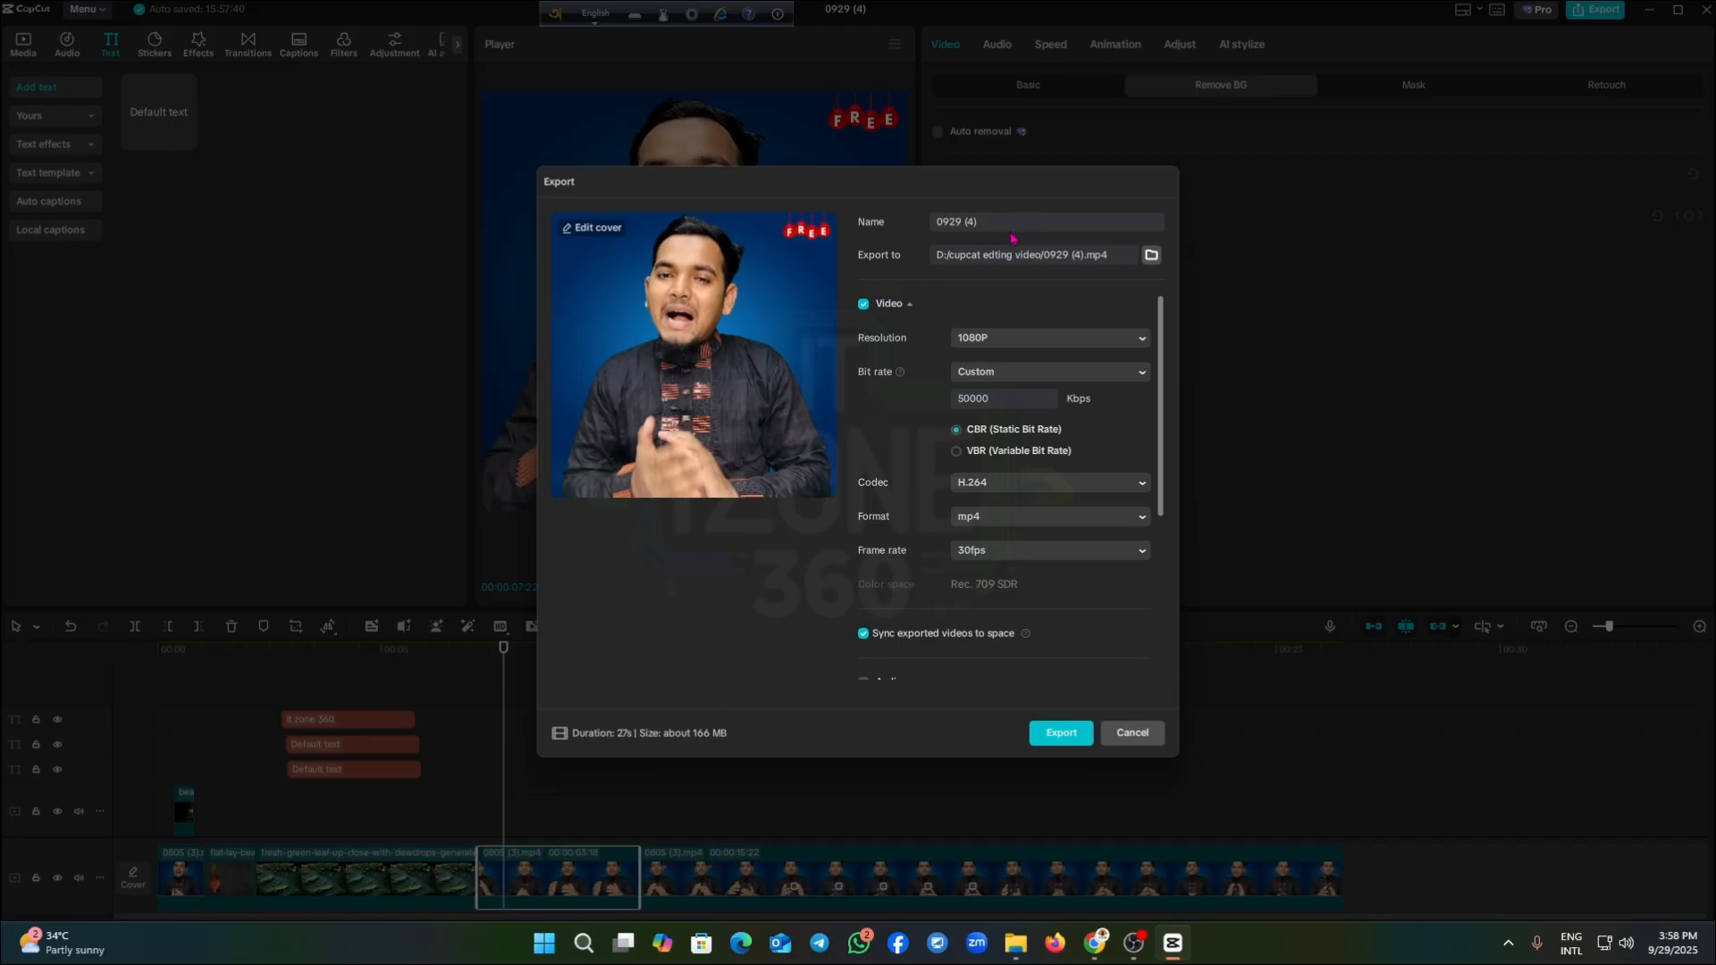
click(959, 223)
click(963, 259)
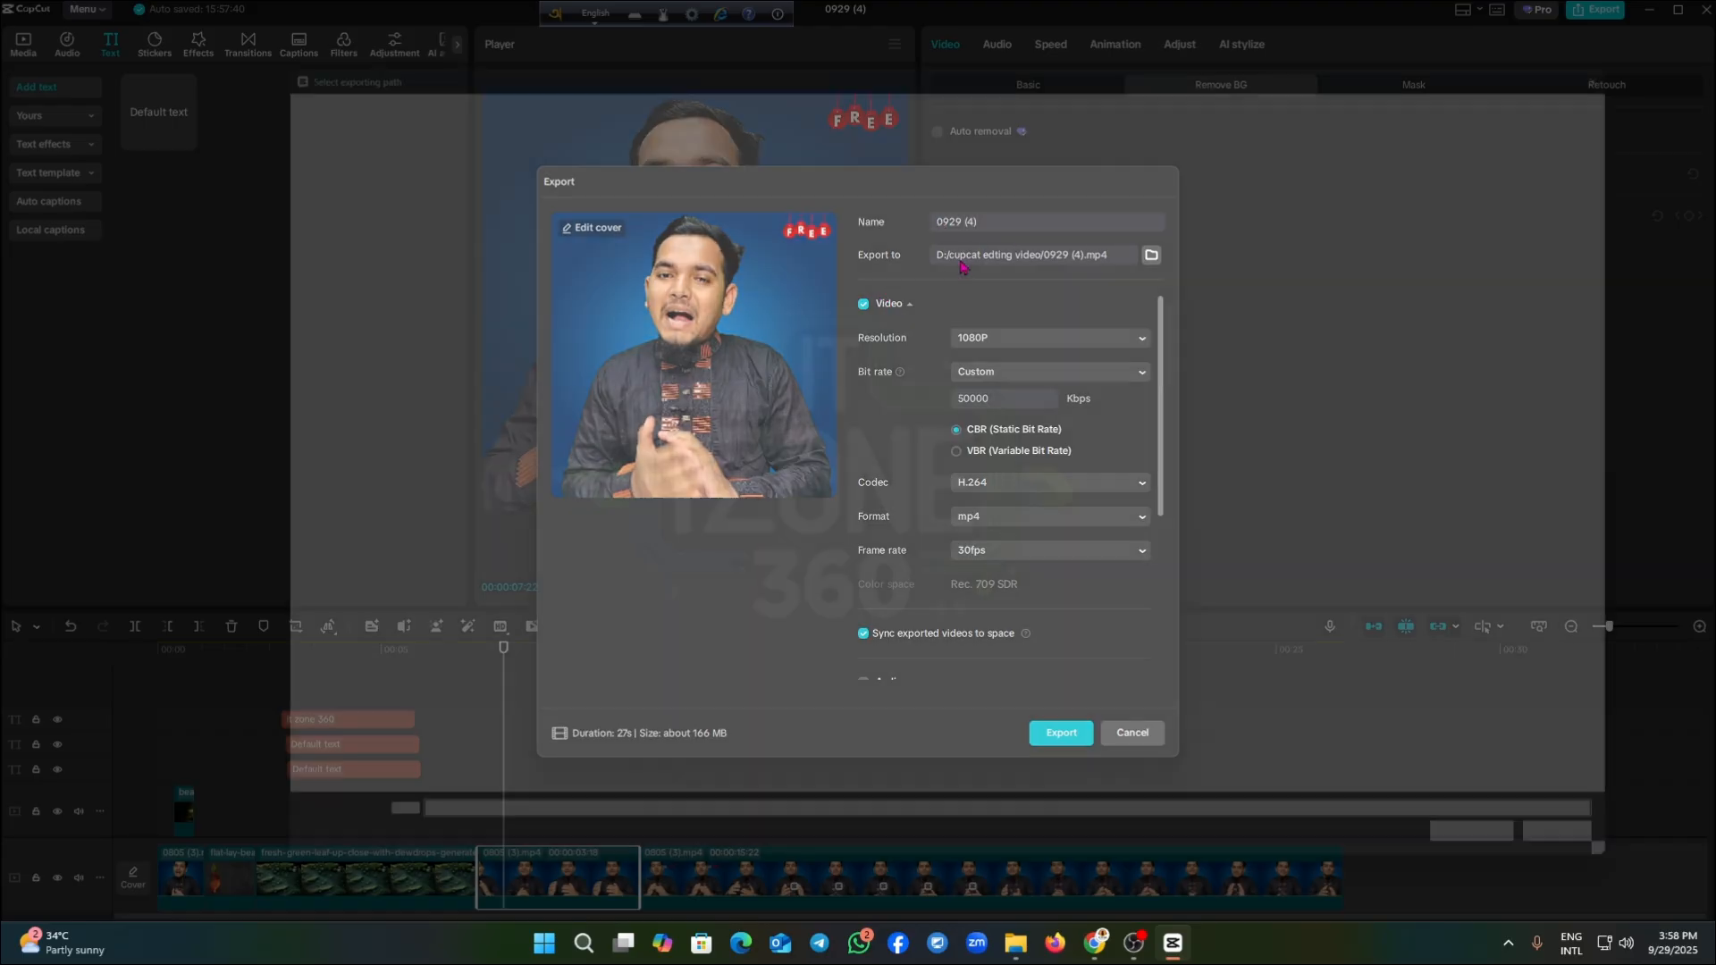
click(1684, 34)
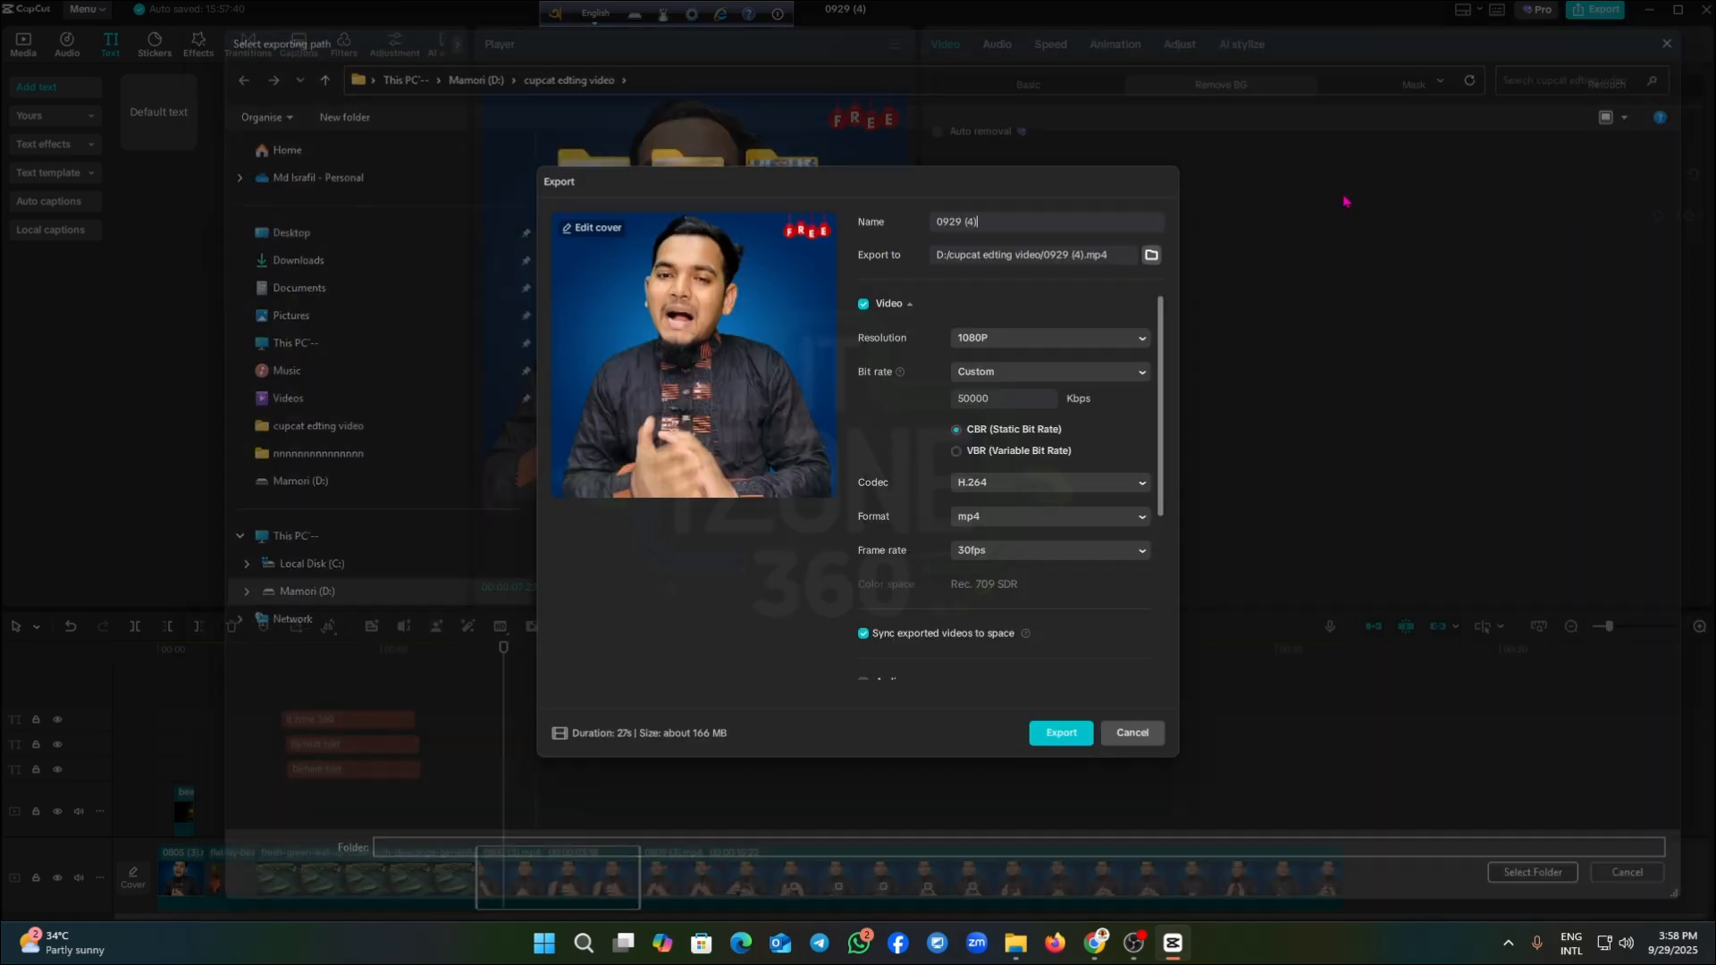
click(1152, 258)
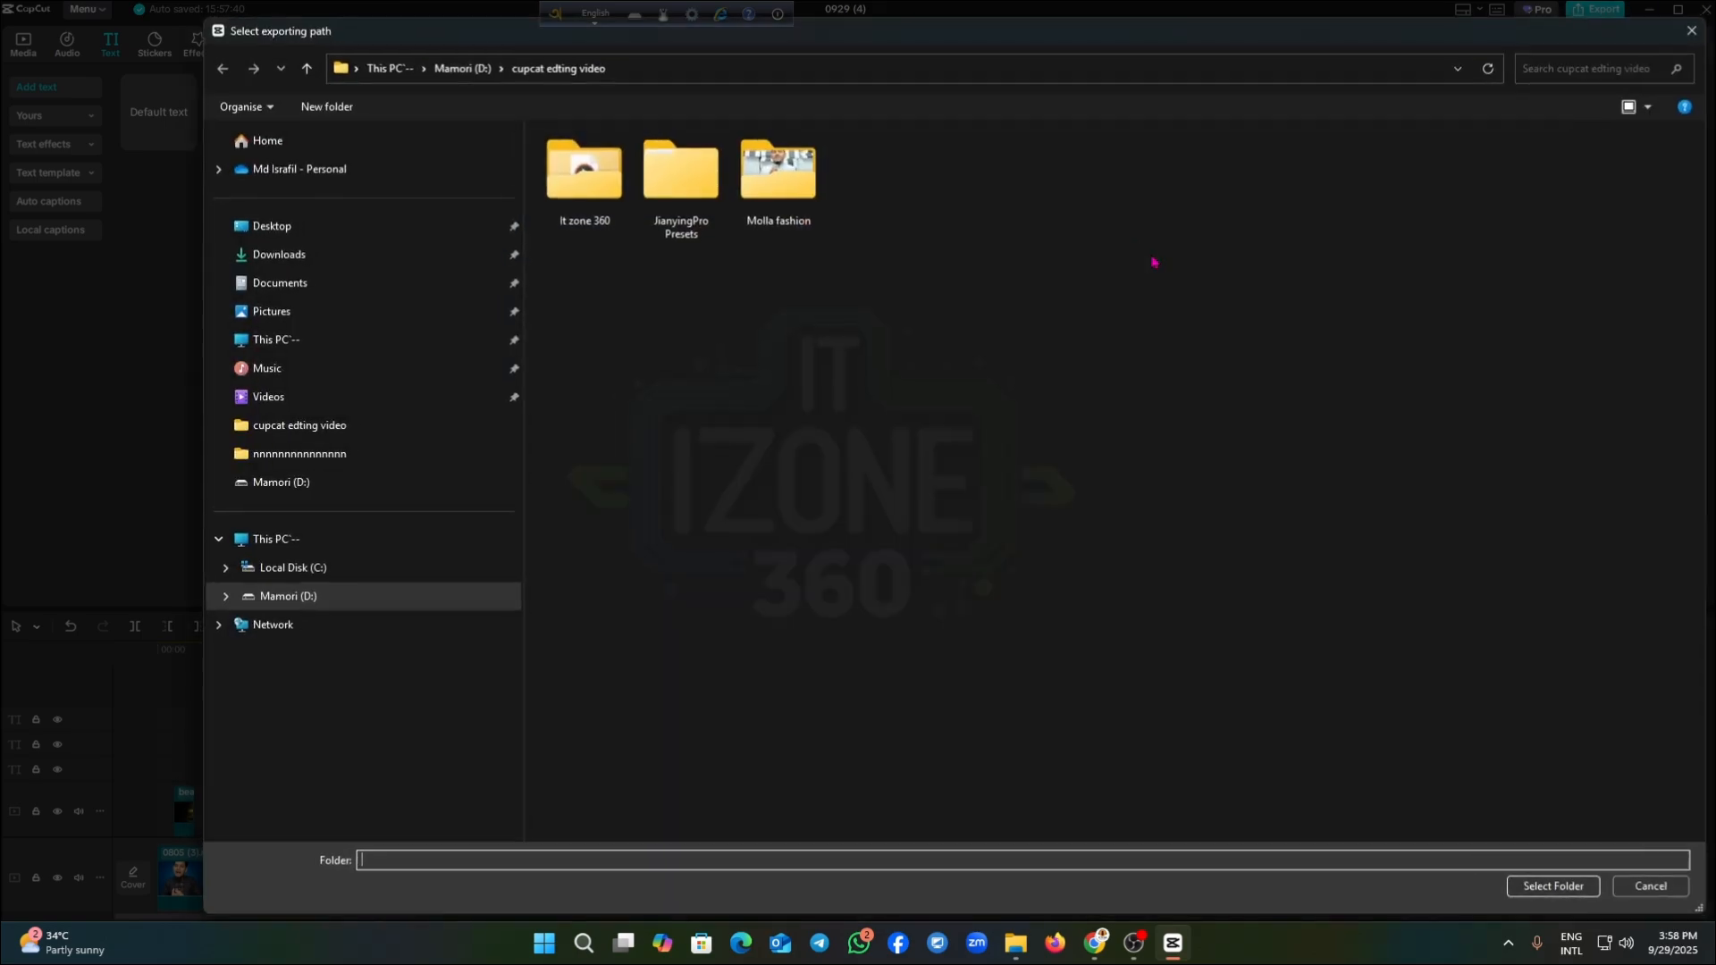
click(278, 599)
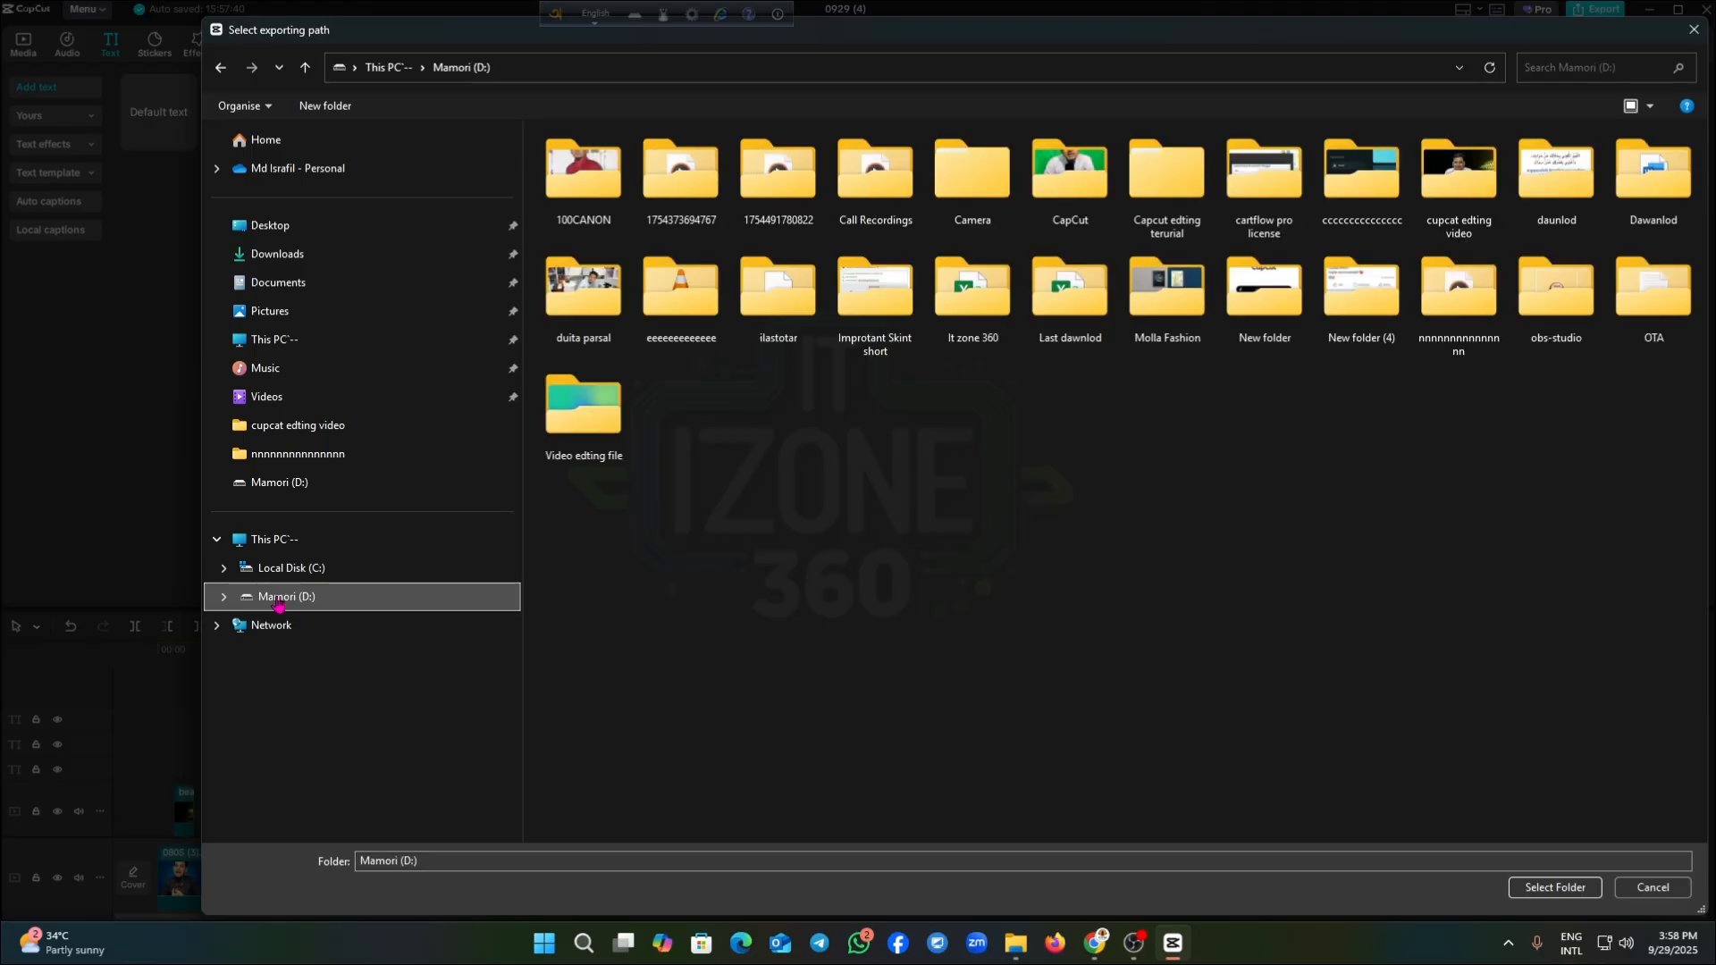
click(315, 434)
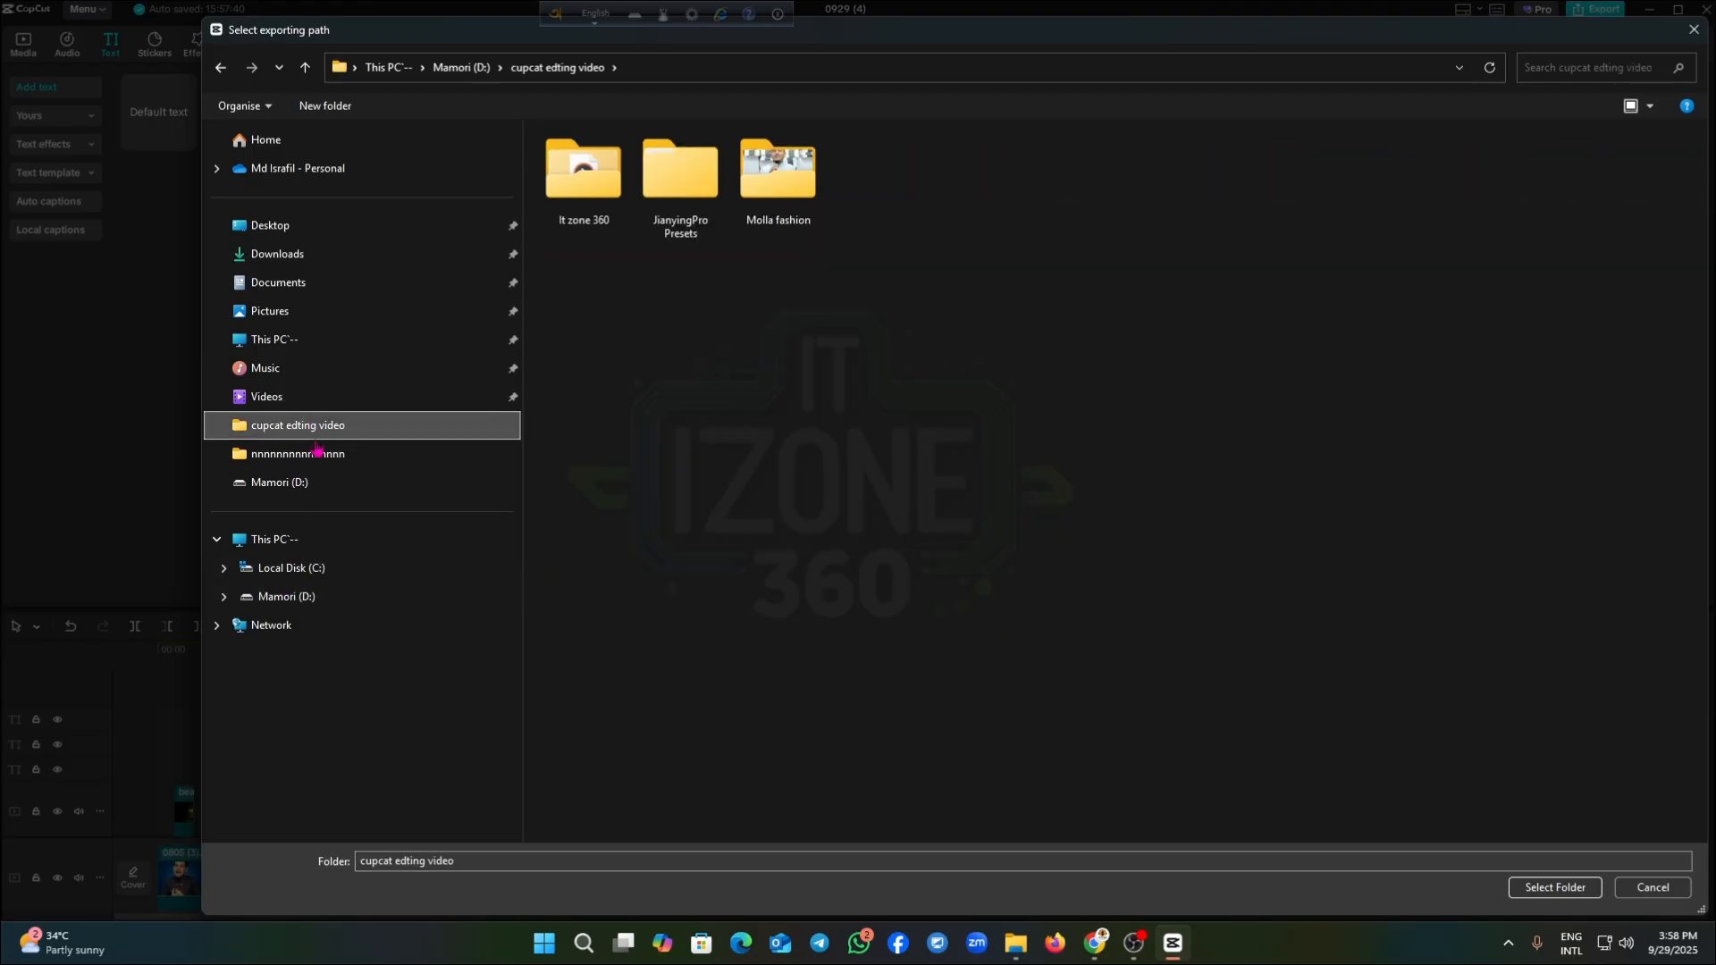
click(1551, 889)
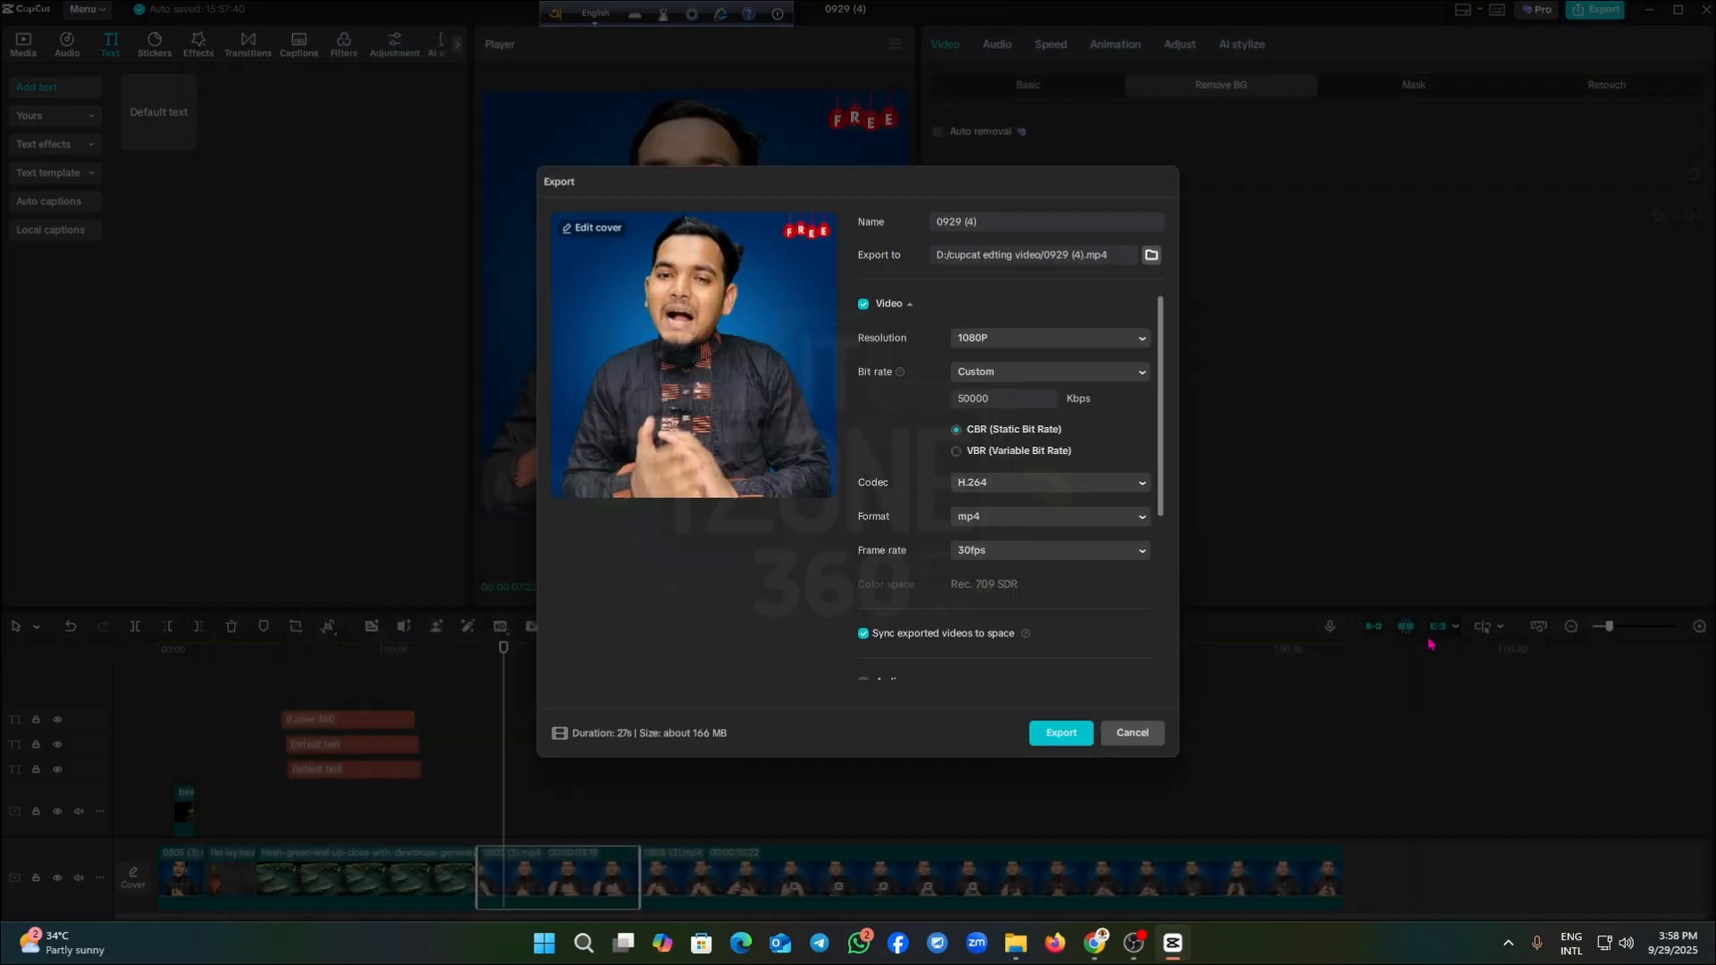
Review the export resolution and bit rate choices, keeping 1080P resolution and the Custom bit rate
click(995, 337)
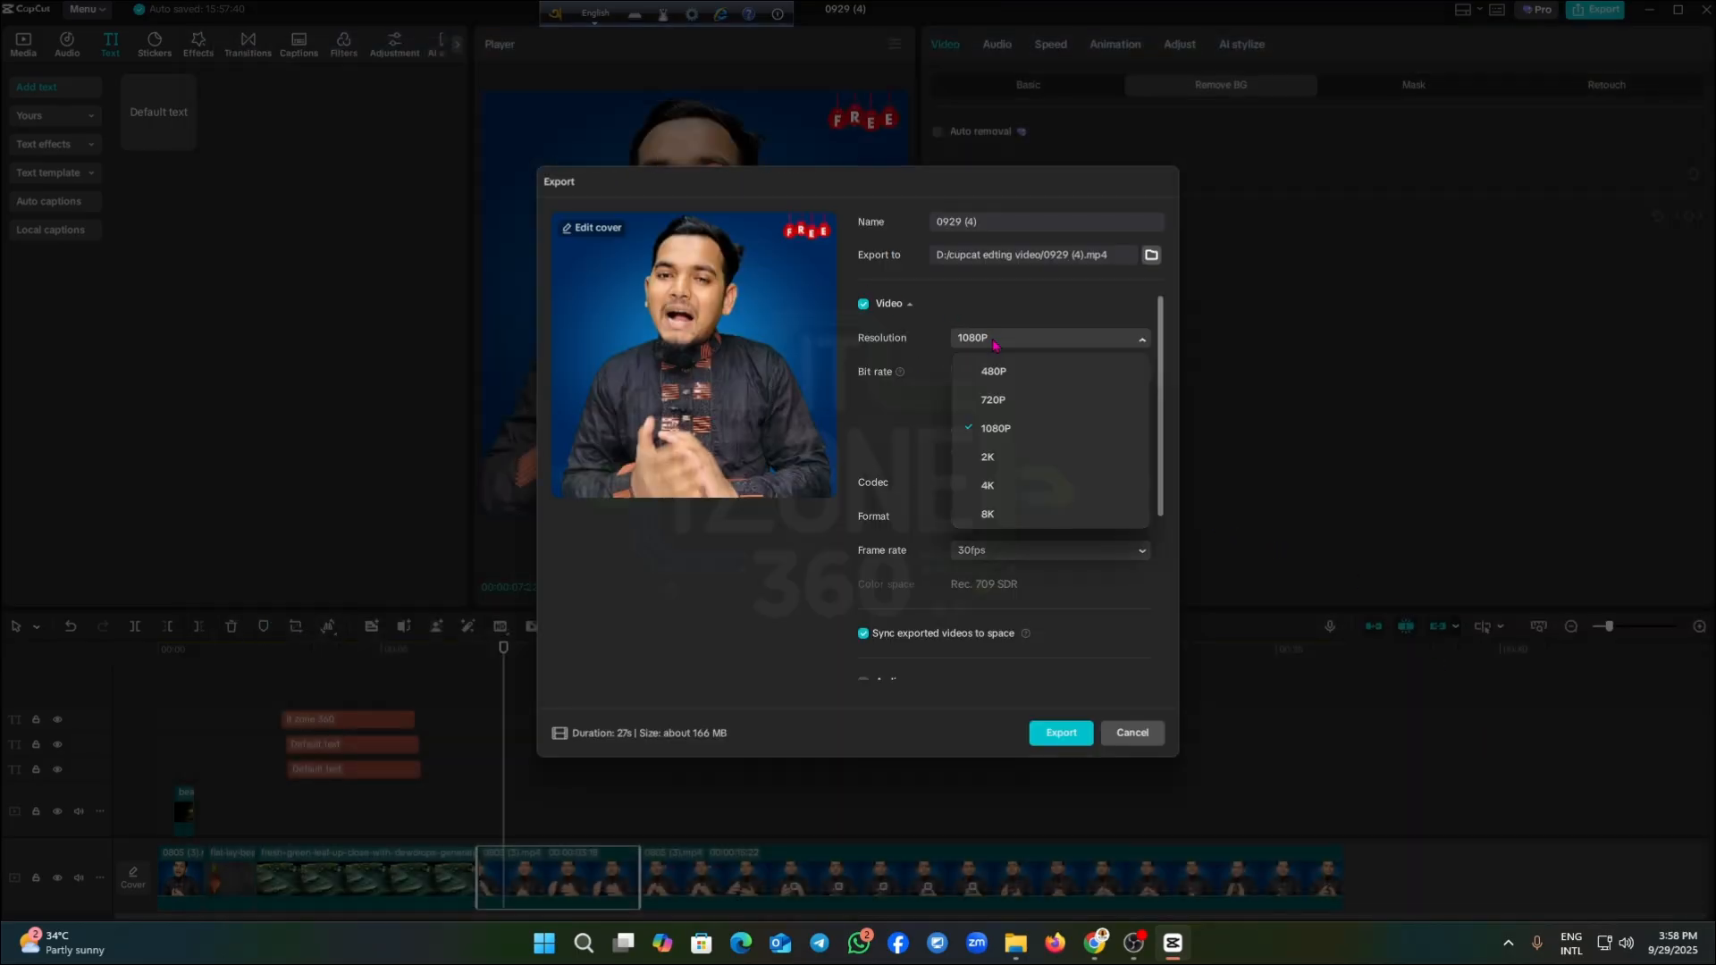
click(1002, 427)
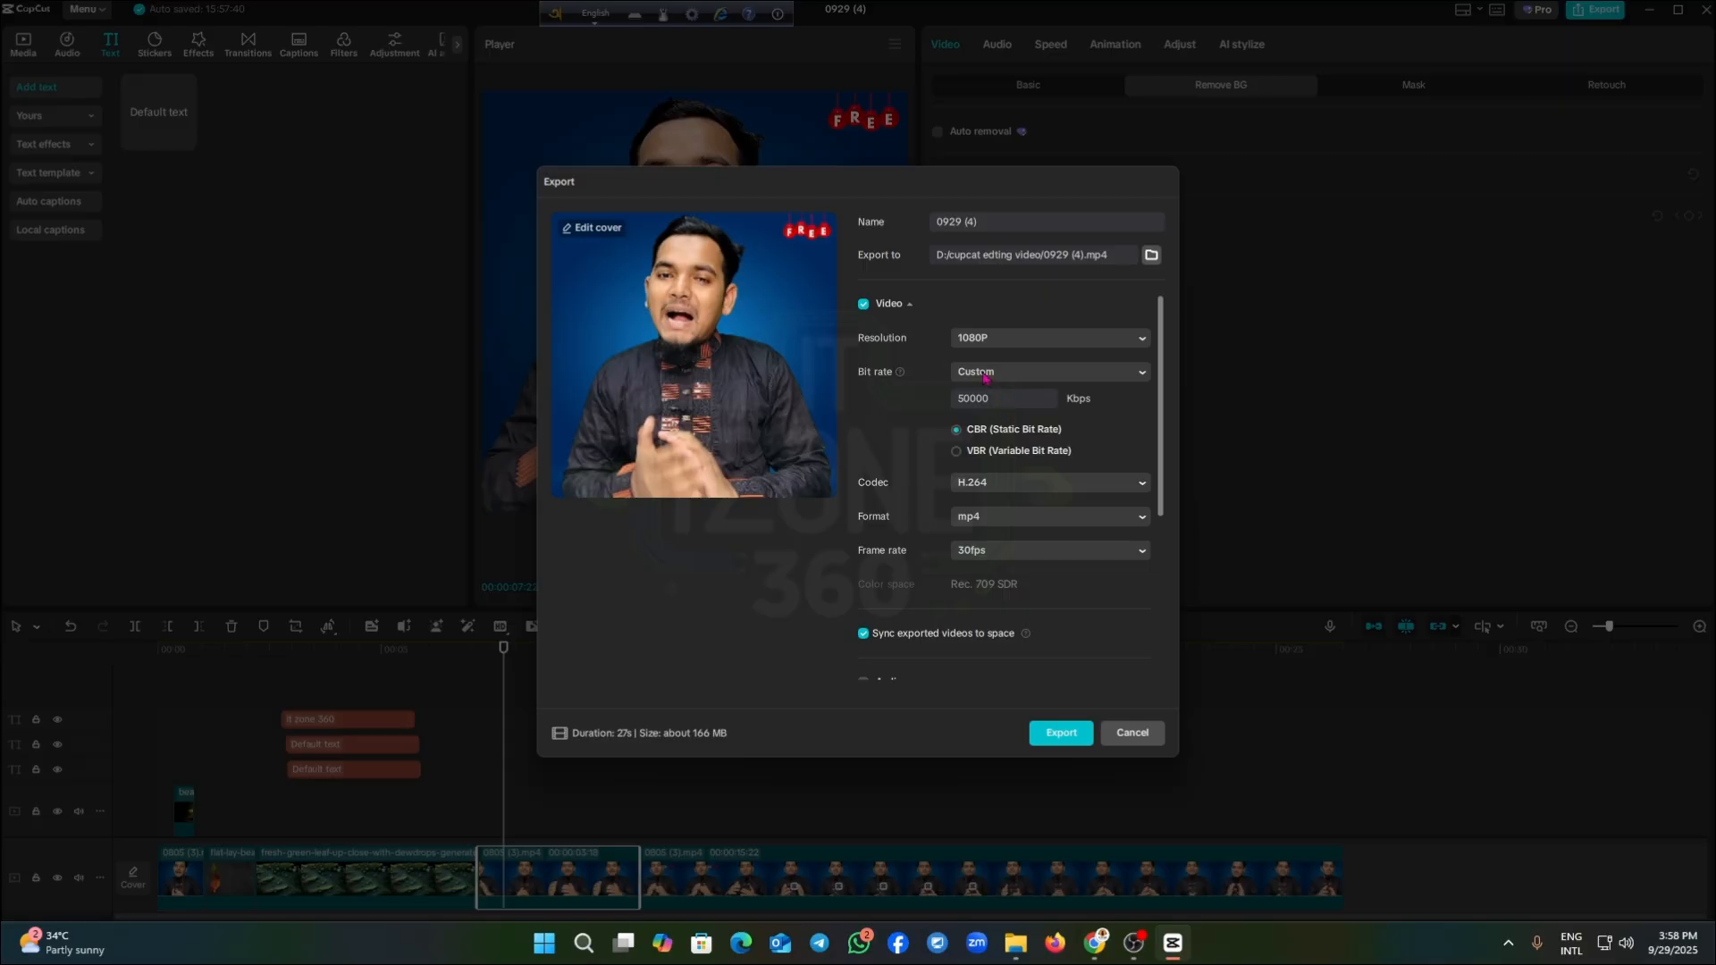
click(1041, 375)
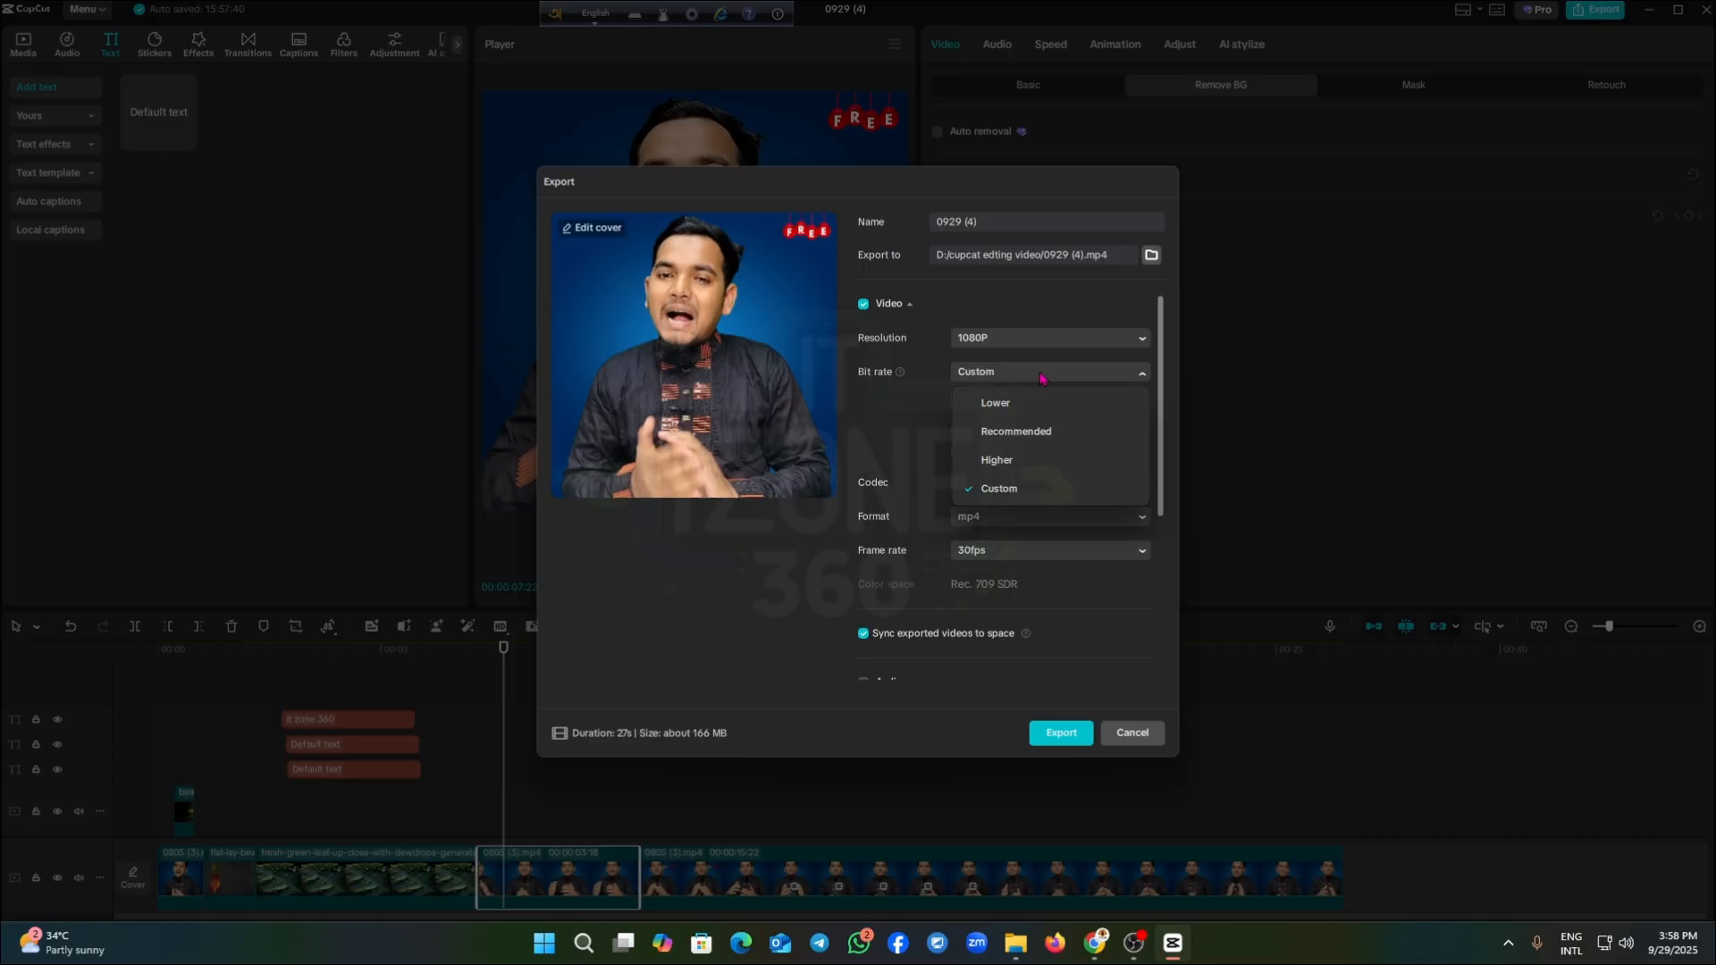
click(1041, 376)
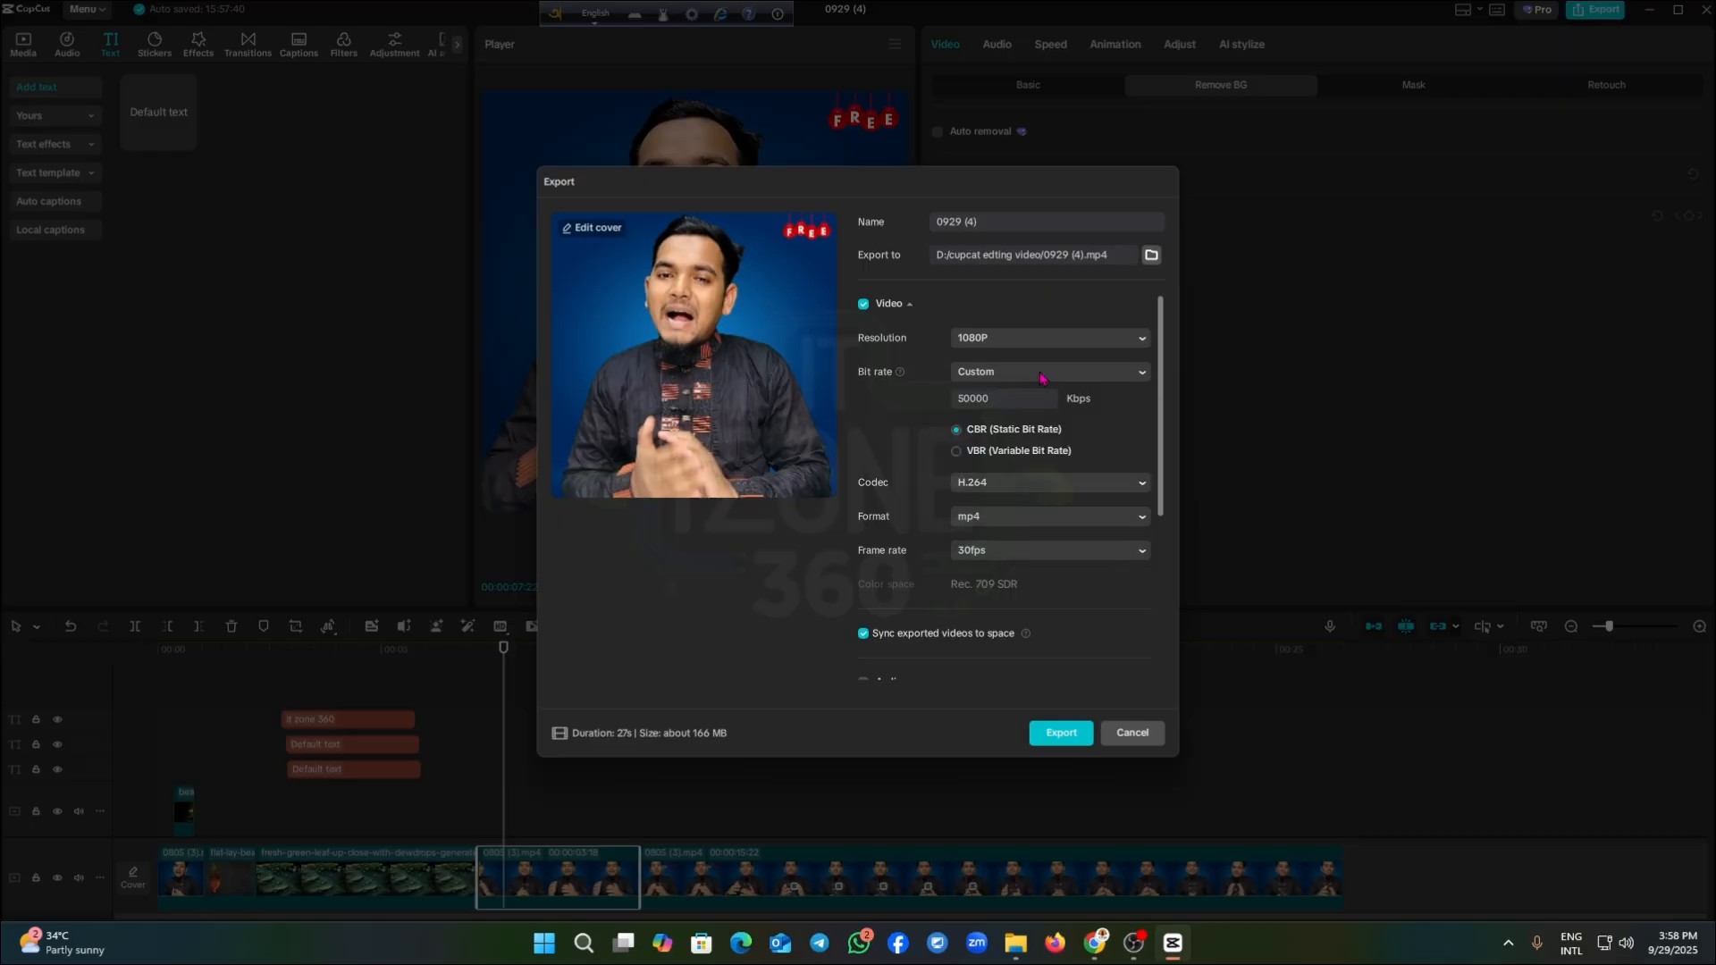
click(1042, 376)
click(1010, 376)
click(1000, 401)
Review the available export codecs and file formats, keeping H.264 and mp4
click(1019, 483)
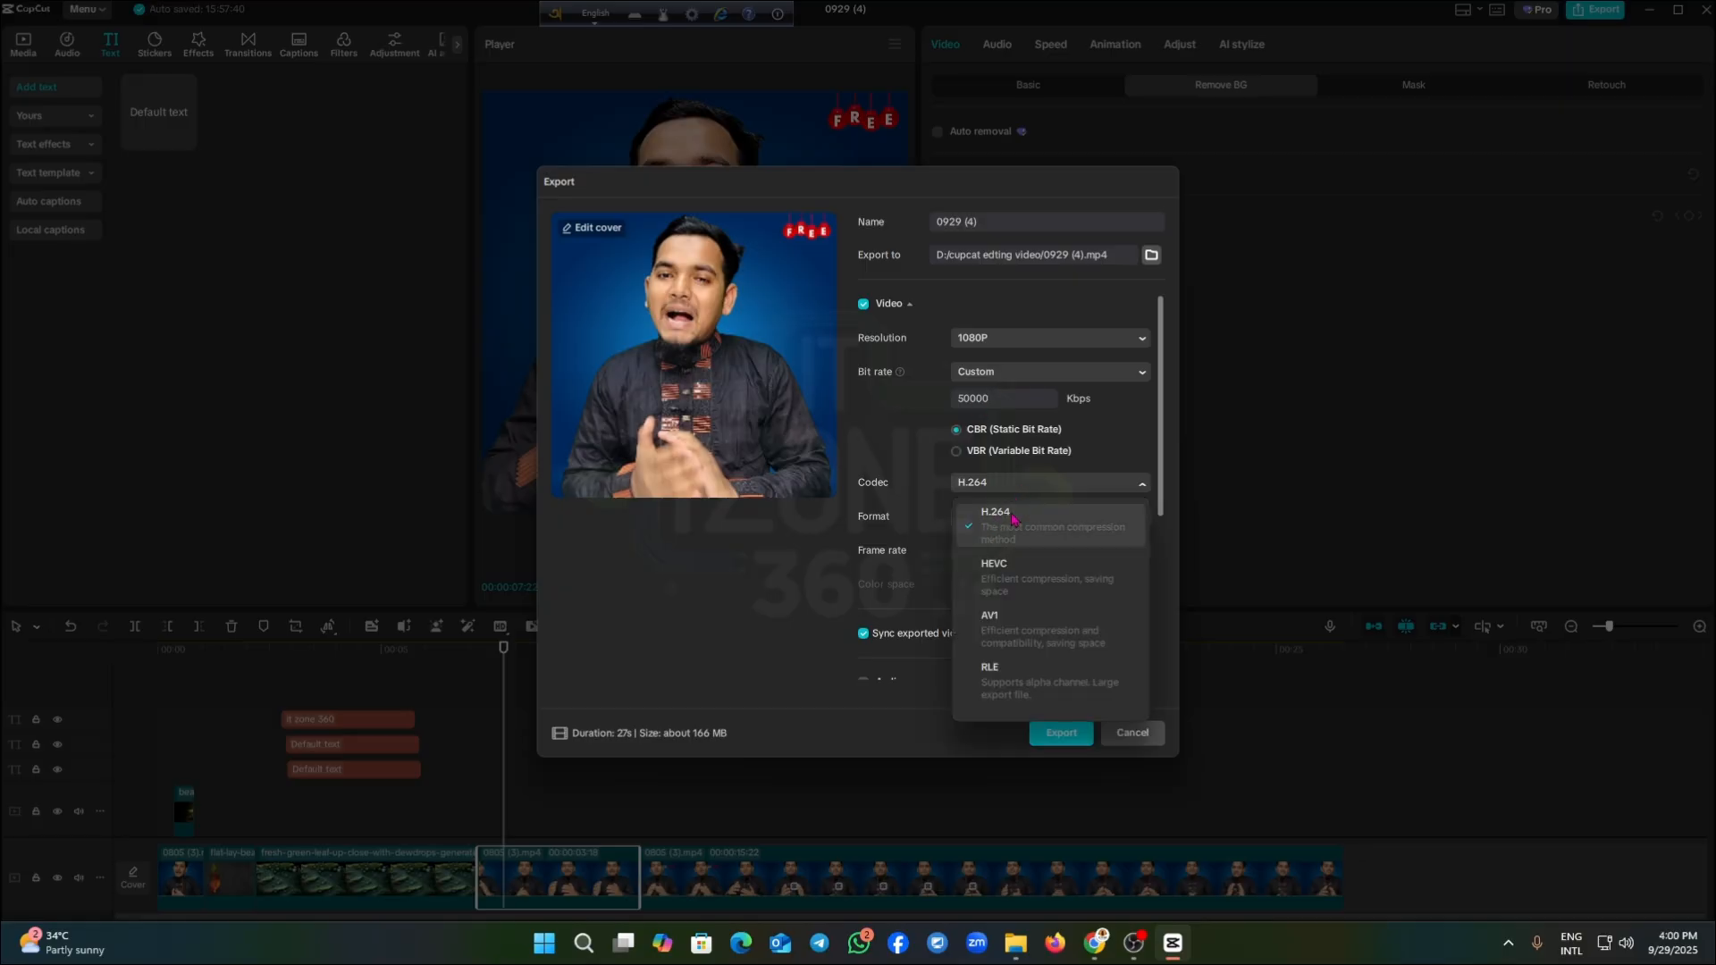
click(1033, 494)
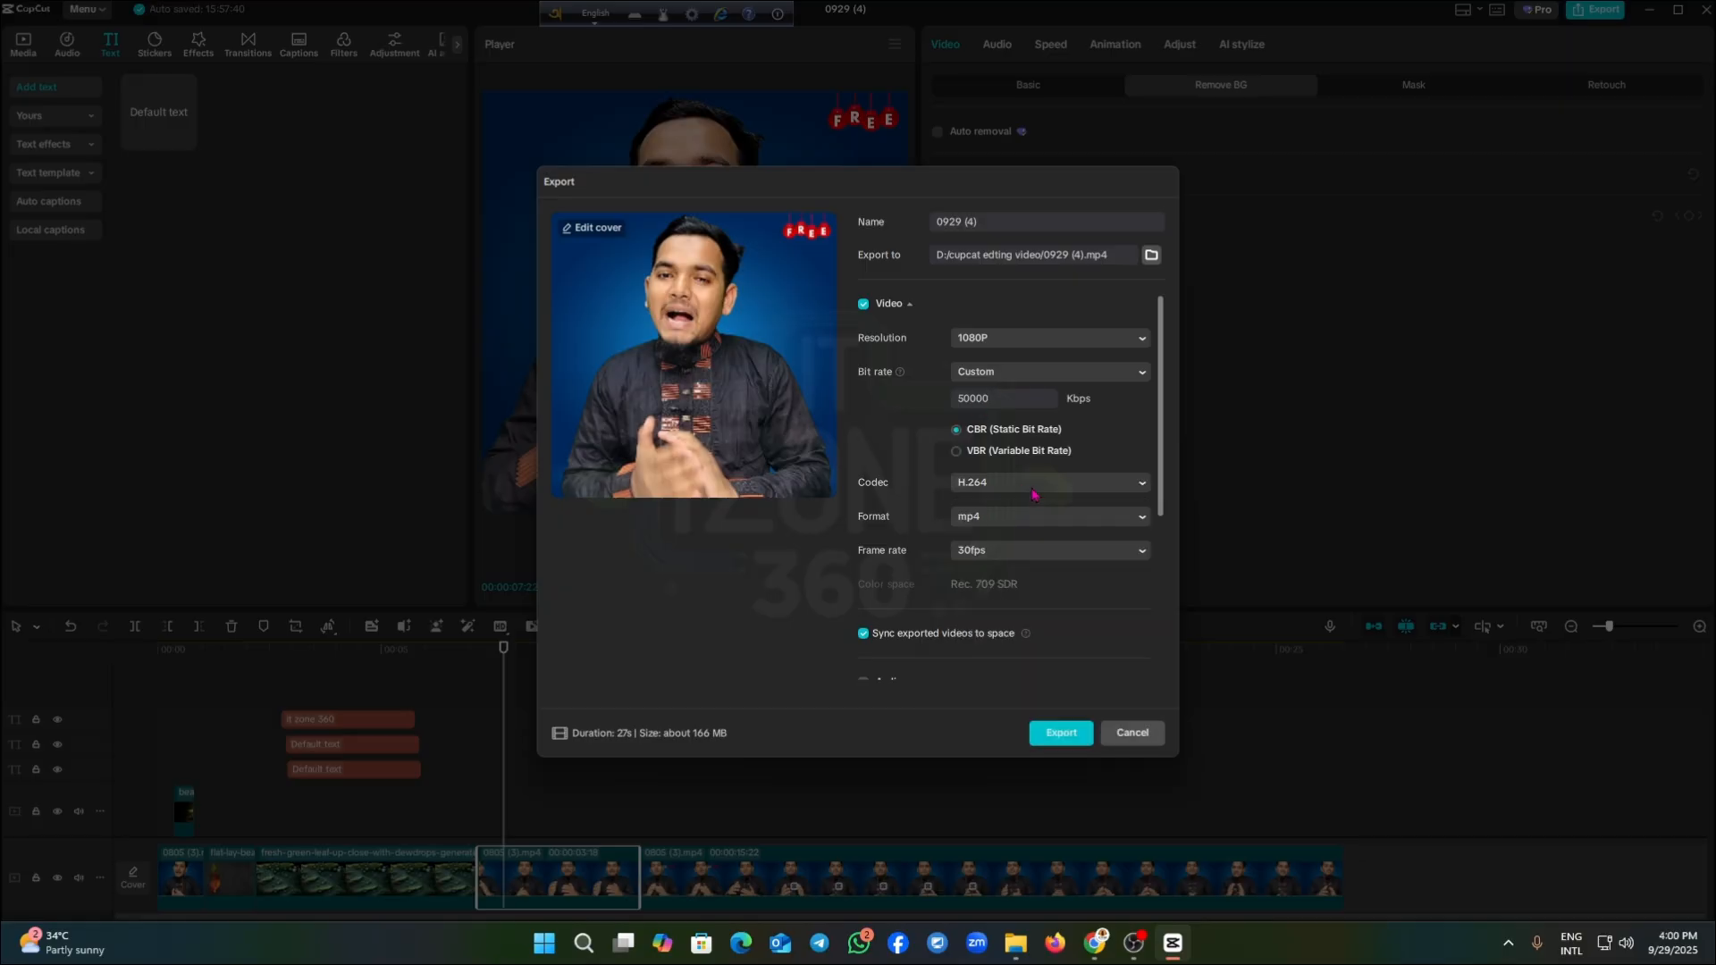
click(1028, 488)
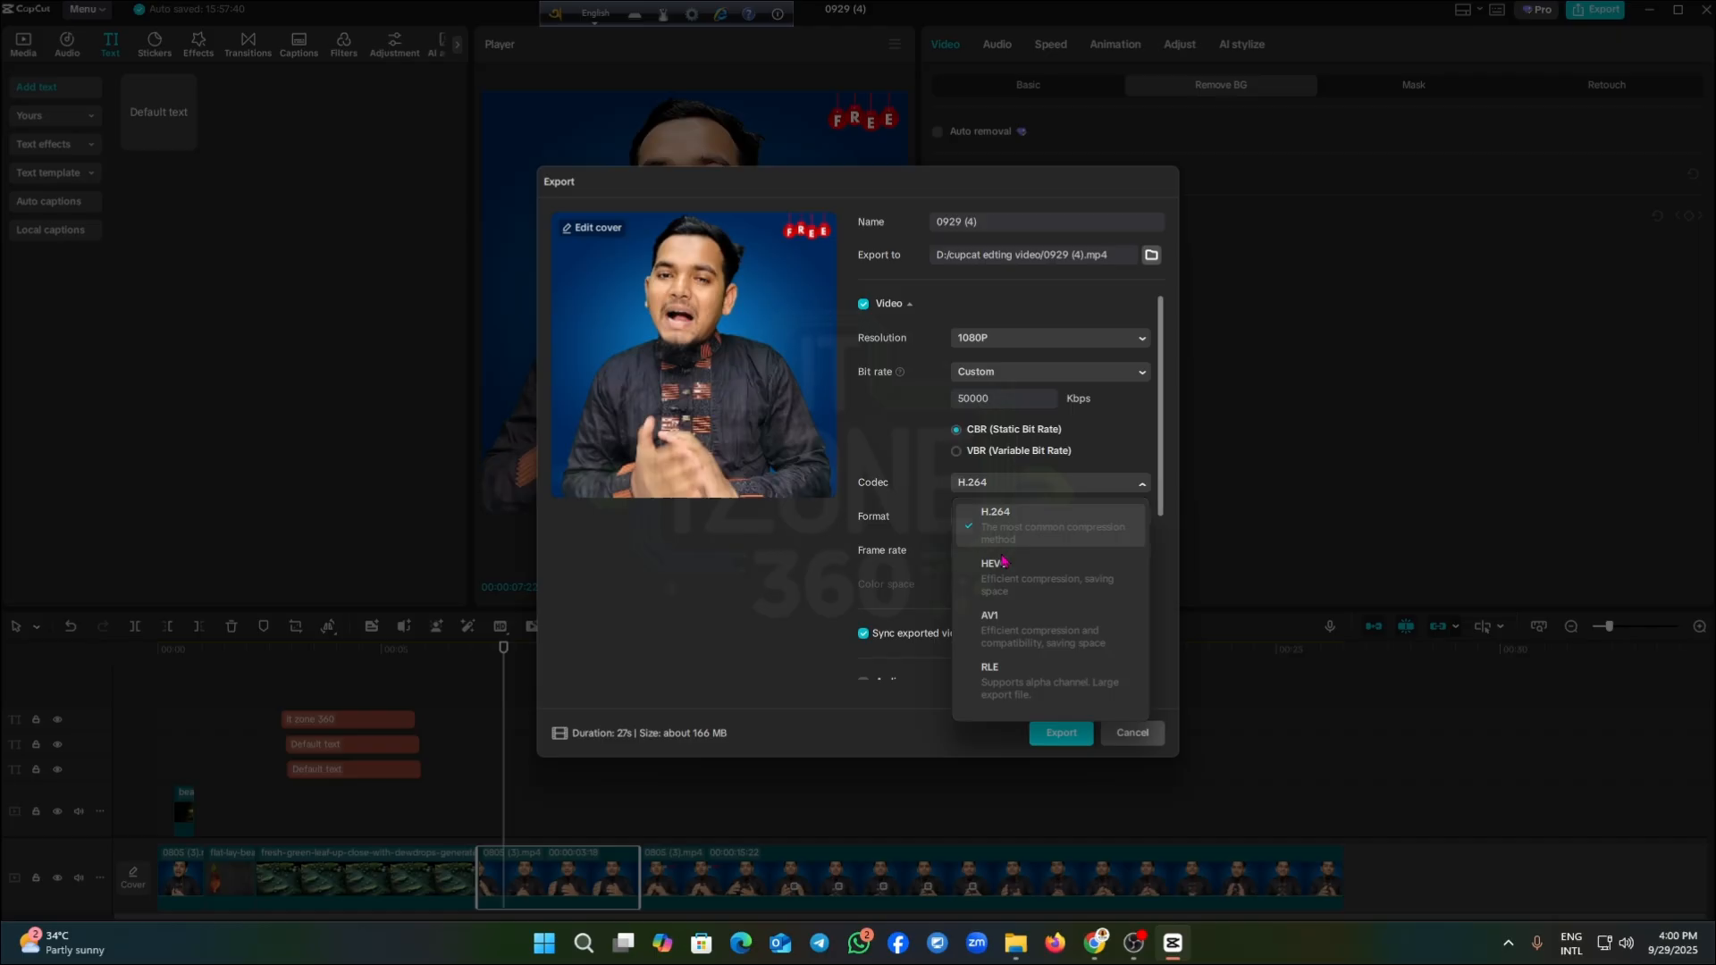
click(1021, 487)
click(1010, 520)
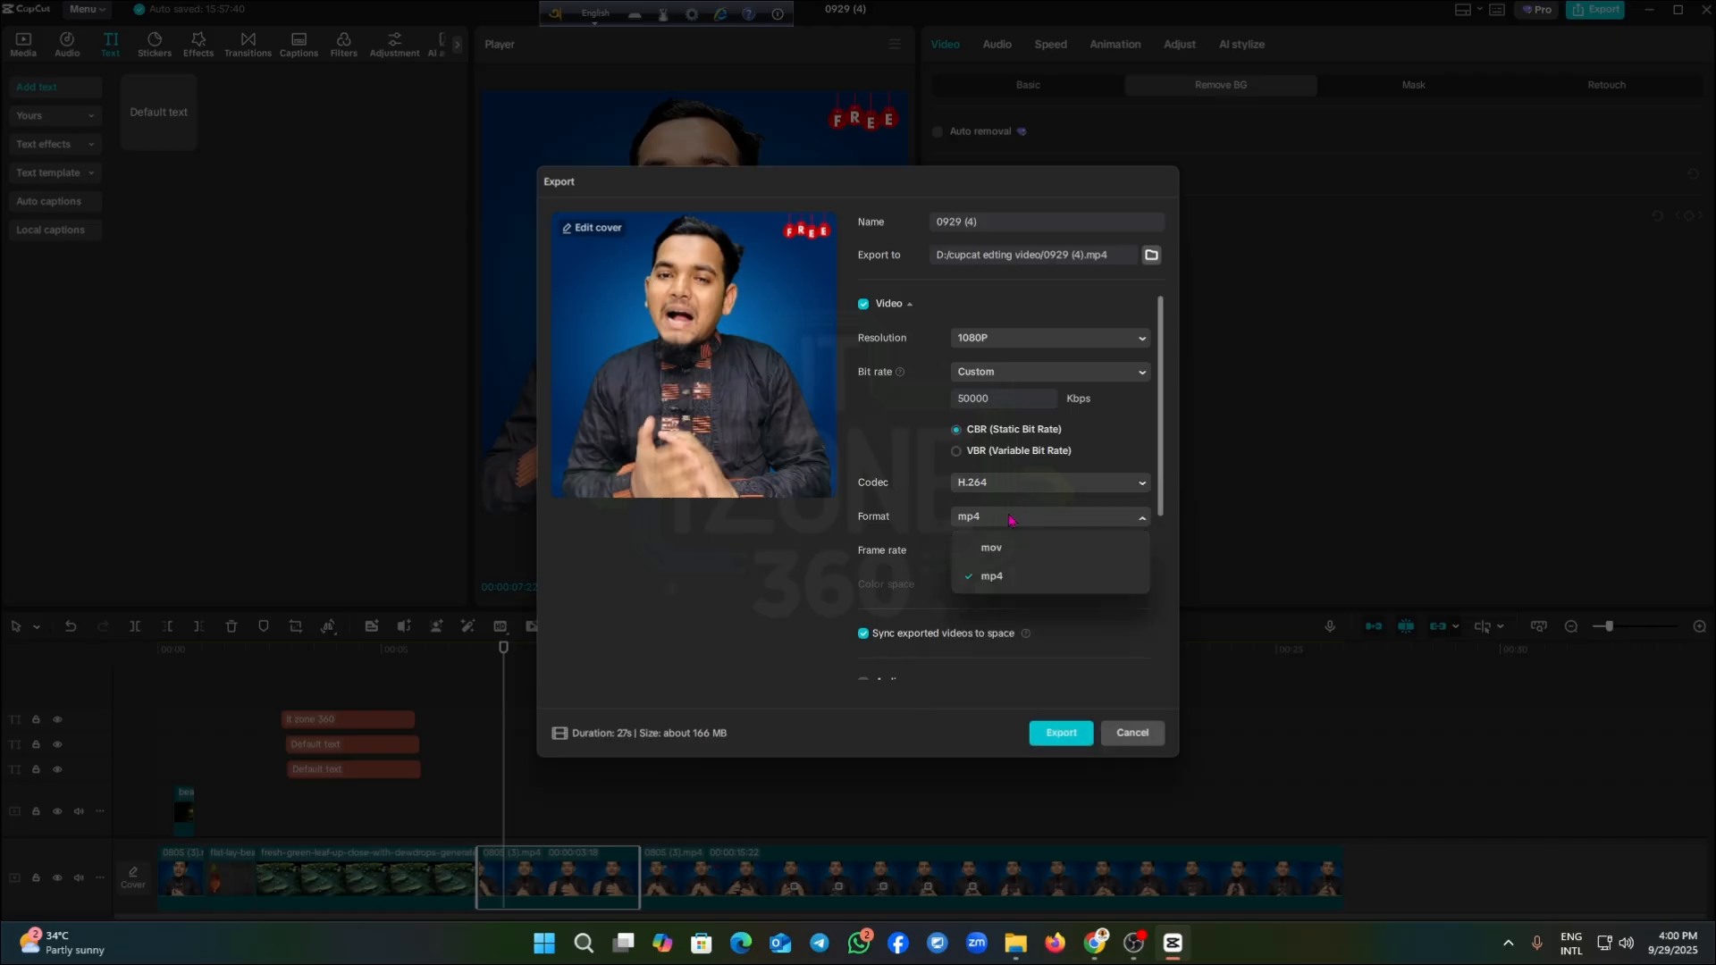
click(1011, 520)
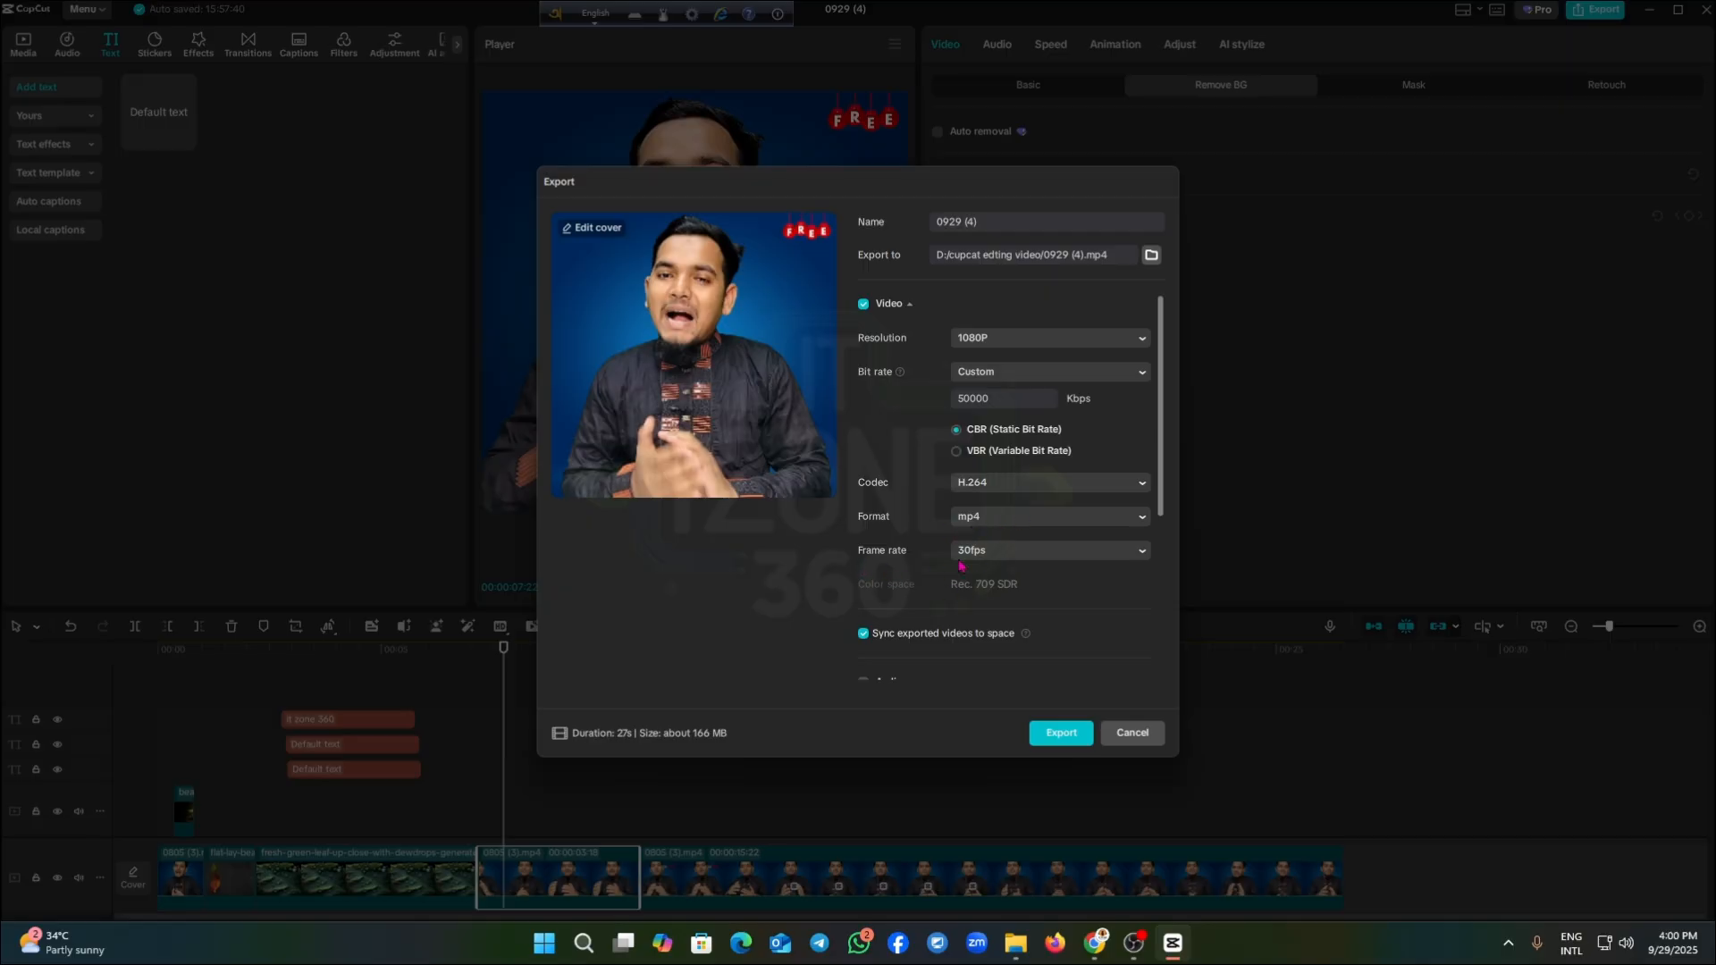
Set the export frame rate to 60fps, review the remaining export options, and cancel the export
scroll(1010, 561, down, 3)
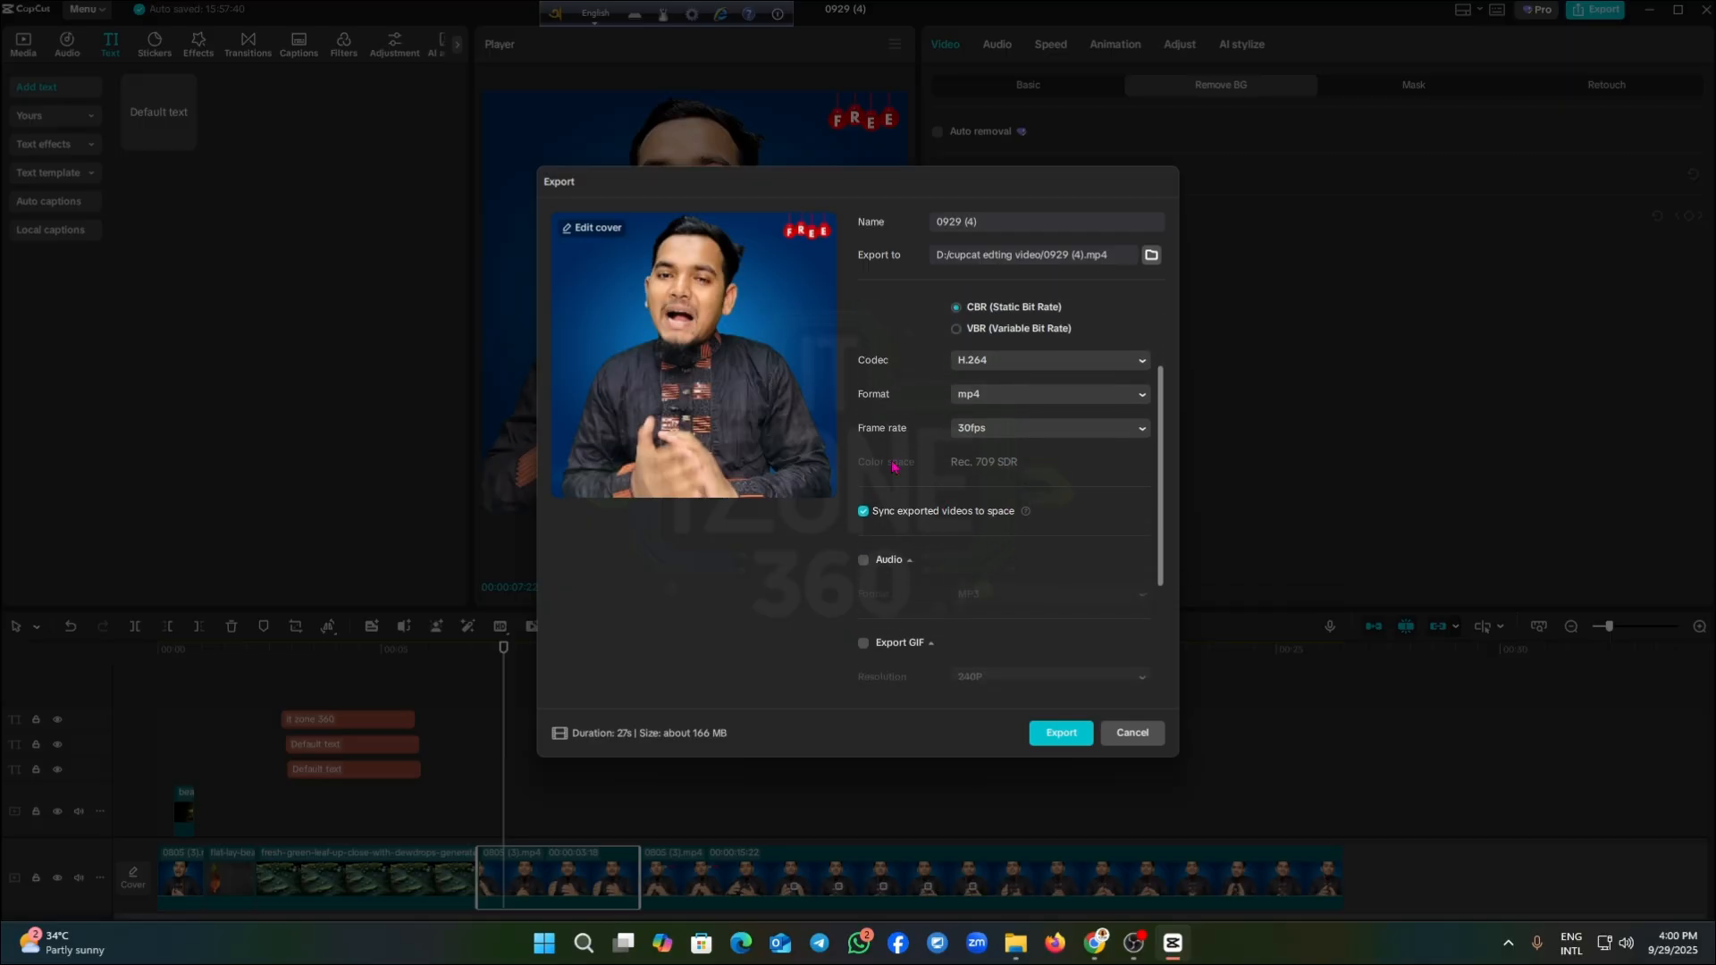
click(992, 430)
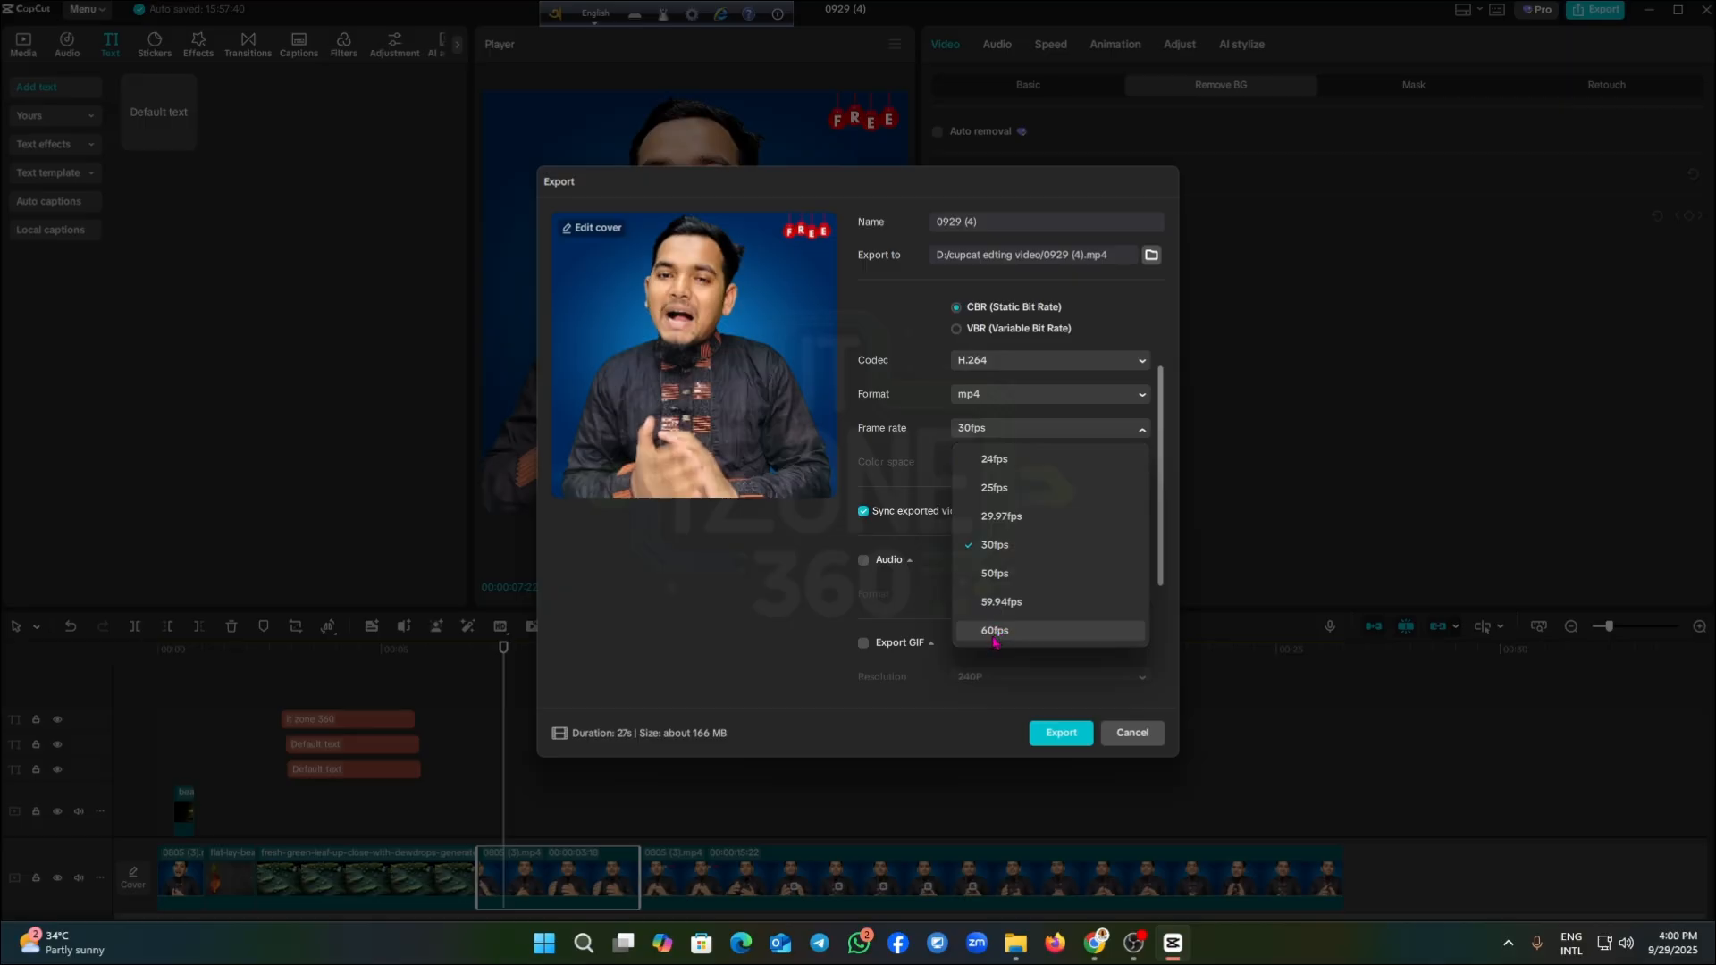
click(994, 637)
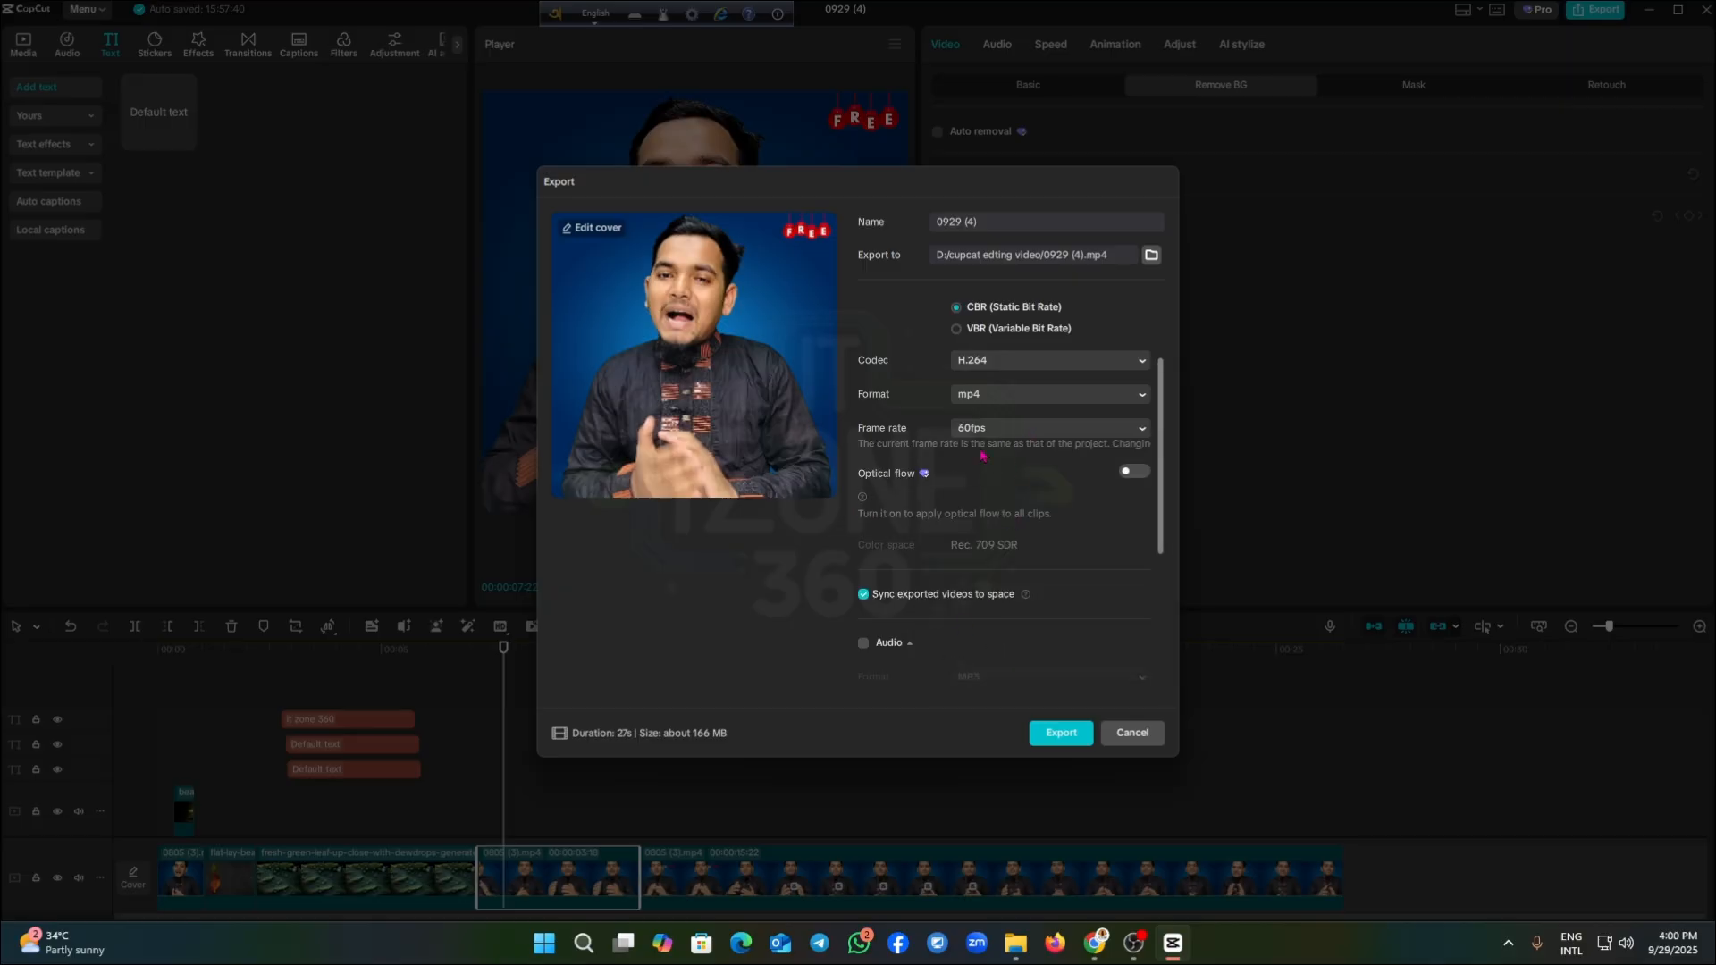
scroll(880, 487, down, 5)
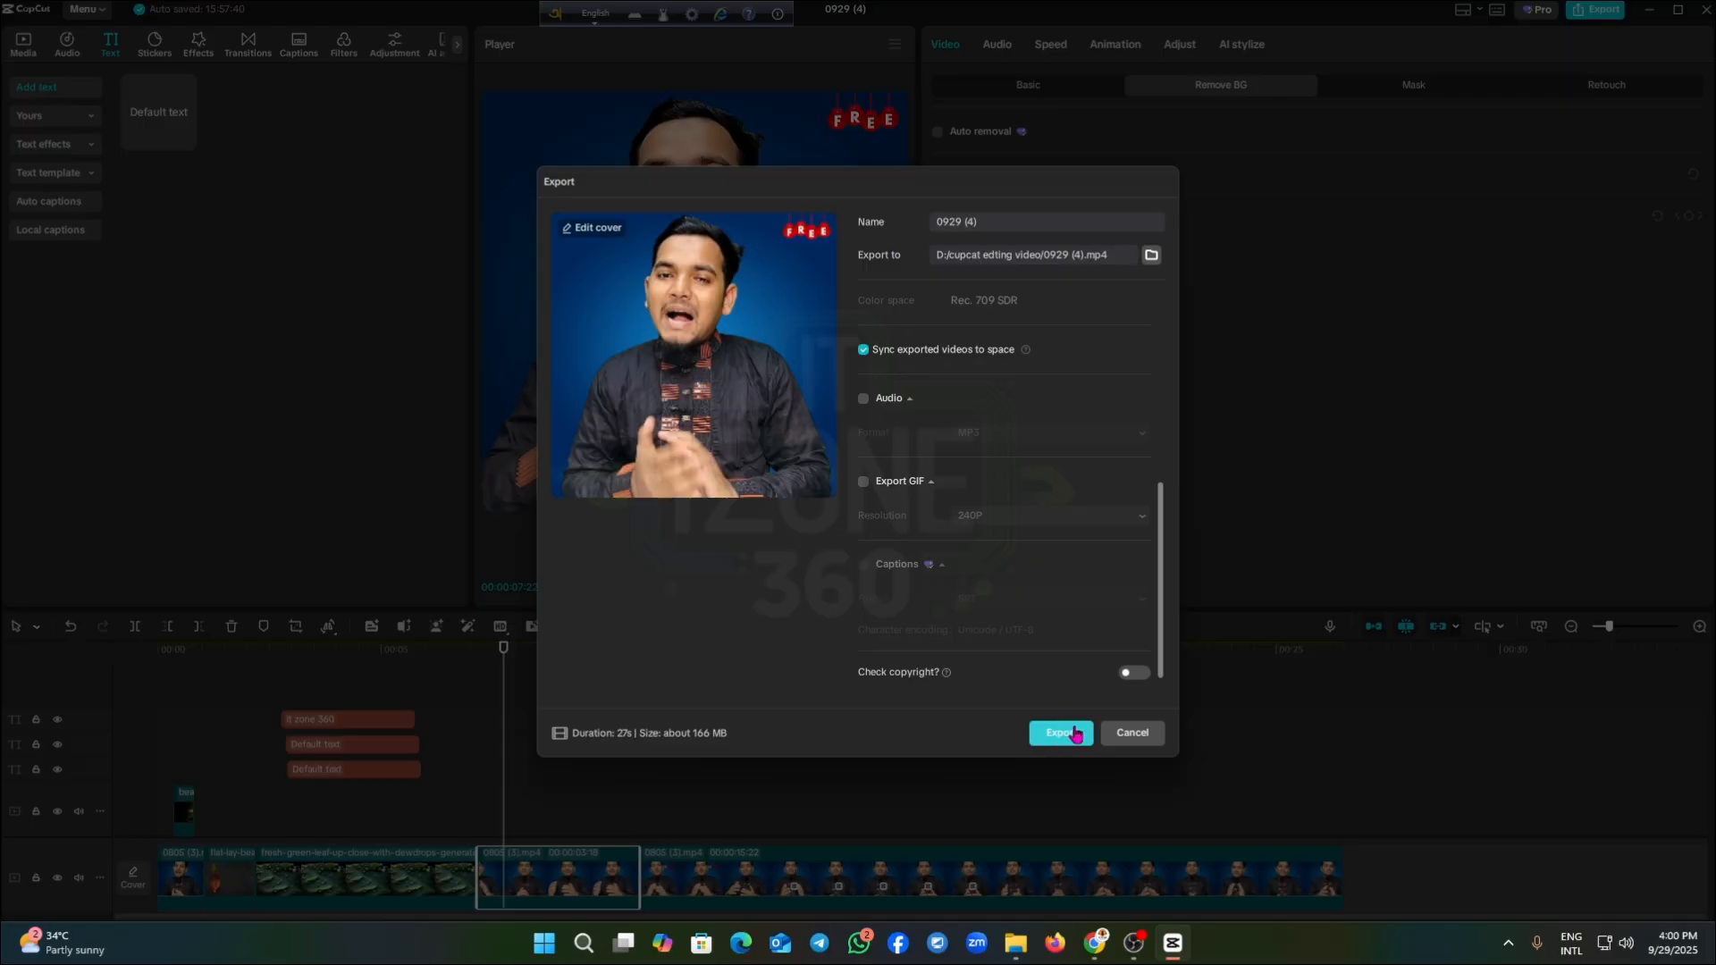
click(1135, 736)
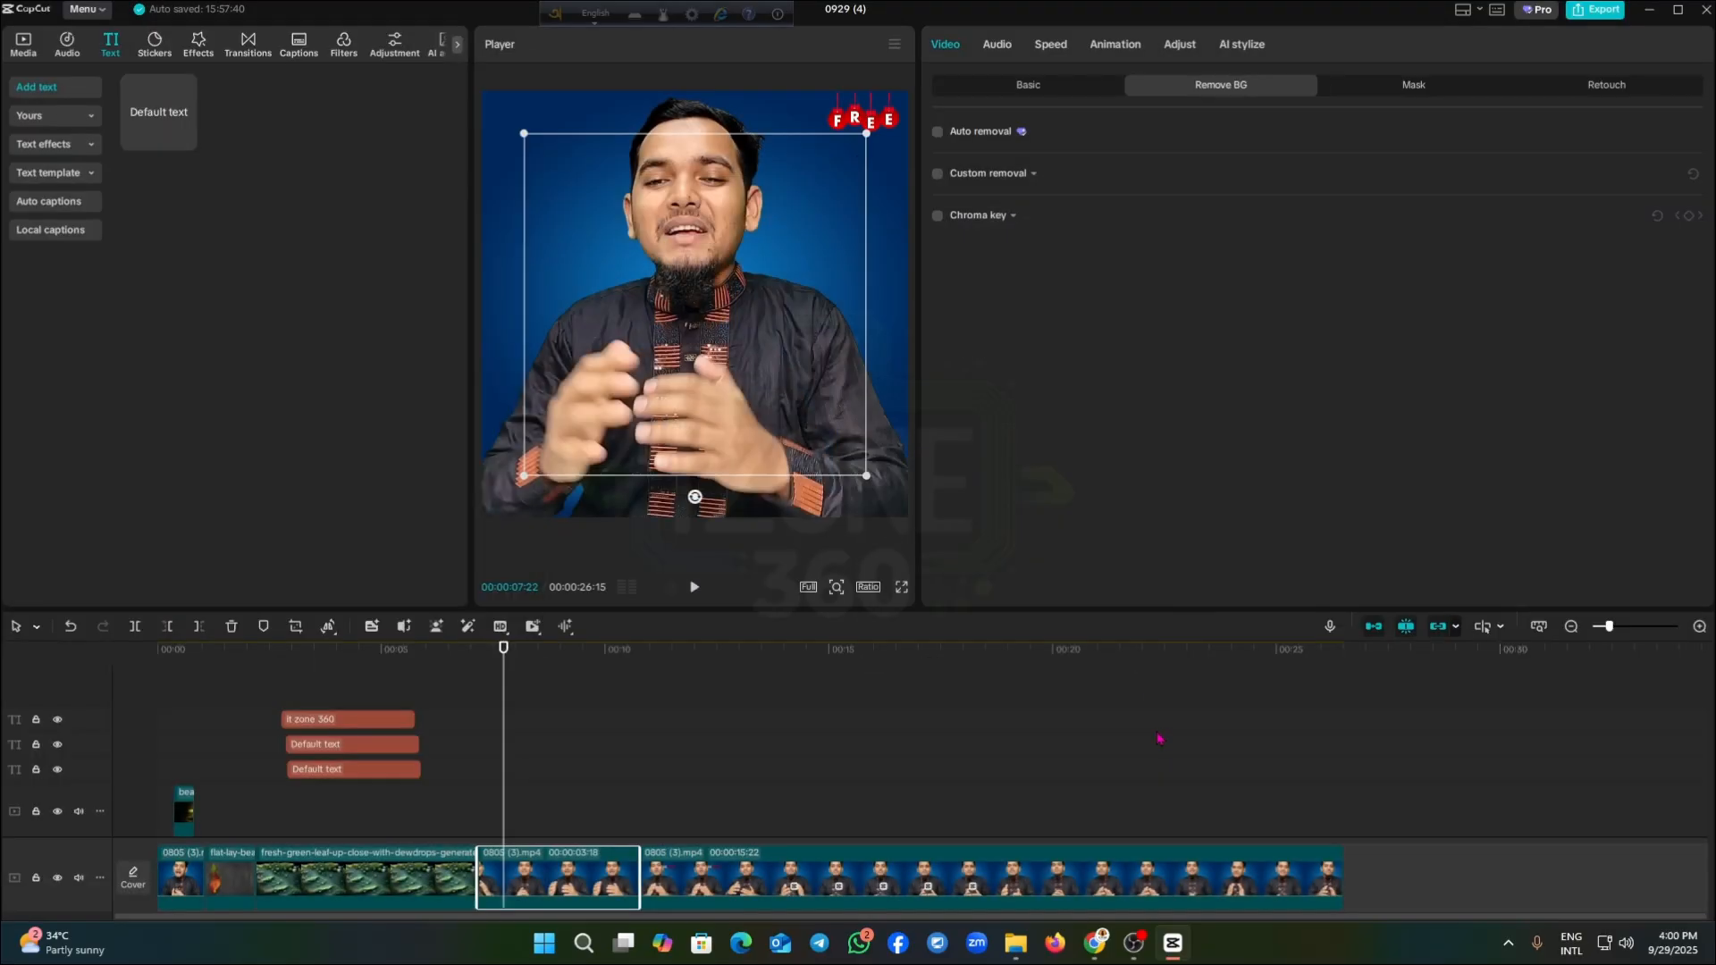
Return the playhead to the start of the timeline and enlarge the player area by shrinking the surrounding panels
key(Home)
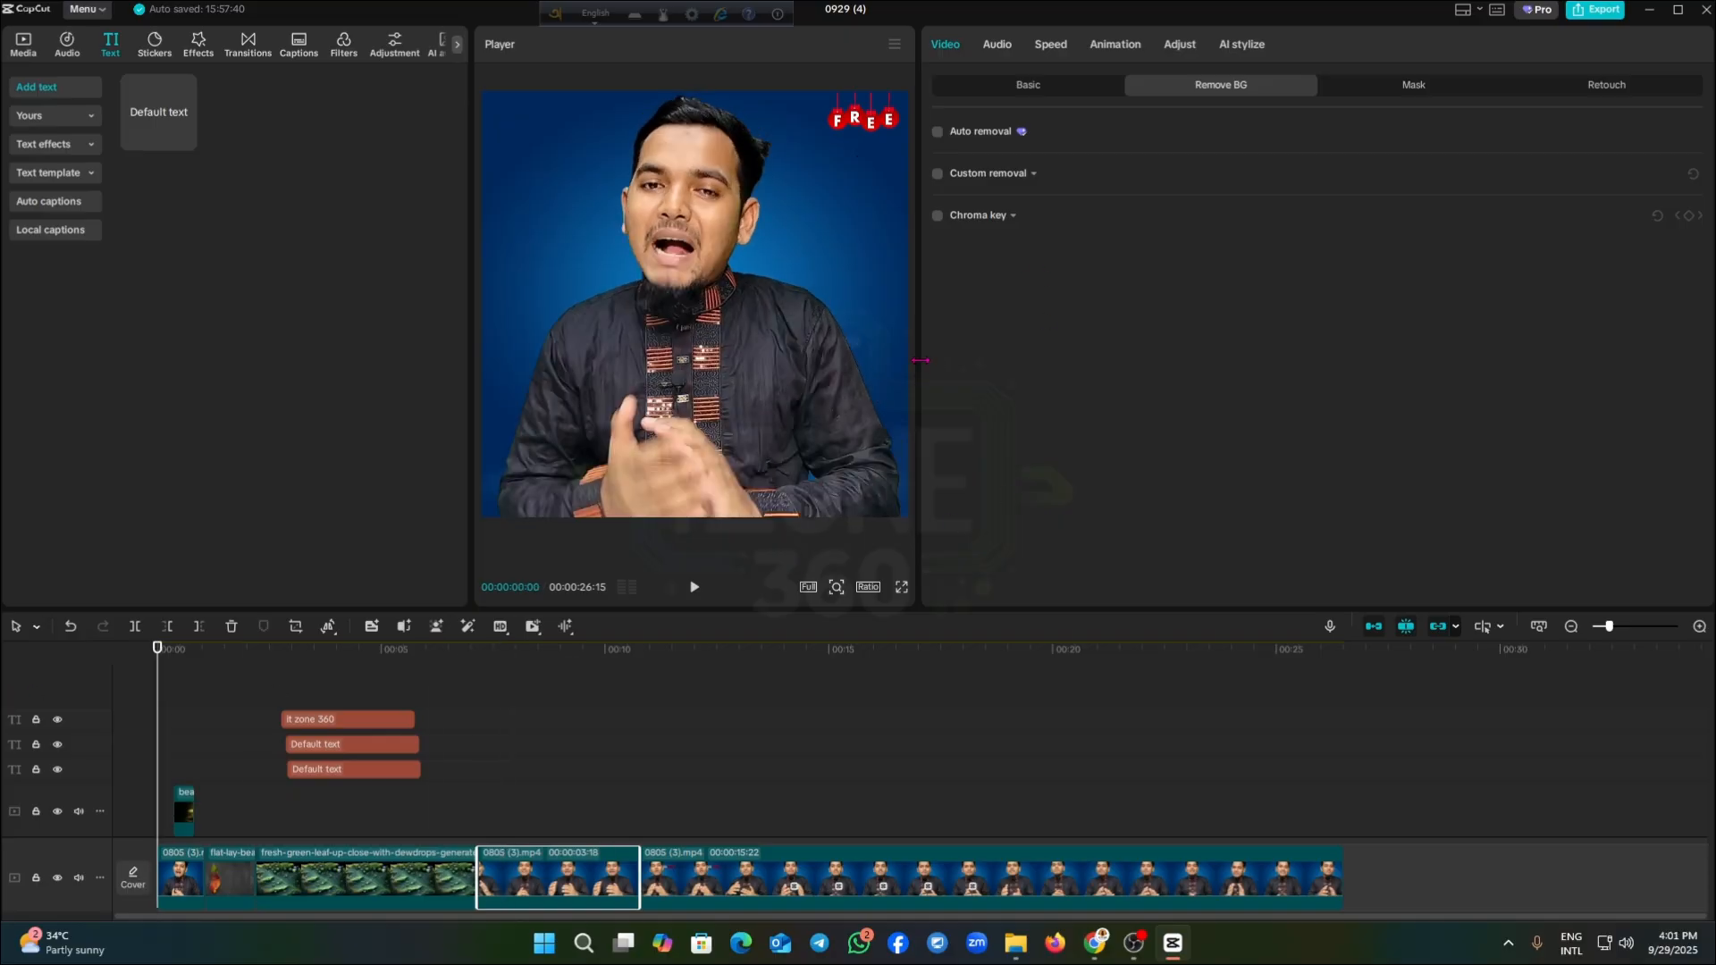
drag(922, 367, 1314, 371)
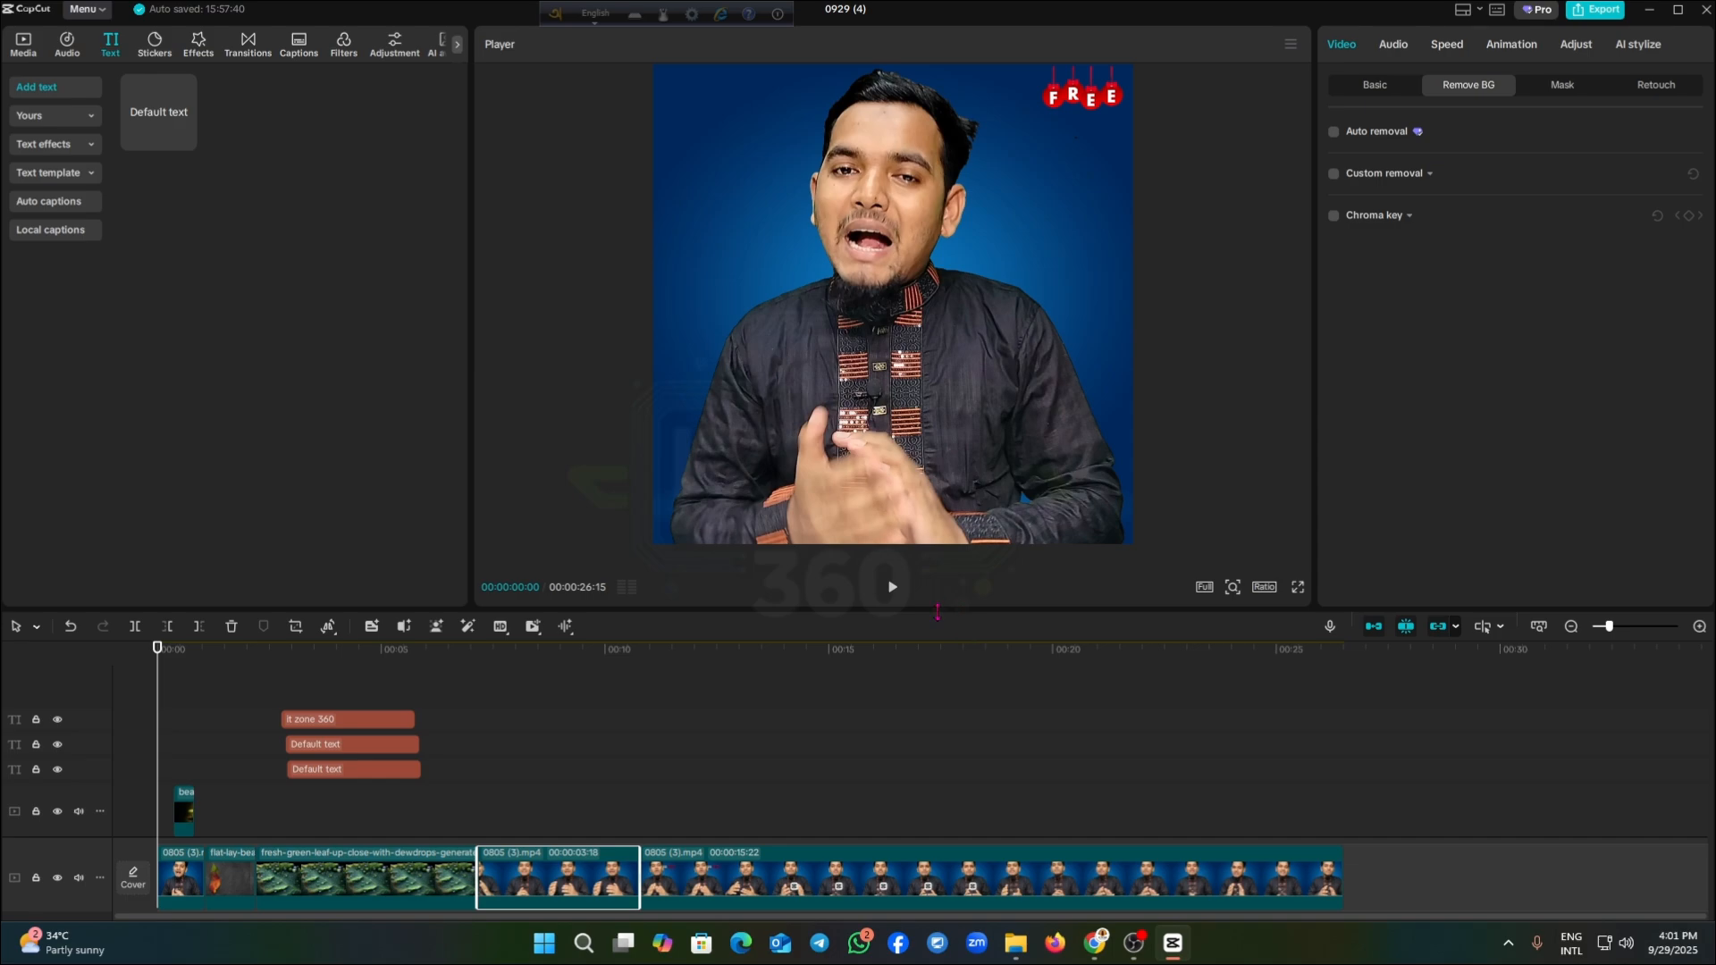
drag(955, 611, 897, 664)
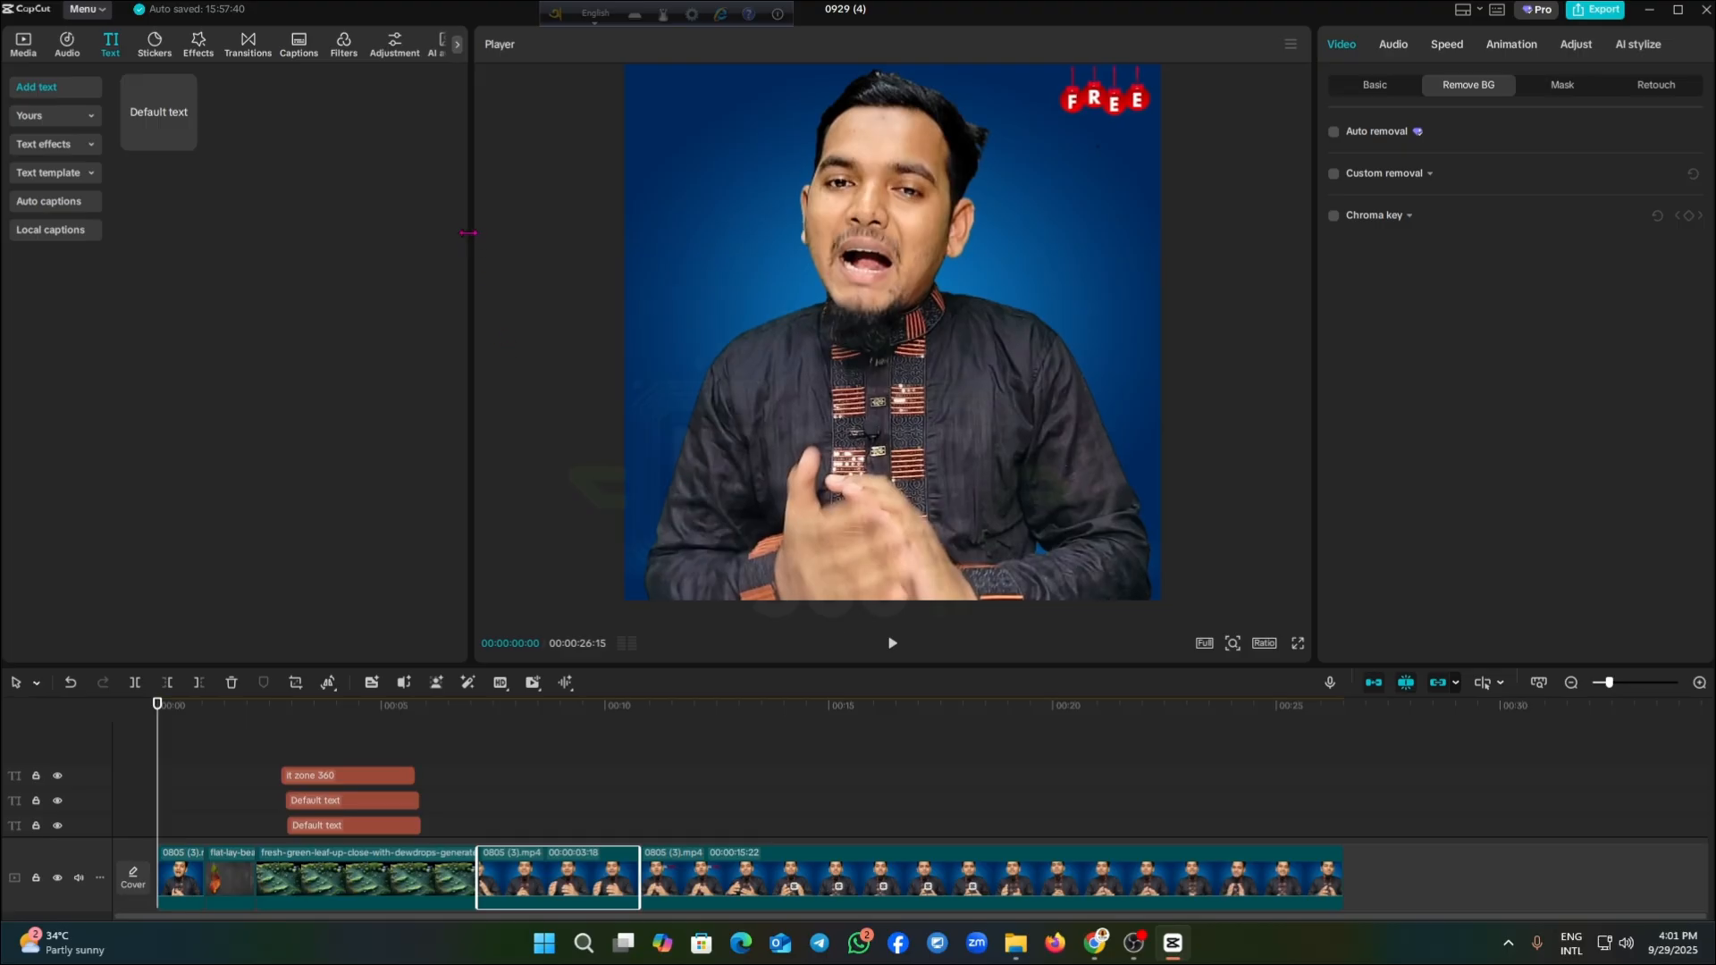
drag(468, 232, 427, 235)
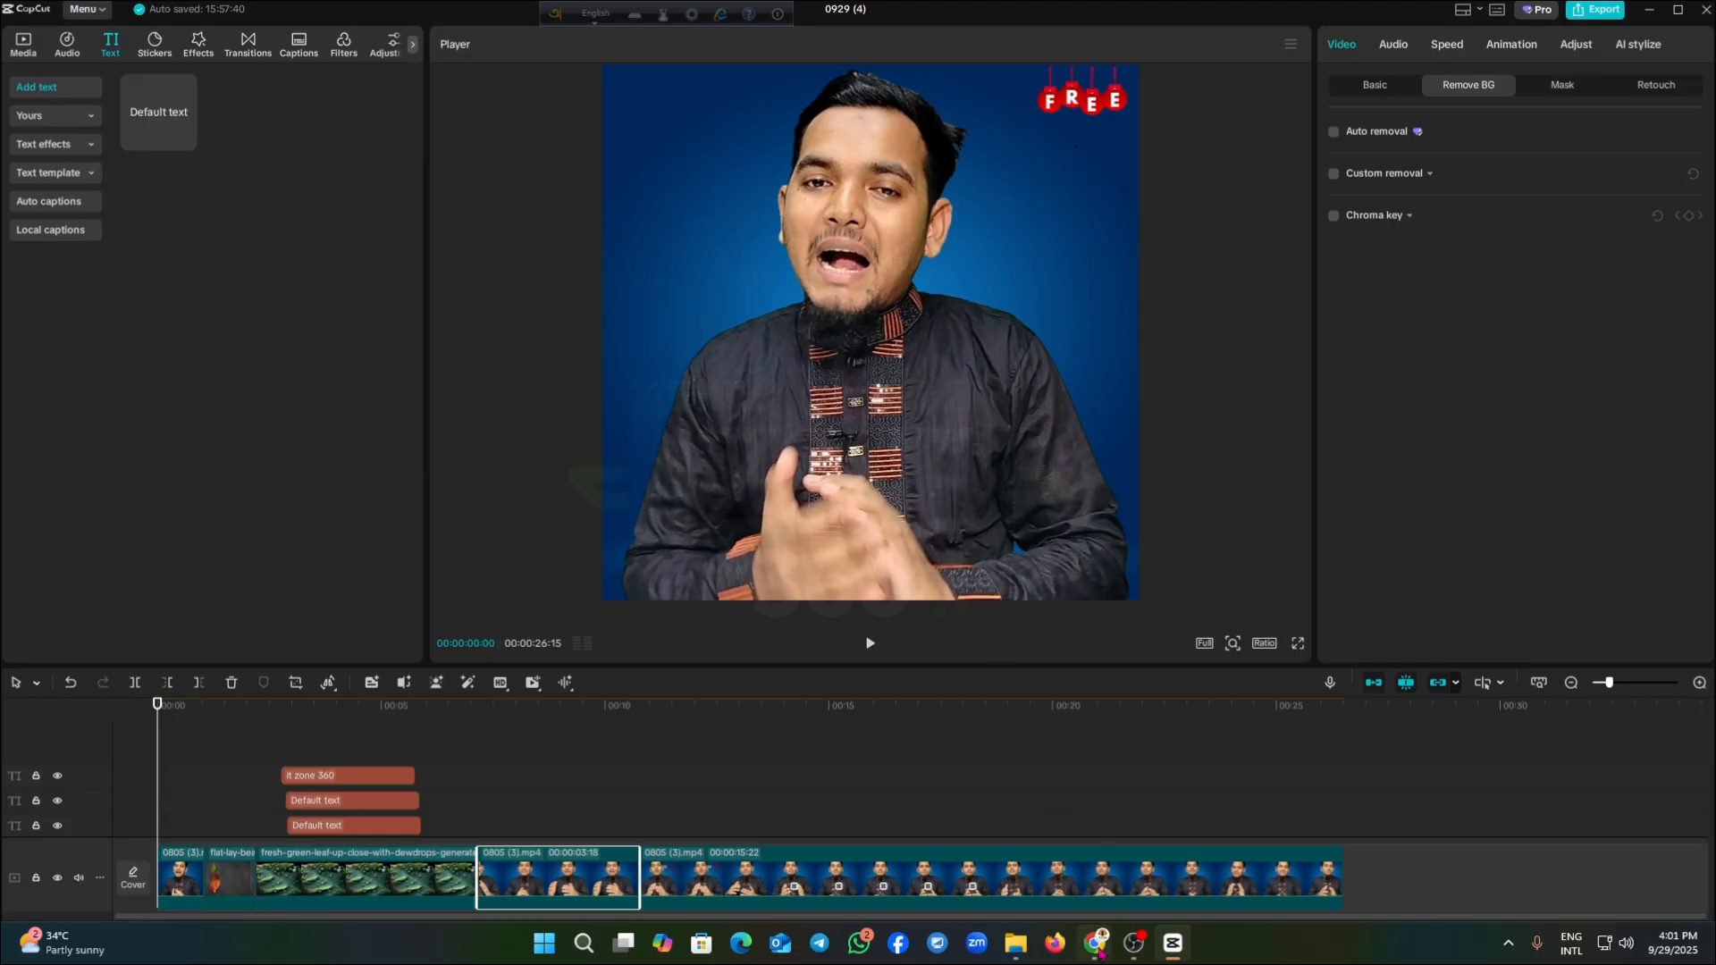
Switch to Firefox, examine the lesson outline in the Capcut A to Z Tutorial Series PDF, and minimize the window
click(1055, 957)
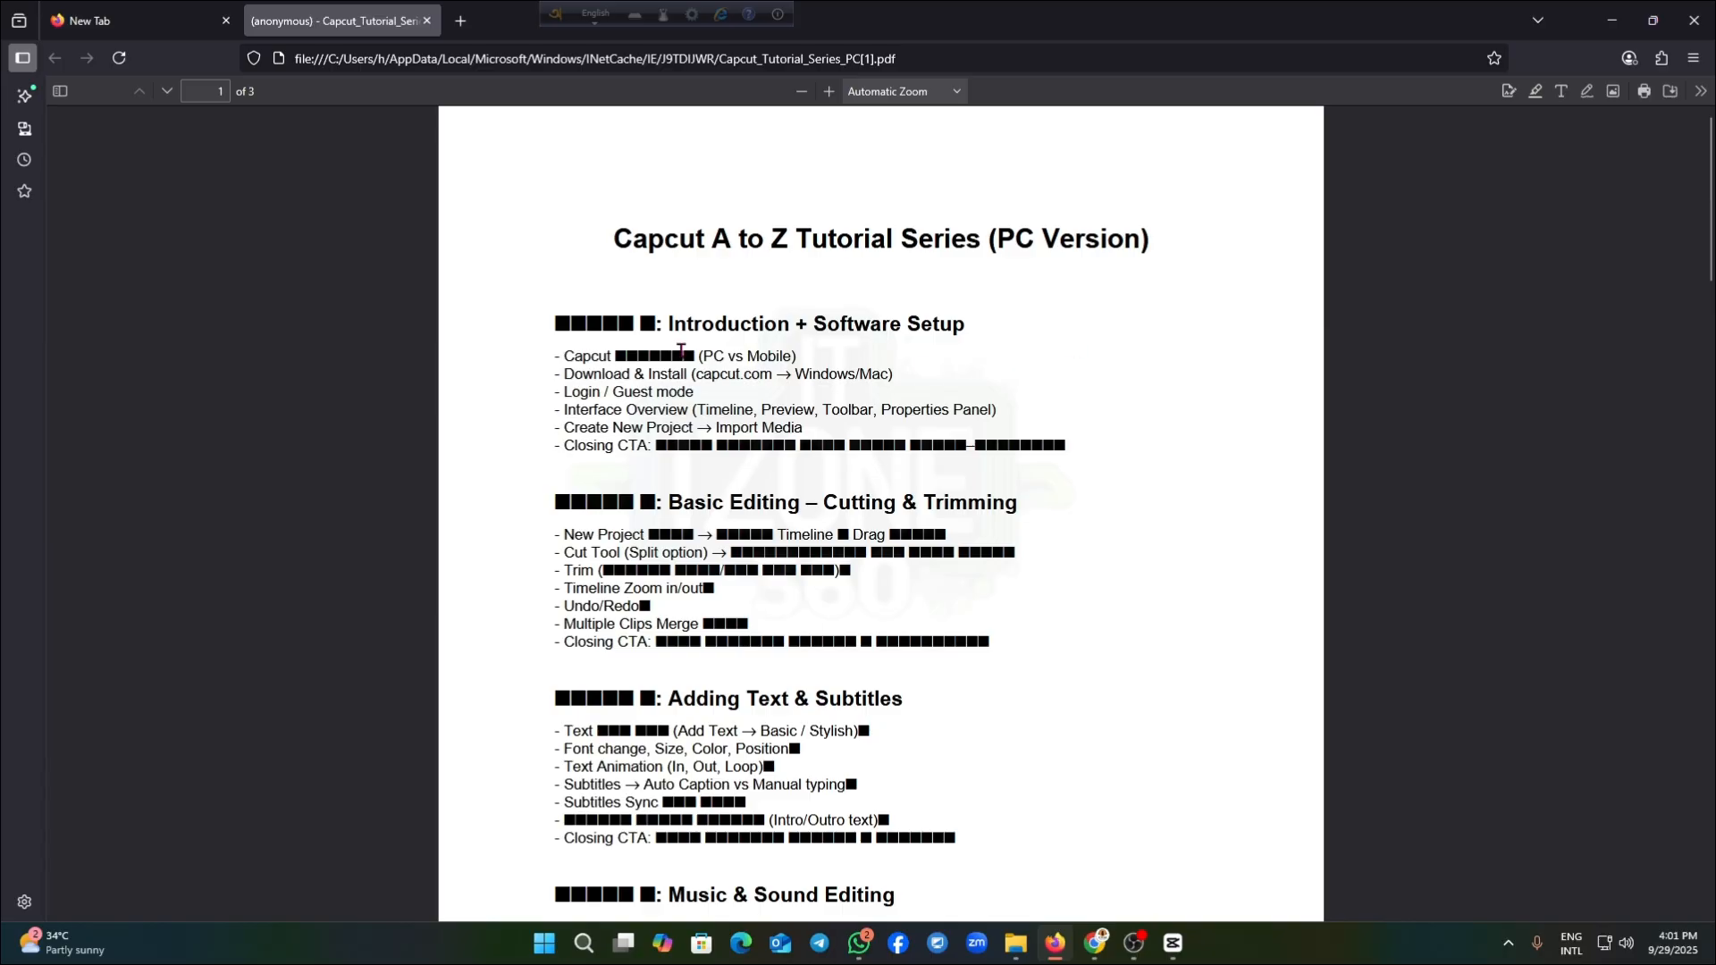
scroll(682, 349, down, 1)
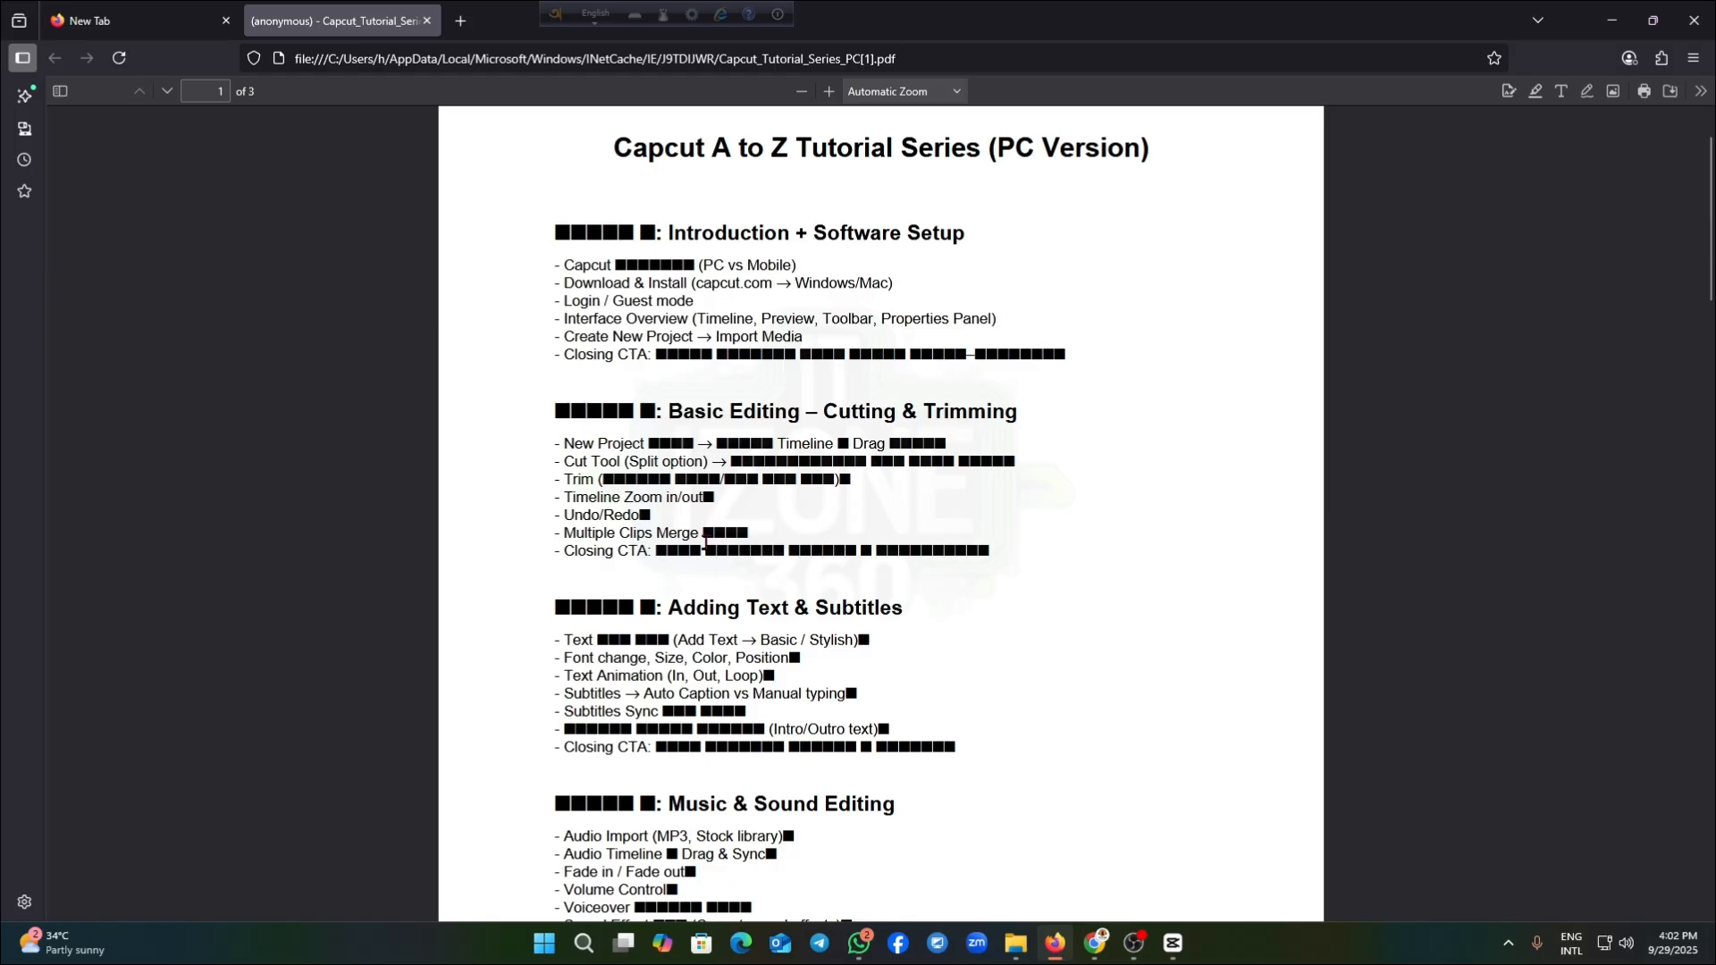
drag(521, 230, 918, 542)
scroll(918, 543, down, 1)
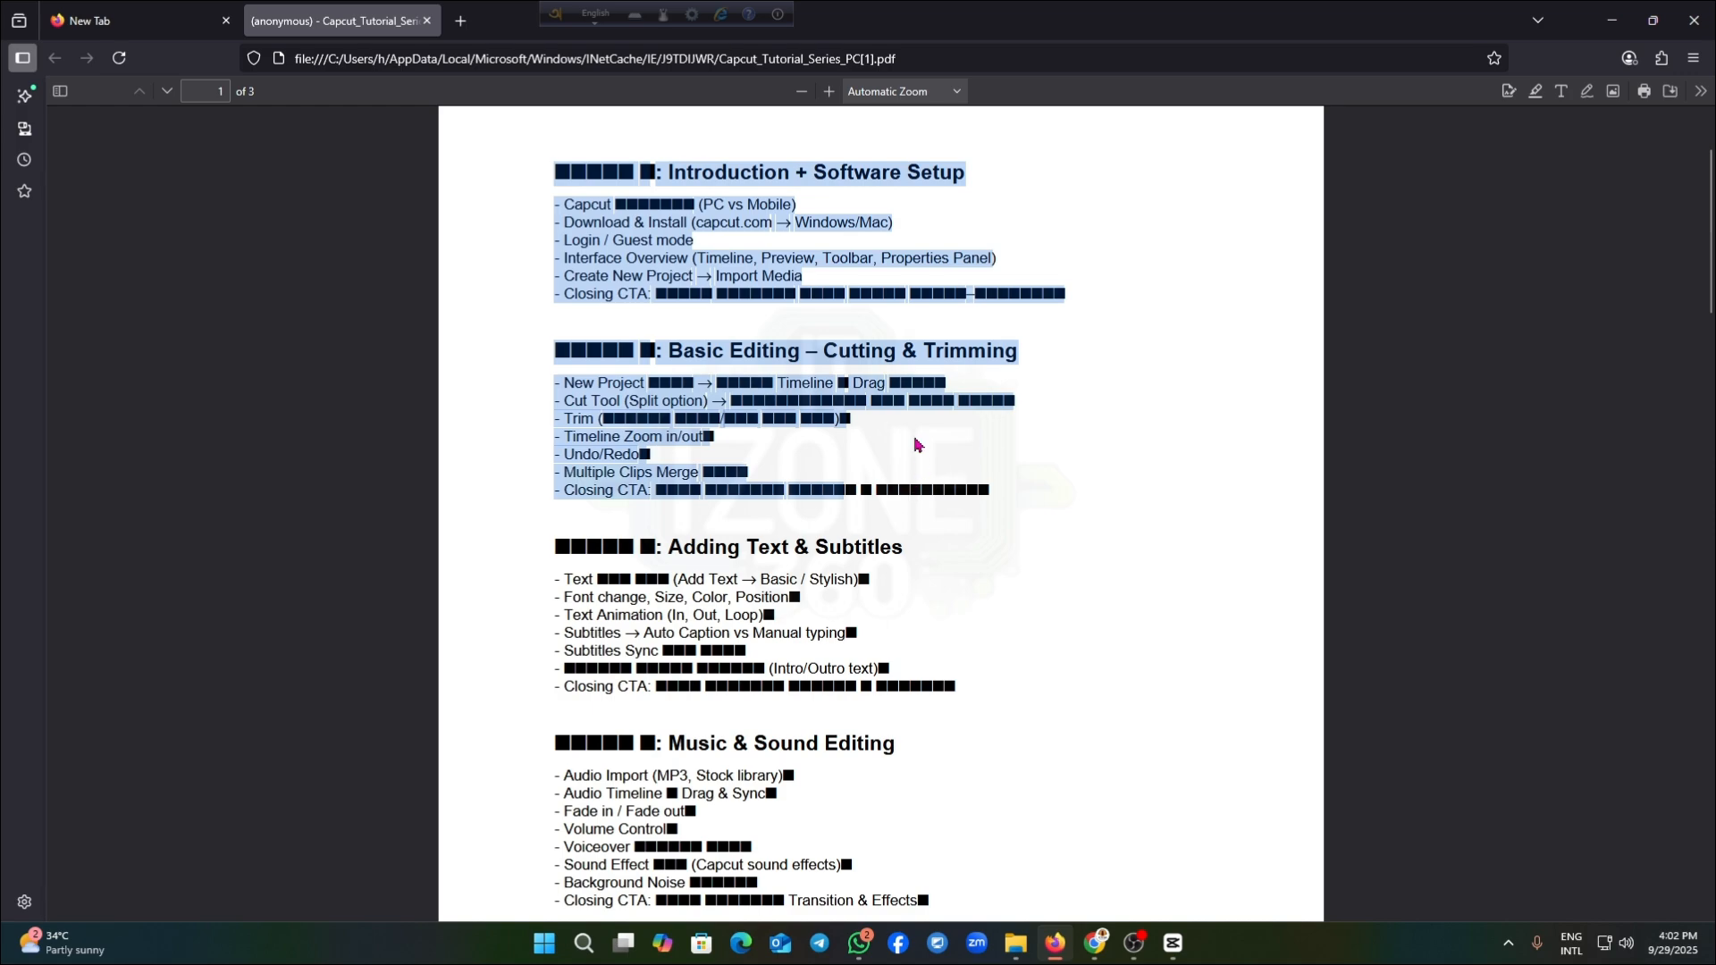
scroll(914, 443, down, 1)
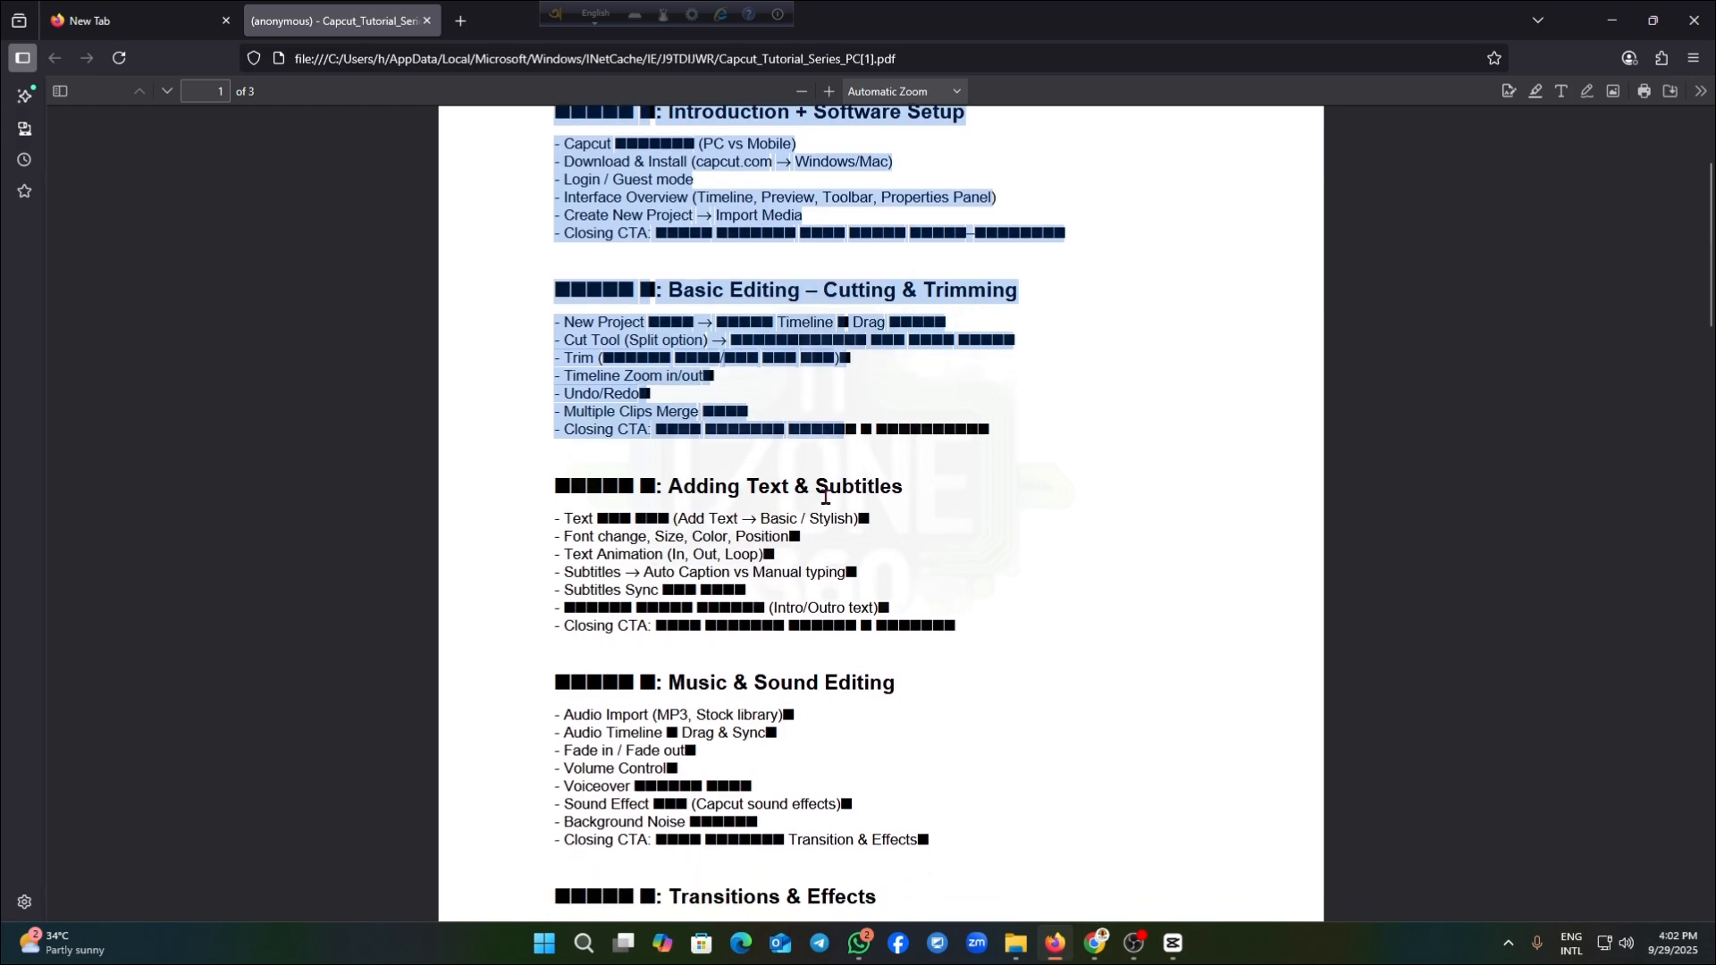
scroll(815, 515, down, 1)
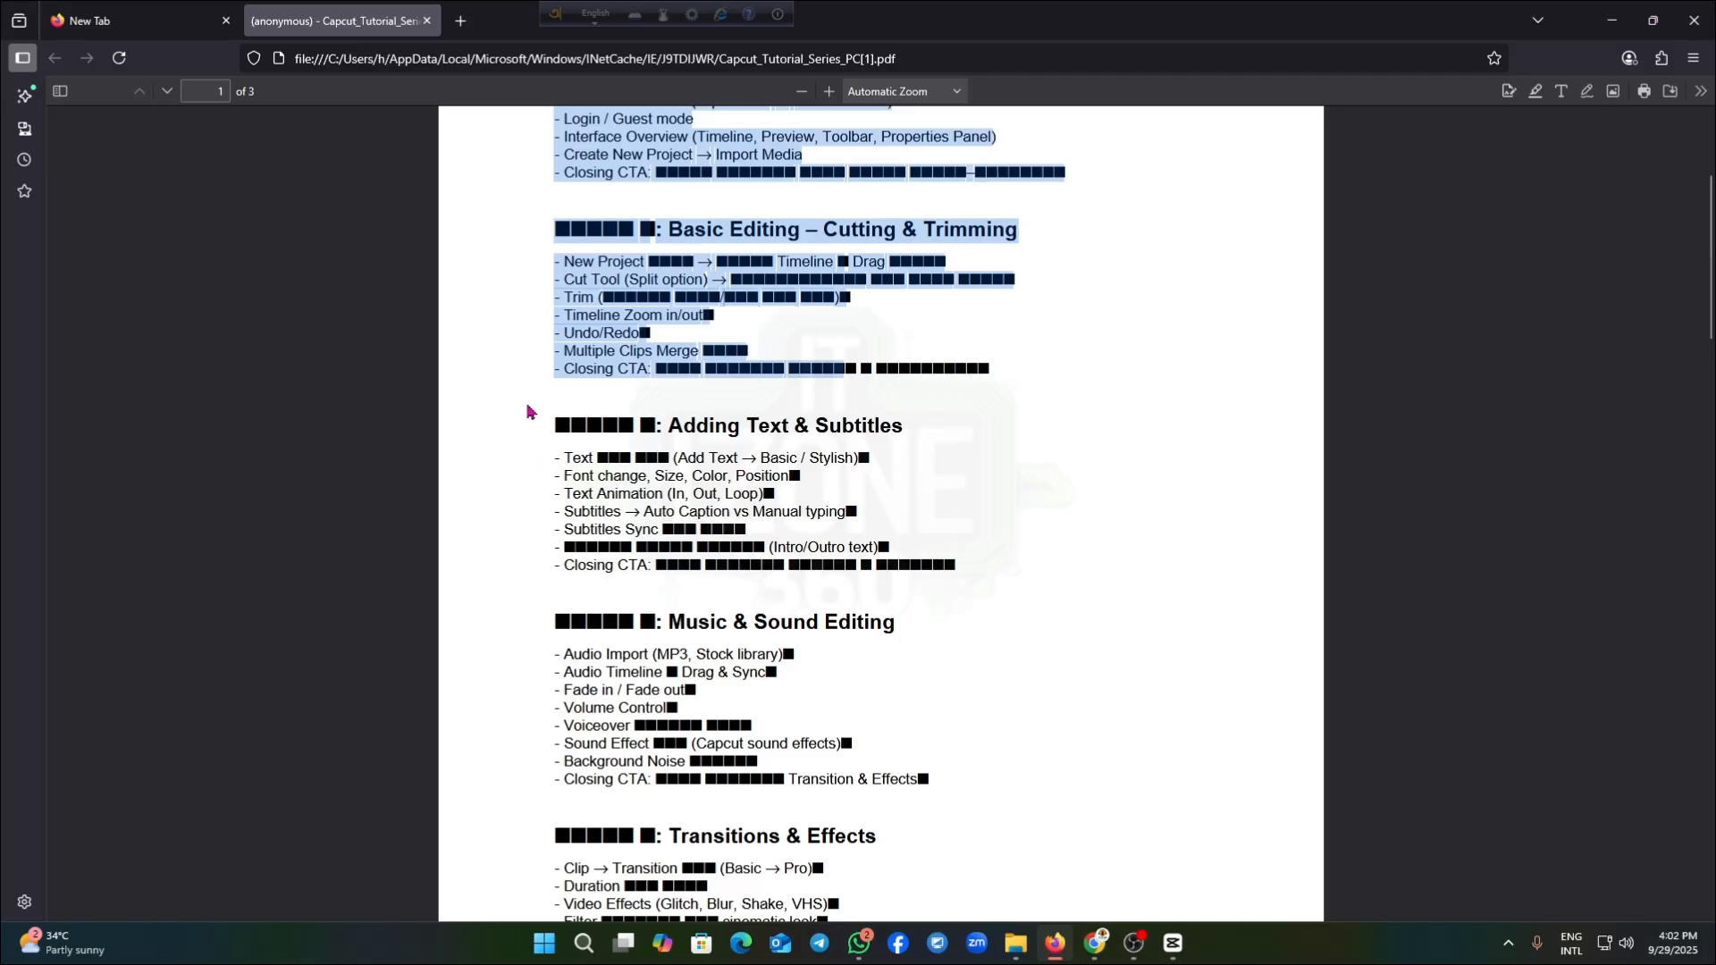
scroll(900, 535, up, 2)
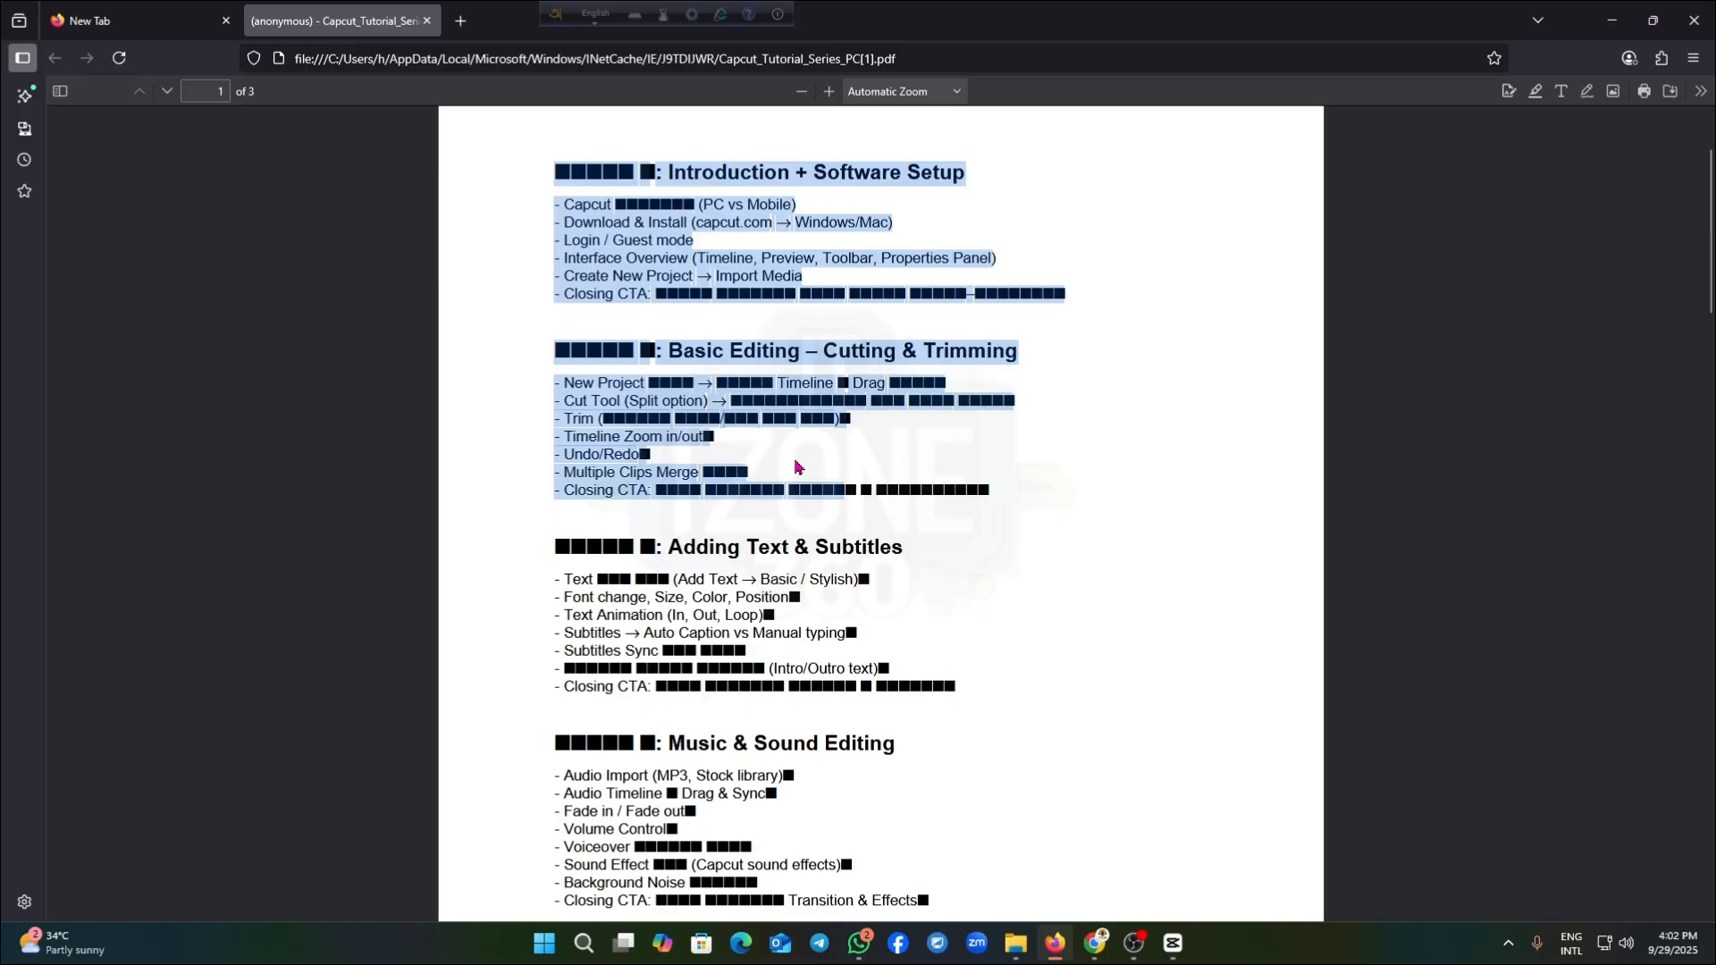
scroll(800, 463, down, 4)
scroll(803, 459, down, 8)
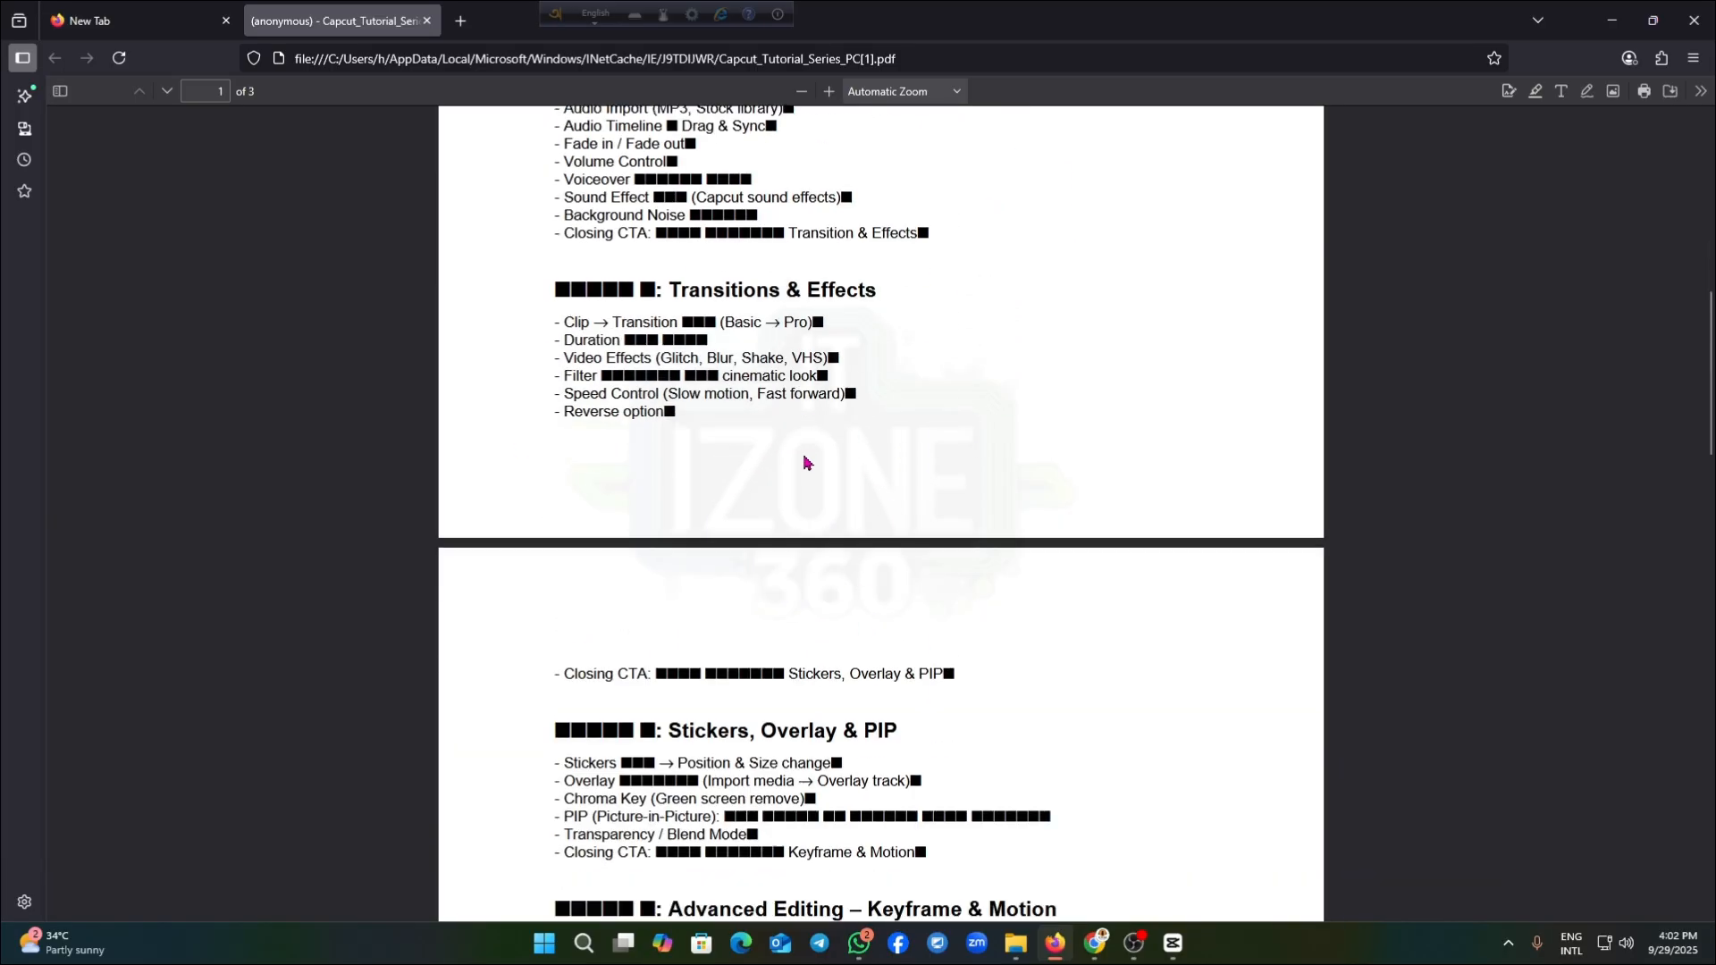
scroll(804, 456, down, 4)
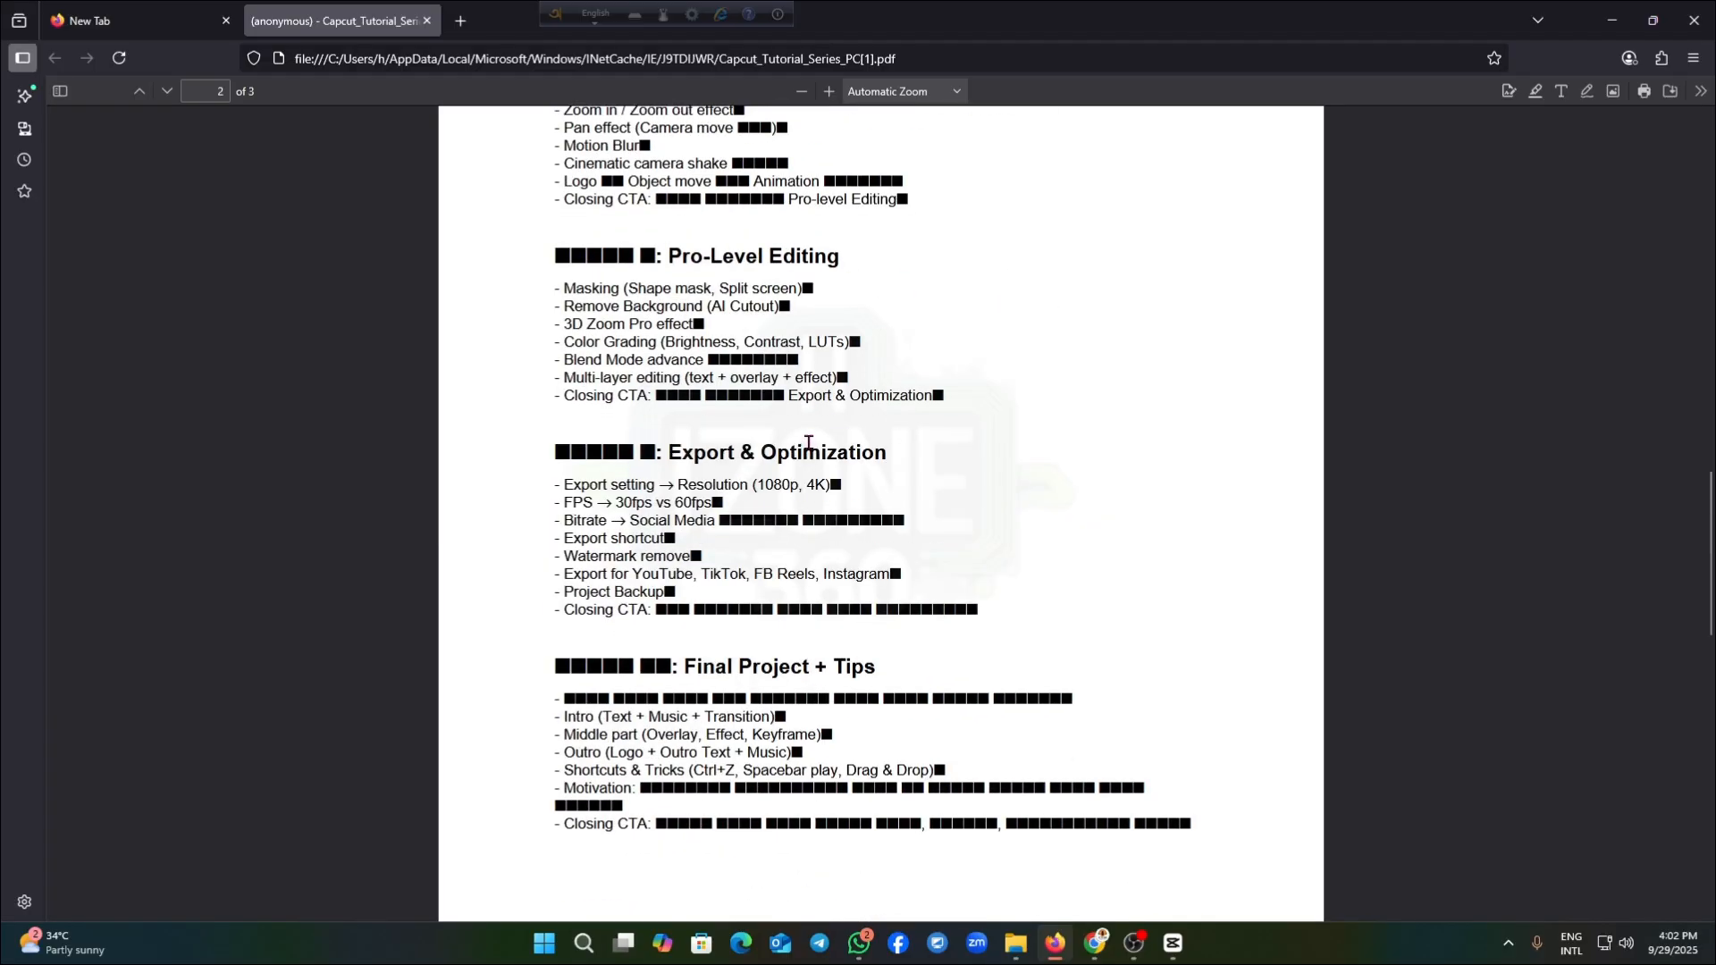
scroll(808, 447, up, 4)
scroll(810, 442, up, 8)
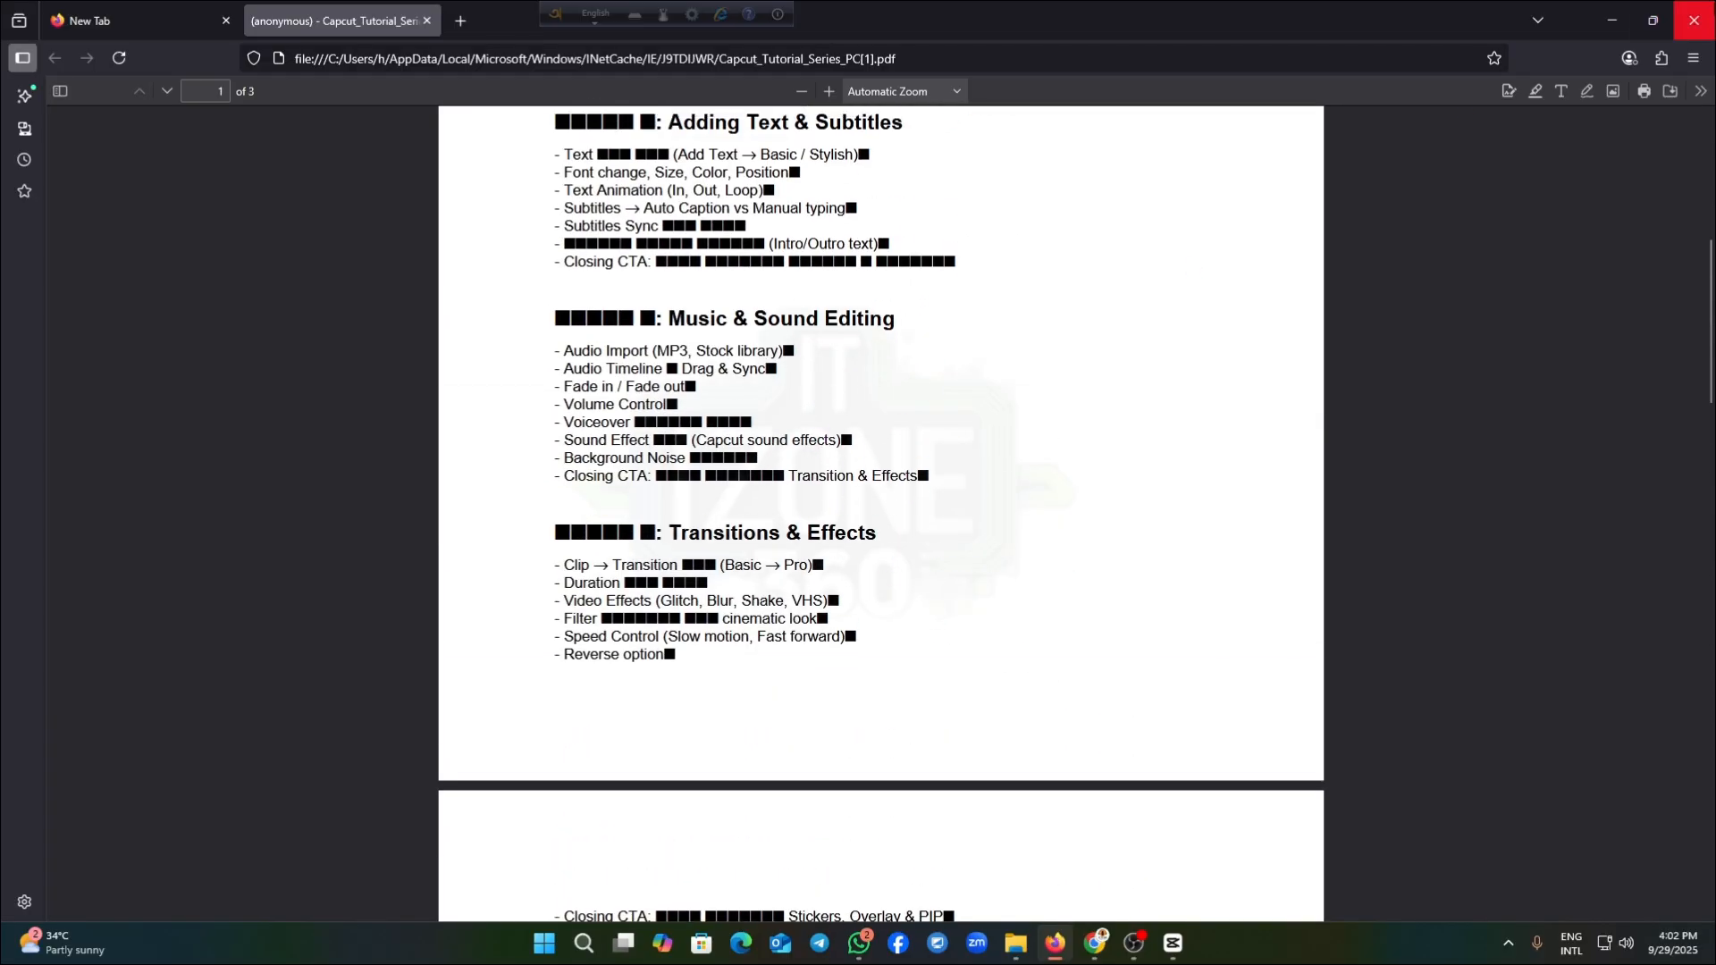
click(1612, 19)
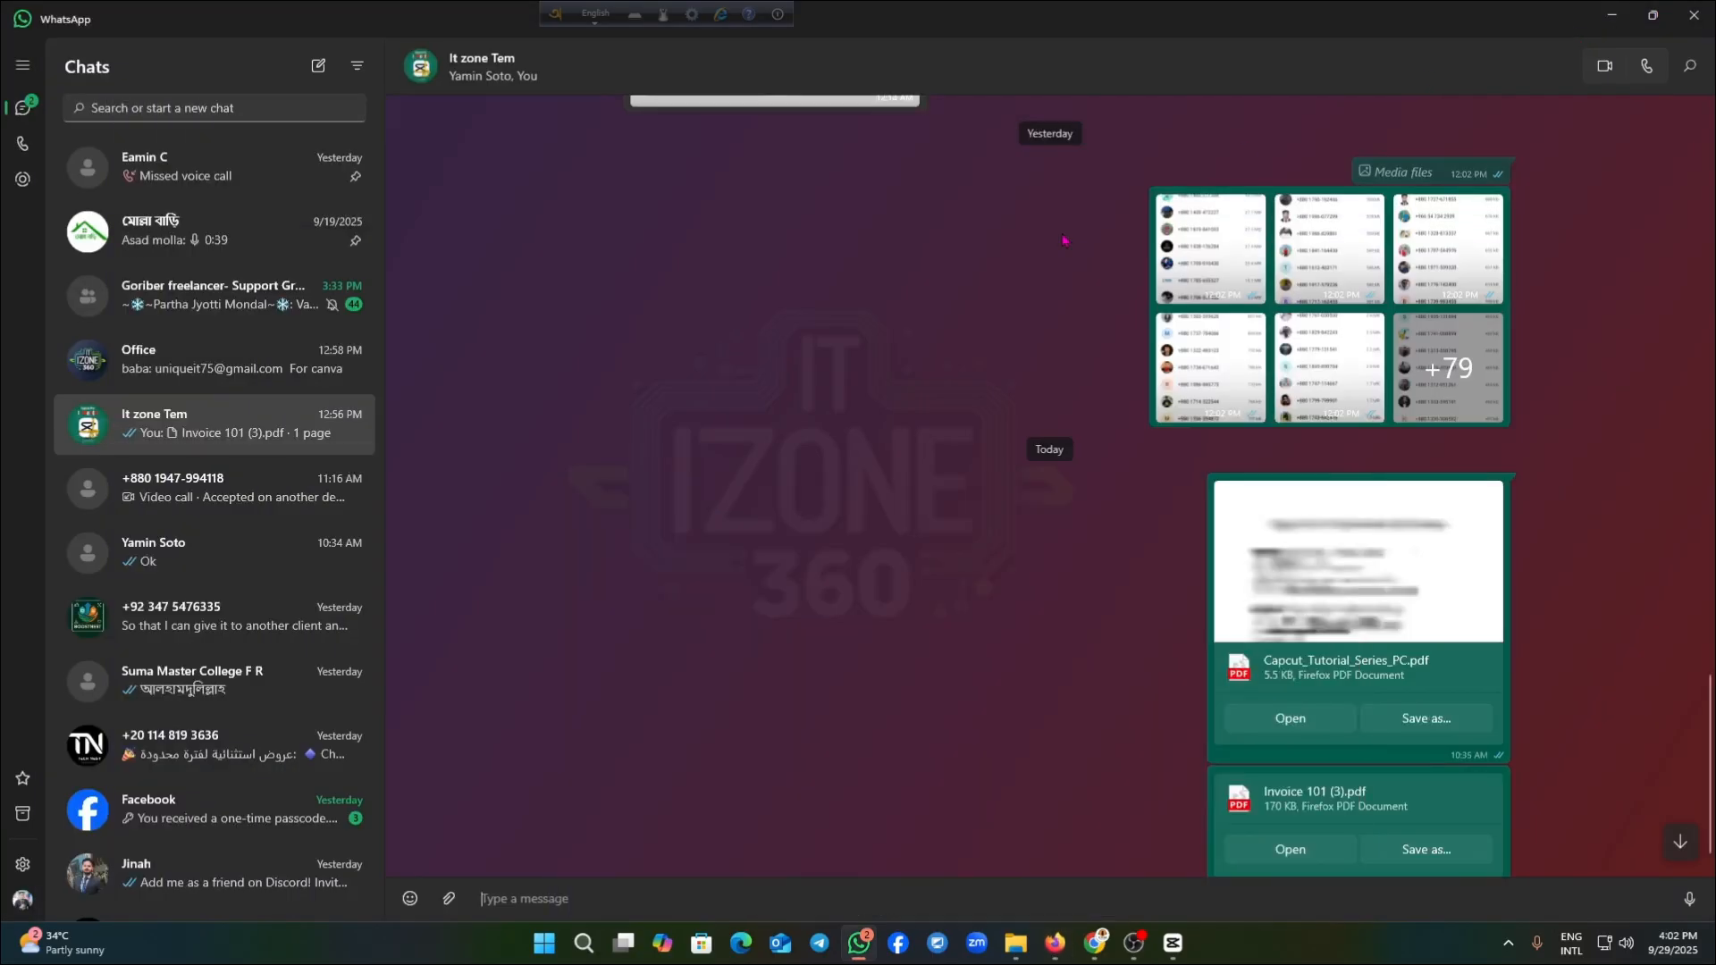
Switch to OBS Studio, check the CapCut project once more, and bring the OBS recording controls back to the front
scroll(1161, 625, down, 1)
click(1133, 943)
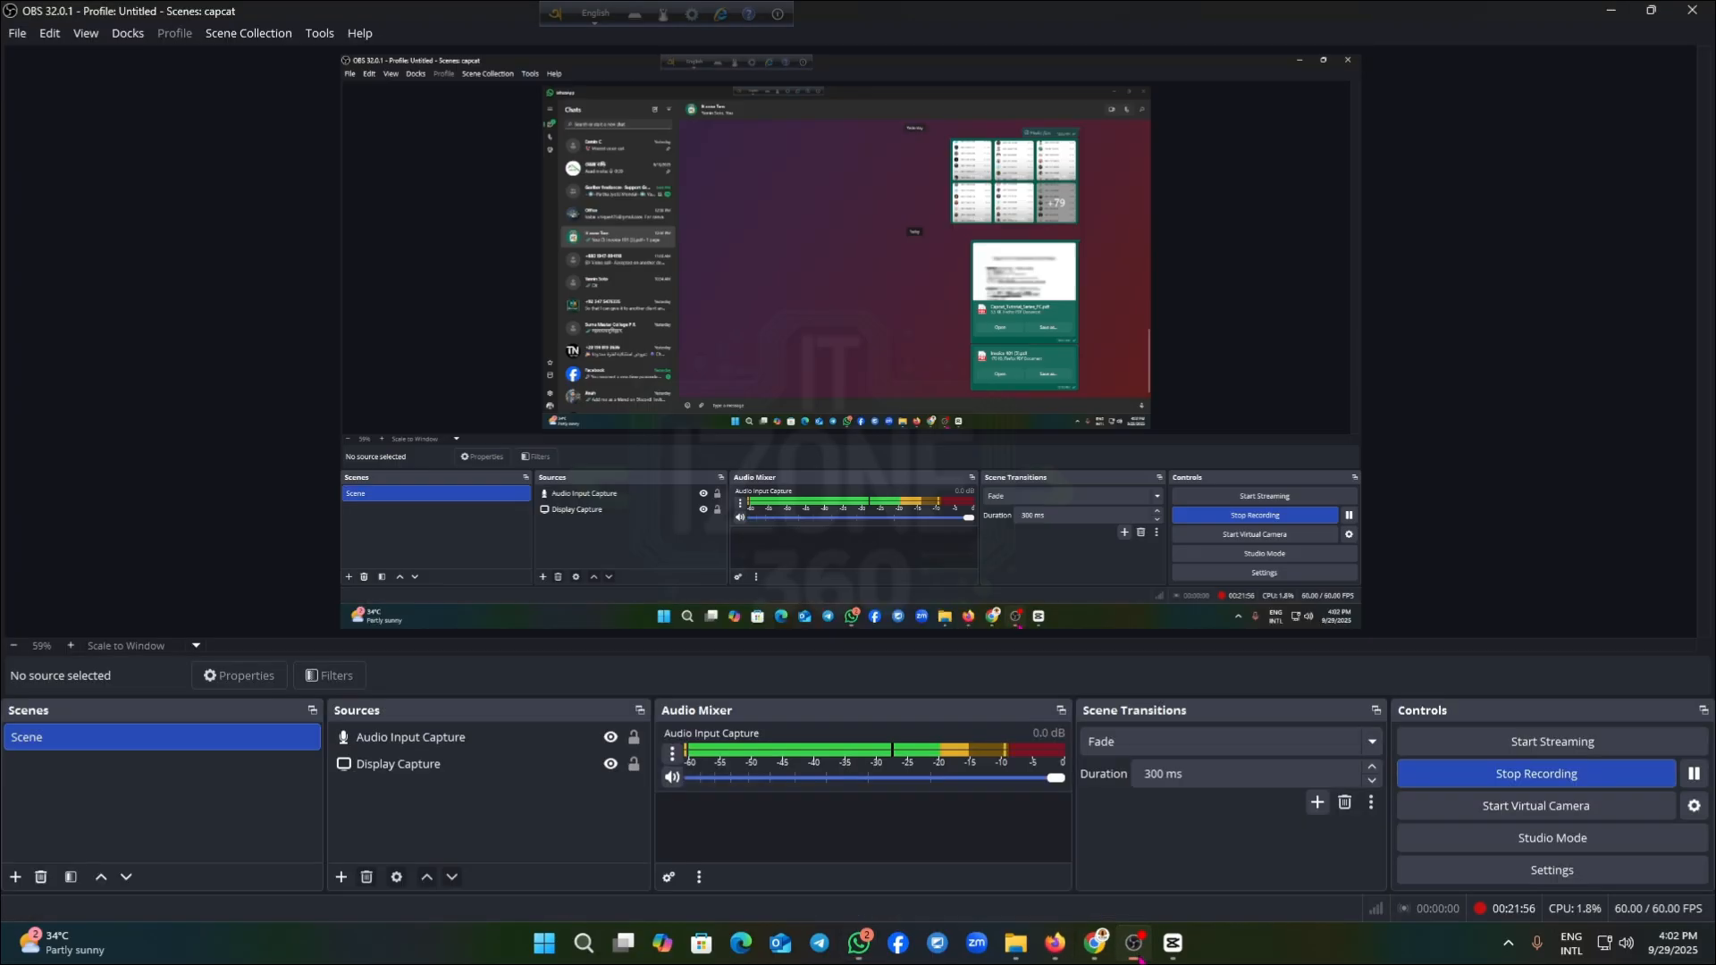
click(1173, 943)
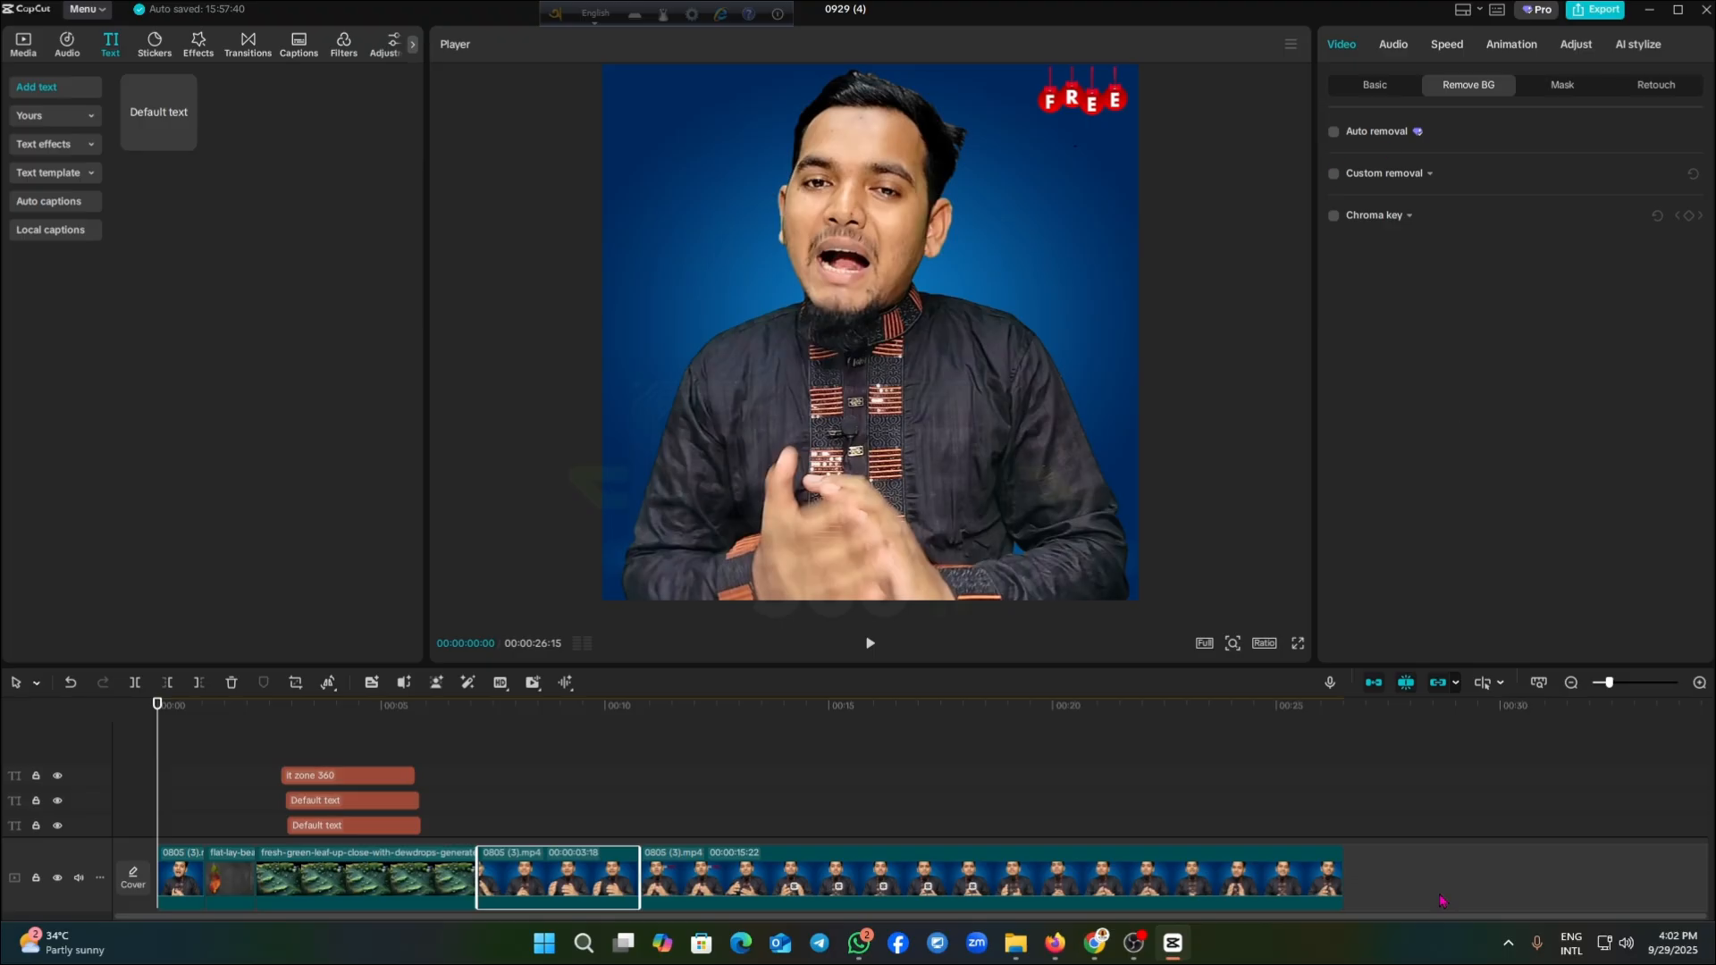
mouse_move(1134, 943)
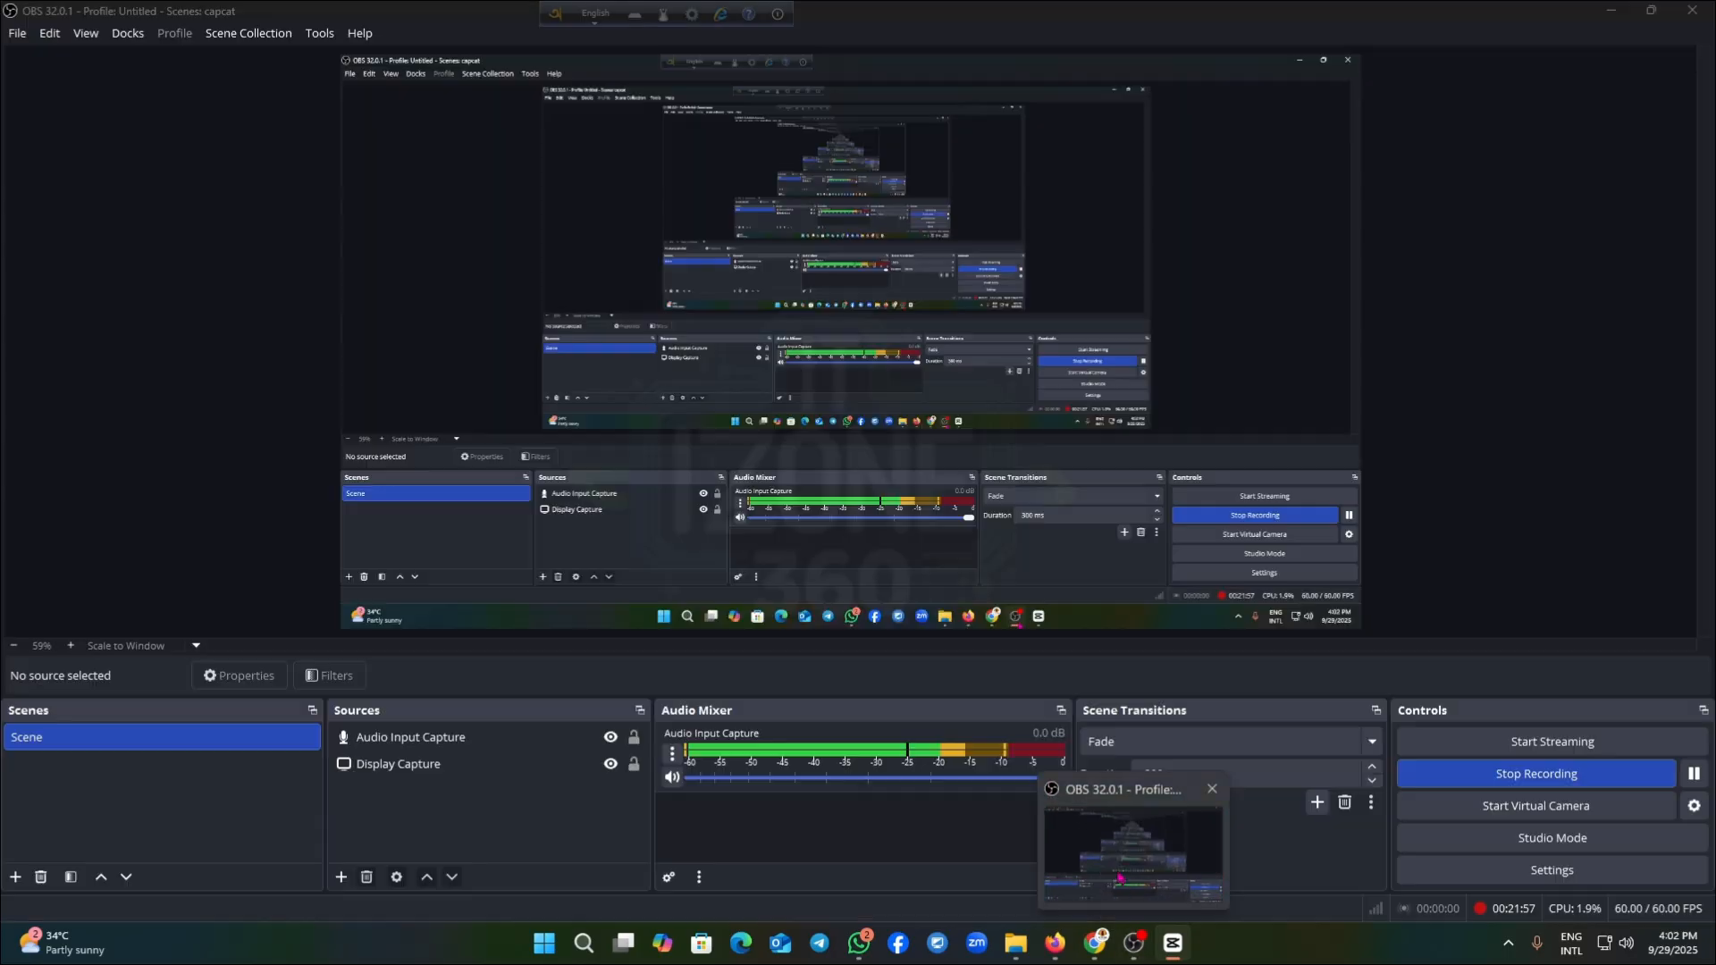
click(1120, 879)
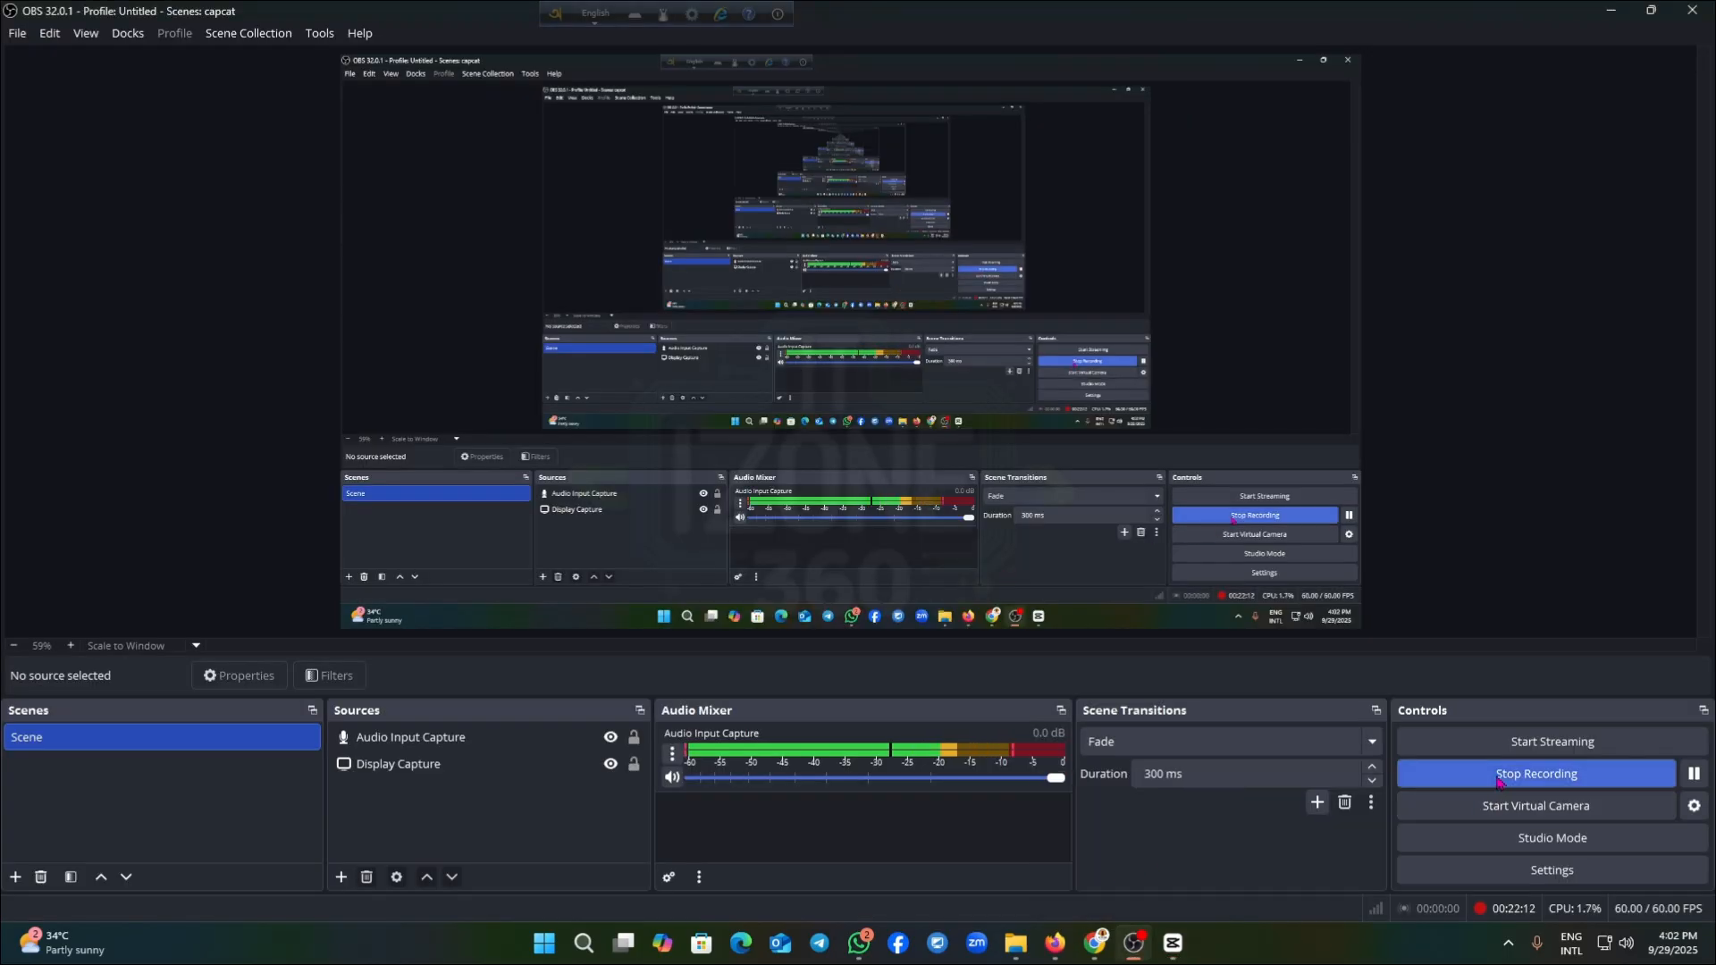